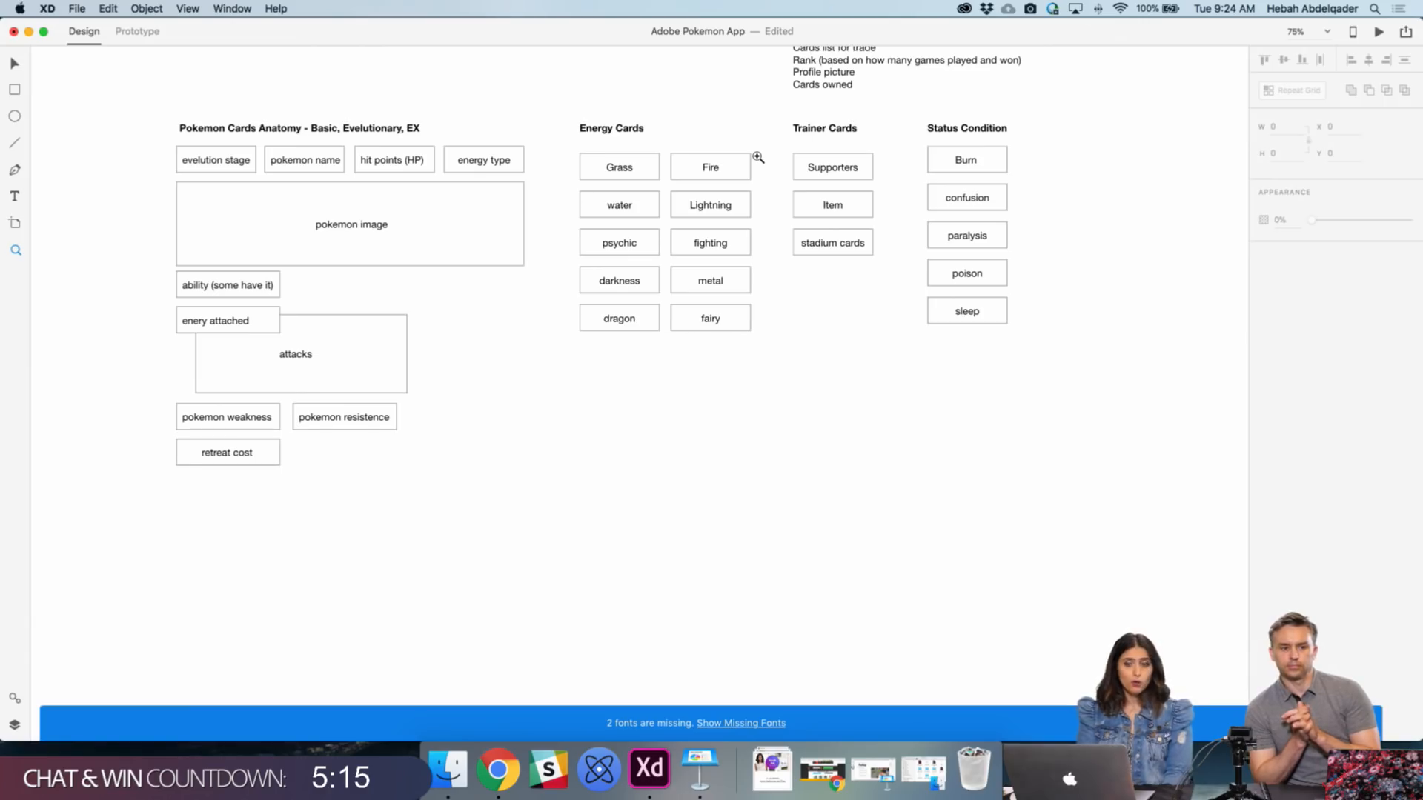
- Examine the Pokemon app planning notes, covering card anatomy, card types, status conditions, trainer profiles, and the Newsfeed, Search and Play tab contents
{"action": "scroll", "coordinate": [758, 157], "scroll_direction": "up", "scroll_amount": 1}
{"action": "scroll", "coordinate": [758, 158], "scroll_direction": "up", "scroll_amount": 5}
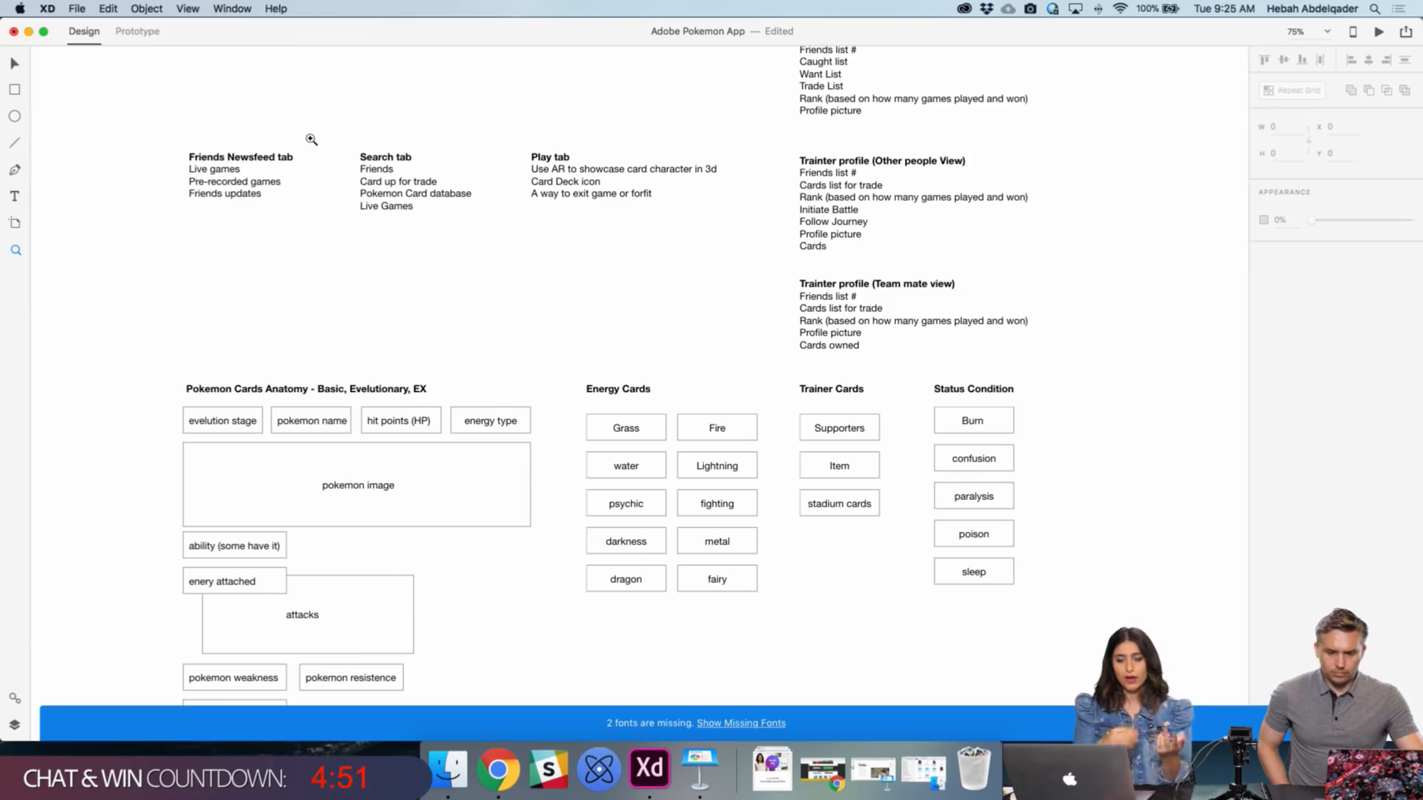
{"action": "scroll", "coordinate": [416, 142], "scroll_direction": "up", "scroll_amount": 3}
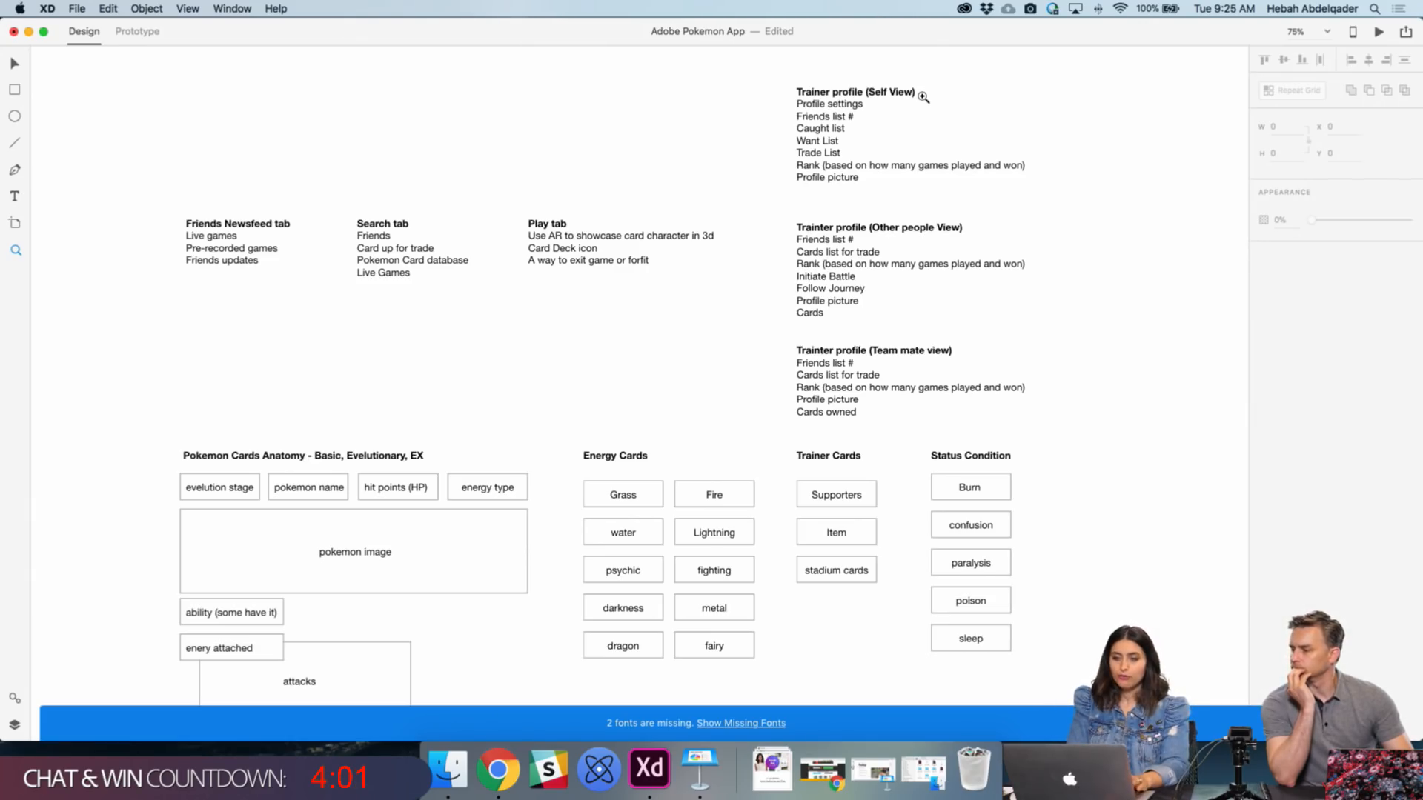
{"action": "scroll", "coordinate": [922, 96], "scroll_direction": "down", "scroll_amount": 5}
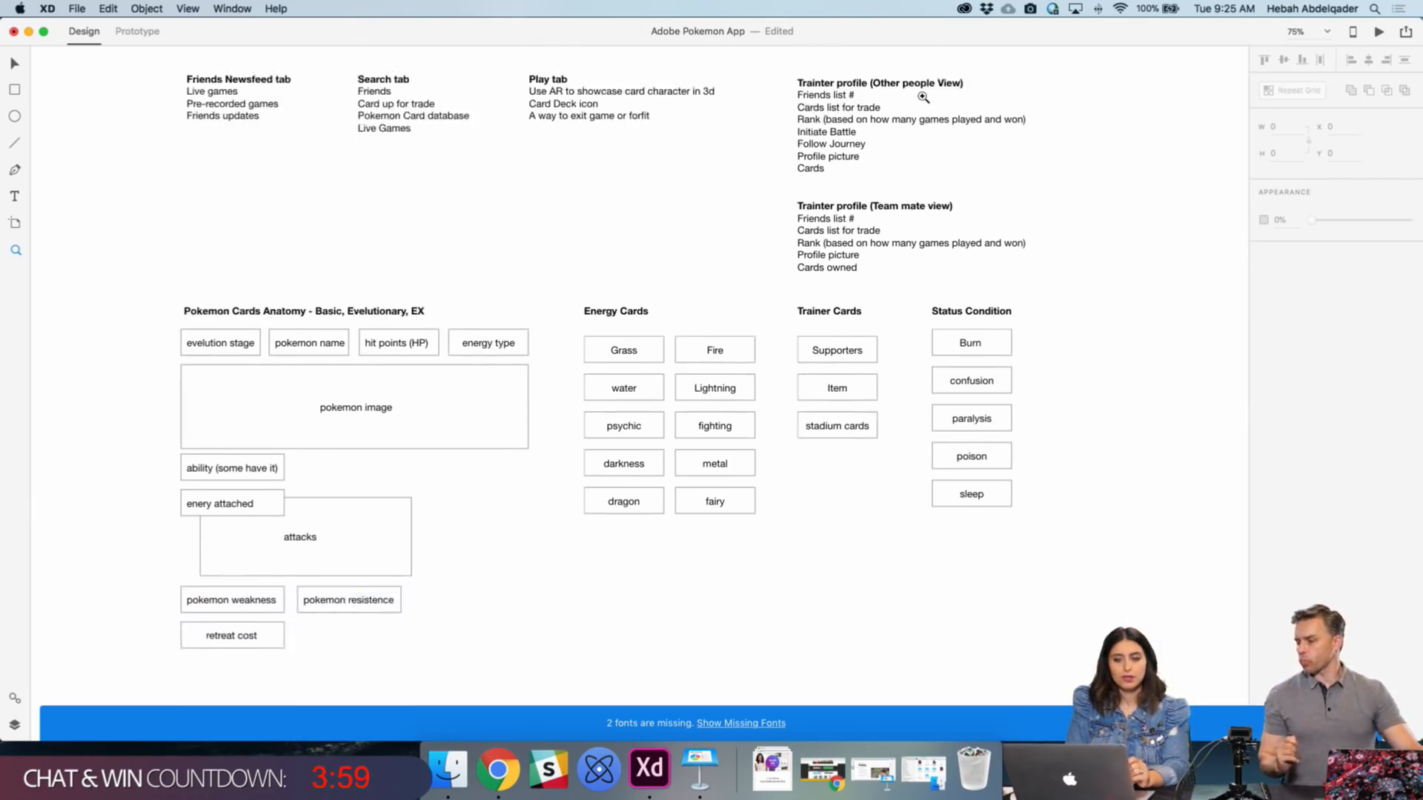
{"action": "scroll", "coordinate": [922, 96], "scroll_direction": "down", "scroll_amount": 4}
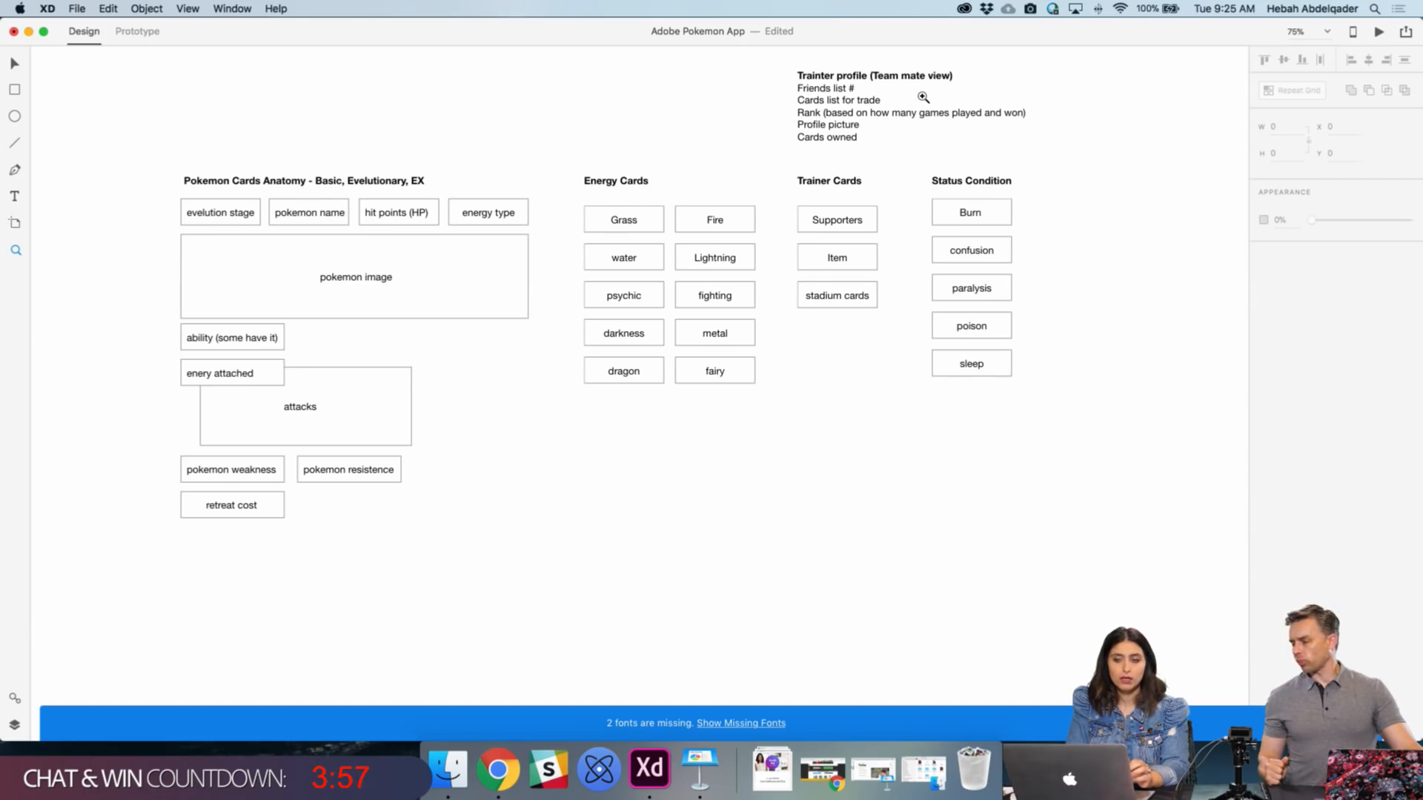
{"action": "scroll", "coordinate": [923, 96], "scroll_direction": "down", "scroll_amount": 1}
{"action": "scroll", "coordinate": [923, 96], "scroll_direction": "up", "scroll_amount": 10}
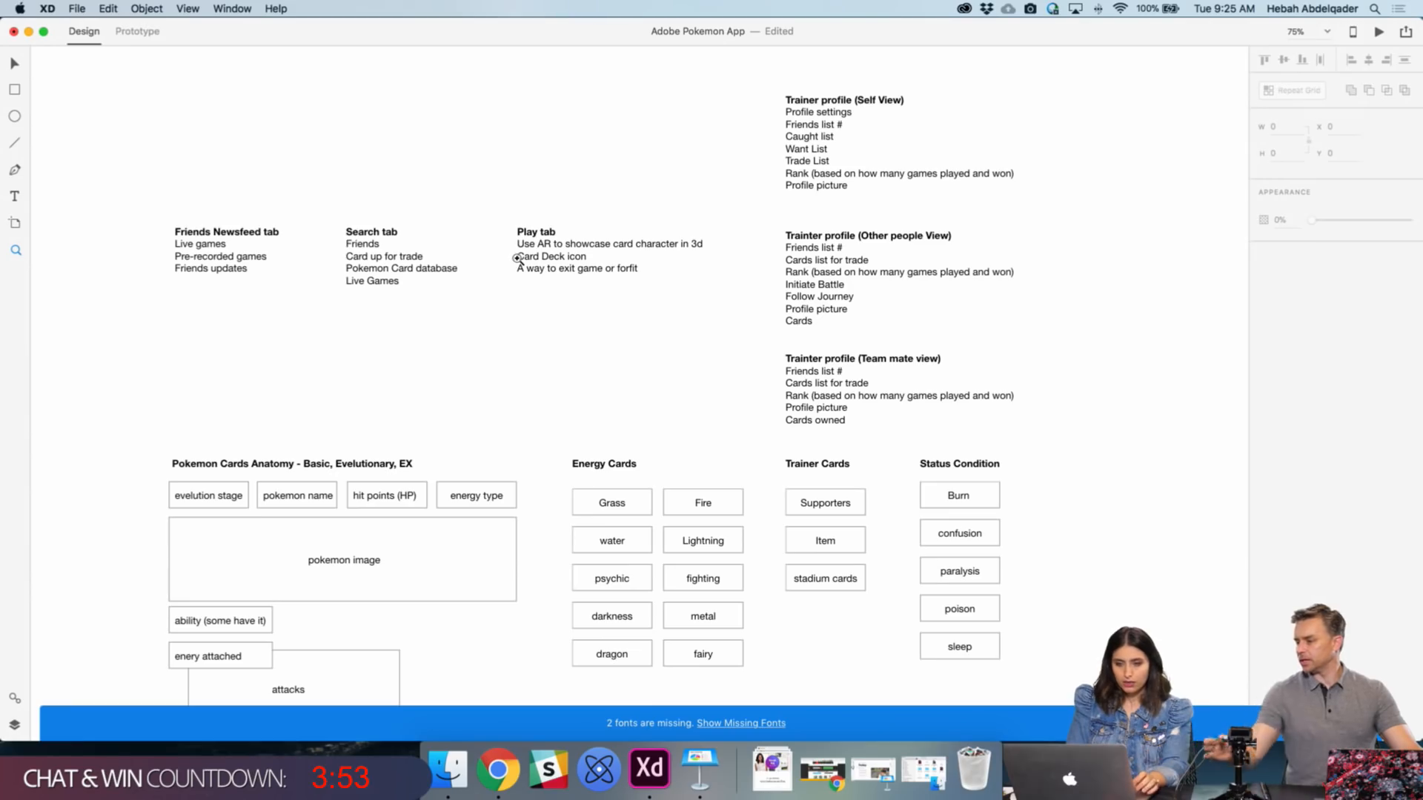
{"action": "scroll", "coordinate": [517, 258], "scroll_direction": "up", "scroll_amount": 10}
{"action": "scroll", "coordinate": [517, 258], "scroll_direction": "left", "scroll_amount": 10}
{"action": "scroll", "coordinate": [518, 258], "scroll_direction": "left", "scroll_amount": 5}
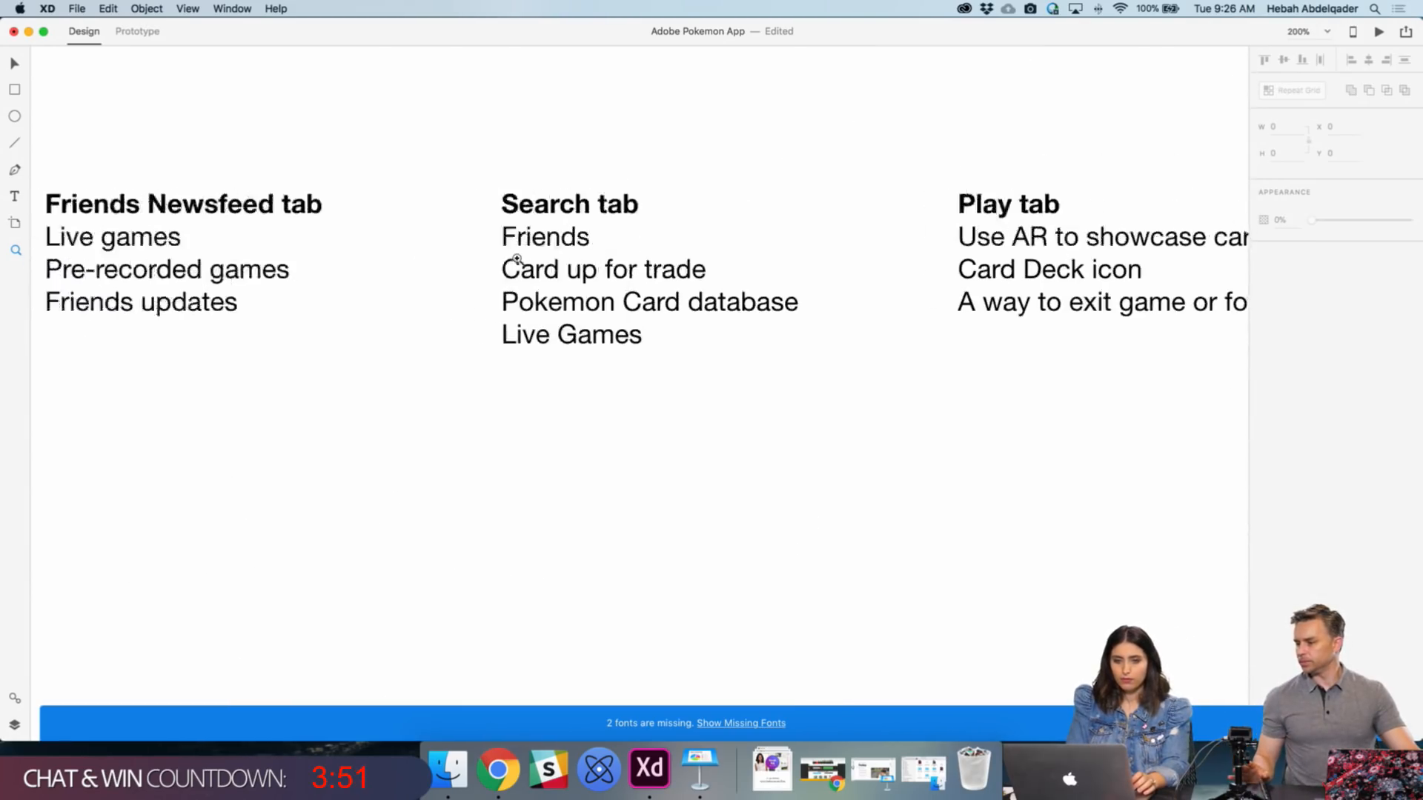
{"action": "scroll", "coordinate": [517, 258], "scroll_direction": "right", "scroll_amount": 3}
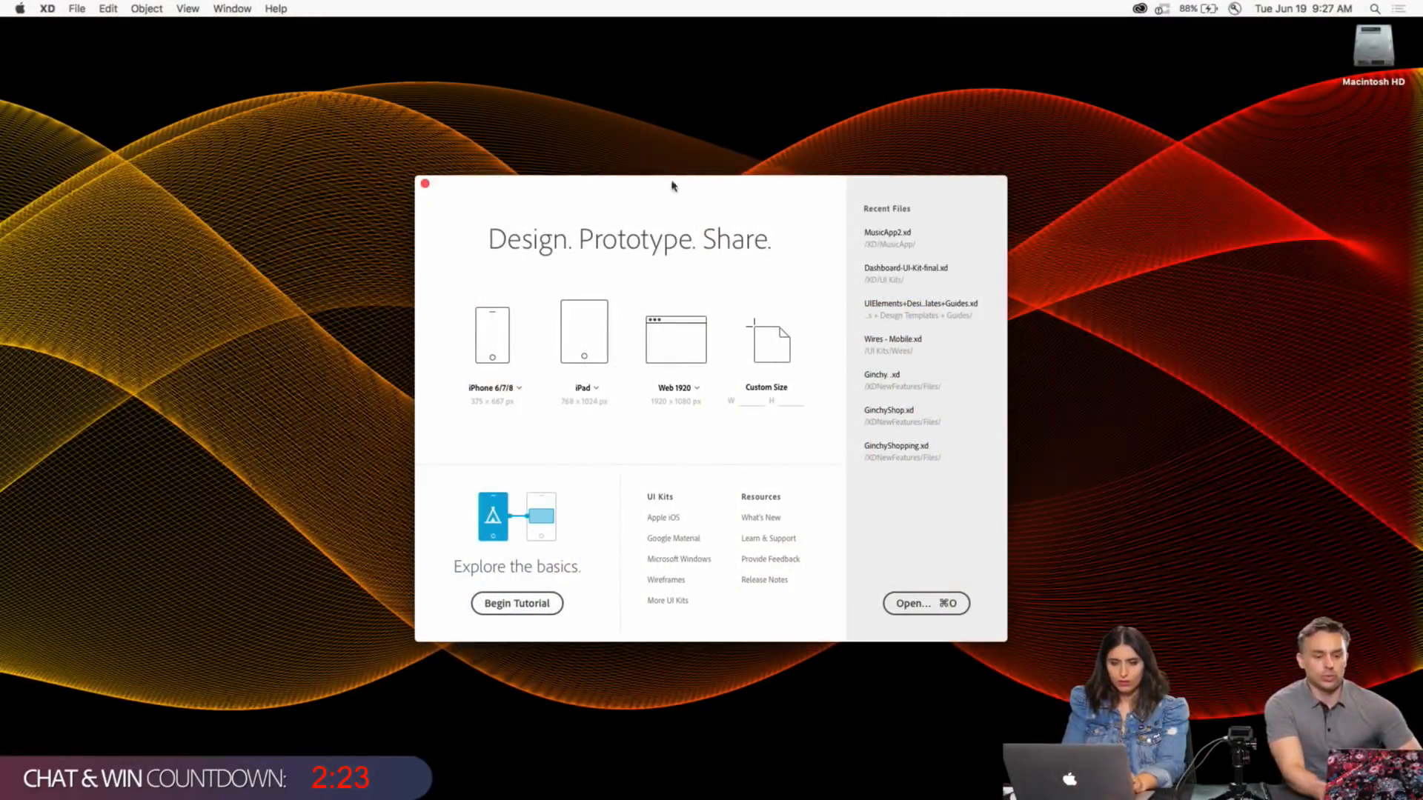
- Look through the Creative Cloud app list for the XD CC entry and close it
{"action": "left_click", "coordinate": [1139, 8]}
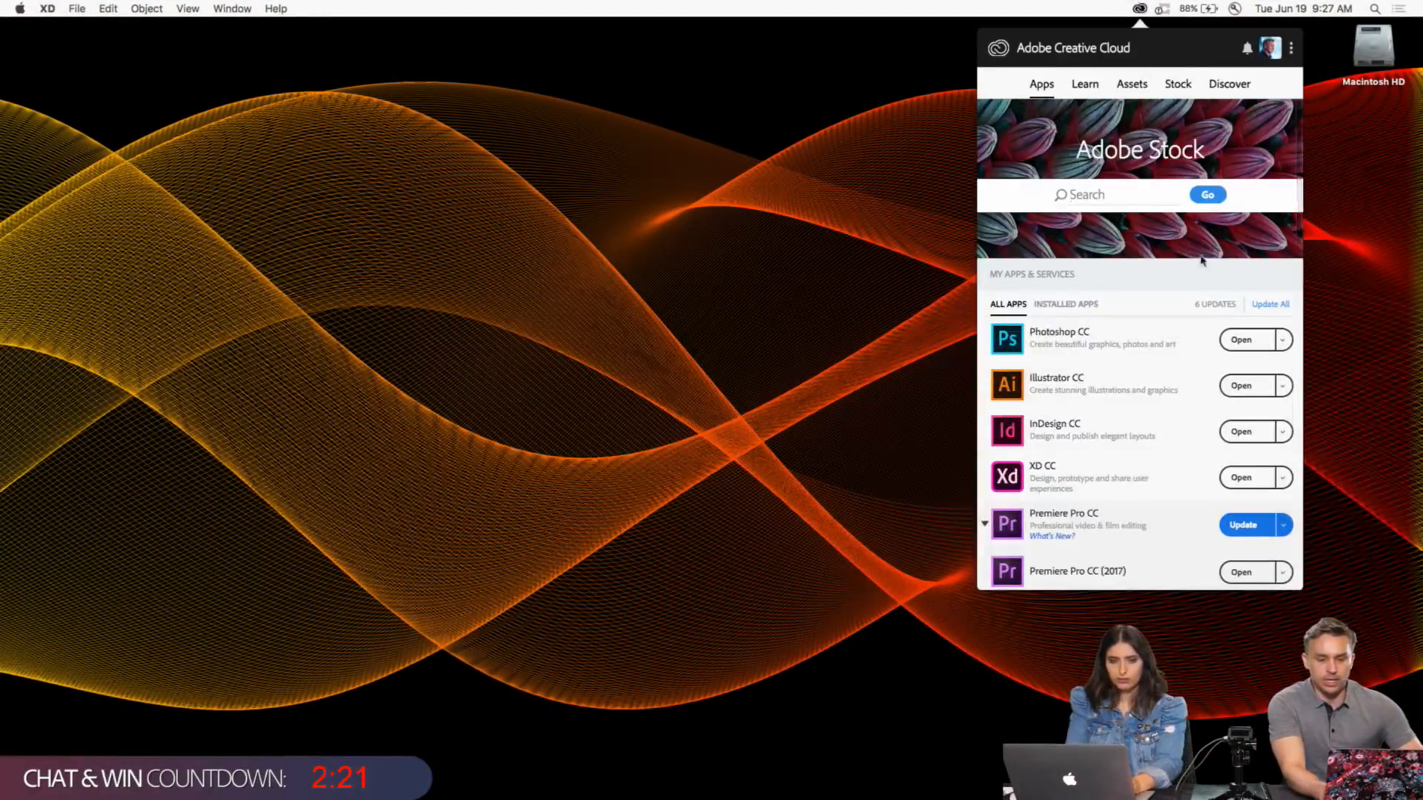
{"action": "scroll", "coordinate": [1105, 371], "scroll_direction": "down", "scroll_amount": 2}
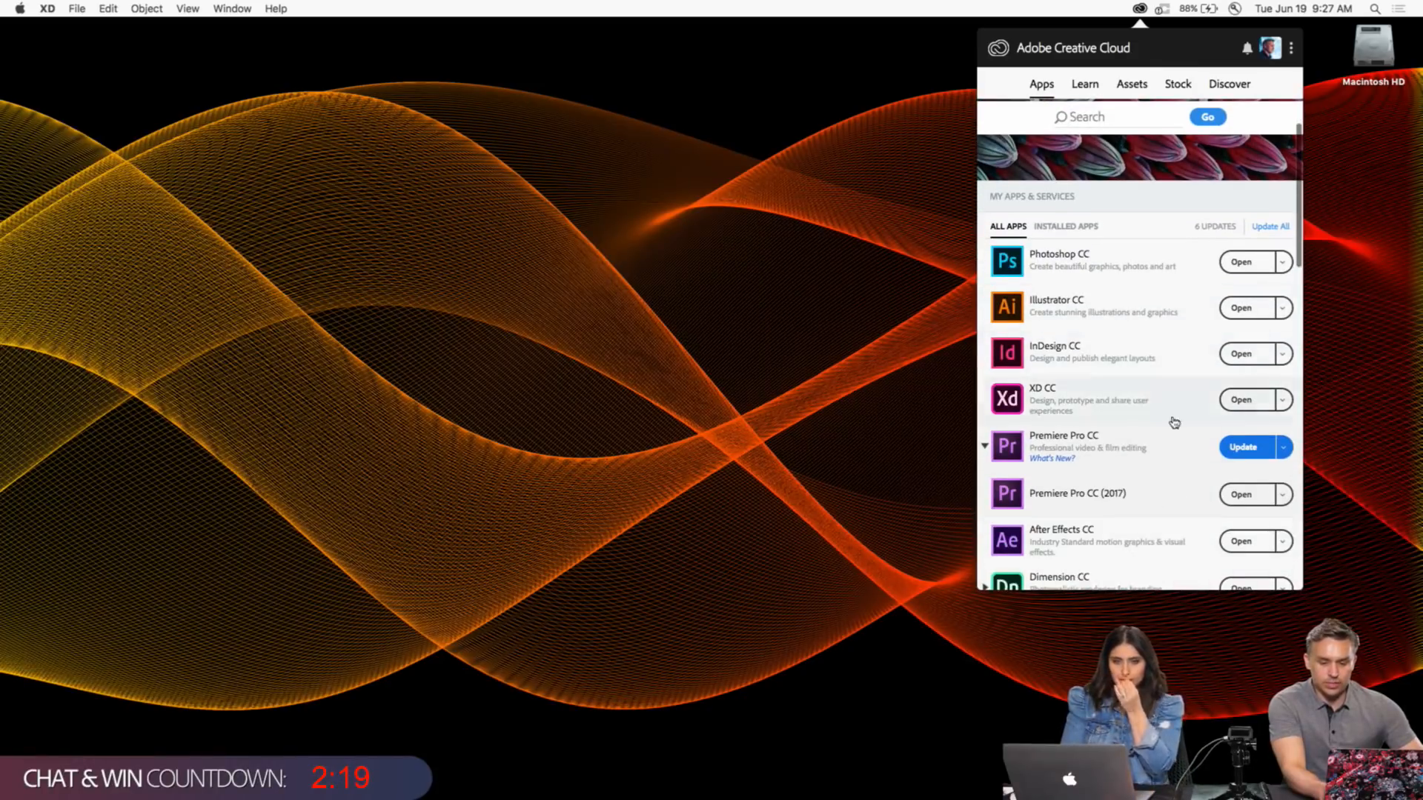
{"action": "left_click", "coordinate": [1189, 645]}
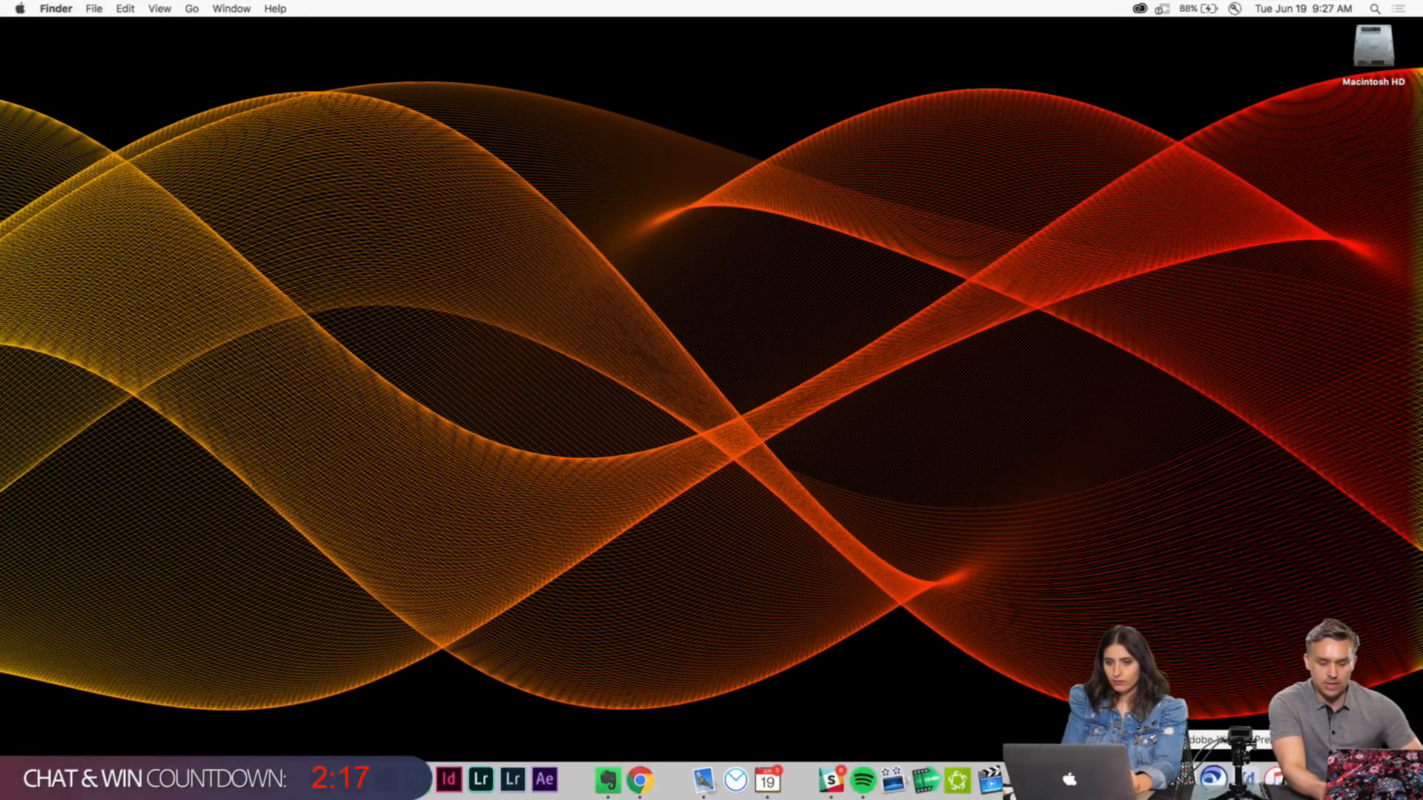
- Create a new iPhone 6/7/8 document in XD and draw a 375 × 75 header rectangle along the artboard's upper edge
{"action": "left_click", "coordinate": [1246, 787]}
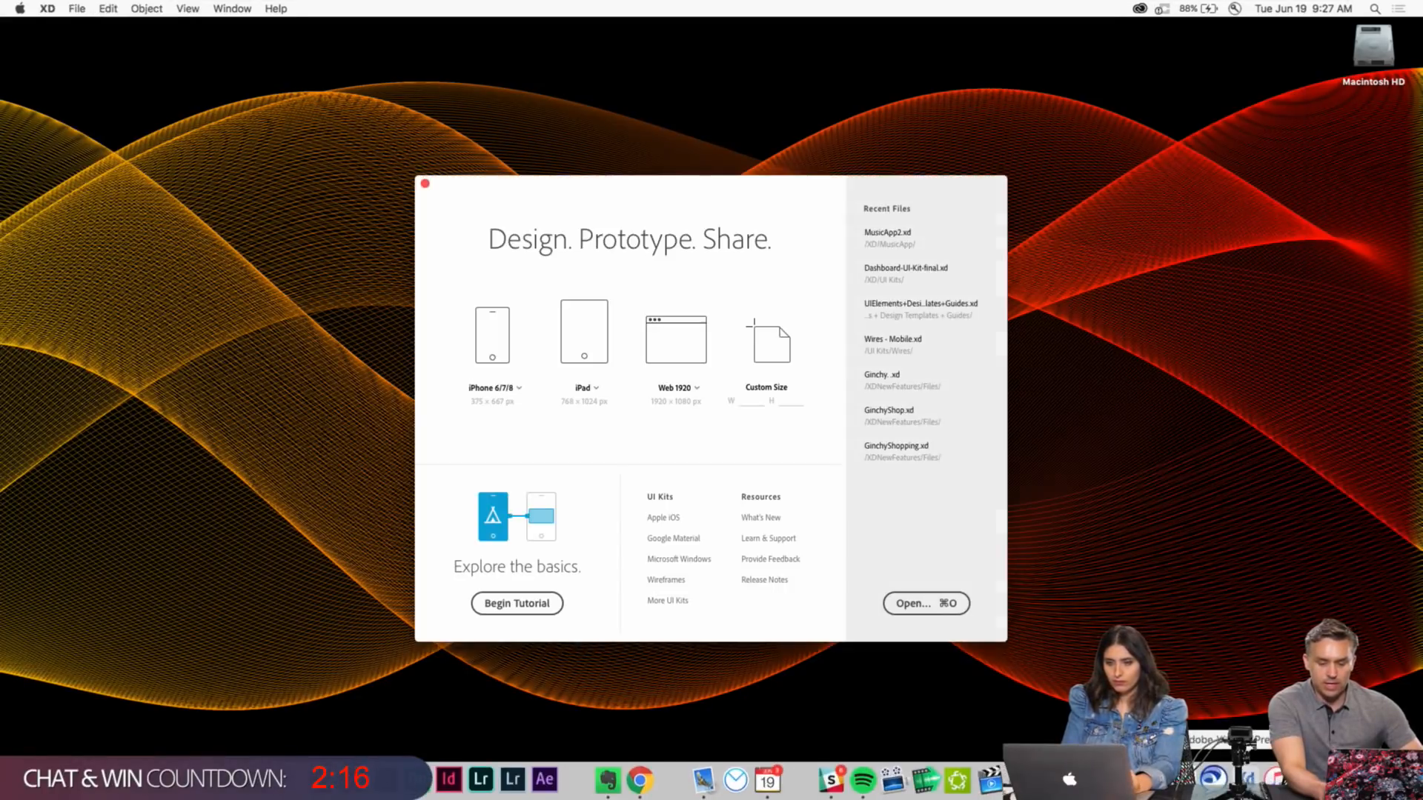
{"action": "left_click", "coordinate": [493, 330]}
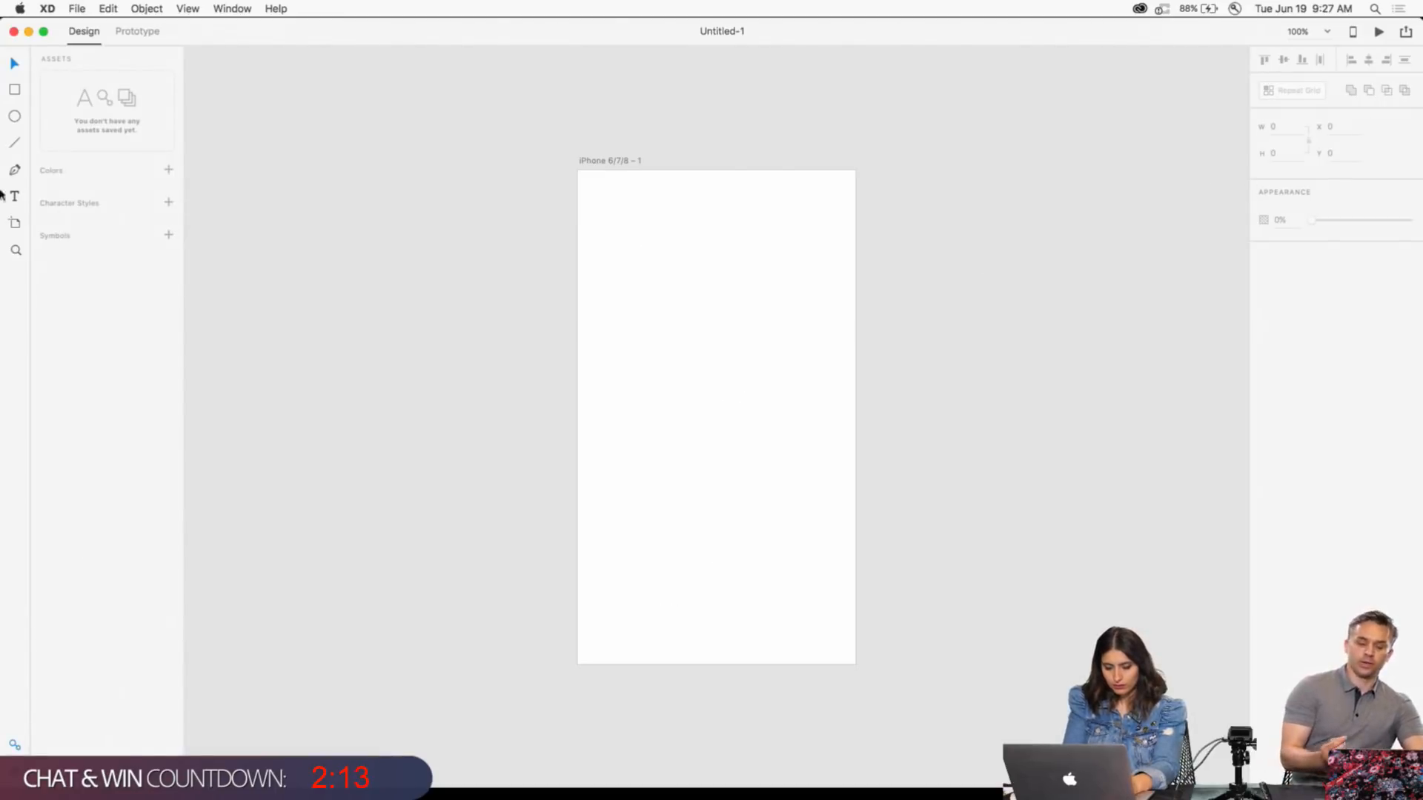
{"action": "left_click", "coordinate": [14, 89]}
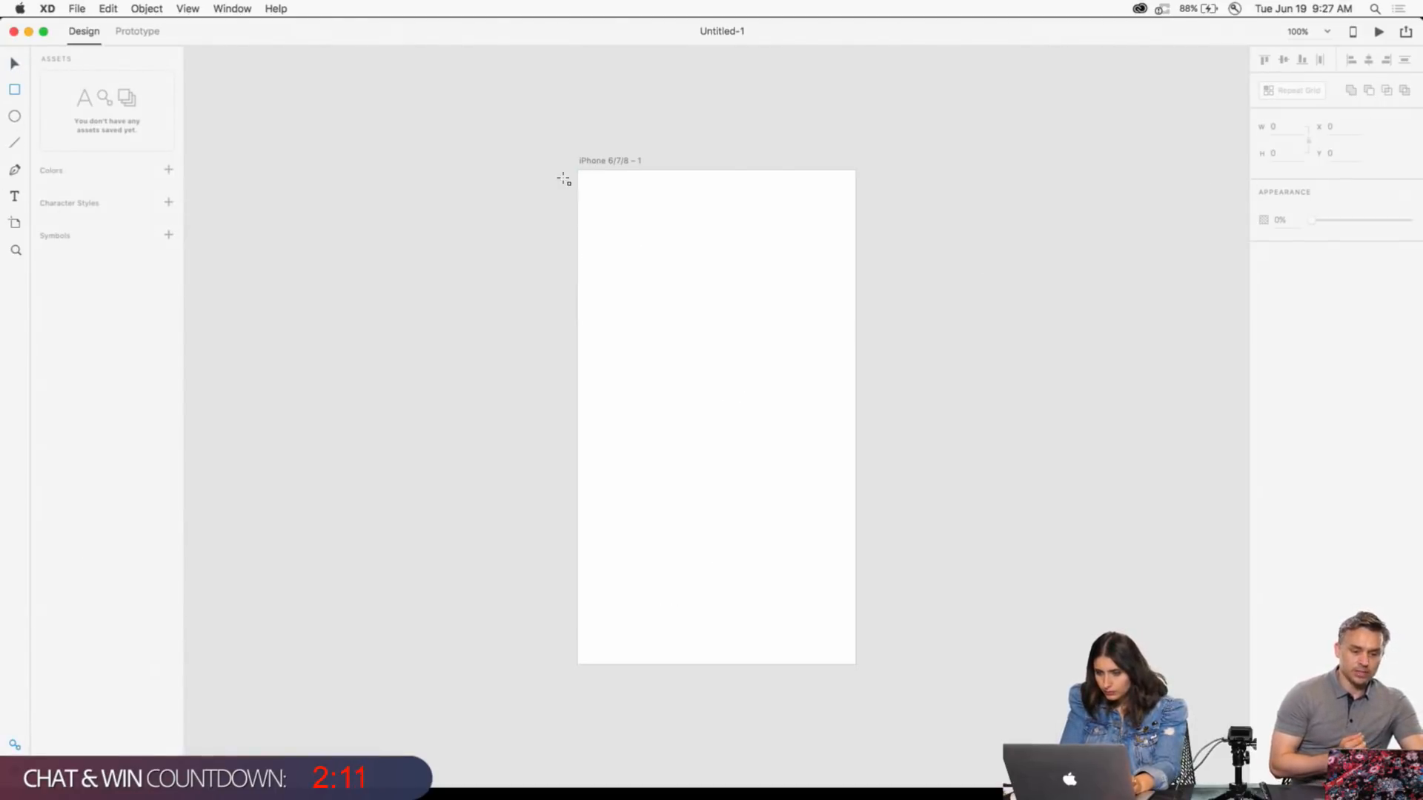
{"action": "mouse_move", "coordinate": [578, 172]}
{"action": "left_mouse_down"}
{"action": "mouse_move", "coordinate": [629, 207]}
{"action": "mouse_move", "coordinate": [854, 227]}
{"action": "left_mouse_up"}
- Fill the header rectangle with a solid red
{"action": "left_click", "coordinate": [1286, 295]}
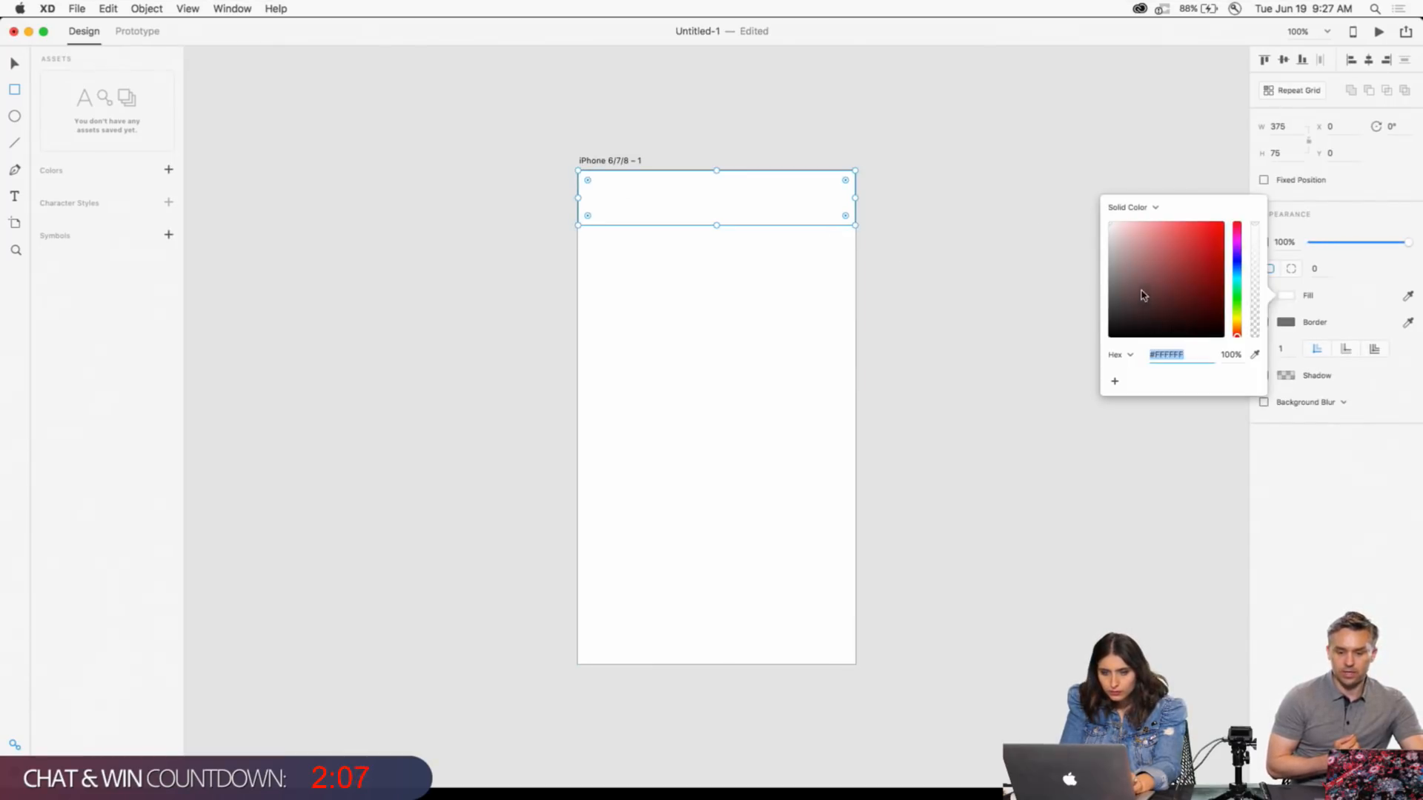
{"action": "left_click_drag", "start_coordinate": [1142, 295], "coordinate": [1194, 244]}
{"action": "left_click", "coordinate": [13, 65]}
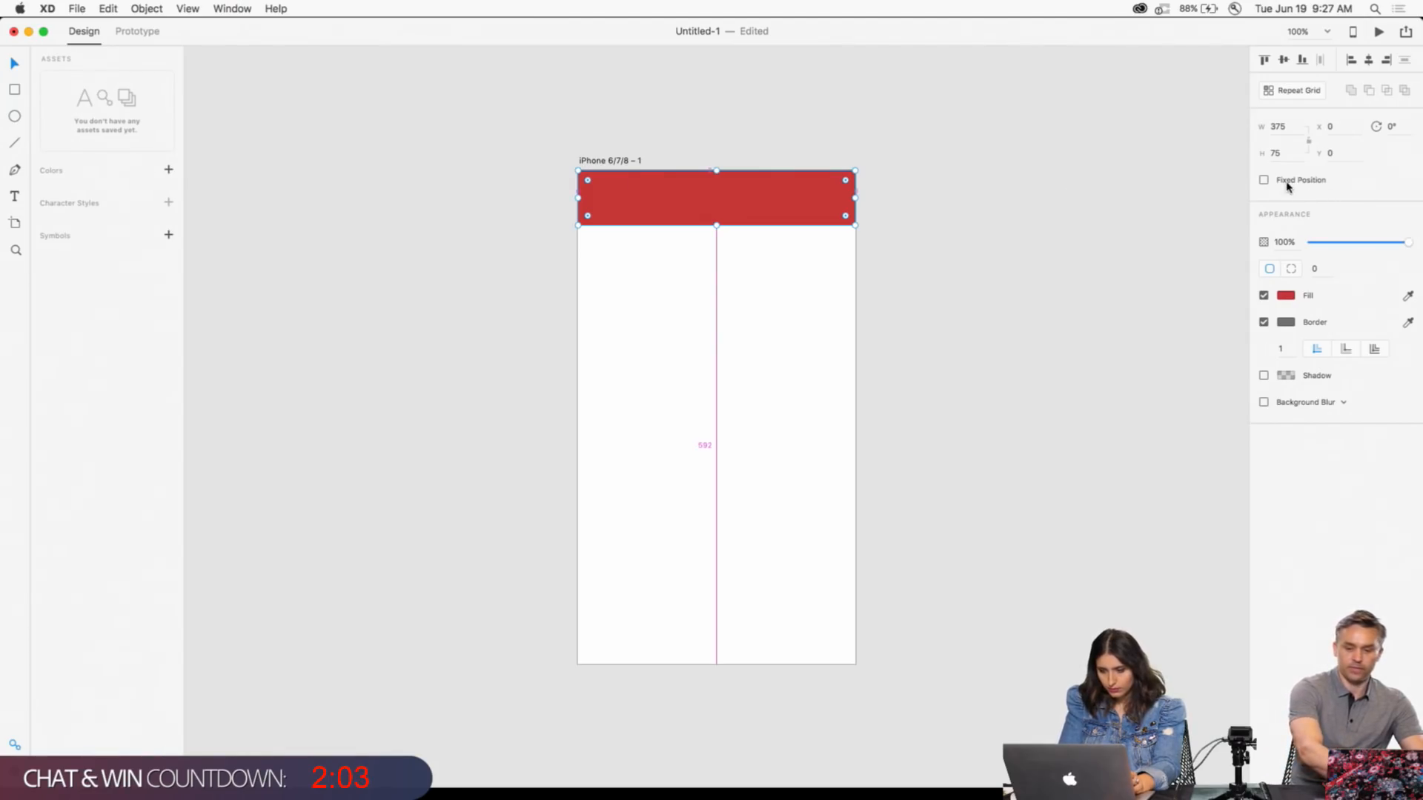
- Give the red header rectangle a fixed position for scrolling
{"action": "left_click", "coordinate": [1243, 191]}
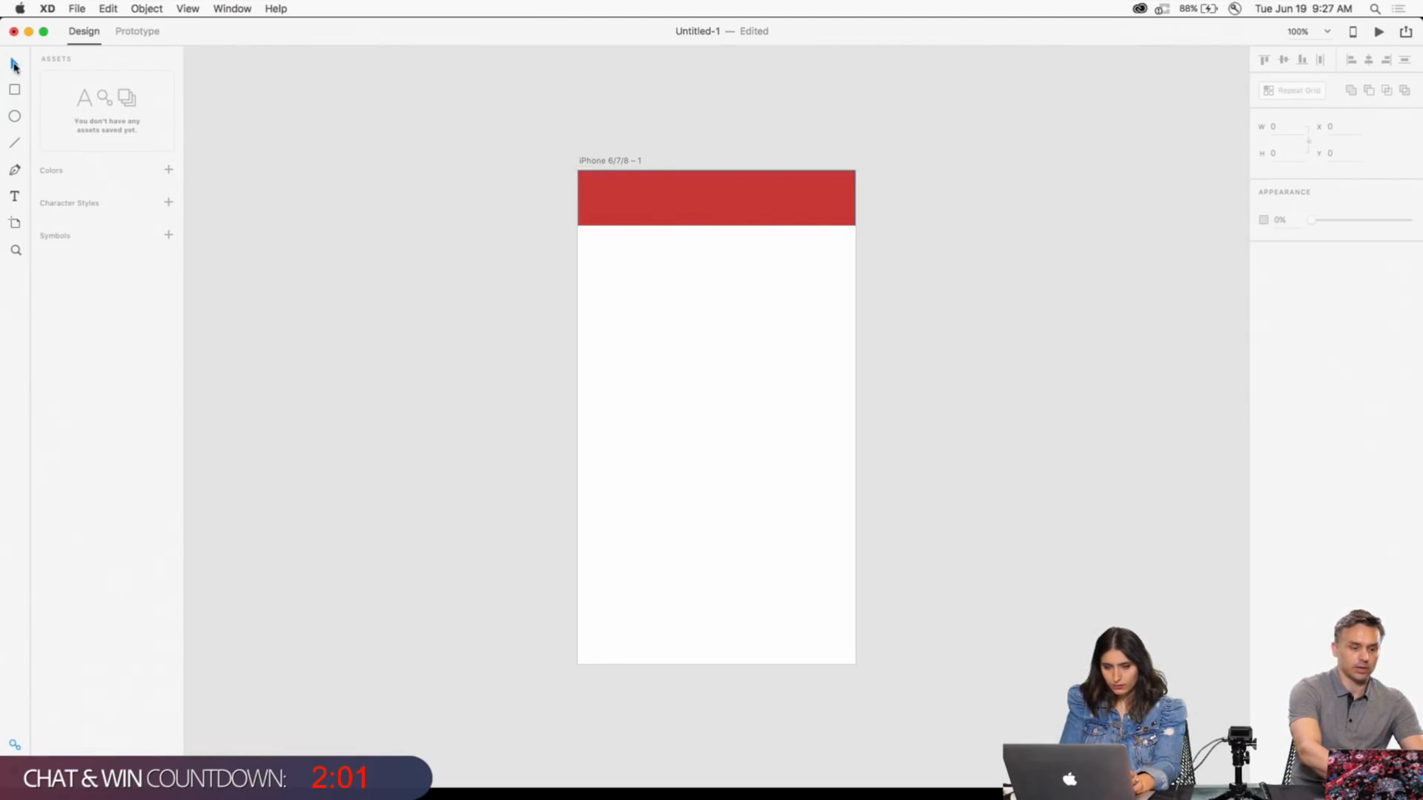
{"action": "left_click", "coordinate": [645, 189]}
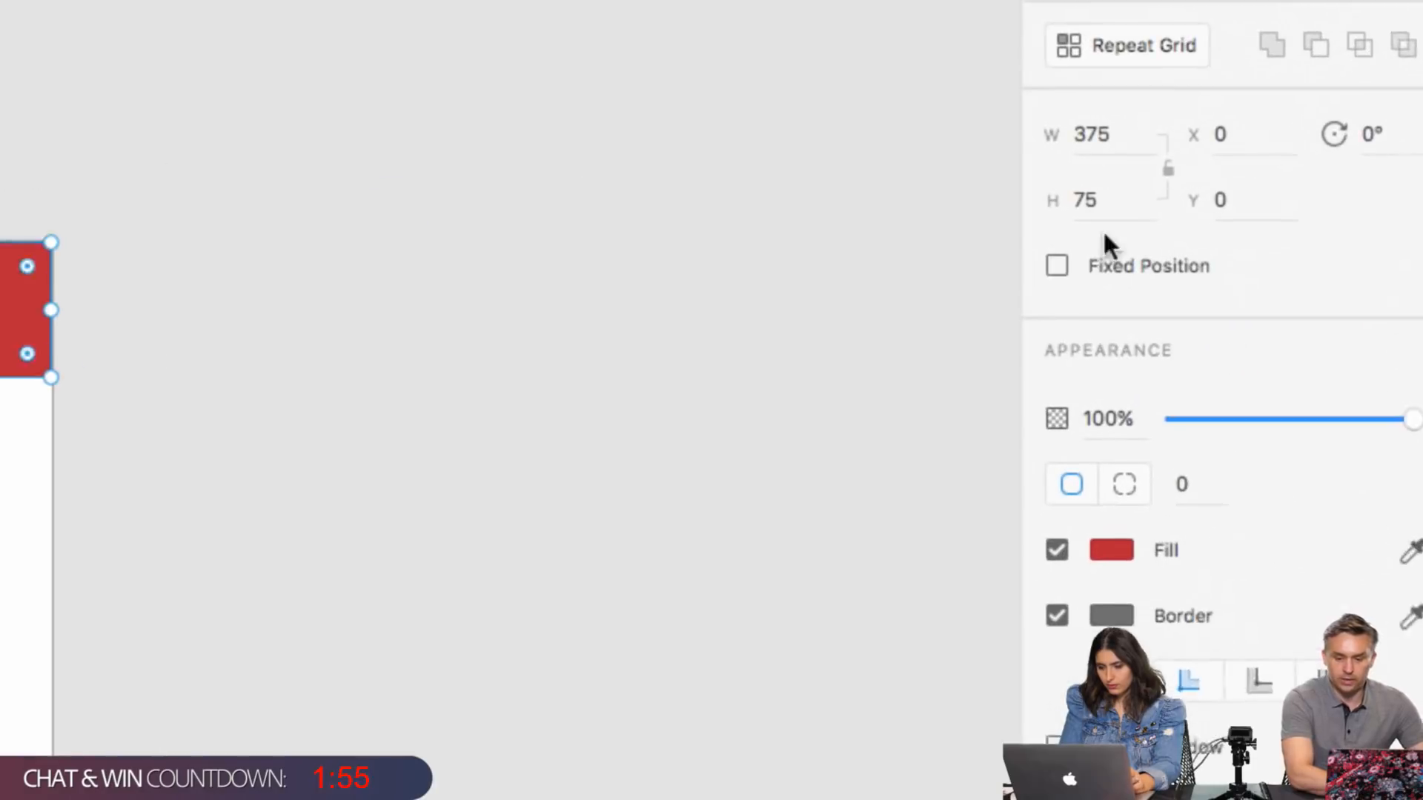
{"action": "left_click", "coordinate": [1055, 269]}
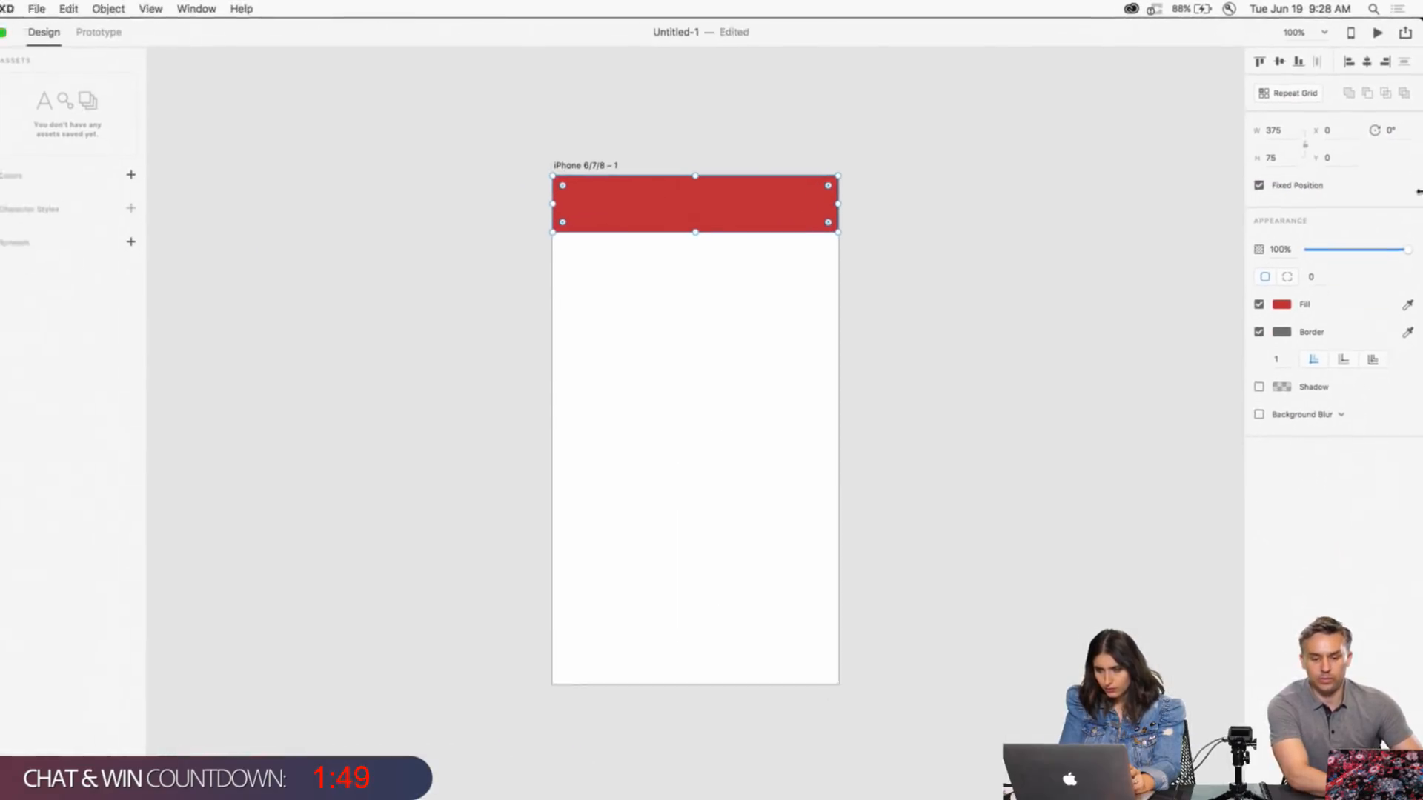
- Duplicate the artboard and reshape the copy's red header into a 305 × 215 rectangle centred on the artboard at X 35, Y 196
{"action": "left_click", "coordinate": [603, 163]}
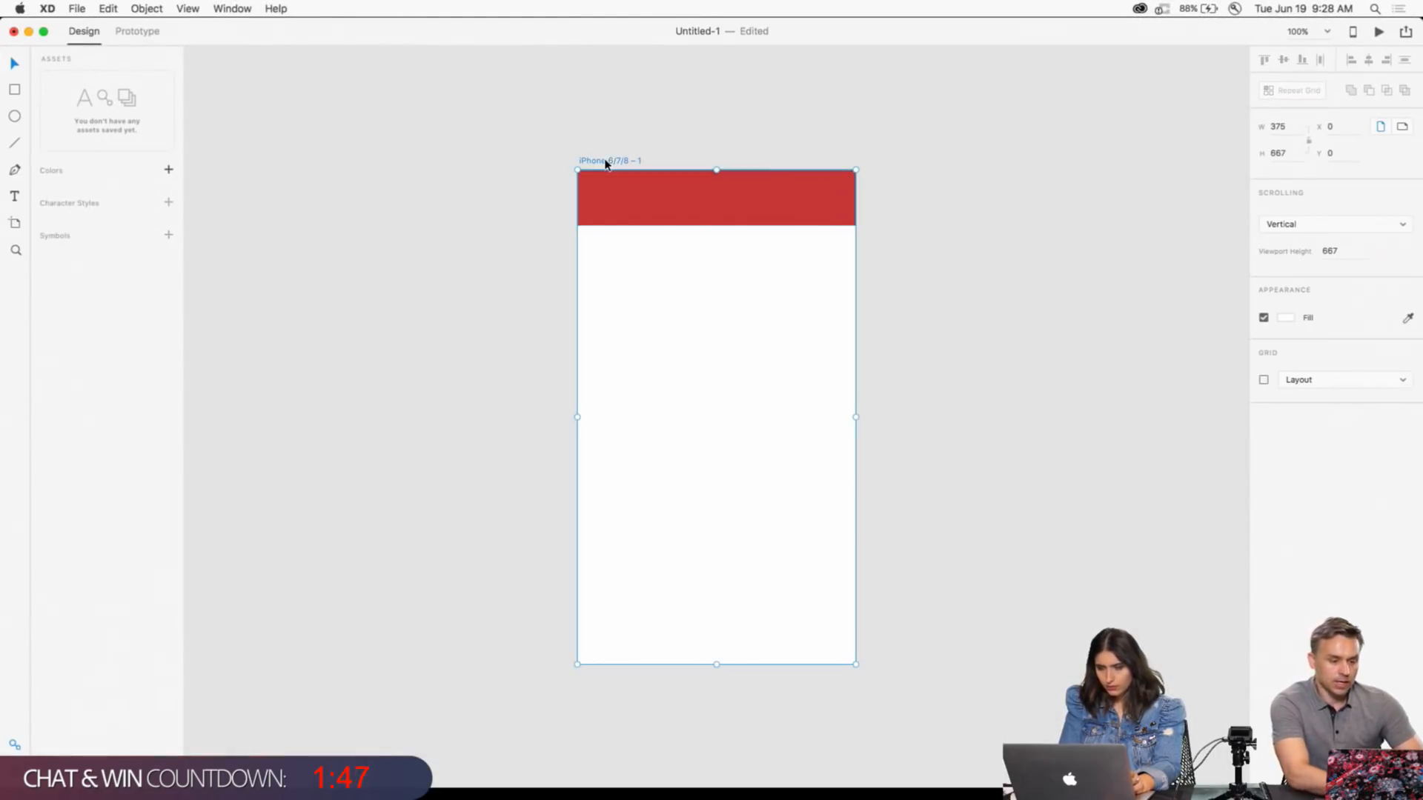
{"action": "key", "text": "super+d"}
{"action": "left_click", "coordinate": [977, 190]}
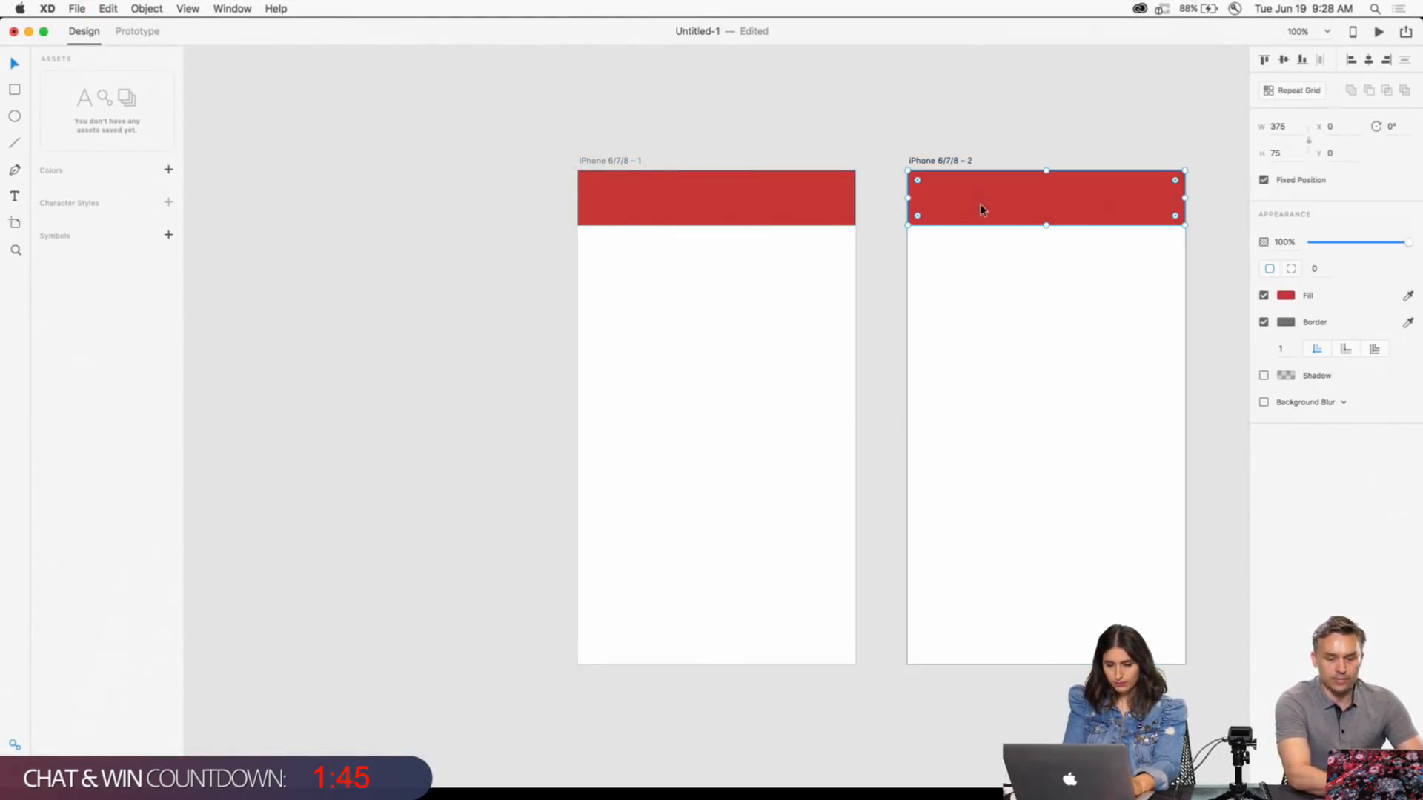
{"action": "left_click_drag", "start_coordinate": [981, 210], "coordinate": [985, 406]}
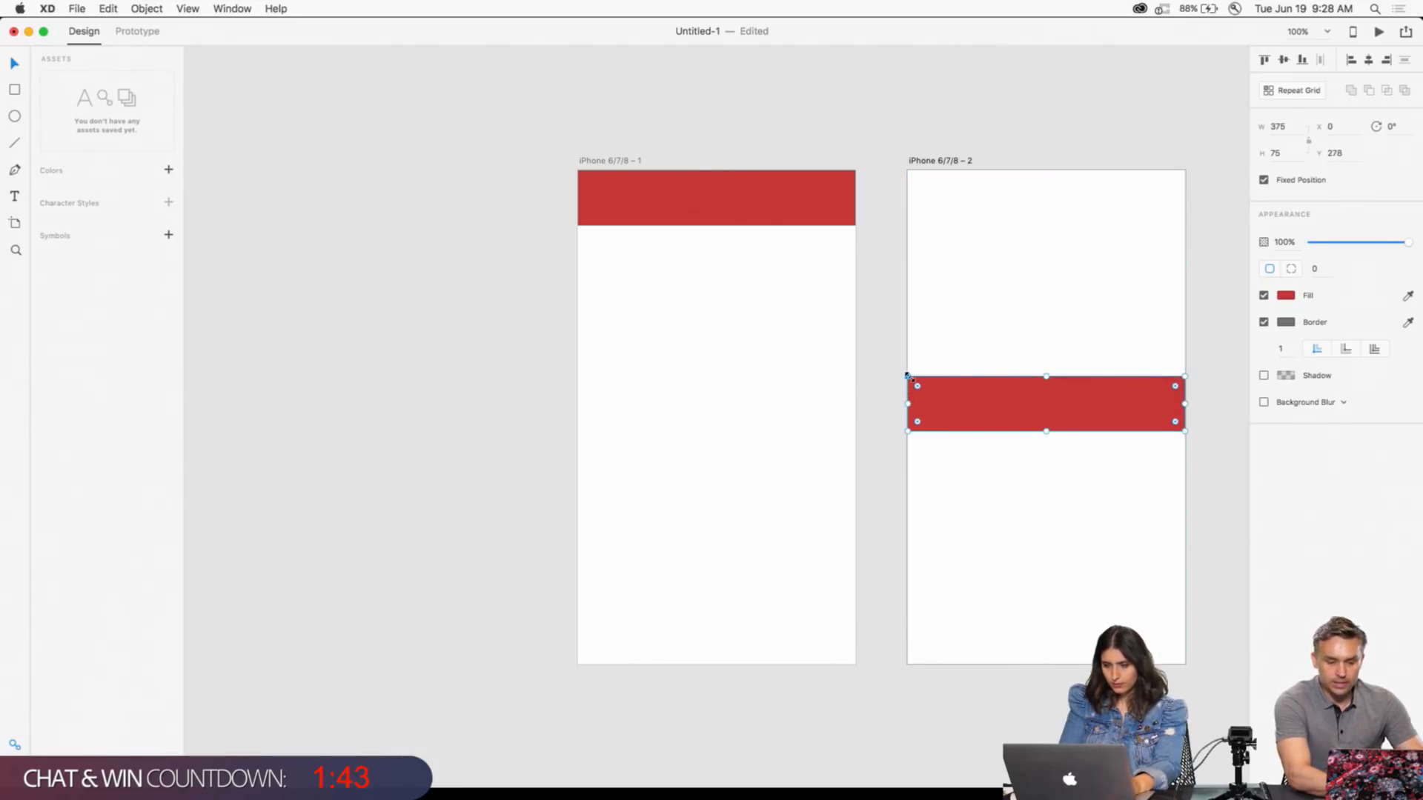
{"action": "left_click_drag", "start_coordinate": [907, 377], "coordinate": [959, 273]}
{"action": "left_click_drag", "start_coordinate": [1022, 341], "coordinate": [997, 385]}
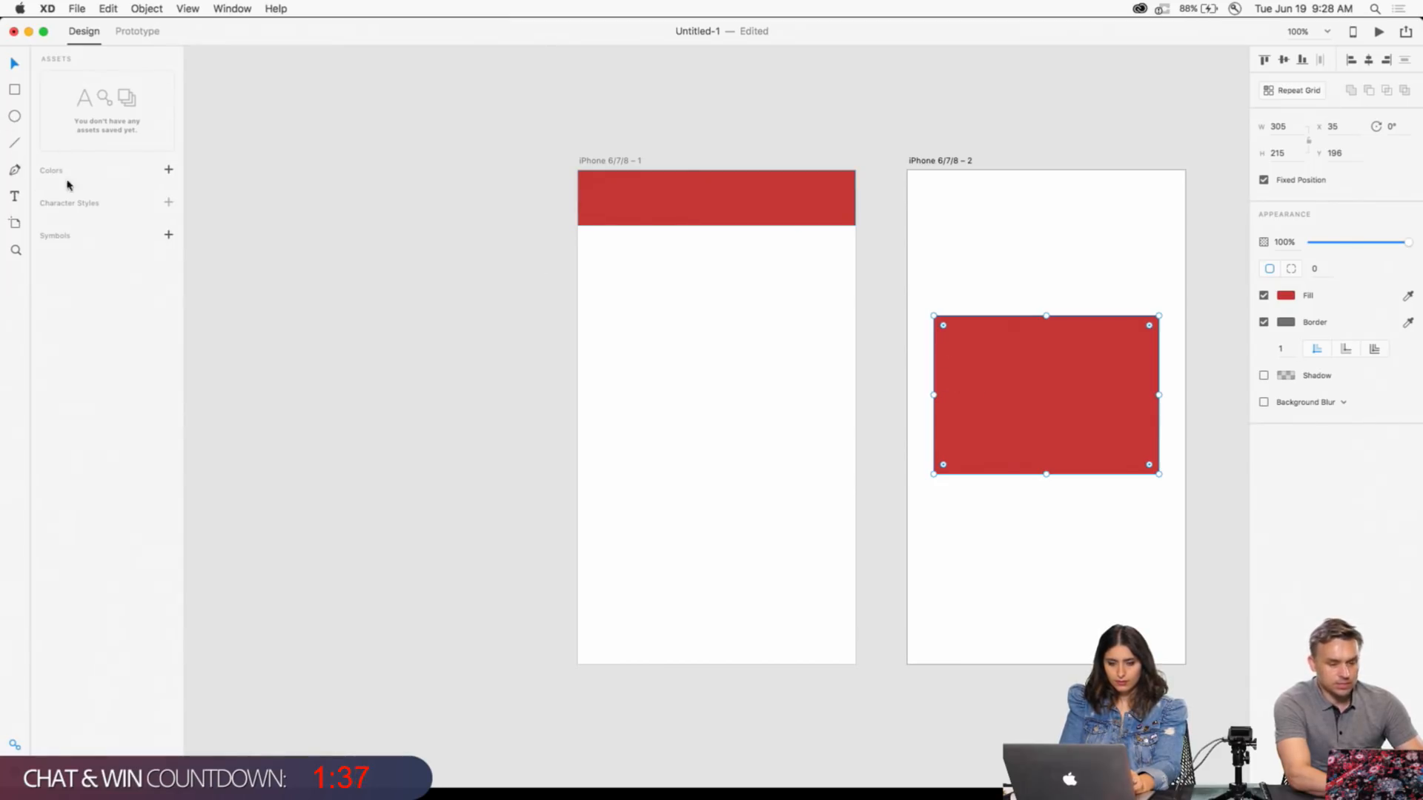
- Draw a circle about 46 × 46 near the first artboard's right edge, below the red header
{"action": "left_click", "coordinate": [14, 116]}
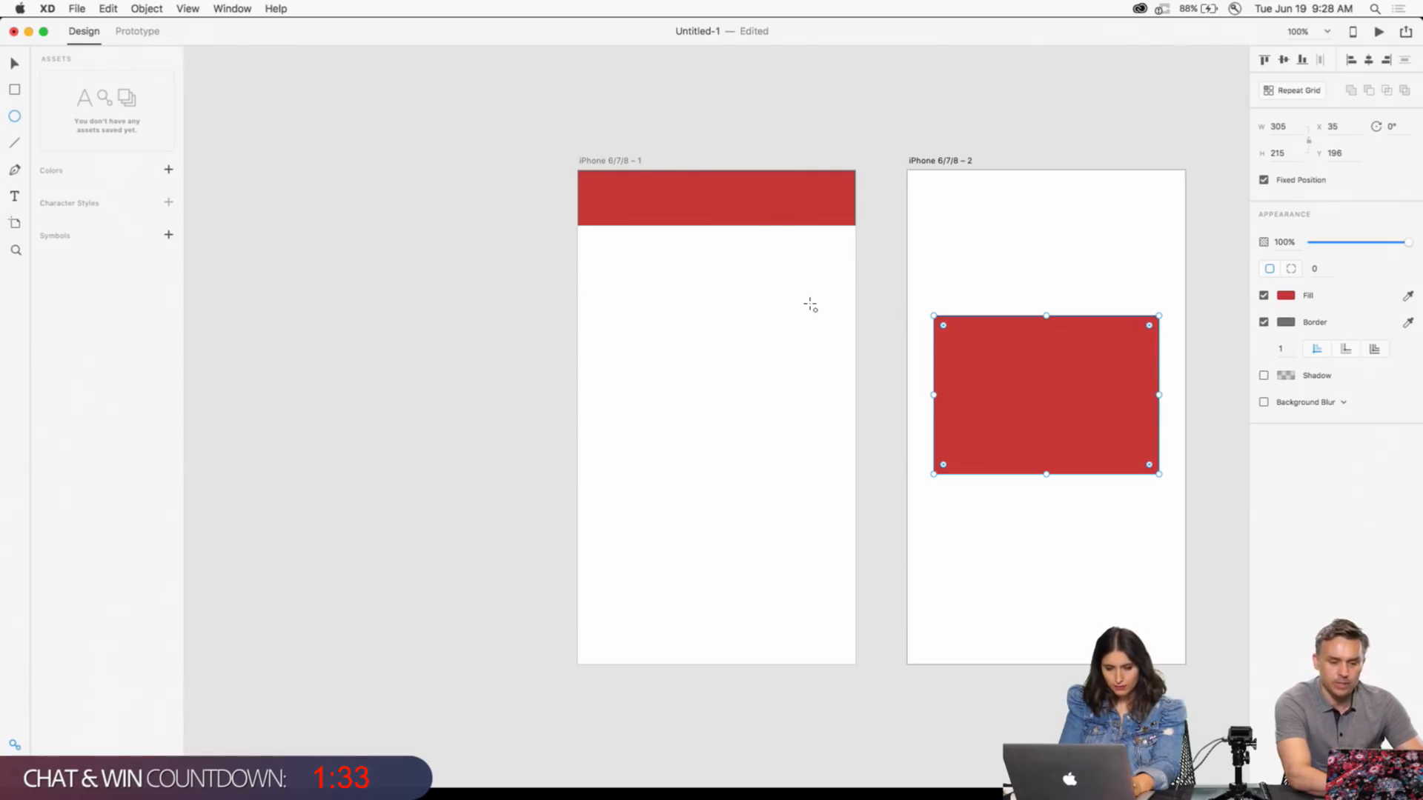
{"action": "left_click_drag", "start_coordinate": [810, 304], "coordinate": [846, 339]}
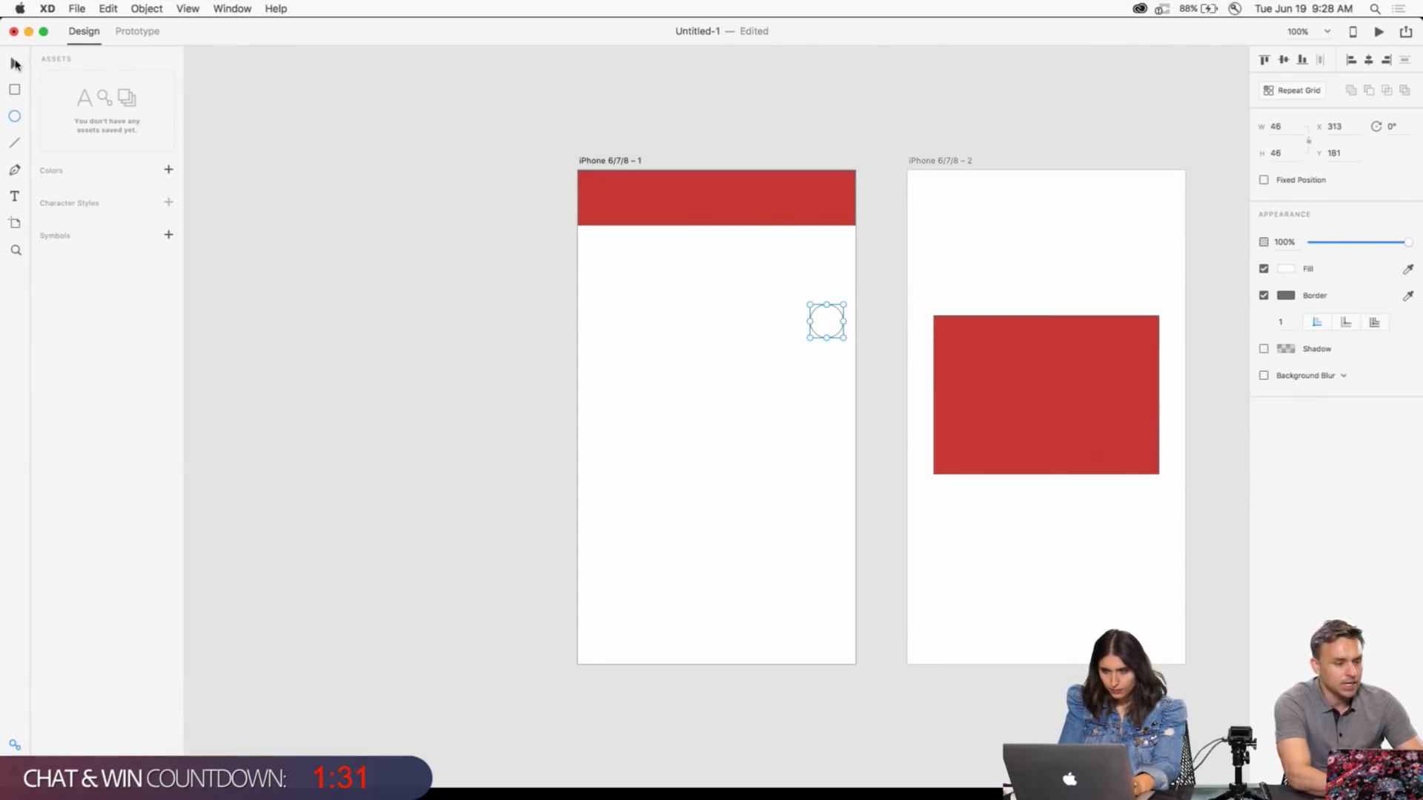
{"action": "left_click", "coordinate": [14, 63]}
{"action": "left_click", "coordinate": [994, 361]}
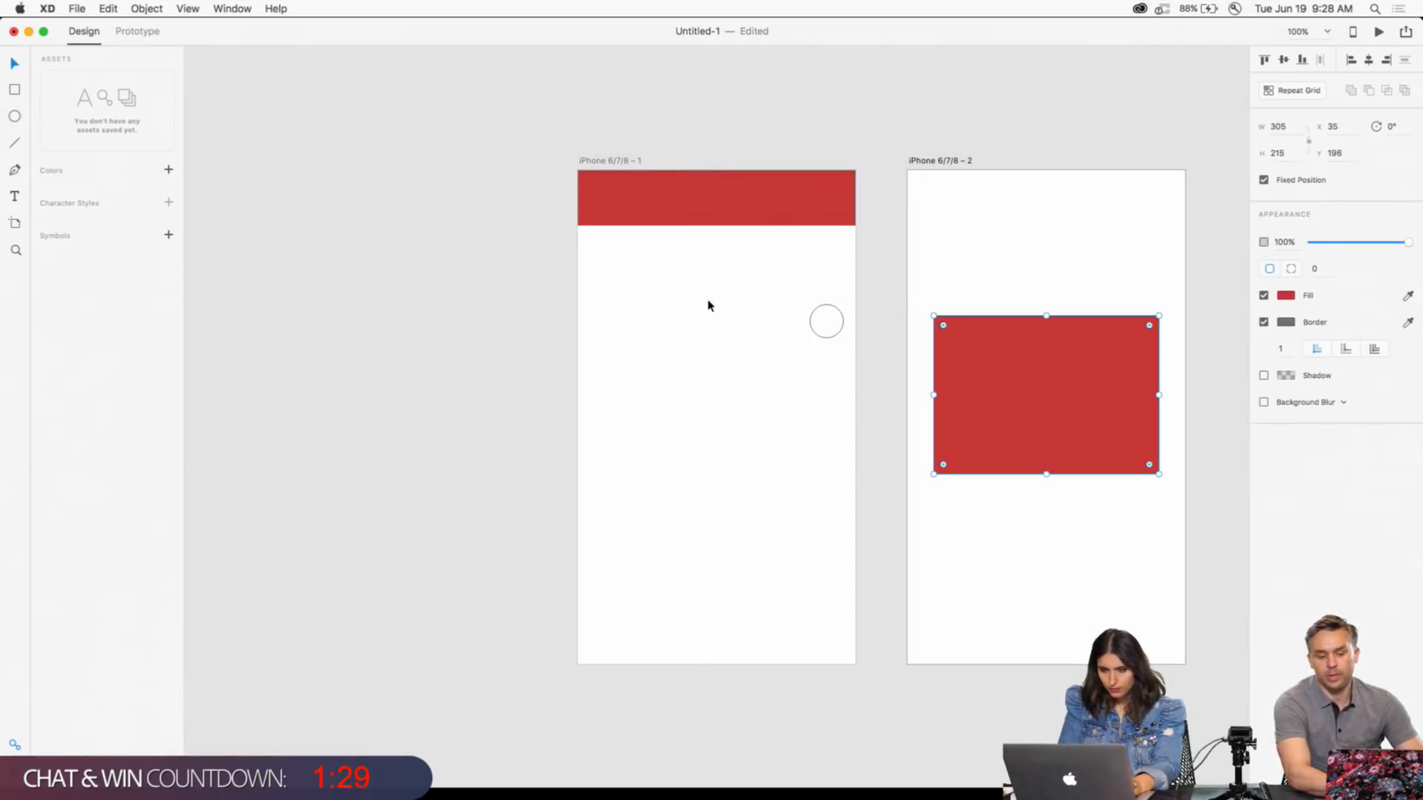
- In Prototype mode, link the circle to the second artboard, iPhone 6/7/8 – 2, as an overlay interaction
{"action": "left_click", "coordinate": [117, 33]}
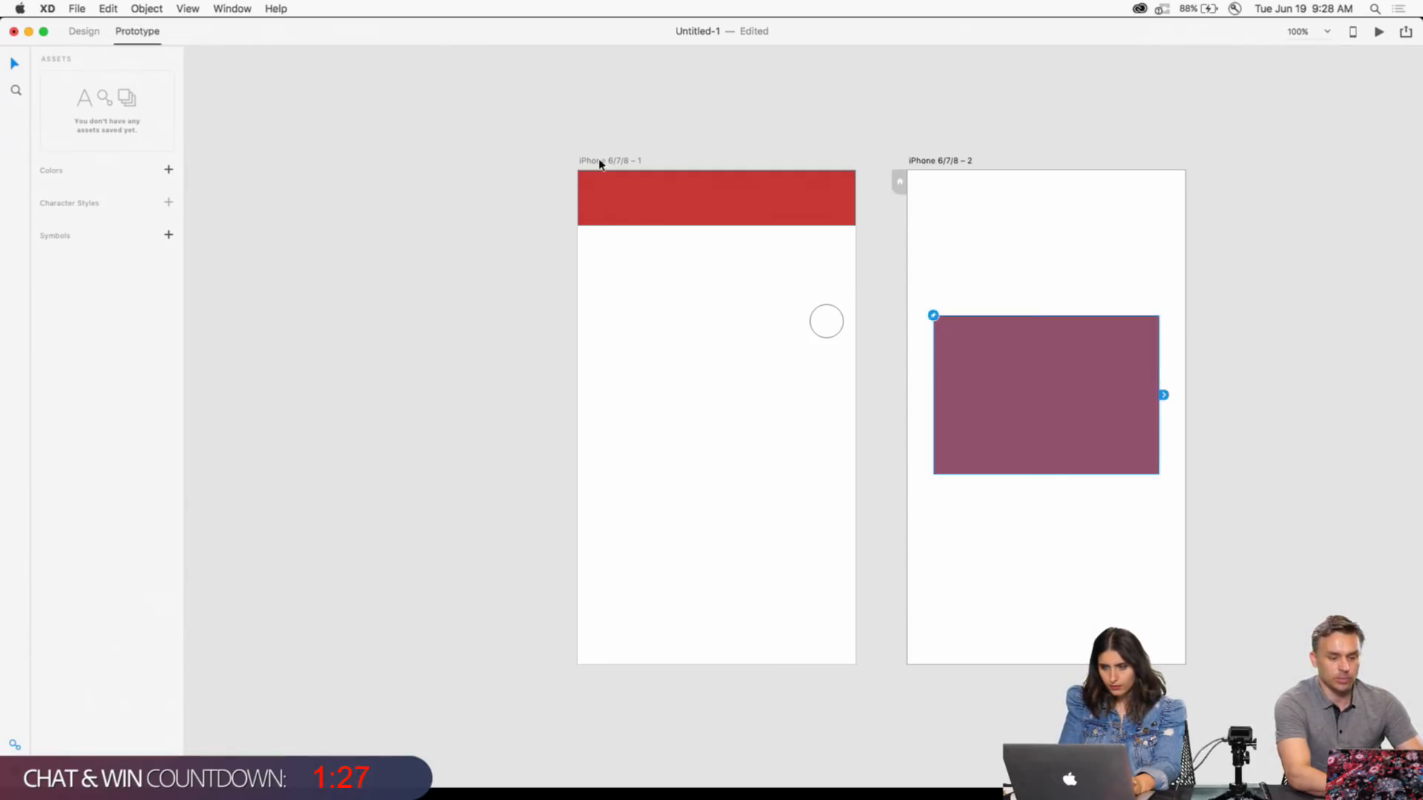
{"action": "left_click", "coordinate": [603, 161]}
{"action": "left_click_drag", "start_coordinate": [782, 159], "coordinate": [558, 142]}
{"action": "left_click", "coordinate": [603, 305]}
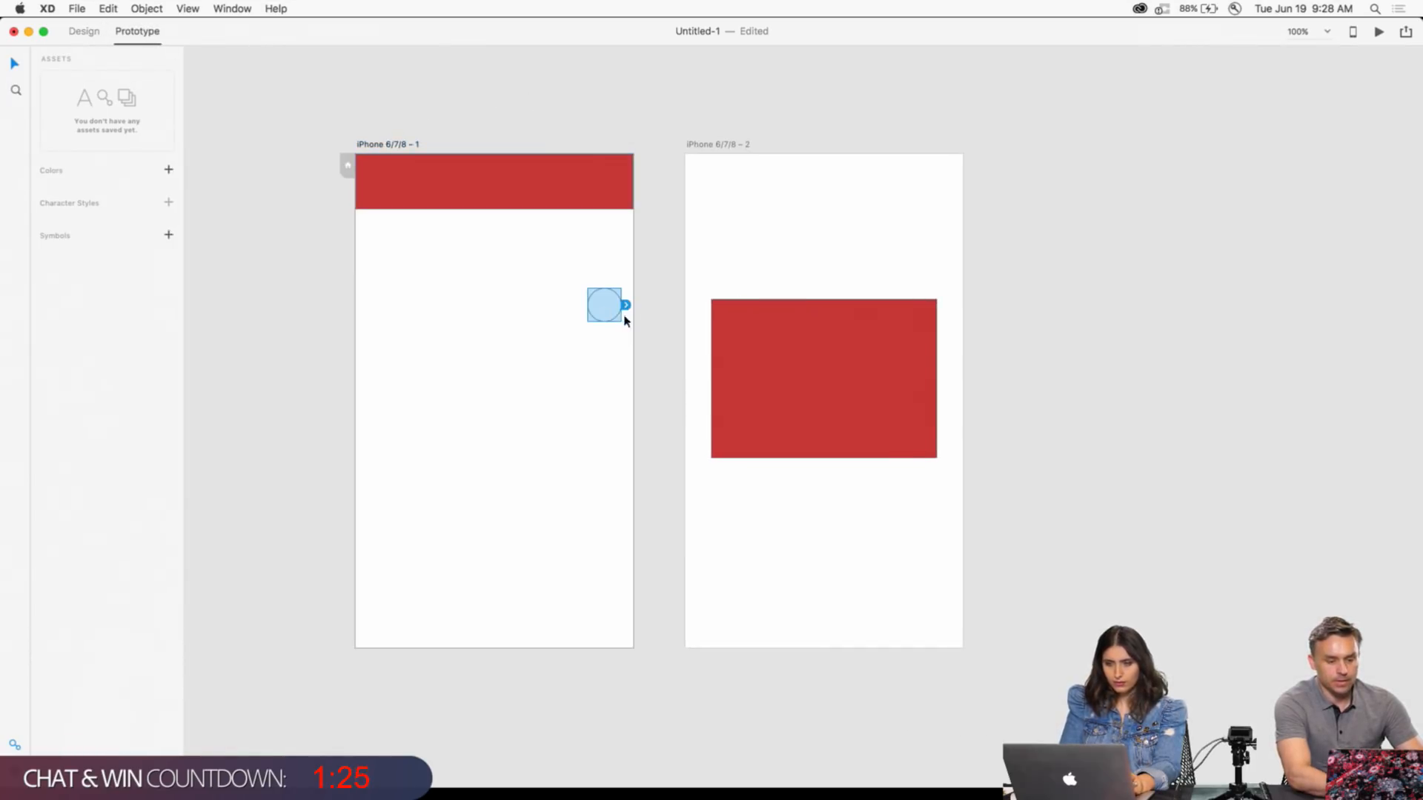
{"action": "left_click_drag", "start_coordinate": [625, 305], "coordinate": [719, 363]}
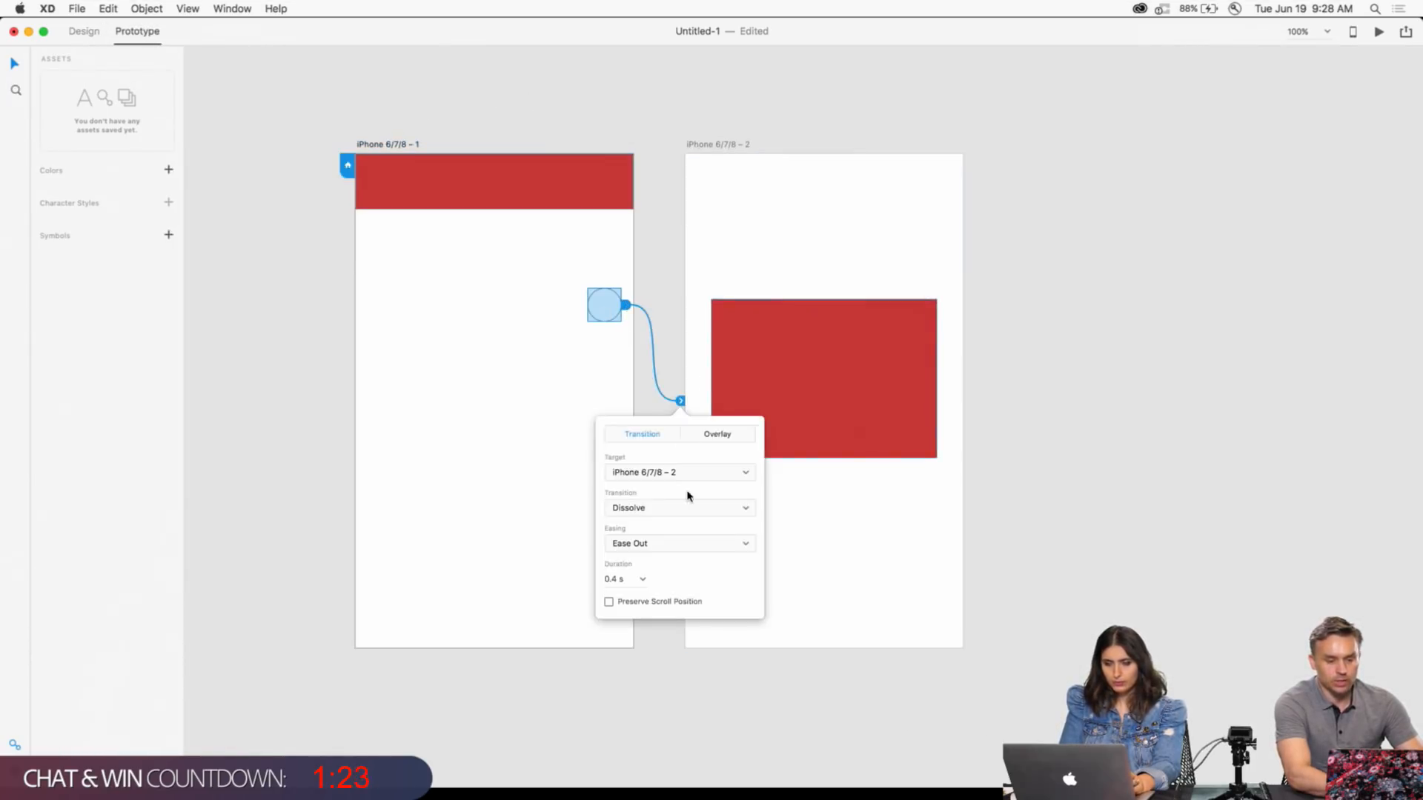
{"action": "left_click", "coordinate": [722, 436]}
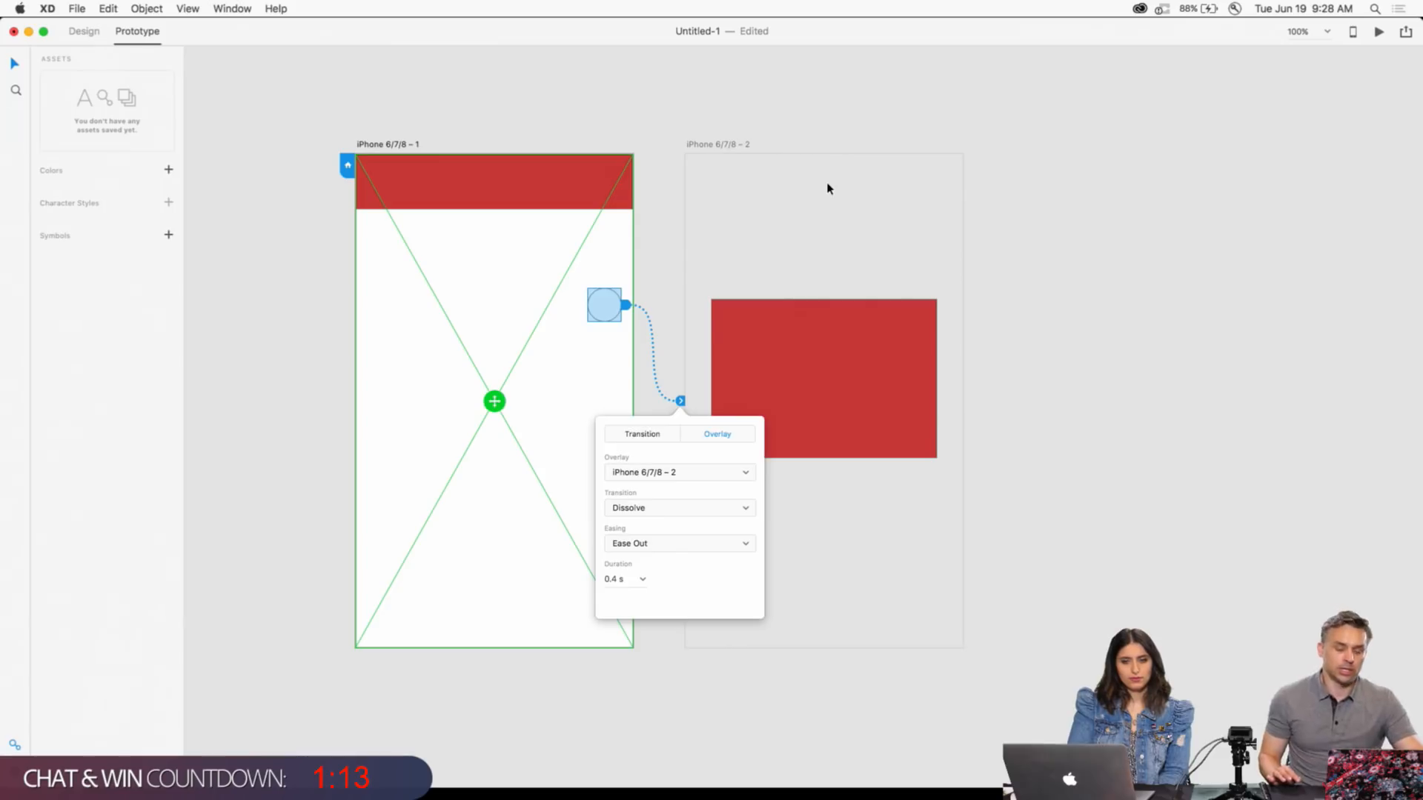
{"action": "left_click", "coordinate": [735, 132]}
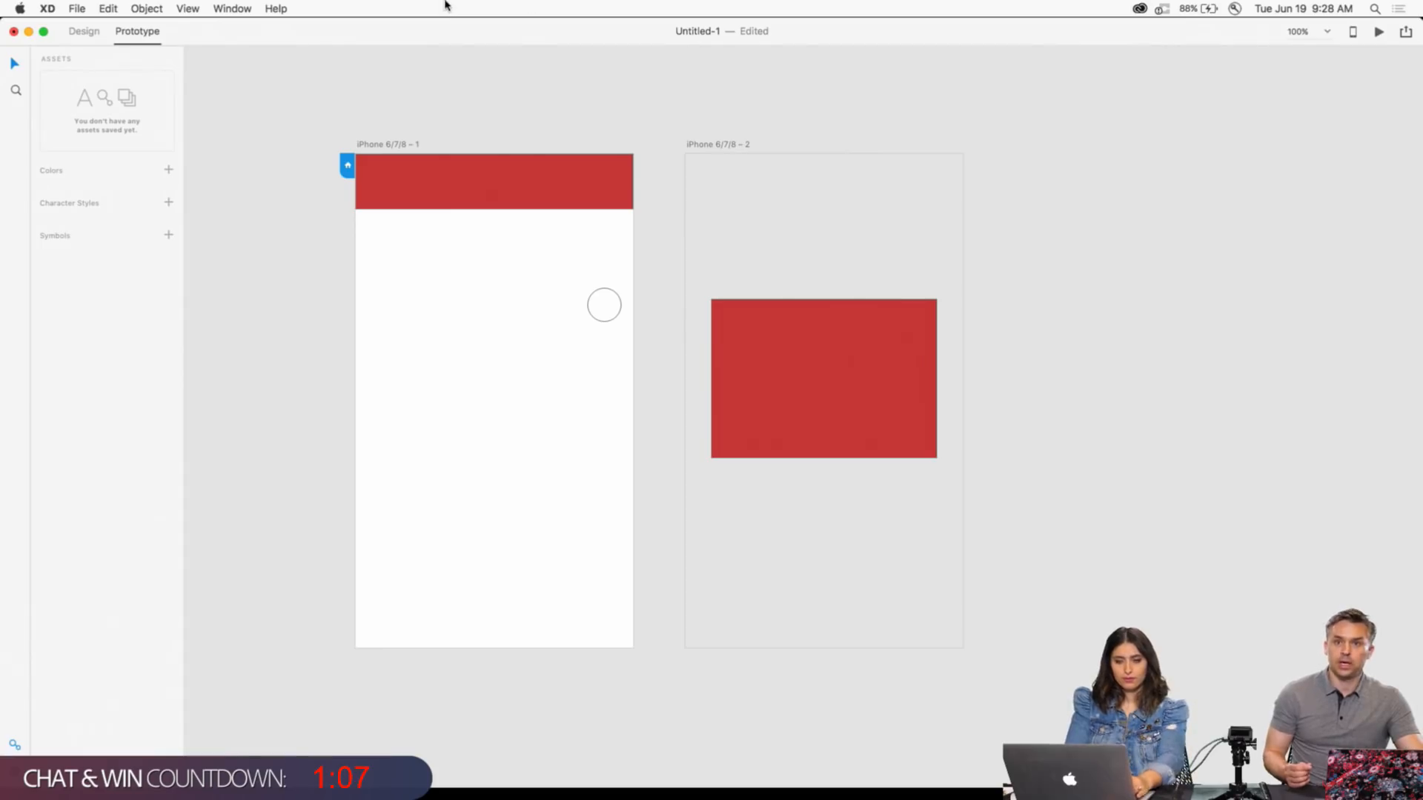
- Review the XD 9.0 (June) features list in the notes overlay and close the overlay
{"action": "scroll", "coordinate": [448, 6], "scroll_direction": "down", "scroll_amount": 2}
{"action": "scroll", "coordinate": [432, 258], "scroll_direction": "down", "scroll_amount": 10}
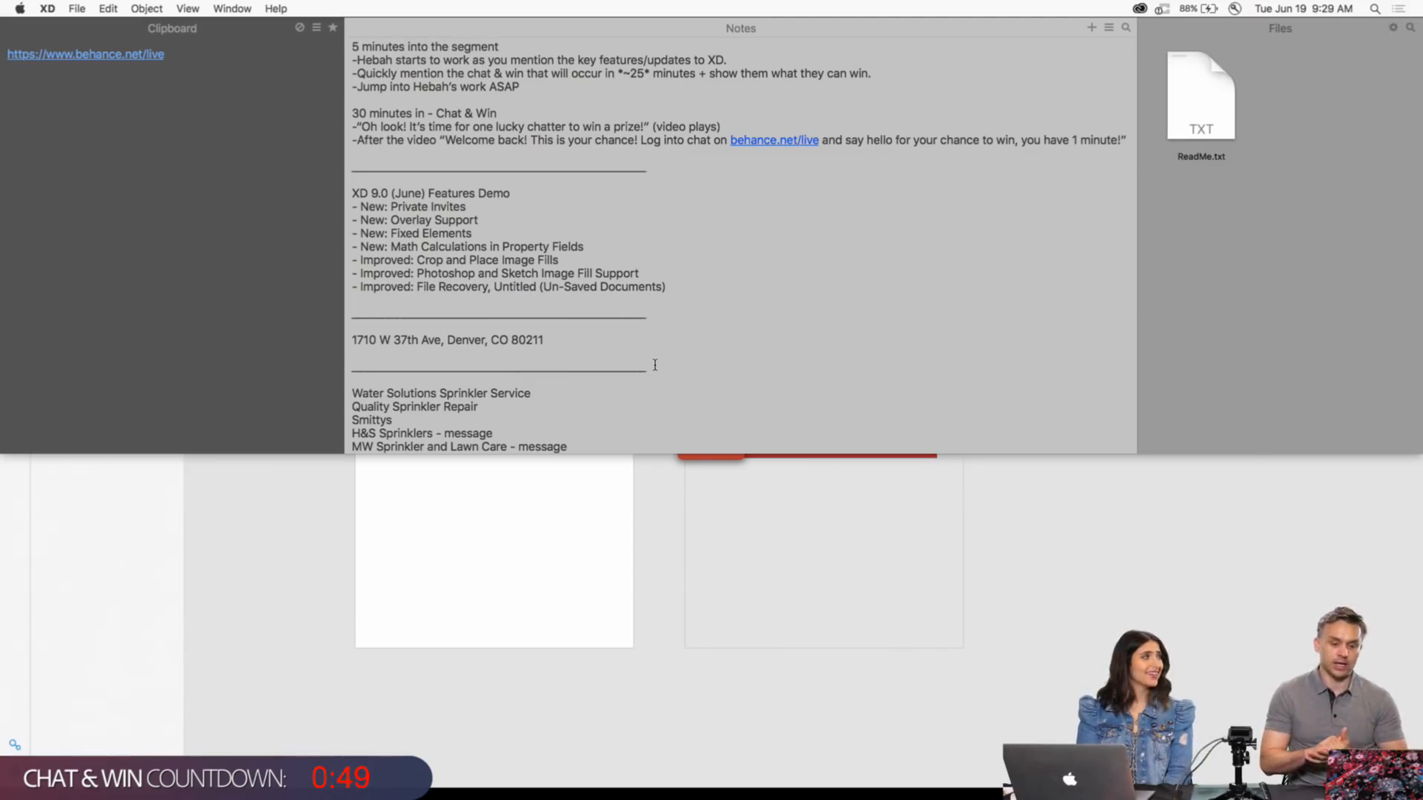
{"action": "scroll", "coordinate": [524, 37], "scroll_direction": "down", "scroll_amount": 10}
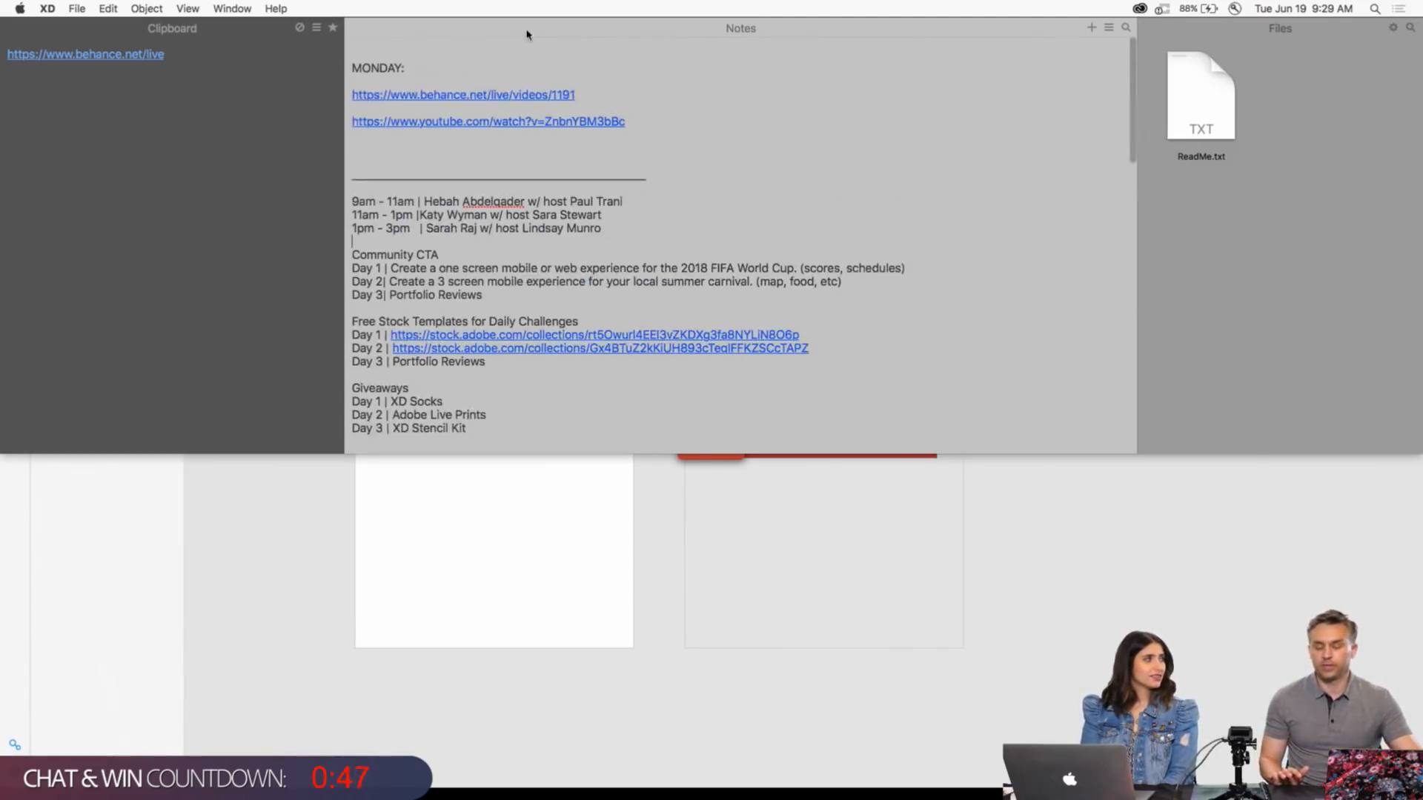
{"action": "key", "text": "Escape"}
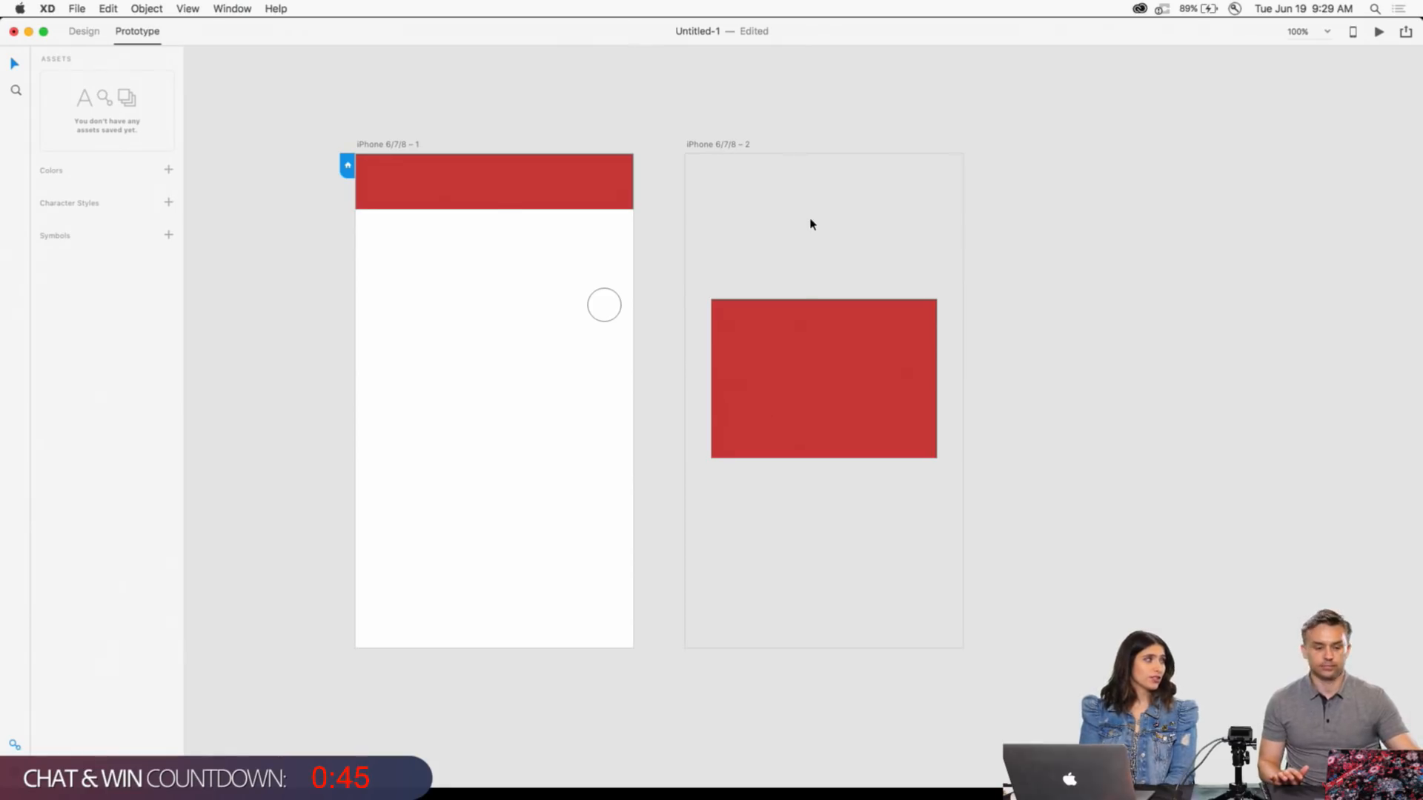
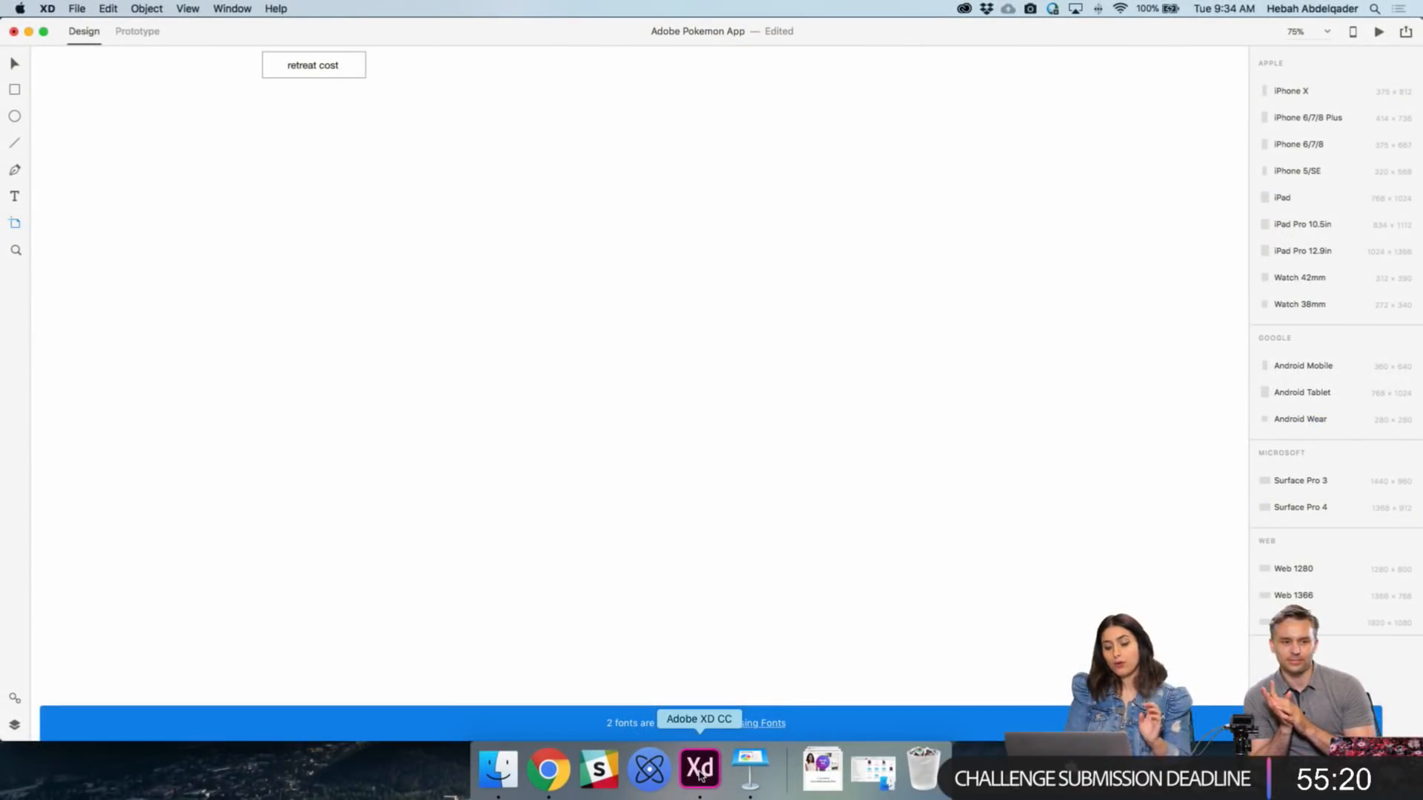
{"action": "scroll", "coordinate": [688, 393], "scroll_direction": "down", "scroll_amount": 3}
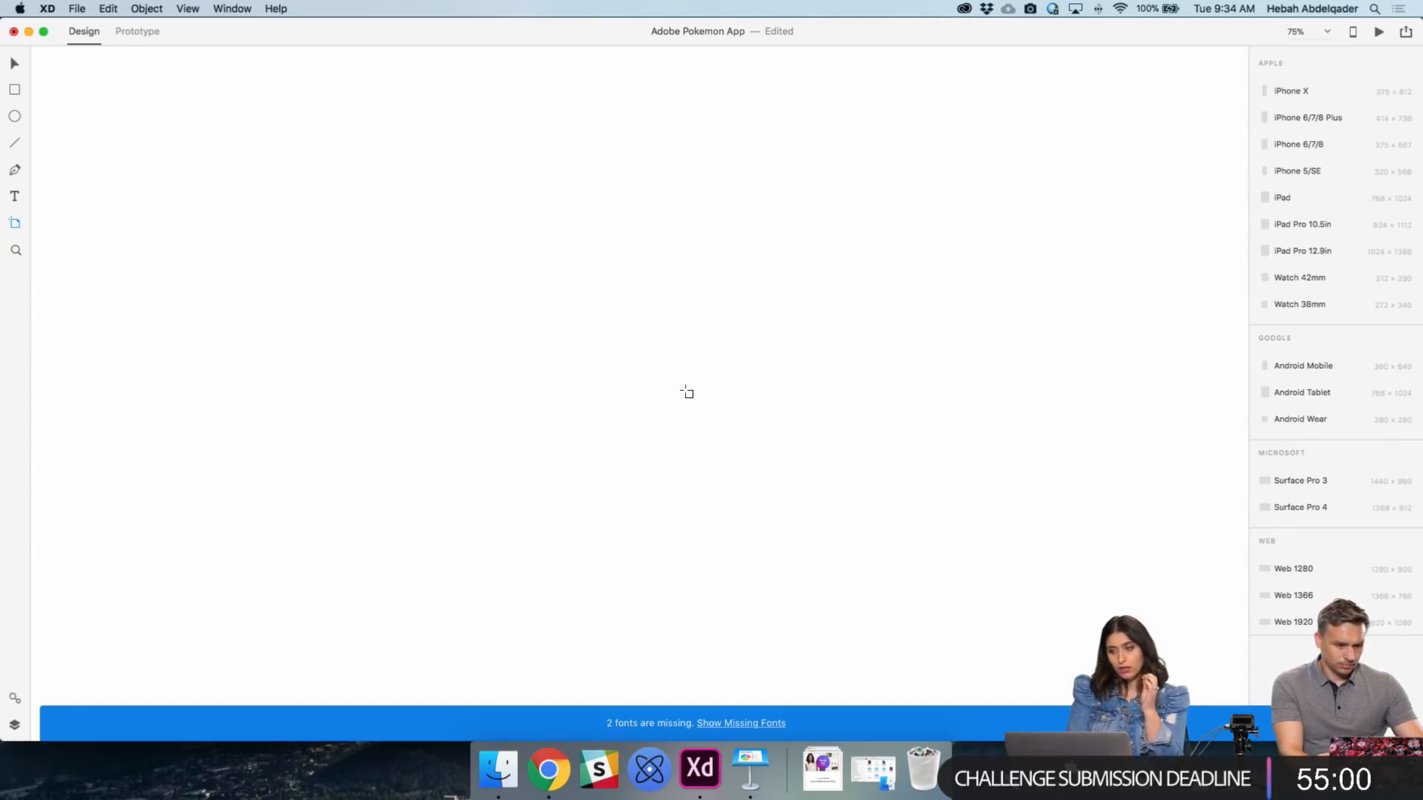
- Create an iPhone 6/7/8 Plus artboard and draw a full-width bar about 414 × 69 along its bottom edge
{"action": "left_click", "coordinate": [1285, 119]}
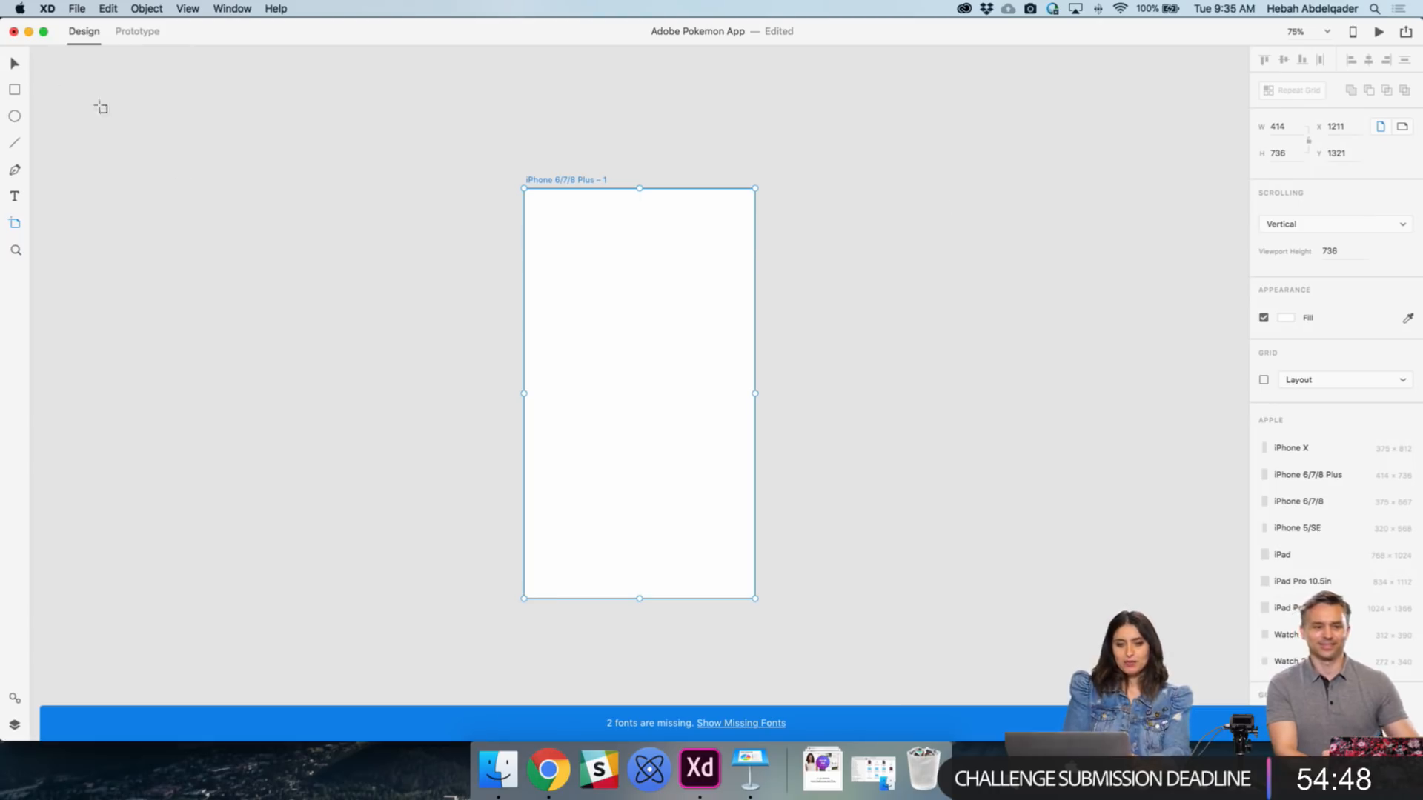
{"action": "left_click", "coordinate": [15, 65]}
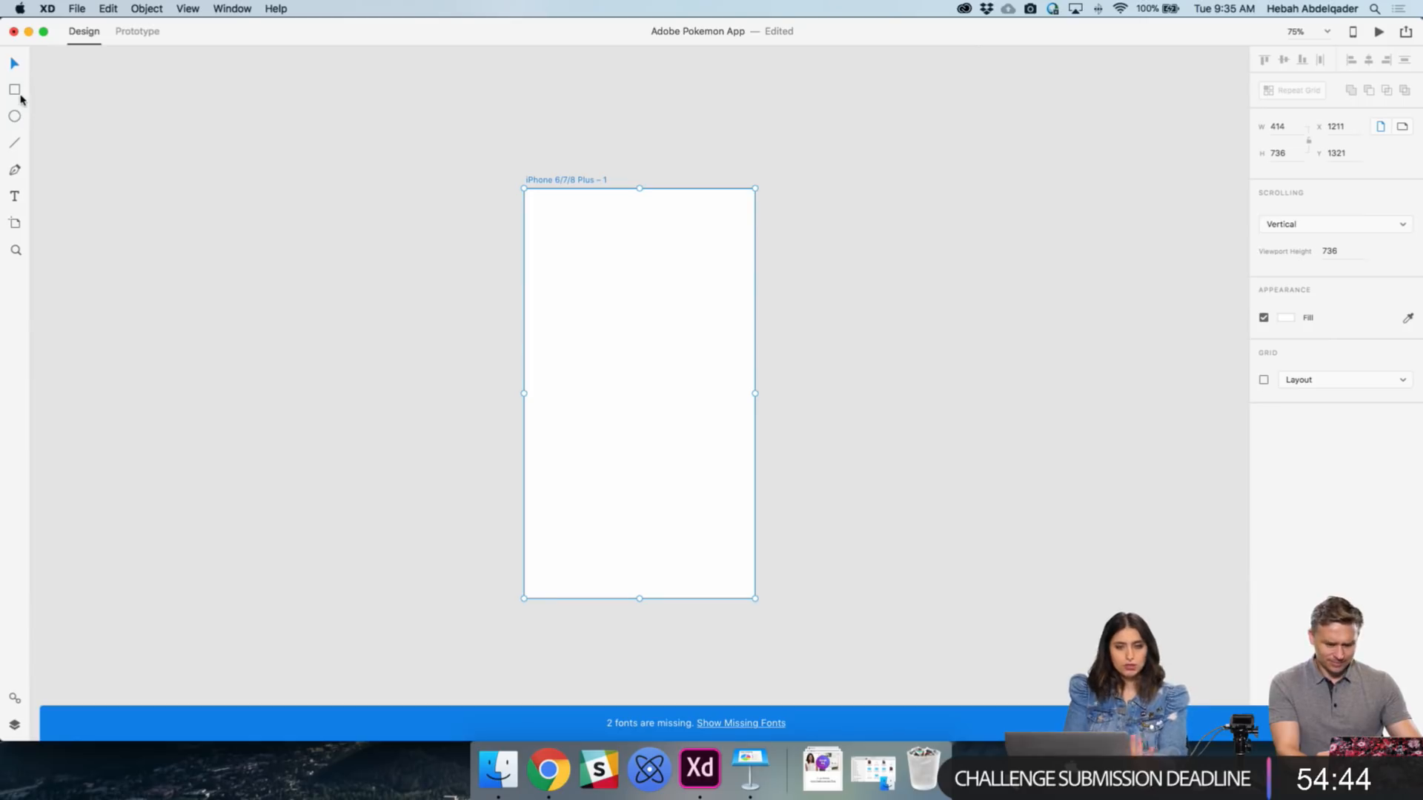
{"action": "left_click", "coordinate": [18, 93]}
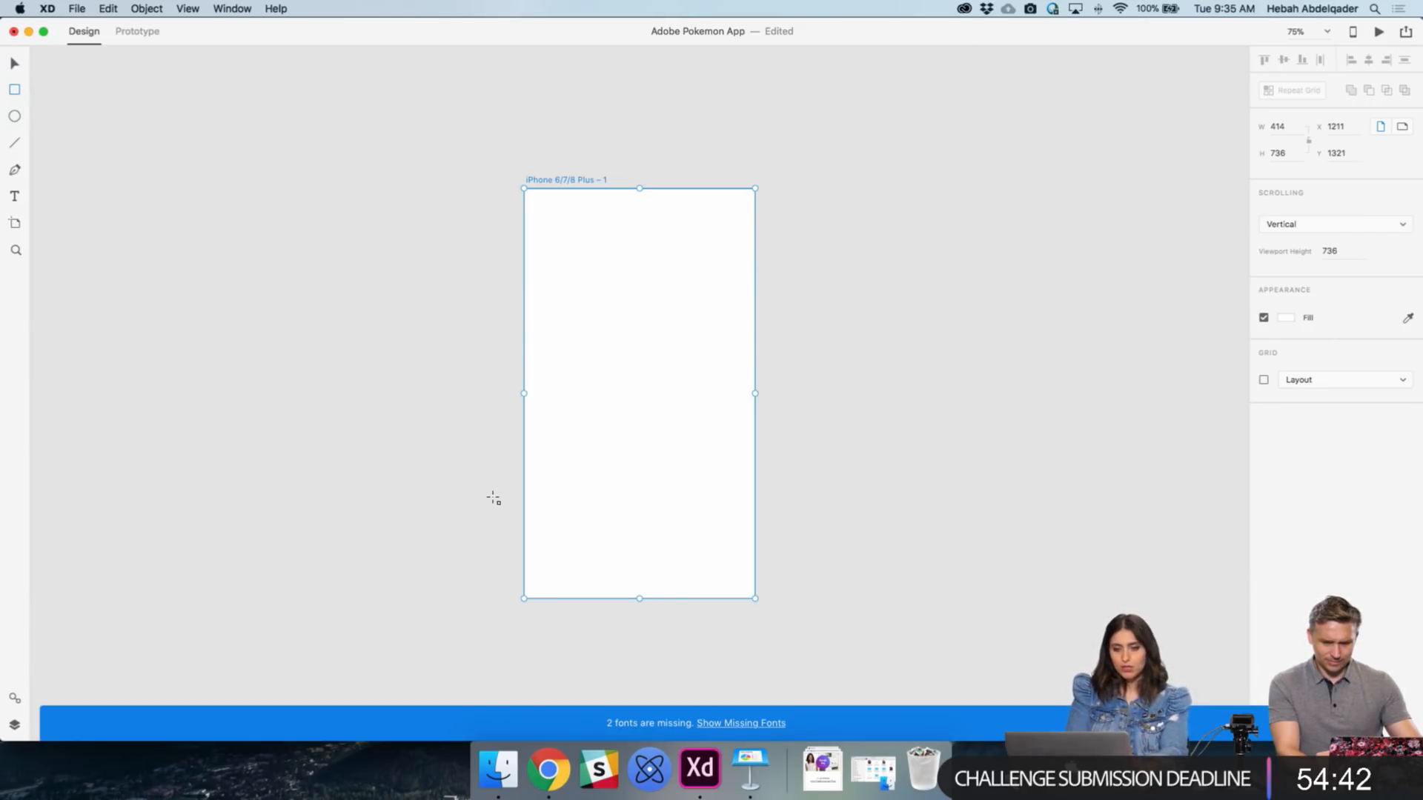
{"action": "left_click_drag", "start_coordinate": [525, 561], "coordinate": [754, 596]}
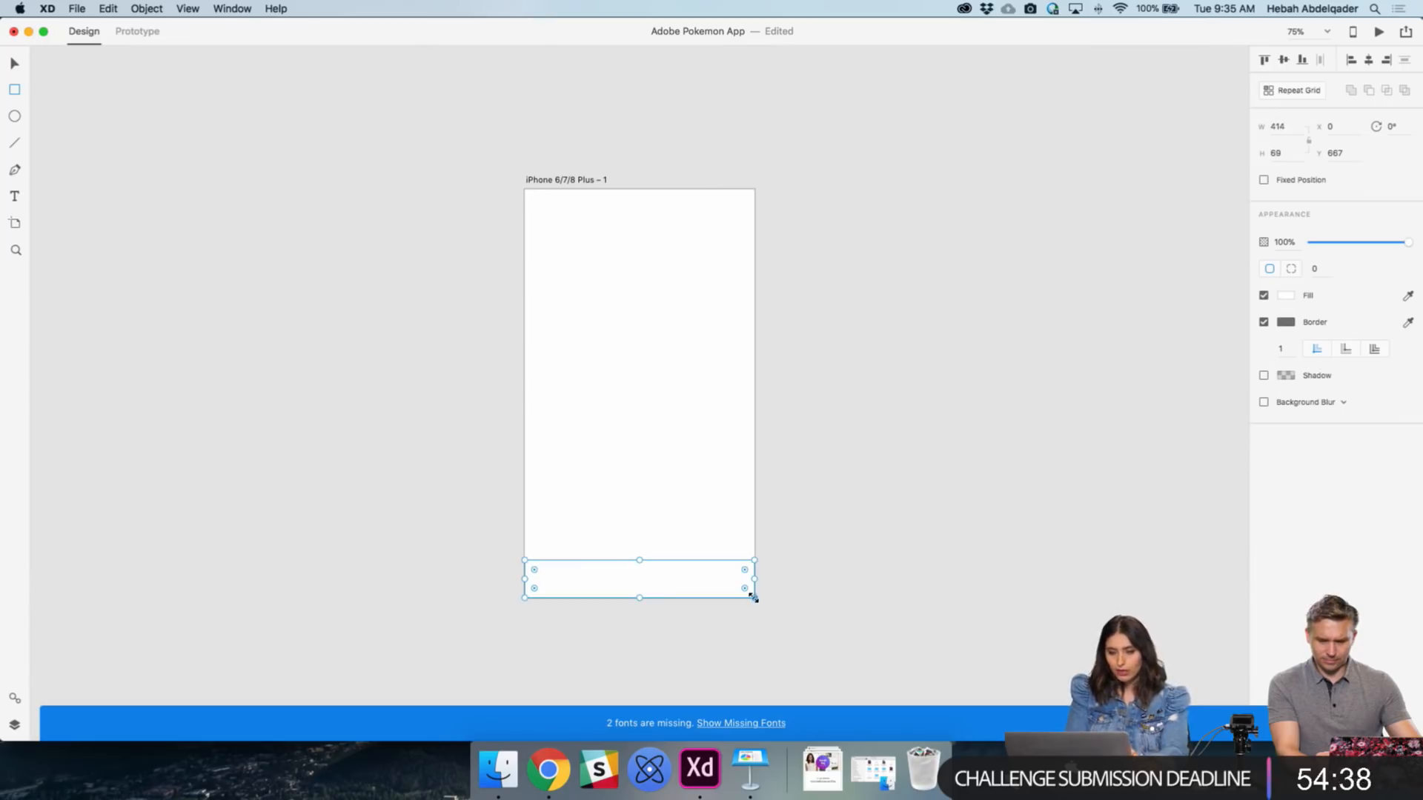
- Draw a circle about 42 × 42 in the bottom bar and repeat it into a row of four spread across the bar
{"action": "left_click", "coordinate": [15, 117]}
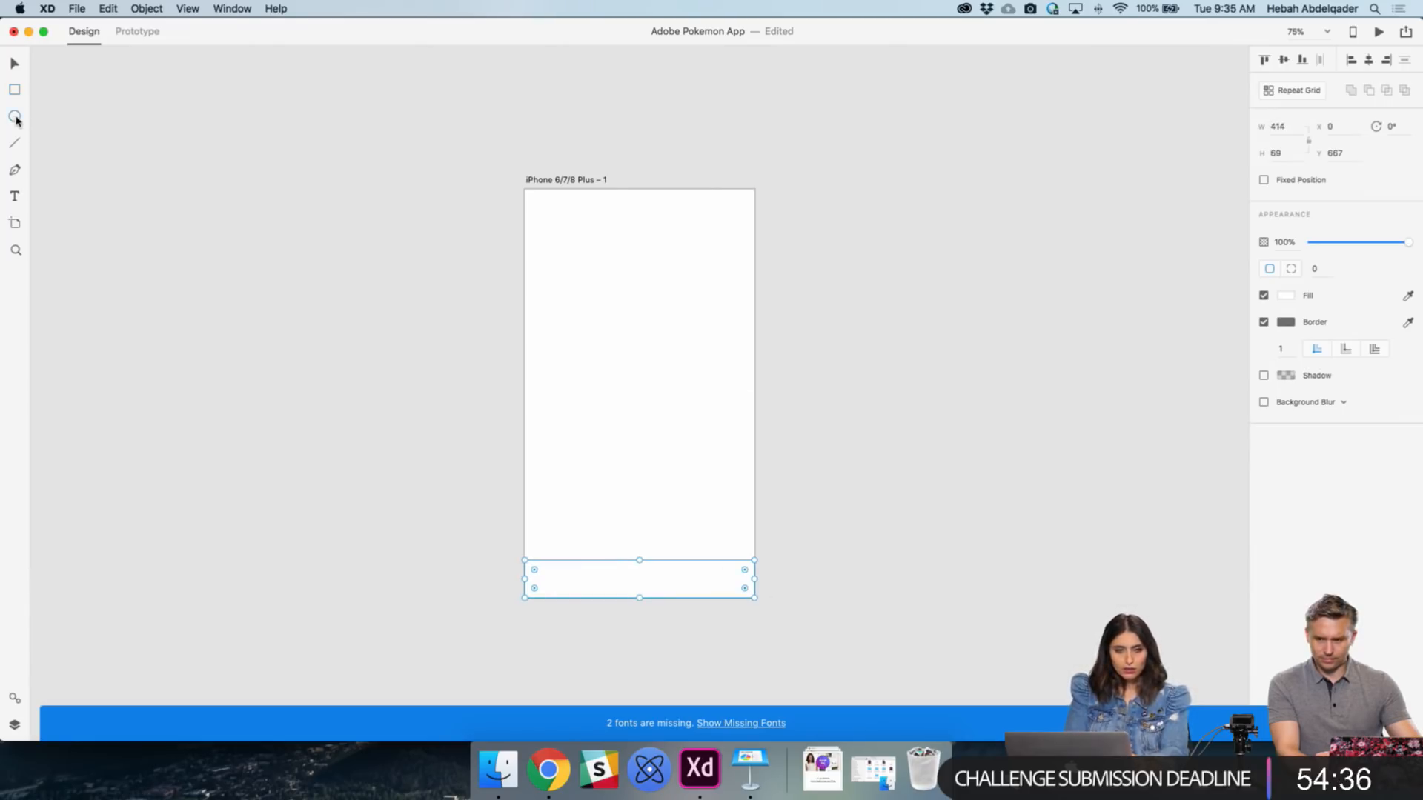
{"action": "left_click_drag", "start_coordinate": [562, 580], "coordinate": [574, 564]}
{"action": "key", "text": "v"}
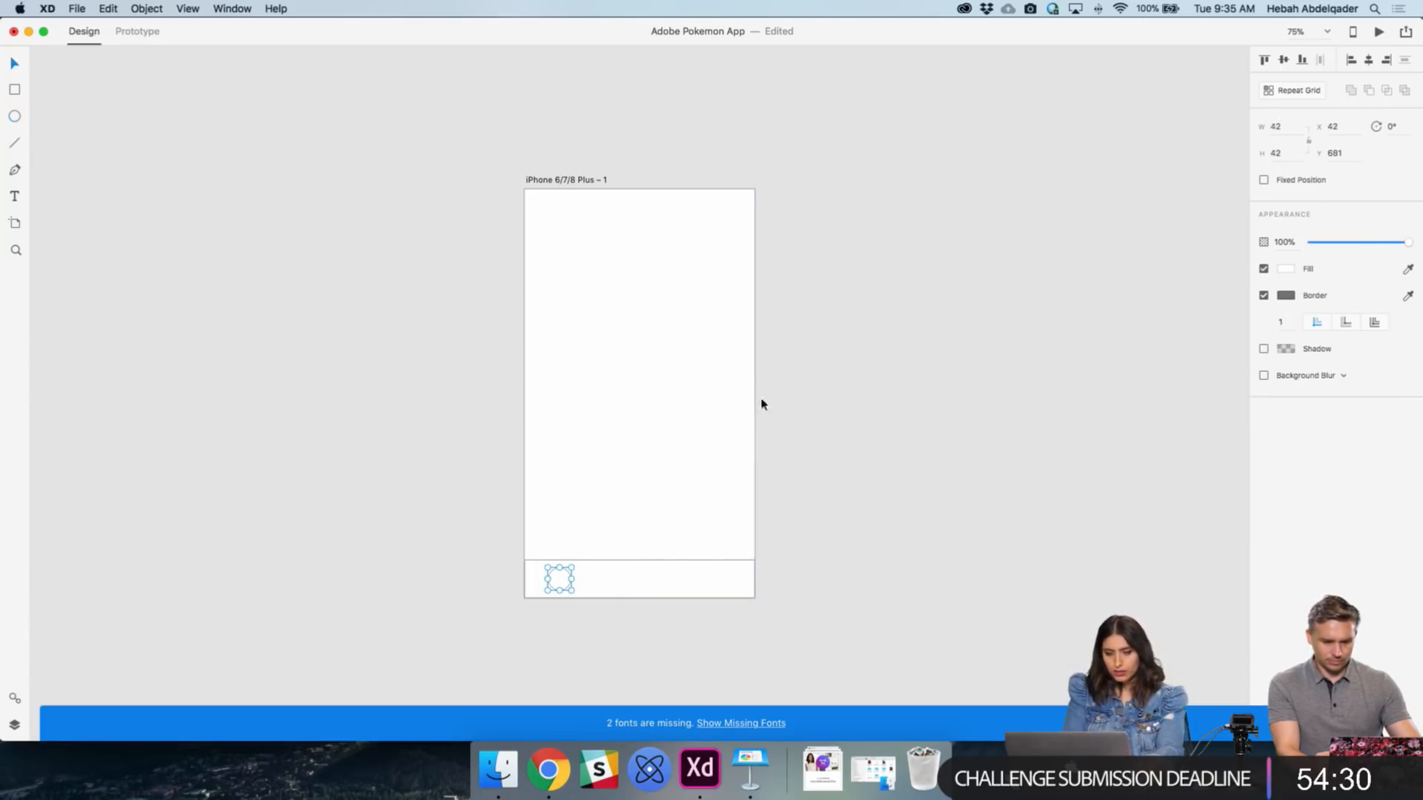
{"action": "left_click", "coordinate": [1308, 94]}
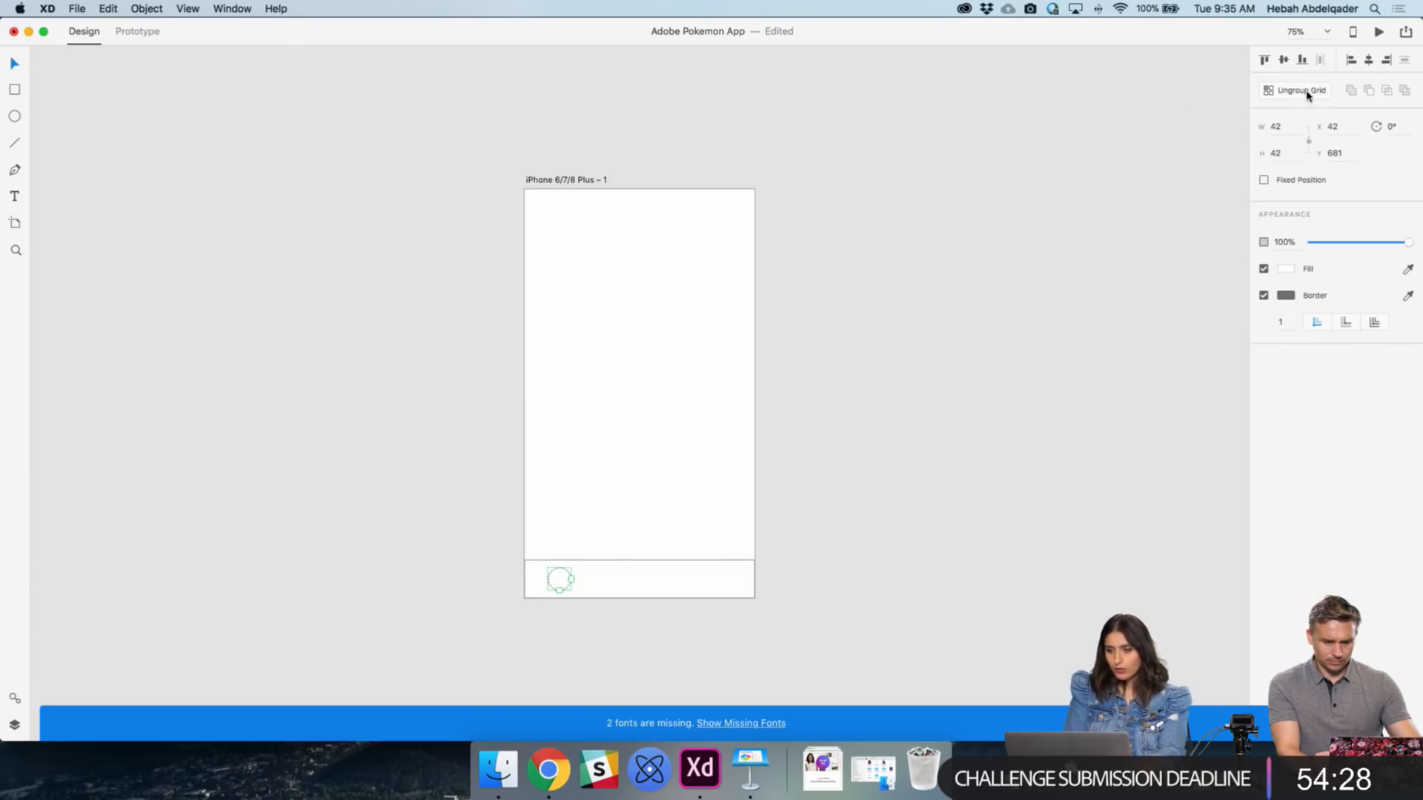
{"action": "left_click_drag", "start_coordinate": [573, 579], "coordinate": [670, 579]}
{"action": "left_click", "coordinate": [850, 597]}
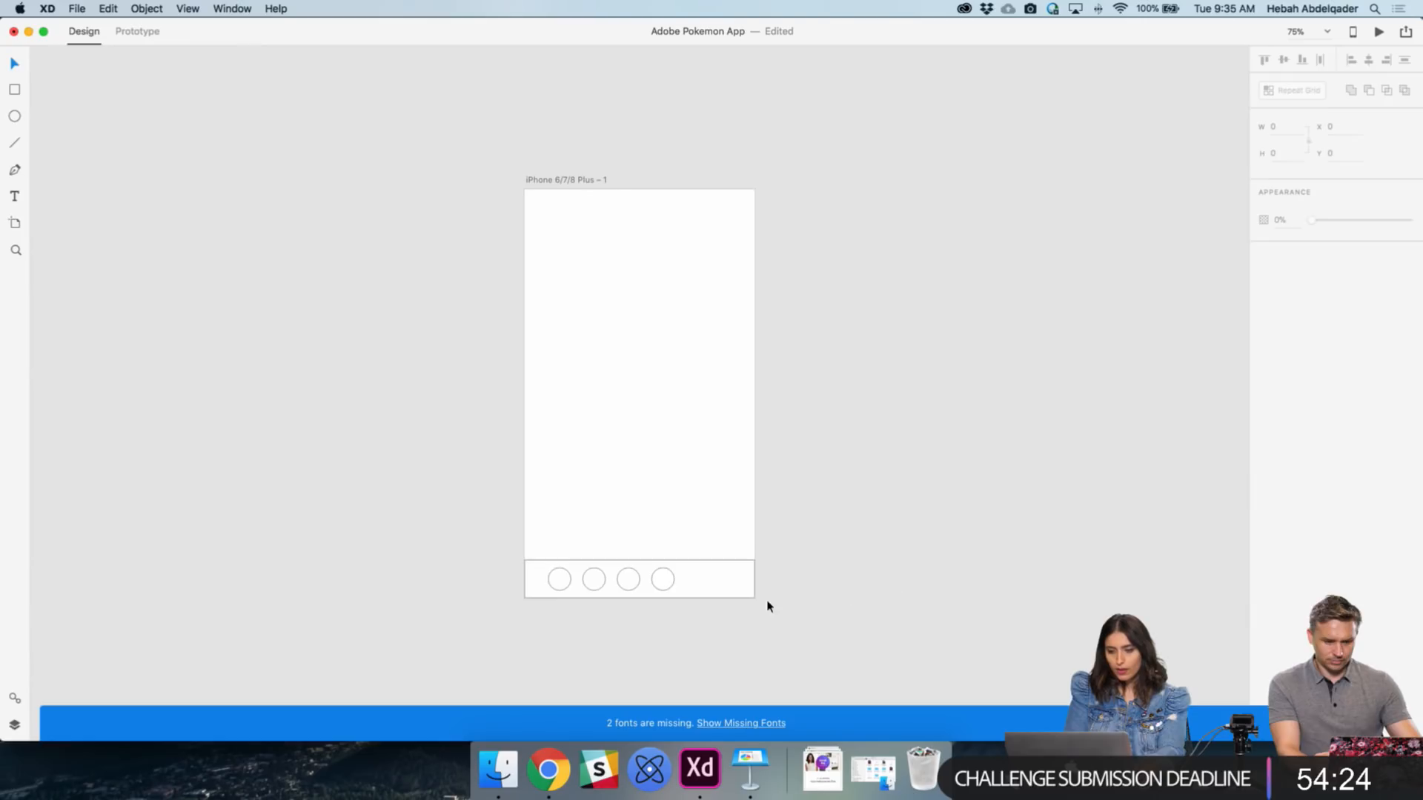
{"action": "left_click", "coordinate": [658, 578]}
{"action": "left_click_drag", "start_coordinate": [649, 580], "coordinate": [697, 578]}
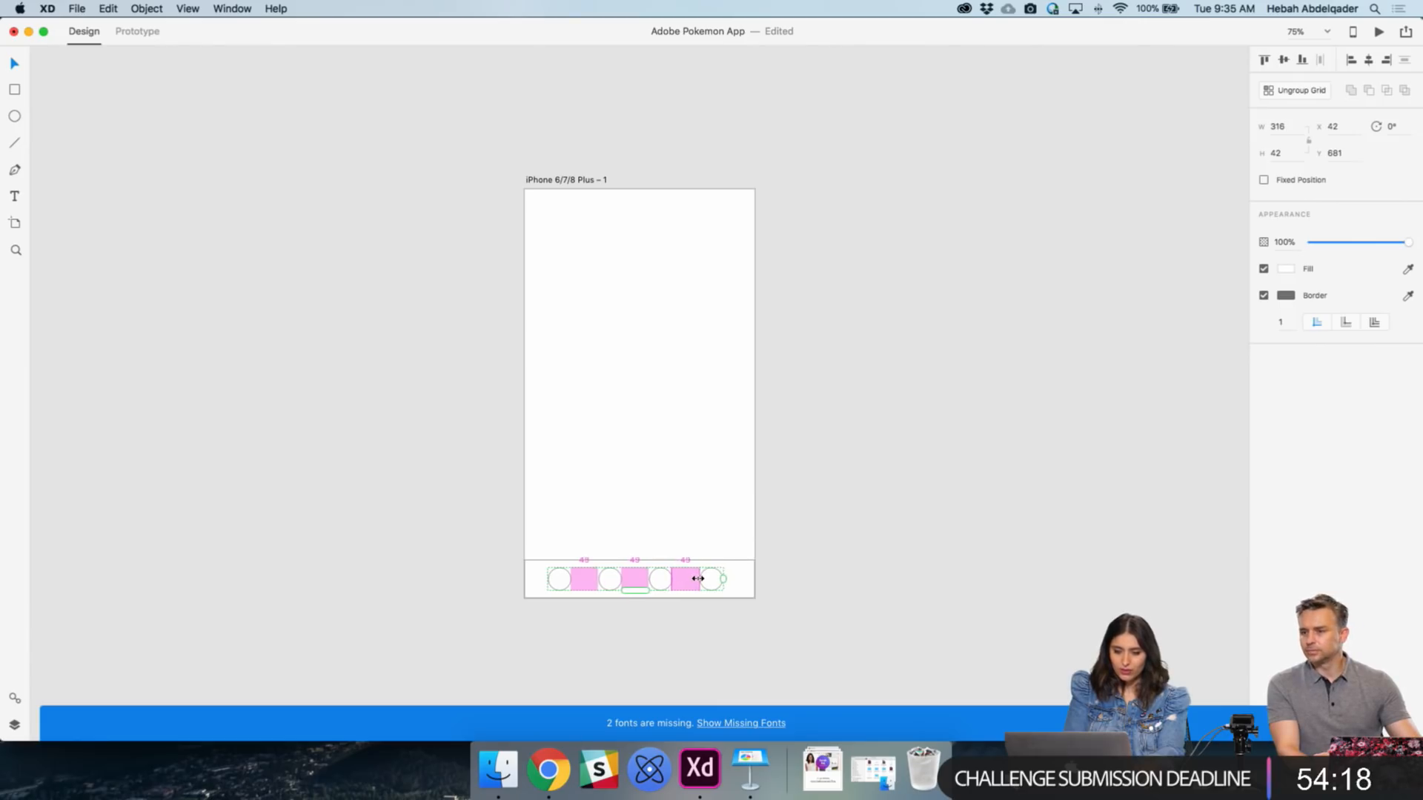
{"action": "left_click", "coordinate": [870, 597]}
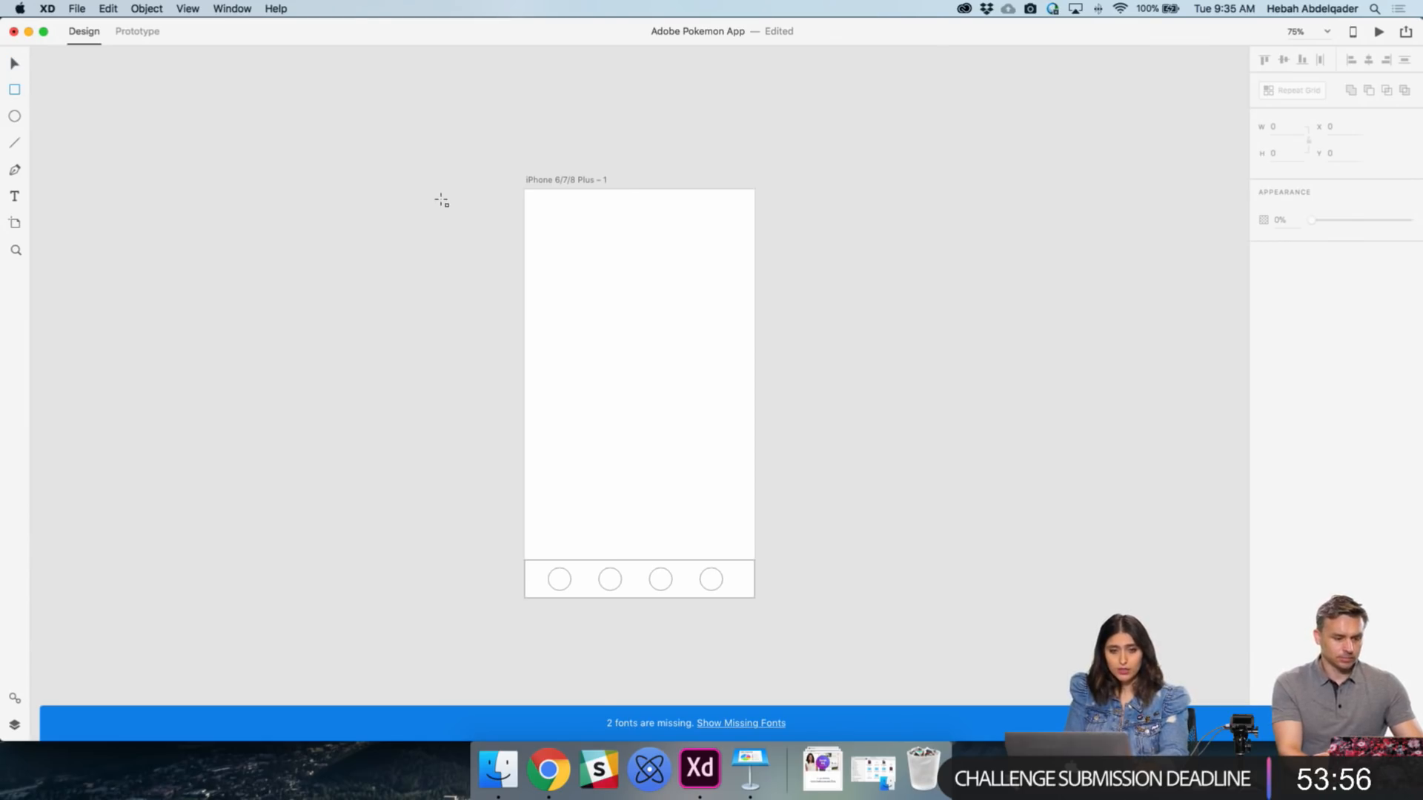
- Draw a full-width header rectangle about 414 × 65 along the artboard's top edge
{"action": "mouse_move", "coordinate": [526, 191]}
{"action": "left_mouse_down"}
{"action": "mouse_move", "coordinate": [673, 234]}
{"action": "mouse_move", "coordinate": [755, 226]}
{"action": "left_mouse_up"}
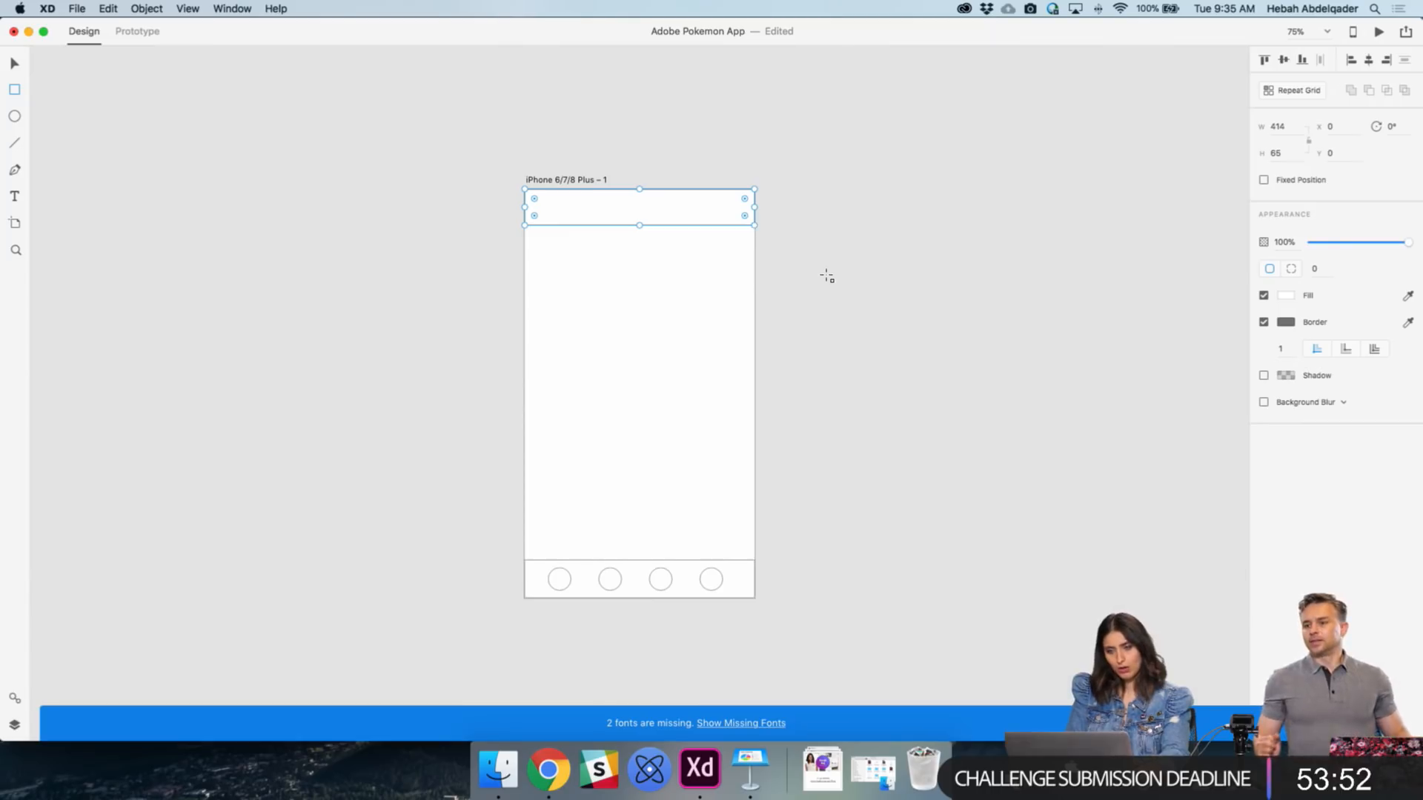
{"action": "left_click", "coordinate": [568, 197]}
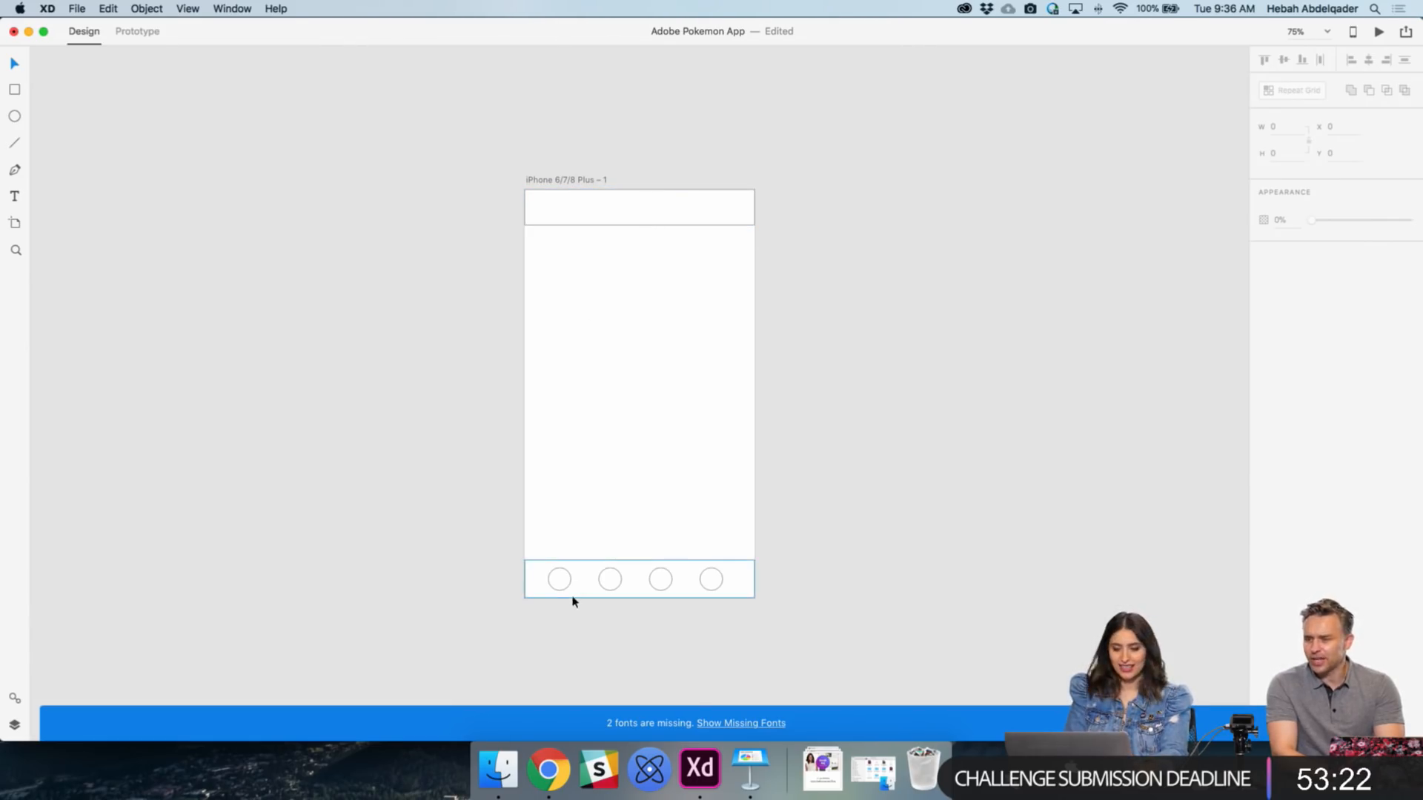
{"action": "key", "text": "e"}
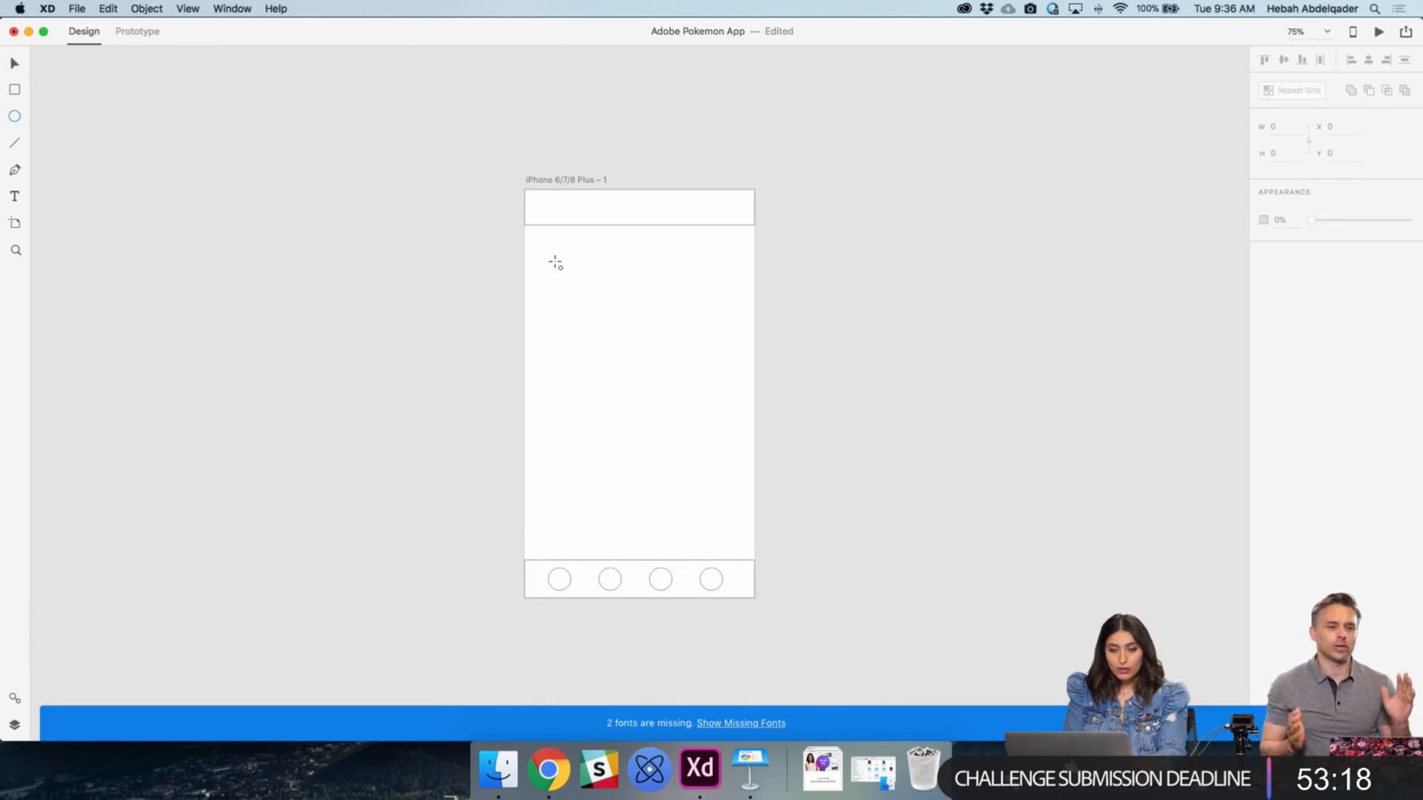
{"action": "key", "text": "v"}
- Rename the iPhone 6/7/8 Plus artboard as Friends
{"action": "left_click", "coordinate": [579, 181]}
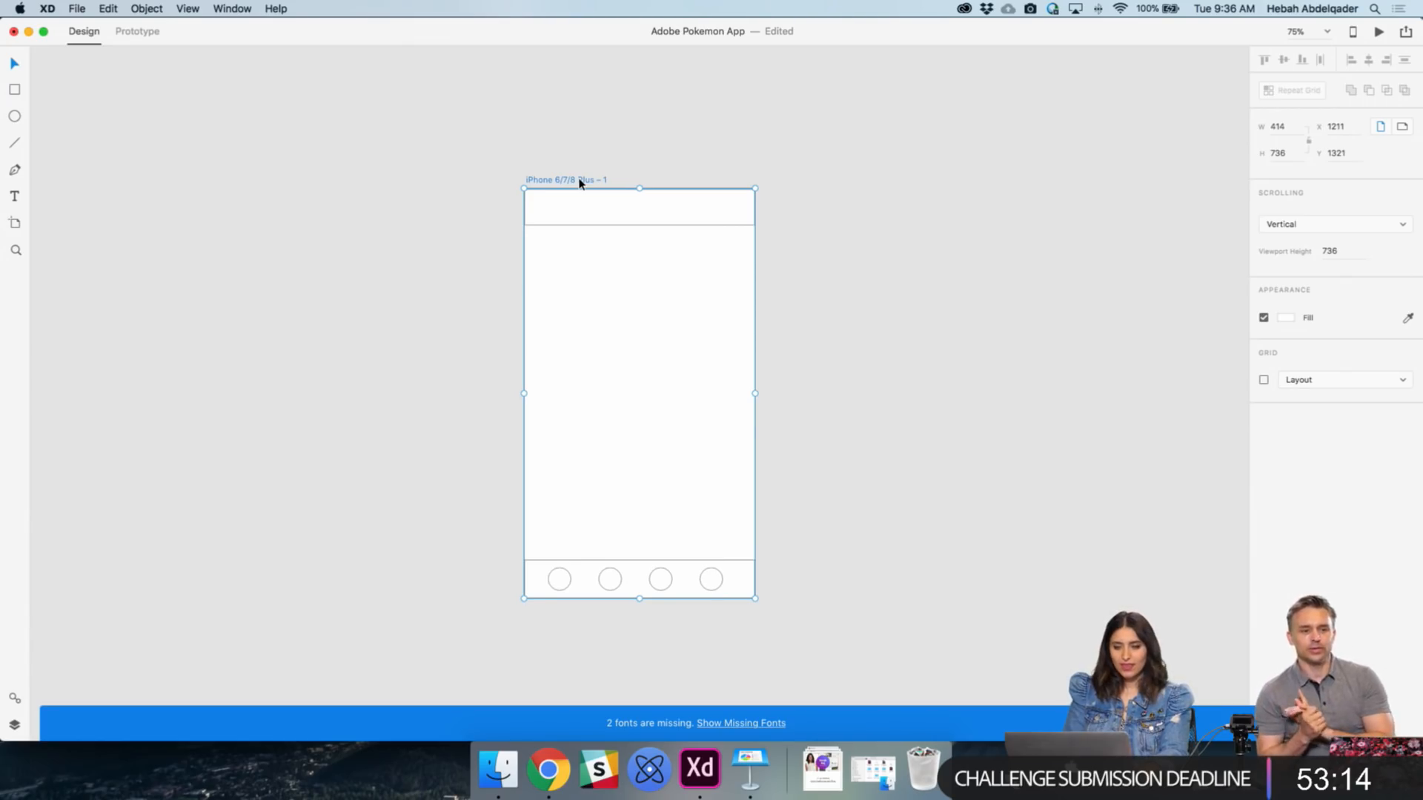
{"action": "double_click", "coordinate": [580, 181]}
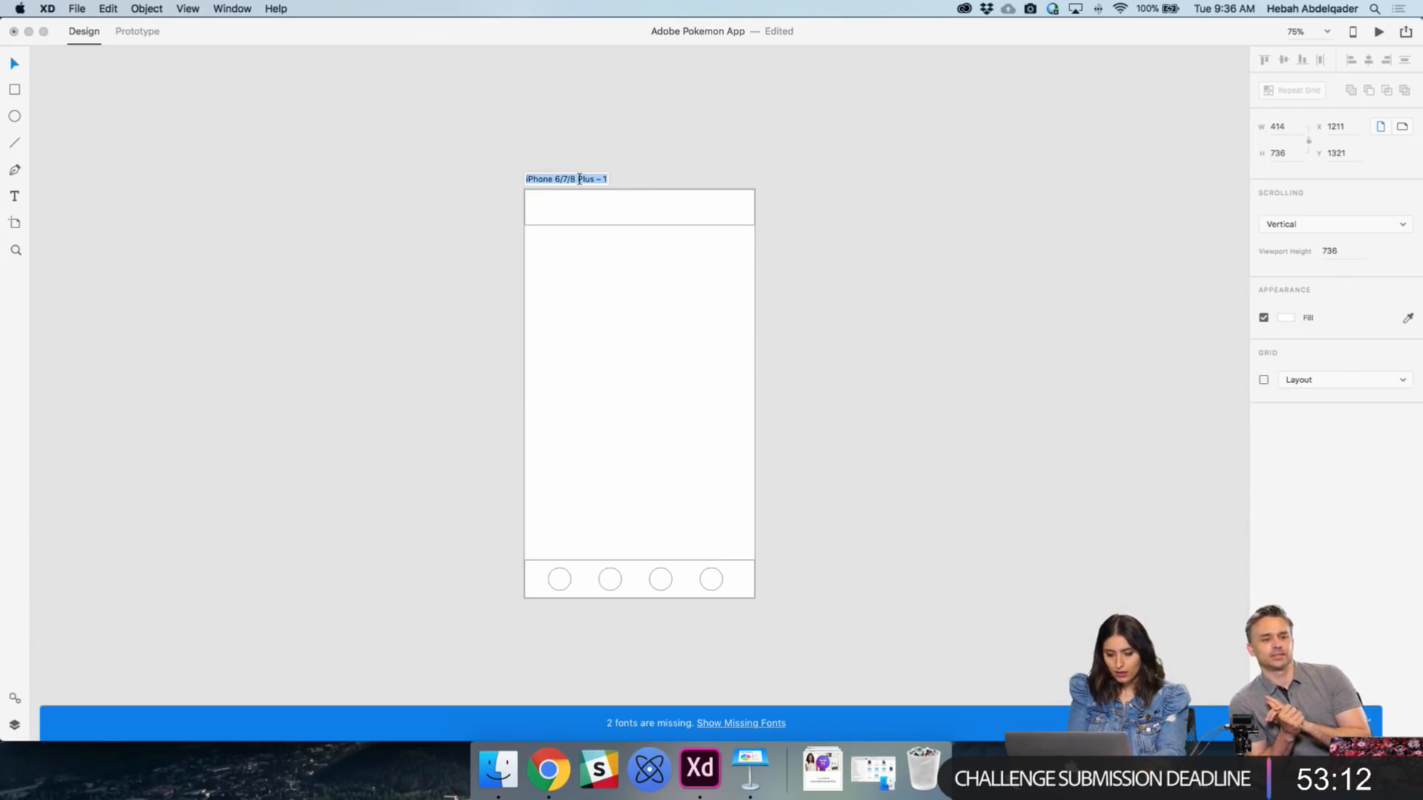
{"action": "type", "text": "Friends"}
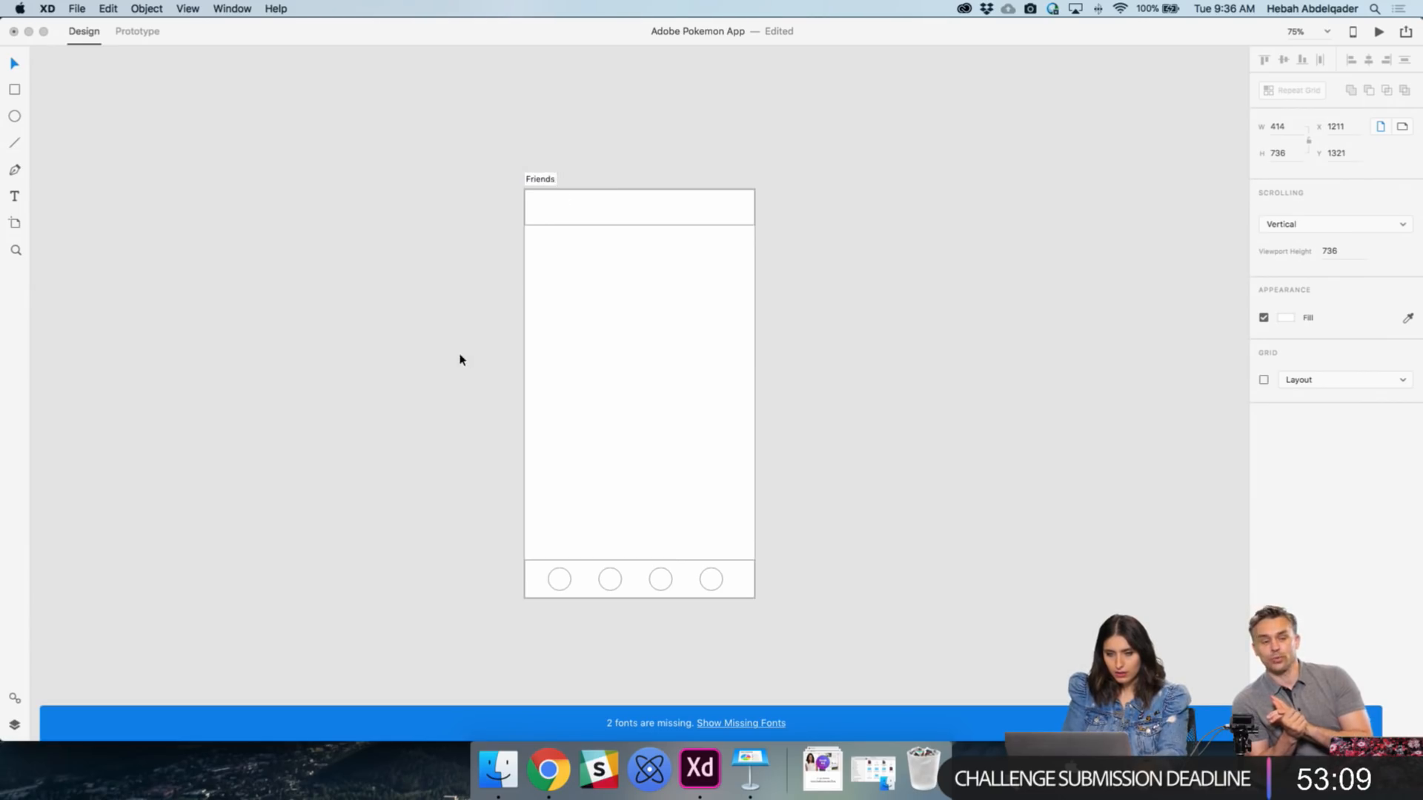
{"action": "key", "text": "Return"}
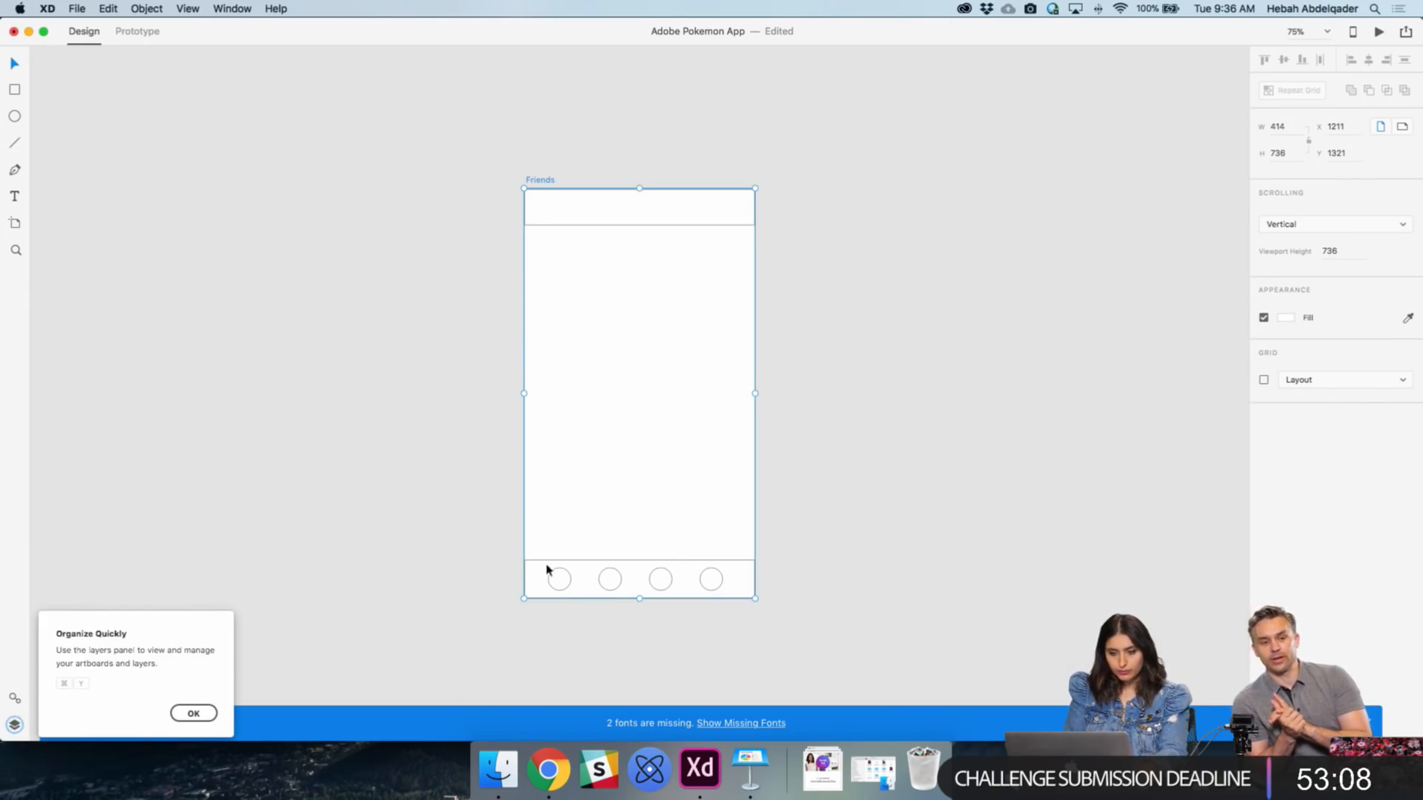
- Draw a circle about 54 × 54 just below the header near the artboard's left edge
{"action": "key", "text": "e"}
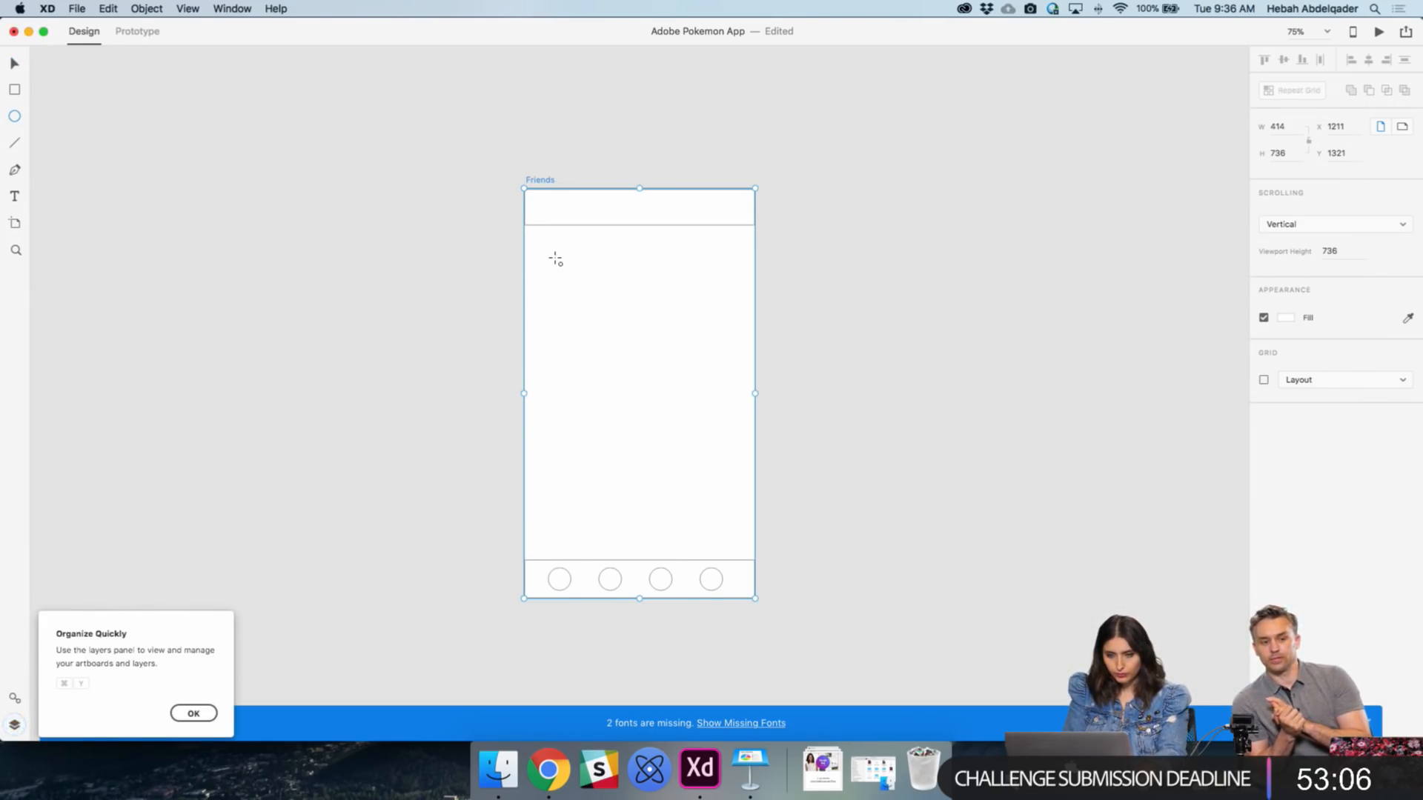
{"action": "left_click_drag", "start_coordinate": [545, 256], "coordinate": [581, 274]}
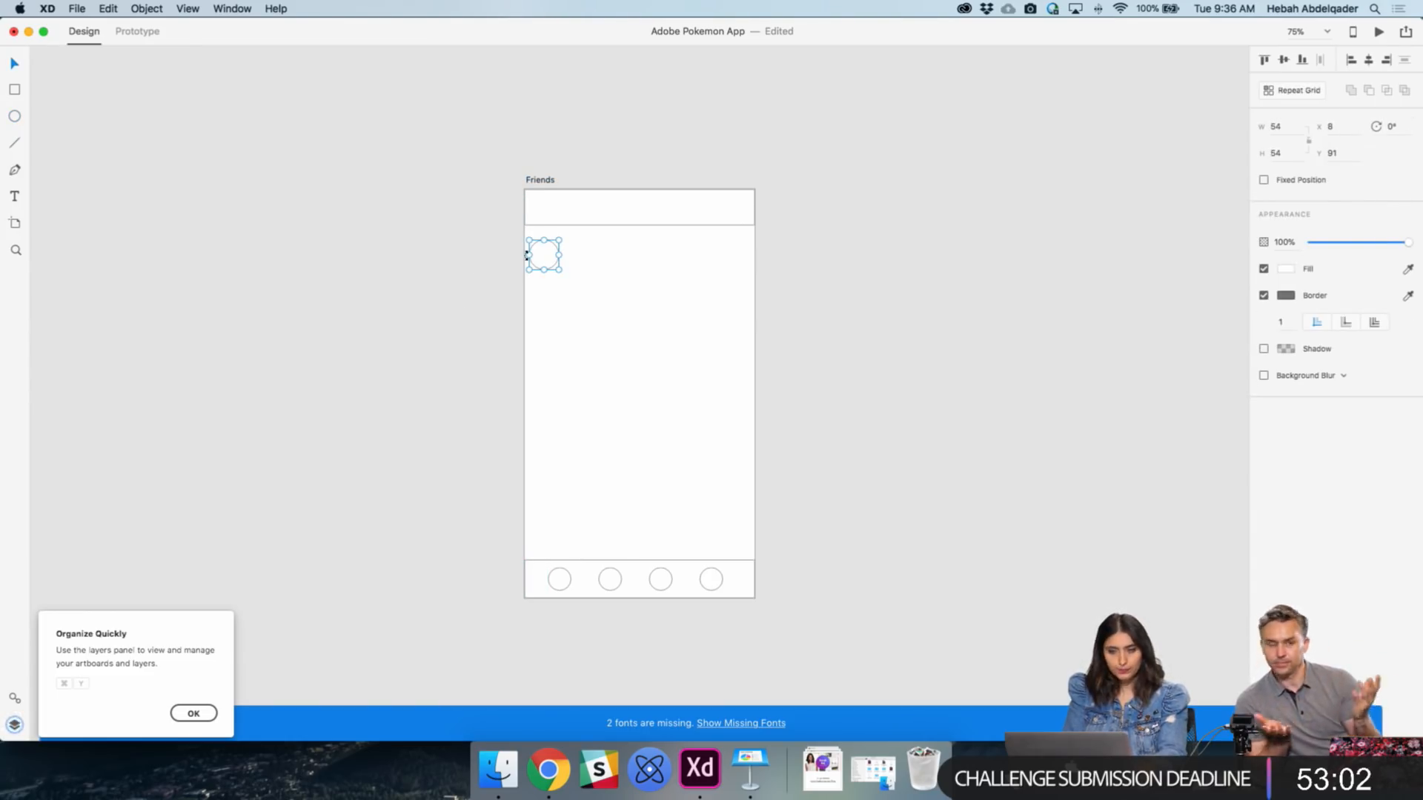
{"action": "left_click", "coordinate": [482, 259]}
{"action": "left_click", "coordinate": [552, 257]}
{"action": "double_click", "coordinate": [553, 258]}
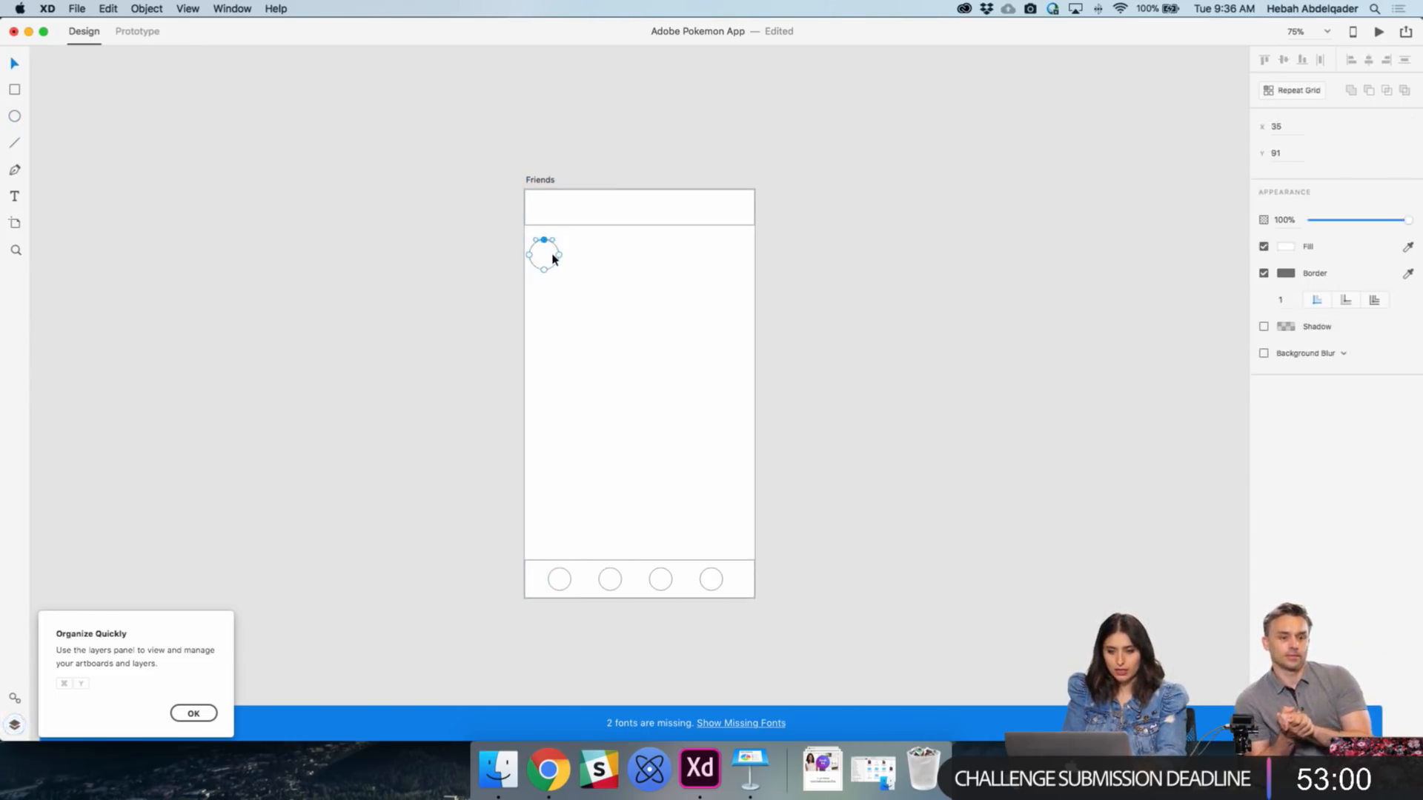
{"action": "key", "text": "Escape"}
- Repeat the circle below the header with a Repeat Grid into a horizontal row of six running past the artboard's right edge
{"action": "left_click_drag", "start_coordinate": [546, 263], "coordinate": [589, 264]}
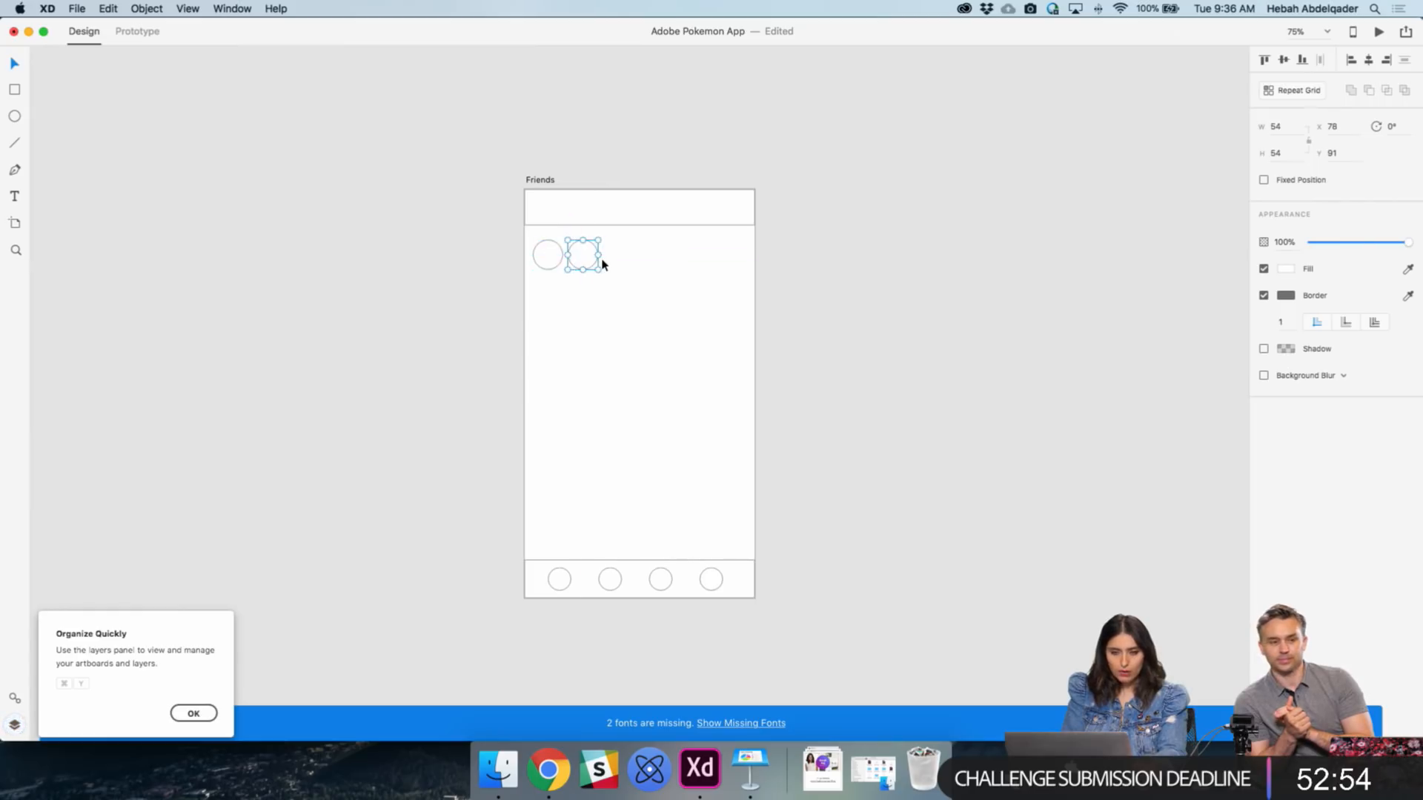
{"action": "key", "text": "Delete"}
{"action": "left_click", "coordinate": [560, 255]}
{"action": "left_click", "coordinate": [1267, 92]}
{"action": "left_click_drag", "start_coordinate": [565, 254], "coordinate": [767, 263]}
{"action": "left_click", "coordinate": [804, 305]}
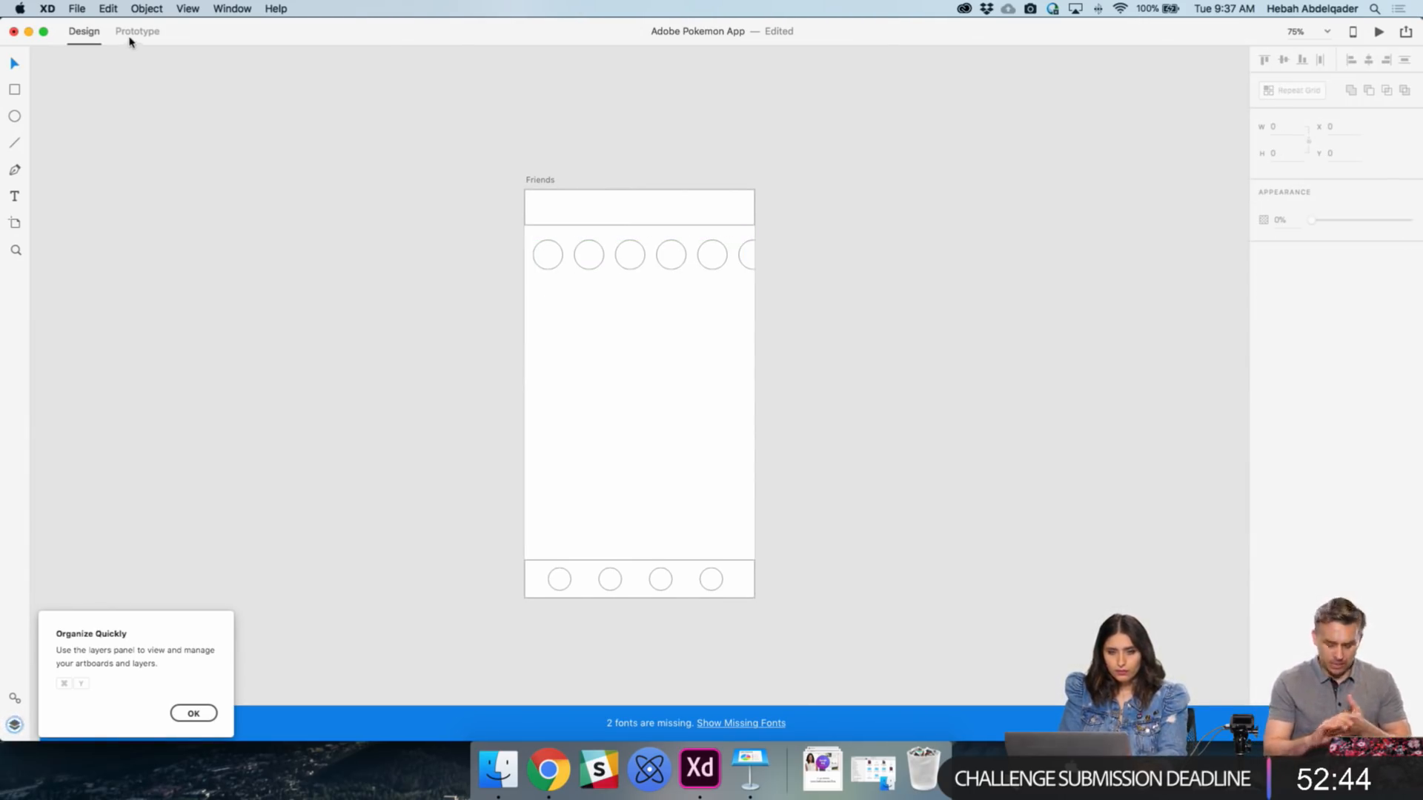
- Draw a horizontal divider line about 414 wide across the artboard beneath the row of circles, at about Y 165.5
{"action": "left_click", "coordinate": [13, 148]}
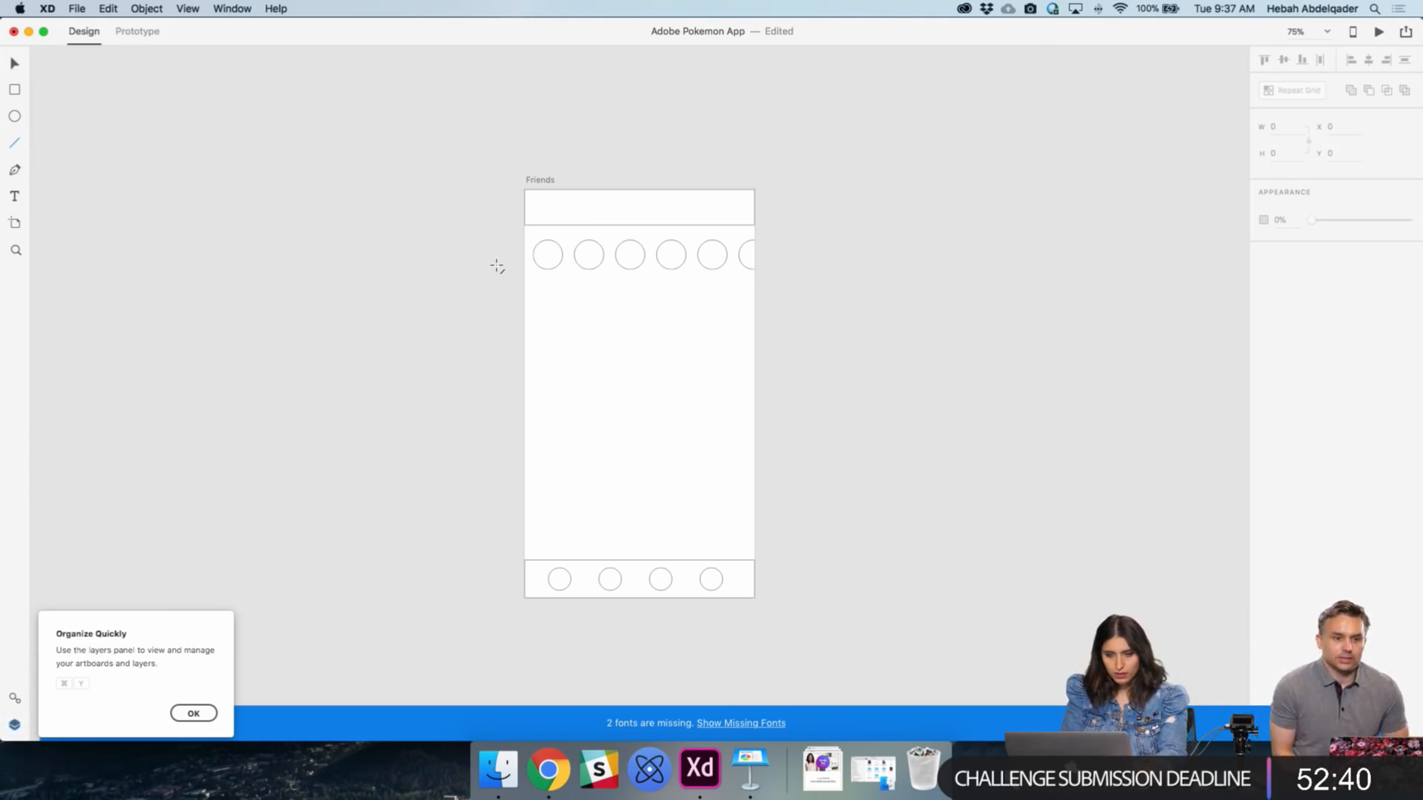
{"action": "left_click_drag", "start_coordinate": [525, 285], "coordinate": [754, 287]}
{"action": "key", "text": "v"}
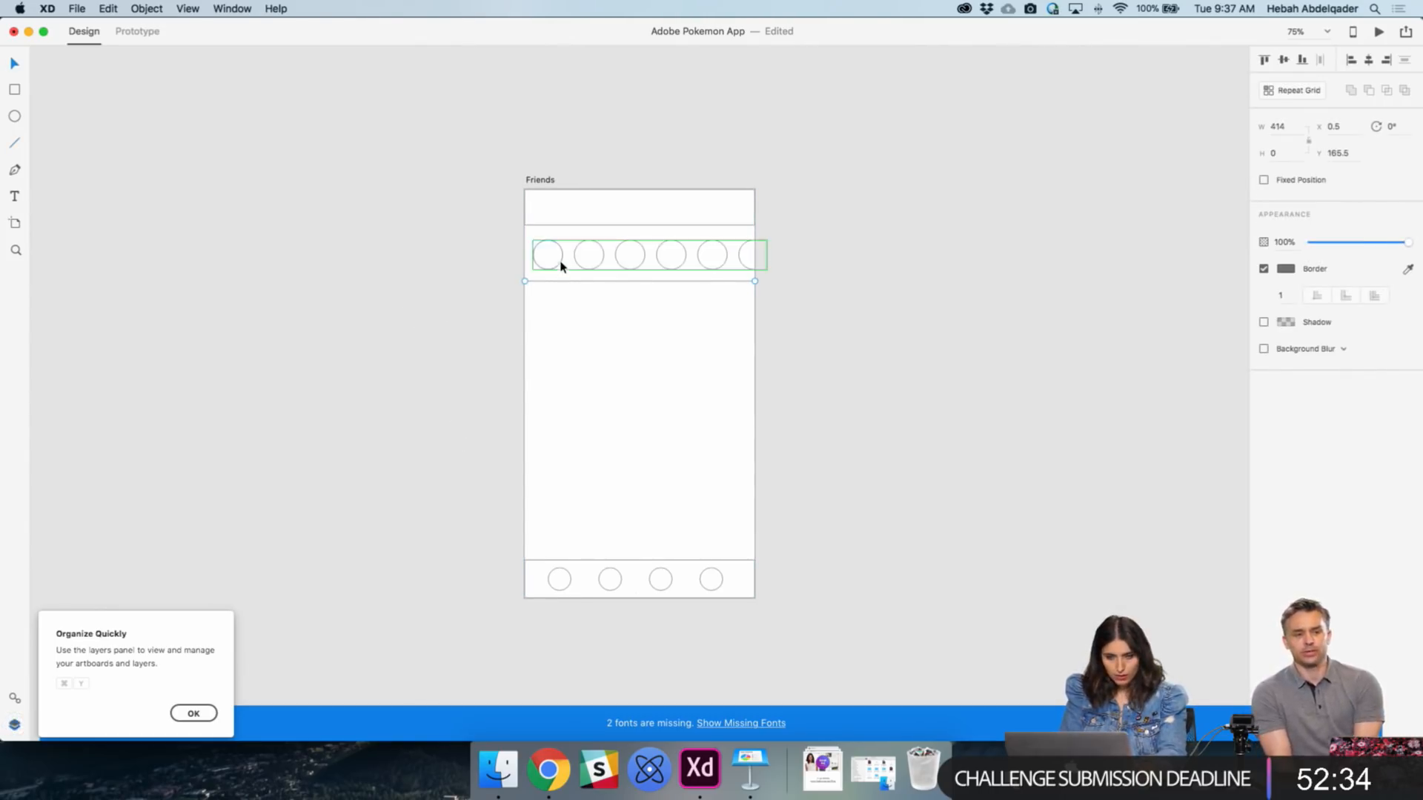
- Draw a circle about 54 × 54 below the divider line and position it at X 15, Y 204
{"action": "key", "text": "e"}
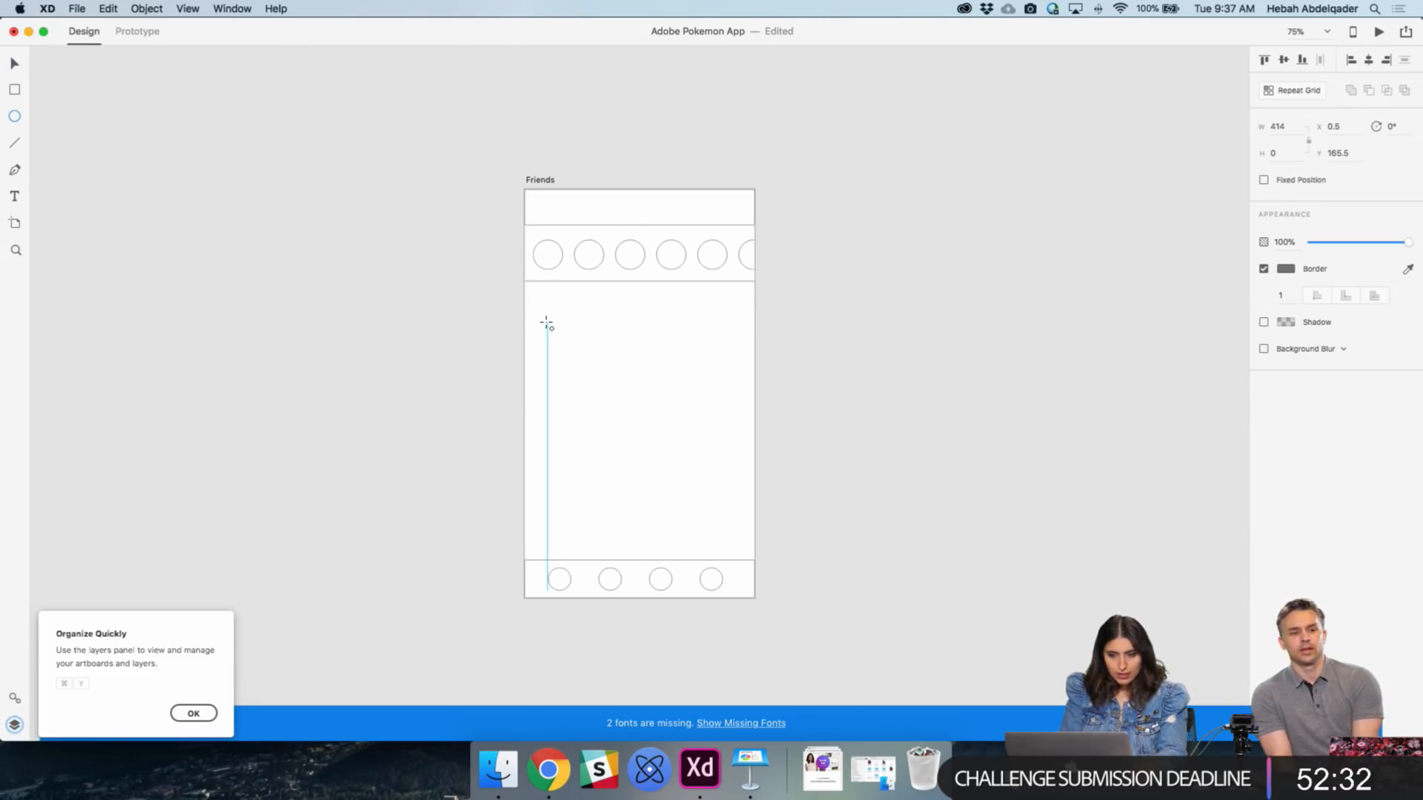
{"action": "mouse_move", "coordinate": [547, 322]}
{"action": "left_mouse_down"}
{"action": "mouse_move", "coordinate": [573, 323]}
{"action": "mouse_move", "coordinate": [576, 307]}
{"action": "left_mouse_up"}
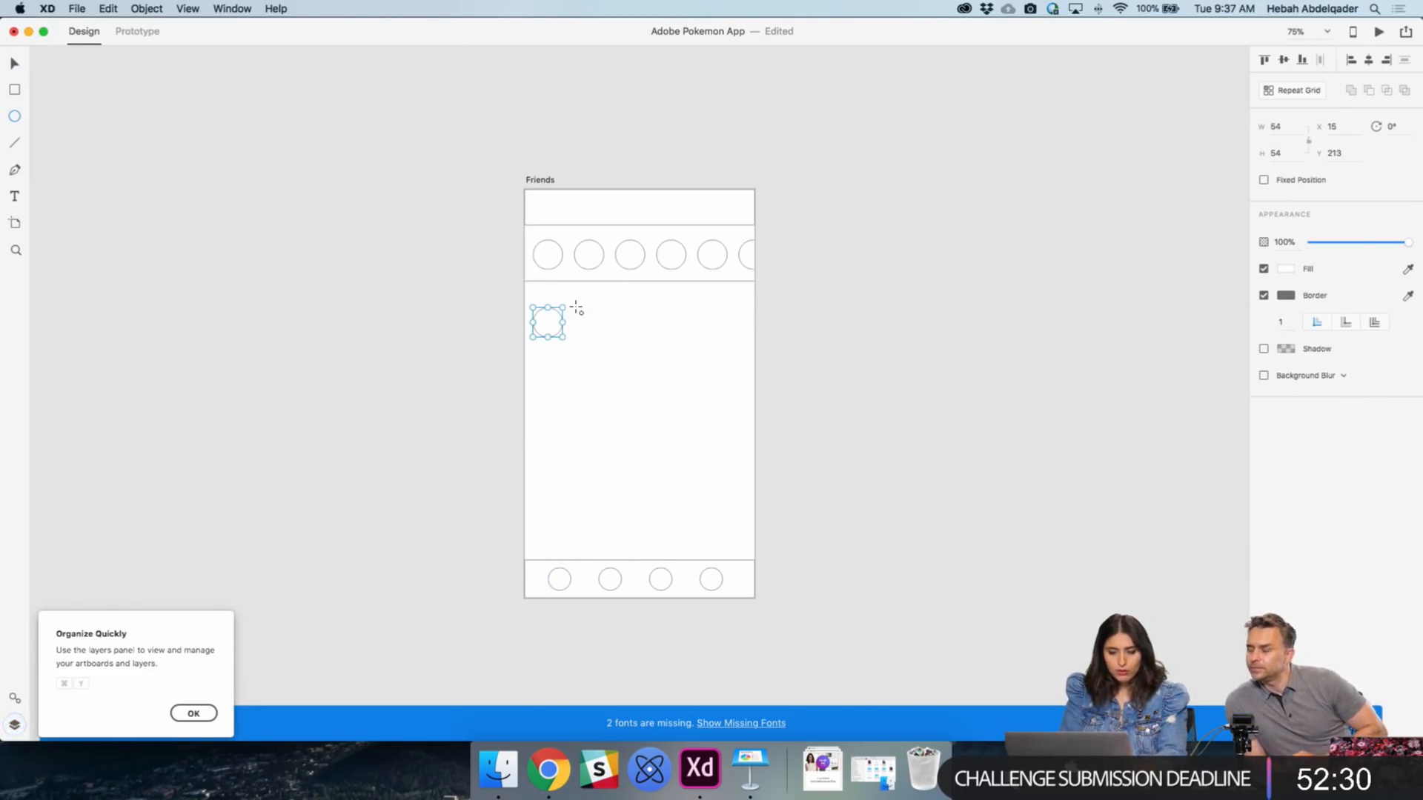
{"action": "key", "text": "v"}
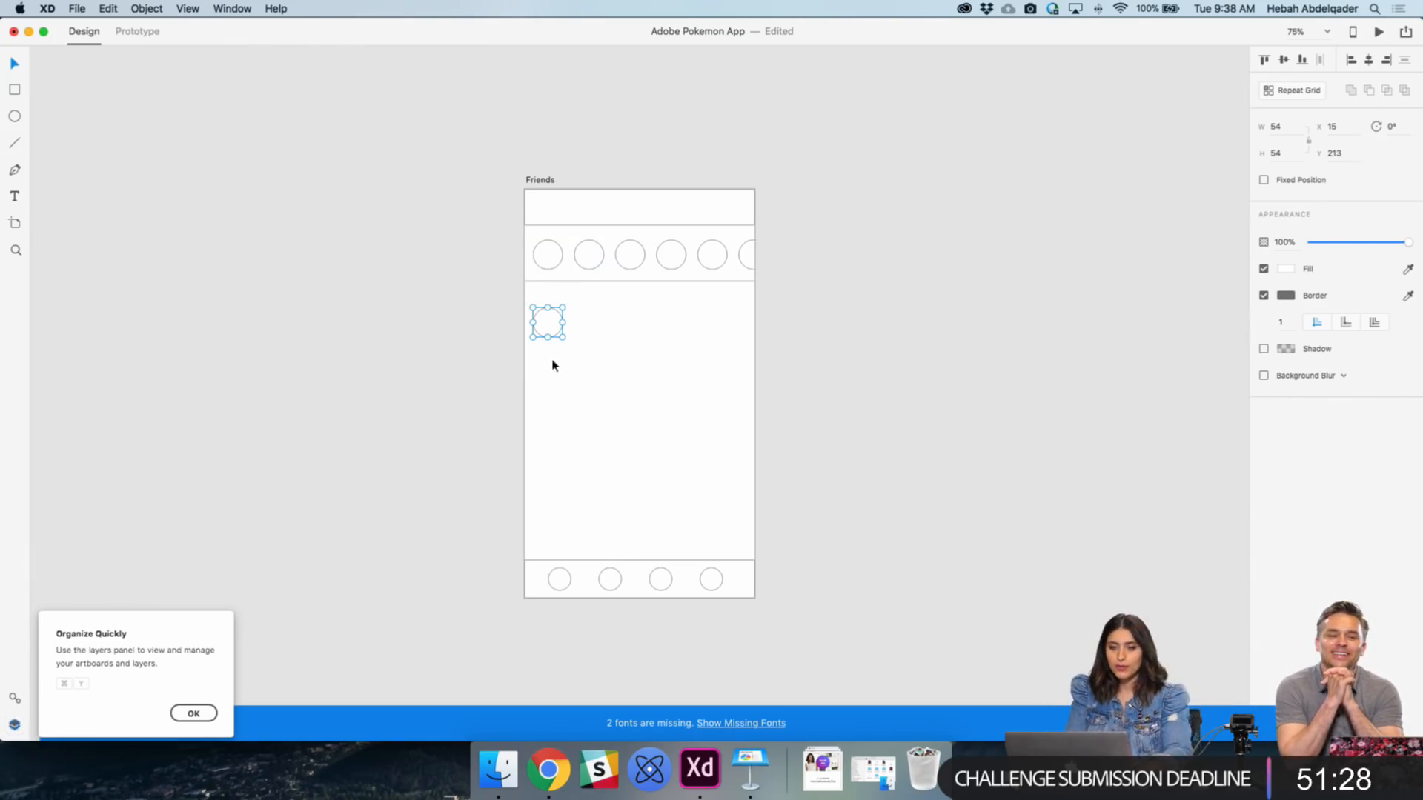
{"action": "left_click", "coordinate": [921, 405]}
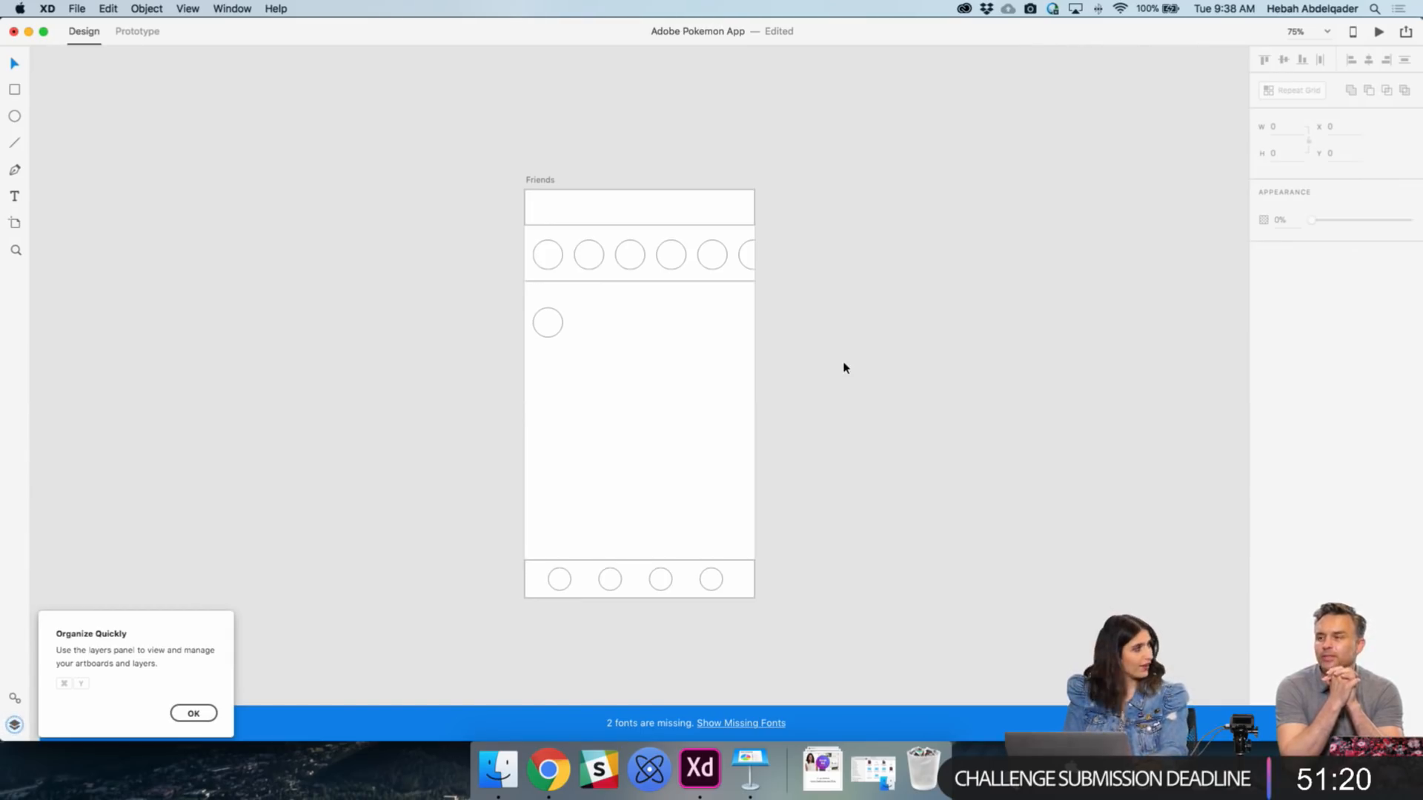
{"action": "left_click_drag", "start_coordinate": [558, 330], "coordinate": [553, 328]}
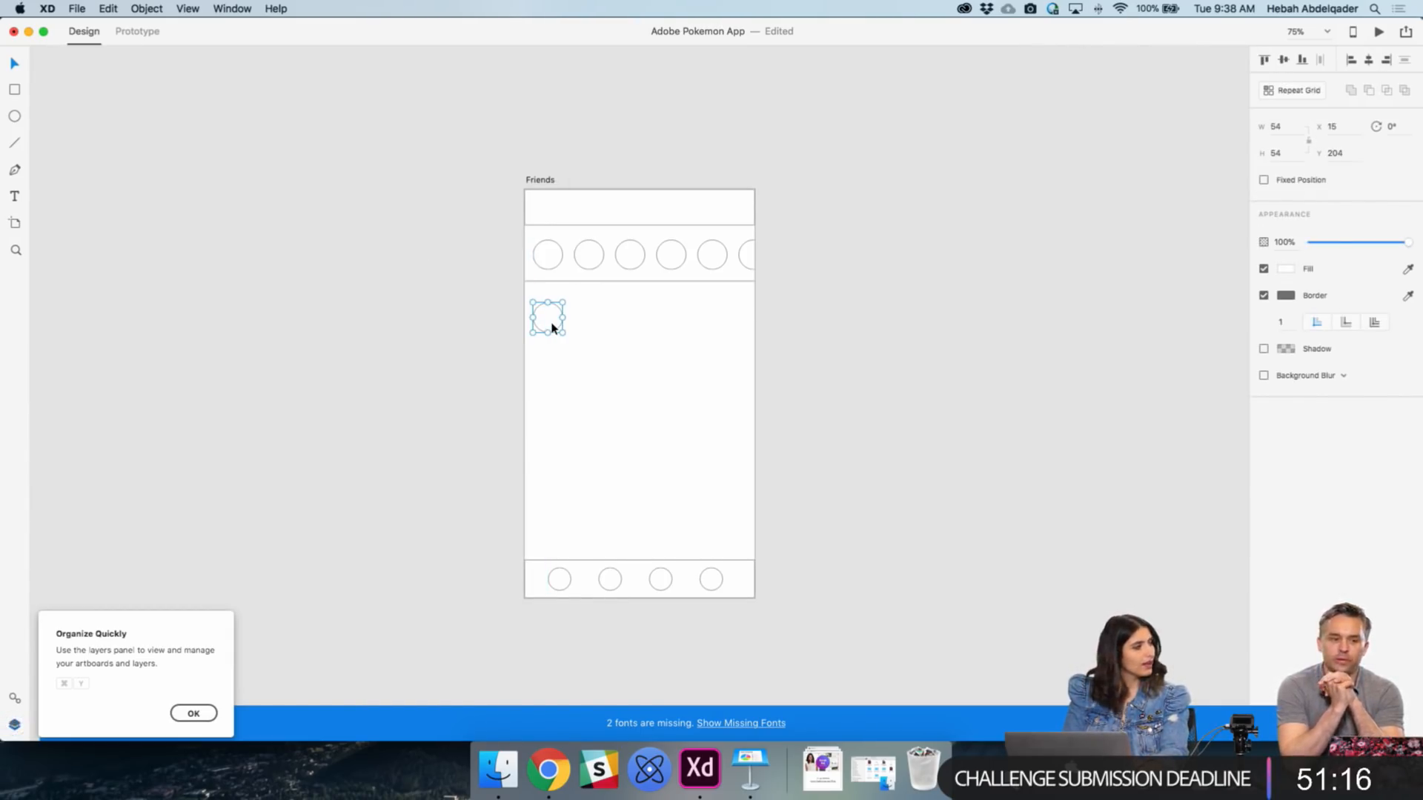
- Add the text label "Name" to the right of the circle below the divider line
{"action": "left_click", "coordinate": [585, 314]}
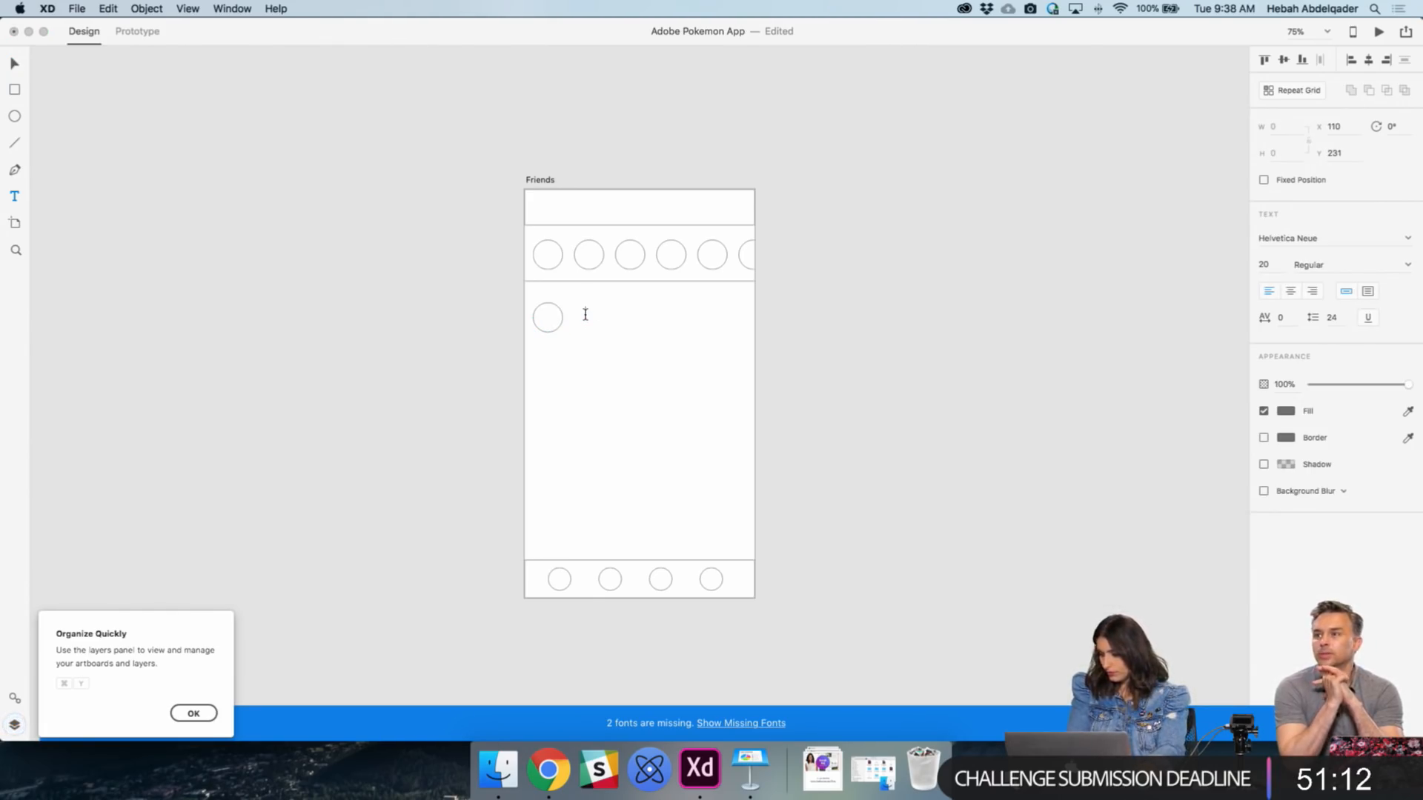
{"action": "type", "text": "Name"}
{"action": "key", "text": "Escape"}
{"action": "left_click_drag", "start_coordinate": [612, 320], "coordinate": [622, 321]}
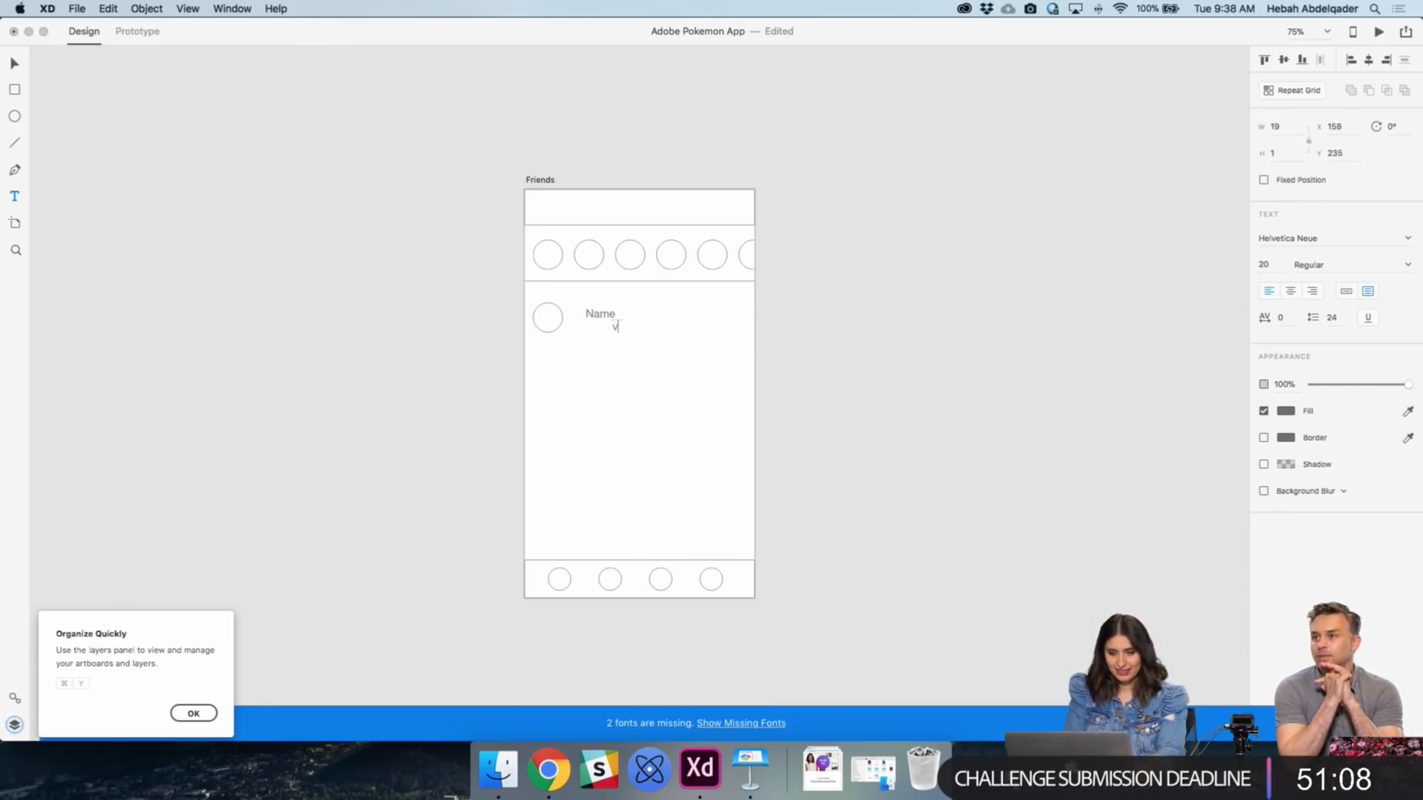
{"action": "key", "text": "Escape"}
{"action": "key", "text": "Escape"}
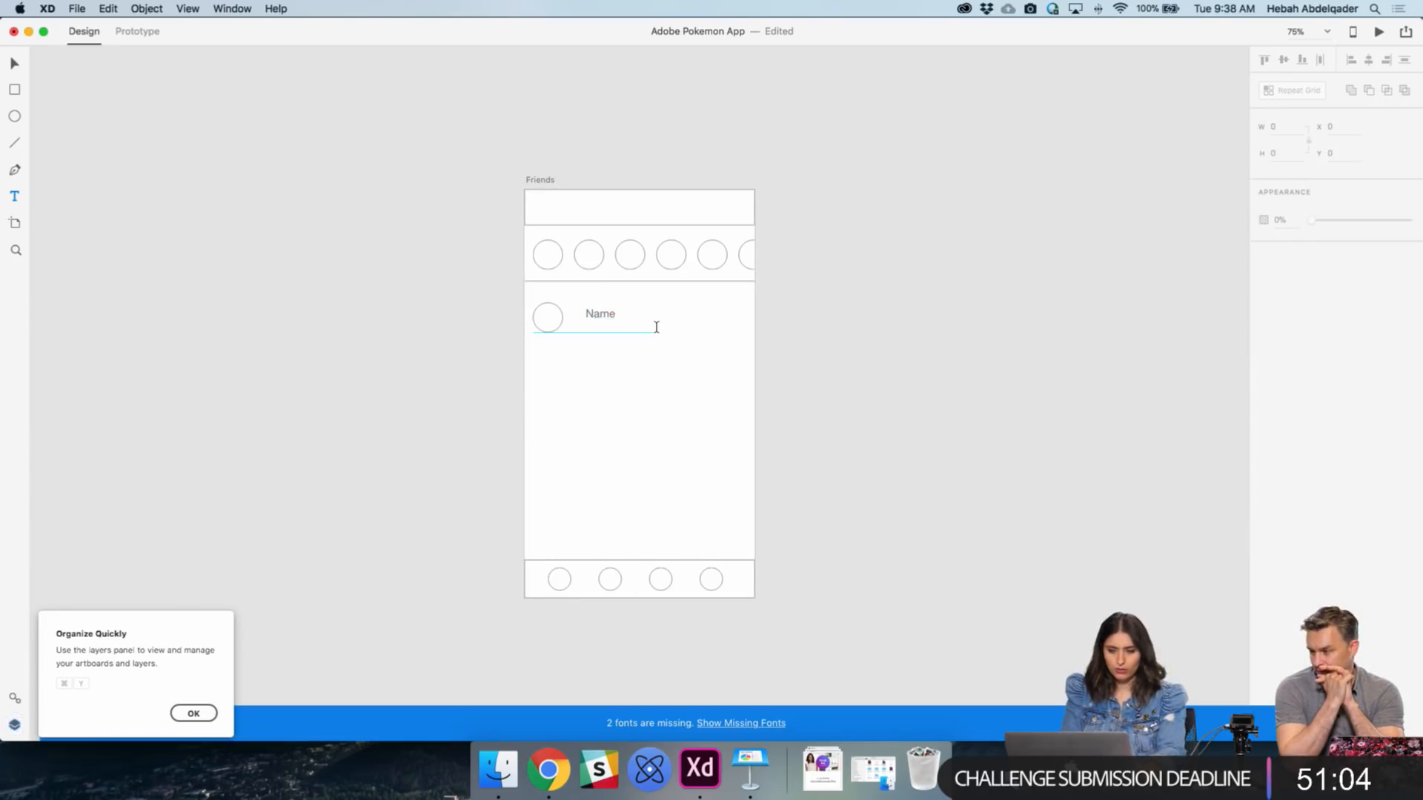
{"action": "left_click", "coordinate": [603, 321]}
{"action": "left_click_drag", "start_coordinate": [604, 321], "coordinate": [648, 320]}
{"action": "double_click", "coordinate": [637, 315]}
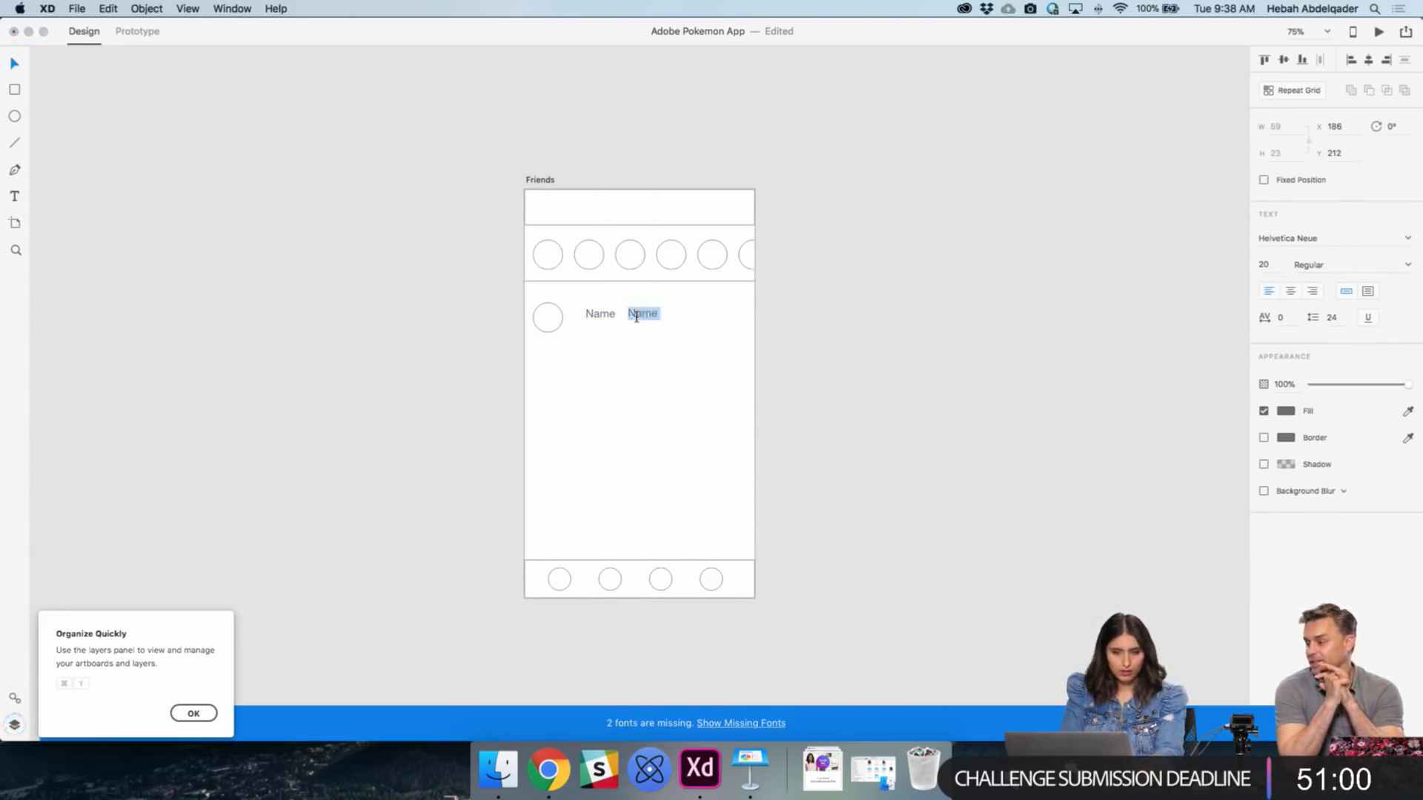
{"action": "type", "text": "Handle"}
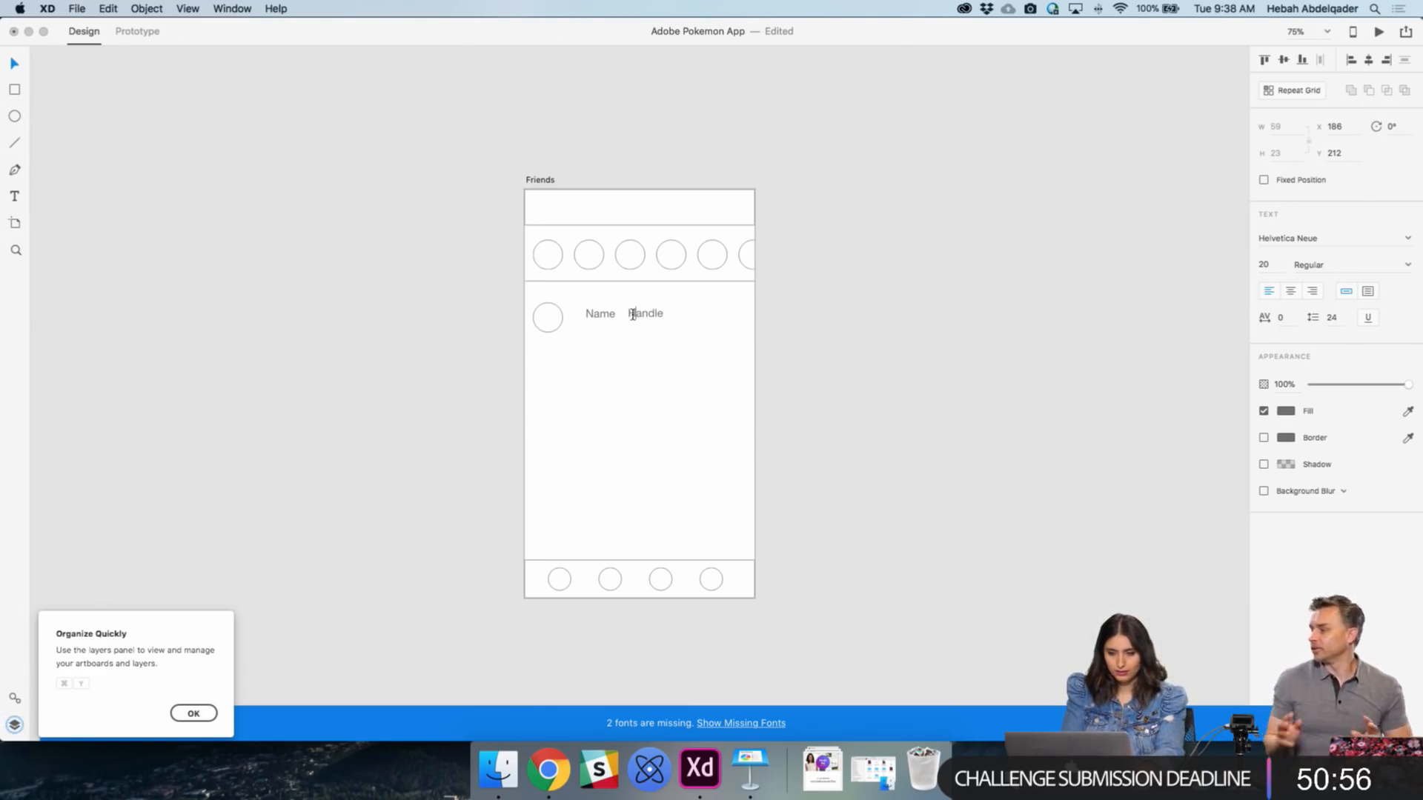
{"action": "type", "text": "@"}
{"action": "left_click", "coordinate": [14, 65]}
{"action": "left_click", "coordinate": [602, 315]}
{"action": "left_click", "coordinate": [648, 317], "text": "shift"}
{"action": "left_click_drag", "start_coordinate": [600, 318], "coordinate": [673, 315]}
{"action": "left_click", "coordinate": [737, 324]}
{"action": "left_click", "coordinate": [619, 349]}
{"action": "left_click", "coordinate": [626, 319]}
{"action": "double_click", "coordinate": [673, 313]}
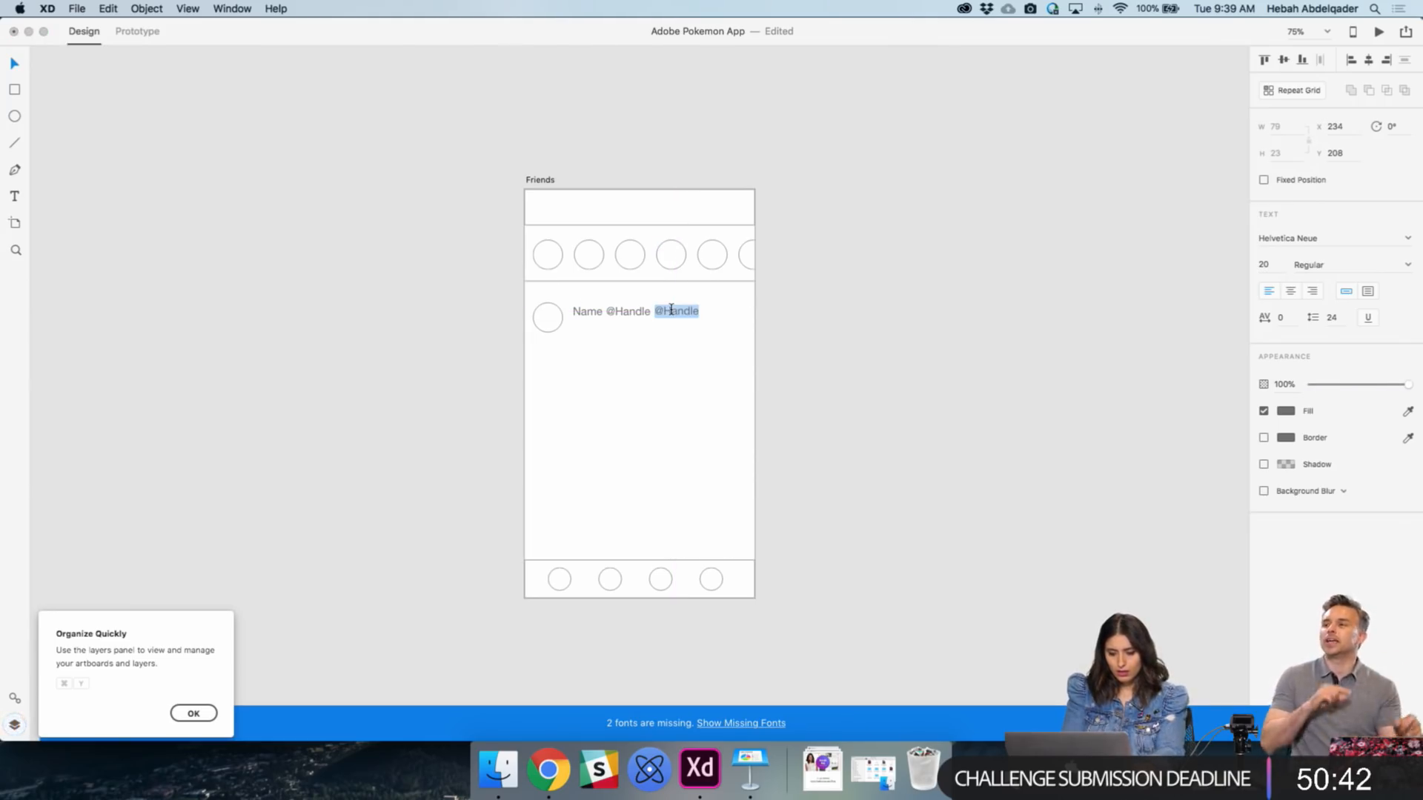
{"action": "type", "text": "time"}
{"action": "key", "text": "Escape"}
- Duplicate the Name label just below itself and change the copy's text to "This is where the message is gonnna"
{"action": "left_click_drag", "start_coordinate": [587, 322], "coordinate": [581, 335]}
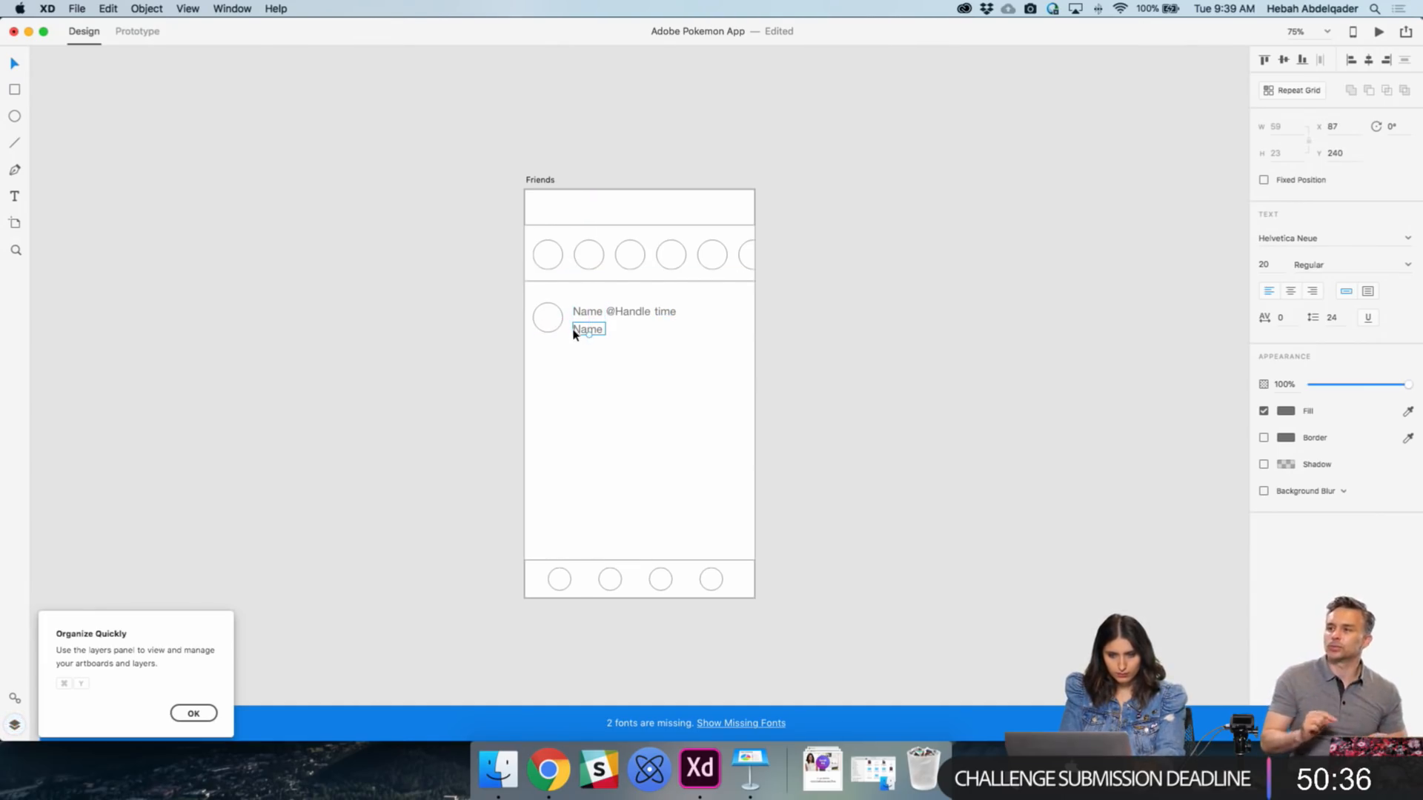
{"action": "double_click", "coordinate": [583, 331]}
{"action": "type", "text": "This is where"}
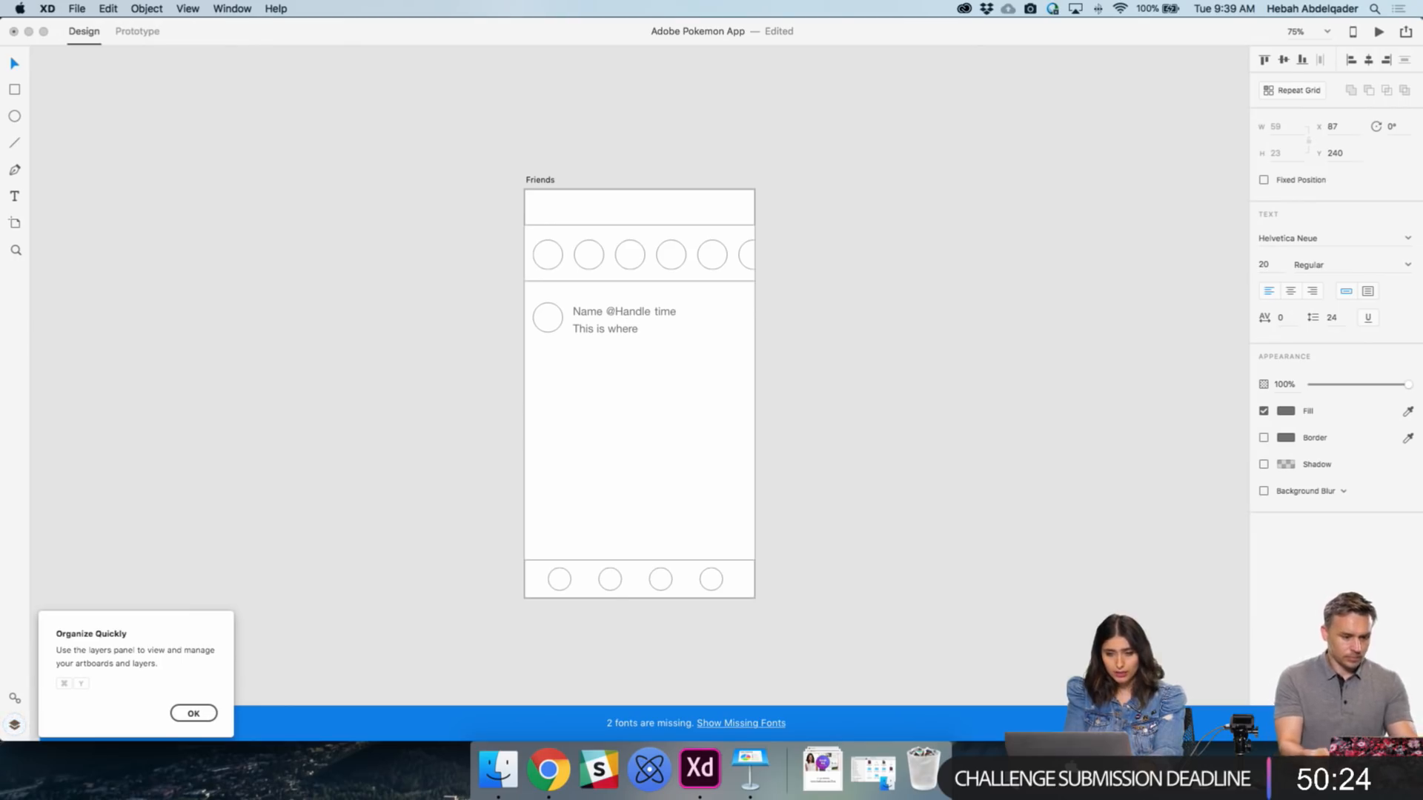
{"action": "type", "text": "the message is gonnna"}
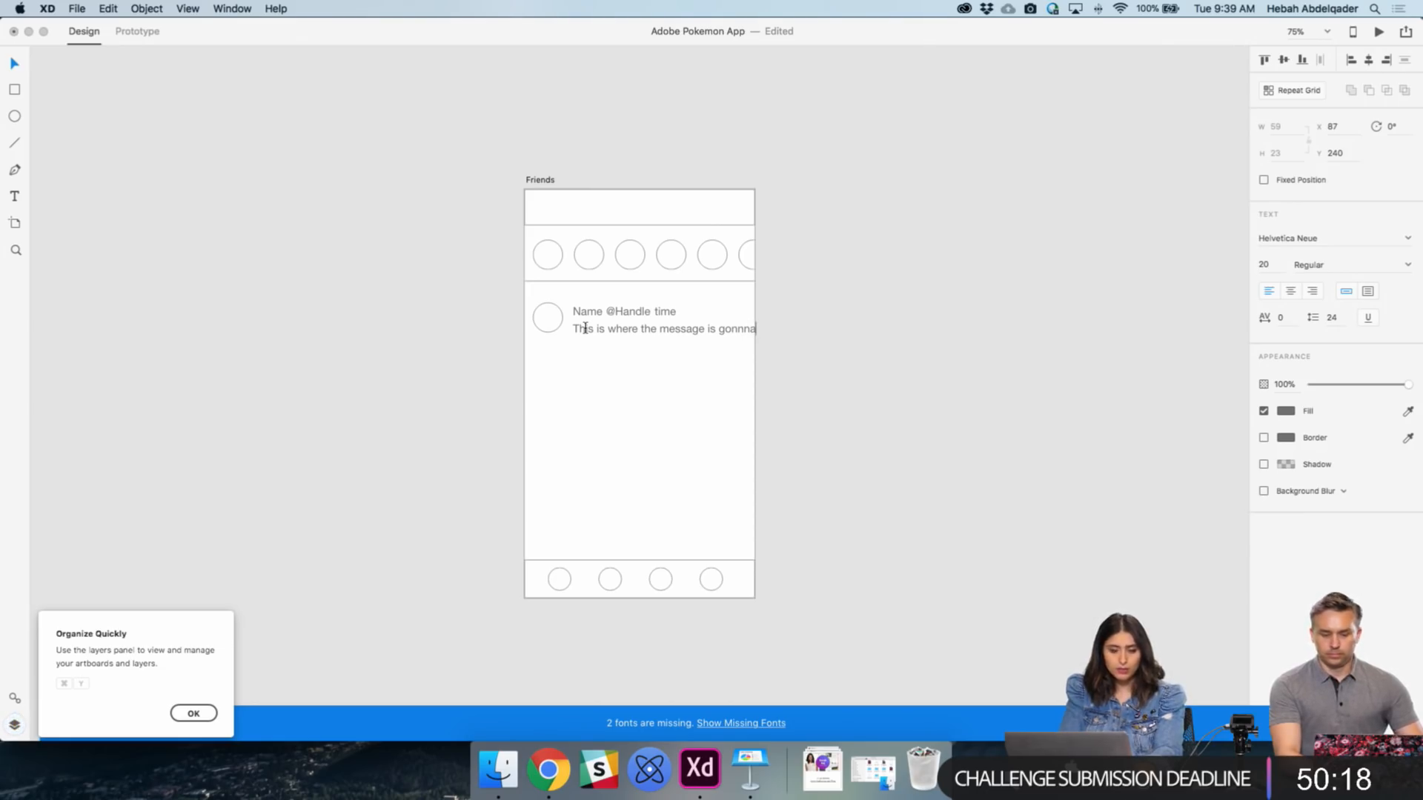
{"action": "key", "text": "Escape"}
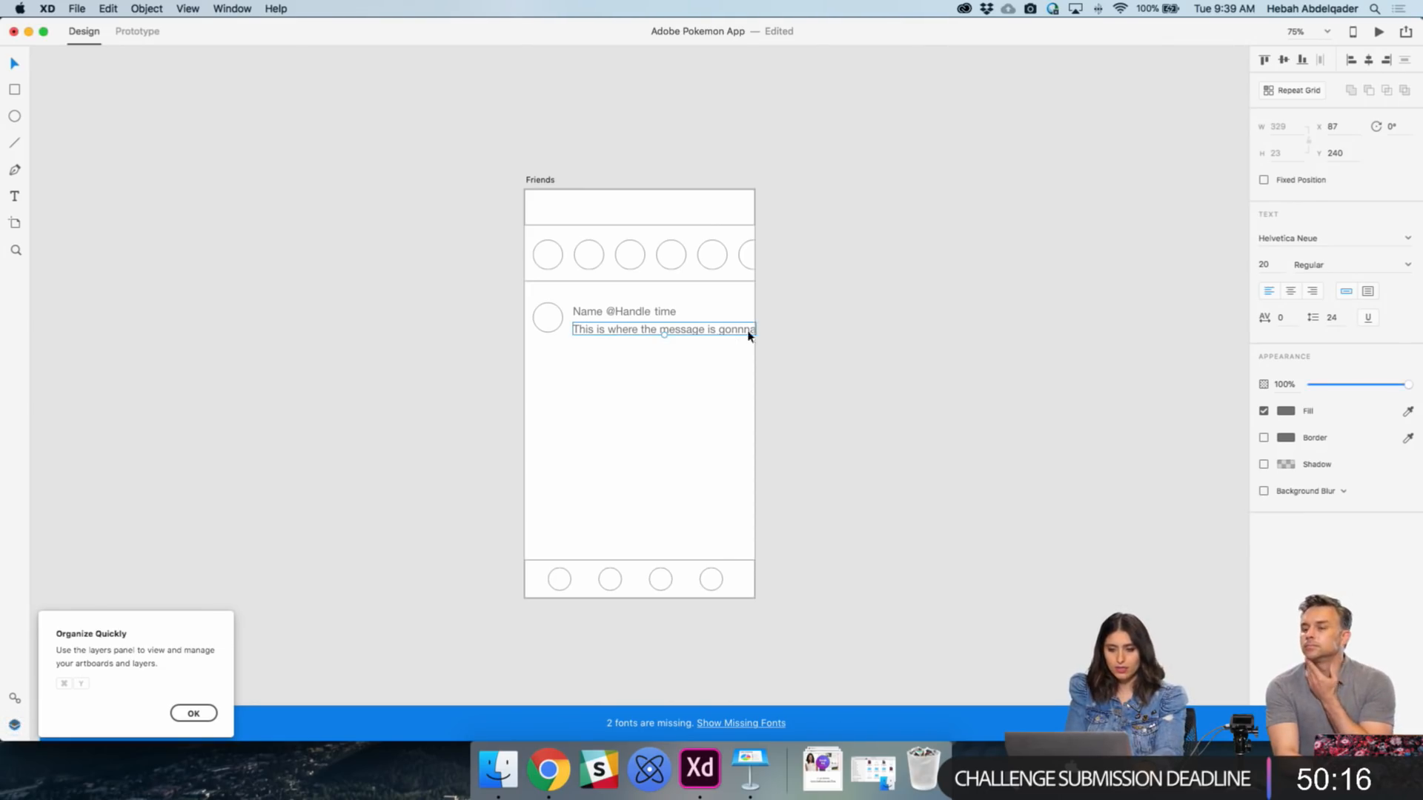
- Convert the message line to area text and resize its box to about 271 × 53 so it wraps inside the artboard
{"action": "left_click", "coordinate": [1368, 292]}
{"action": "left_click_drag", "start_coordinate": [757, 330], "coordinate": [648, 352]}
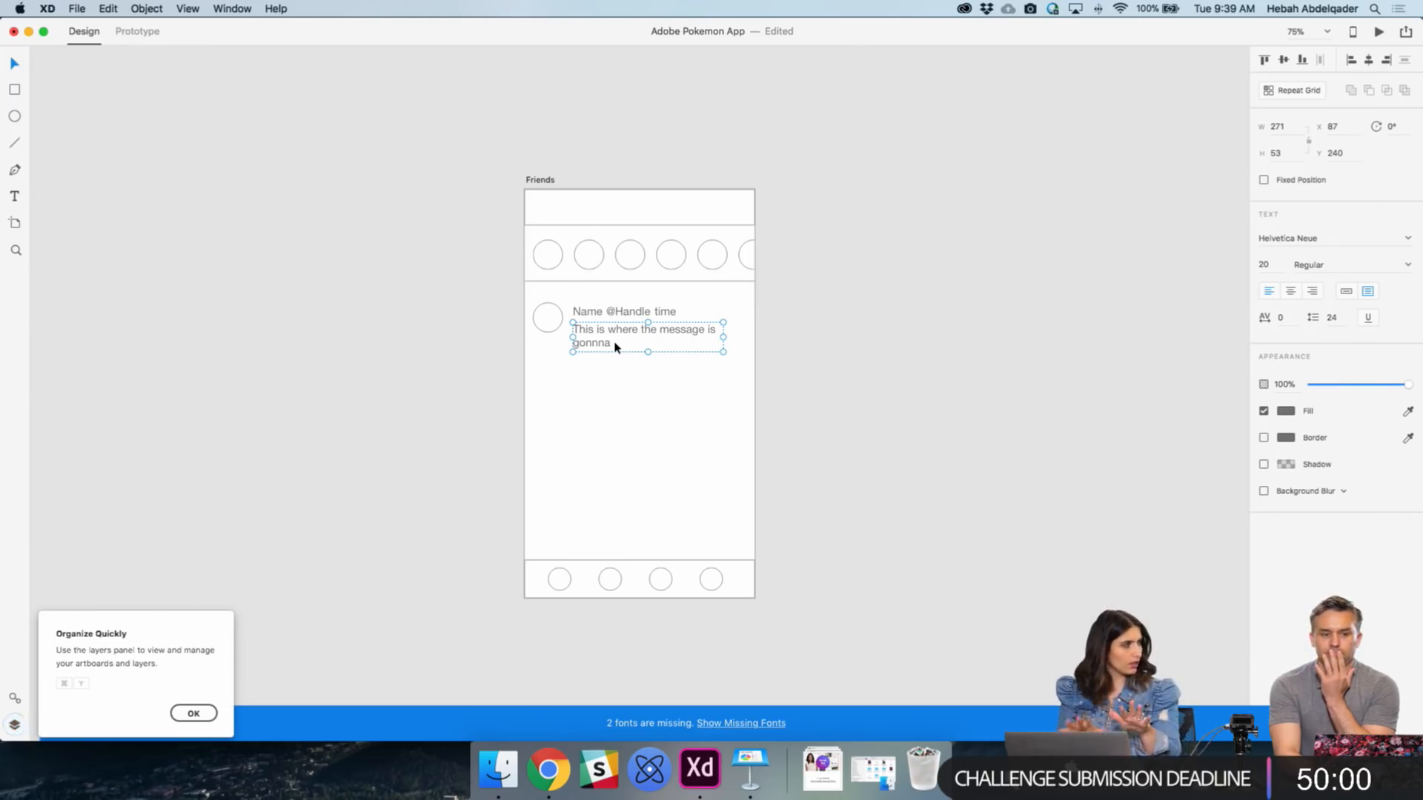
{"action": "left_click", "coordinate": [825, 391]}
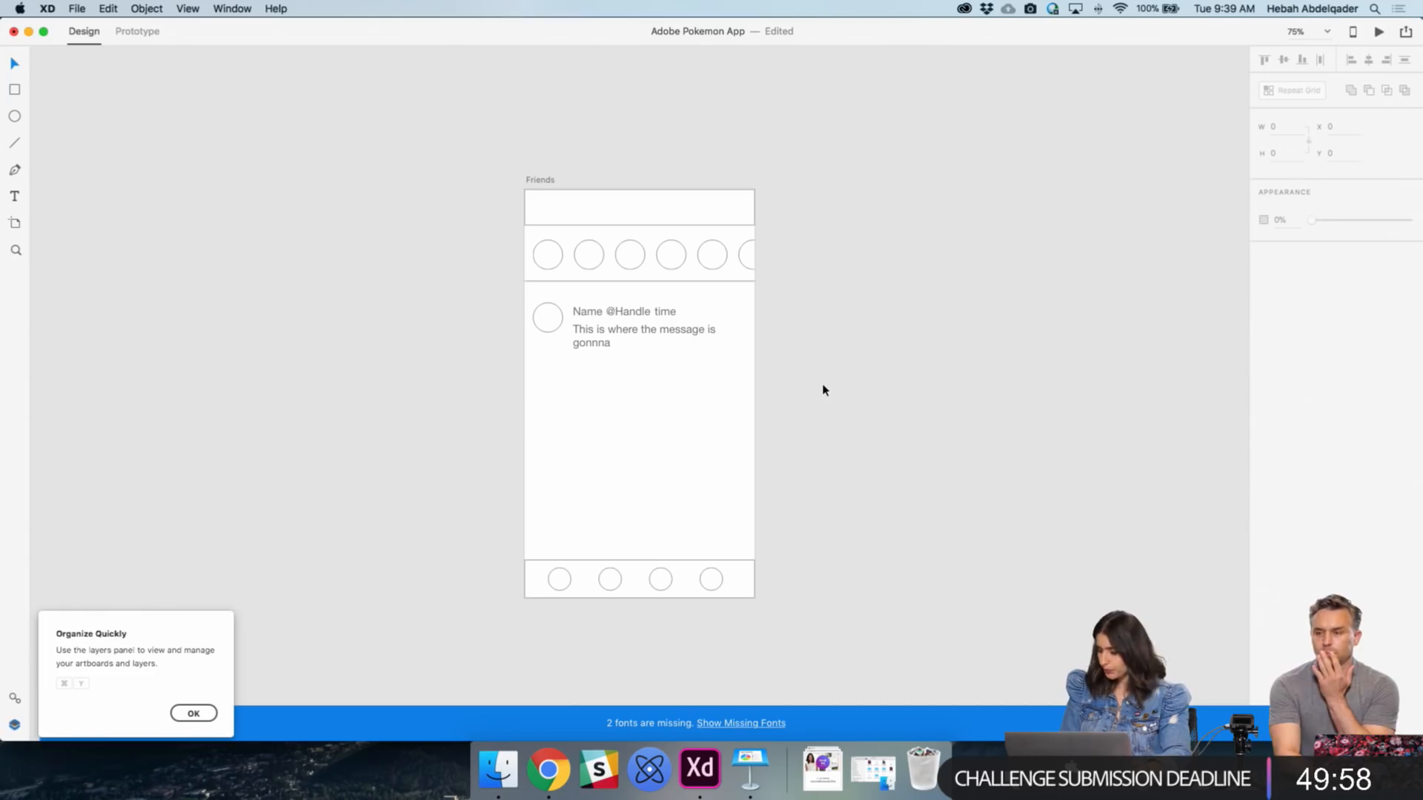
- Draw a card rectangle about 120 × 161 below the message text, at about X 35, Y 308
{"action": "key", "text": "z"}
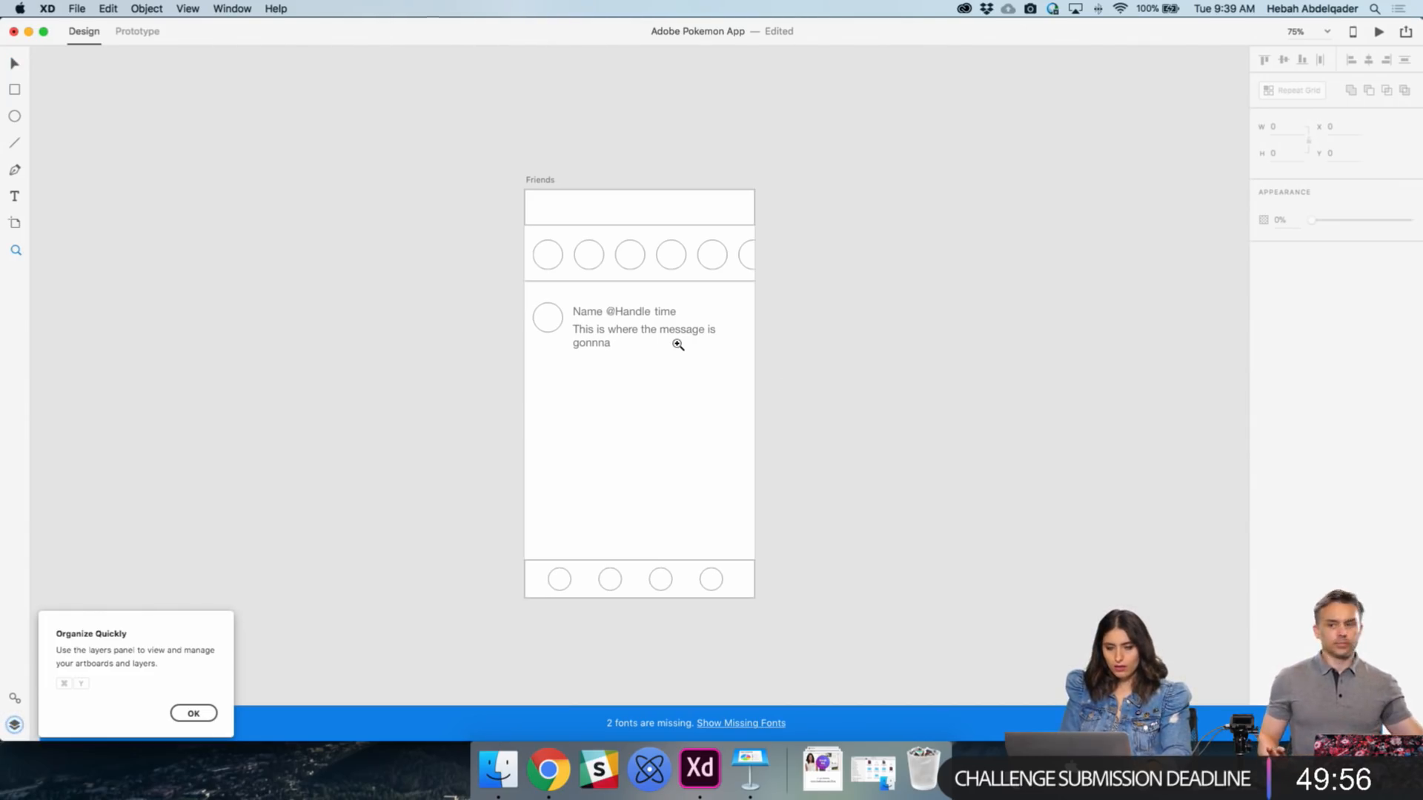
{"action": "left_click", "coordinate": [678, 345]}
{"action": "key", "text": "super+0"}
{"action": "key", "text": "v"}
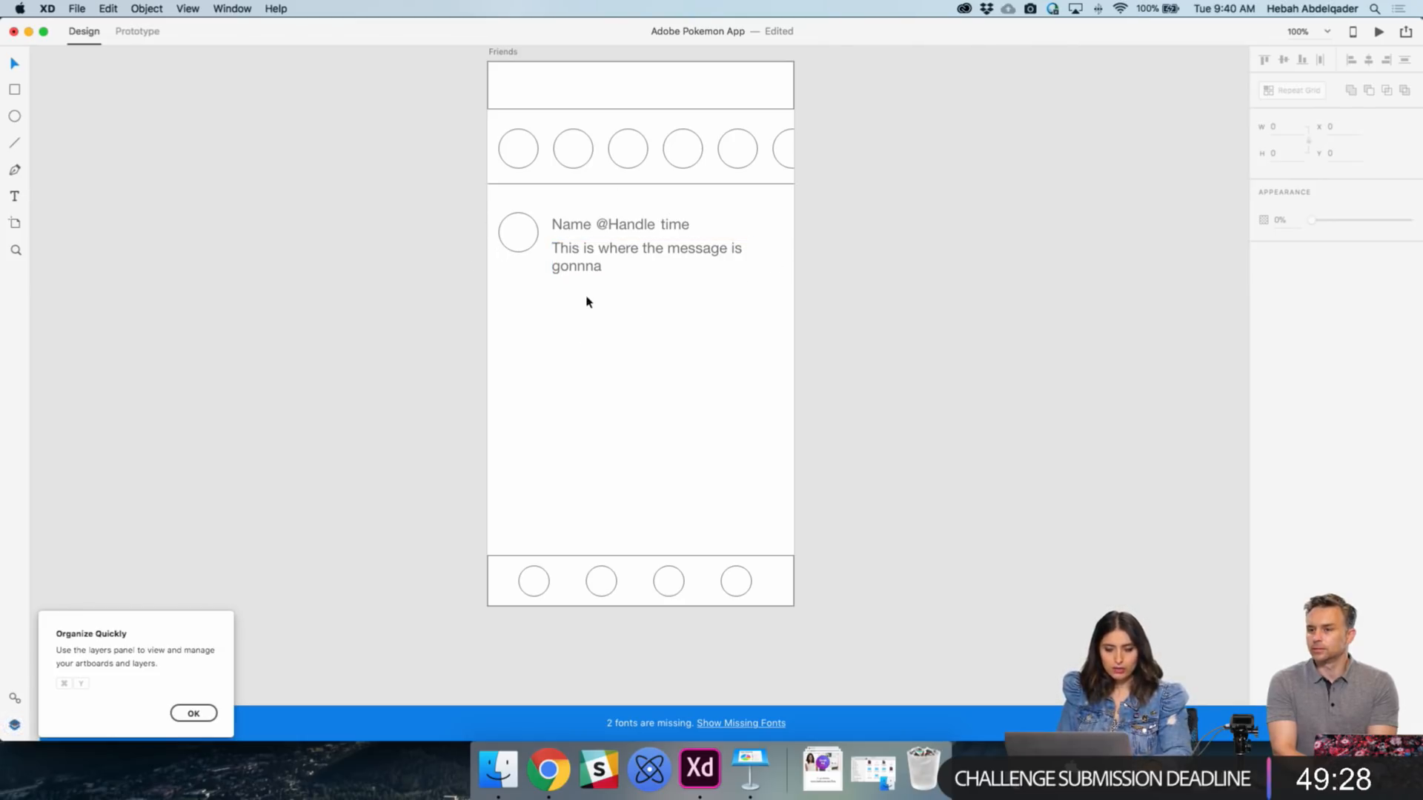
{"action": "key", "text": "r"}
{"action": "left_click_drag", "start_coordinate": [513, 290], "coordinate": [602, 408]}
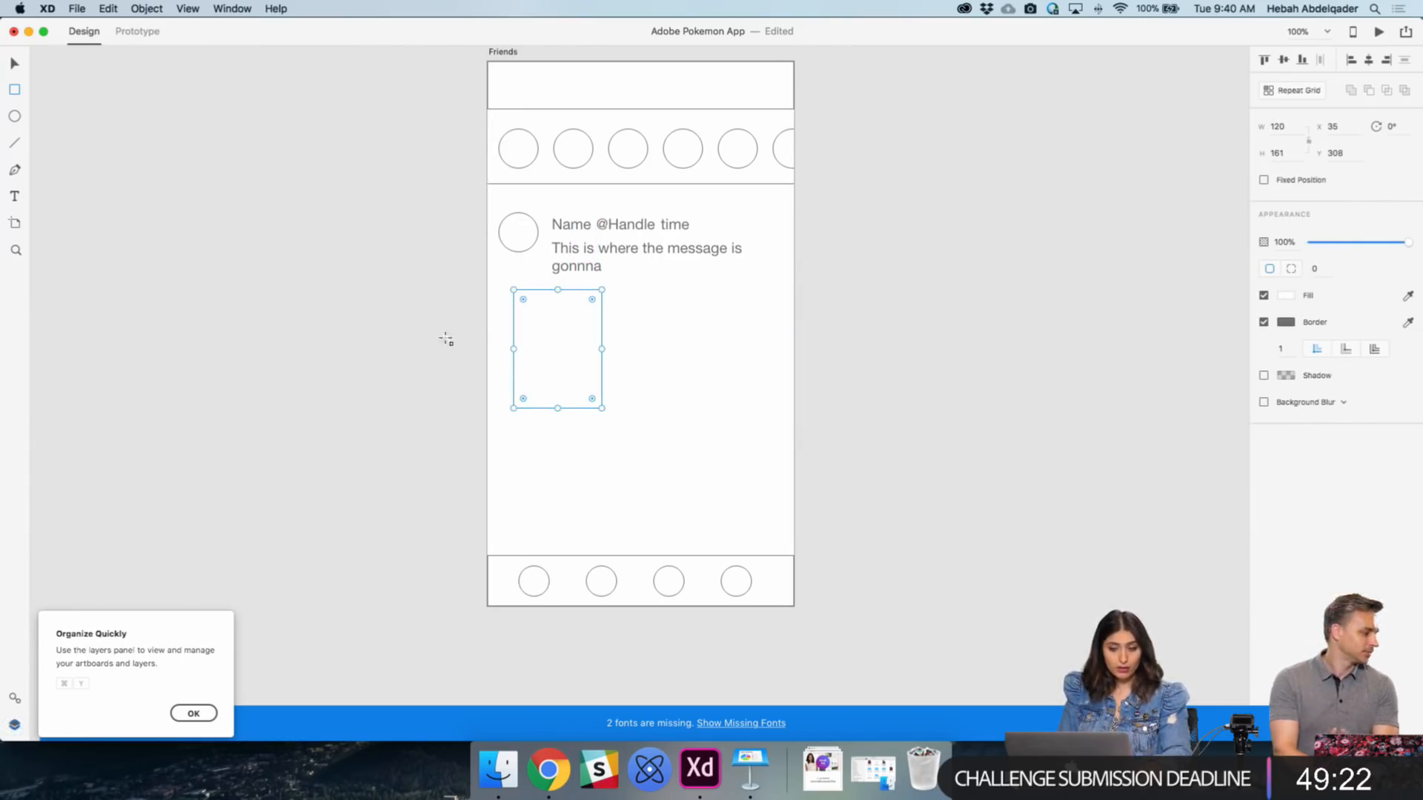
{"action": "key", "text": "Escape"}
{"action": "key", "text": "v"}
- Turn the card rectangle into a horizontal repeat grid of three cards, the third cut off by the artboard's right edge
{"action": "left_click", "coordinate": [575, 349]}
{"action": "key", "text": "super+r"}
{"action": "left_click_drag", "start_coordinate": [602, 349], "coordinate": [773, 382]}
{"action": "left_click", "coordinate": [855, 467]}
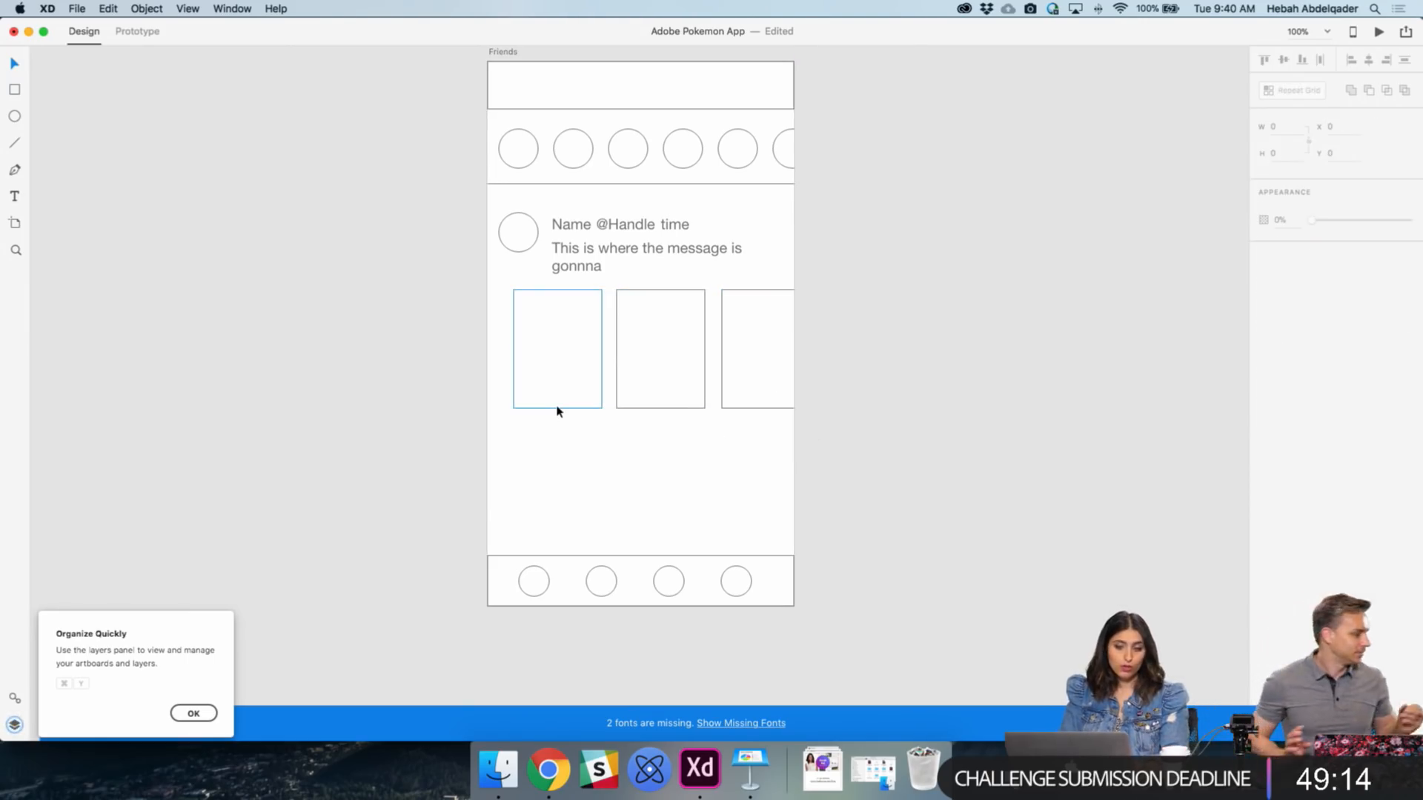
{"action": "left_click_drag", "start_coordinate": [514, 243], "coordinate": [511, 505]}
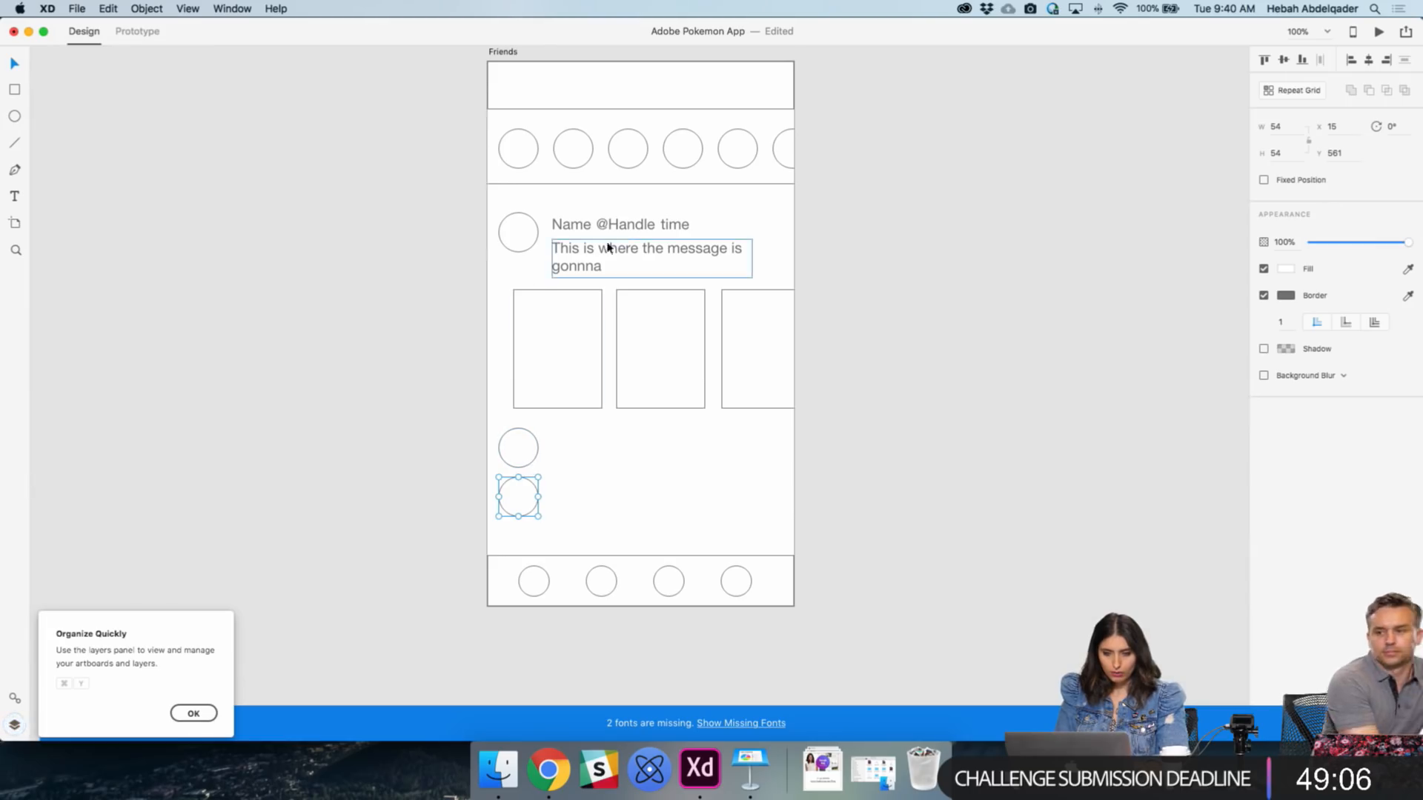
{"action": "left_click", "coordinate": [568, 231]}
{"action": "left_click", "coordinate": [630, 227], "text": "shift"}
{"action": "left_click", "coordinate": [673, 227], "text": "shift"}
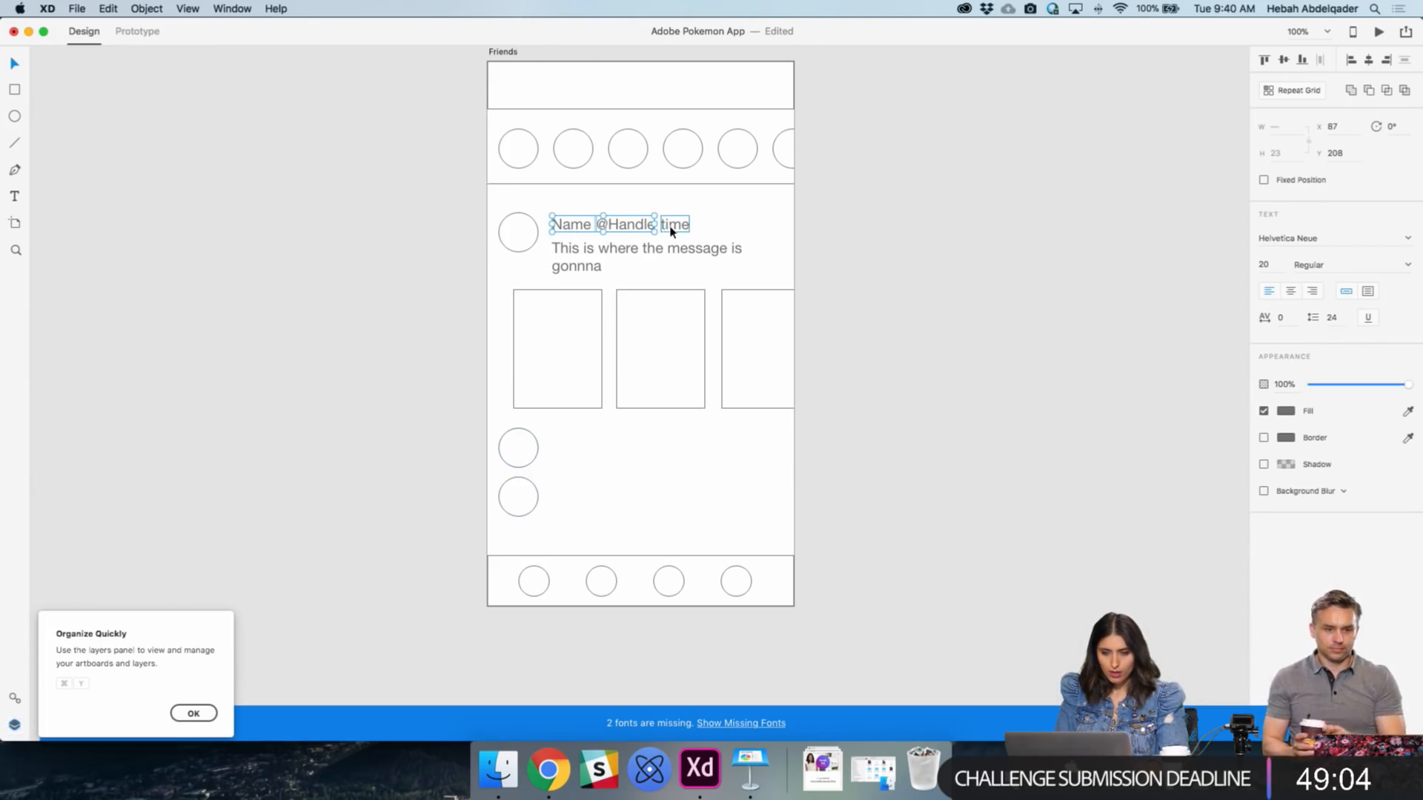
{"action": "left_click_drag", "start_coordinate": [634, 228], "coordinate": [630, 442]}
{"action": "left_click", "coordinate": [861, 467]}
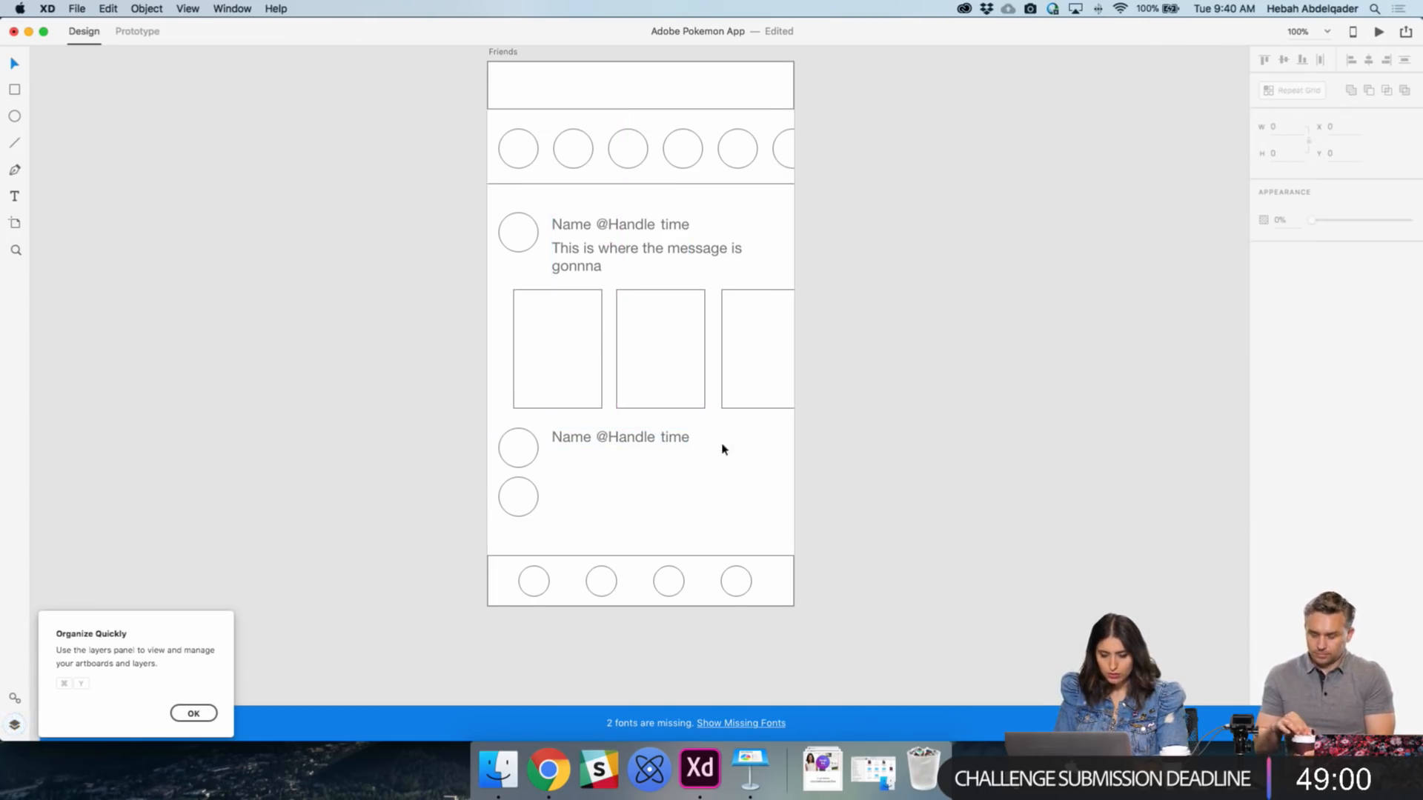
{"action": "left_click", "coordinate": [686, 442]}
{"action": "key", "text": "Delete"}
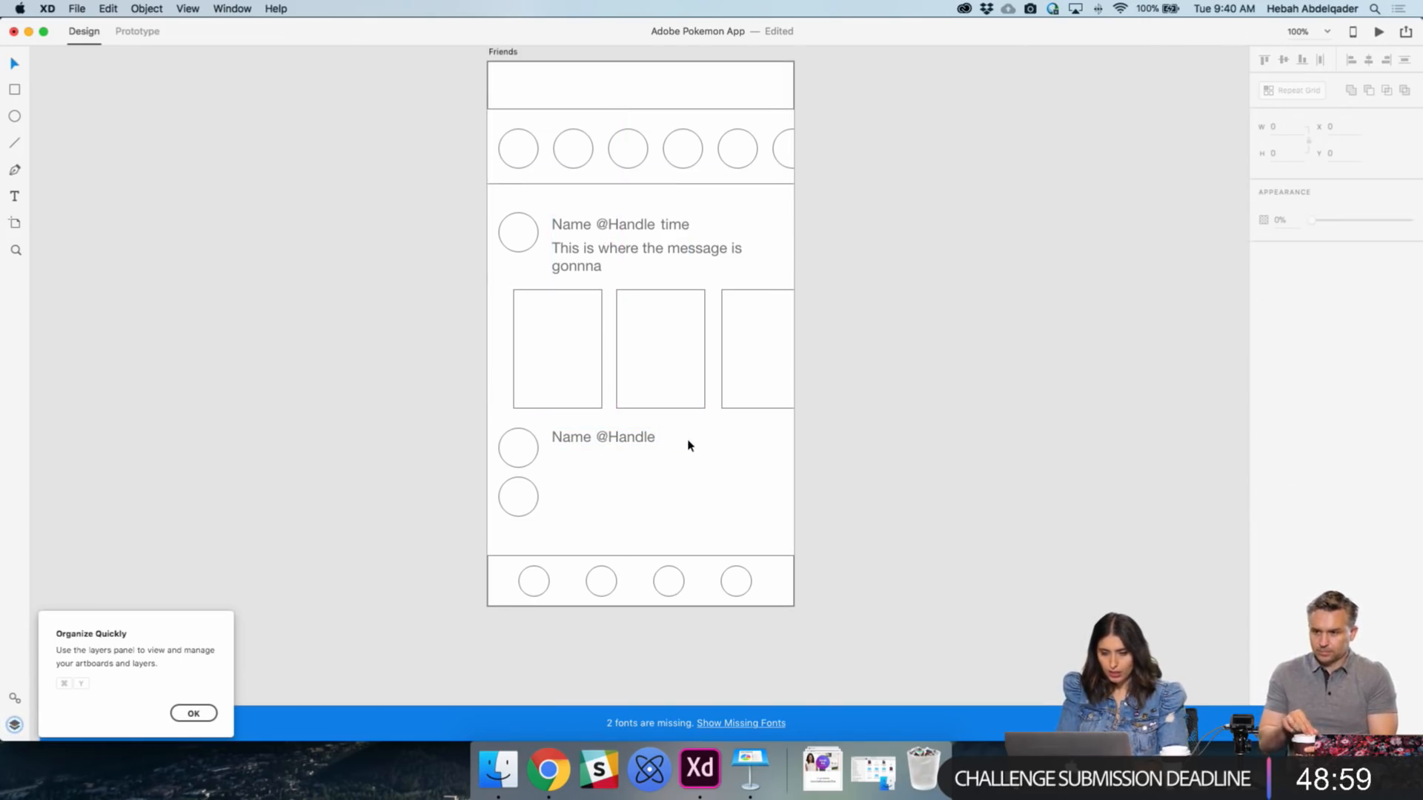
- Duplicate the lower Name label beneath itself and change the copy's text to "Friends"
{"action": "left_click", "coordinate": [570, 443]}
{"action": "double_click", "coordinate": [570, 444]}
{"action": "key", "text": "Escape"}
{"action": "left_click_drag", "start_coordinate": [578, 441], "coordinate": [568, 460]}
{"action": "double_click", "coordinate": [568, 460]}
{"action": "type", "text": "Fr"}
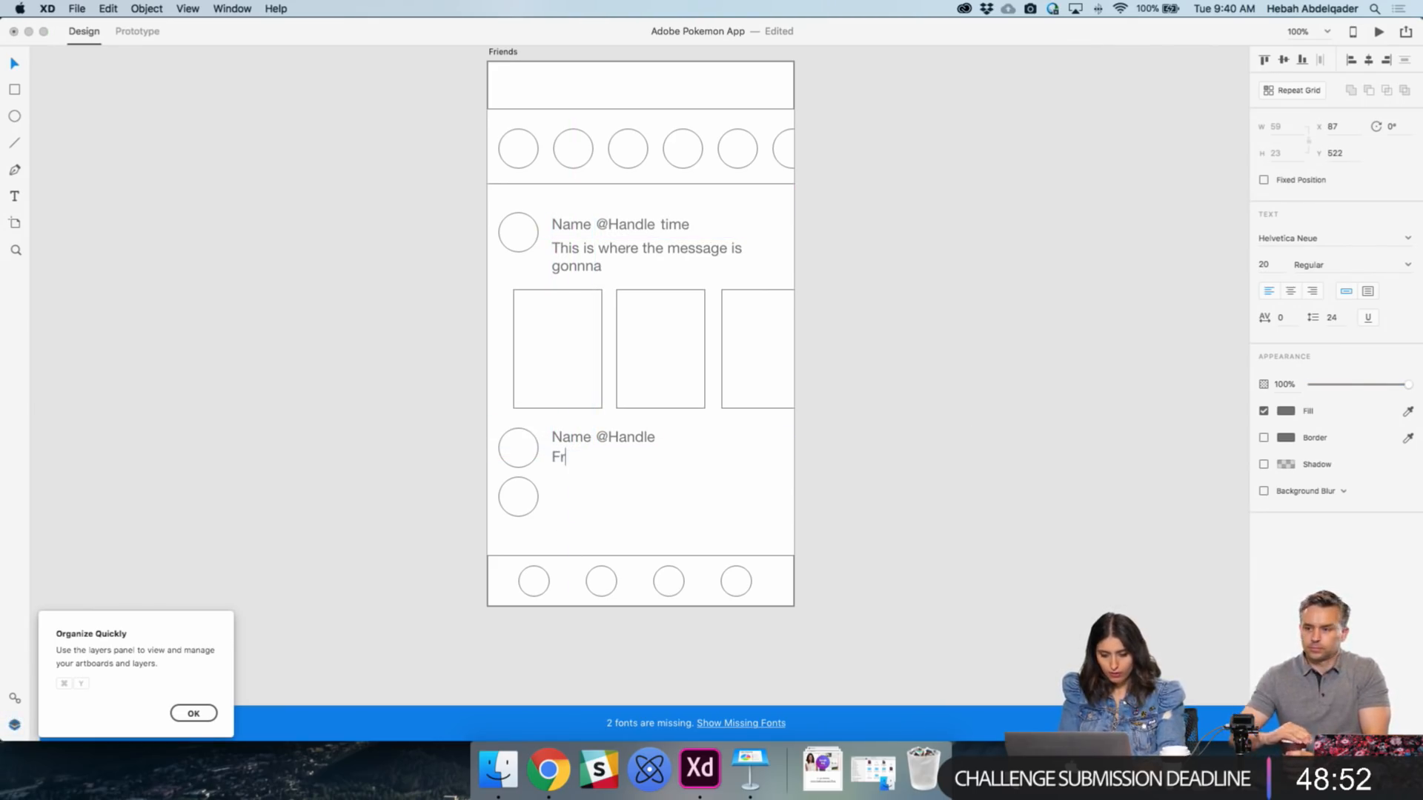
{"action": "type", "text": "iends"}
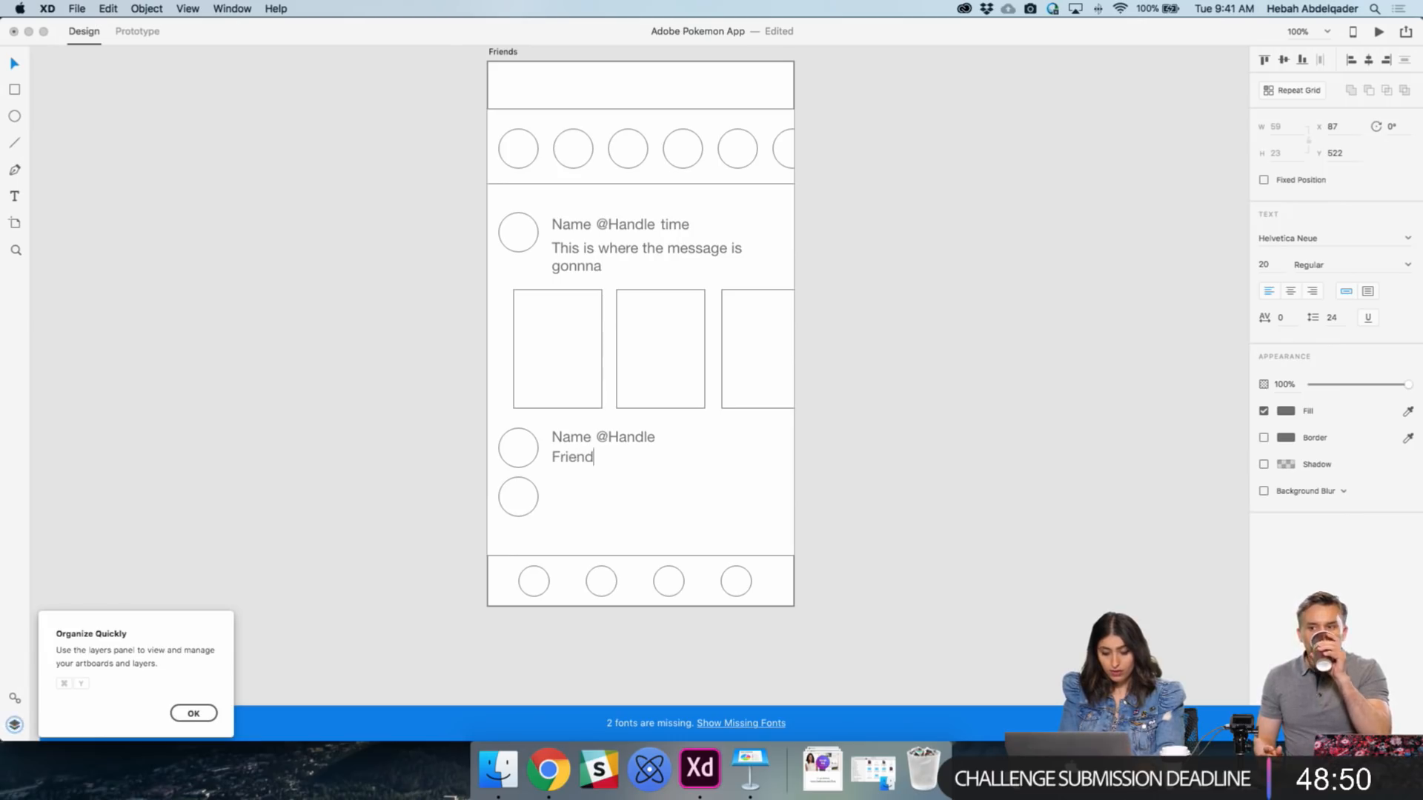
{"action": "key", "text": "Escape"}
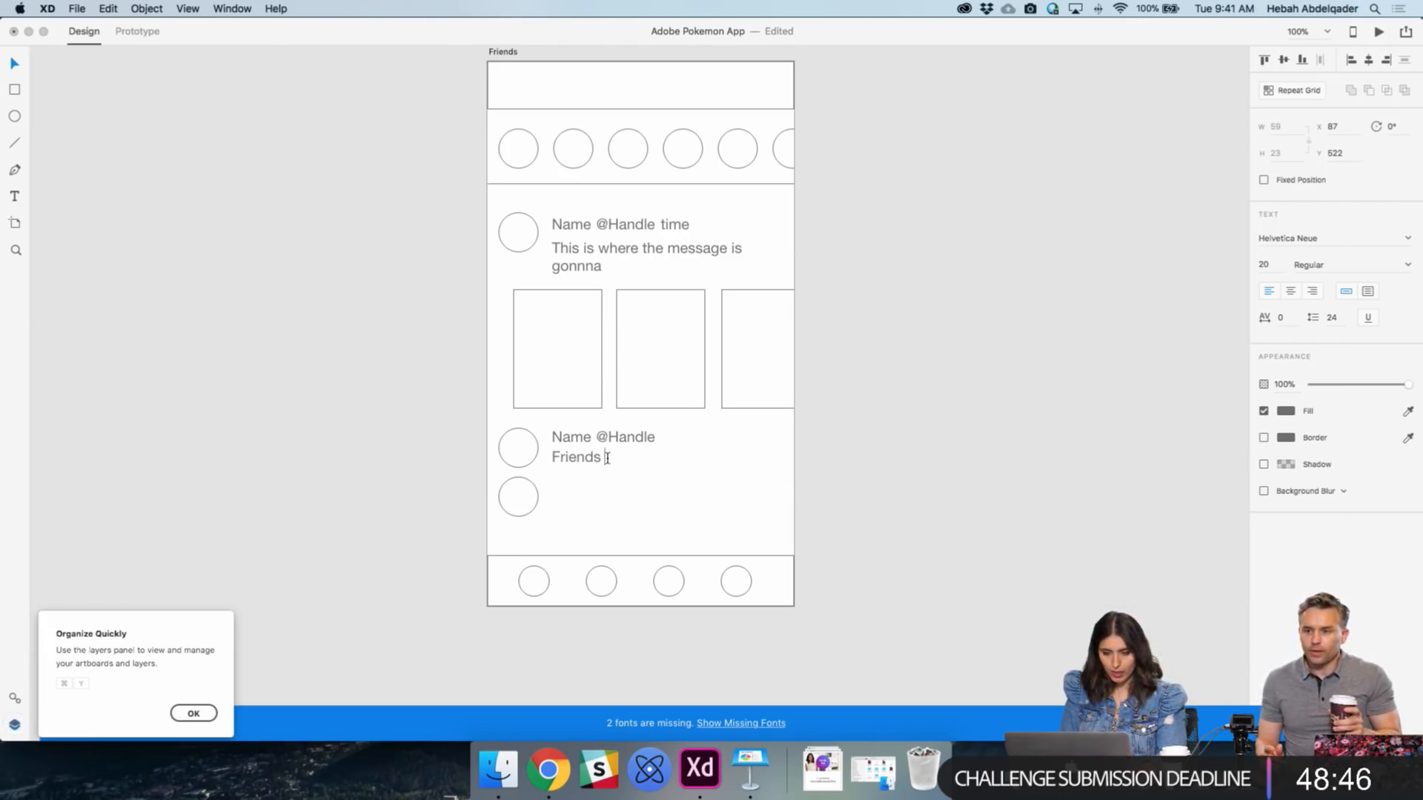
- Set the font size of the Friends label to 12
{"action": "left_click_drag", "start_coordinate": [607, 458], "coordinate": [546, 458]}
{"action": "left_click", "coordinate": [1265, 265]}
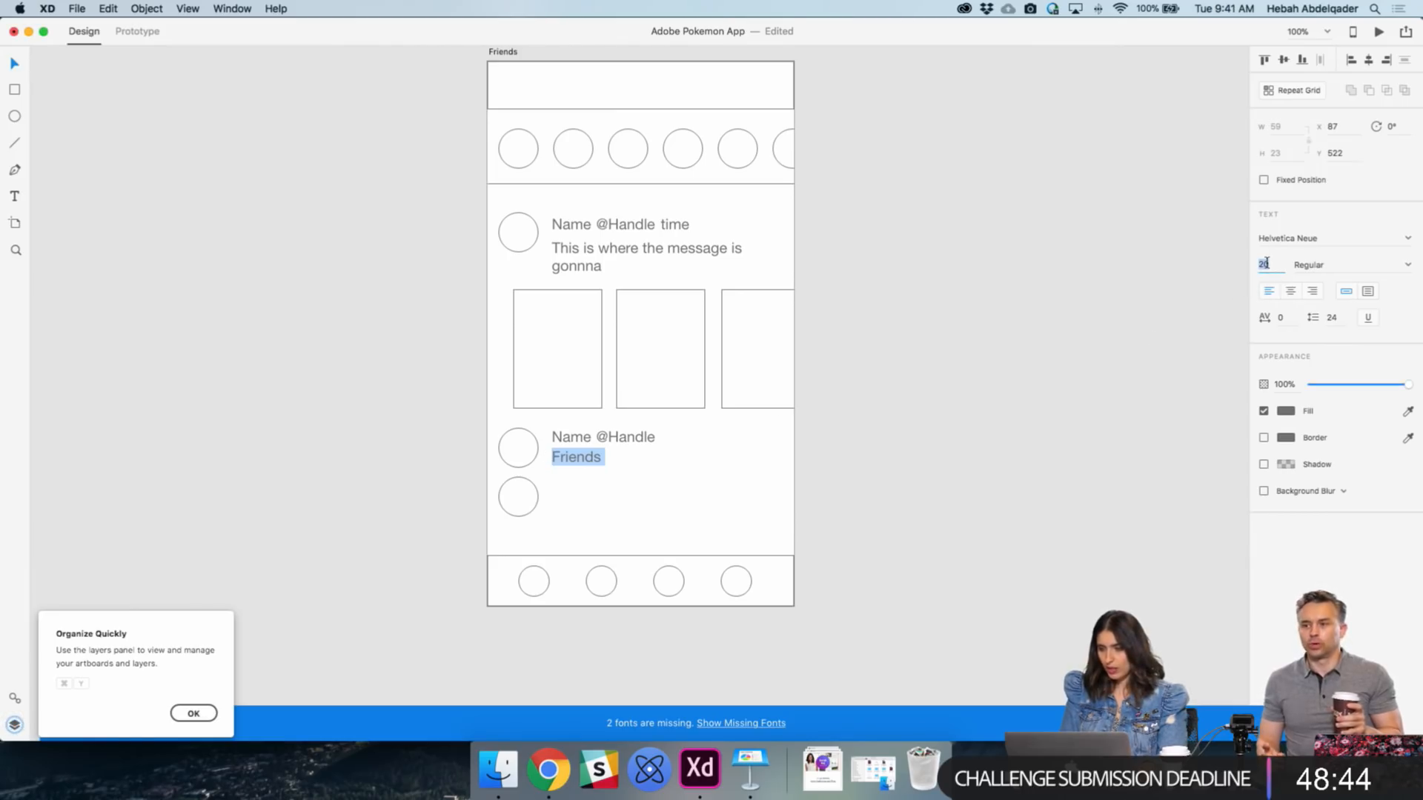
{"action": "type", "text": "12"}
{"action": "key", "text": "Return"}
{"action": "key", "text": "Escape"}
- Duplicate the Friends label to its right and change the copy's text to "Battles"
{"action": "left_click_drag", "start_coordinate": [578, 465], "coordinate": [611, 458]}
{"action": "double_click", "coordinate": [622, 457]}
{"action": "type", "text": "Batt"}
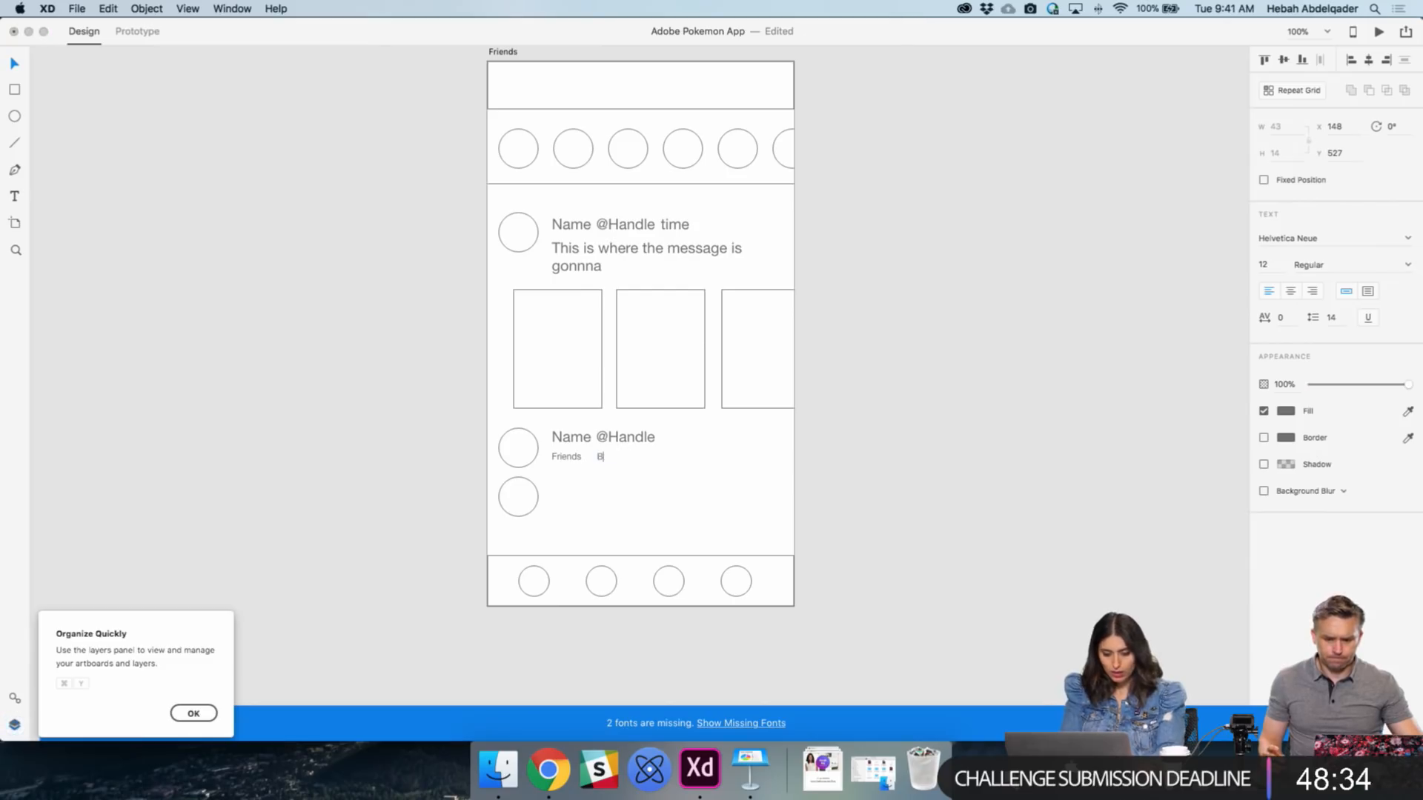
{"action": "key", "text": "Escape"}
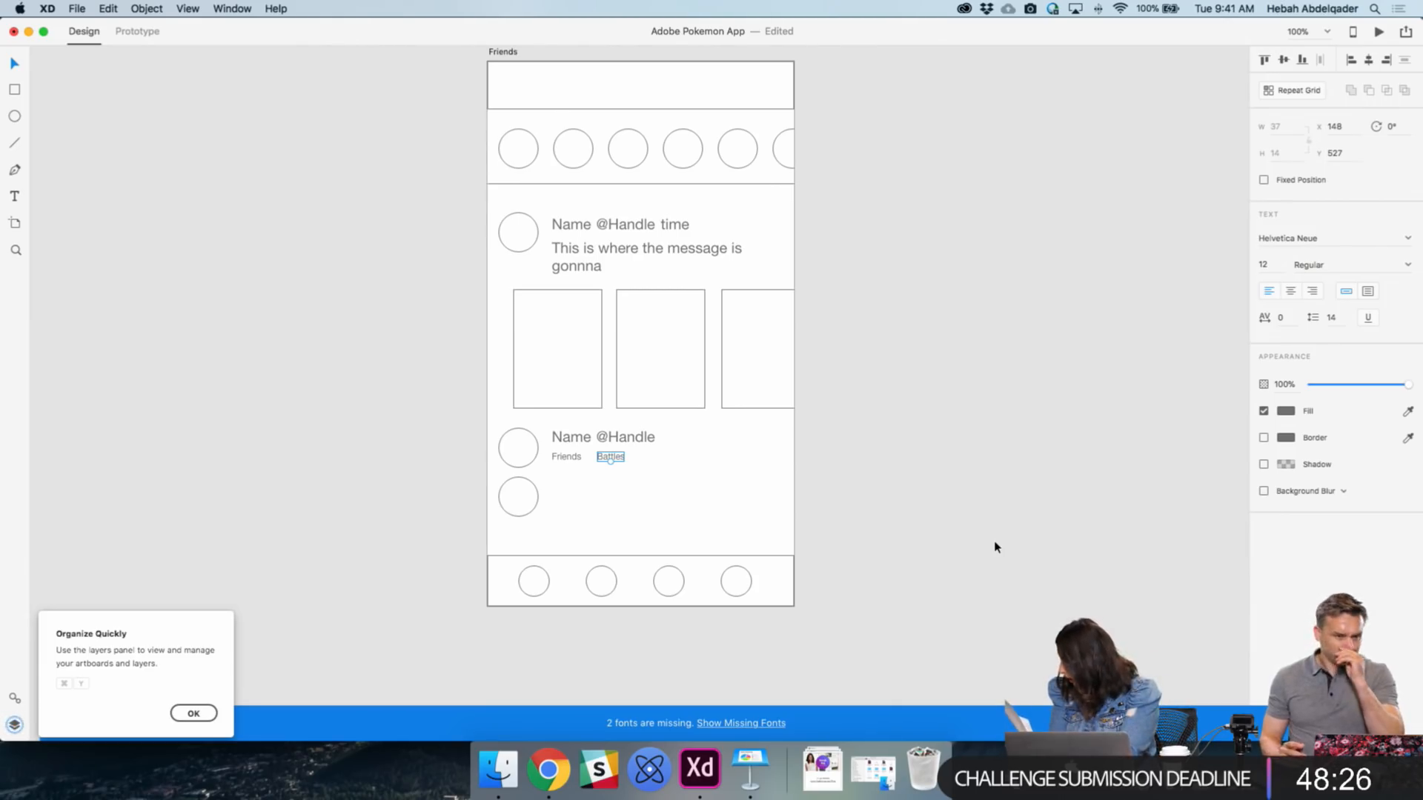
- Add a second Battles label to the right and copy the row's complete set of labels beside the lowest profile circle
{"action": "left_click", "coordinate": [722, 486]}
{"action": "left_click_drag", "start_coordinate": [616, 465], "coordinate": [662, 465]}
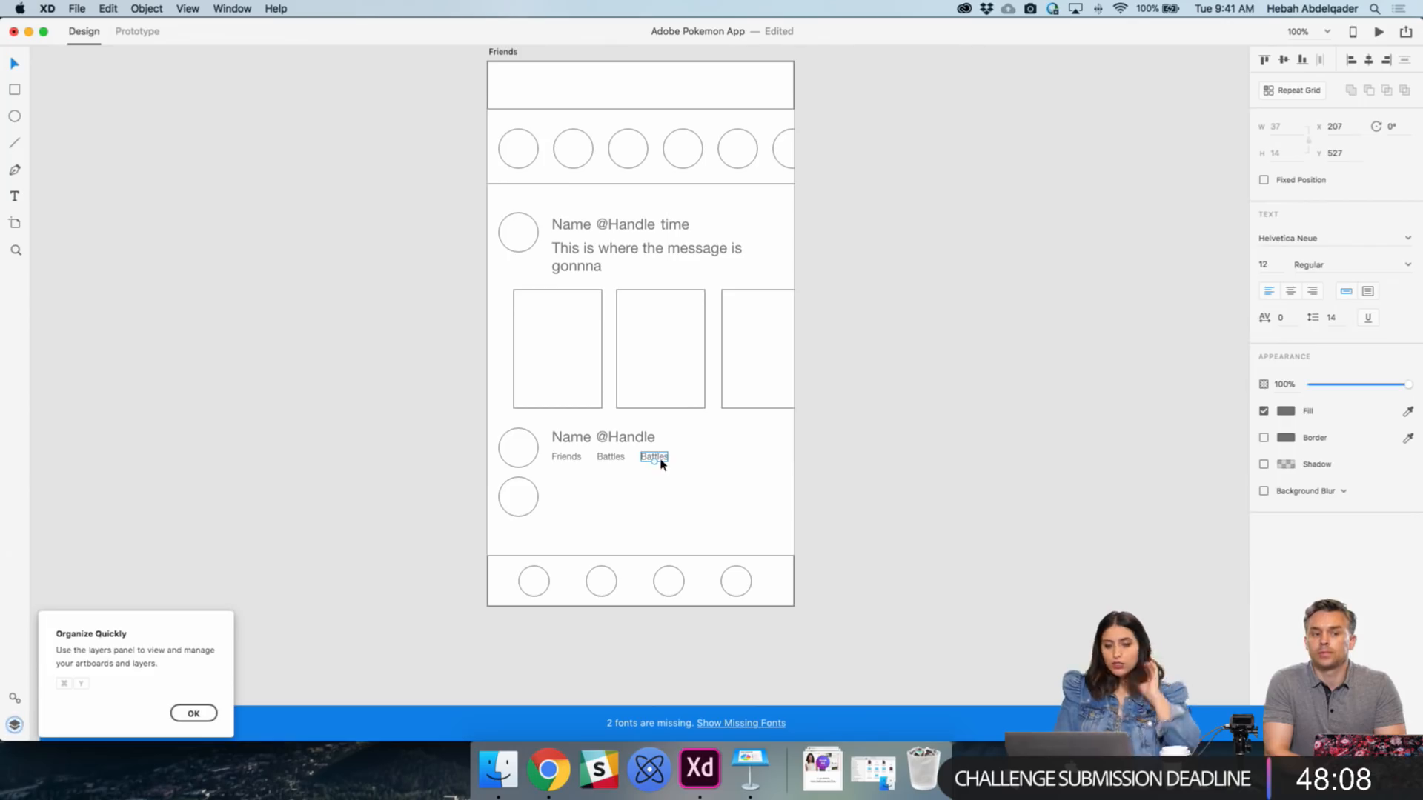
{"action": "left_click_drag", "start_coordinate": [711, 466], "coordinate": [568, 491]}
{"action": "left_click", "coordinate": [762, 474]}
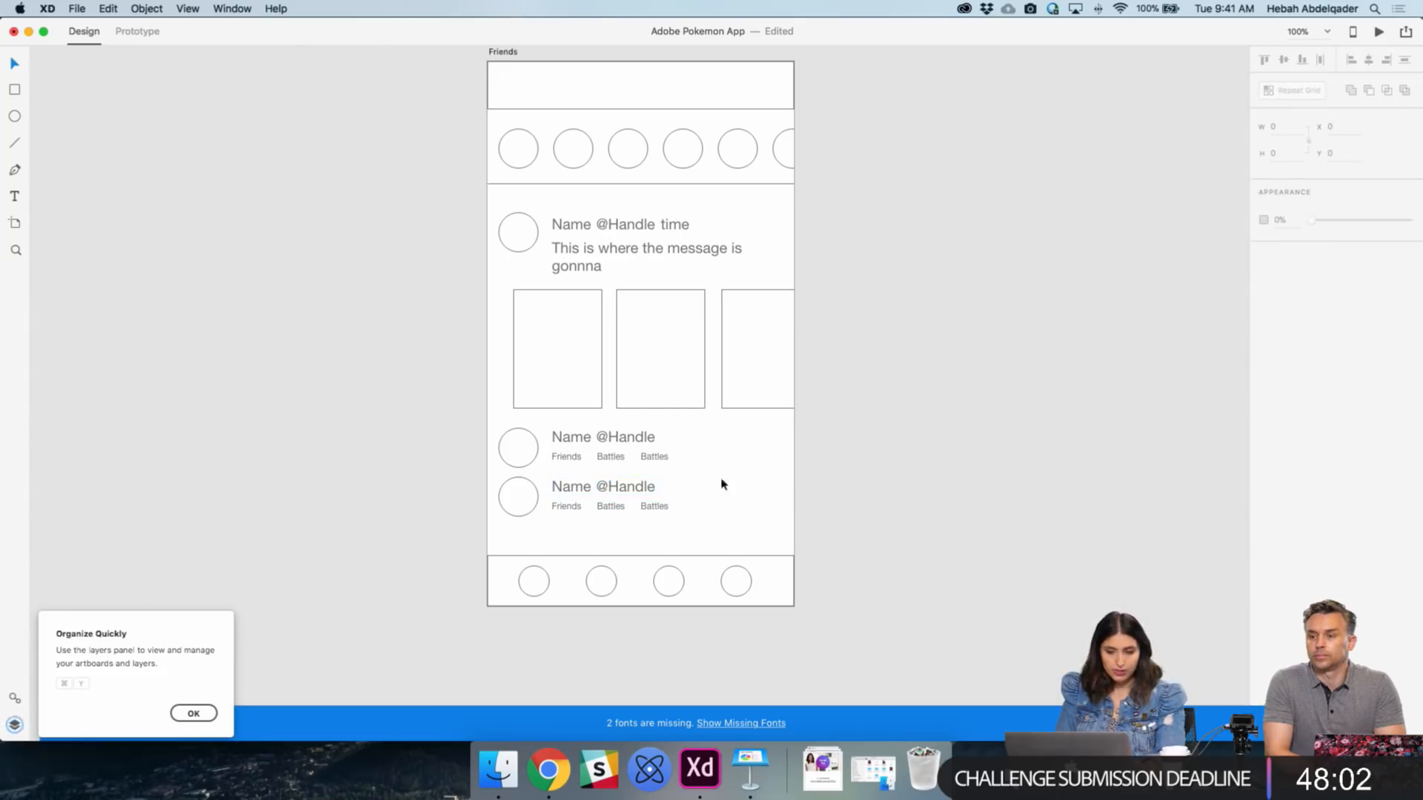
- Place a Battles copy near the row's right end, change it to "Watch", and duplicate it into the row below
{"action": "left_click_drag", "start_coordinate": [660, 456], "coordinate": [767, 466], "text": "alt"}
{"action": "double_click", "coordinate": [753, 454]}
{"action": "type", "text": "Watch"}
{"action": "double_click", "coordinate": [766, 459]}
{"action": "key", "text": "Escape"}
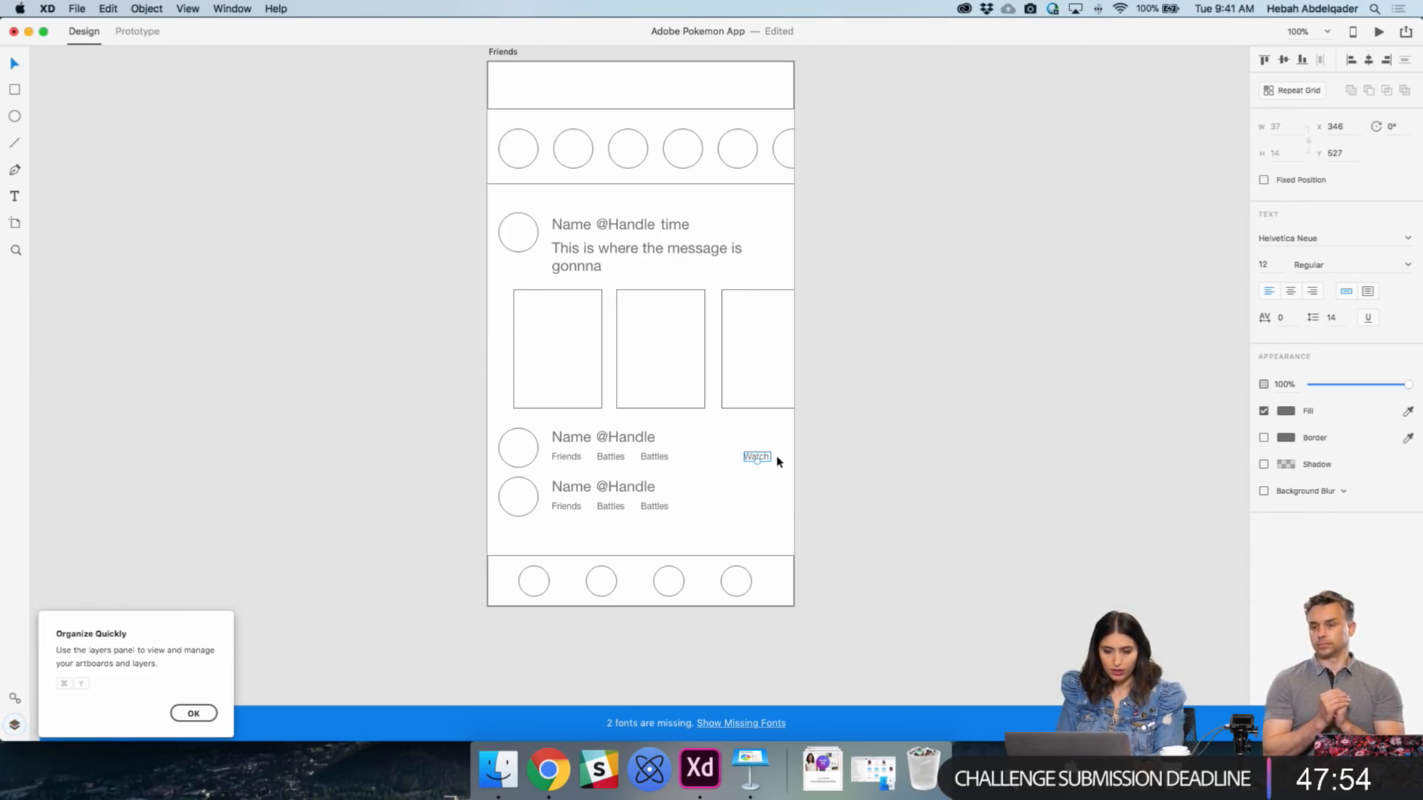
{"action": "left_click_drag", "start_coordinate": [765, 461], "coordinate": [762, 510]}
{"action": "left_click", "coordinate": [864, 498]}
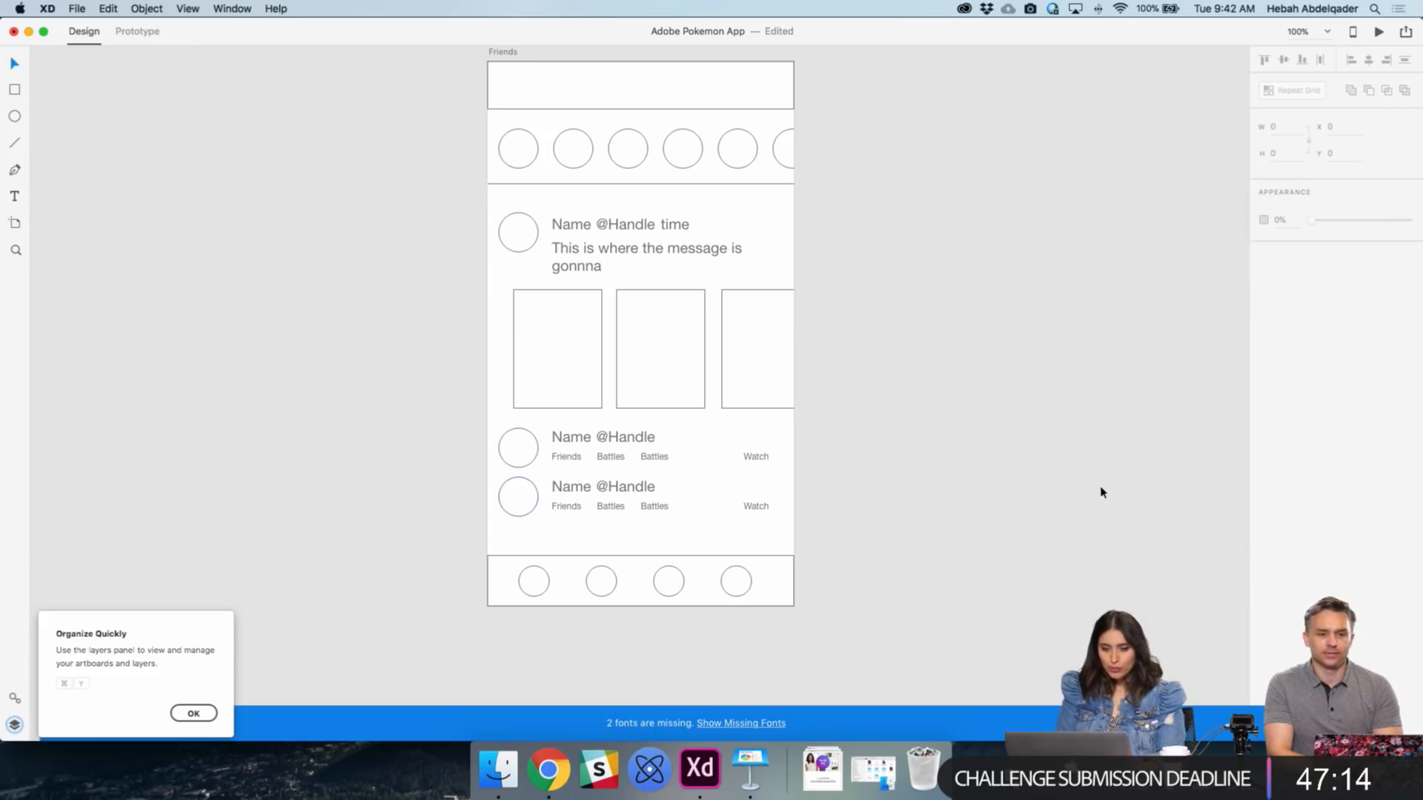
- Duplicate the Friends artboard to its right and delete everything between the copy's header and bottom navigation
{"action": "scroll", "coordinate": [1102, 492], "scroll_direction": "right", "scroll_amount": 5}
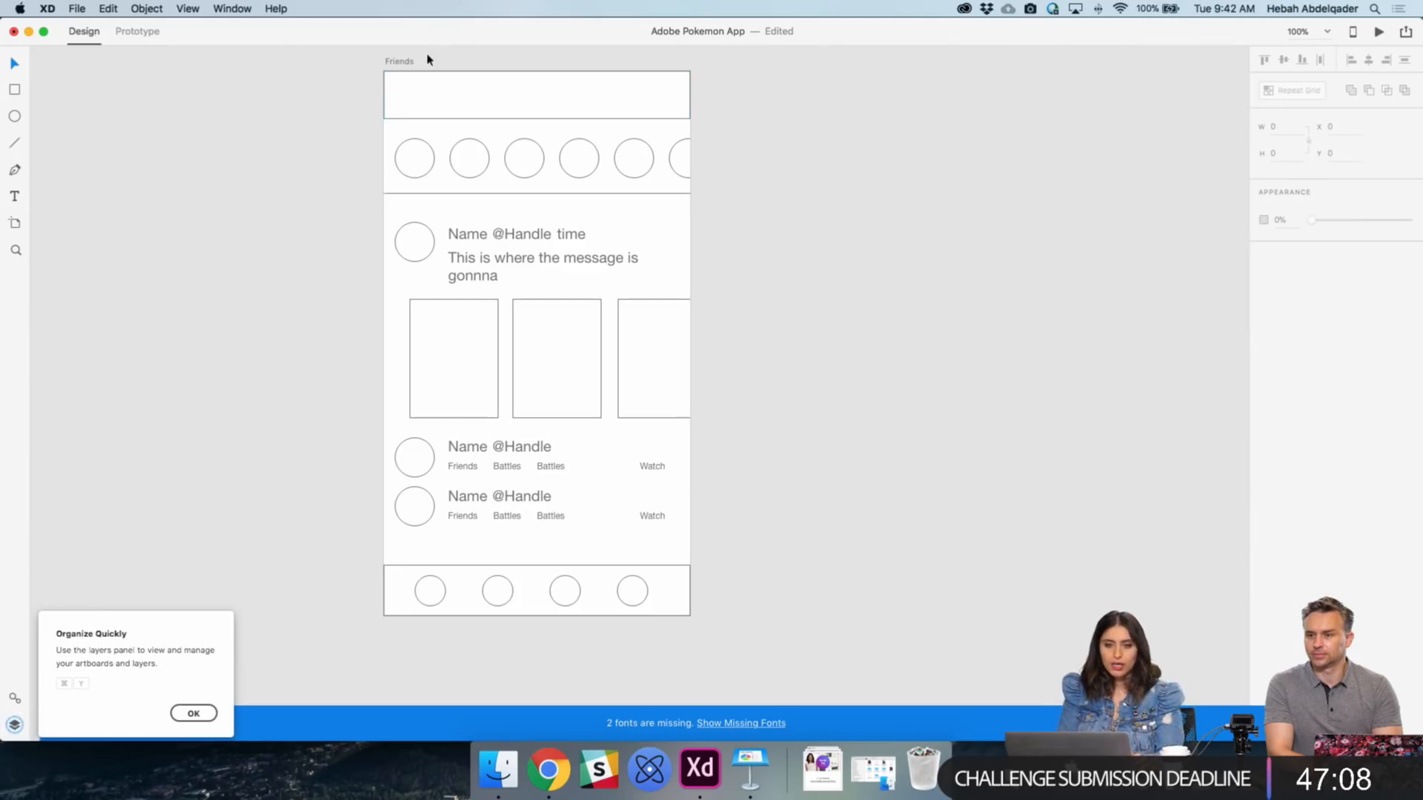
{"action": "left_click_drag", "start_coordinate": [398, 61], "coordinate": [735, 121]}
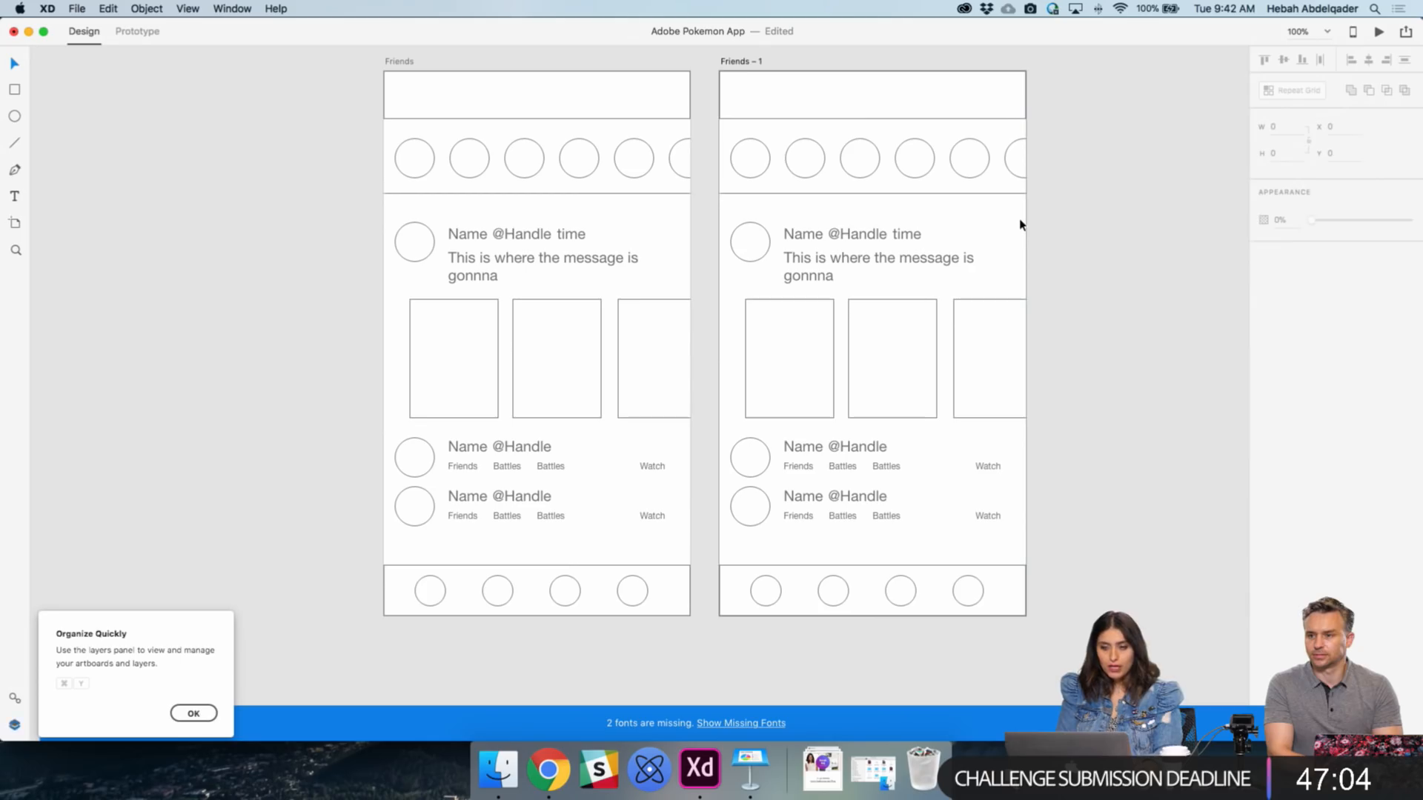
{"action": "left_click", "coordinate": [1099, 279]}
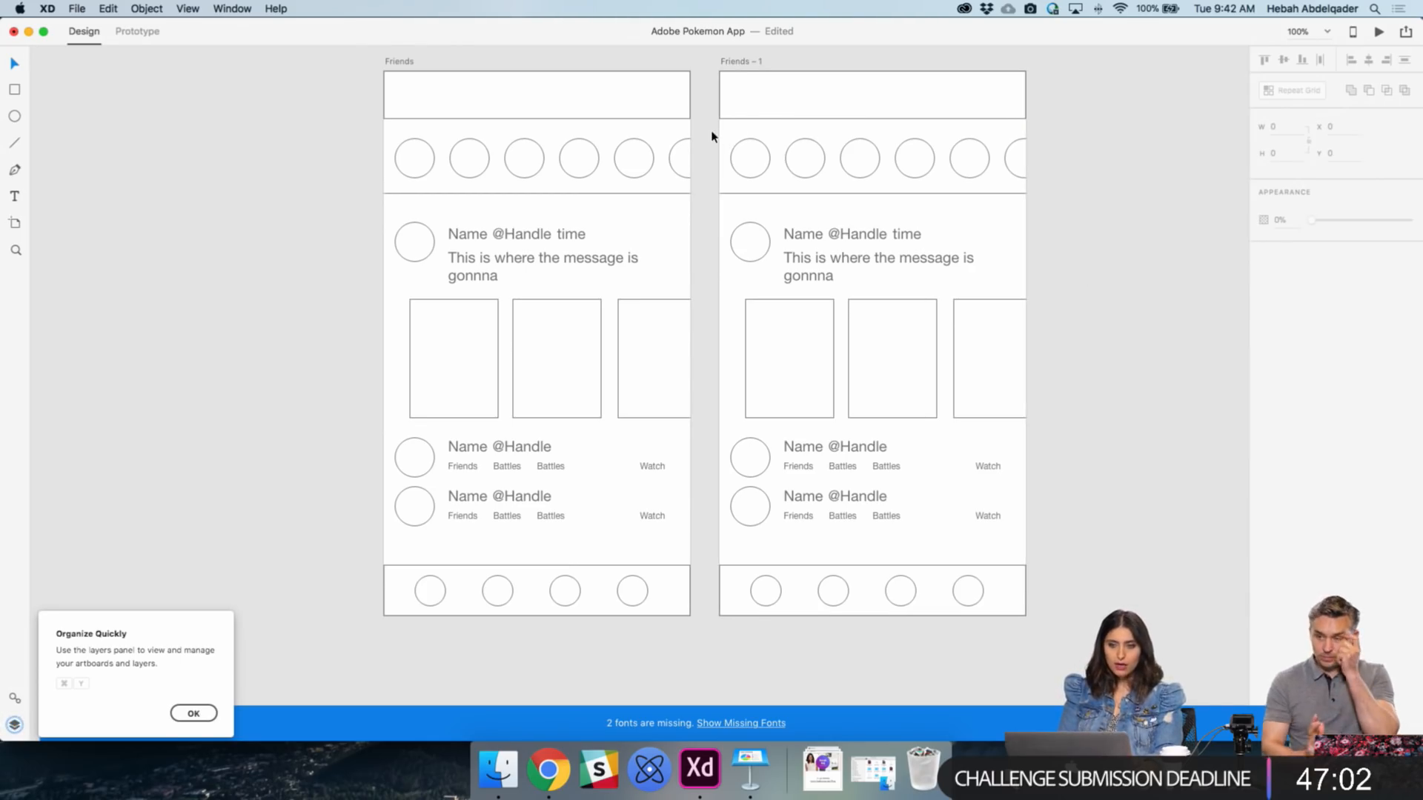
{"action": "left_click_drag", "start_coordinate": [716, 134], "coordinate": [1030, 543]}
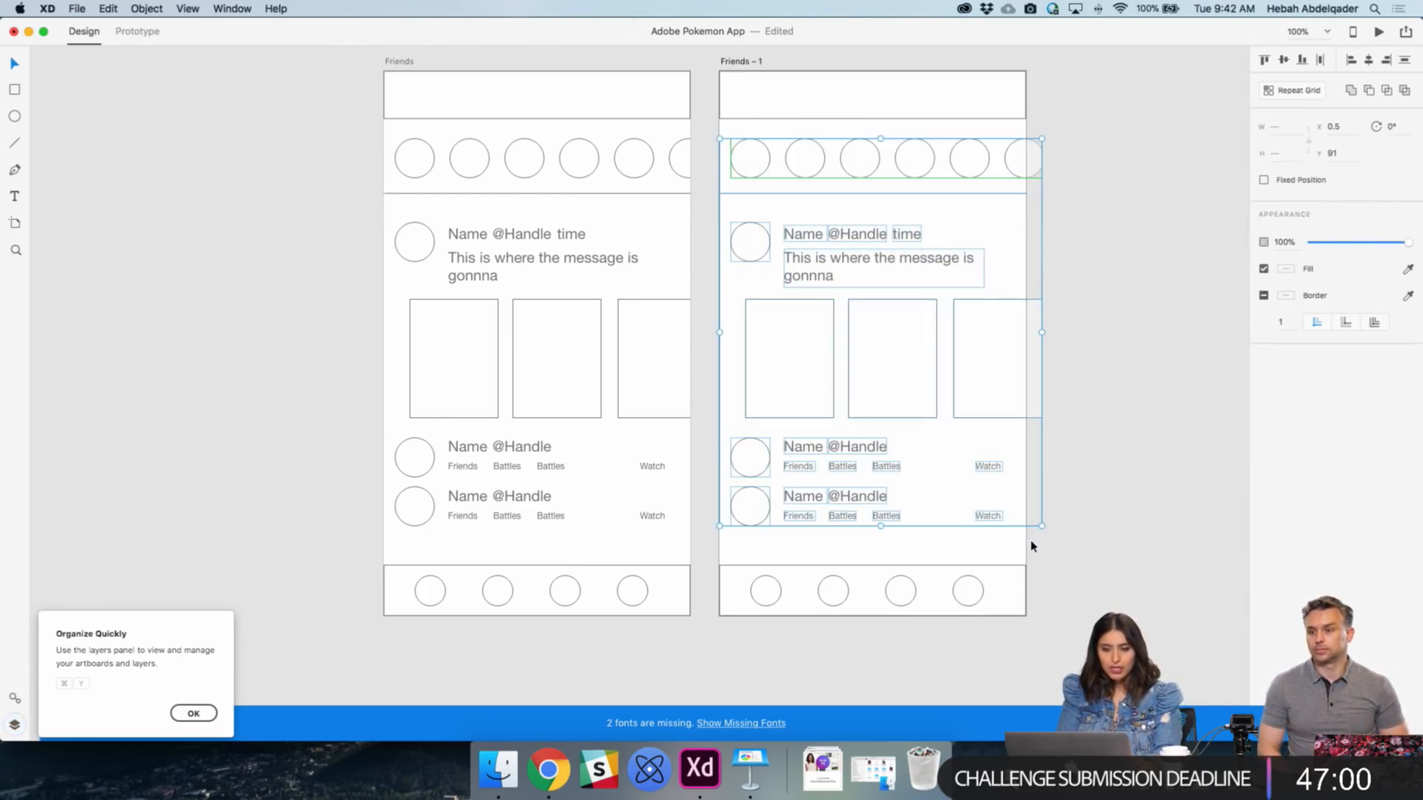
{"action": "key", "text": "Delete"}
- Draw a bar-shaped rectangle about 352 × 28 inside the new artboard's header, at about X 30, Y 25
{"action": "key", "text": "r"}
{"action": "left_click_drag", "start_coordinate": [742, 90], "coordinate": [1002, 110]}
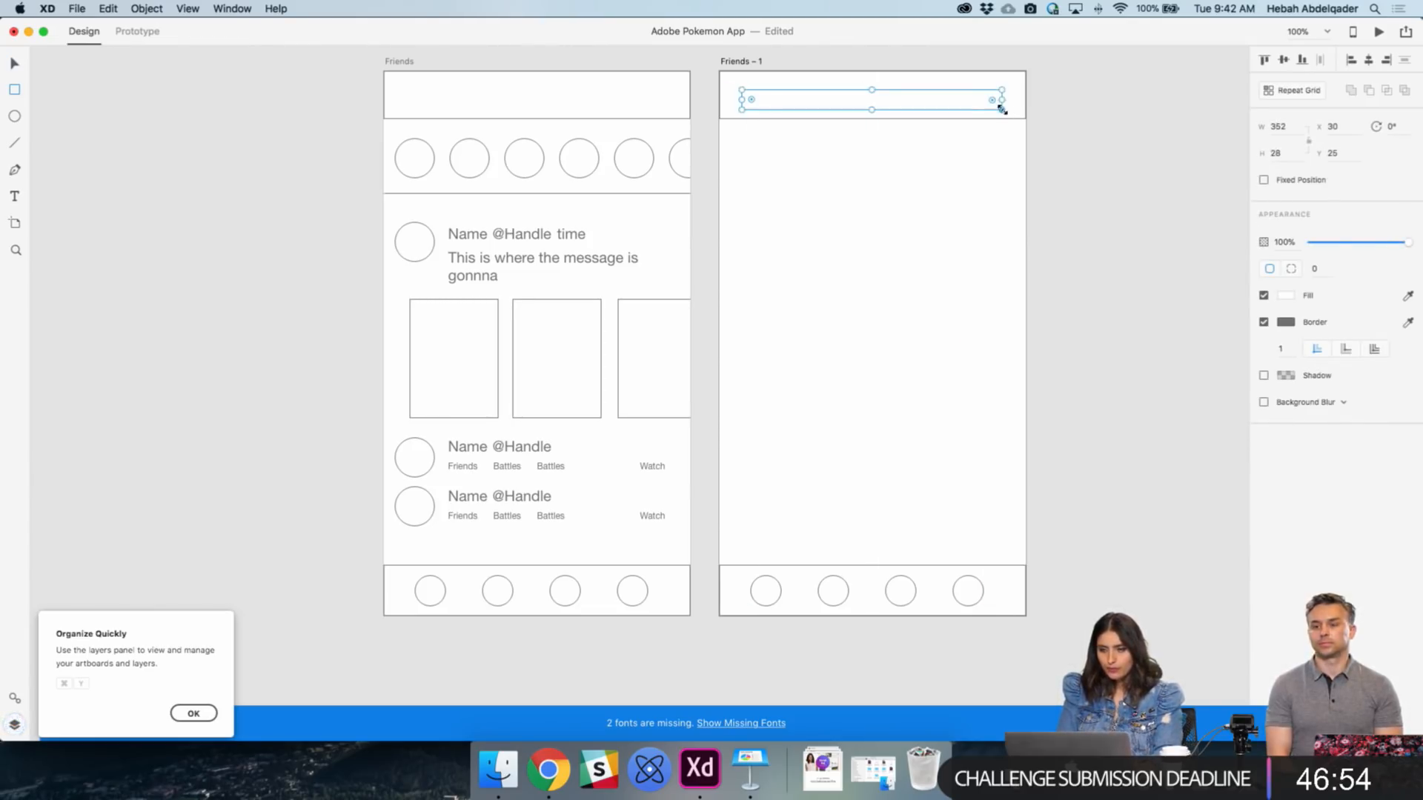
{"action": "left_click", "coordinate": [917, 124]}
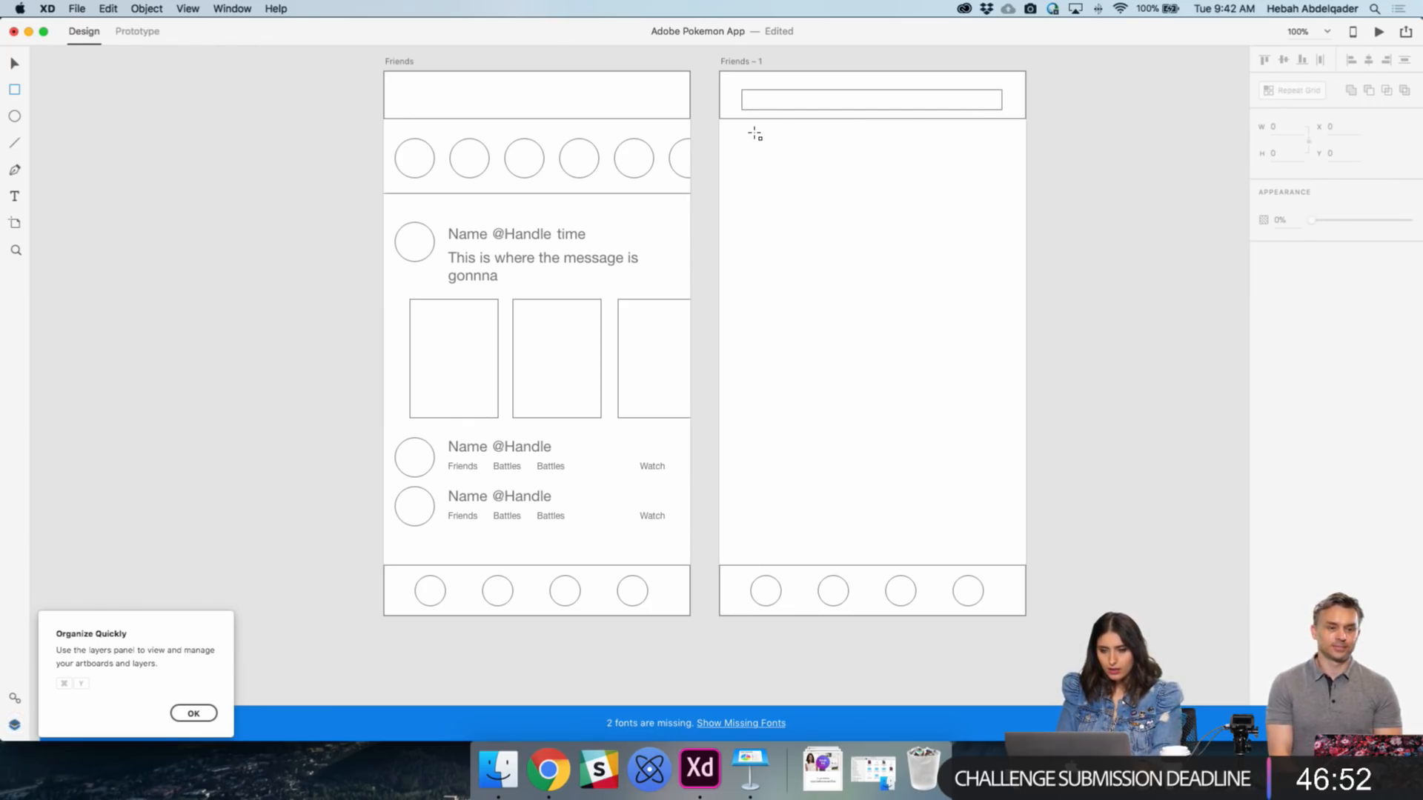
{"action": "key", "text": "t"}
{"action": "left_click", "coordinate": [795, 106]}
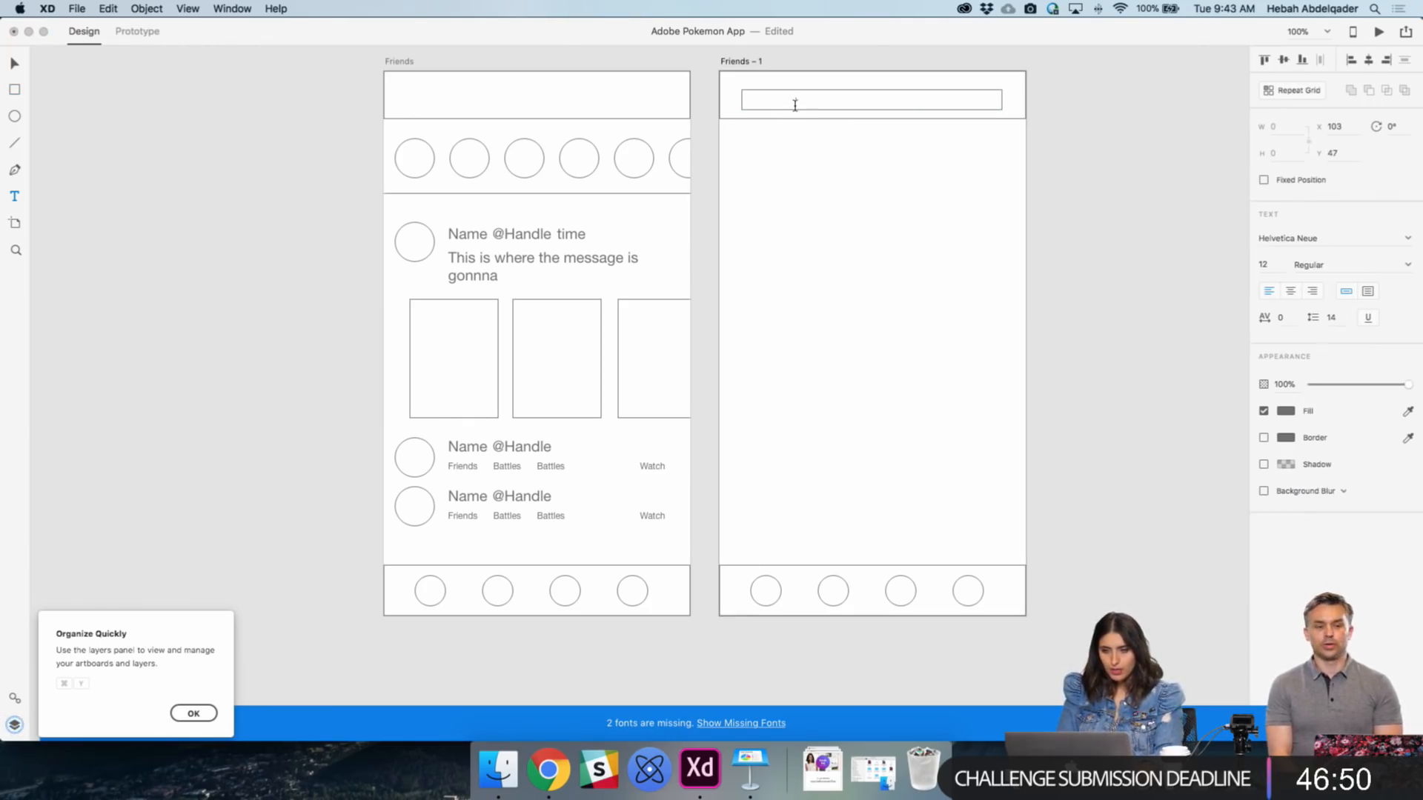
{"action": "left_click", "coordinate": [772, 152]}
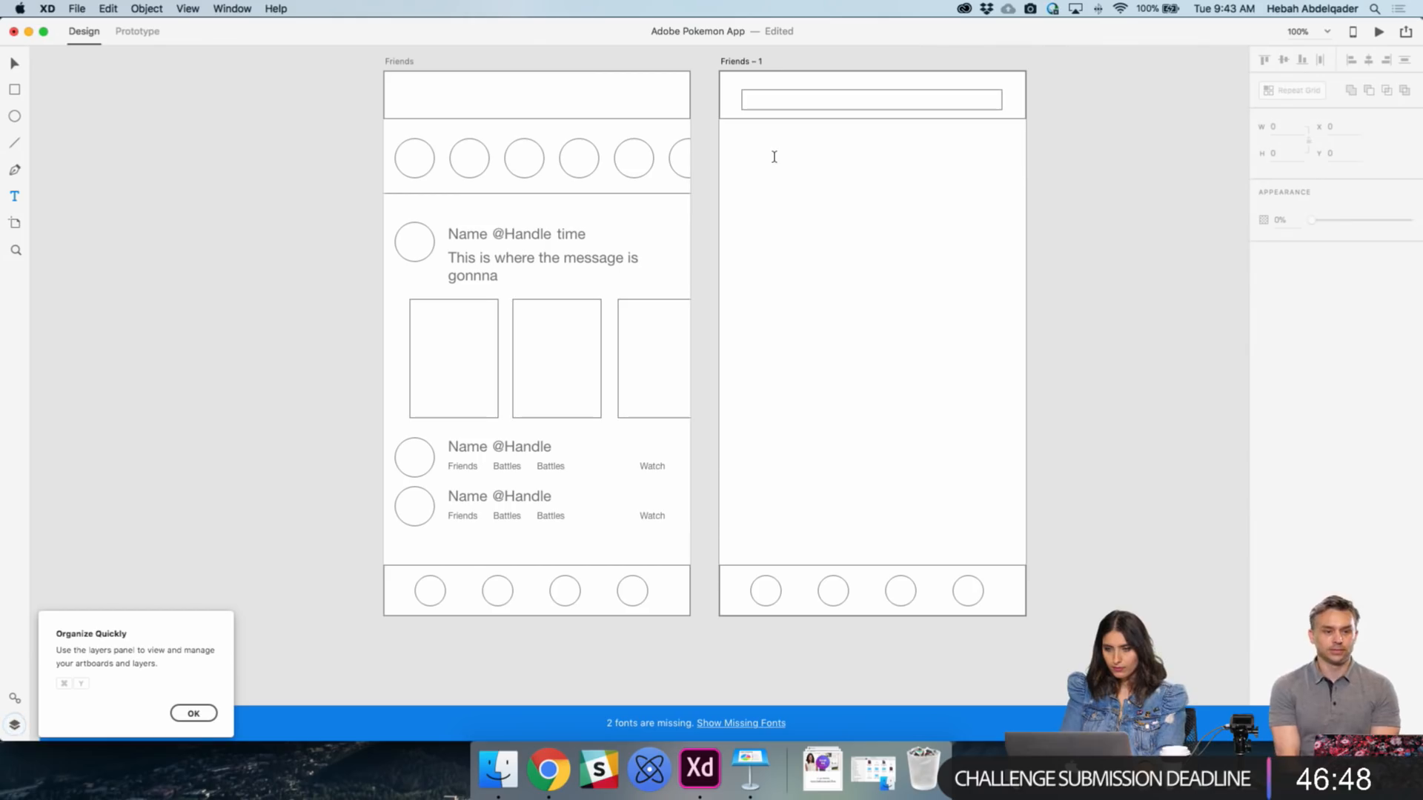
{"action": "key", "text": "r"}
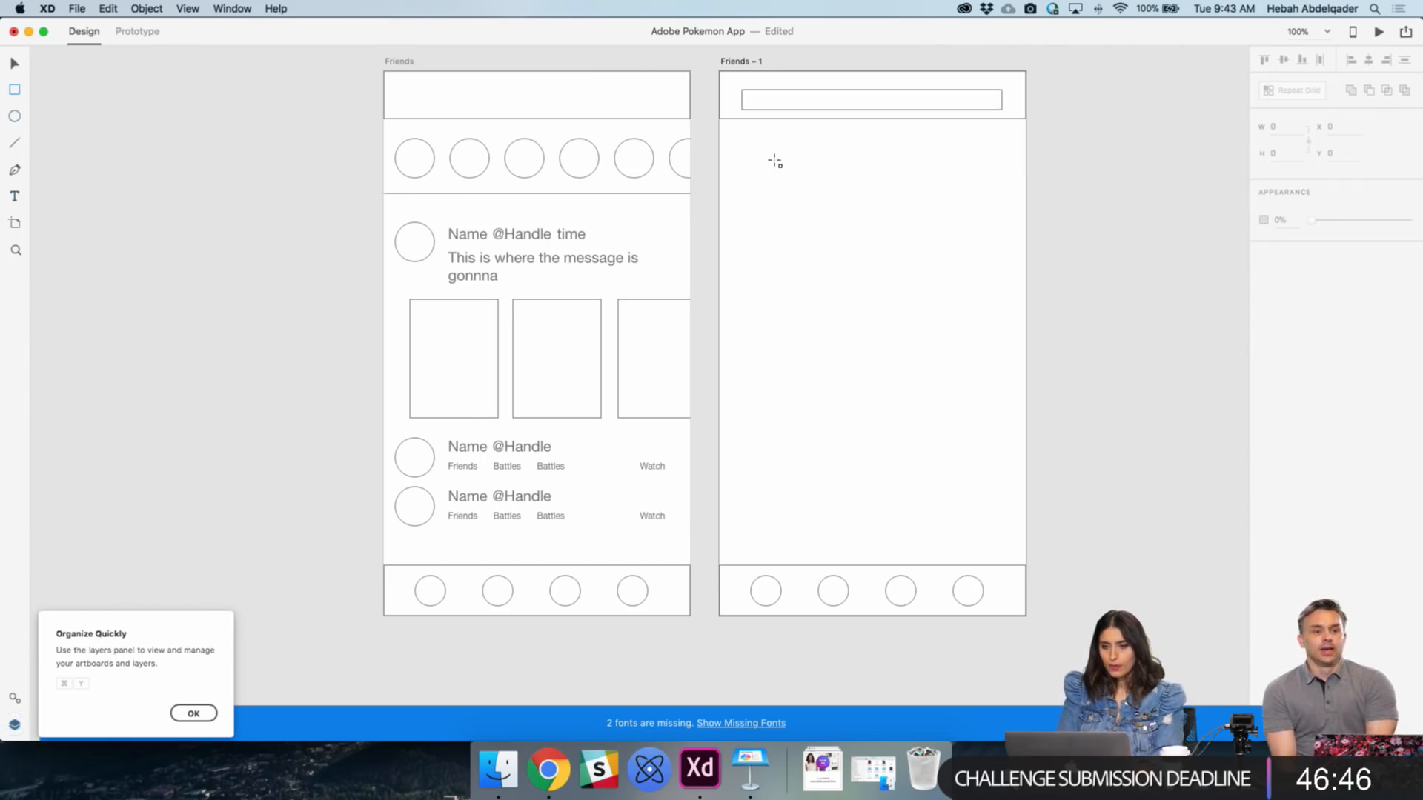
{"action": "key", "text": "z"}
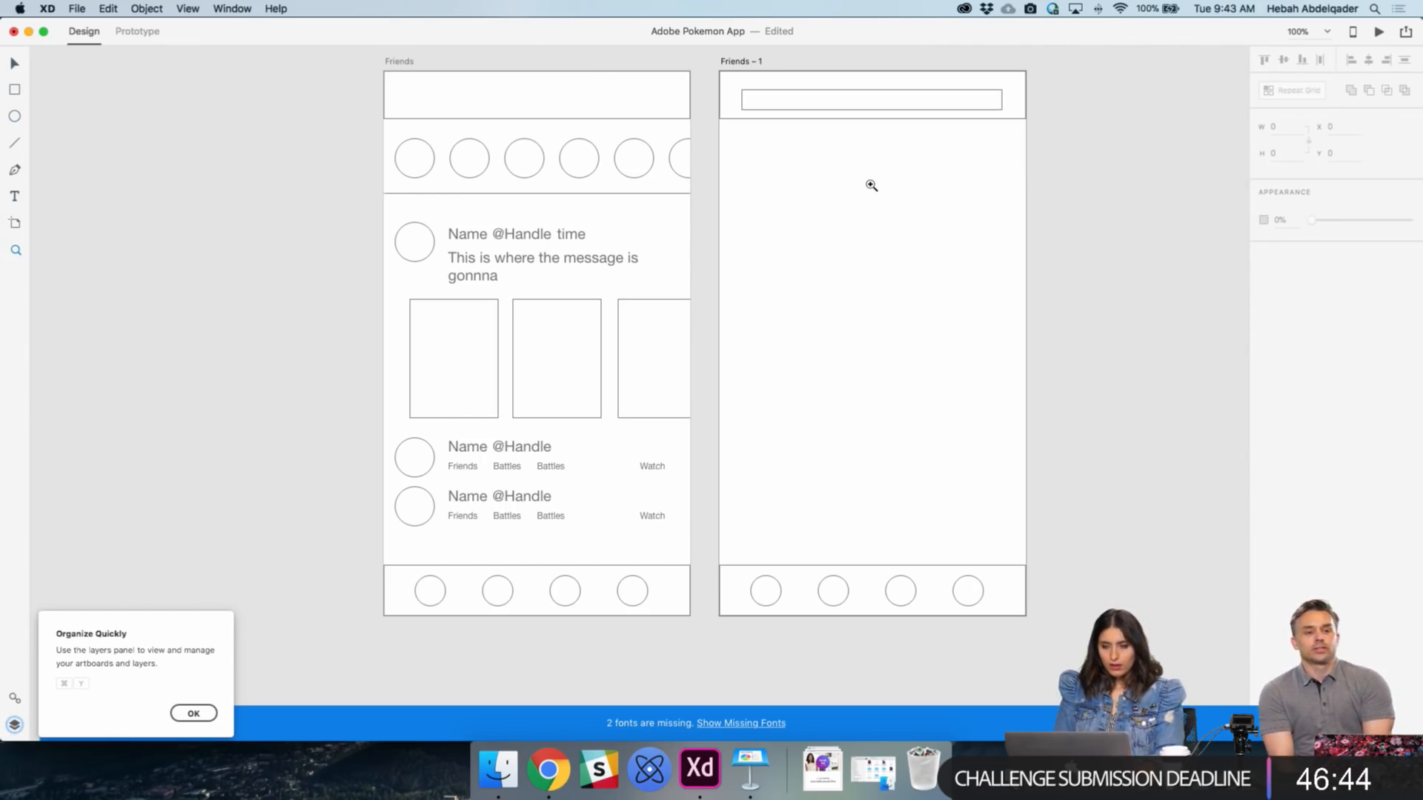
- Raise the upper edge of the search bar rectangle so it is about 40 high at Y 13
{"action": "key", "text": "v"}
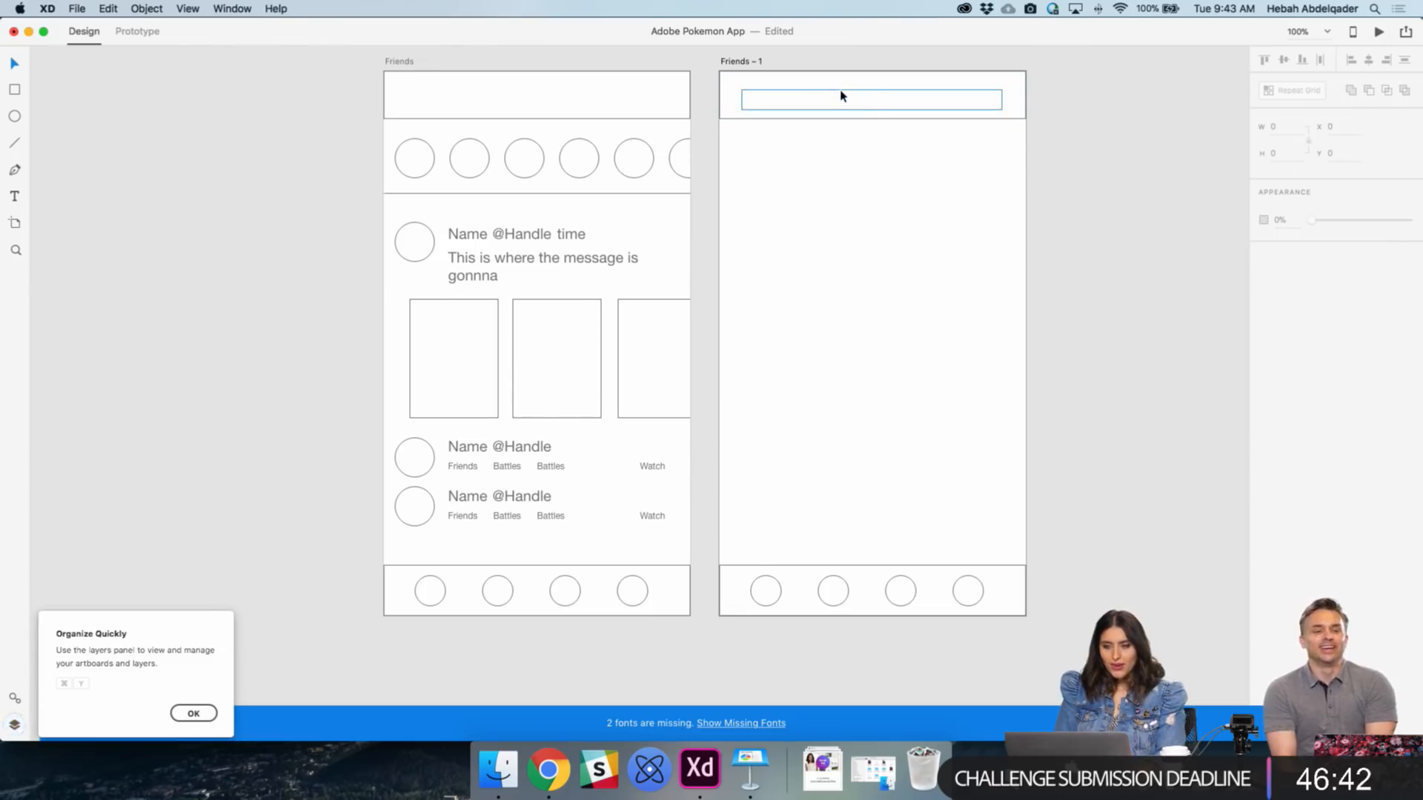
{"action": "left_click", "coordinate": [842, 92]}
{"action": "left_click_drag", "start_coordinate": [873, 90], "coordinate": [873, 81]}
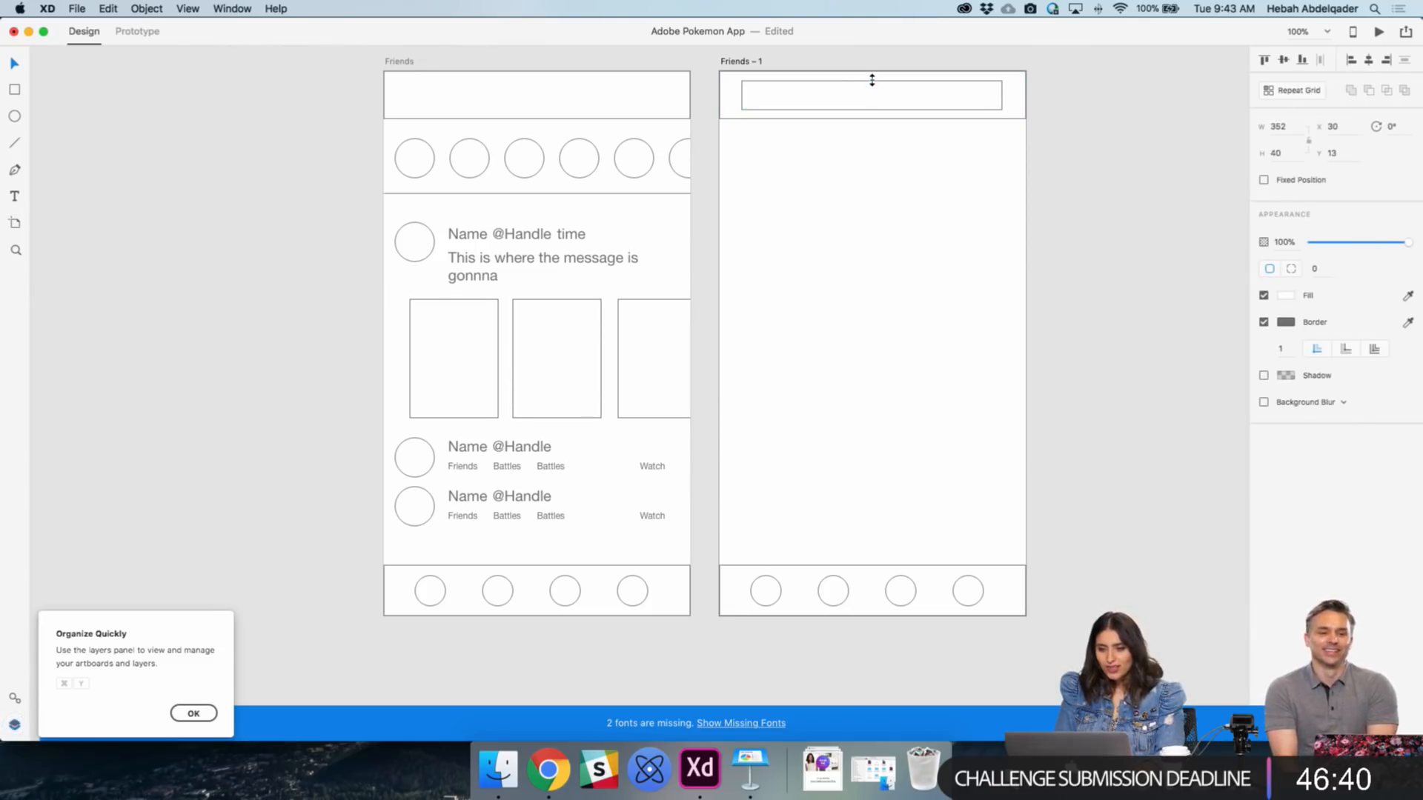
{"action": "left_click", "coordinate": [862, 141]}
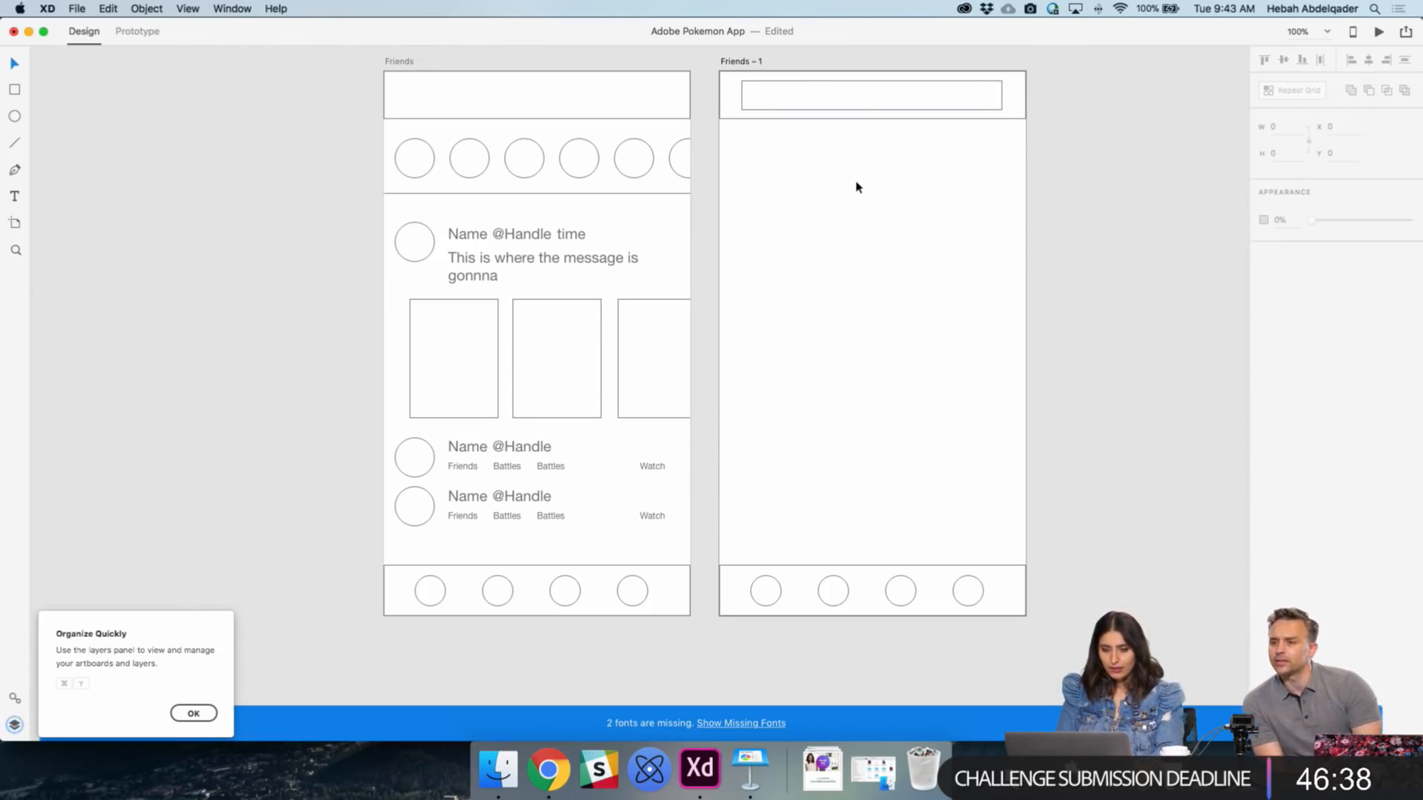
- Add a "Search" text label and place it inside the header bar near its left end
{"action": "key", "text": "t"}
{"action": "left_click", "coordinate": [812, 229]}
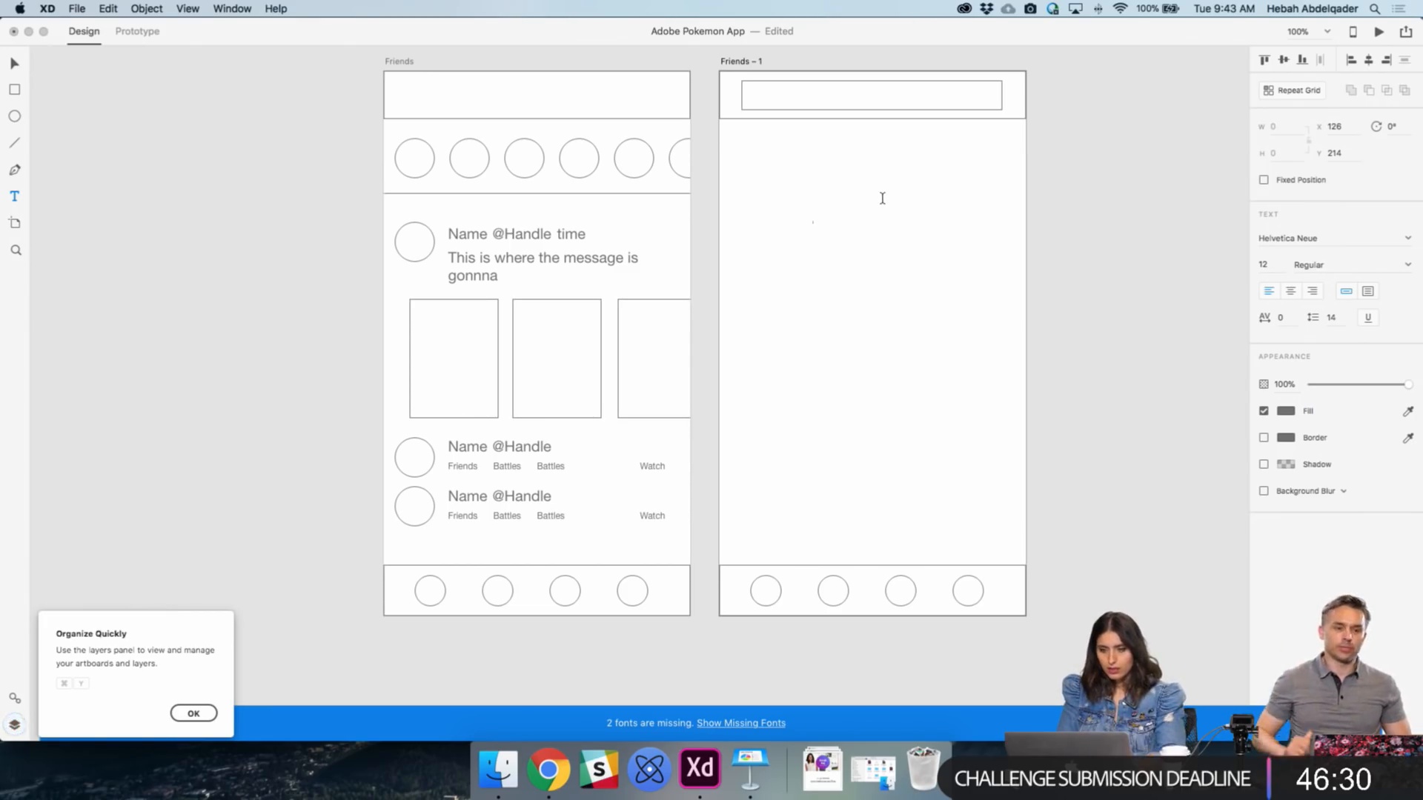
{"action": "type", "text": "Search"}
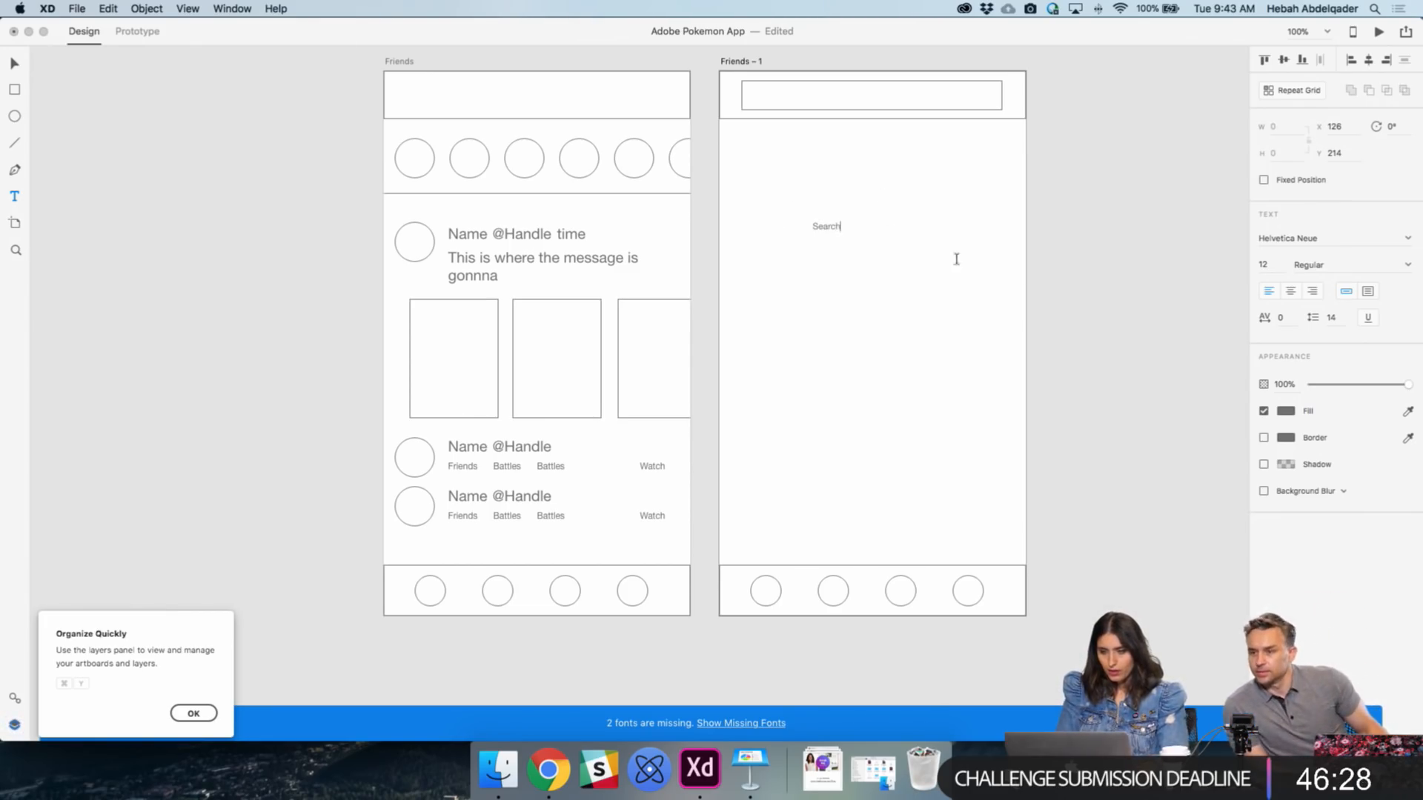
{"action": "key", "text": "Escape"}
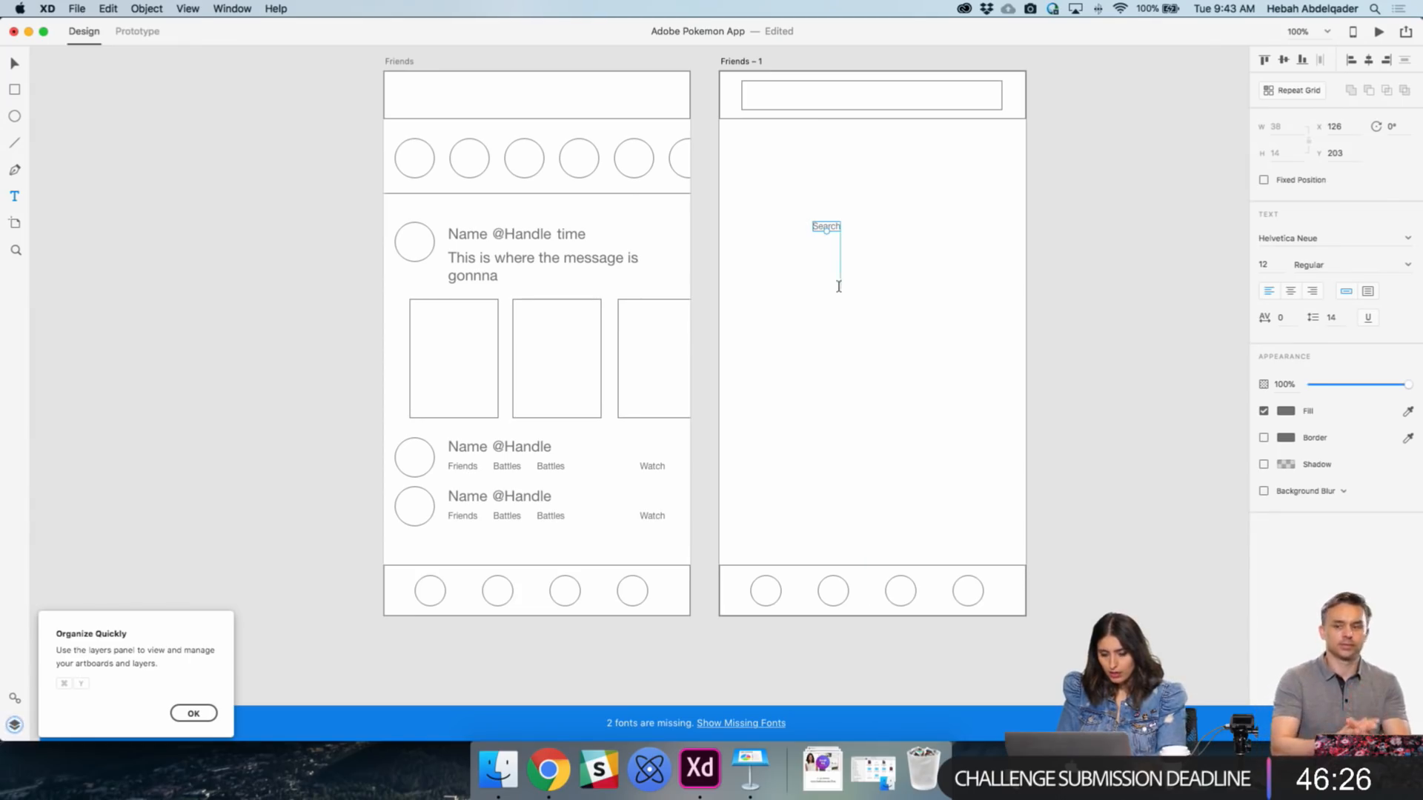
{"action": "left_click_drag", "start_coordinate": [837, 231], "coordinate": [784, 101]}
{"action": "left_click", "coordinate": [878, 246]}
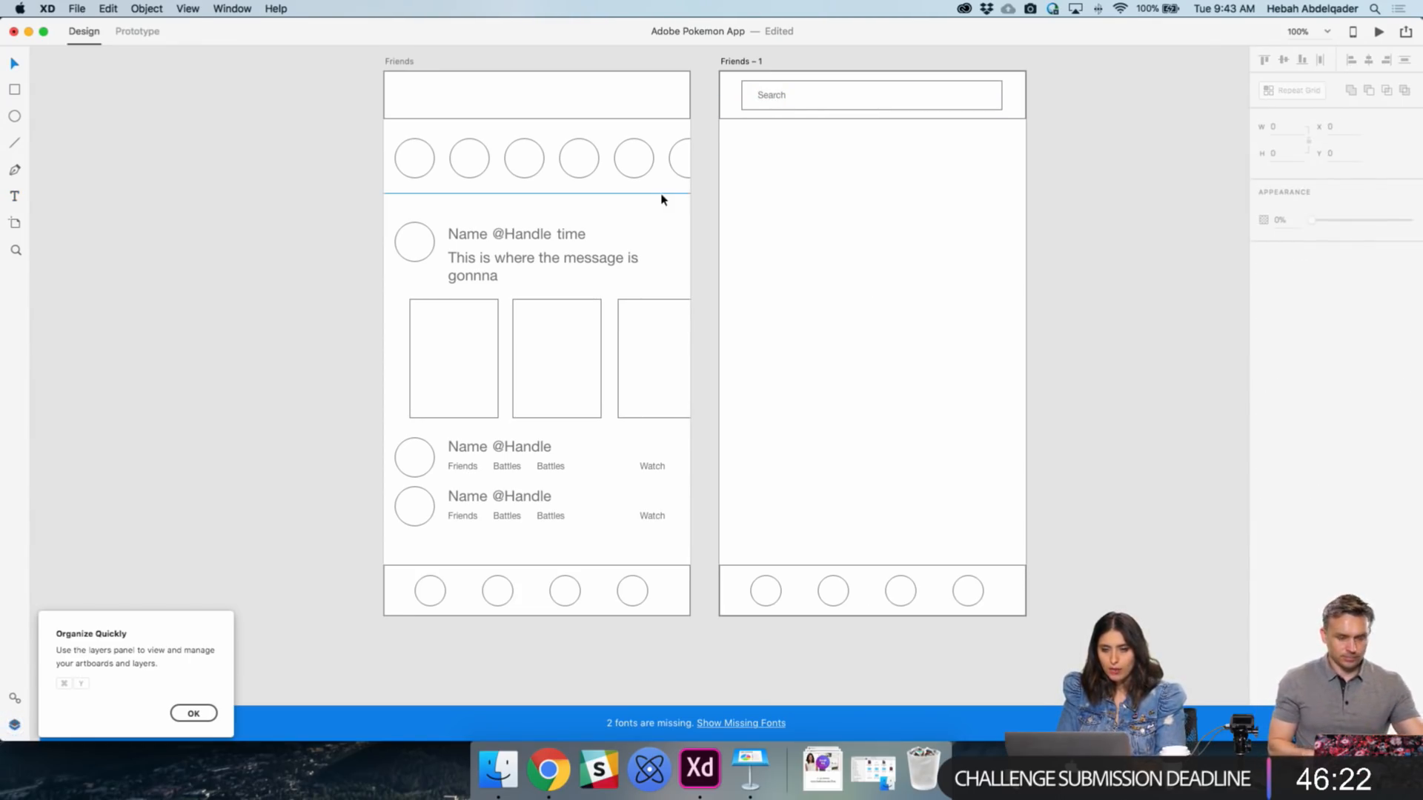
- Duplicate the header rectangle directly beneath itself to form a second strip on the new artboard
{"action": "left_click", "coordinate": [764, 117]}
{"action": "left_click_drag", "start_coordinate": [765, 120], "coordinate": [763, 167]}
{"action": "left_click", "coordinate": [1112, 242]}
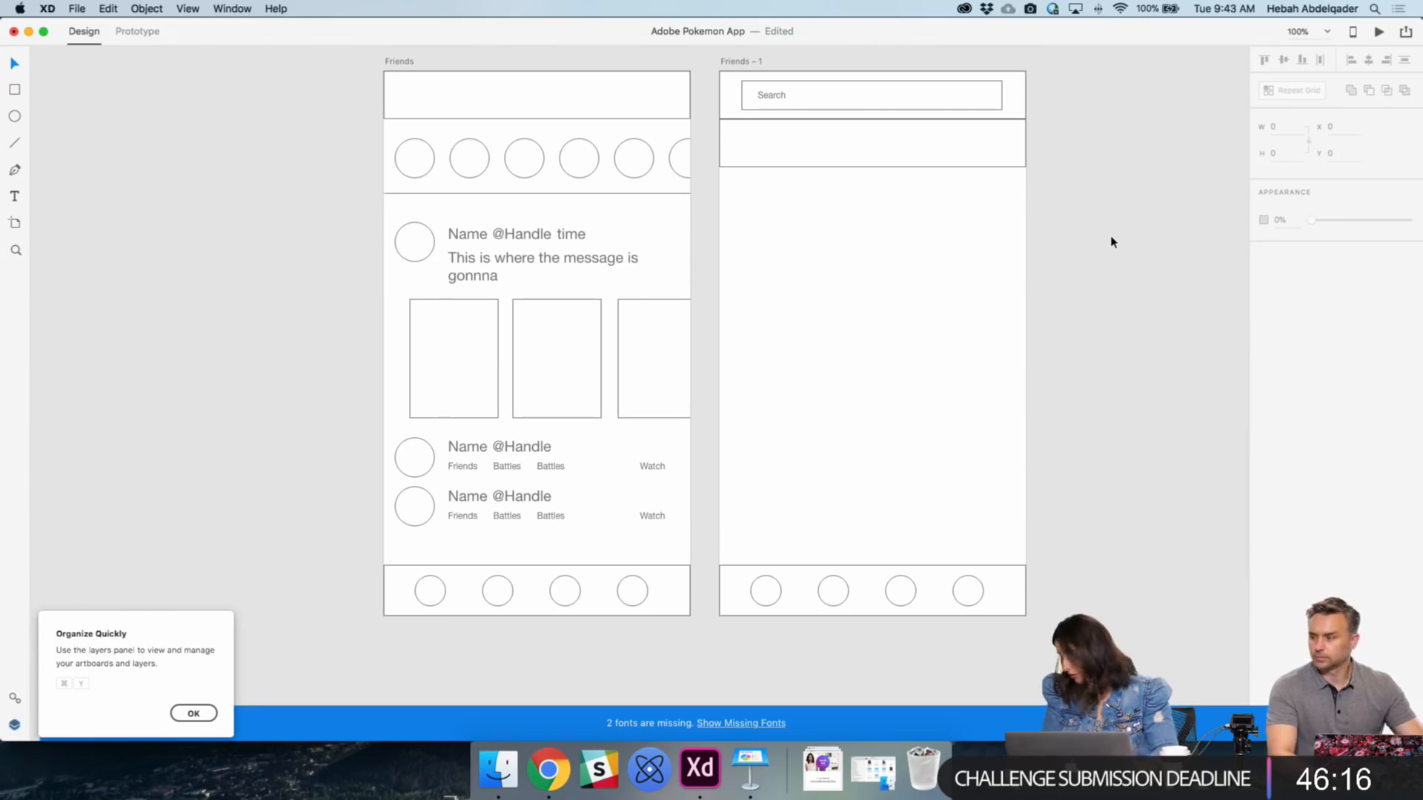
- Copy the Search label into the second strip, directly below the original, and change it to "Friends"
{"action": "left_click_drag", "start_coordinate": [782, 99], "coordinate": [771, 146]}
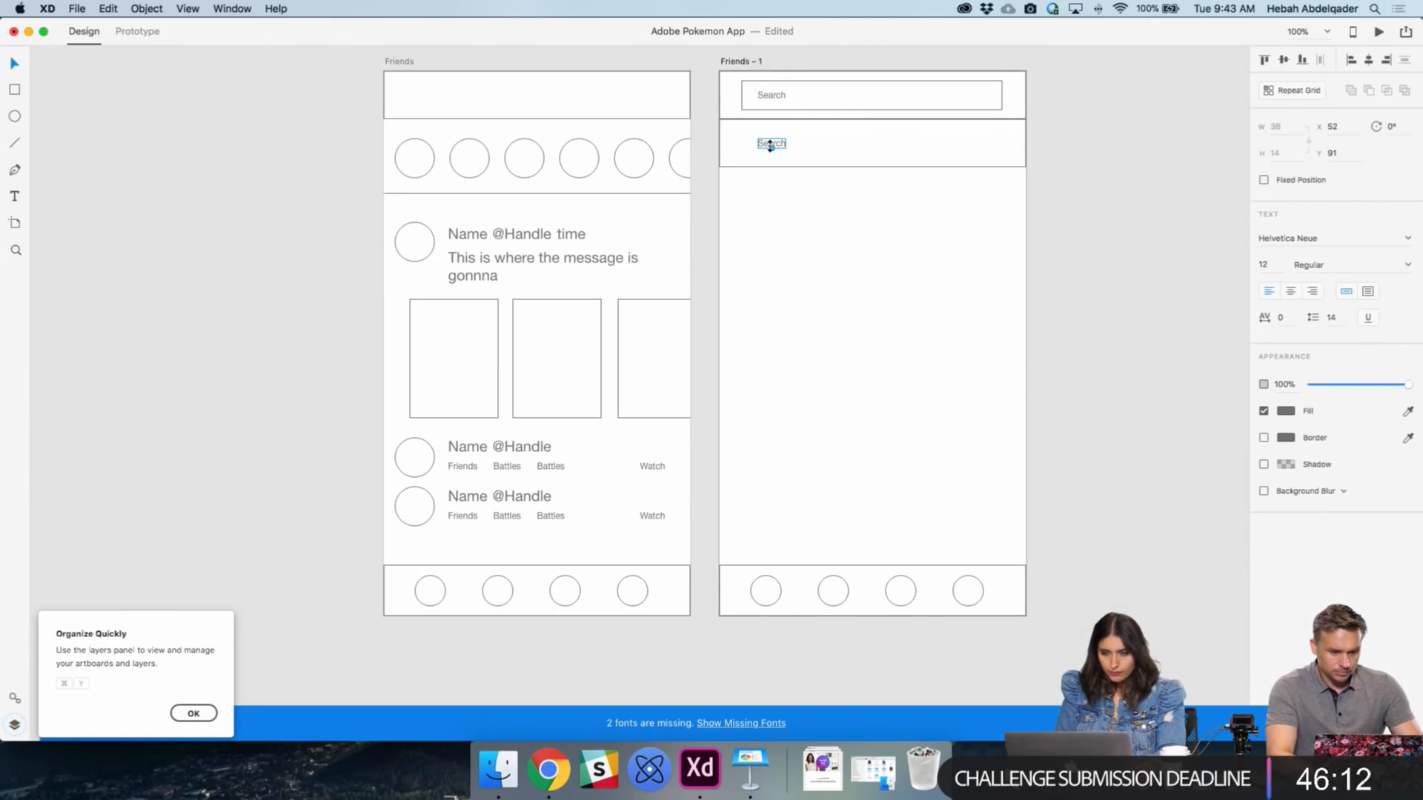
{"action": "double_click", "coordinate": [765, 144]}
{"action": "type", "text": "Friends"}
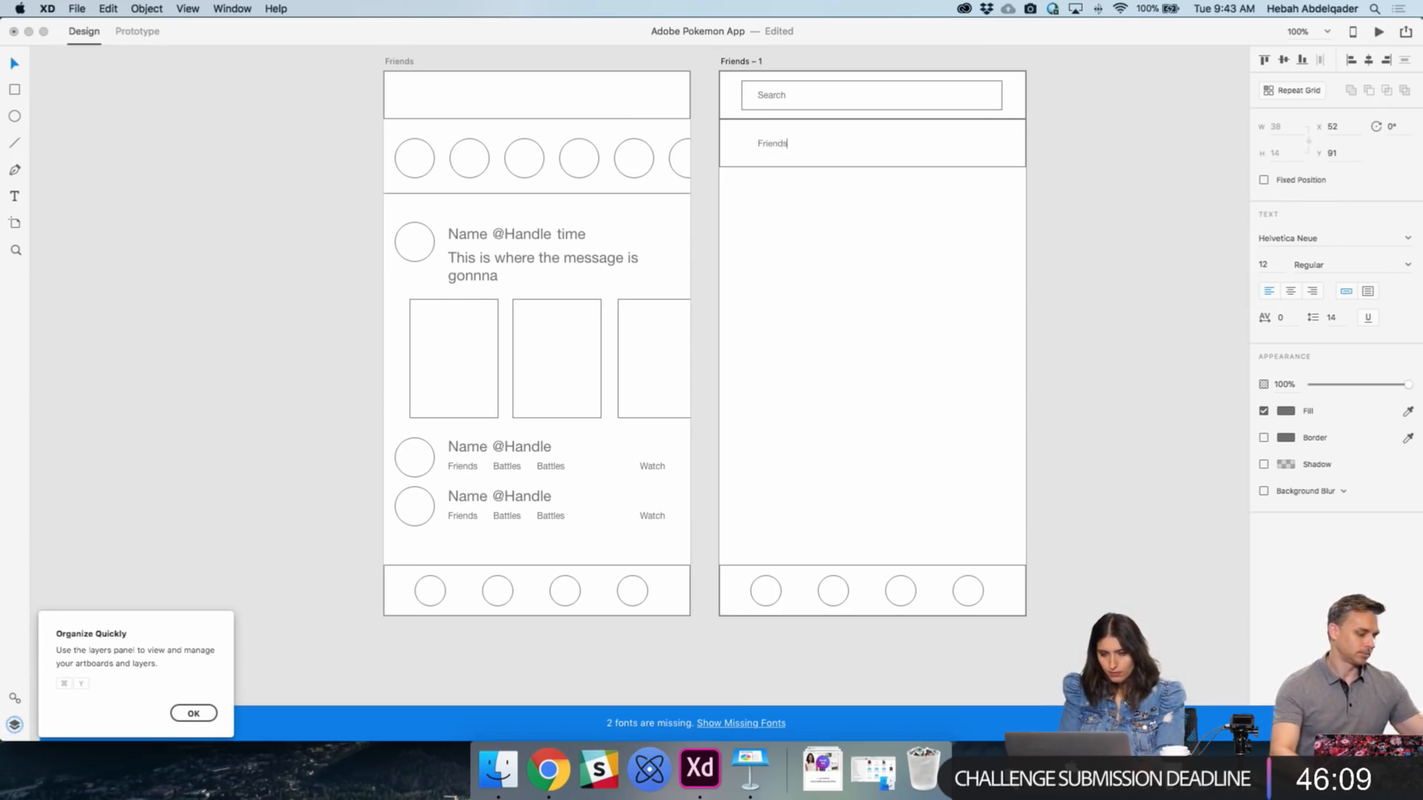
{"action": "left_click", "coordinate": [1176, 299]}
- Duplicate the strip's Friends label to its right and change the copy to "Pokedex"
{"action": "left_click_drag", "start_coordinate": [784, 147], "coordinate": [835, 146]}
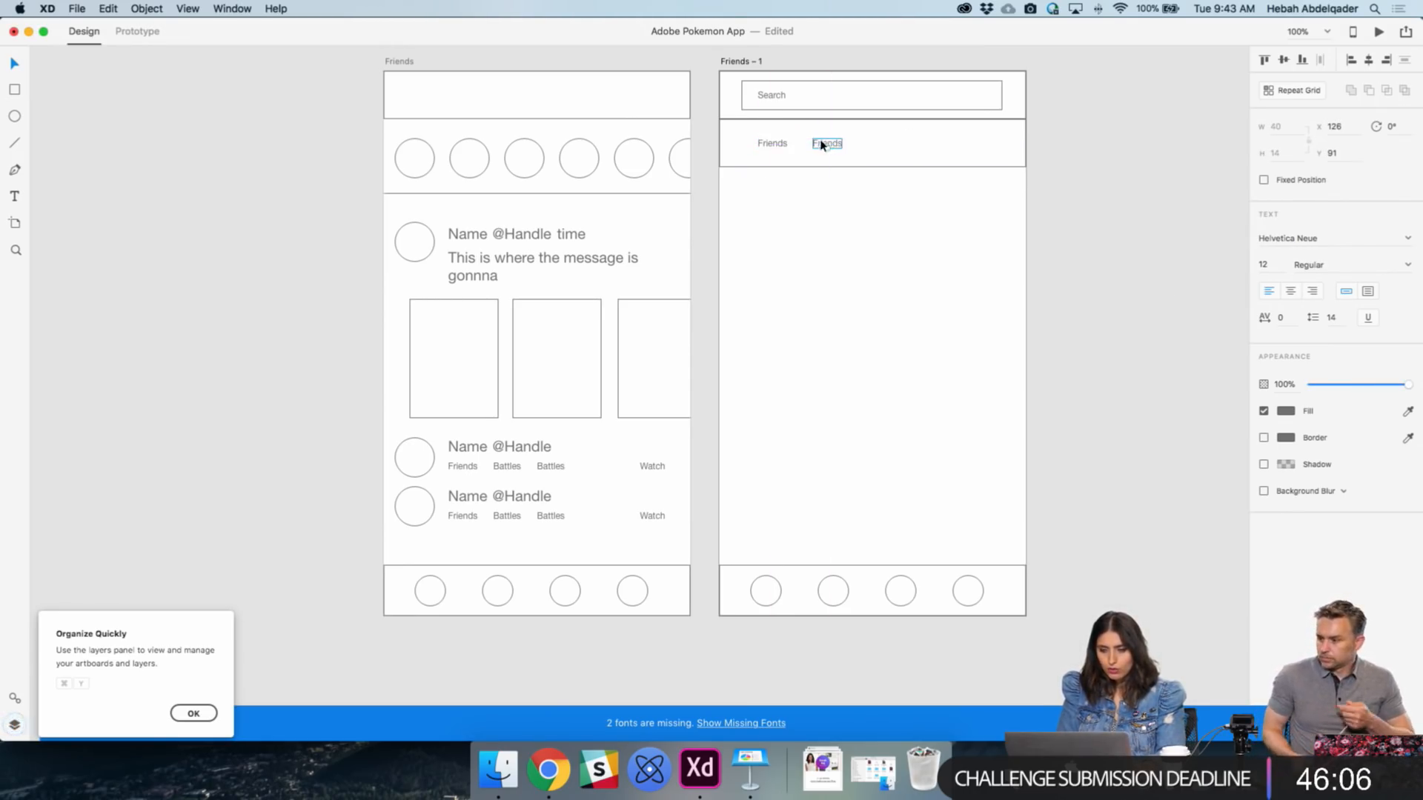
{"action": "double_click", "coordinate": [835, 146]}
{"action": "type", "text": "P"}
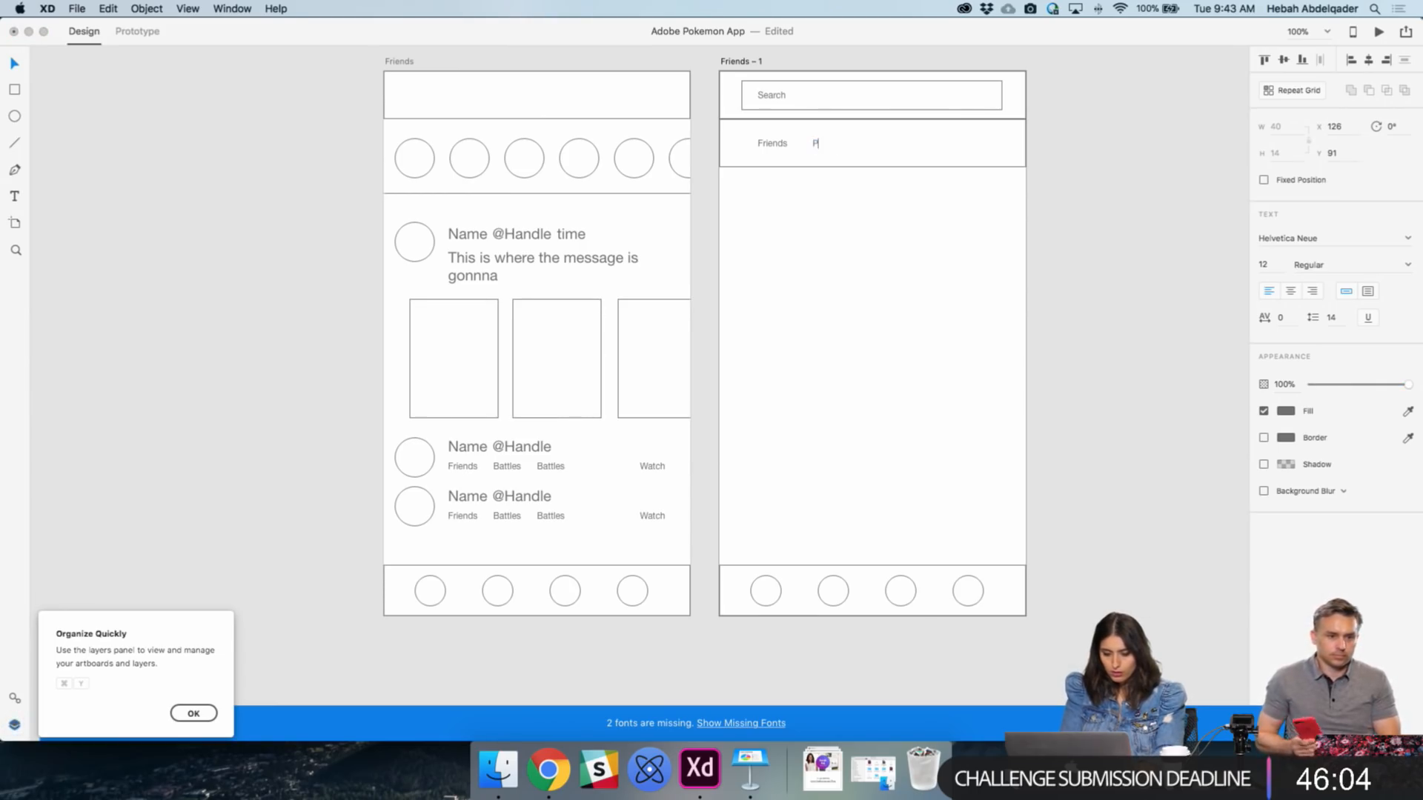
{"action": "type", "text": "okedex"}
{"action": "key", "text": "Escape"}
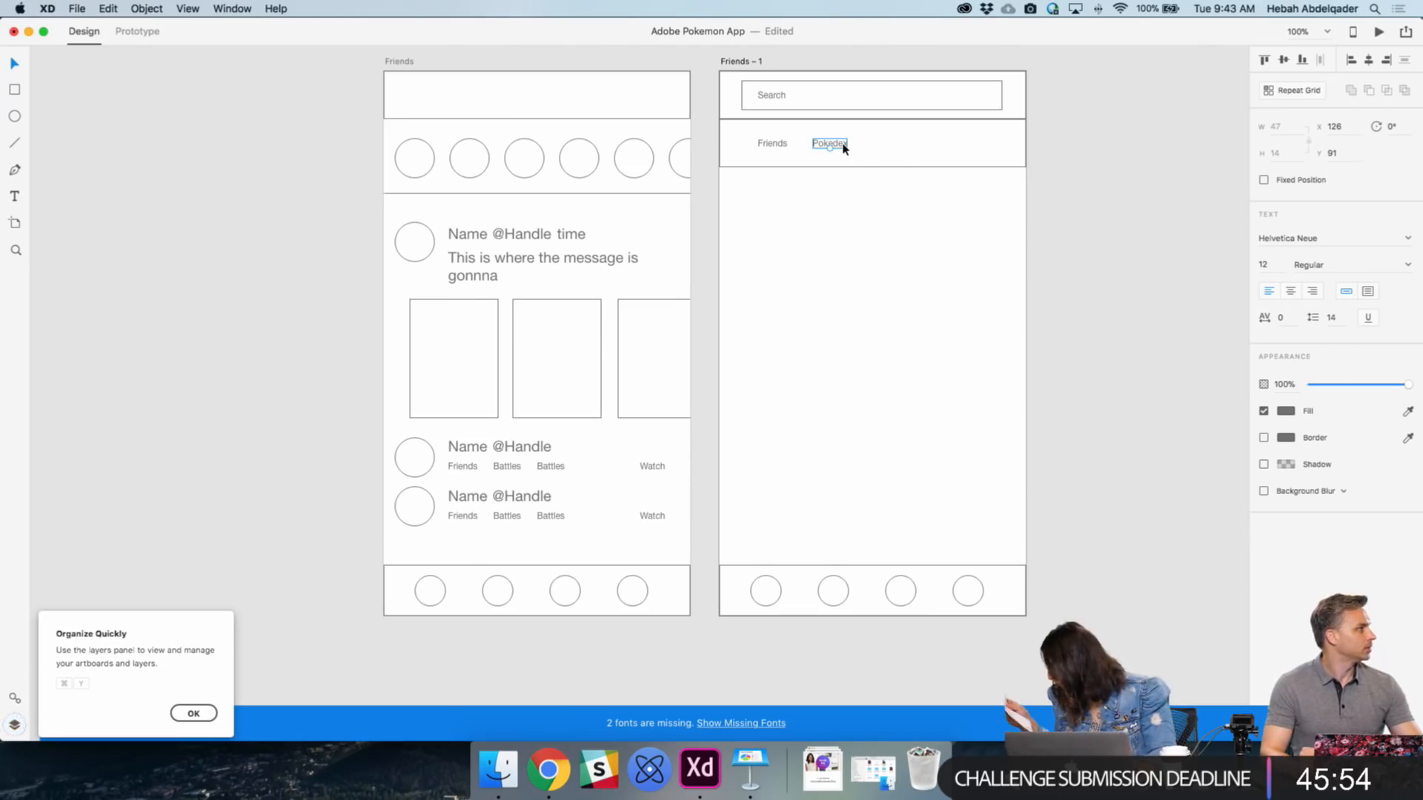
- Duplicate the Pokedex label to its right and change the copy to "Trade"
{"action": "left_click_drag", "start_coordinate": [843, 148], "coordinate": [886, 148]}
{"action": "double_click", "coordinate": [884, 145]}
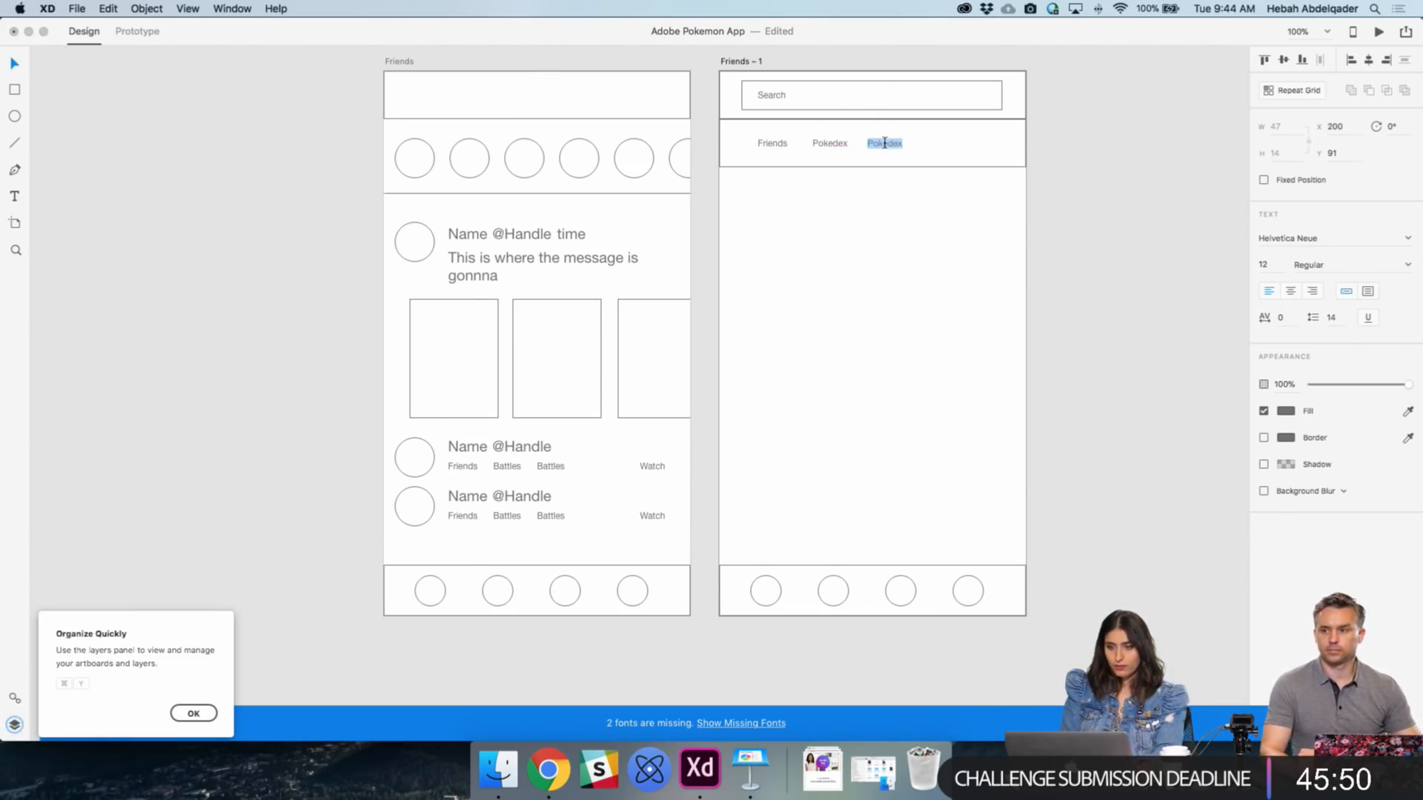
{"action": "type", "text": "B"}
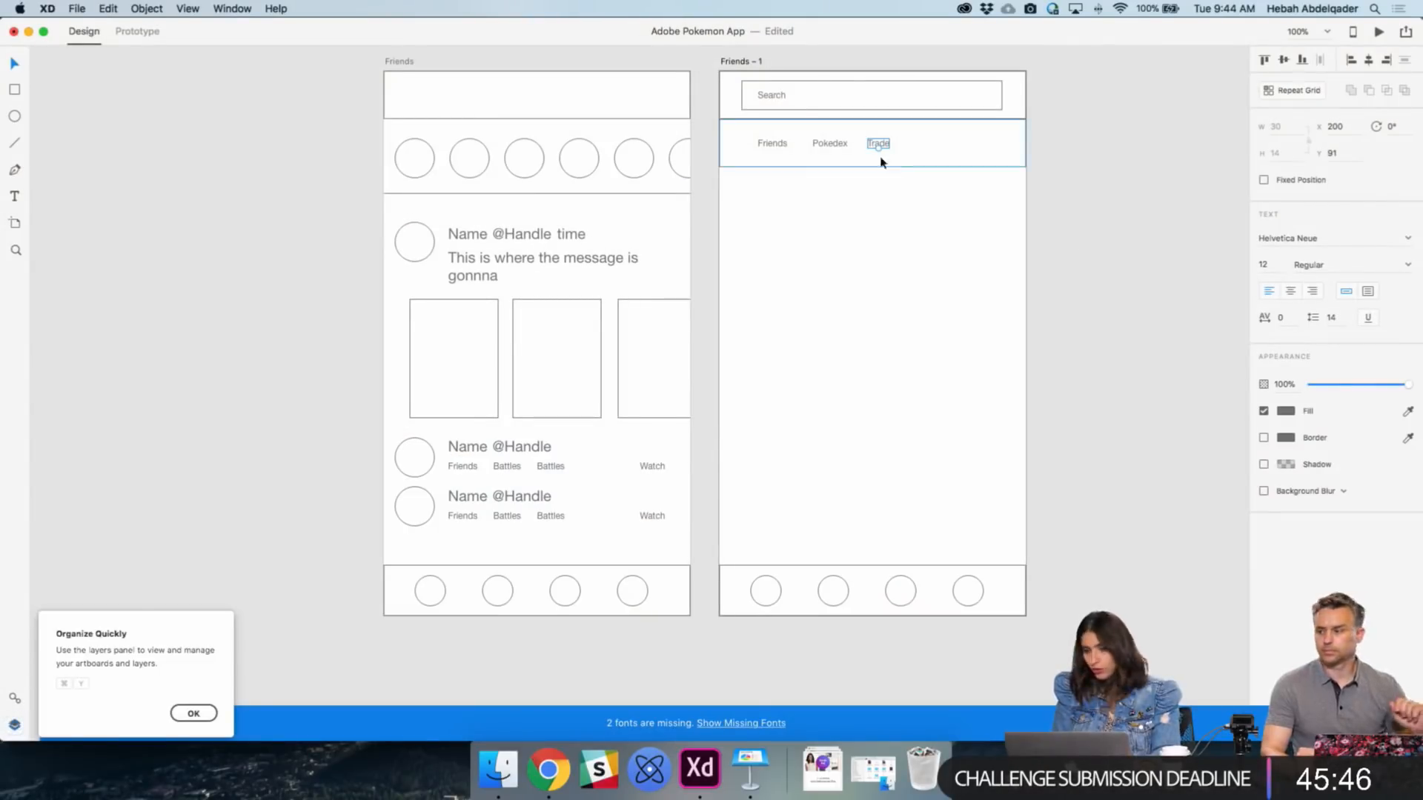
{"action": "left_click", "coordinate": [927, 152]}
- Duplicate the Trade label near the strip's right end and change the copy to "Games"
{"action": "left_click_drag", "start_coordinate": [881, 145], "coordinate": [952, 151]}
{"action": "double_click", "coordinate": [952, 148]}
{"action": "type", "text": "Ga"}
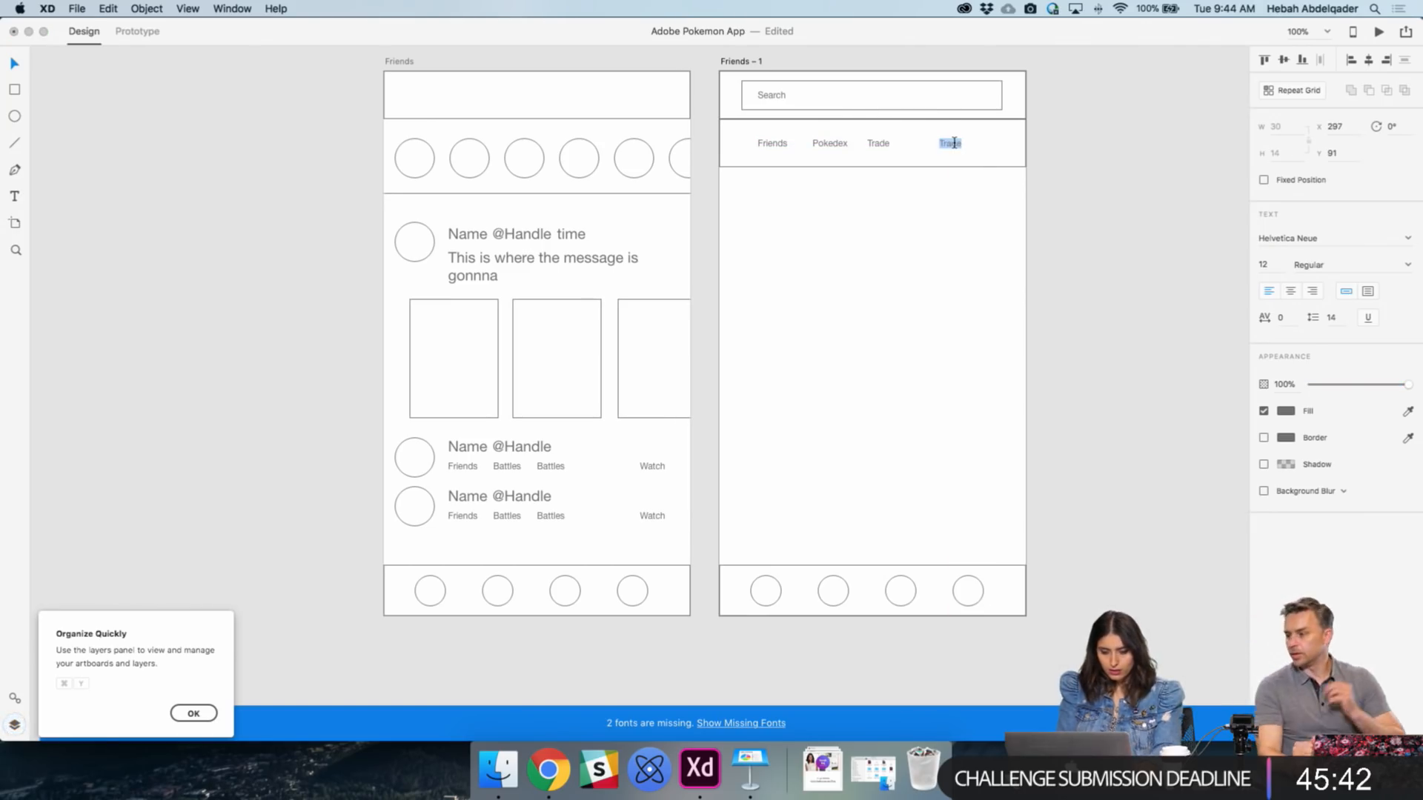
{"action": "type", "text": "mes"}
{"action": "key", "text": "Escape"}
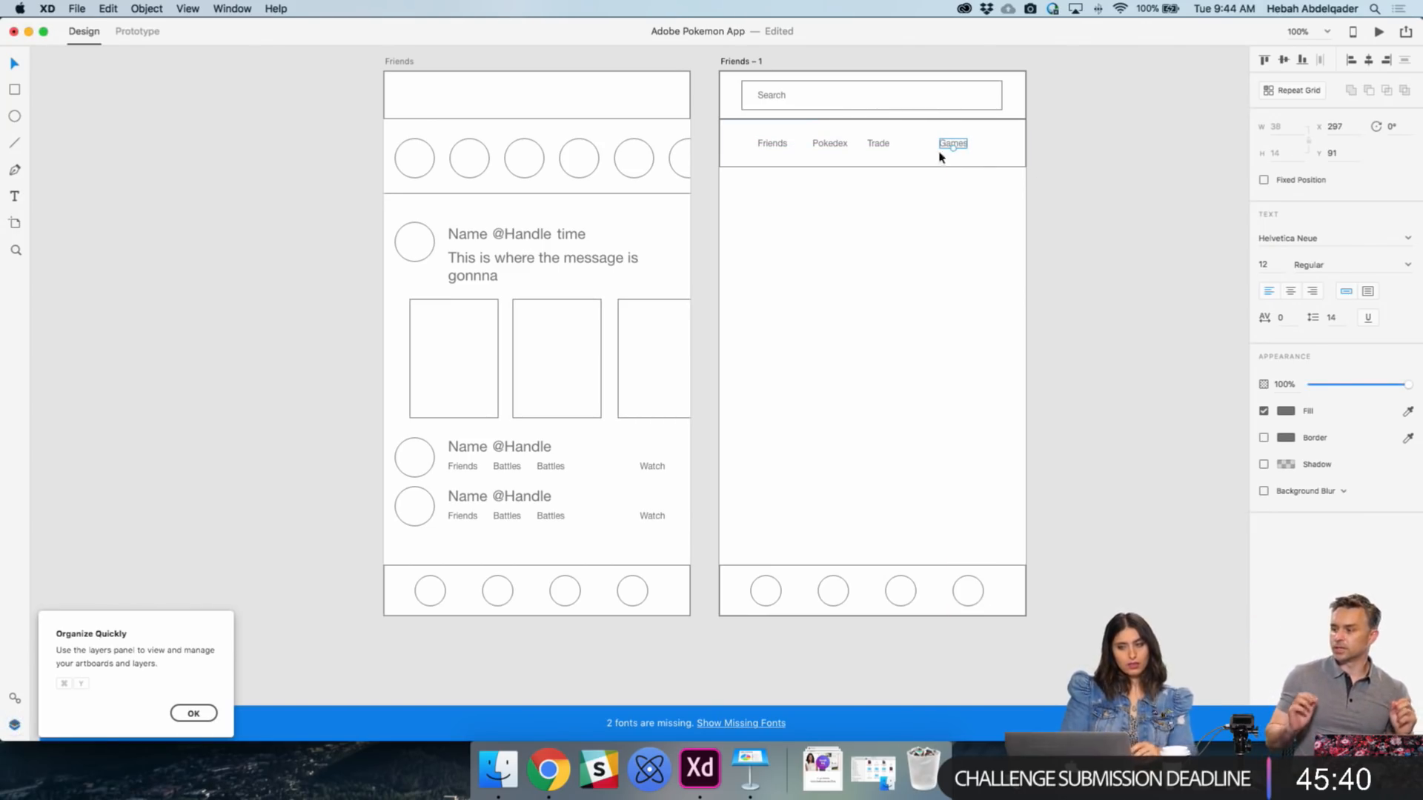
- Distribute the Friends, Pokedex, Trade and Games labels evenly across the strip
{"action": "left_click", "coordinate": [775, 145]}
{"action": "left_click", "coordinate": [830, 145], "text": "shift"}
{"action": "left_click", "coordinate": [875, 148], "text": "shift"}
{"action": "left_click", "coordinate": [952, 144], "text": "shift"}
{"action": "left_click", "coordinate": [1322, 62]}
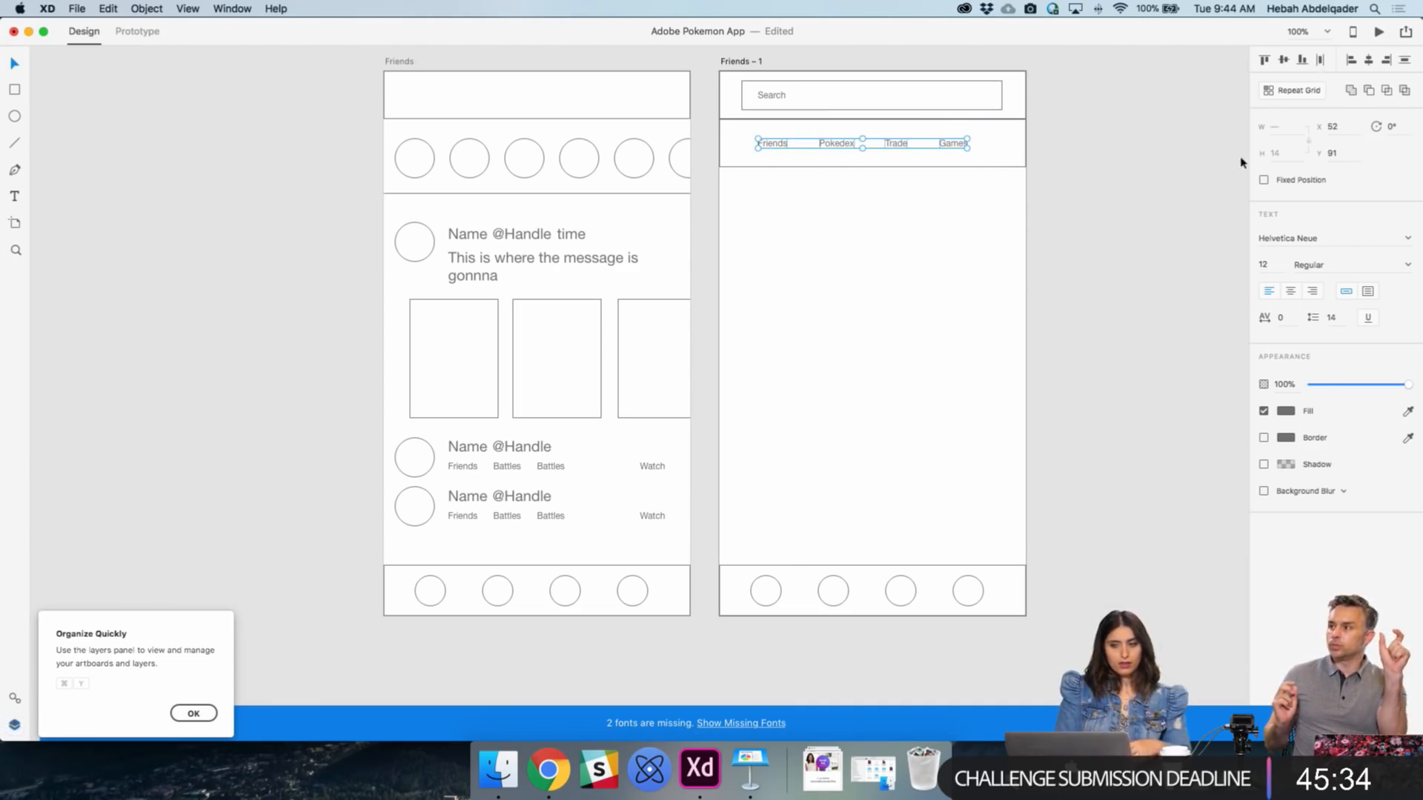
{"action": "left_click", "coordinate": [1204, 257]}
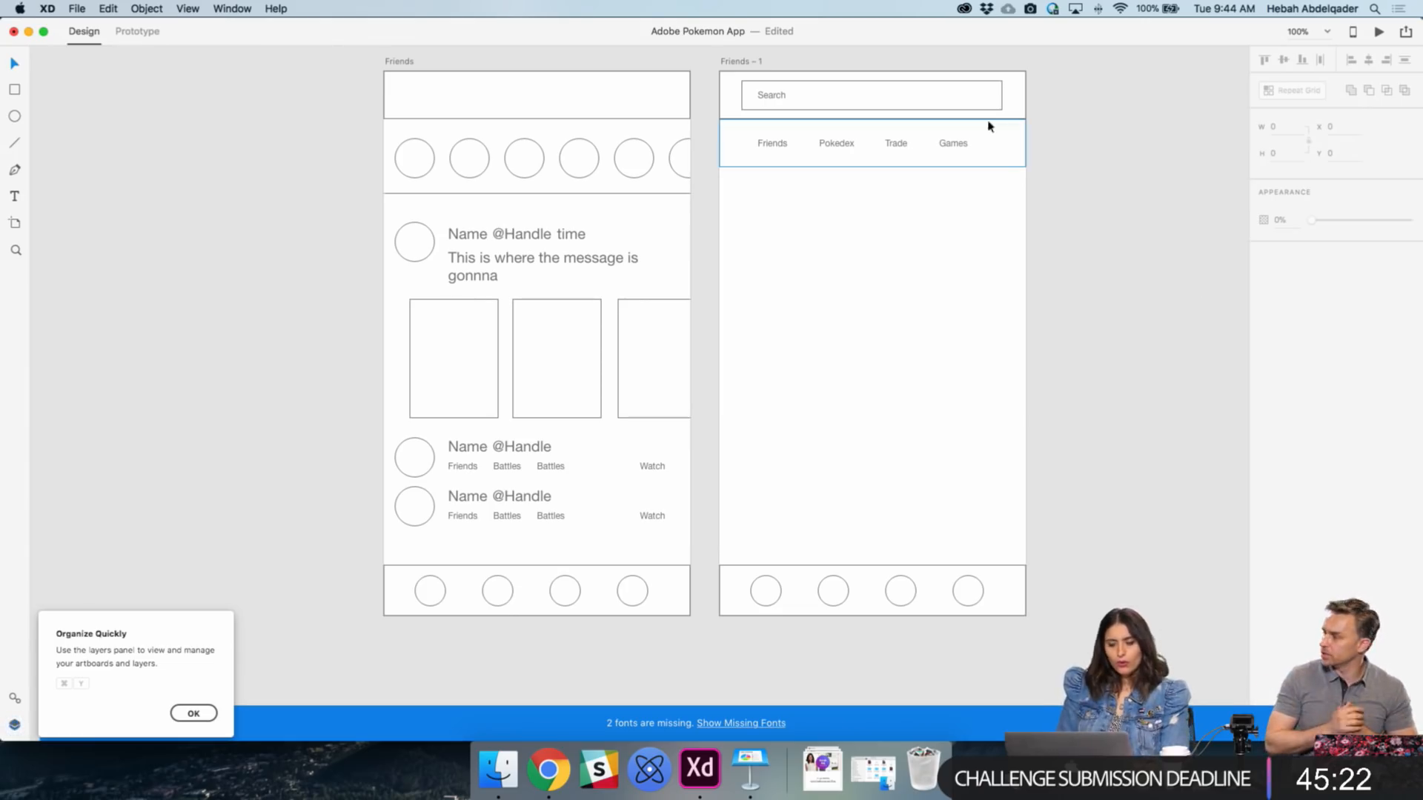
- Delete the Games, Trade and Pokedex labels from the strip
{"action": "left_click", "coordinate": [953, 143]}
{"action": "left_click", "coordinate": [897, 146], "text": "shift"}
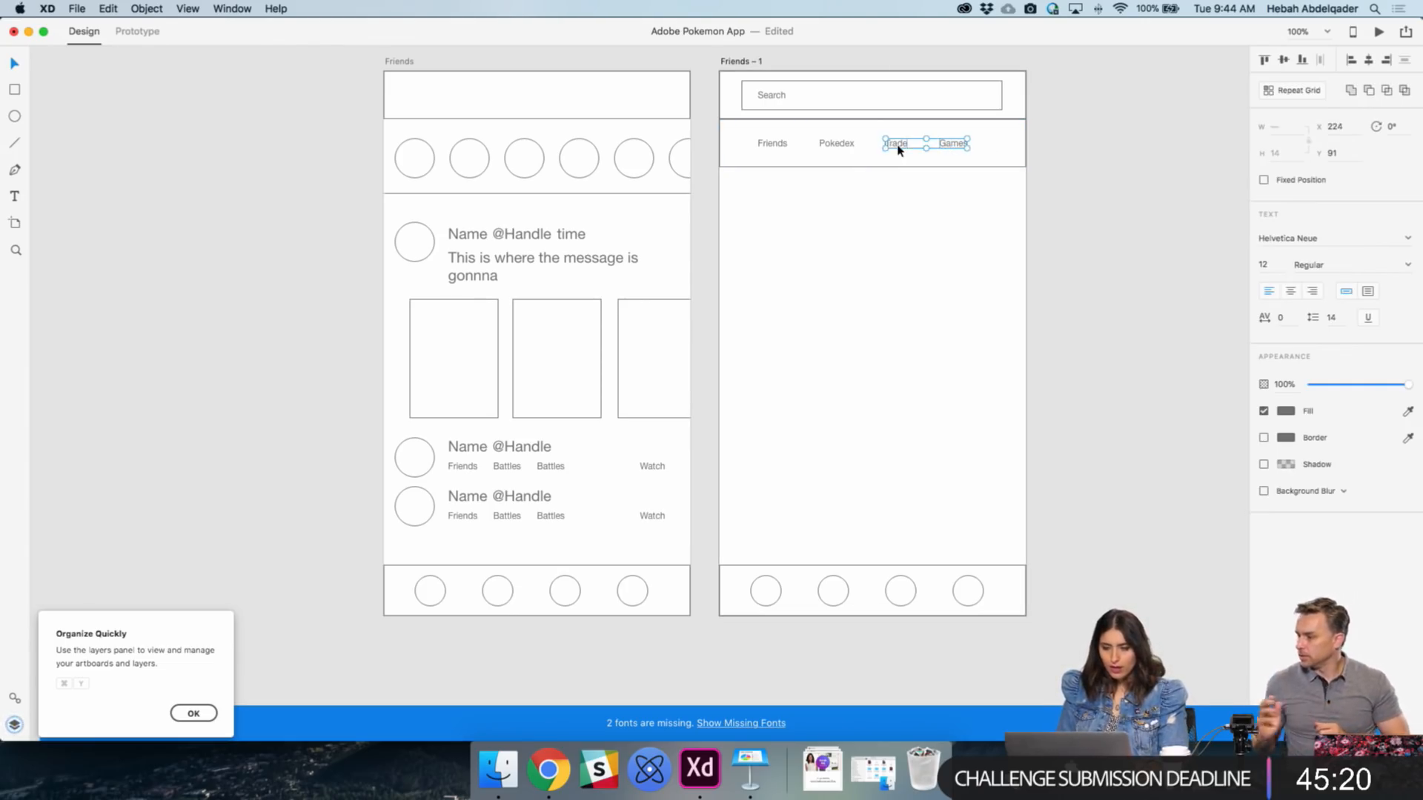
{"action": "left_click", "coordinate": [834, 143], "text": "shift"}
{"action": "key", "text": "Delete"}
- Turn the Friends label into a horizontal repeat grid of four labels spaced about 40 apart
{"action": "left_click", "coordinate": [784, 145]}
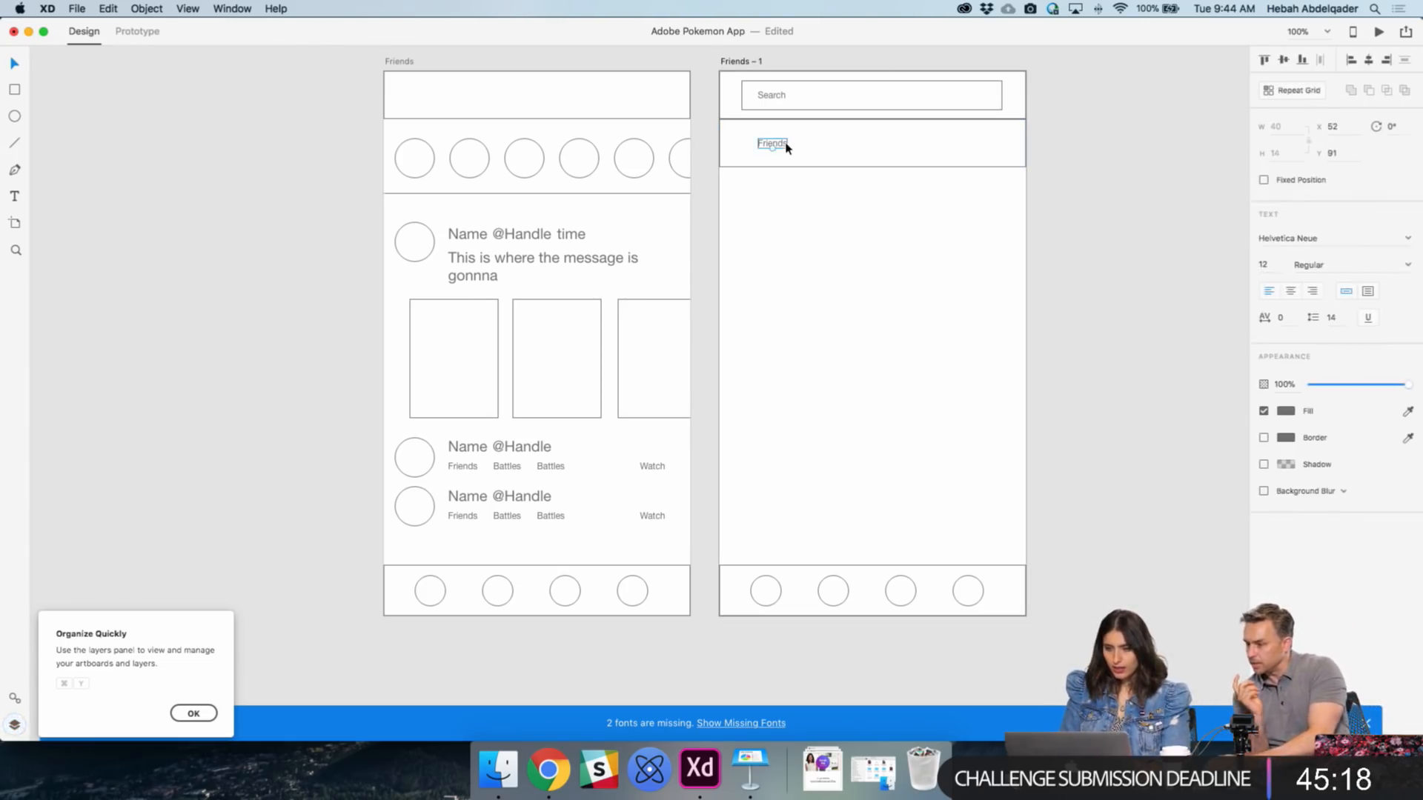
{"action": "left_click", "coordinate": [1272, 91]}
{"action": "left_click_drag", "start_coordinate": [787, 142], "coordinate": [923, 146]}
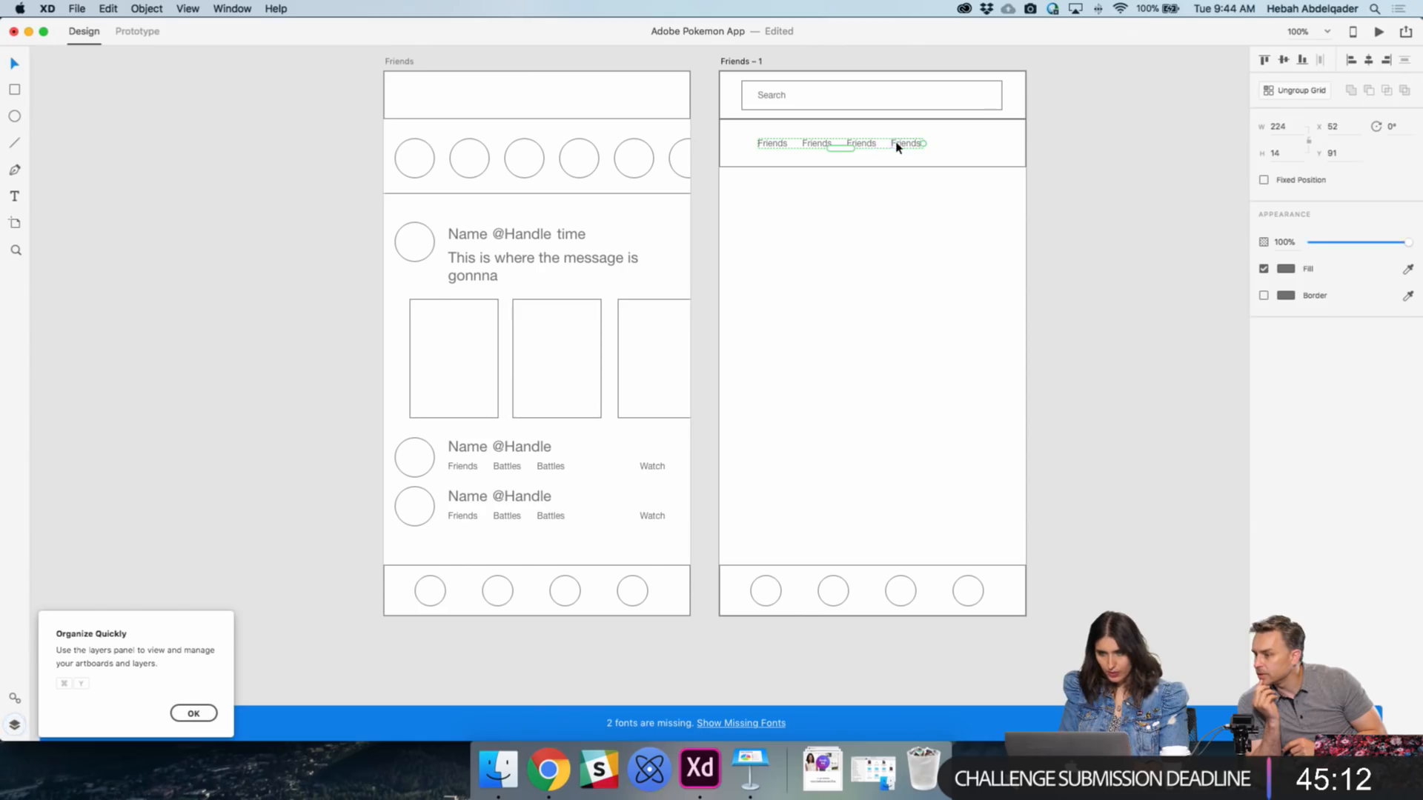
{"action": "left_click_drag", "start_coordinate": [888, 142], "coordinate": [935, 143]}
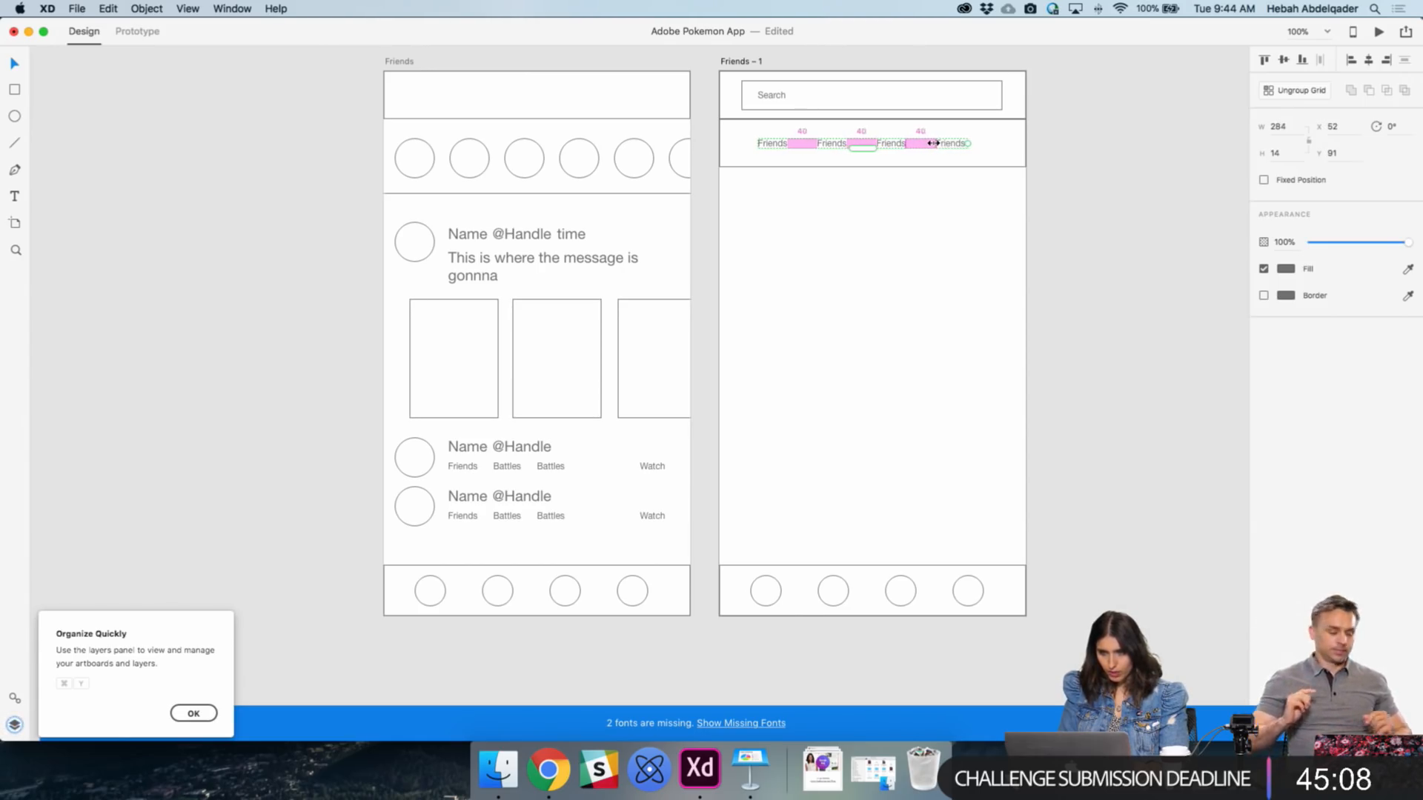
{"action": "left_click", "coordinate": [1077, 197]}
- Ungroup the repeat grid so that the four Friends labels become separate text objects
{"action": "left_click", "coordinate": [945, 148]}
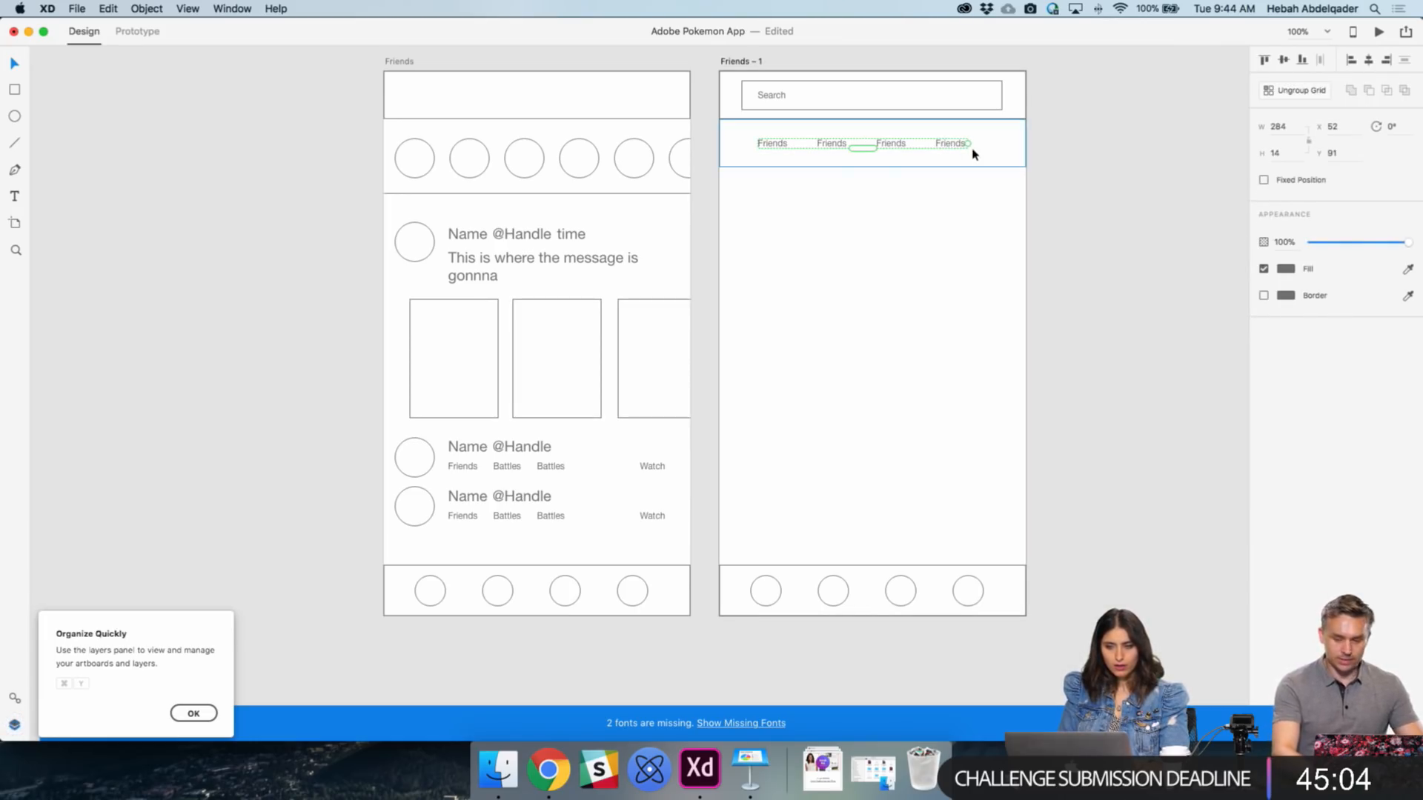
{"action": "left_click", "coordinate": [1283, 91]}
{"action": "left_click", "coordinate": [1182, 197]}
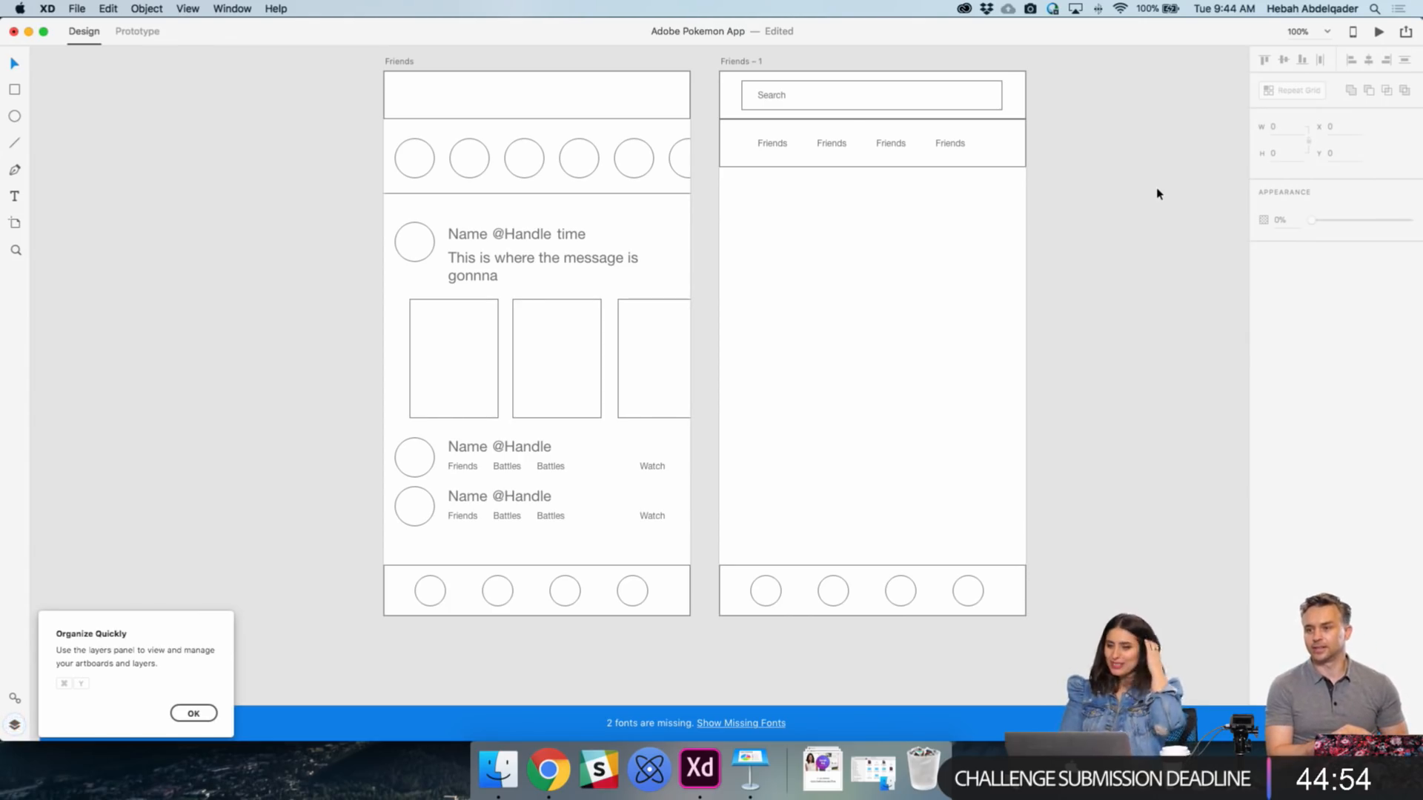
- Open the second Friends label for editing and toggle the square grid on the artboard
{"action": "left_click", "coordinate": [832, 143]}
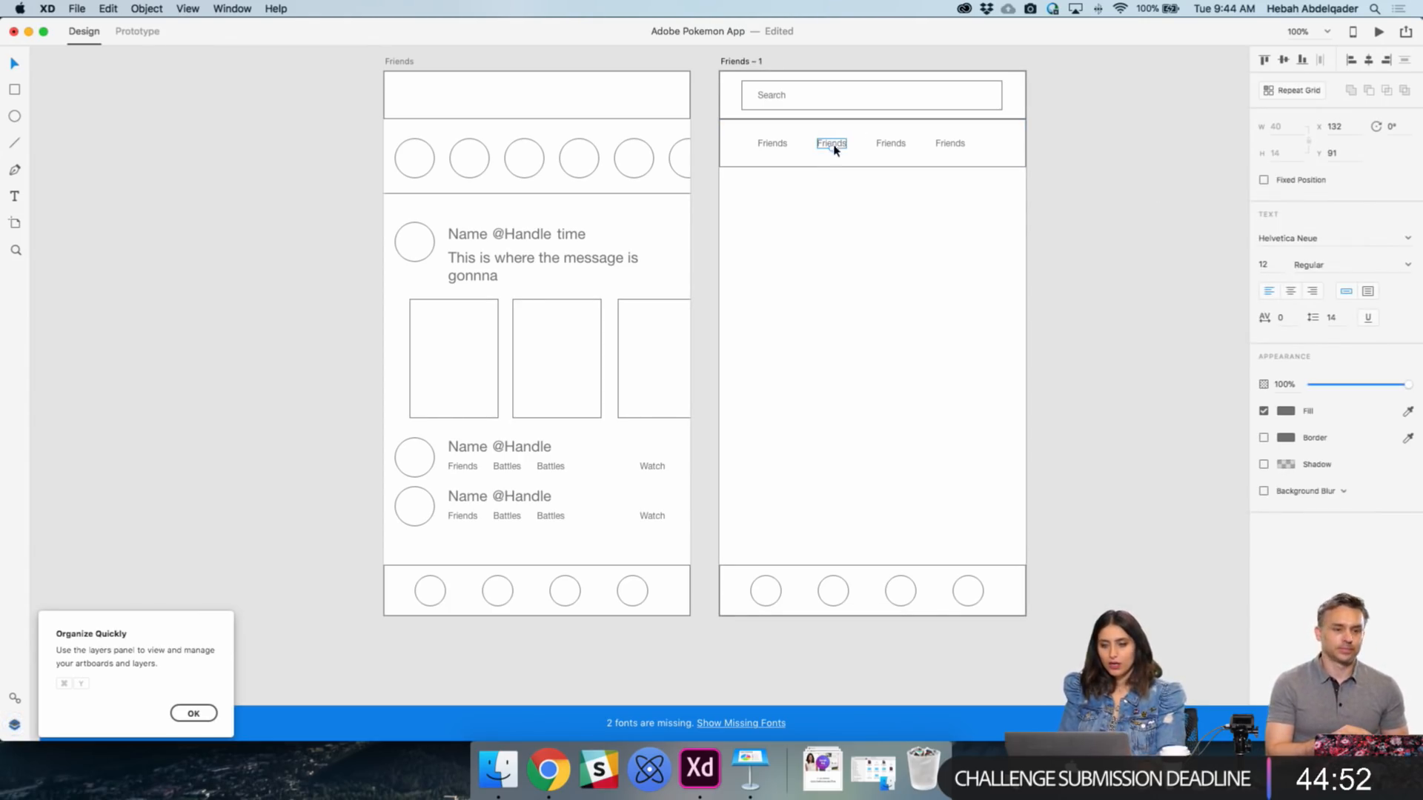
{"action": "double_click", "coordinate": [835, 144]}
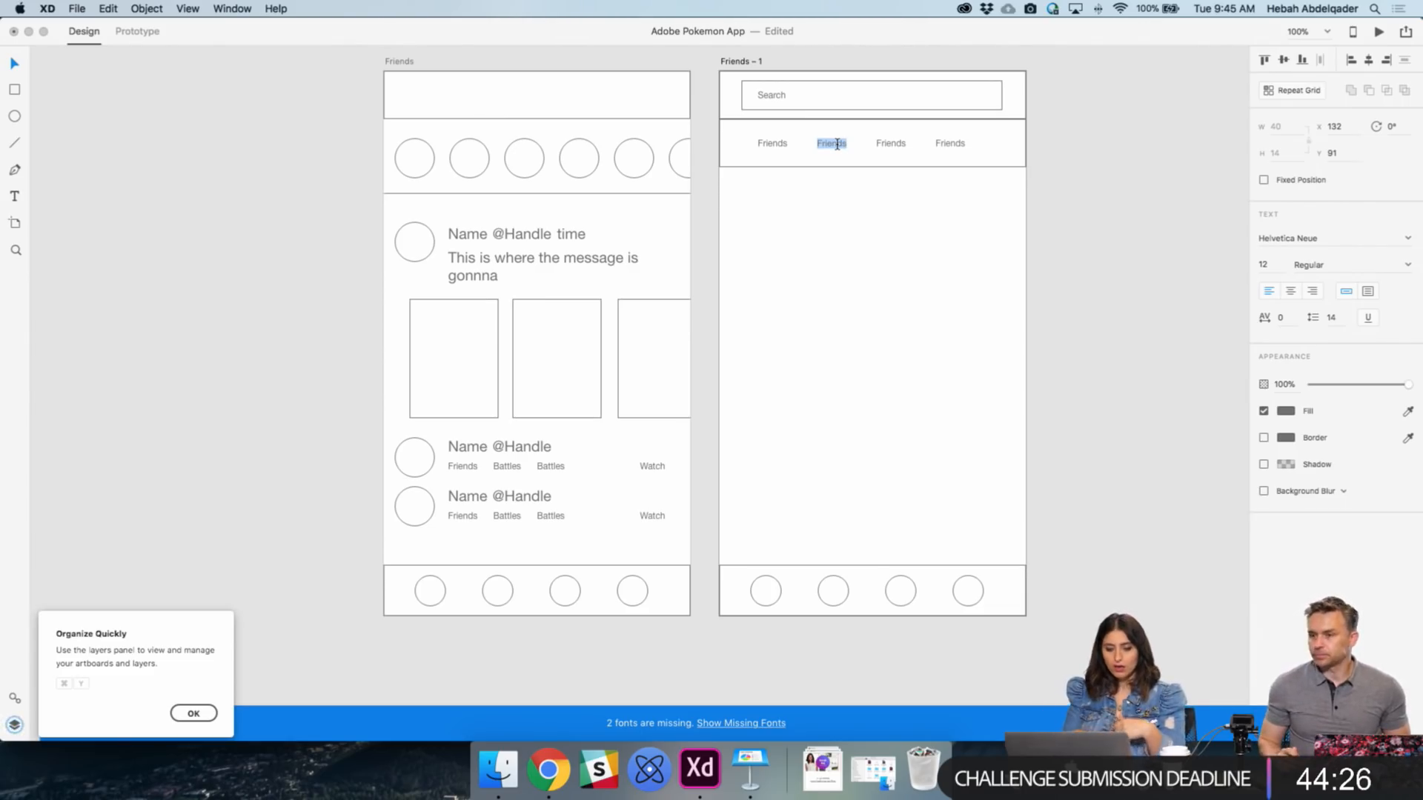
{"action": "key", "text": "super+apostrophe"}
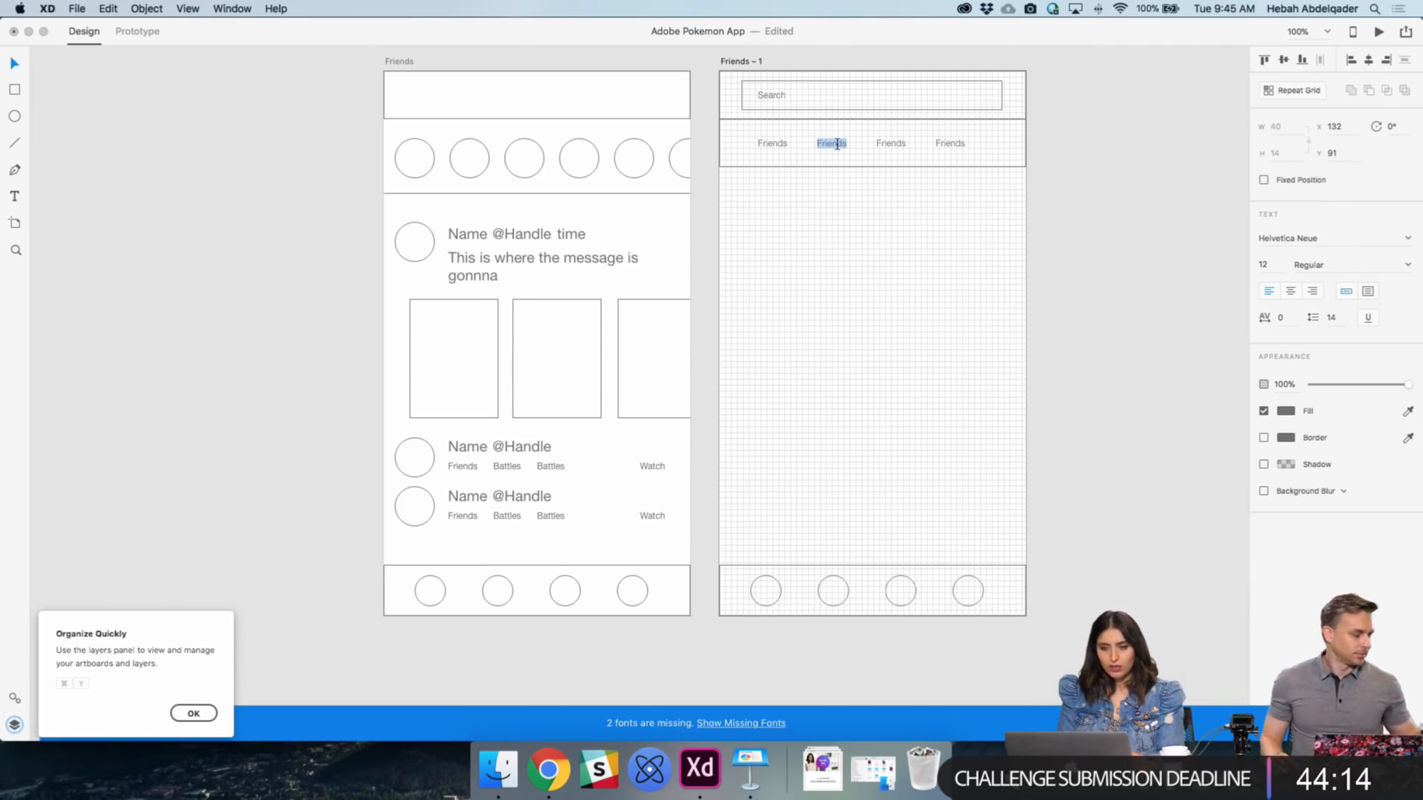
{"action": "left_click", "coordinate": [230, 170]}
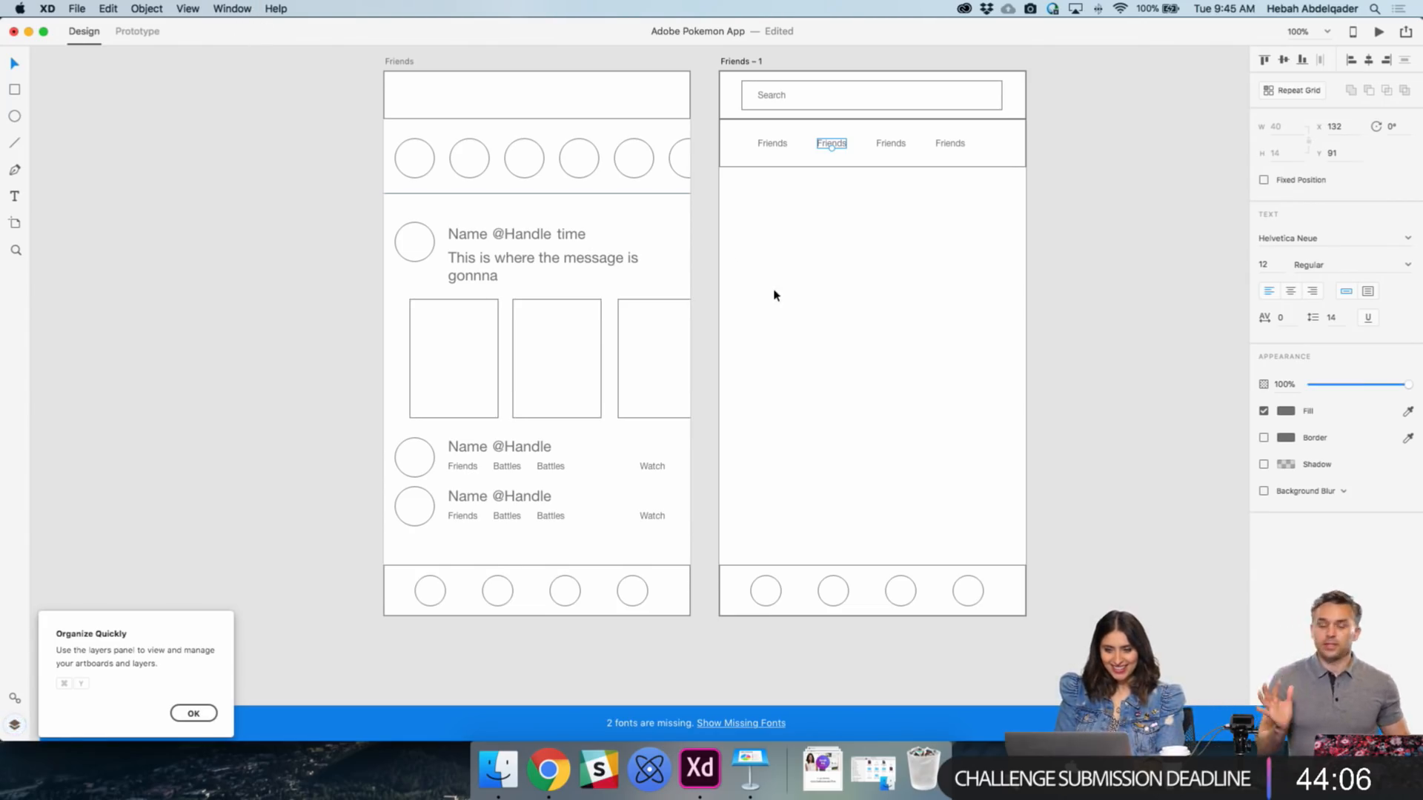
- Turn on a Square grid for the Friends – 1 artboard
{"action": "left_click", "coordinate": [739, 64]}
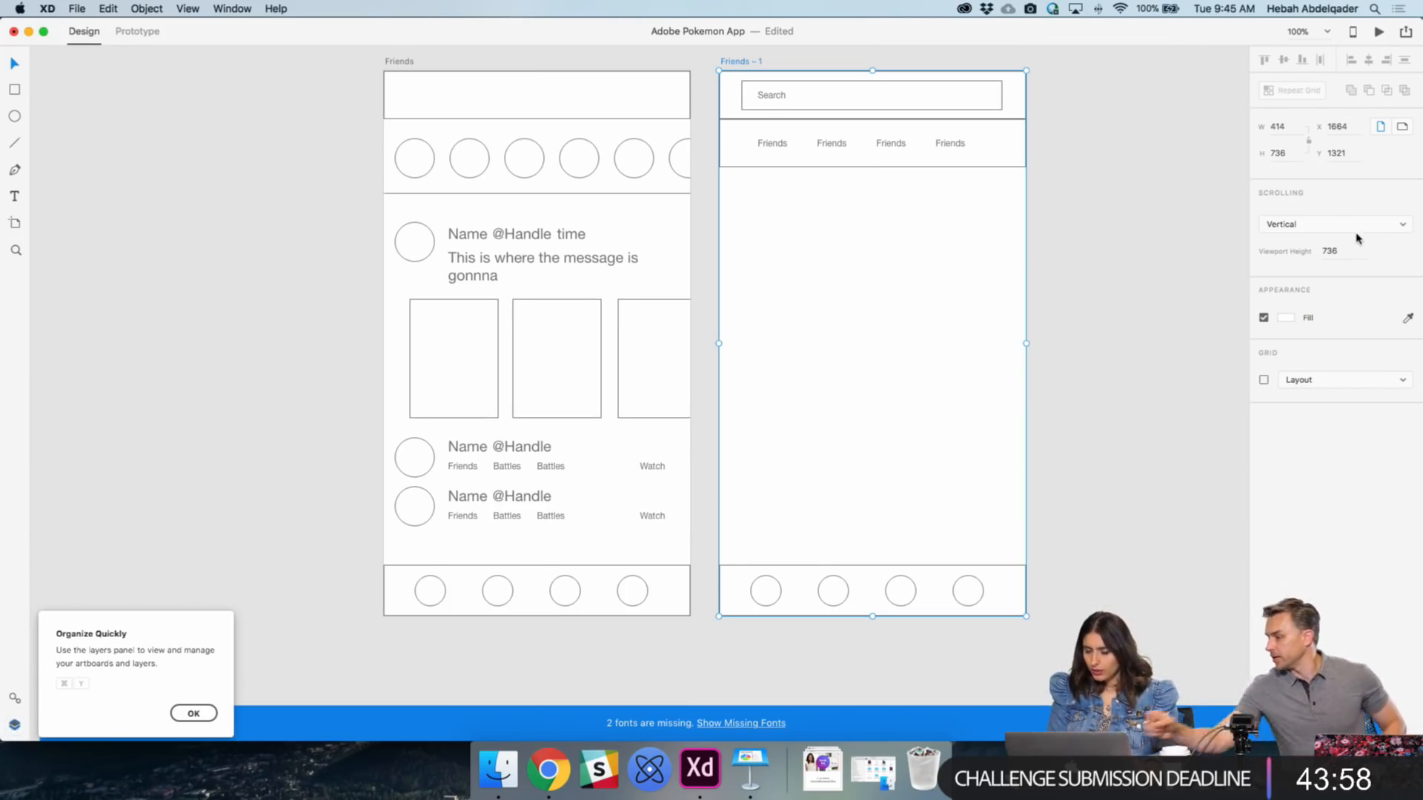
{"action": "left_click", "coordinate": [1332, 384]}
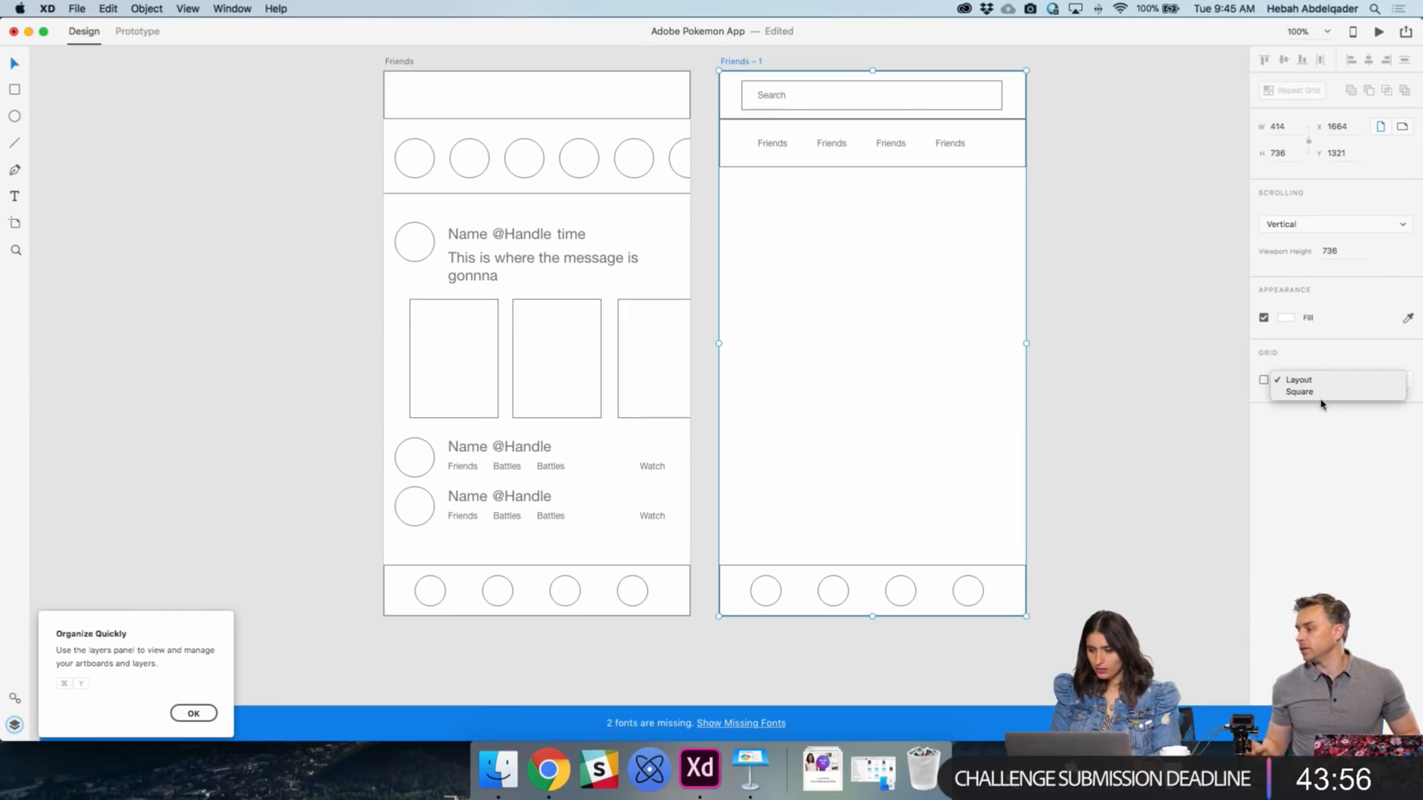
{"action": "left_click", "coordinate": [1302, 393]}
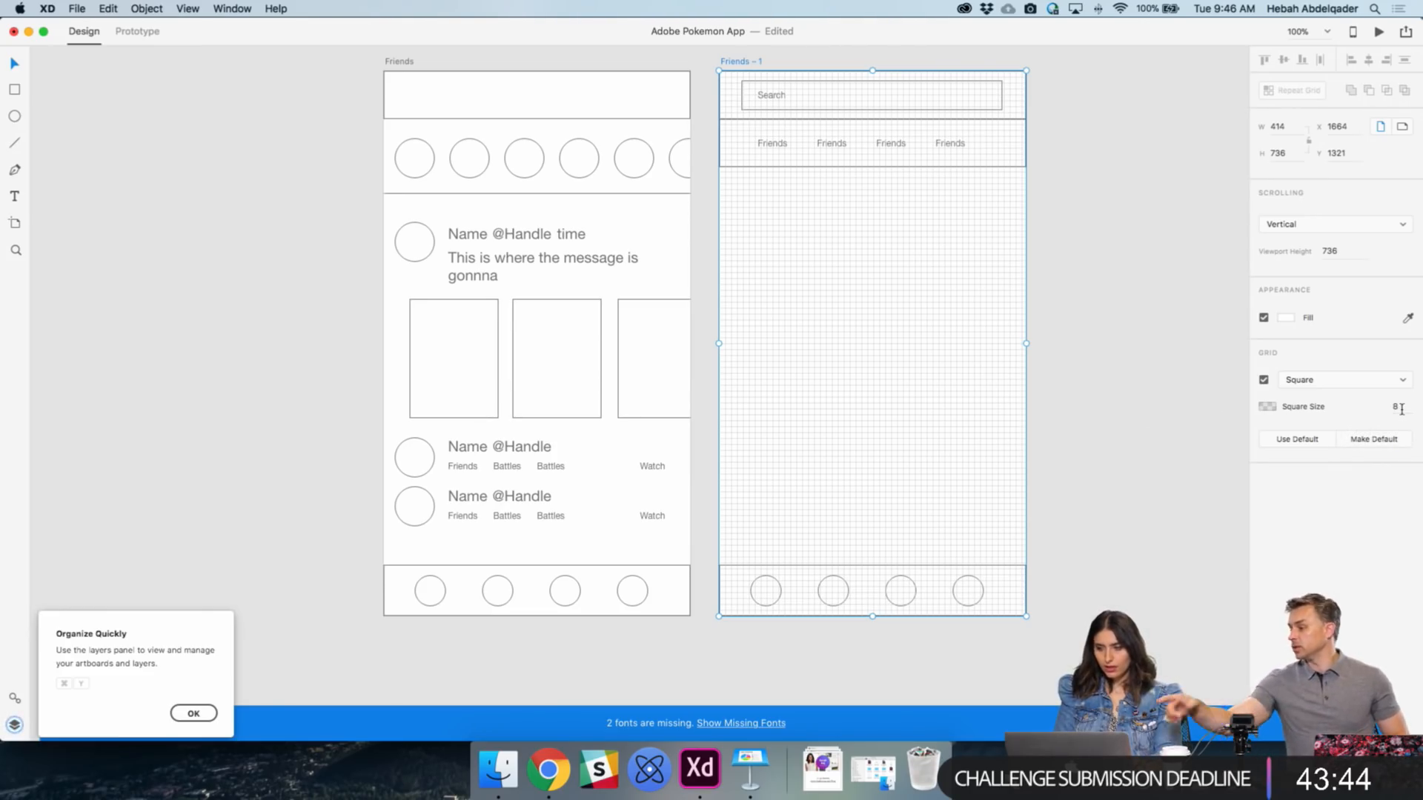
- Compare the Layout and Square grid types on the Friends – 1 artboard and hide its grid
{"action": "left_click", "coordinate": [1402, 381]}
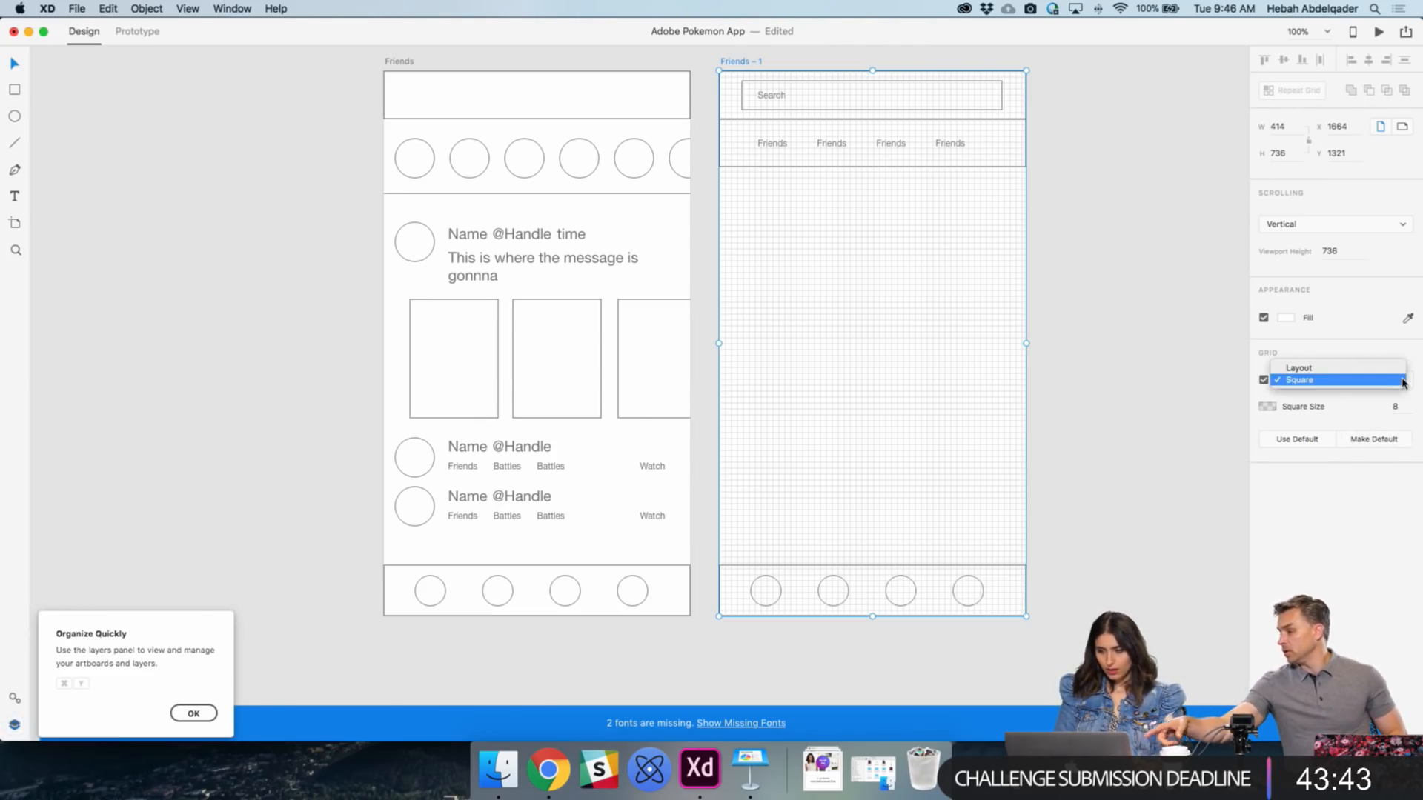
{"action": "left_click", "coordinate": [1354, 371]}
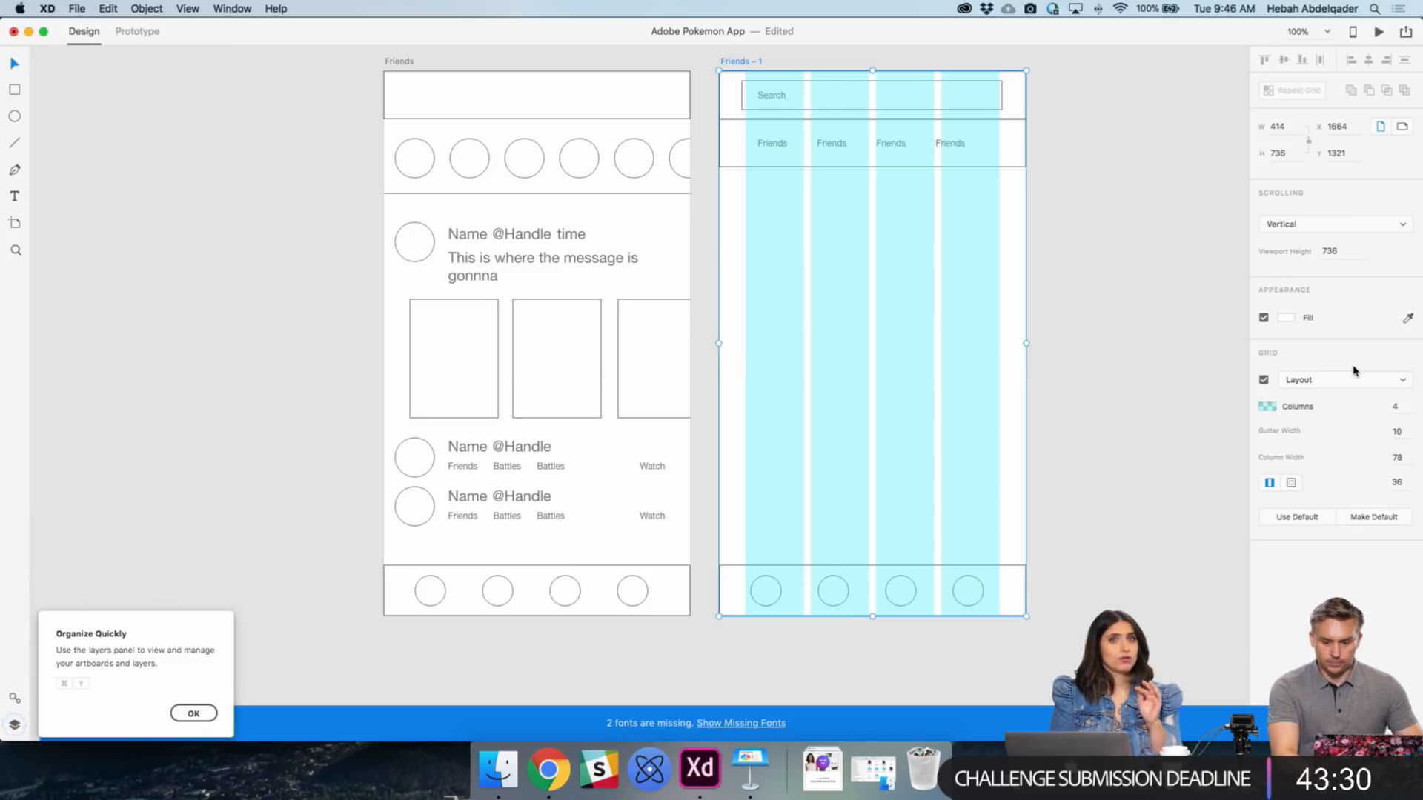
{"action": "left_click", "coordinate": [1355, 376]}
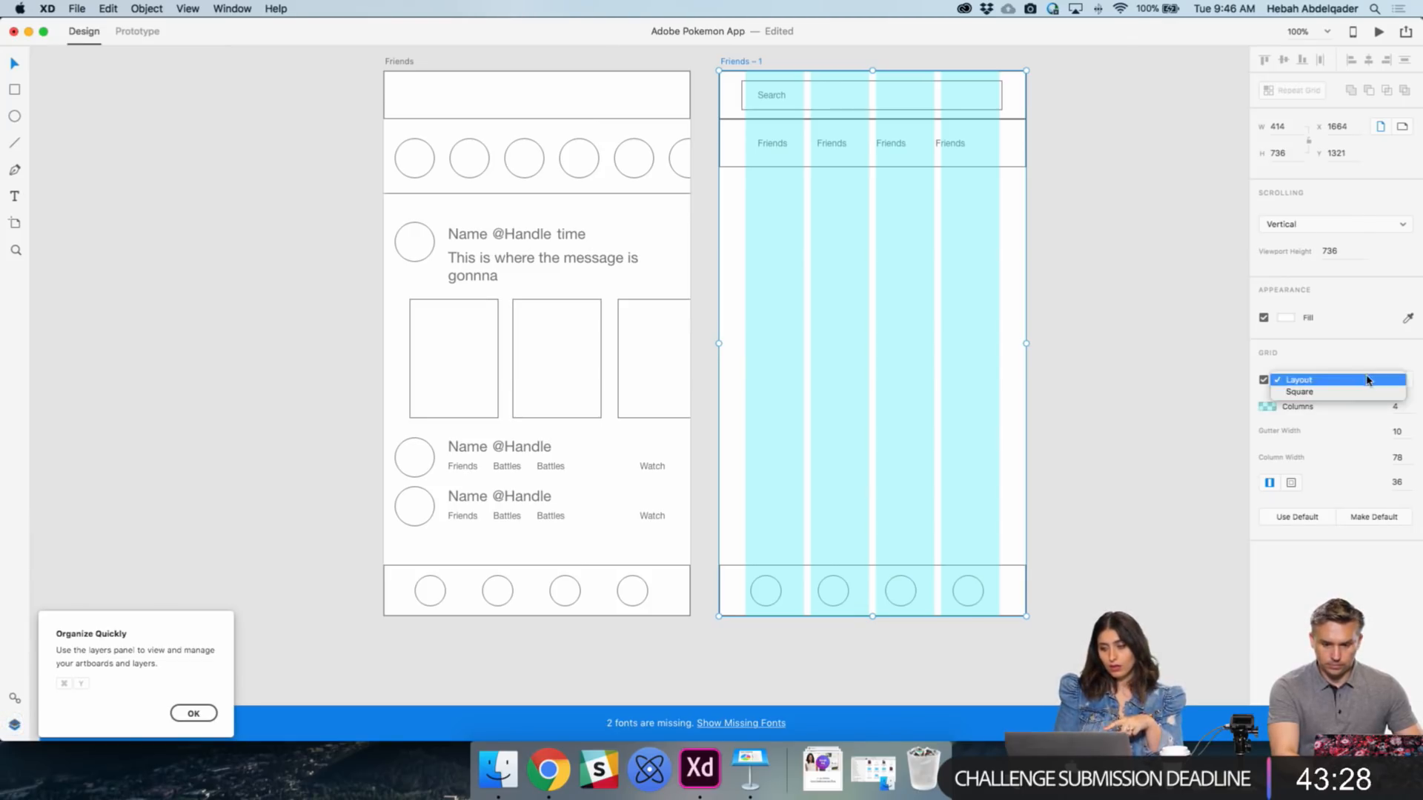
{"action": "left_click", "coordinate": [1362, 393]}
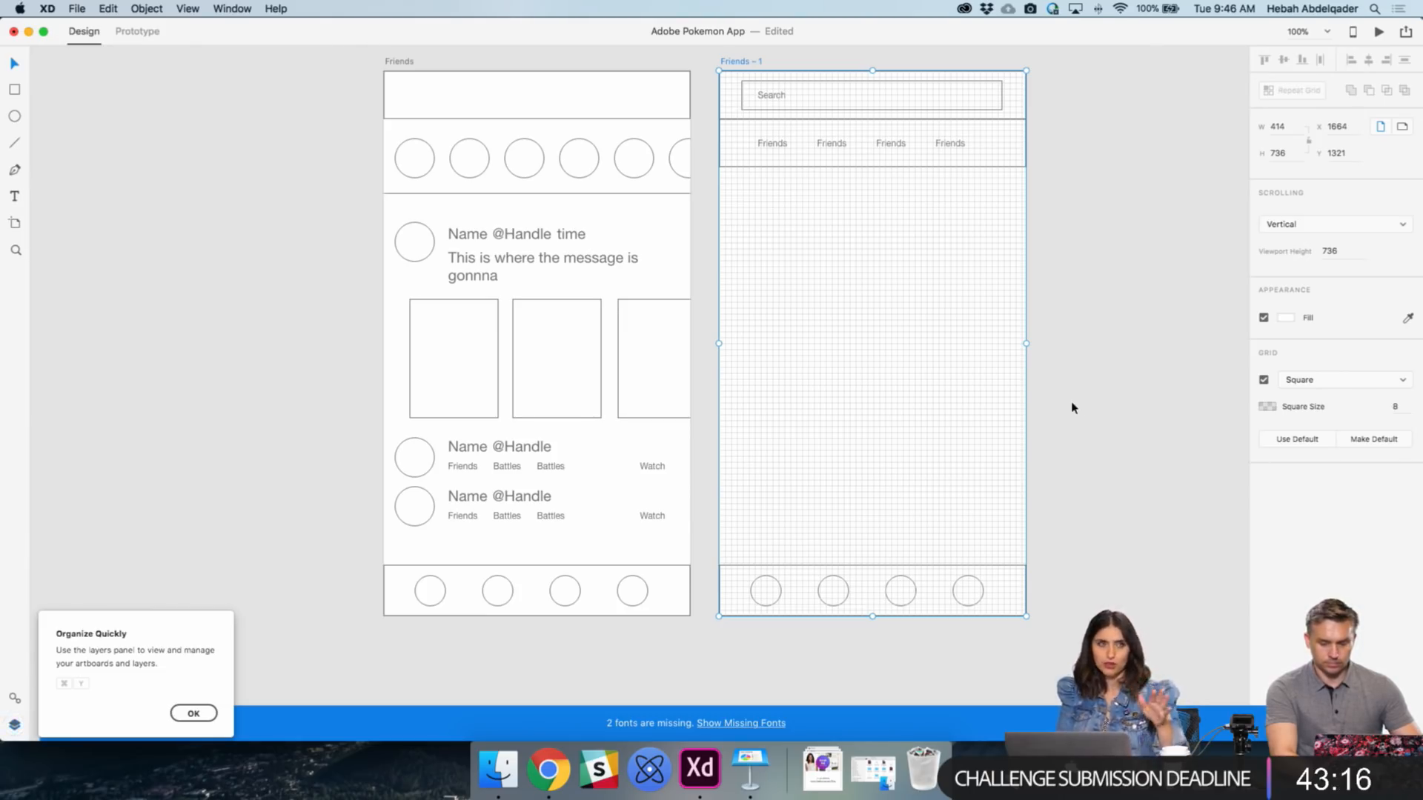
{"action": "key", "text": "super+apostrophe"}
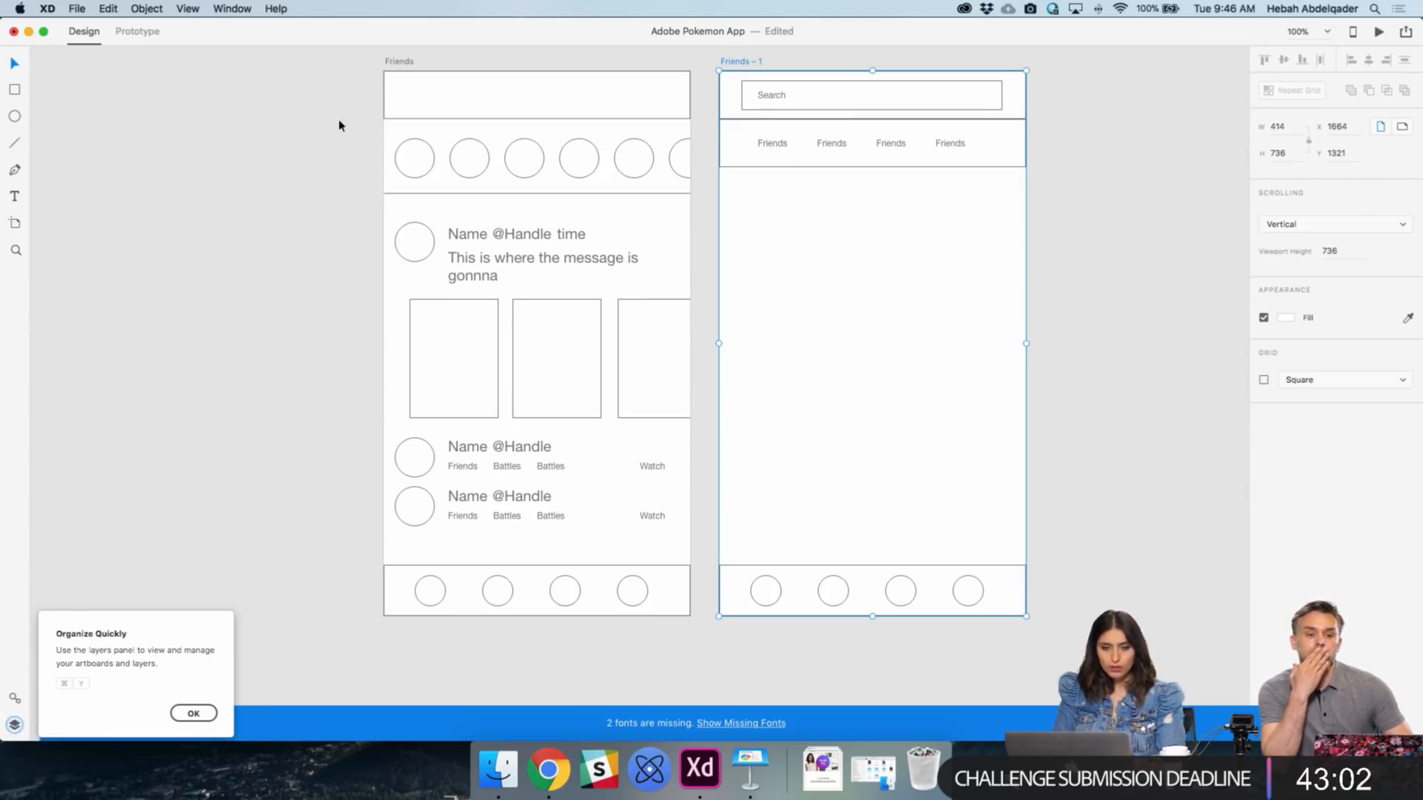
- Draw a thin bar about 75 by 7 beneath the first Friends label and fill it with grey
{"action": "key", "text": "r"}
{"action": "left_click_drag", "start_coordinate": [744, 162], "coordinate": [800, 168]}
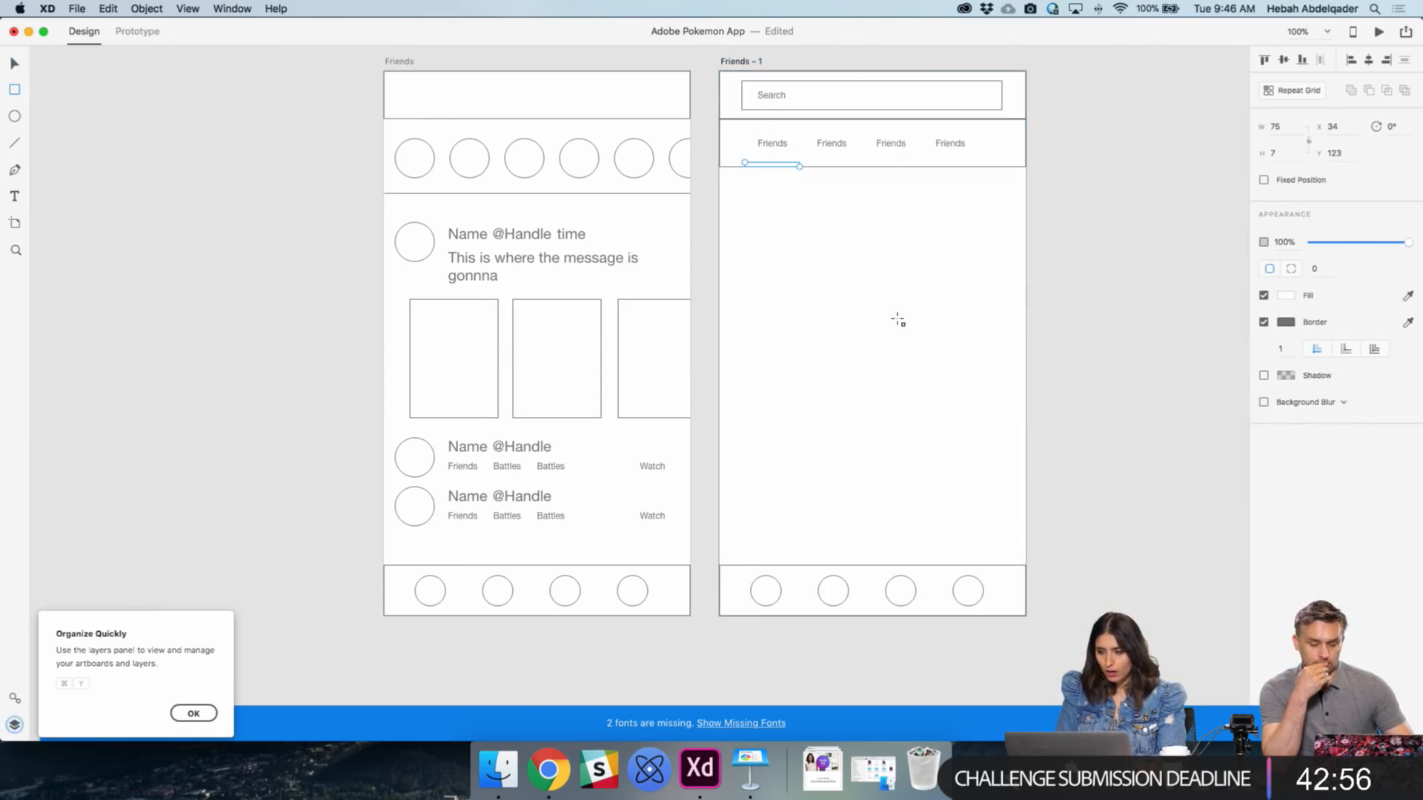
{"action": "left_click", "coordinate": [1285, 295]}
{"action": "left_click", "coordinate": [1119, 258]}
{"action": "key", "text": "Escape"}
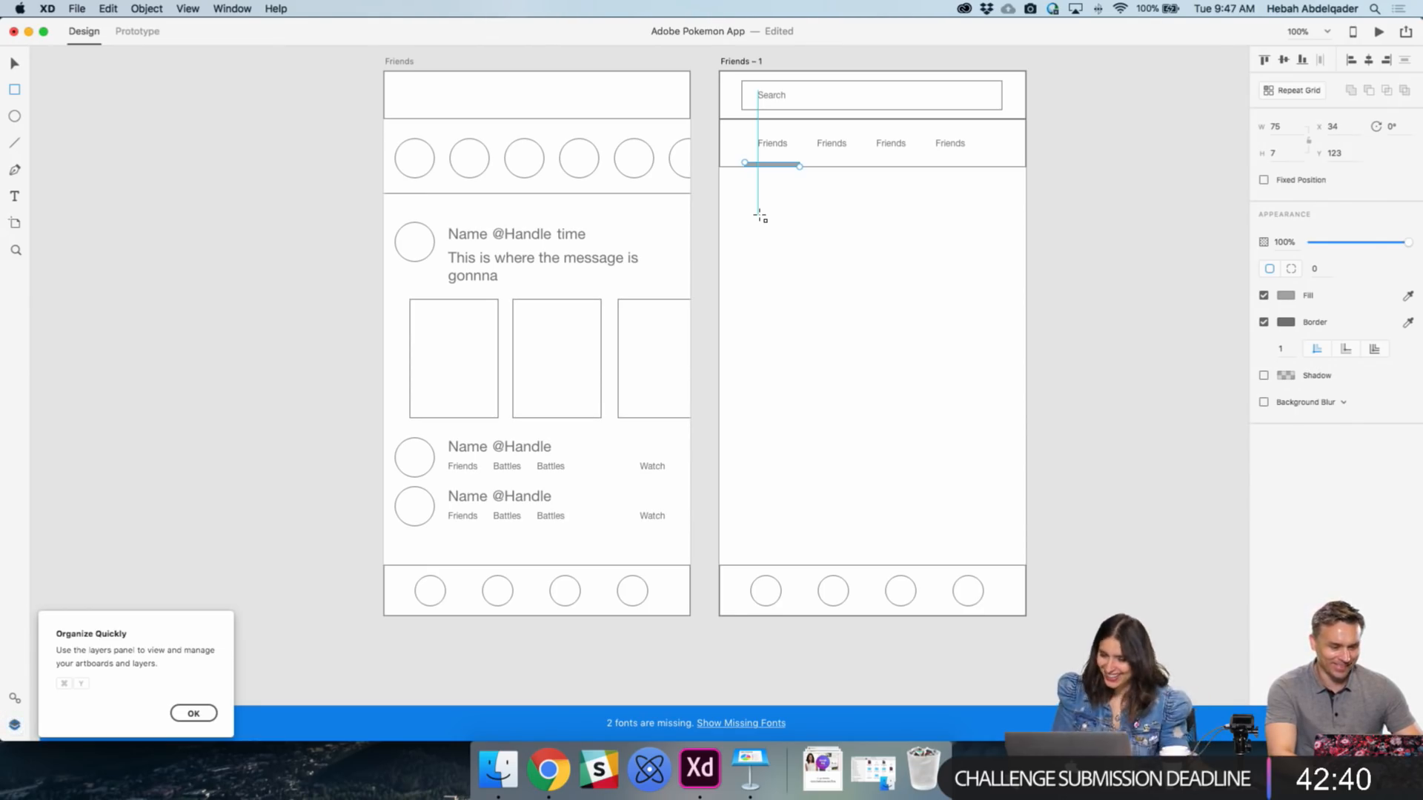
- Draw an avatar circle about 60 in diameter below the category labels, near the left edge of the Friends – 1 artboard
{"action": "left_click_drag", "start_coordinate": [772, 215], "coordinate": [810, 223]}
{"action": "key", "text": "super+z"}
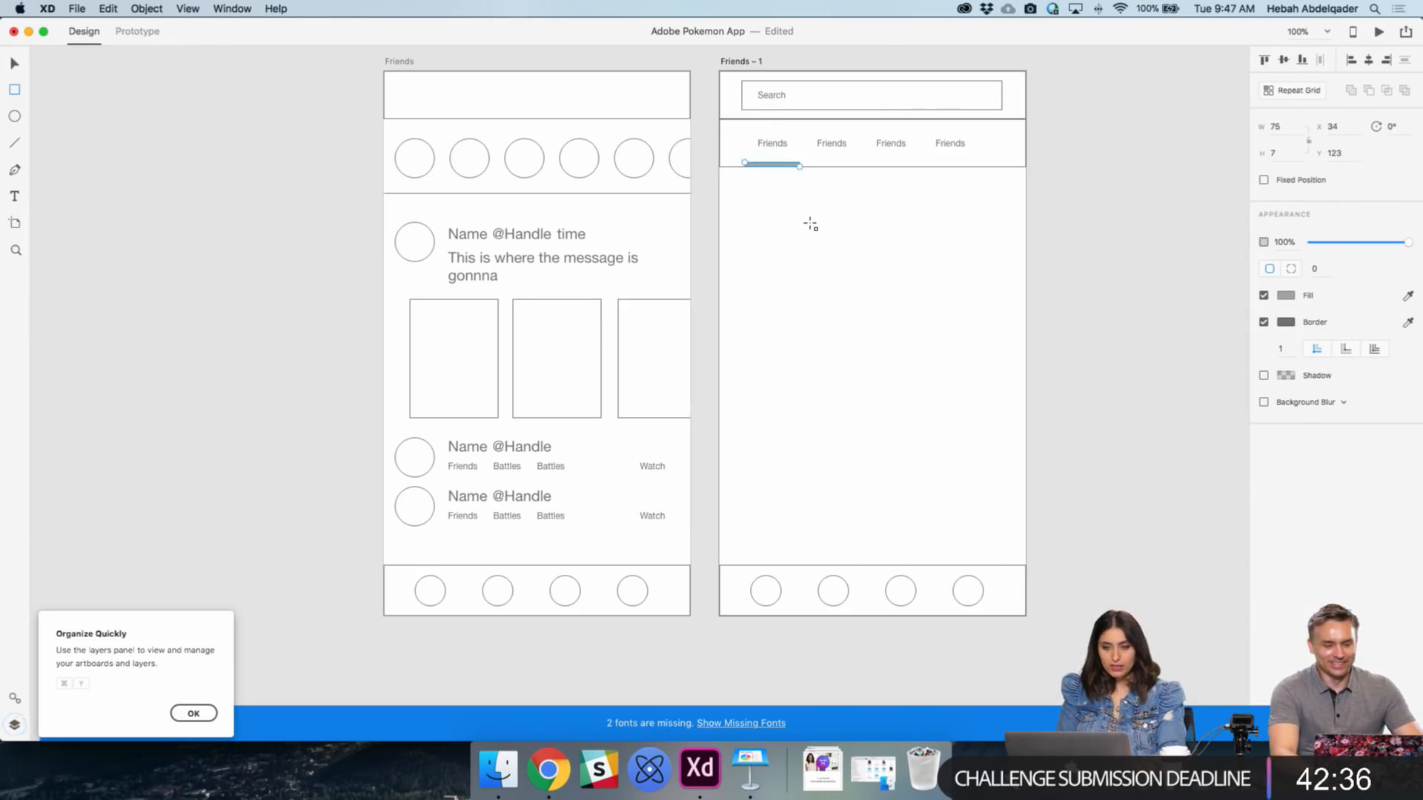
{"action": "key", "text": "e"}
{"action": "mouse_move", "coordinate": [738, 201]}
{"action": "left_mouse_down"}
{"action": "mouse_move", "coordinate": [778, 242]}
{"action": "mouse_move", "coordinate": [838, 245]}
{"action": "left_mouse_up"}
{"action": "key", "text": "v"}
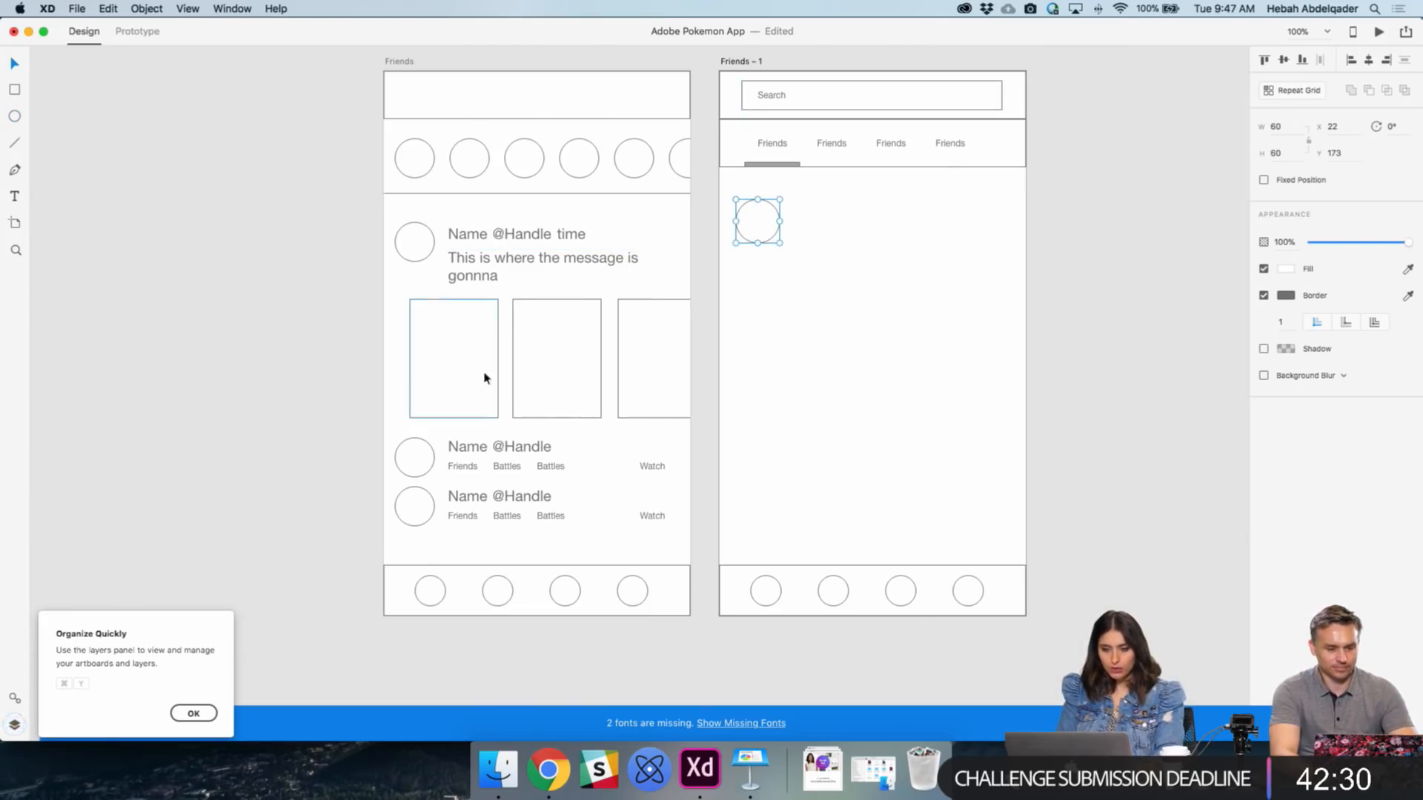
{"action": "left_click", "coordinate": [474, 447]}
{"action": "left_click", "coordinate": [521, 450], "text": "shift"}
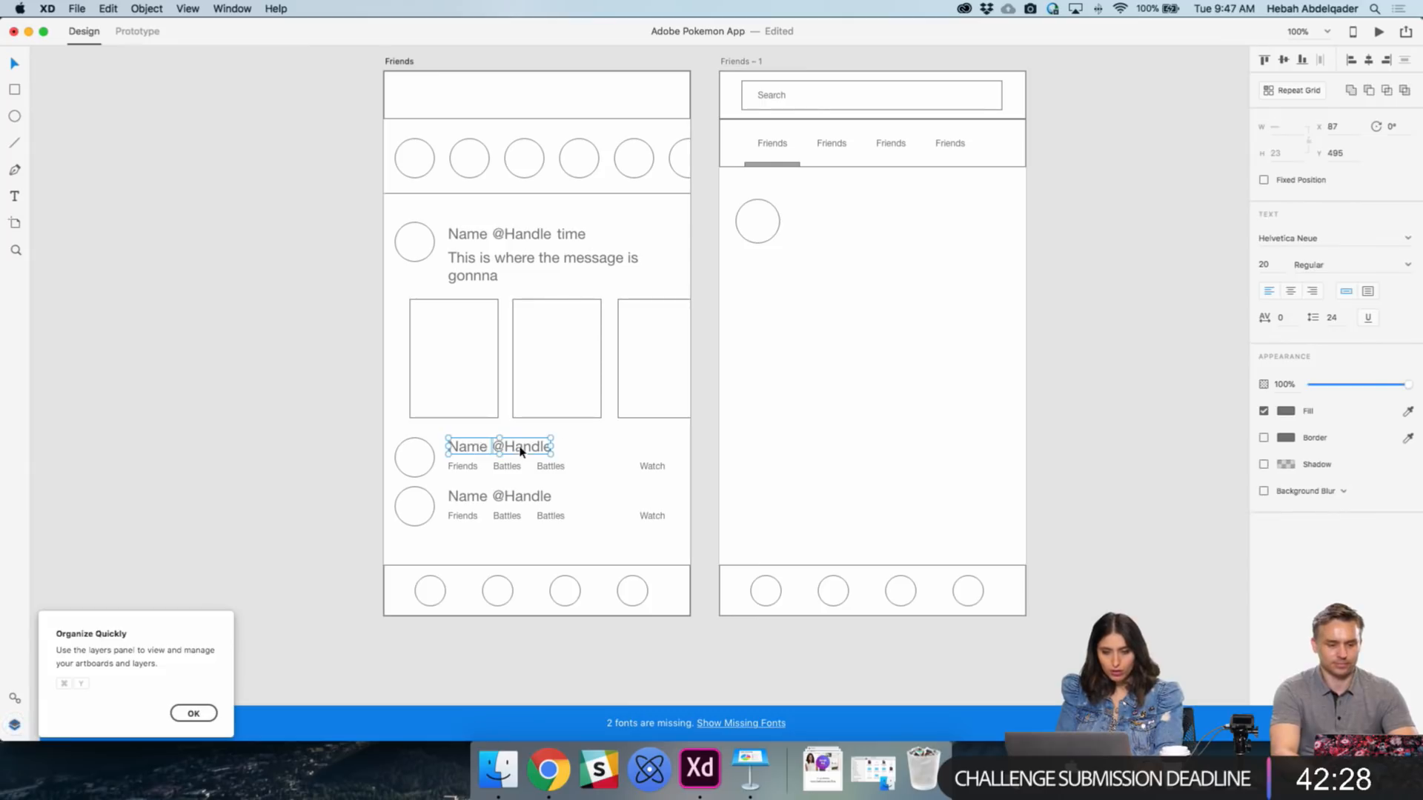
{"action": "left_click", "coordinate": [465, 467], "text": "shift"}
{"action": "left_click", "coordinate": [510, 471], "text": "shift"}
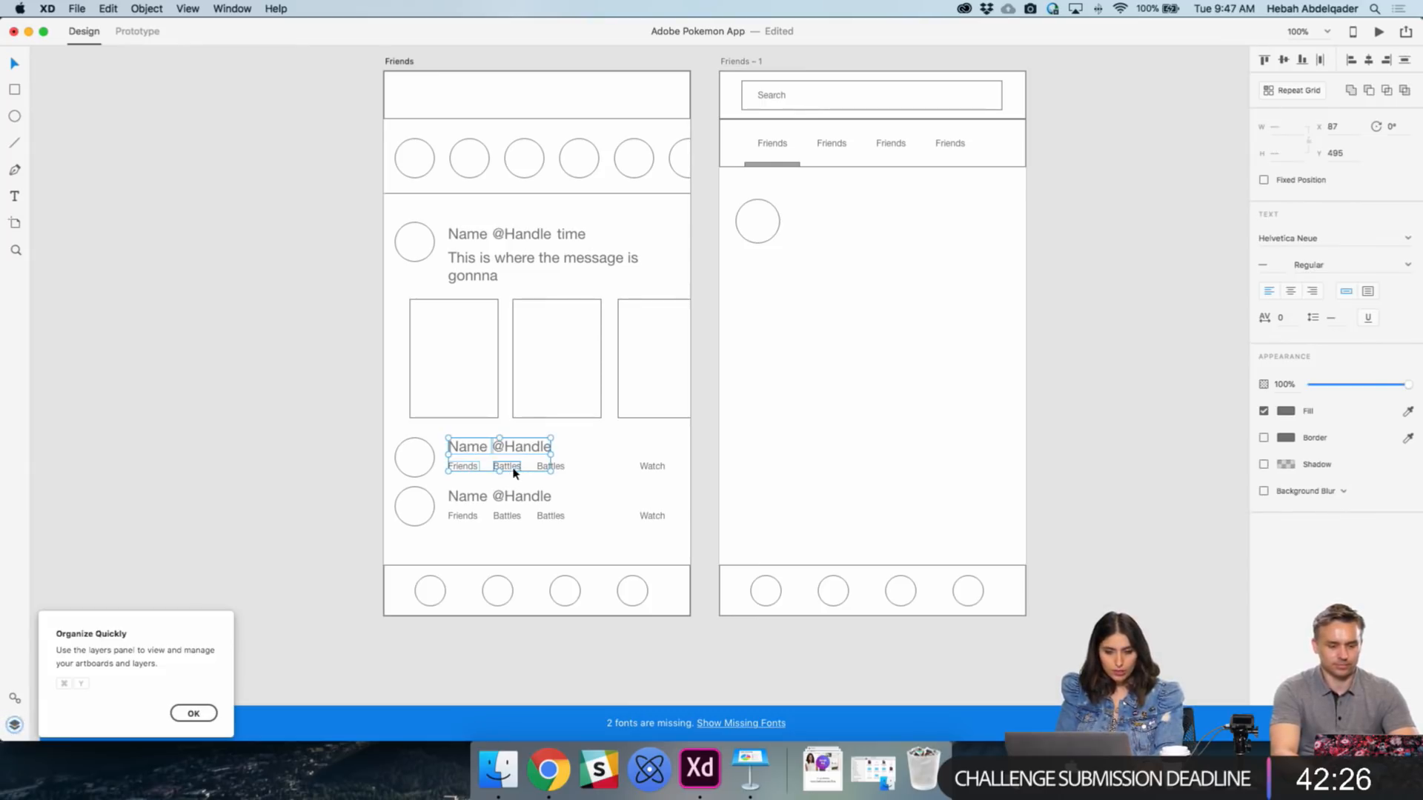
{"action": "left_click", "coordinate": [550, 467], "text": "shift"}
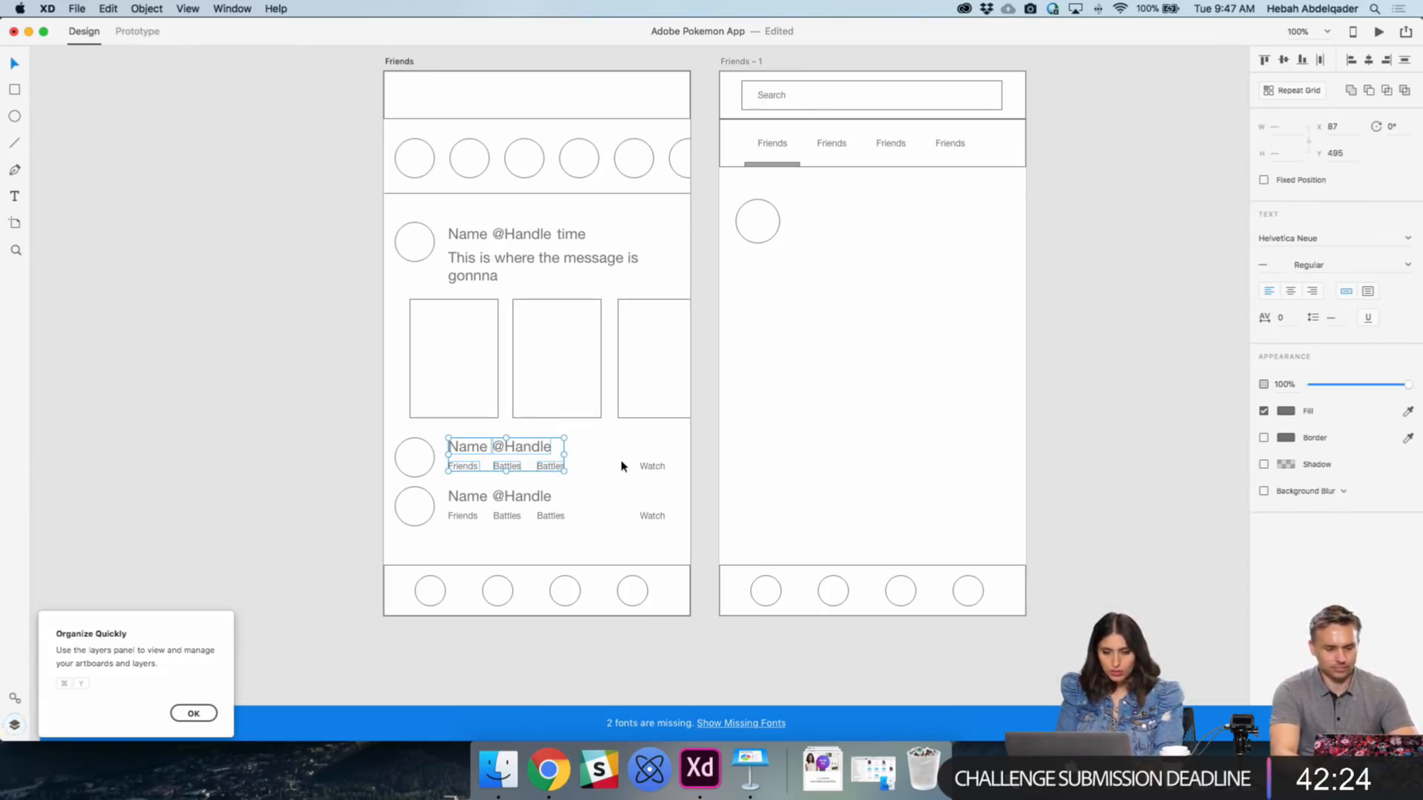
{"action": "left_click", "coordinate": [657, 468], "text": "shift"}
{"action": "left_click_drag", "start_coordinate": [533, 447], "coordinate": [877, 215]}
{"action": "left_click", "coordinate": [1083, 244]}
- Try replacing the copied Watch label with "Add" and clear the label's text completely
{"action": "left_click", "coordinate": [998, 234]}
{"action": "double_click", "coordinate": [997, 234]}
{"action": "type", "text": "Add f"}
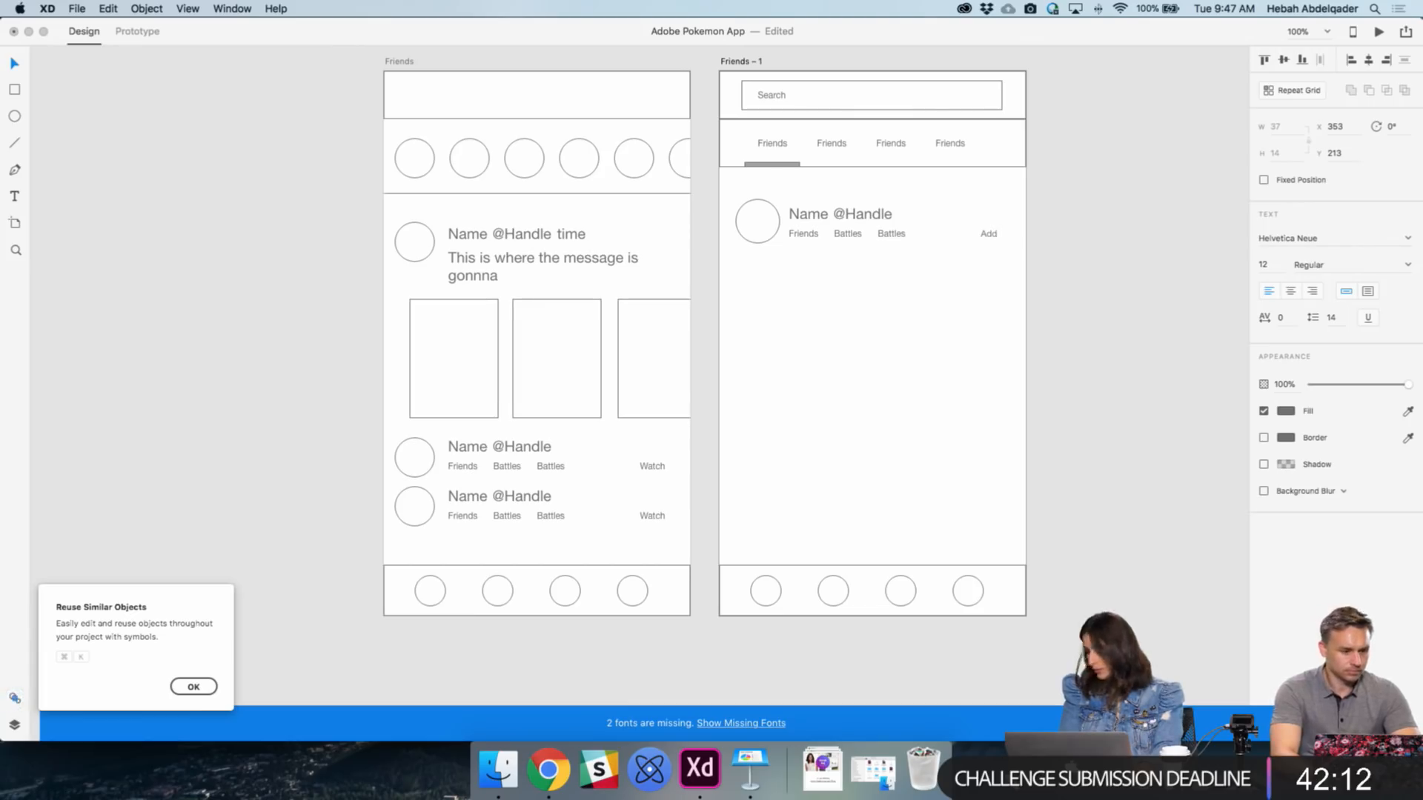
{"action": "key", "text": "BackSpace"}
{"action": "key", "text": "BackSpace"}
{"action": "key", "text": "BackSpace"}
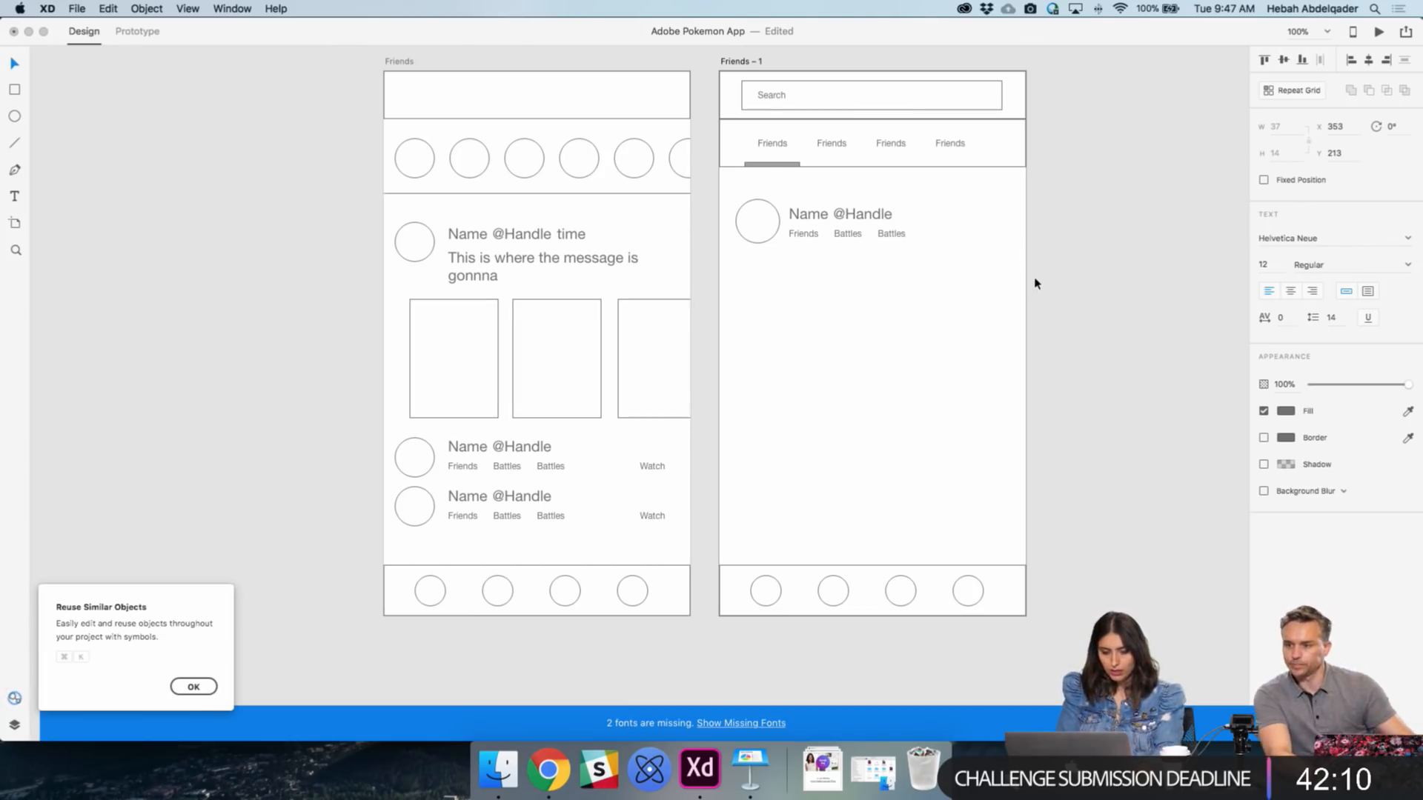
{"action": "key", "text": "Escape"}
- Draw a small circle about 34 in diameter at the right end of the profile row
{"action": "key", "text": "e"}
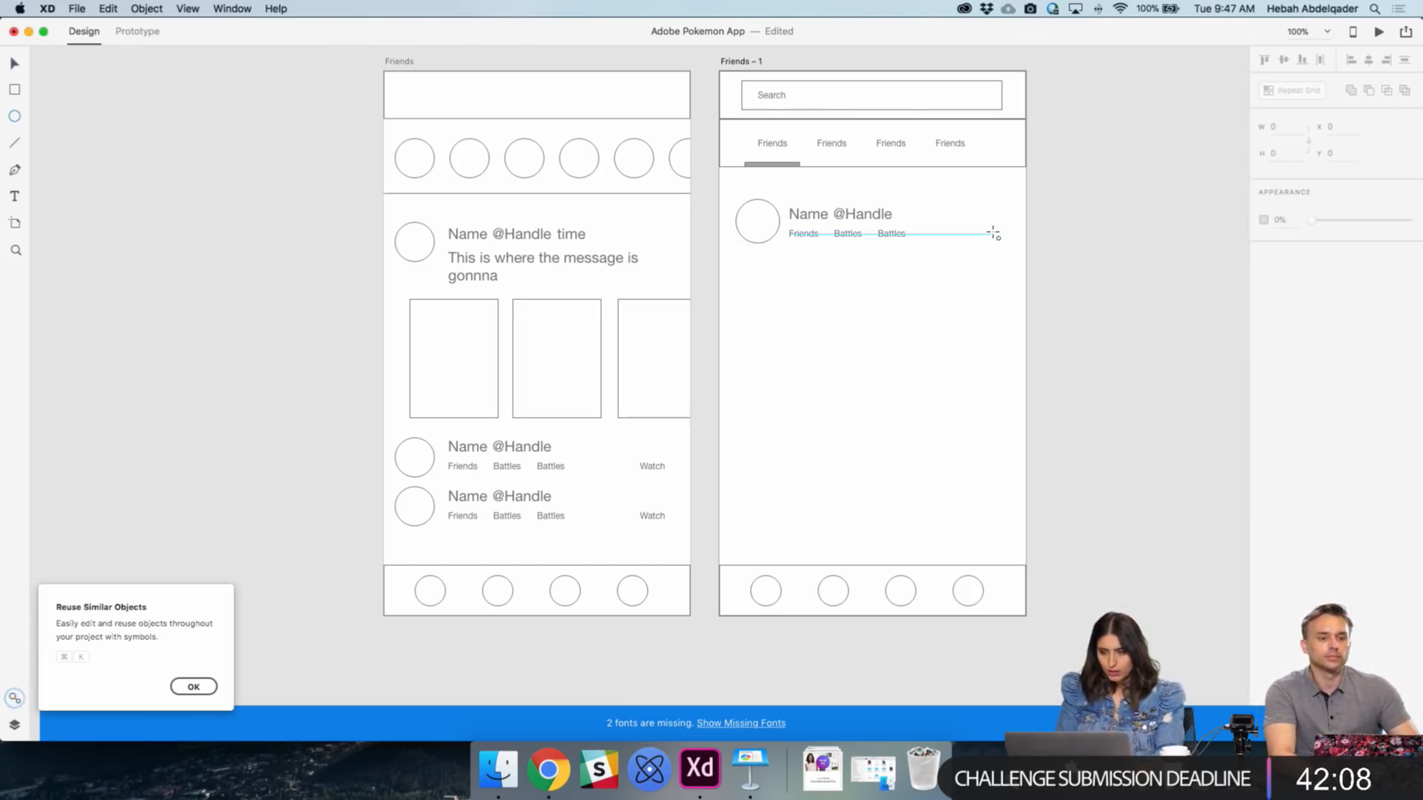
{"action": "left_click_drag", "start_coordinate": [993, 234], "coordinate": [1009, 249]}
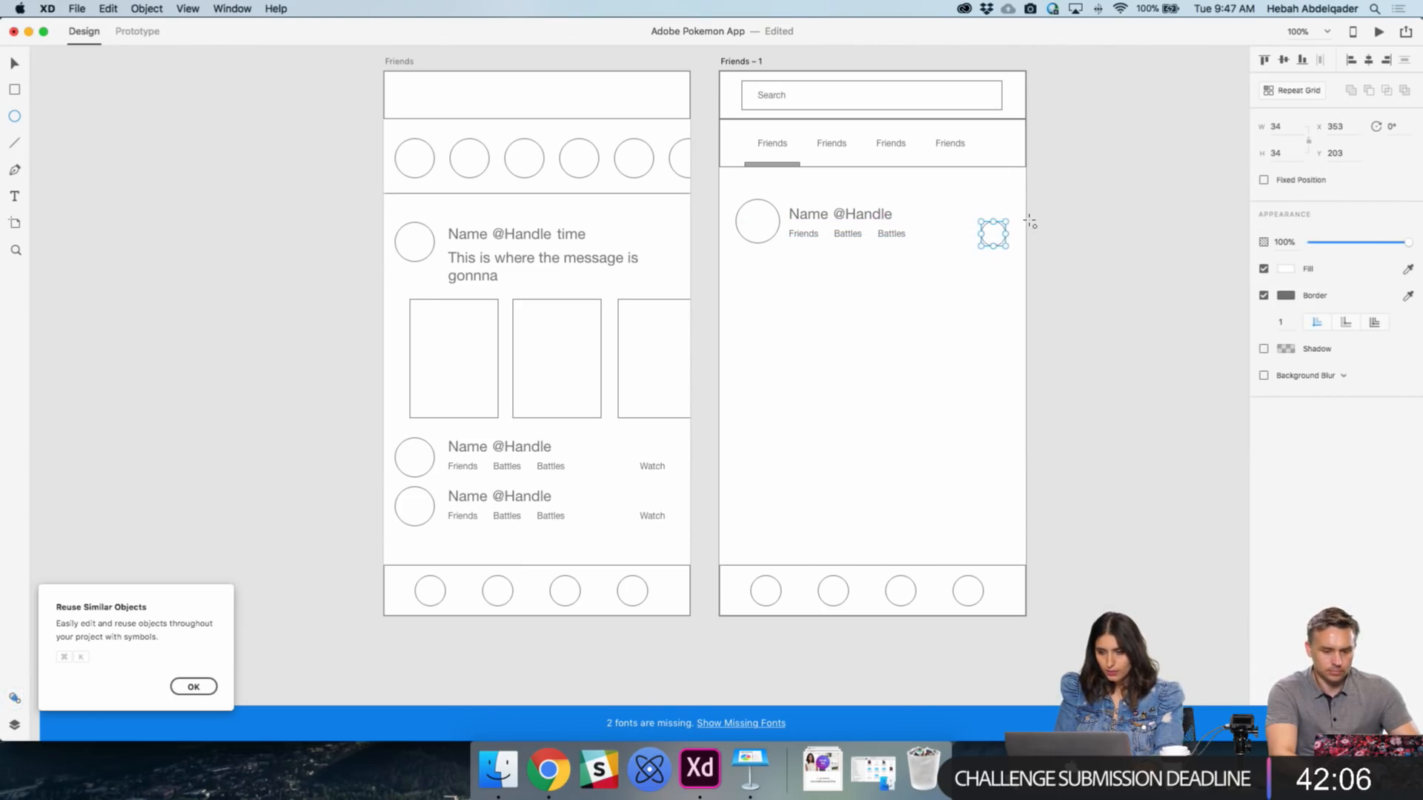
{"action": "left_click", "coordinate": [1057, 319]}
- Add a "+" text enlarged to size 38 and centre it inside the small circle
{"action": "key", "text": "t"}
{"action": "left_click", "coordinate": [992, 235]}
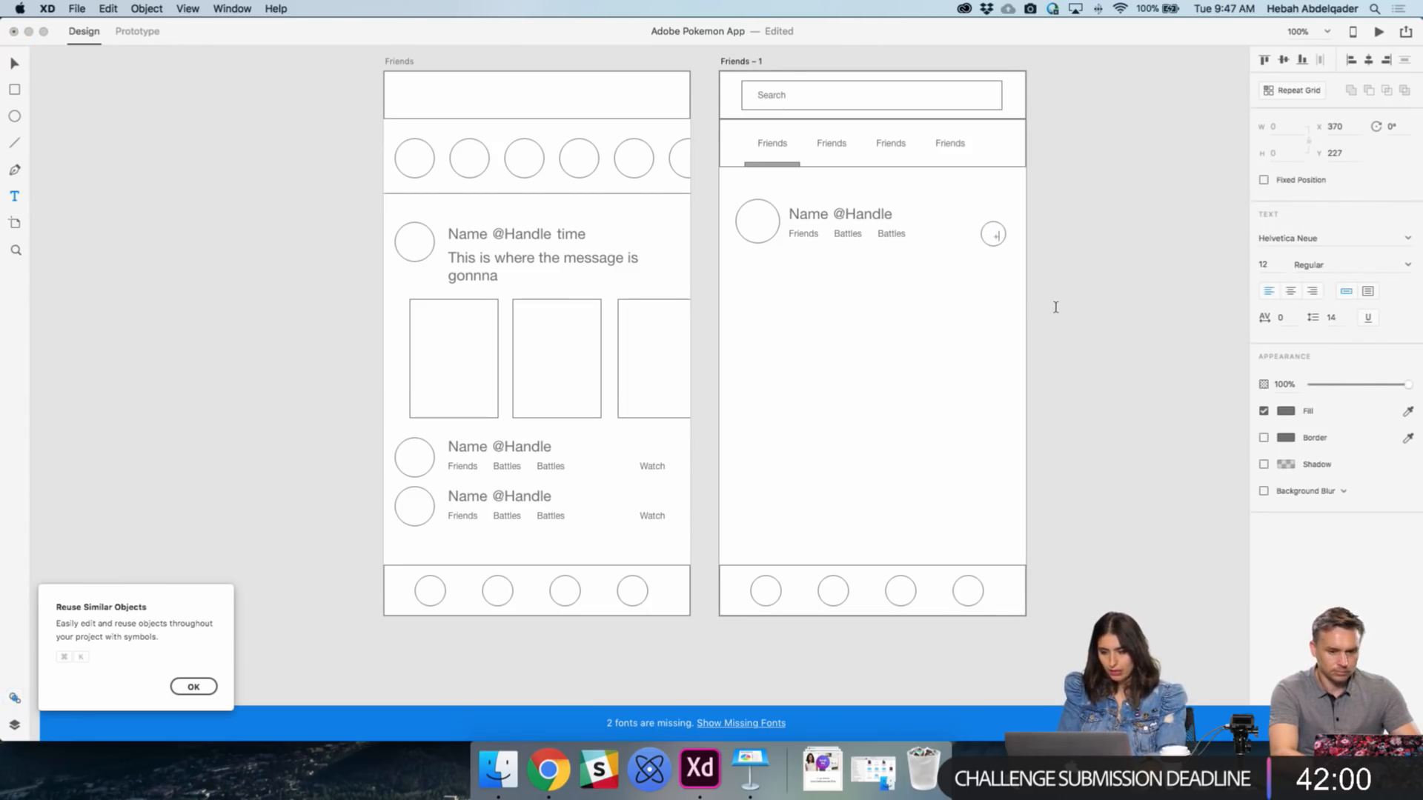
{"action": "key", "text": "Escape"}
{"action": "left_click_drag", "start_coordinate": [995, 240], "coordinate": [998, 261]}
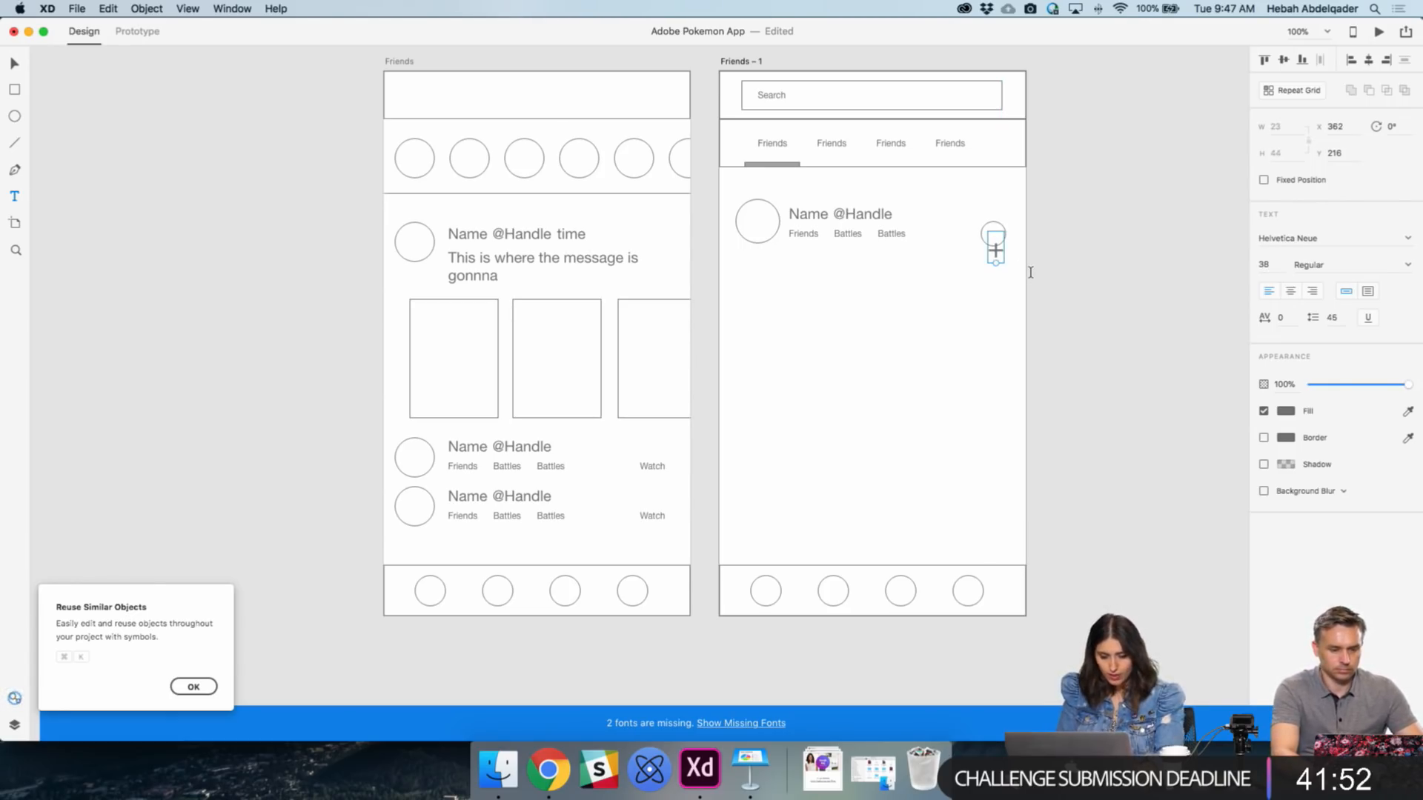
{"action": "key", "text": "Escape"}
{"action": "mouse_move", "coordinate": [997, 254]}
{"action": "left_mouse_down"}
{"action": "mouse_move", "coordinate": [994, 233]}
{"action": "mouse_move", "coordinate": [979, 259]}
{"action": "left_mouse_up"}
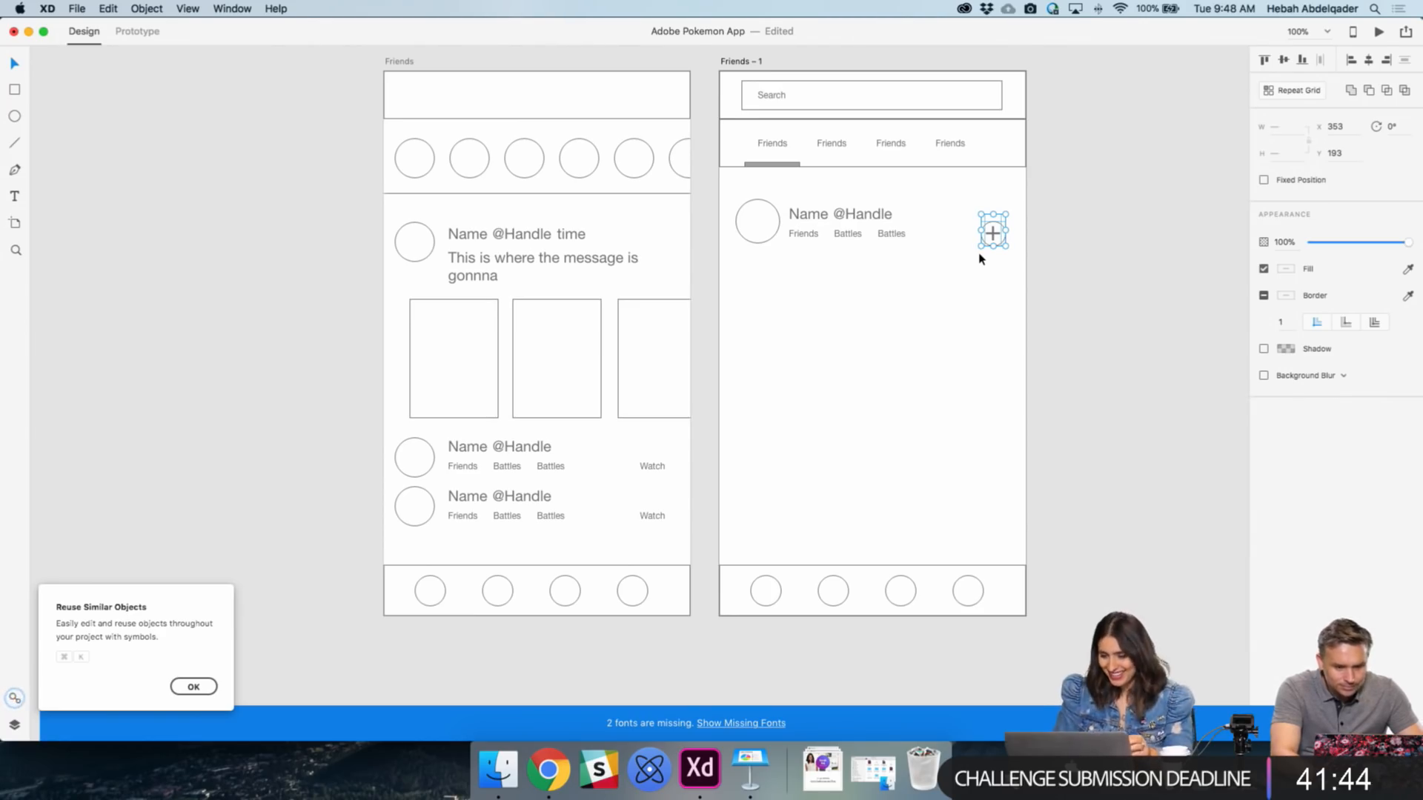
{"action": "left_click", "coordinate": [1013, 269]}
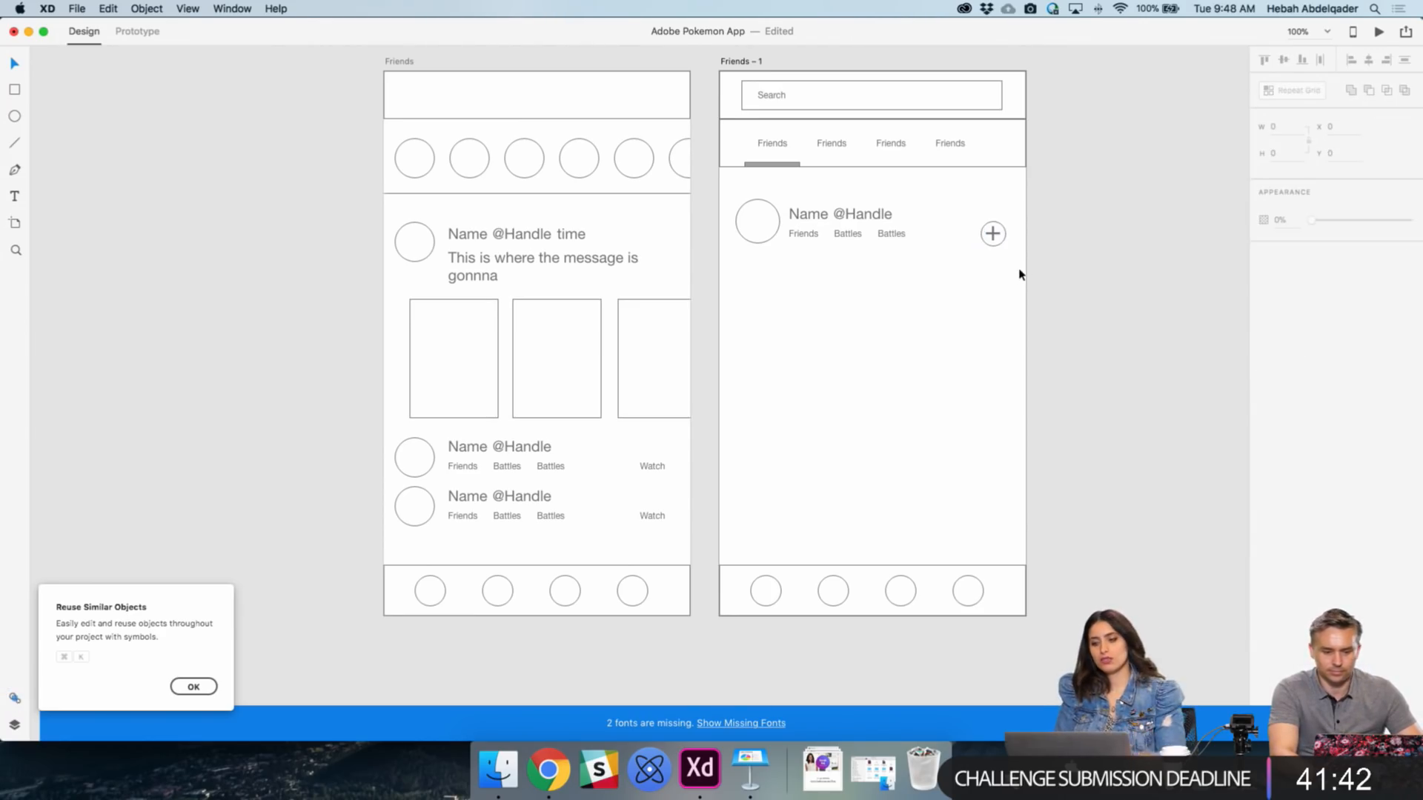
- Turn the complete profile row into a vertical repeat grid of seven rows reaching the artboard's bottom
{"action": "left_click_drag", "start_coordinate": [1025, 252], "coordinate": [714, 192]}
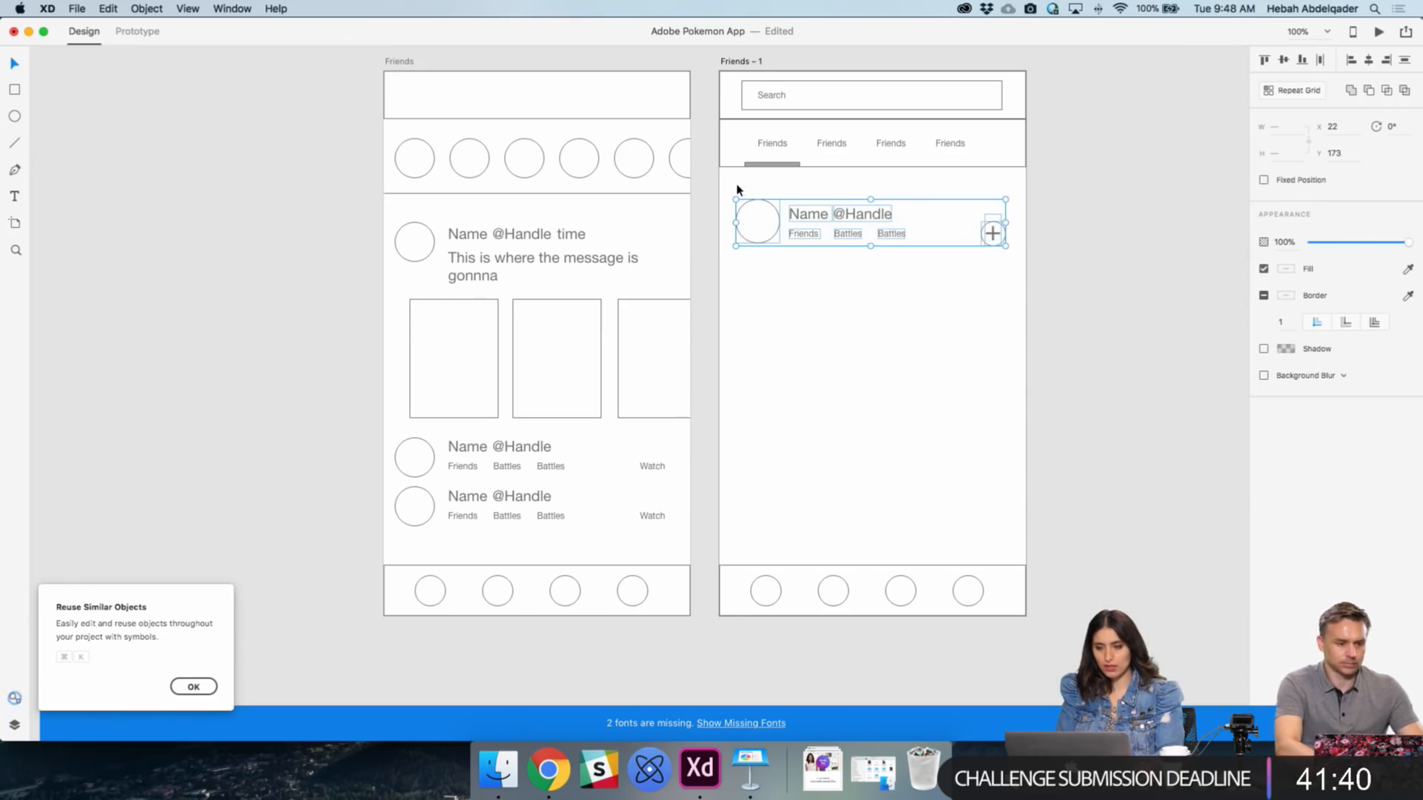
{"action": "left_click", "coordinate": [1292, 90]}
{"action": "left_click_drag", "start_coordinate": [870, 246], "coordinate": [889, 635]}
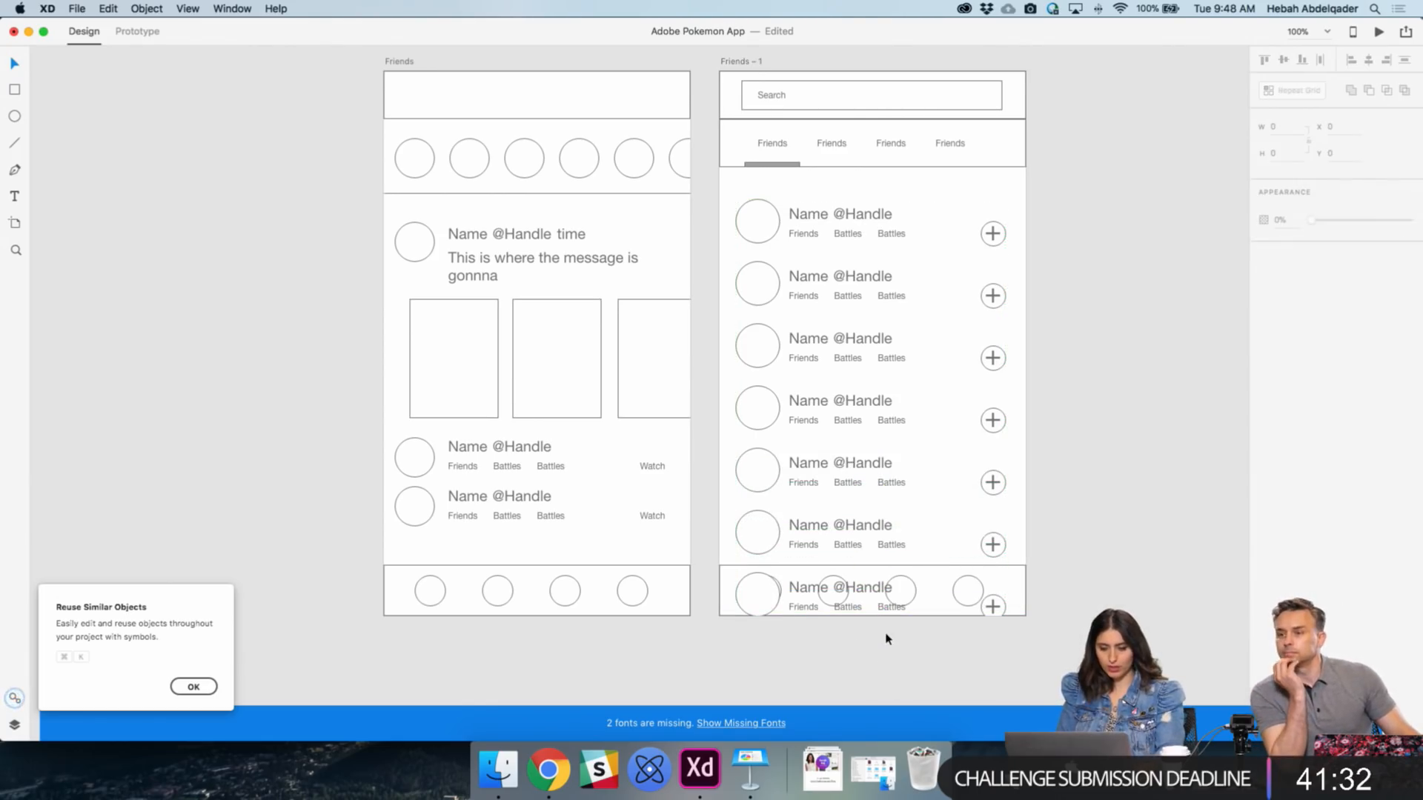
- Try restacking the bottom bar relative to the profile rows, and undo the restacking and the row repetition
{"action": "left_click", "coordinate": [1017, 589]}
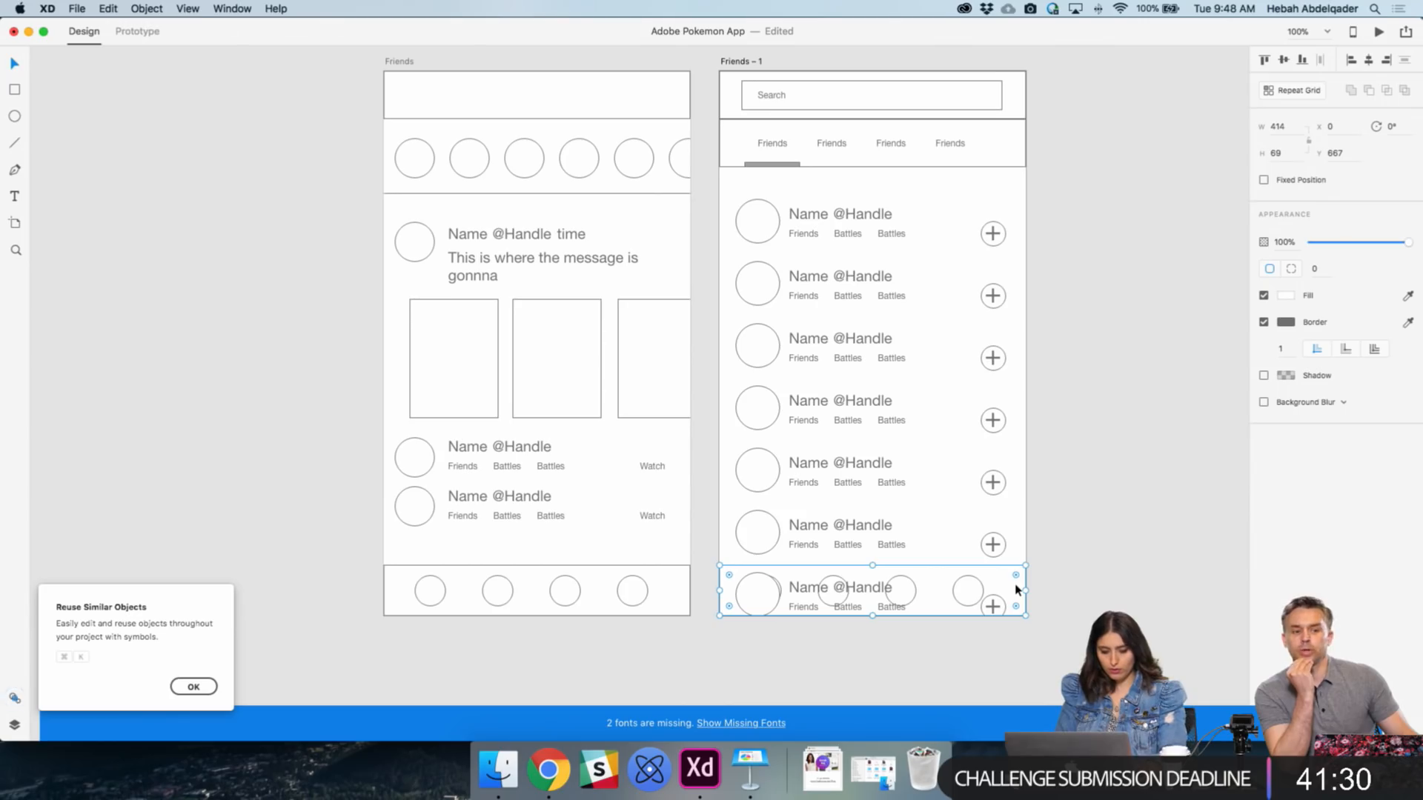
{"action": "key", "text": "super+shift+bracketright"}
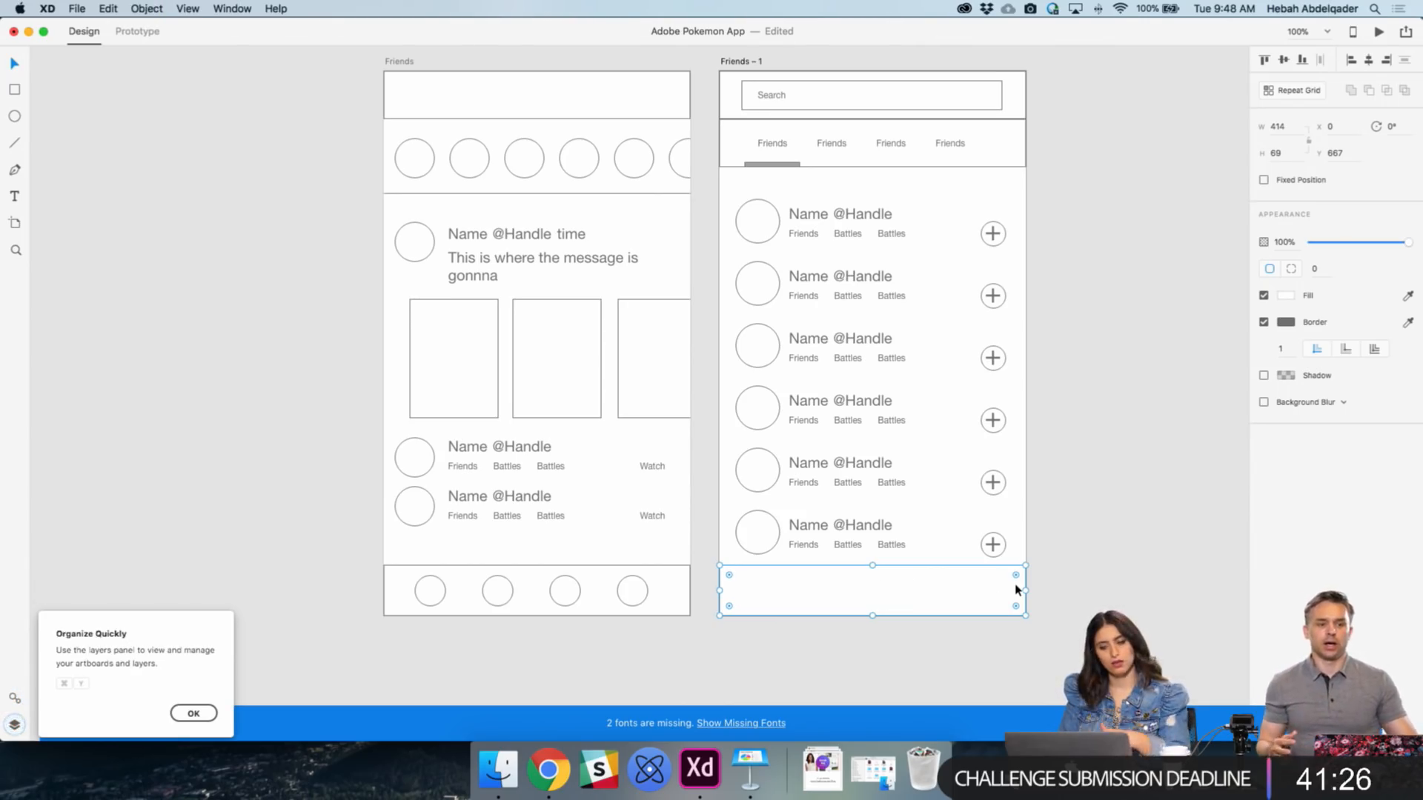
{"action": "key", "text": "shift+super+bracketleft"}
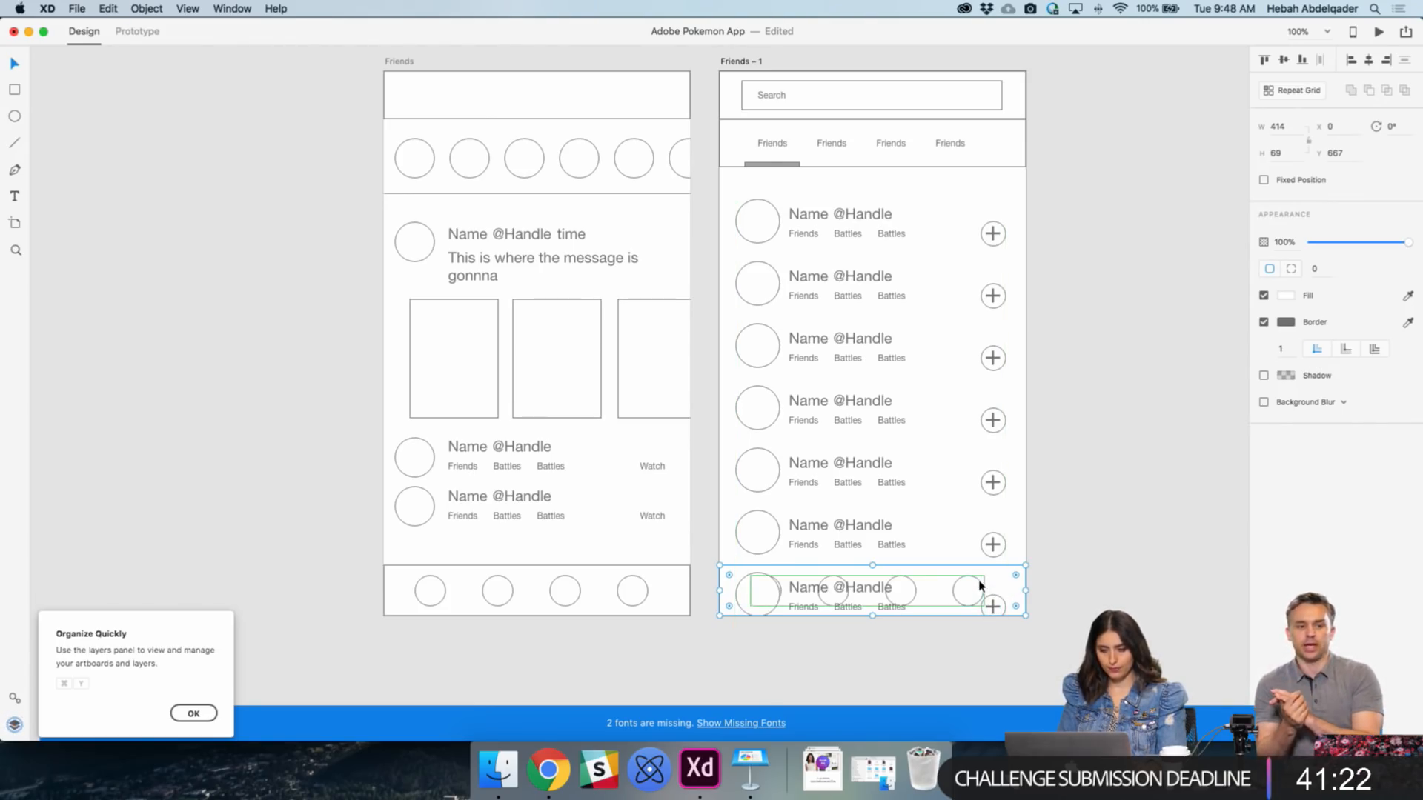
{"action": "key", "text": "super+z"}
{"action": "key", "text": "super+z"}
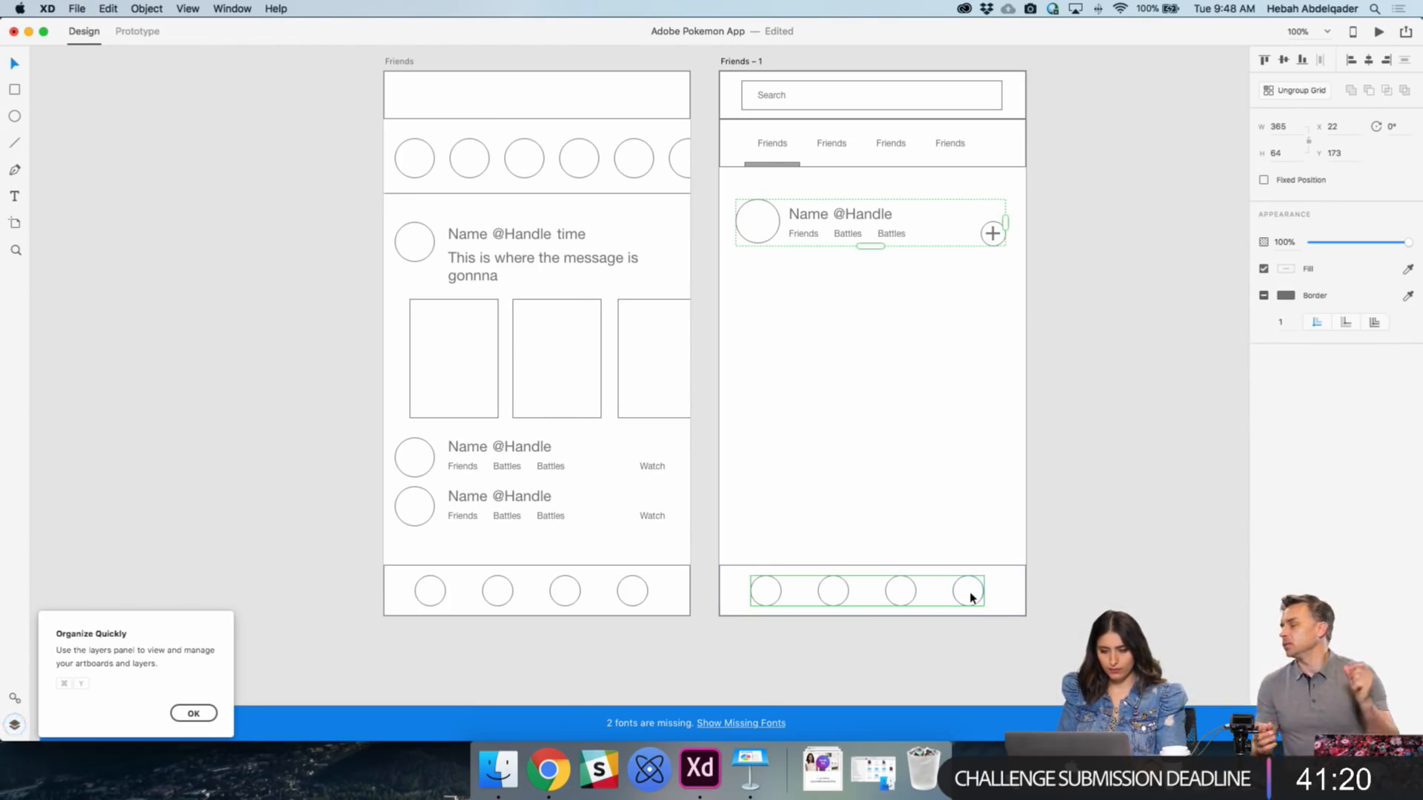
- Group the bottom bar with its four icon circles on the Friends – 1 artboard
{"action": "left_click", "coordinate": [1007, 597]}
{"action": "key", "text": "super+g"}
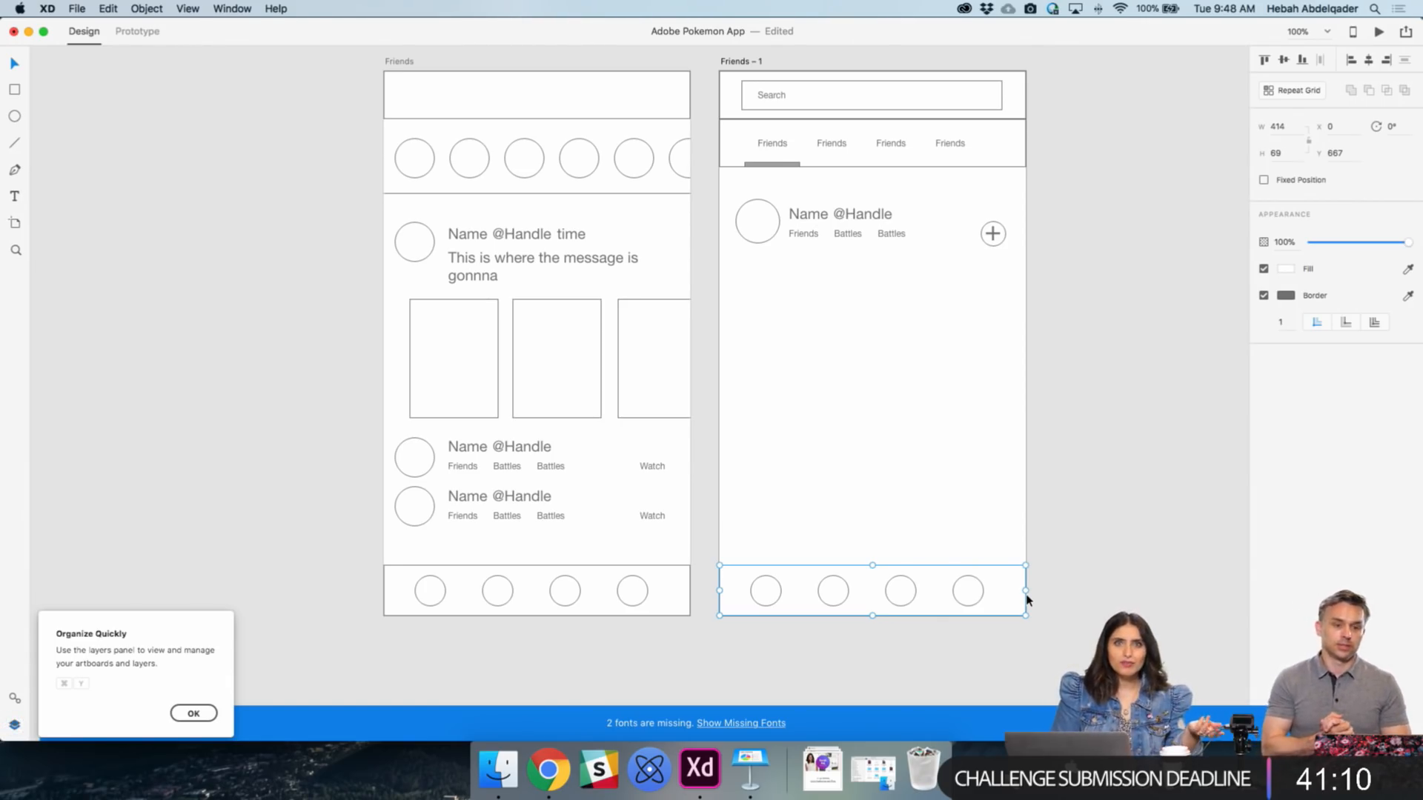
- Try to move the profile row up to Y 148 and repeat it down past the bottom bar
{"action": "left_click", "coordinate": [851, 222]}
{"action": "left_click_drag", "start_coordinate": [851, 222], "coordinate": [910, 669]}
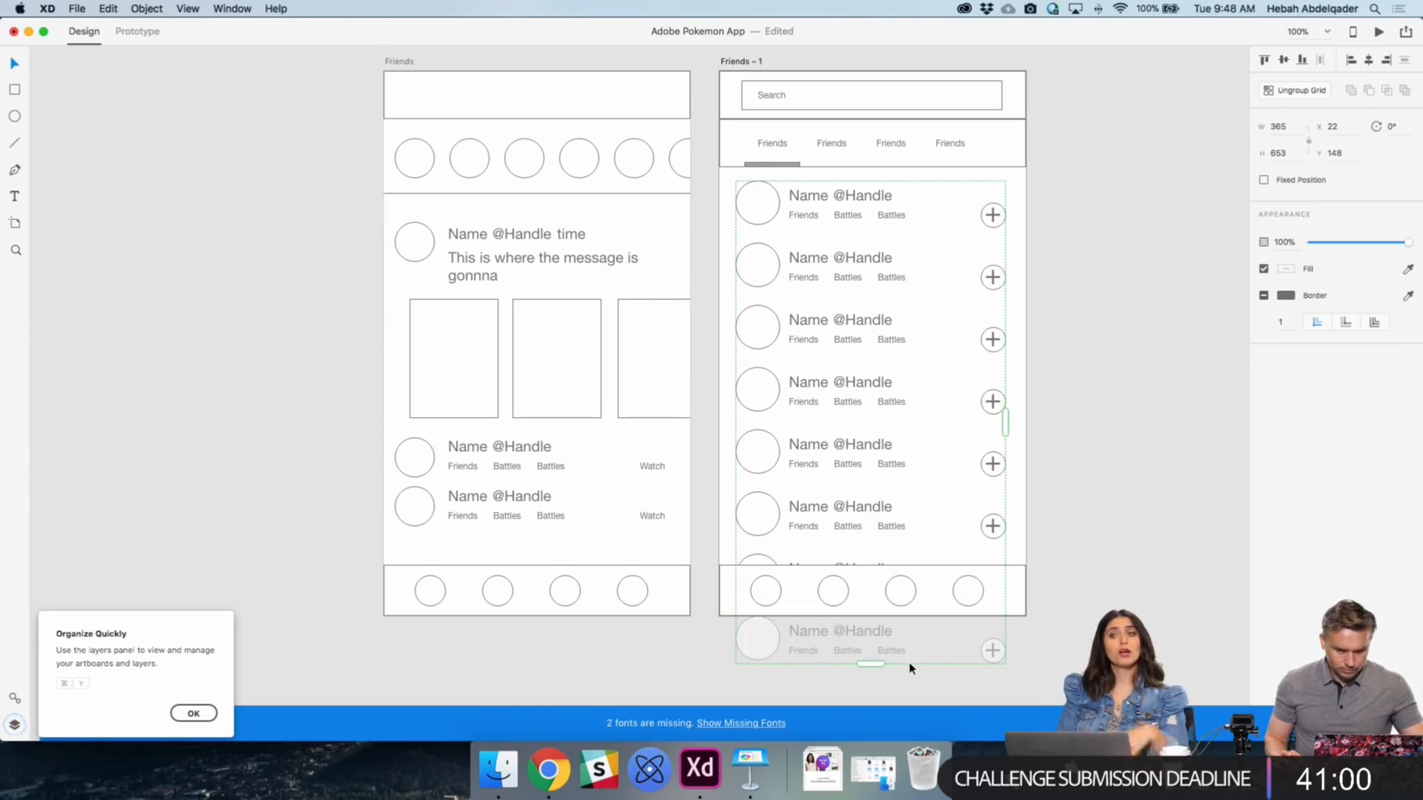
{"action": "left_click", "coordinate": [1143, 544]}
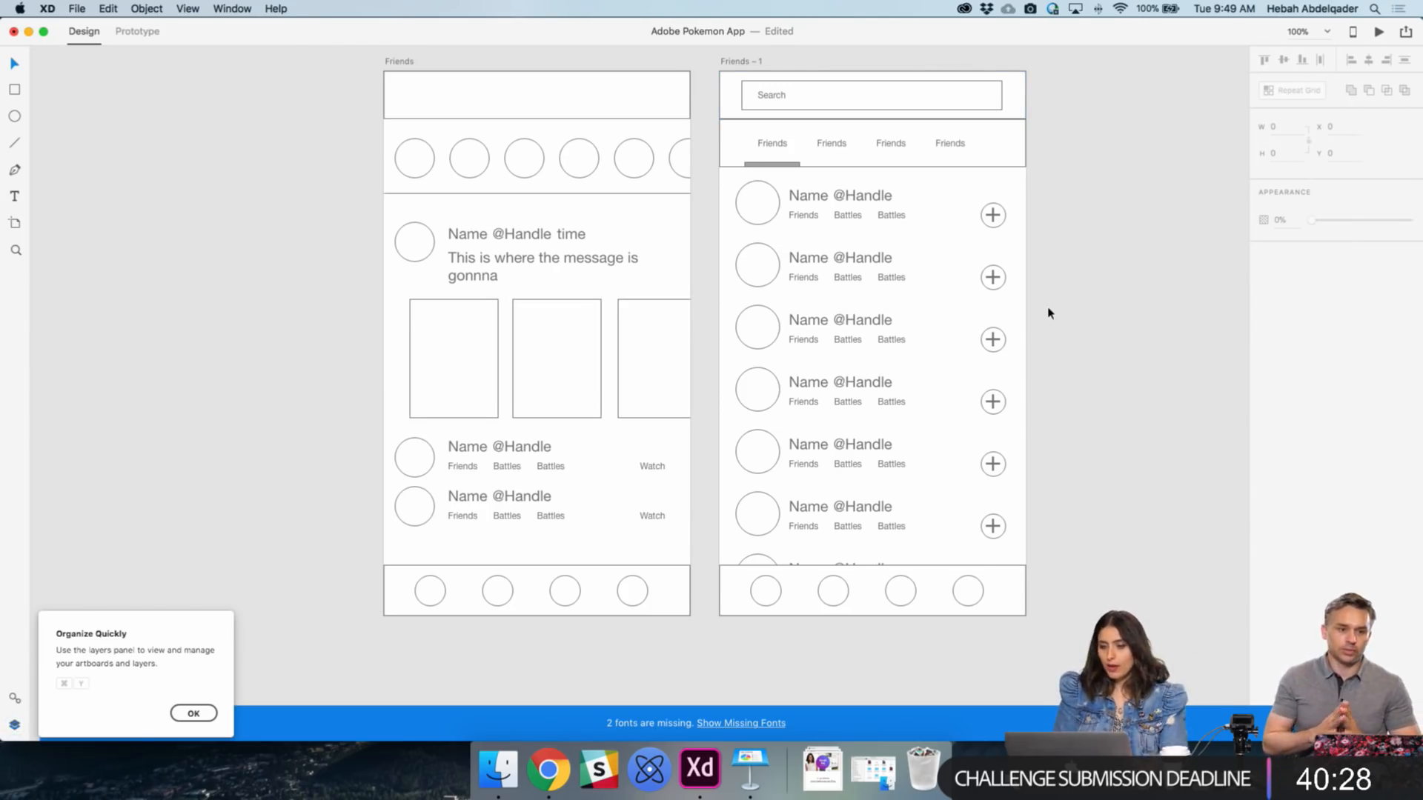
- Undo the last row repetition and the profile row's upward move
{"action": "key", "text": "super+z"}
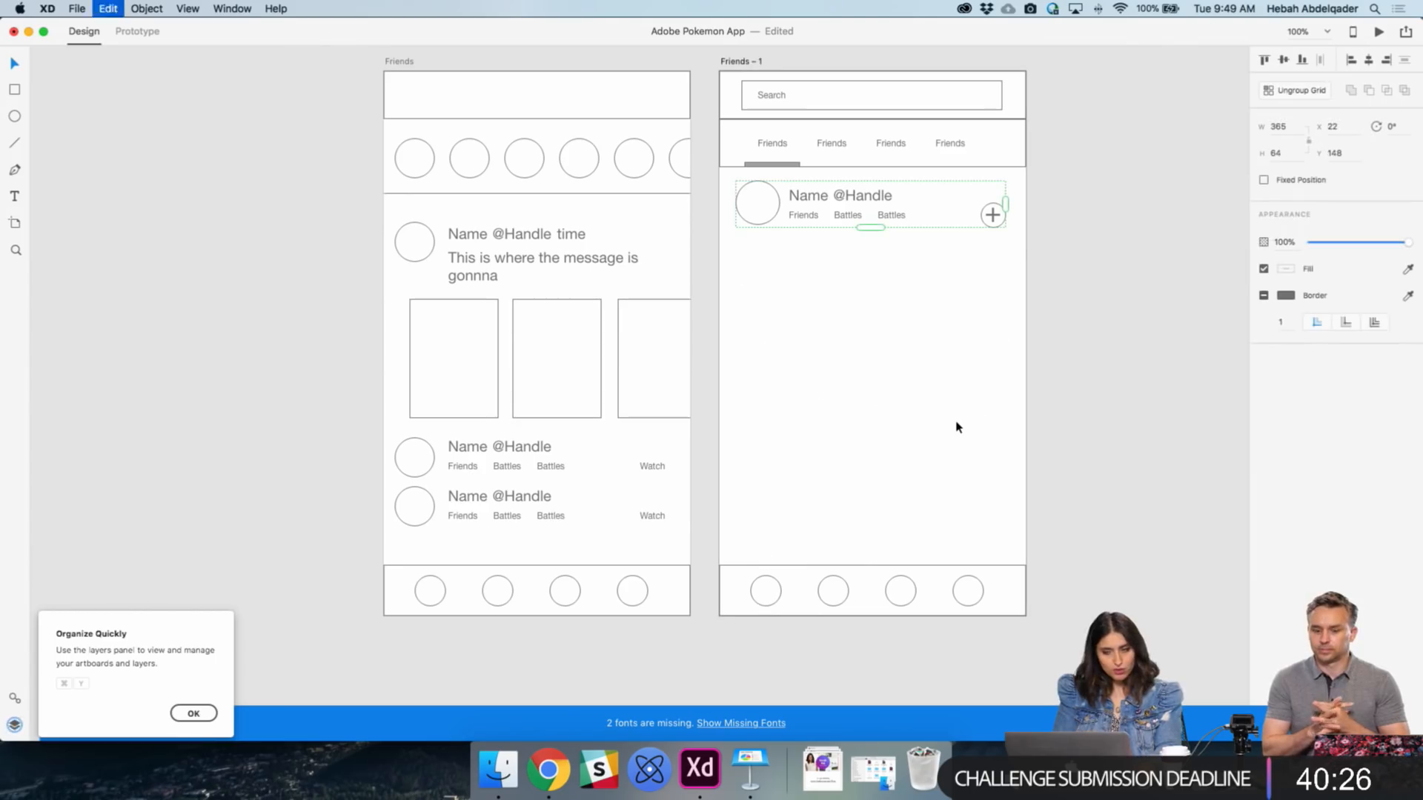
{"action": "key", "text": "super+z"}
{"action": "key", "text": "super+z"}
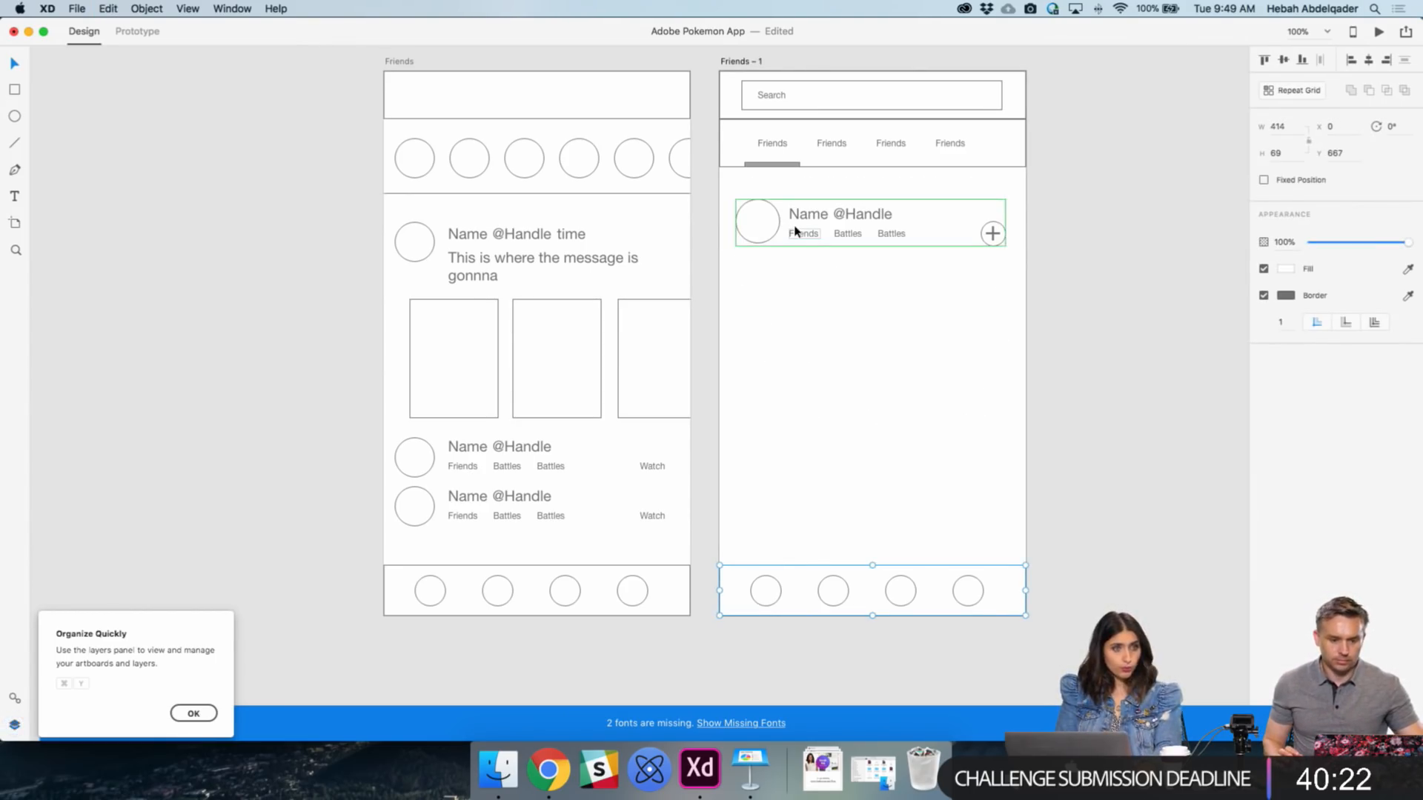
- Ungroup the profile row's grid, recreate it as a vertical repeat grid of seven rows, and start it just below the category labels
{"action": "left_click_drag", "start_coordinate": [744, 184], "coordinate": [1013, 244]}
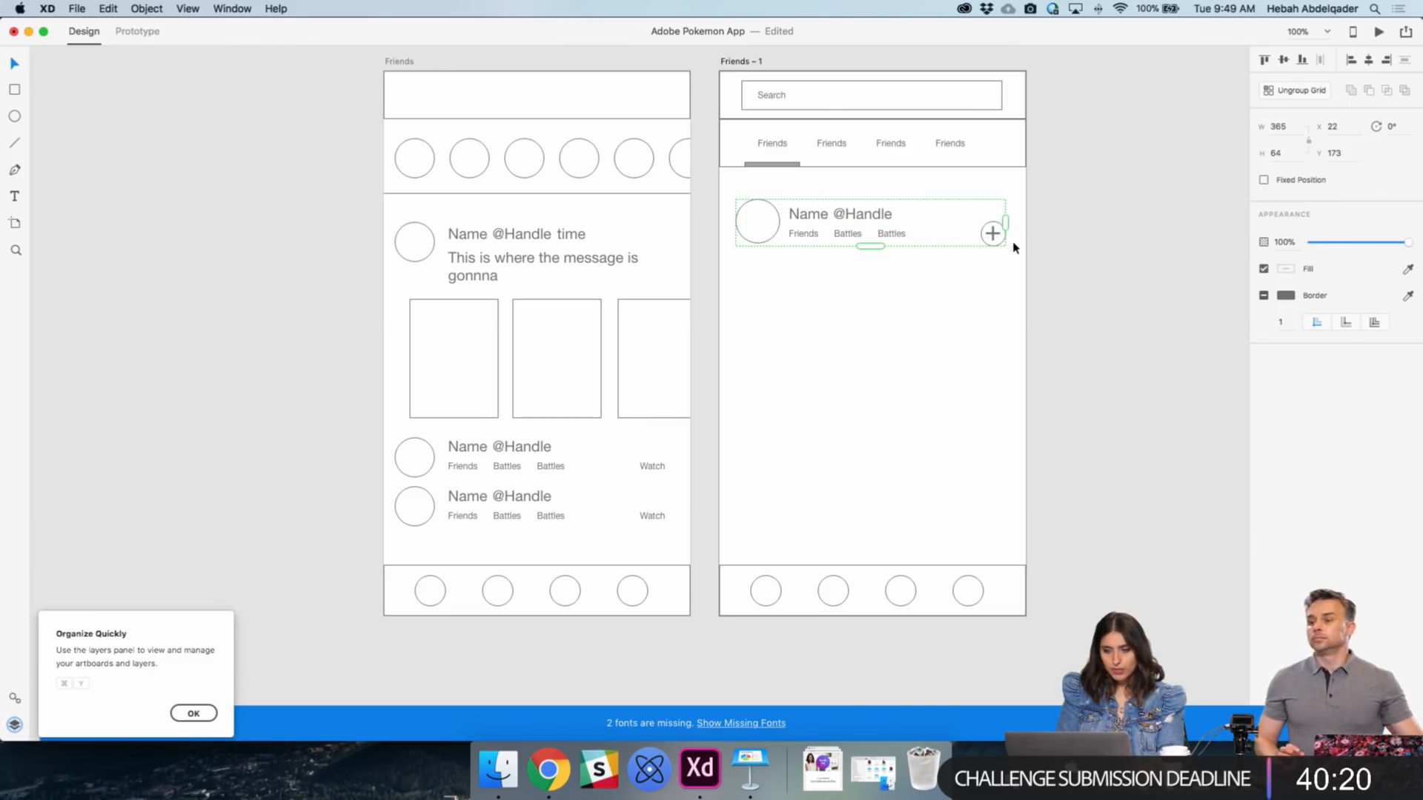
{"action": "left_click", "coordinate": [1298, 90]}
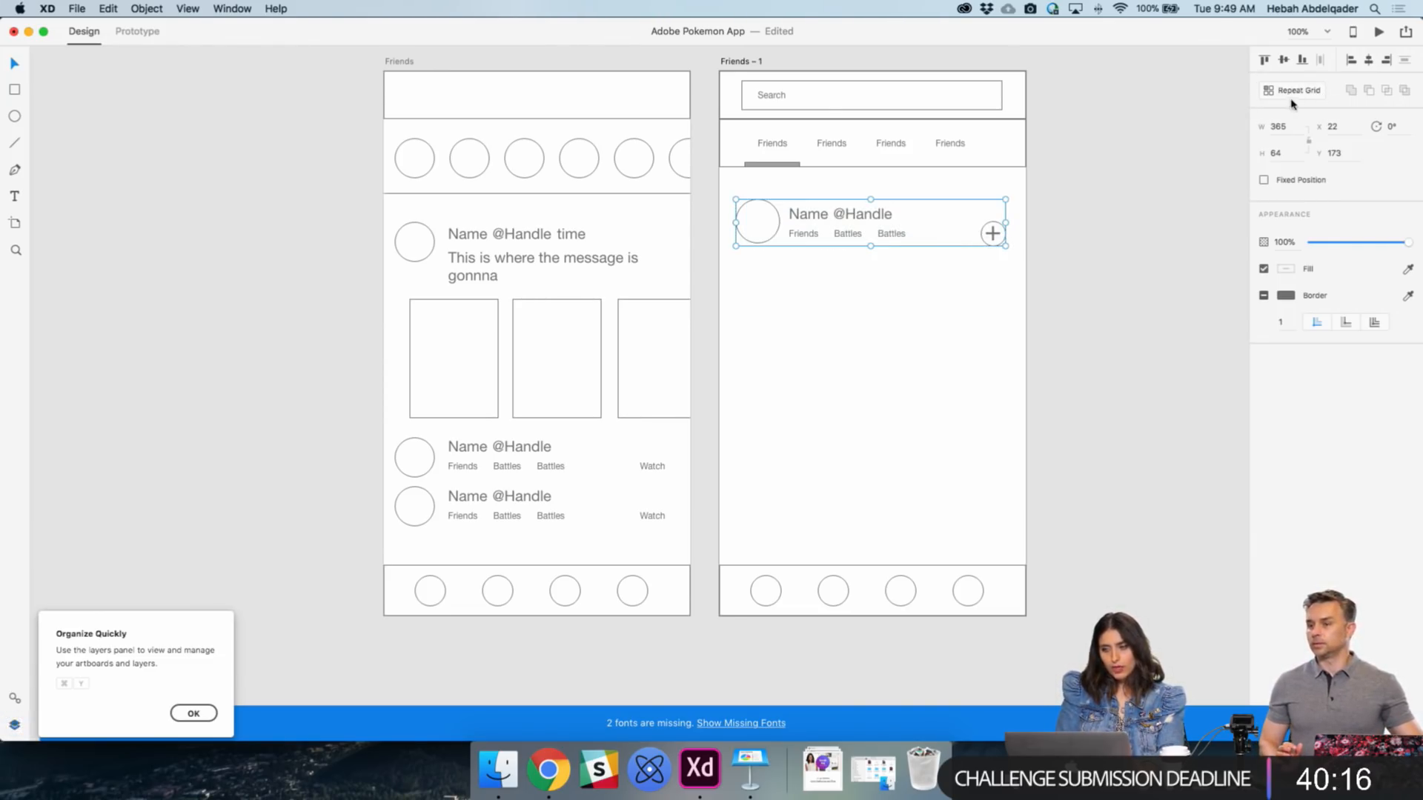
{"action": "left_click", "coordinate": [1283, 93]}
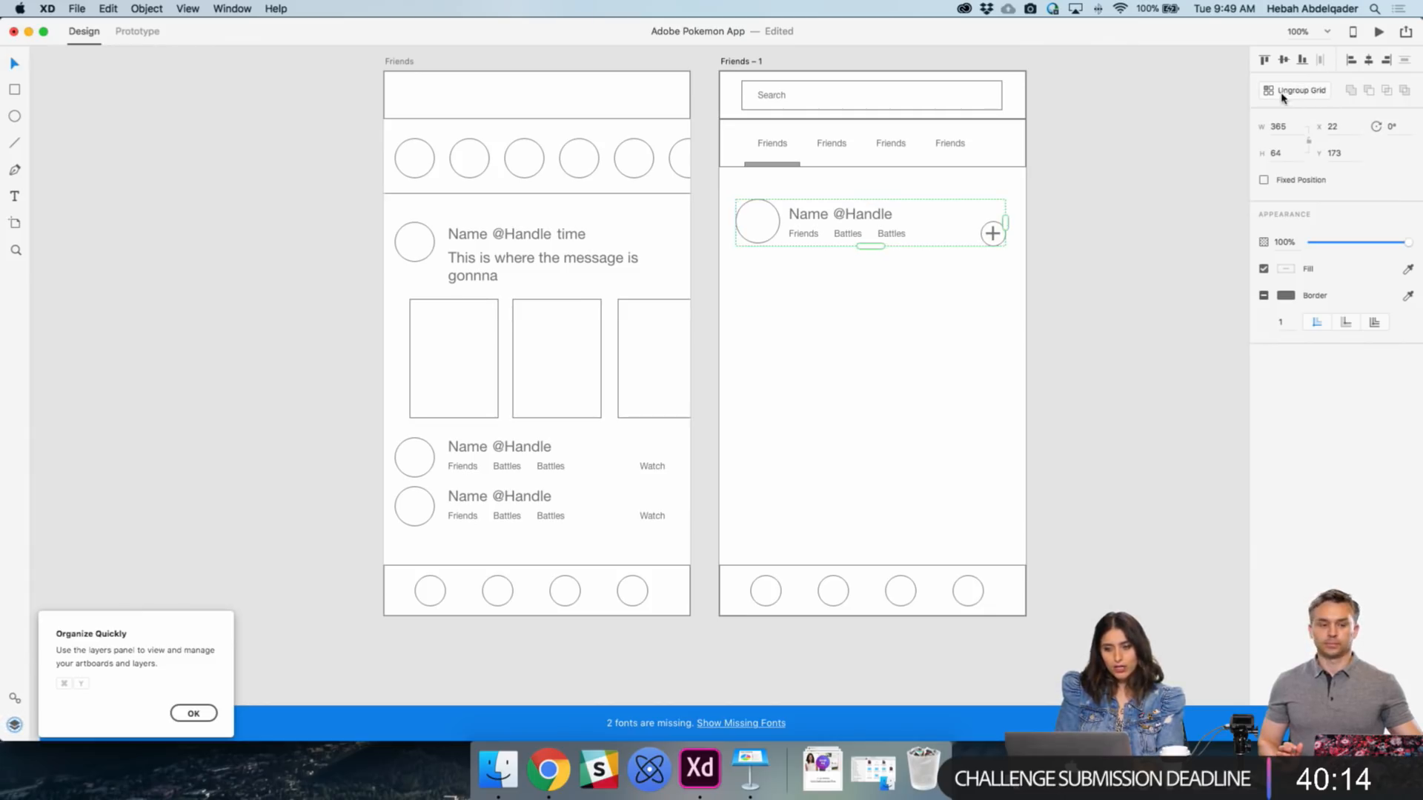
{"action": "left_click_drag", "start_coordinate": [880, 215], "coordinate": [858, 649]}
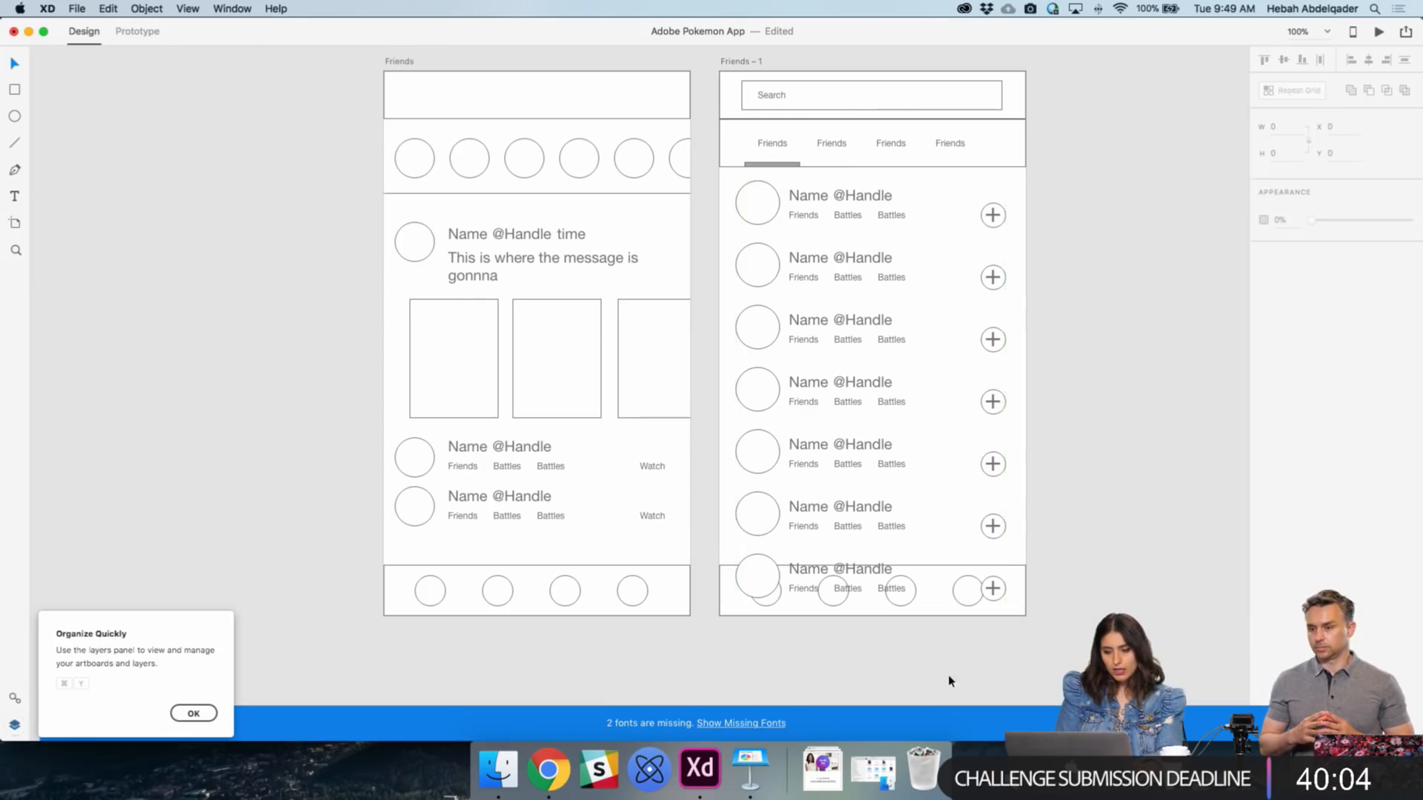
- Send the profile list grid behind the bottom bar and widen the gaps between its rows until the grid is about 702 high
{"action": "double_click", "coordinate": [890, 401]}
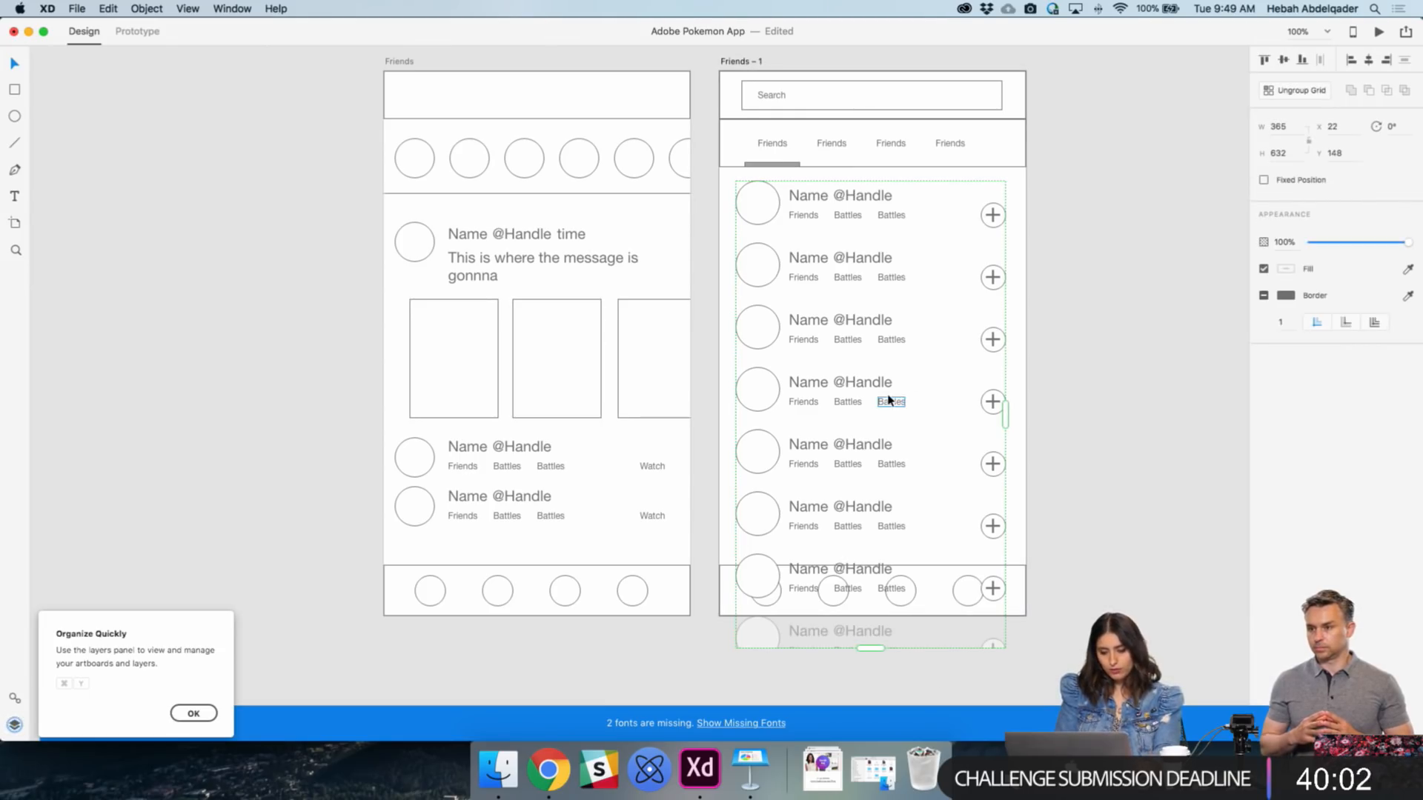
{"action": "left_click", "coordinate": [1124, 496]}
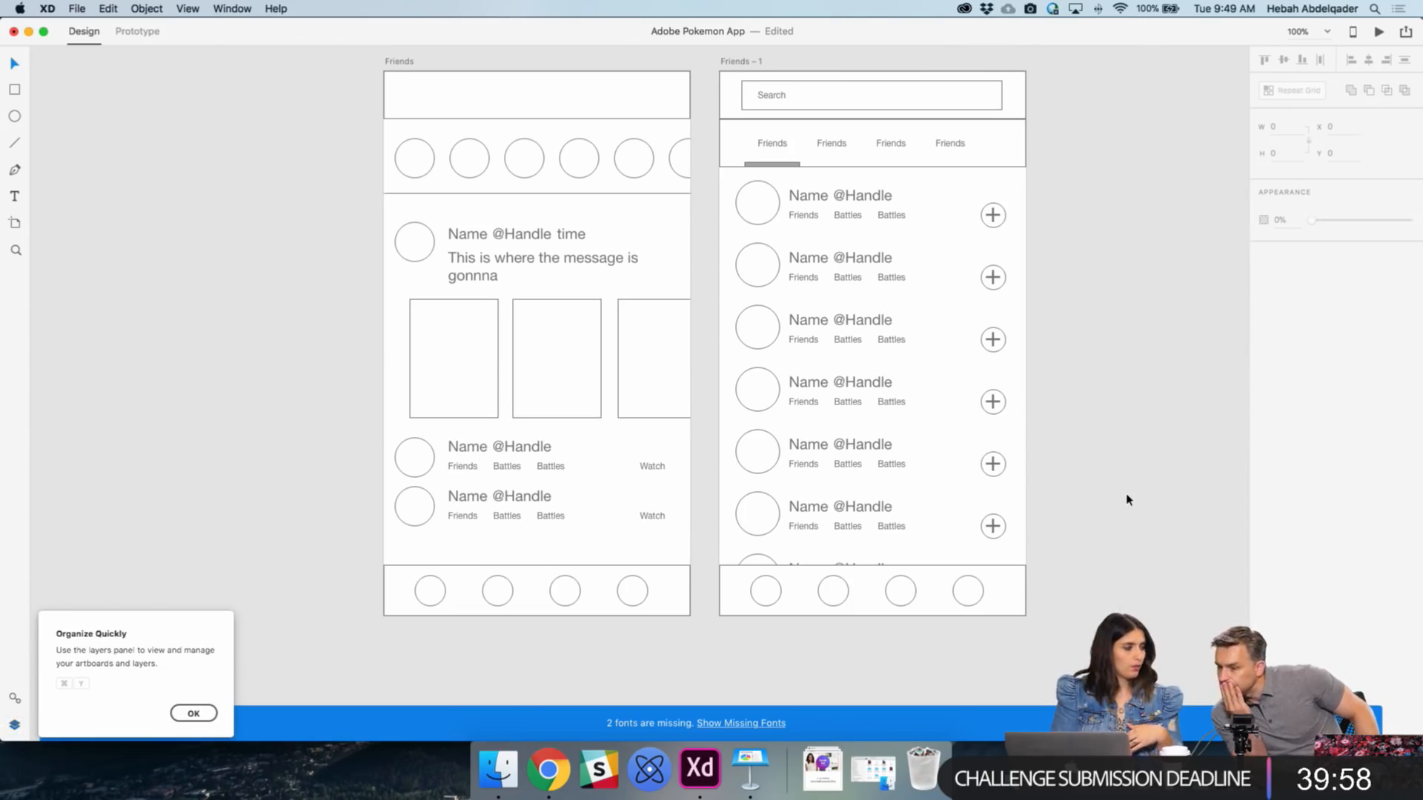
{"action": "left_click", "coordinate": [857, 317]}
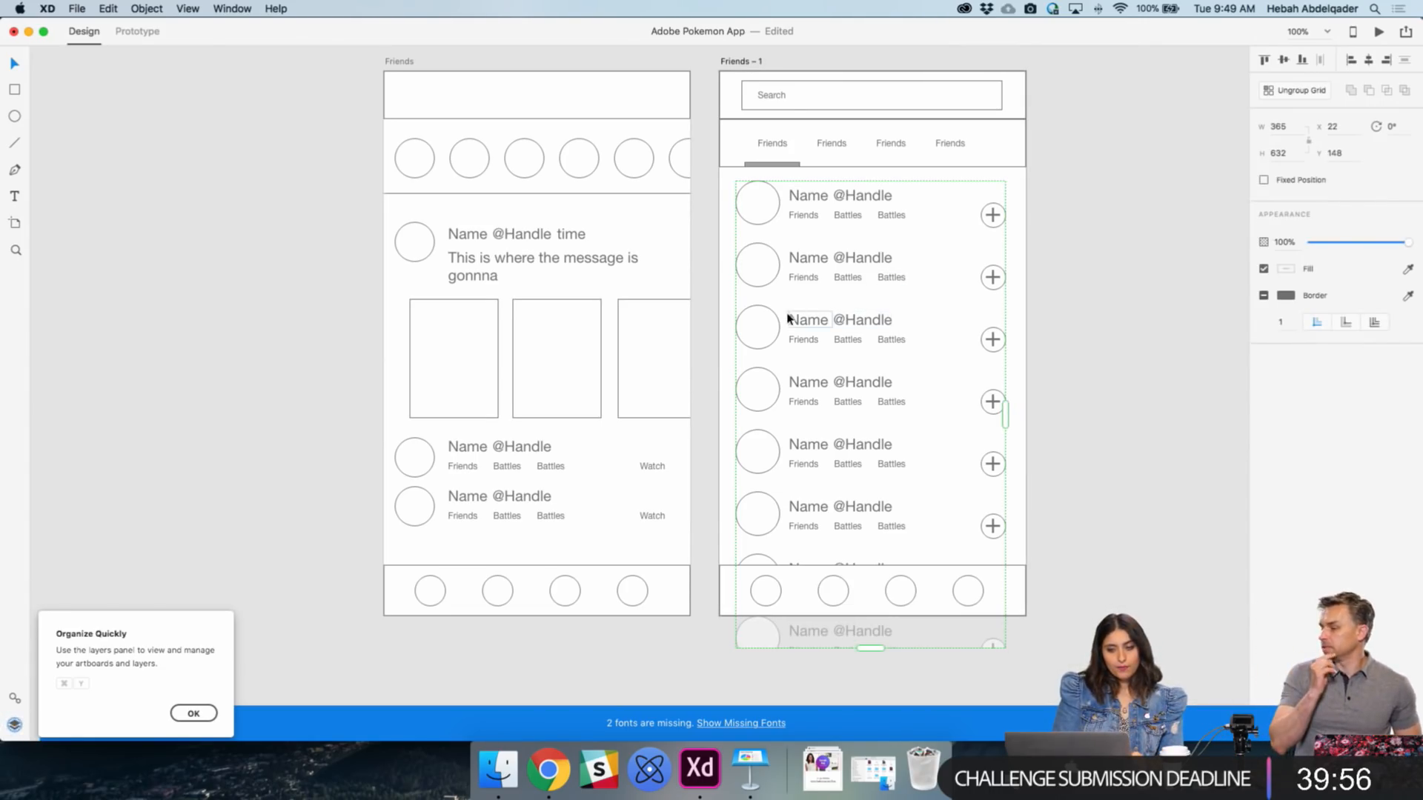
{"action": "mouse_move", "coordinate": [767, 292]}
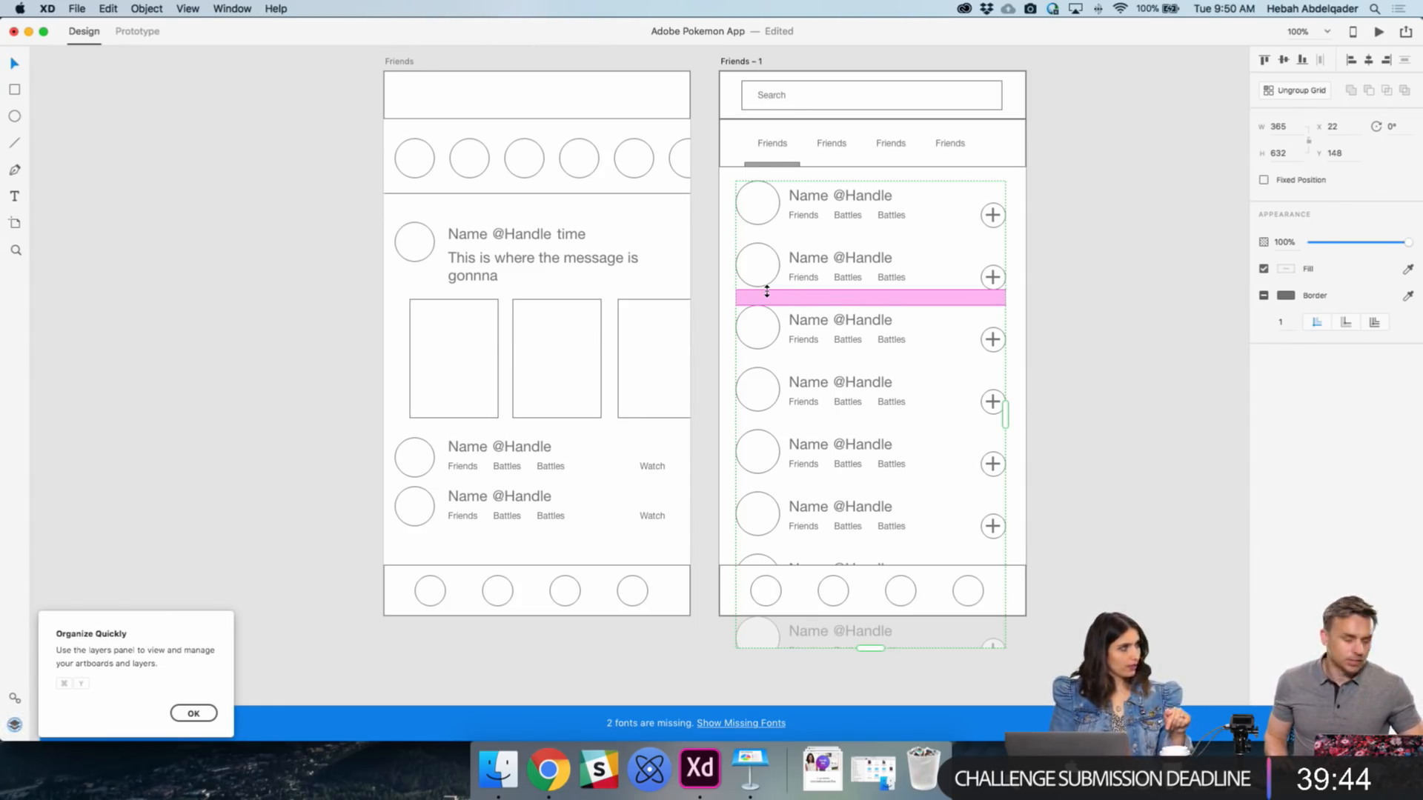
{"action": "left_click_drag", "start_coordinate": [767, 292], "coordinate": [767, 291]}
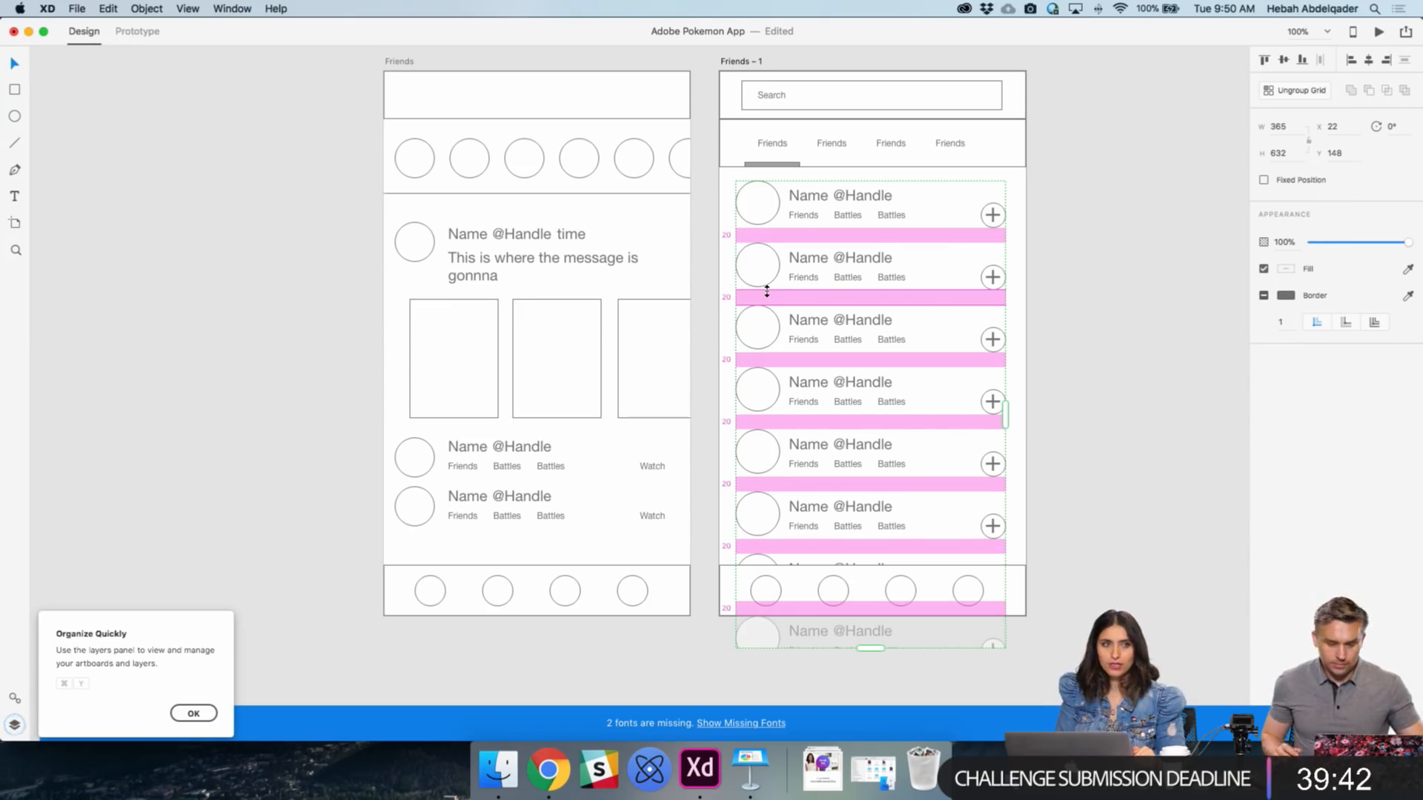
{"action": "left_click_drag", "start_coordinate": [767, 291], "coordinate": [764, 306]}
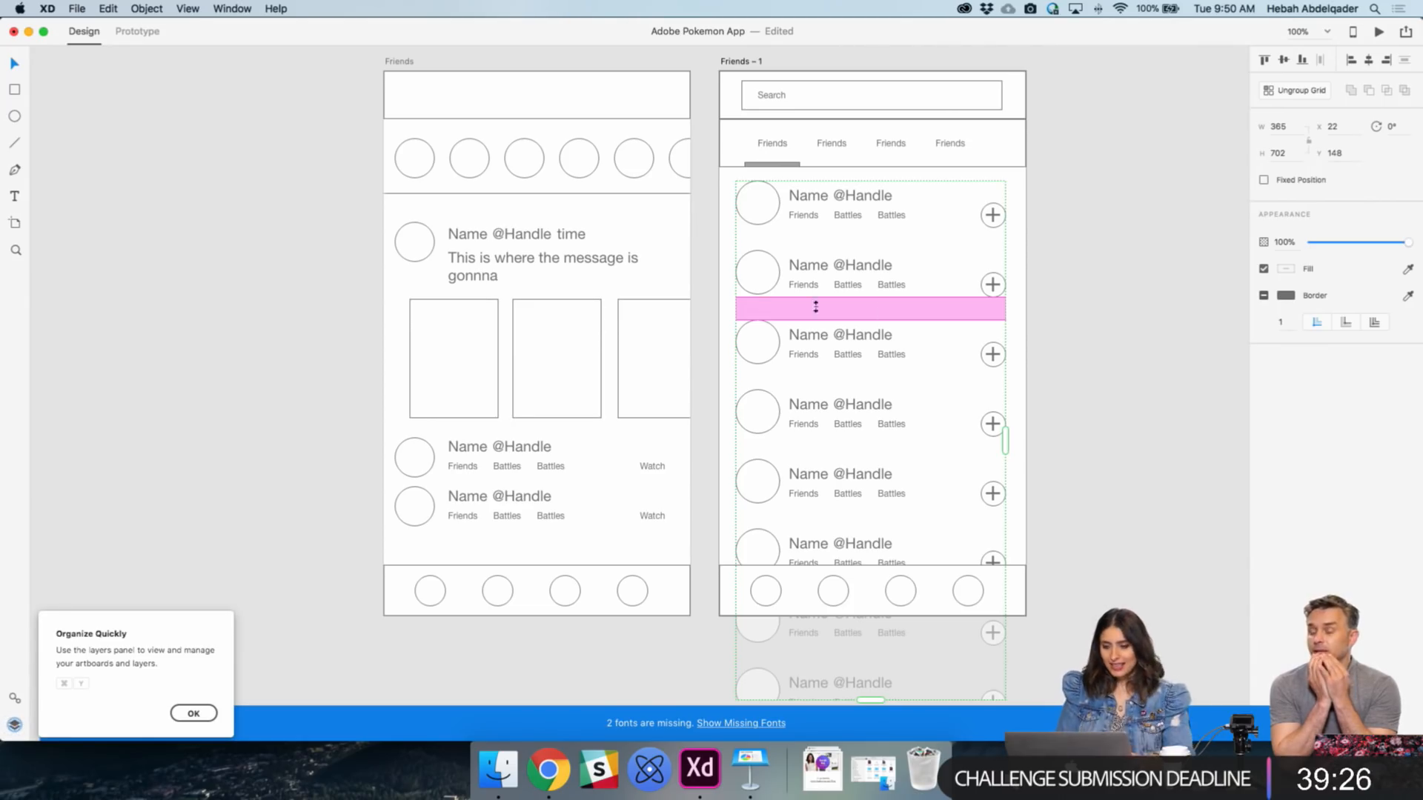
{"action": "left_click", "coordinate": [1039, 355]}
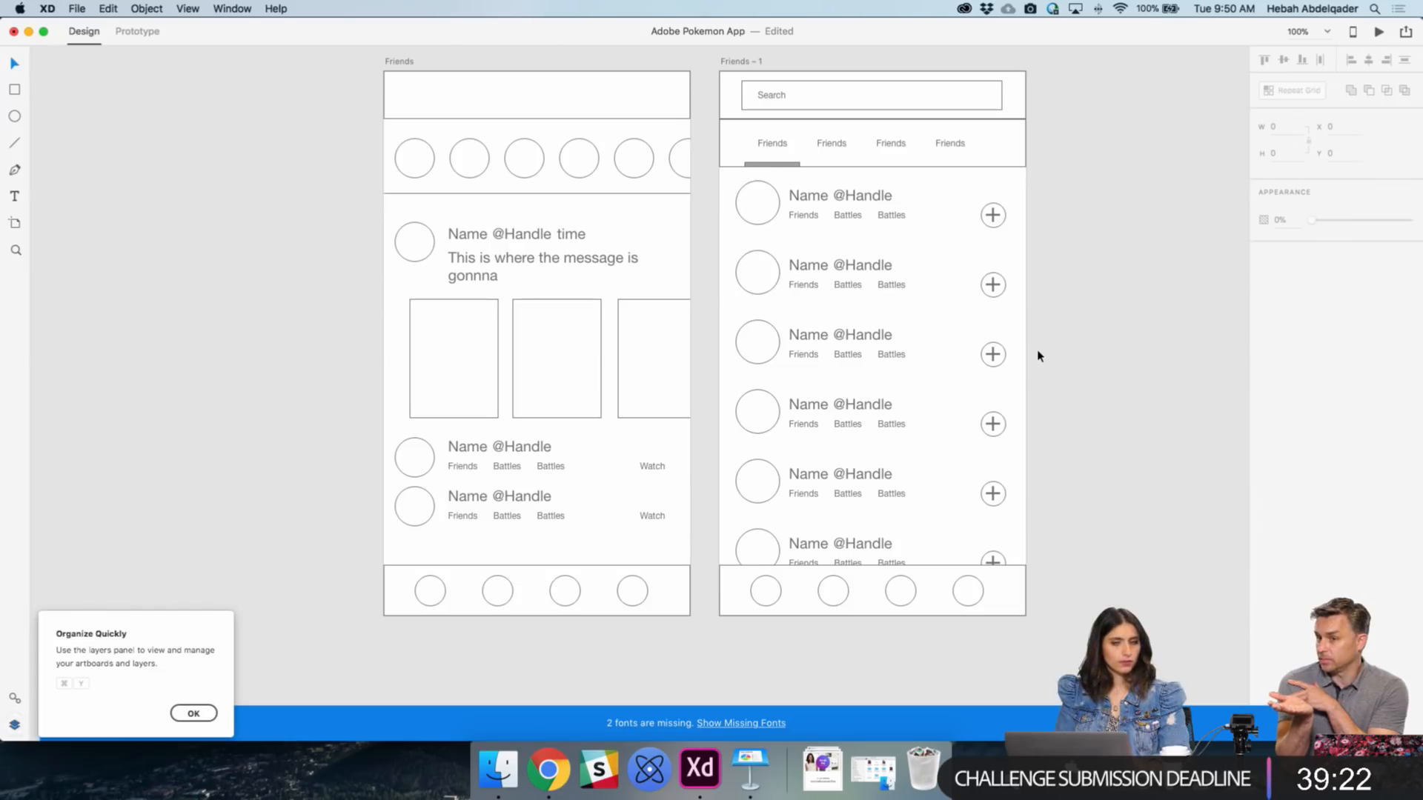
- Replace the name placeholder in the second profile row with a sample first name and shift the handle text away from it to X 165
{"action": "left_click", "coordinate": [812, 194]}
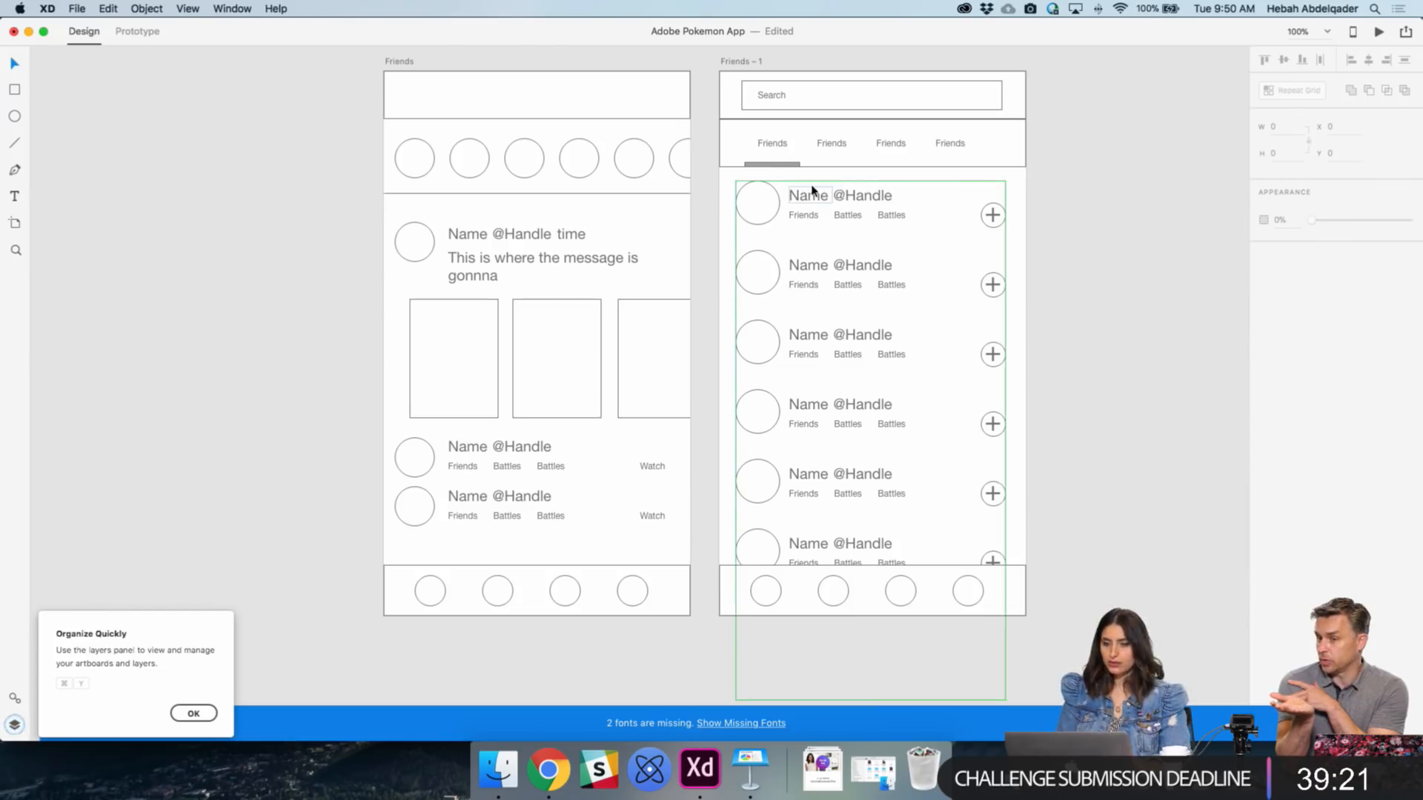
{"action": "double_click", "coordinate": [806, 273]}
{"action": "double_click", "coordinate": [800, 268]}
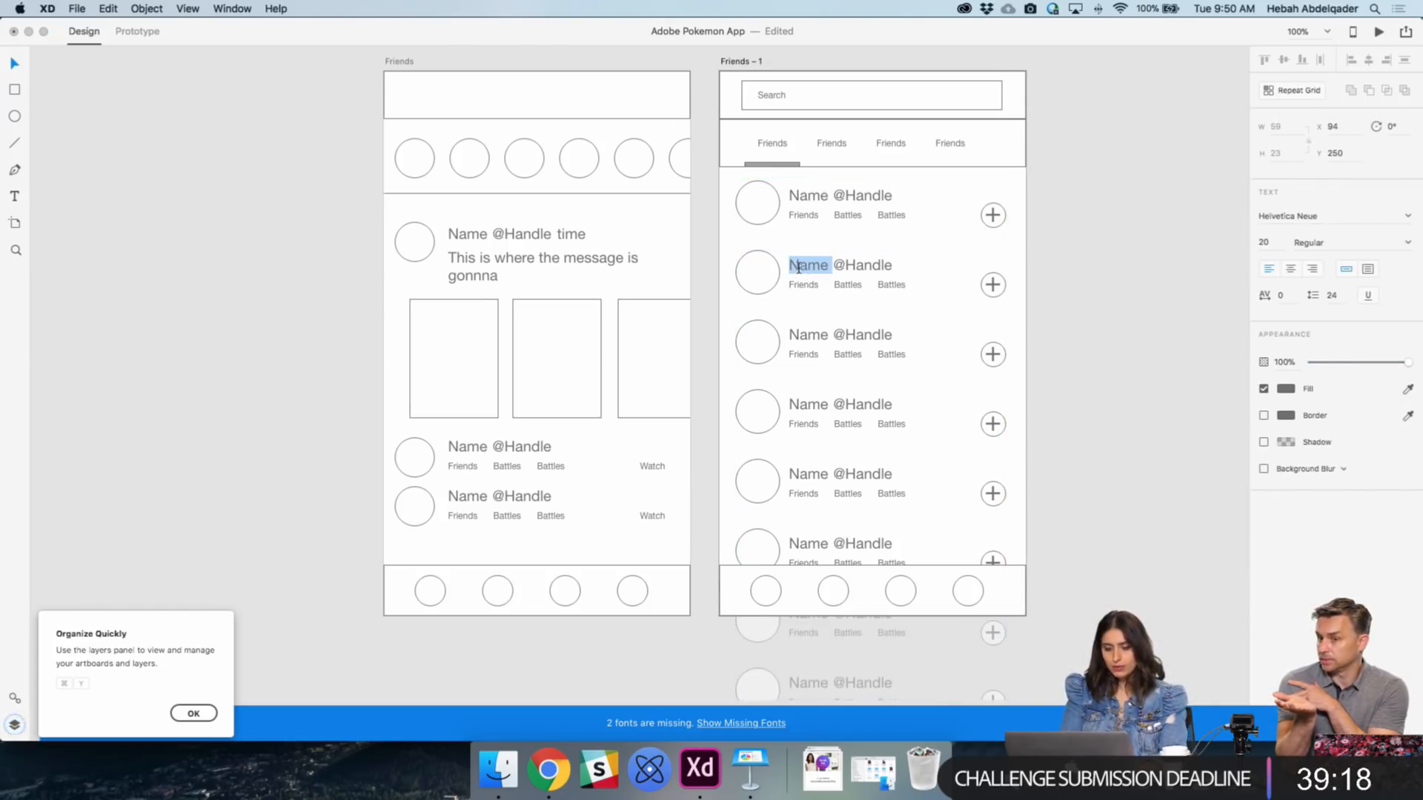
{"action": "type", "text": "Hebah"}
{"action": "key", "text": "Escape"}
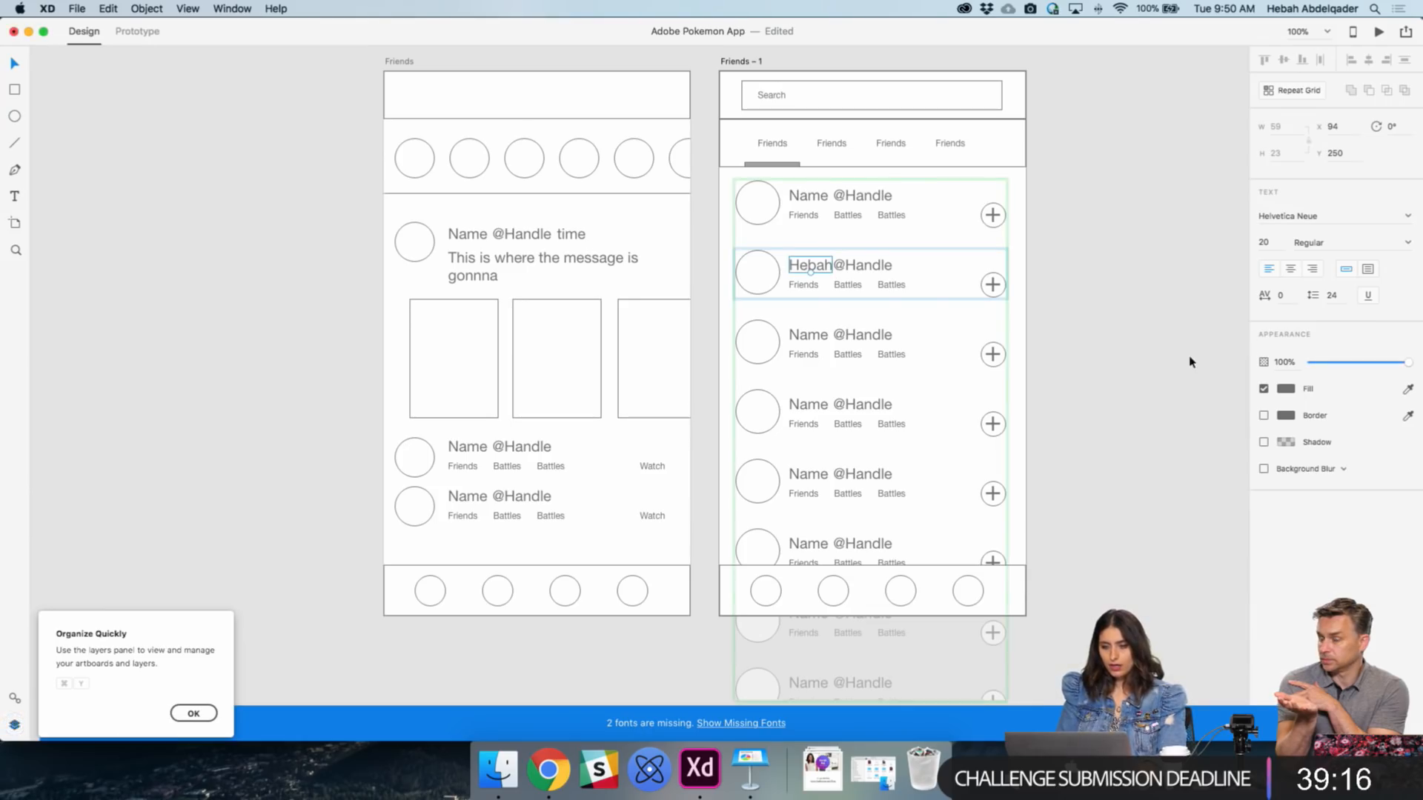
{"action": "left_click", "coordinate": [850, 266]}
{"action": "left_click_drag", "start_coordinate": [851, 266], "coordinate": [861, 268]}
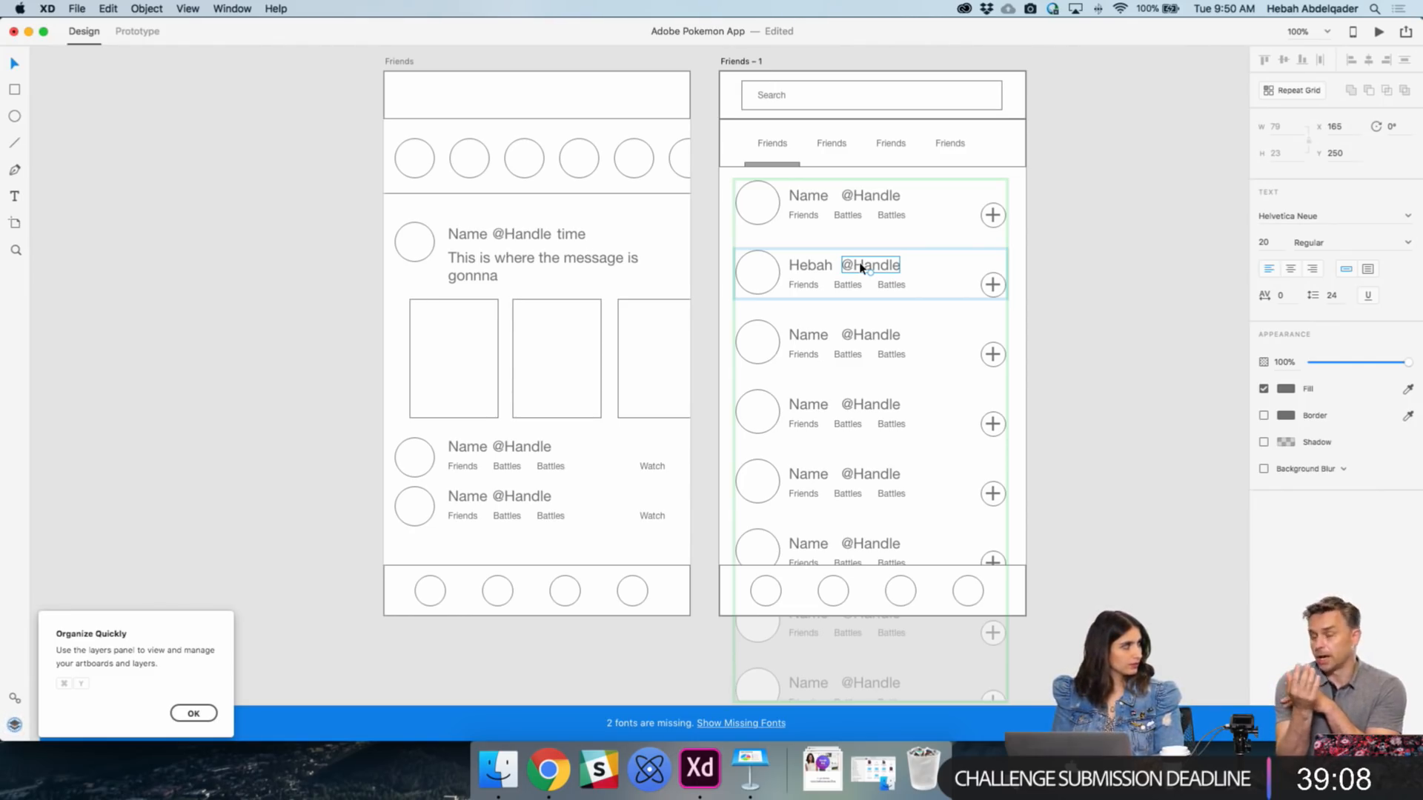
{"action": "left_click", "coordinate": [1142, 366]}
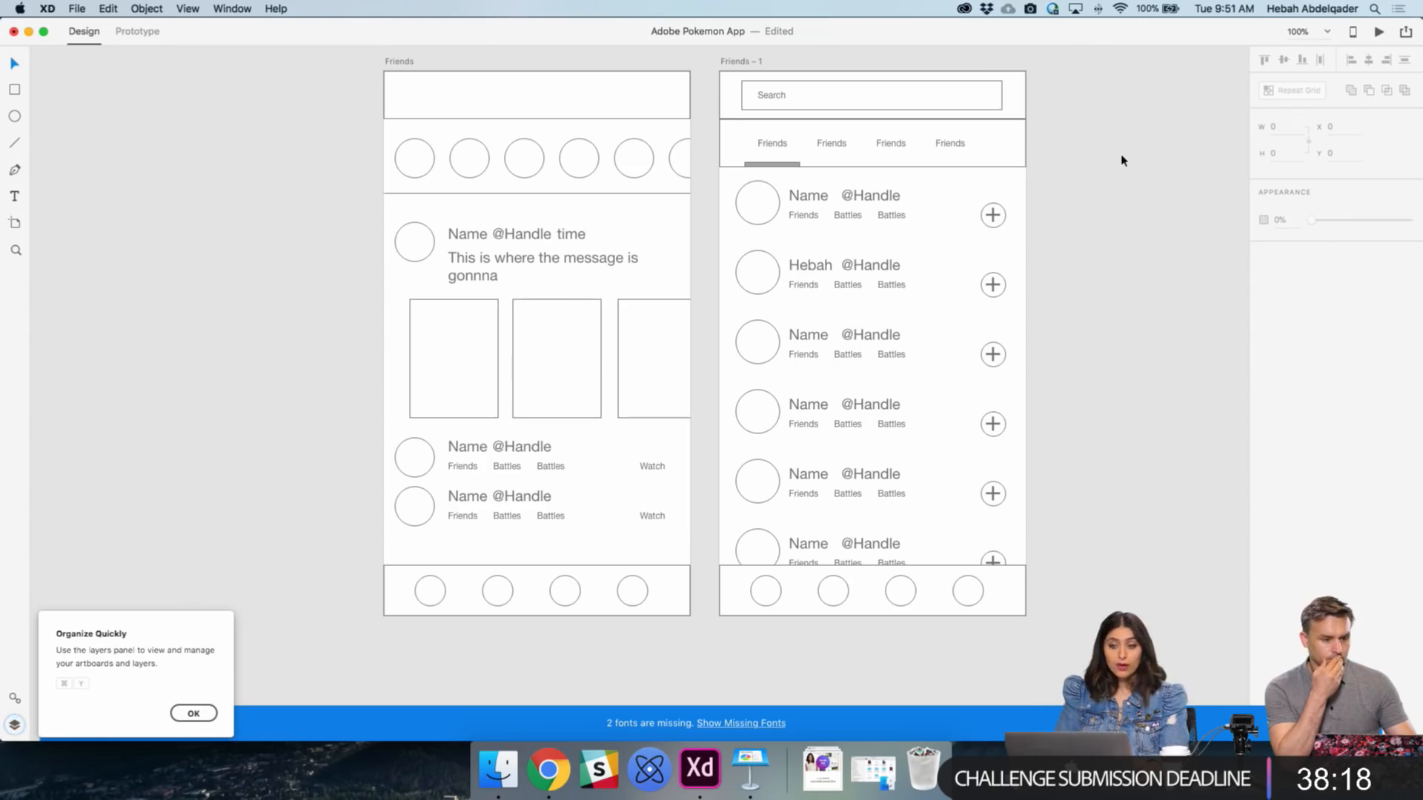
- Try placing copies of the Friends – 1 artboard beside the original by hand and undo each one
{"action": "left_click_drag", "start_coordinate": [745, 64], "coordinate": [1074, 108]}
{"action": "scroll", "coordinate": [1074, 108], "scroll_direction": "right", "scroll_amount": 10}
{"action": "scroll", "coordinate": [1074, 108], "scroll_direction": "right", "scroll_amount": 2}
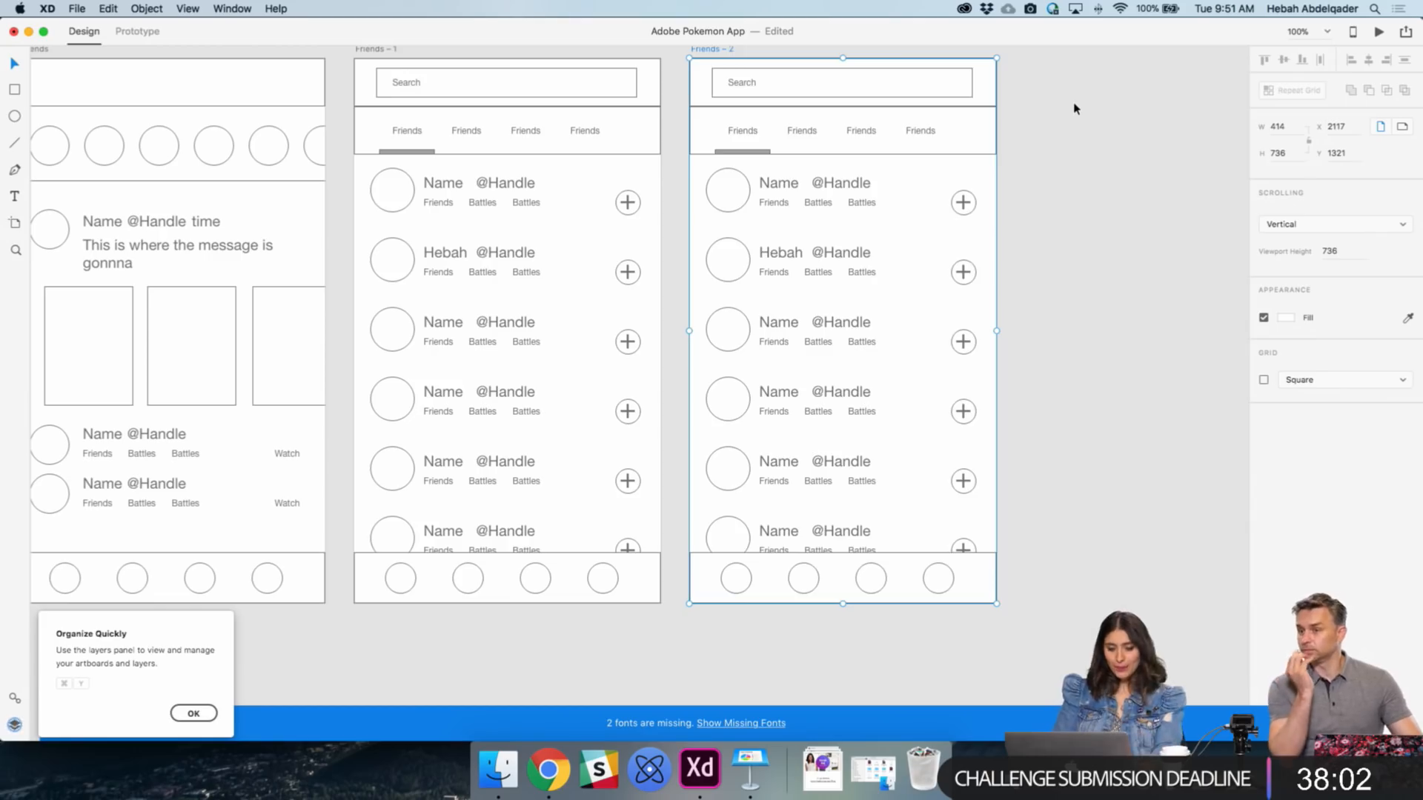
{"action": "key", "text": "super+z"}
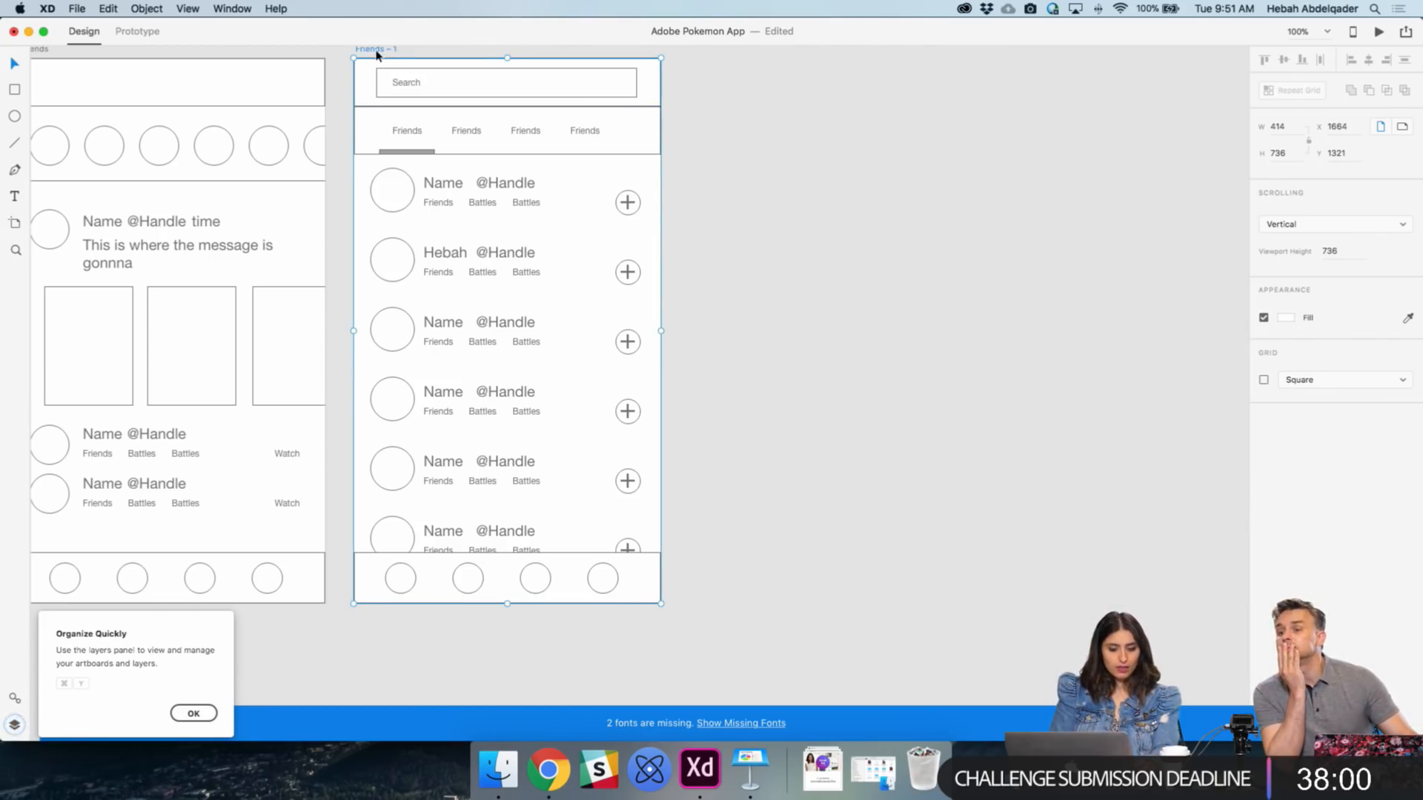
{"action": "left_click_drag", "start_coordinate": [376, 55], "coordinate": [638, 61]}
{"action": "key", "text": "super+z"}
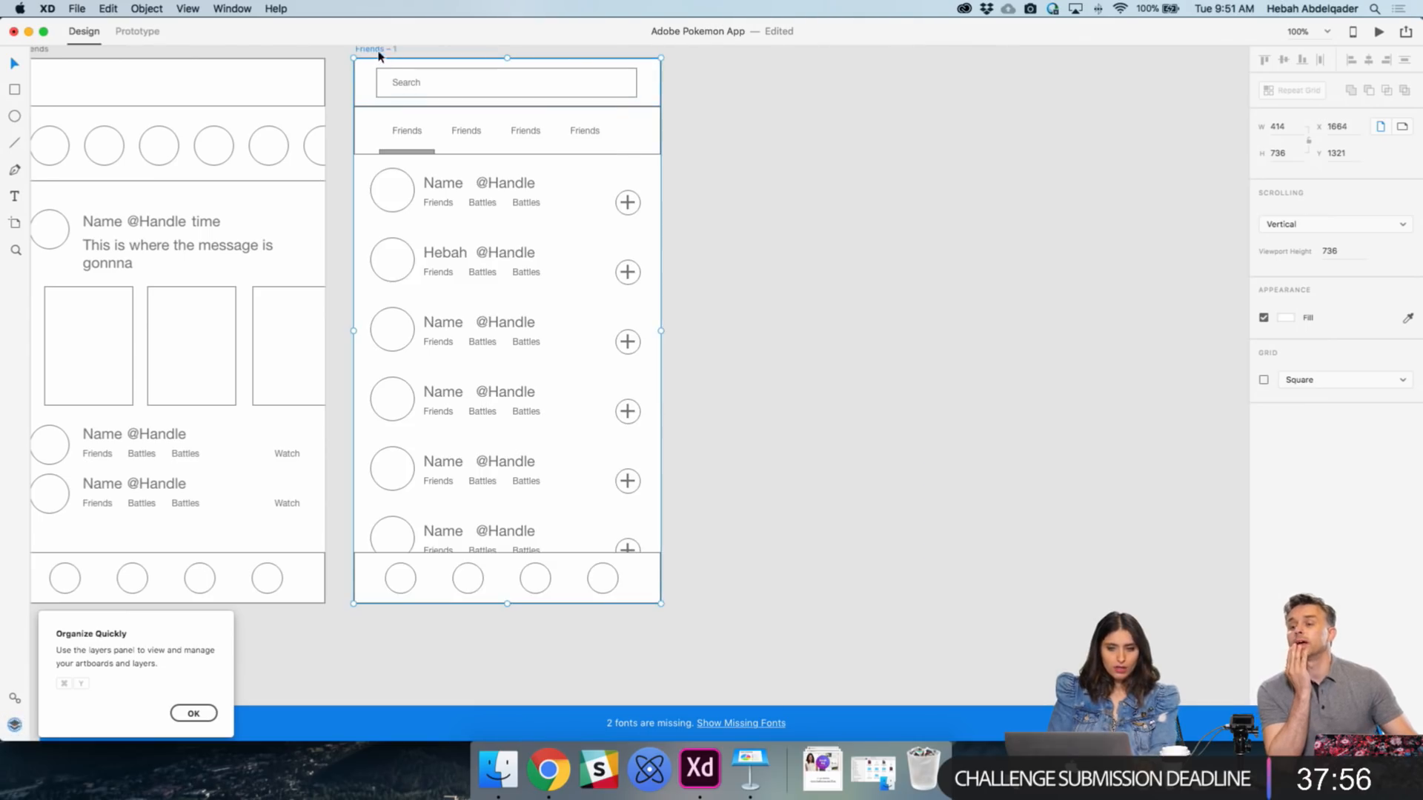
{"action": "left_click_drag", "start_coordinate": [376, 55], "coordinate": [728, 57]}
{"action": "left_click", "coordinate": [1036, 164]}
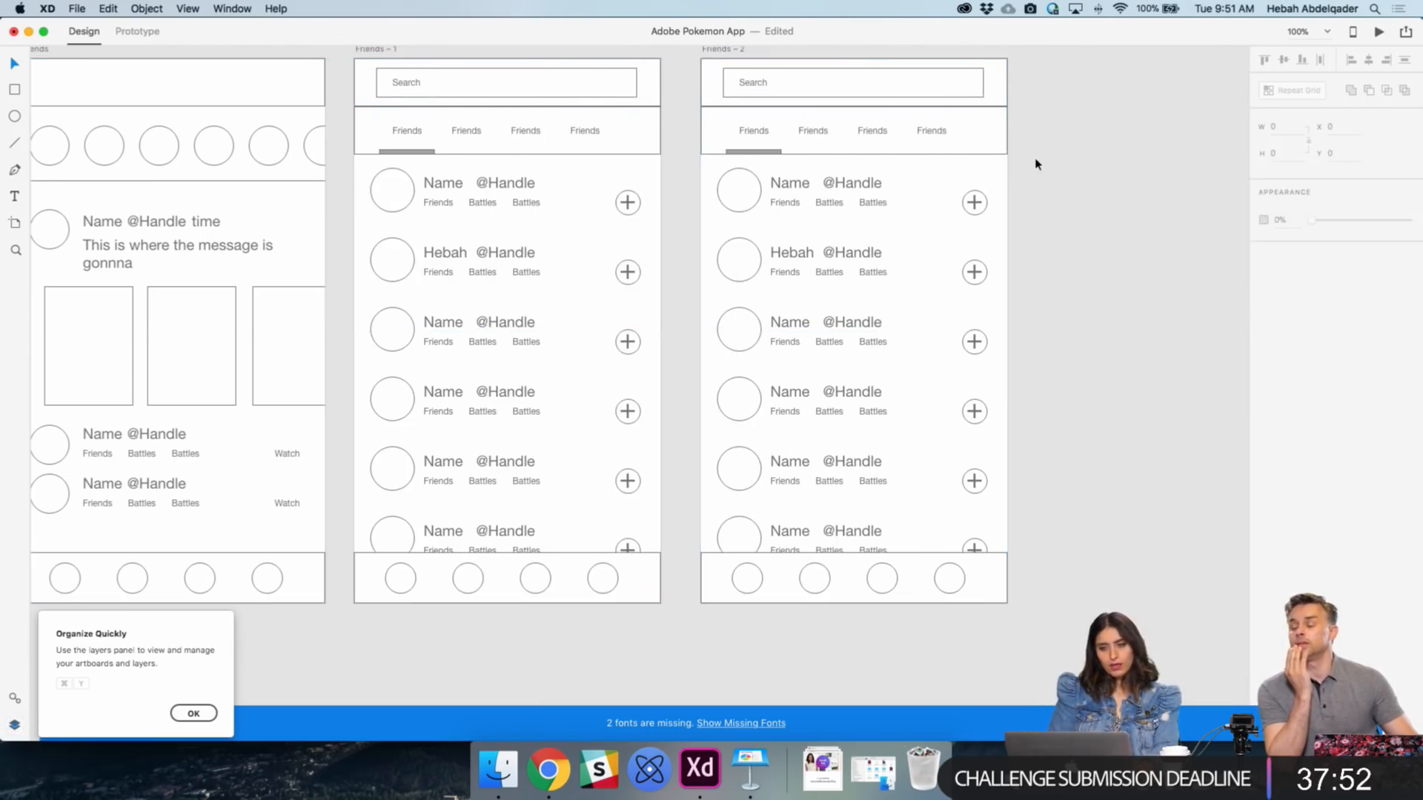
{"action": "scroll", "coordinate": [1036, 164], "scroll_direction": "up", "scroll_amount": 2}
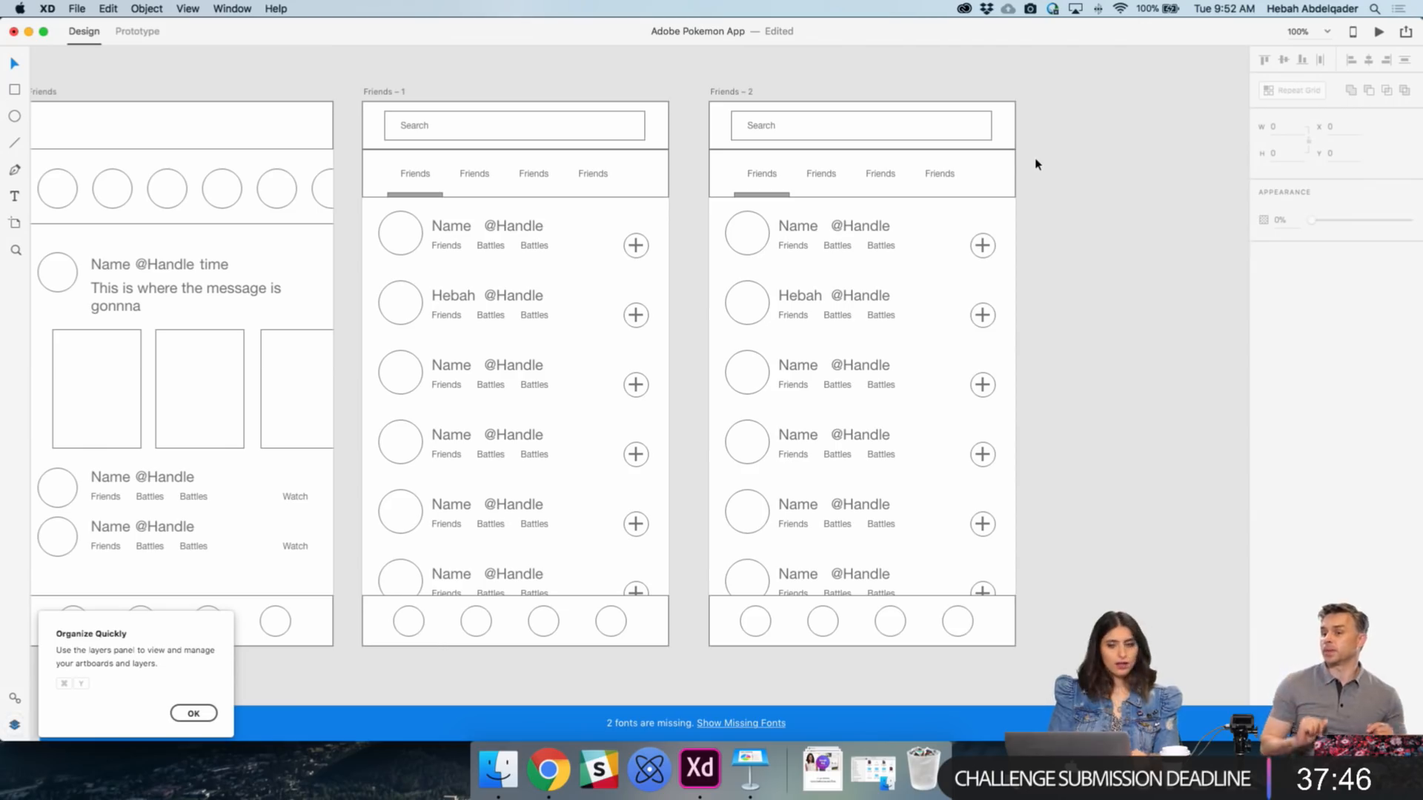
{"action": "key", "text": "super+z"}
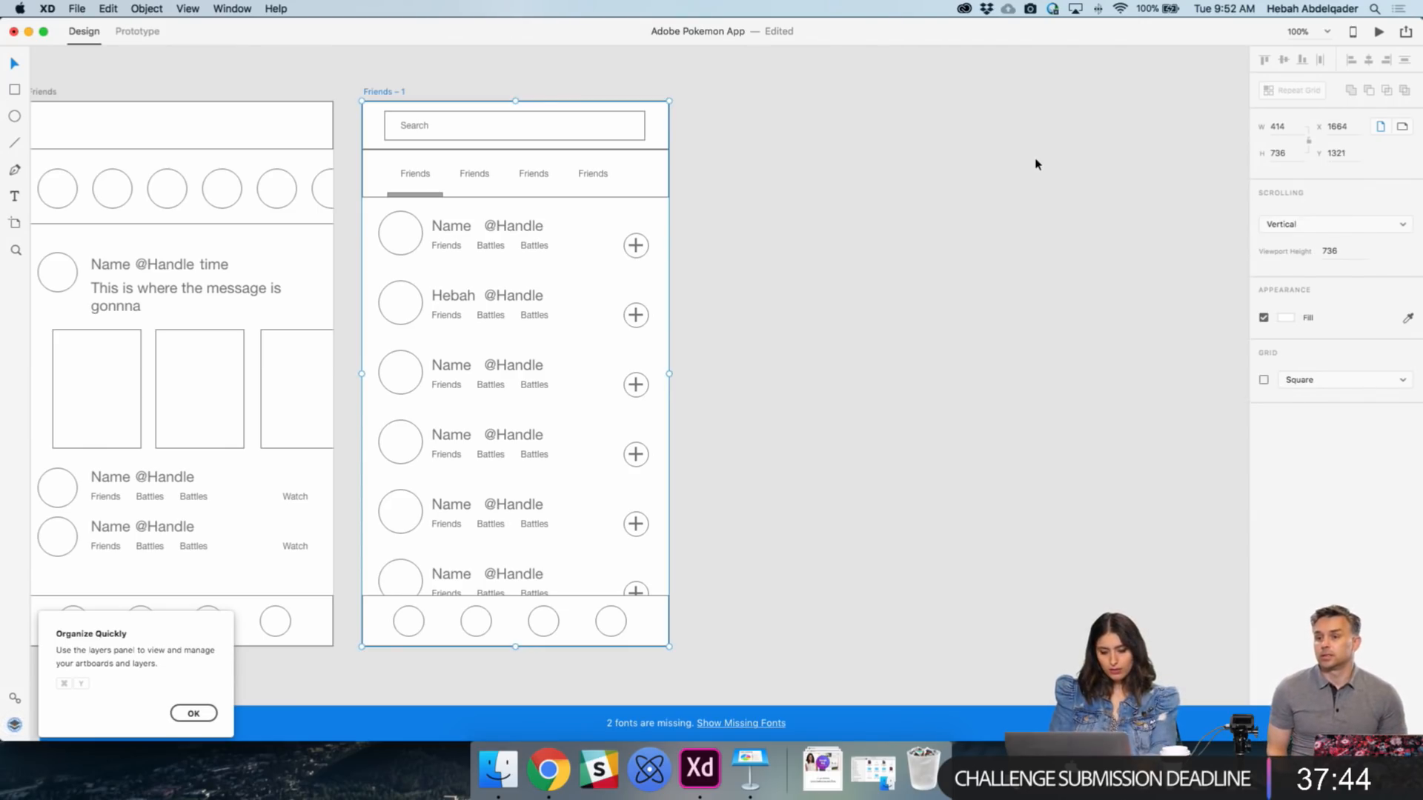
- Duplicate the Friends – 1 artboard directly to its right and dismiss the Organize Quickly tip
{"action": "key", "text": "super+d"}
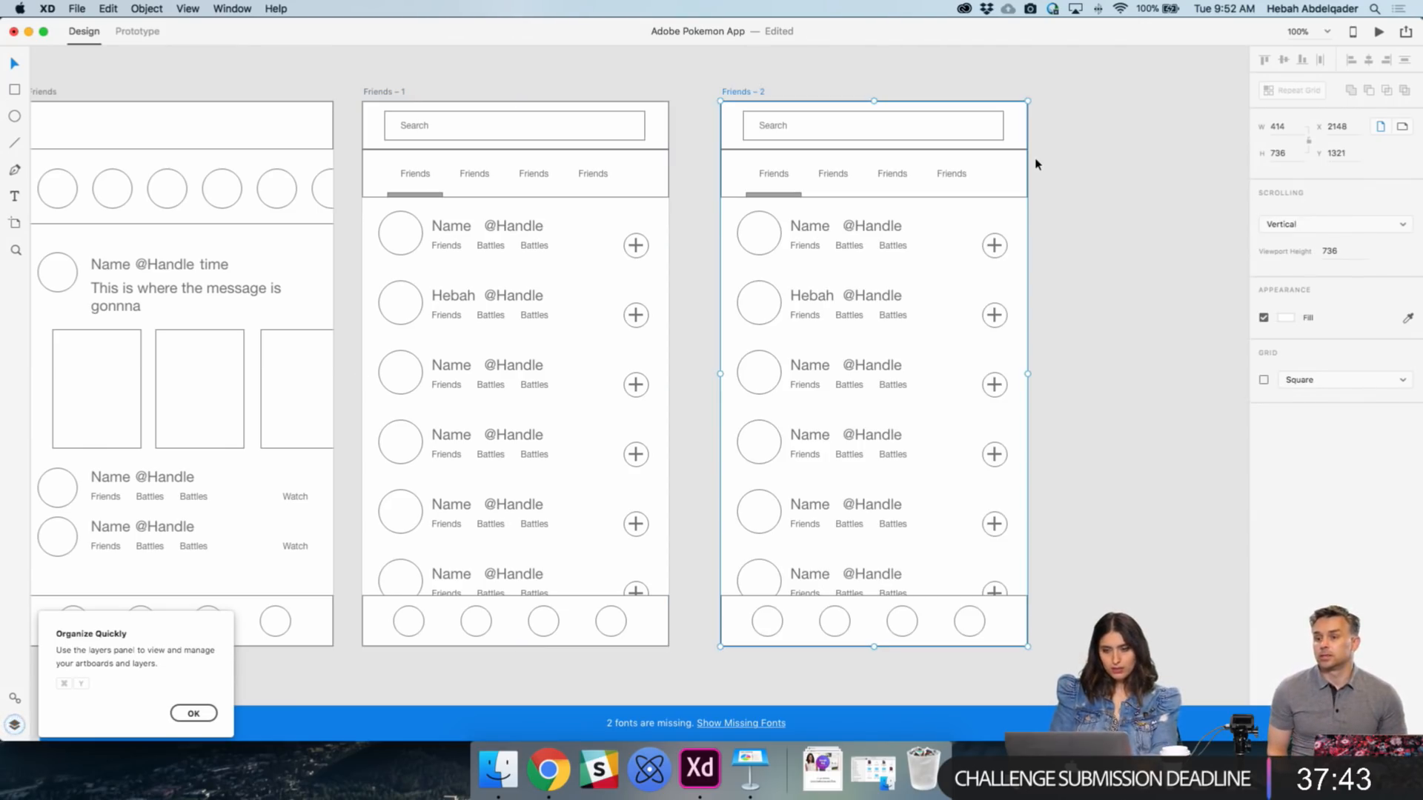
{"action": "left_click", "coordinate": [1172, 294]}
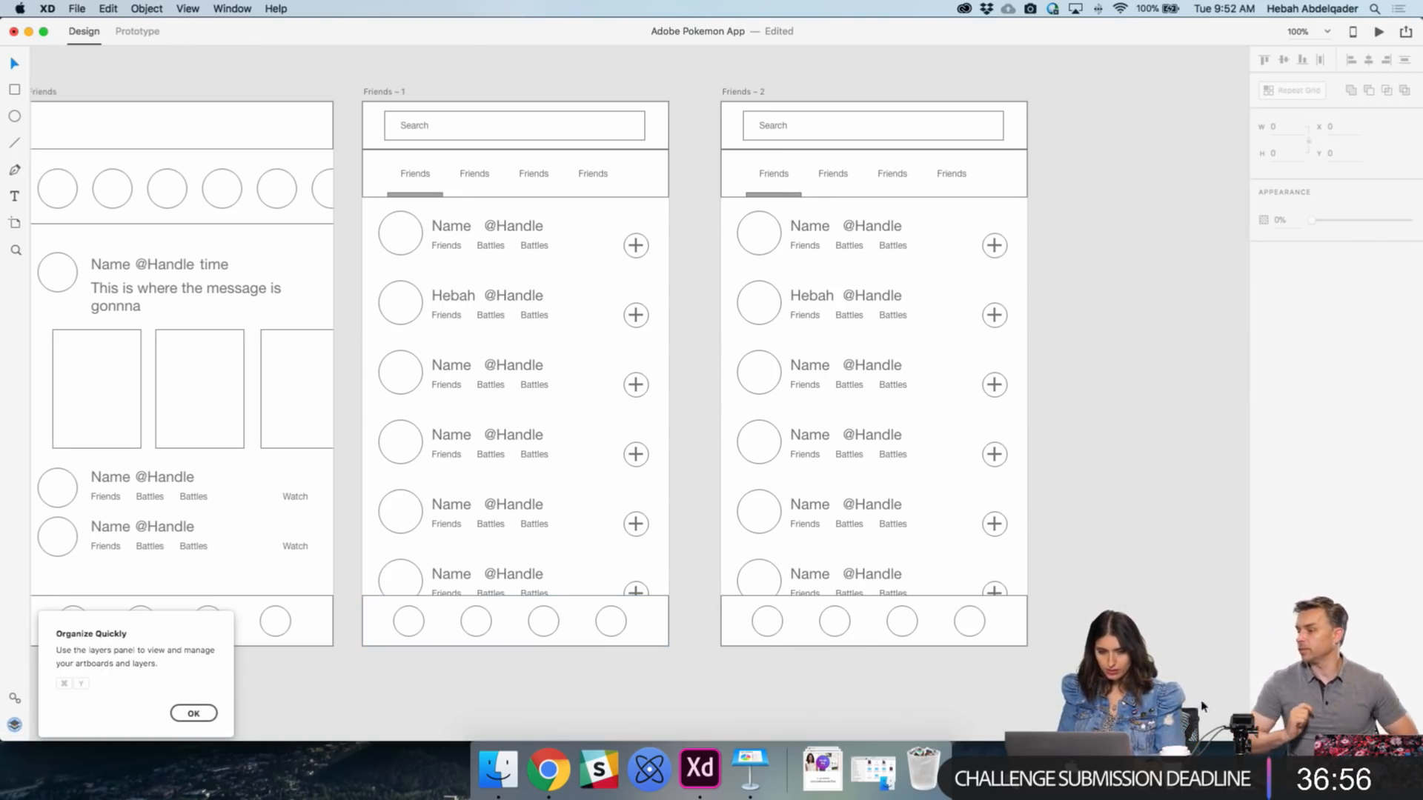
{"action": "left_click", "coordinate": [194, 713]}
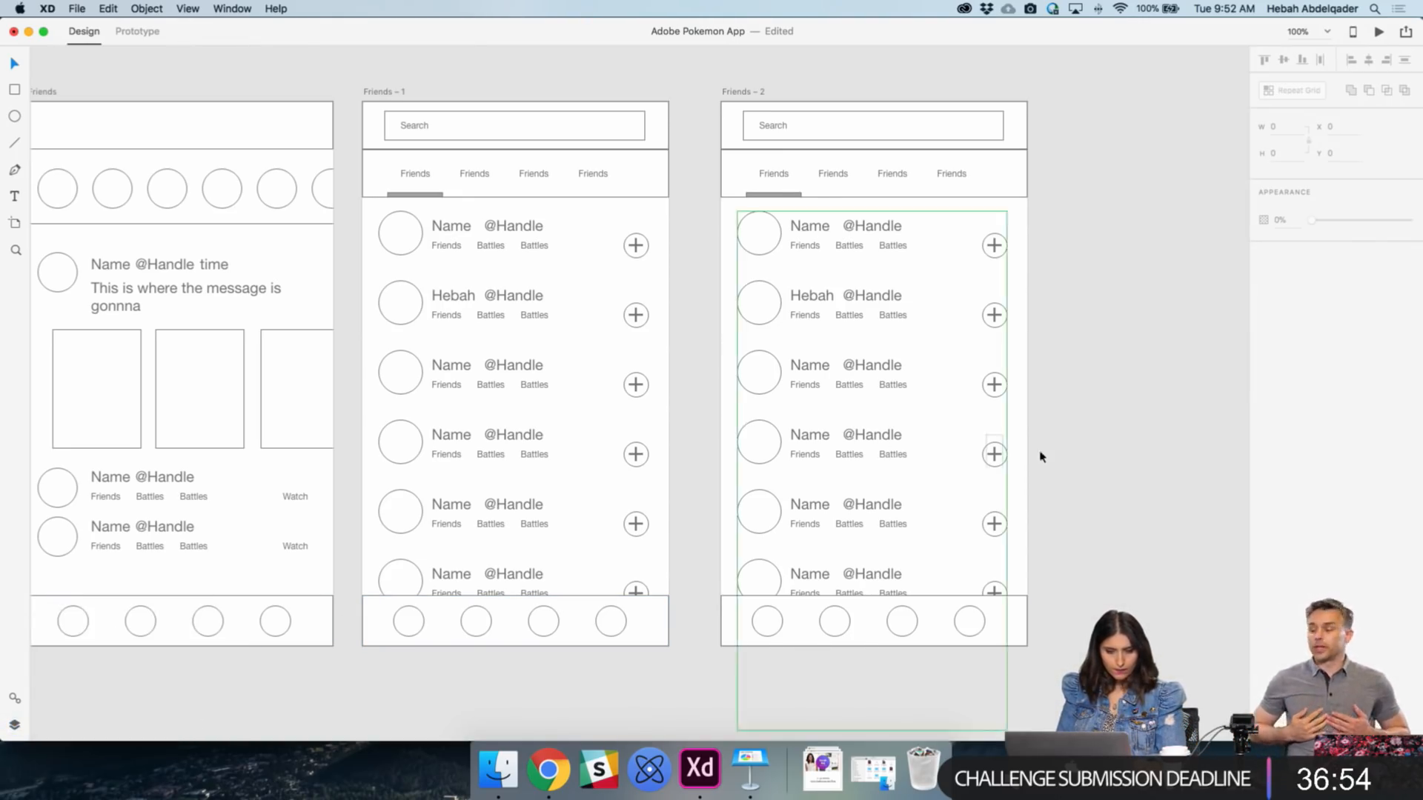
{"action": "scroll", "coordinate": [1074, 519], "scroll_direction": "right", "scroll_amount": 6}
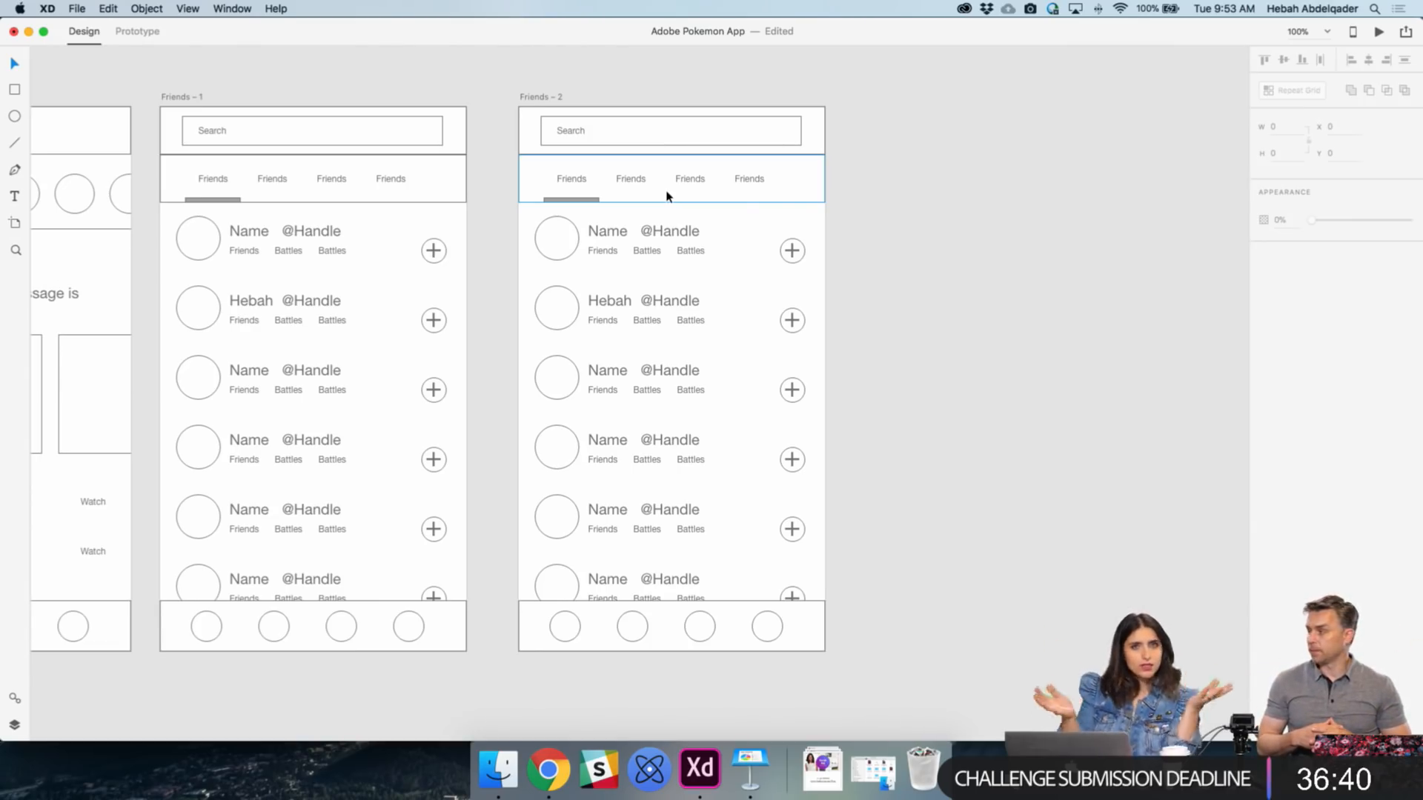
- Give the category label bar's rectangle on Friends – 2 a fixed position and check the artboard in the preview
{"action": "left_click", "coordinate": [724, 200]}
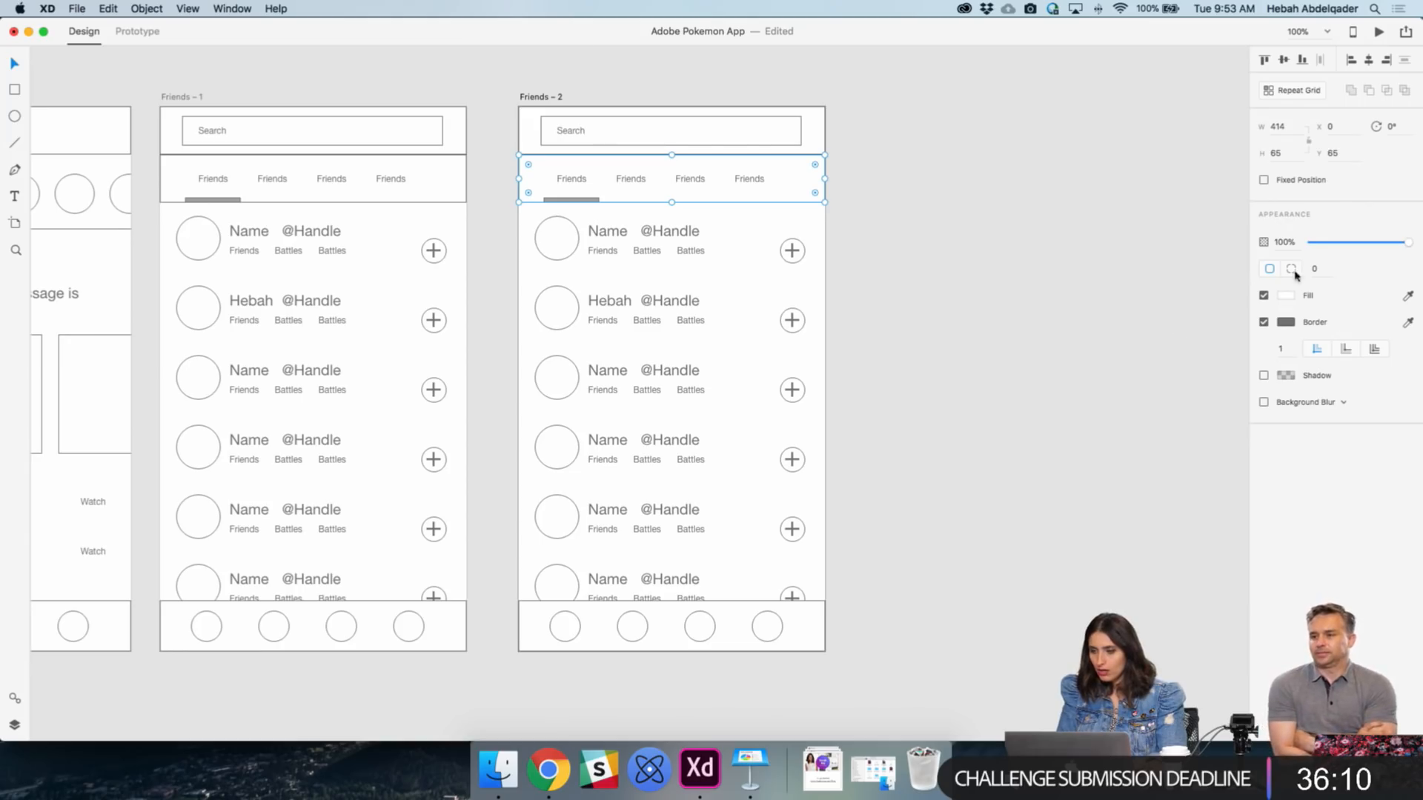
{"action": "left_click", "coordinate": [1264, 180]}
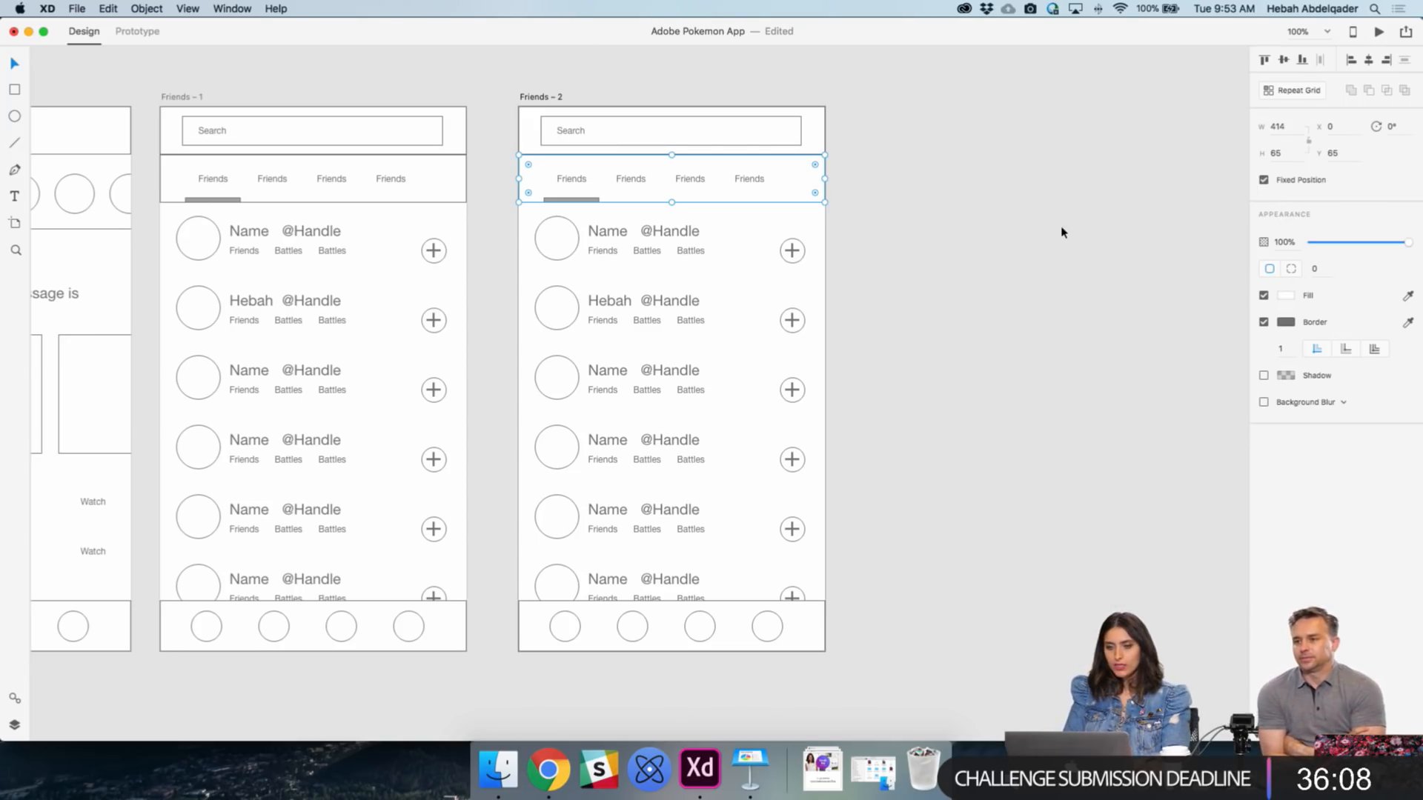
{"action": "left_click", "coordinate": [1377, 32]}
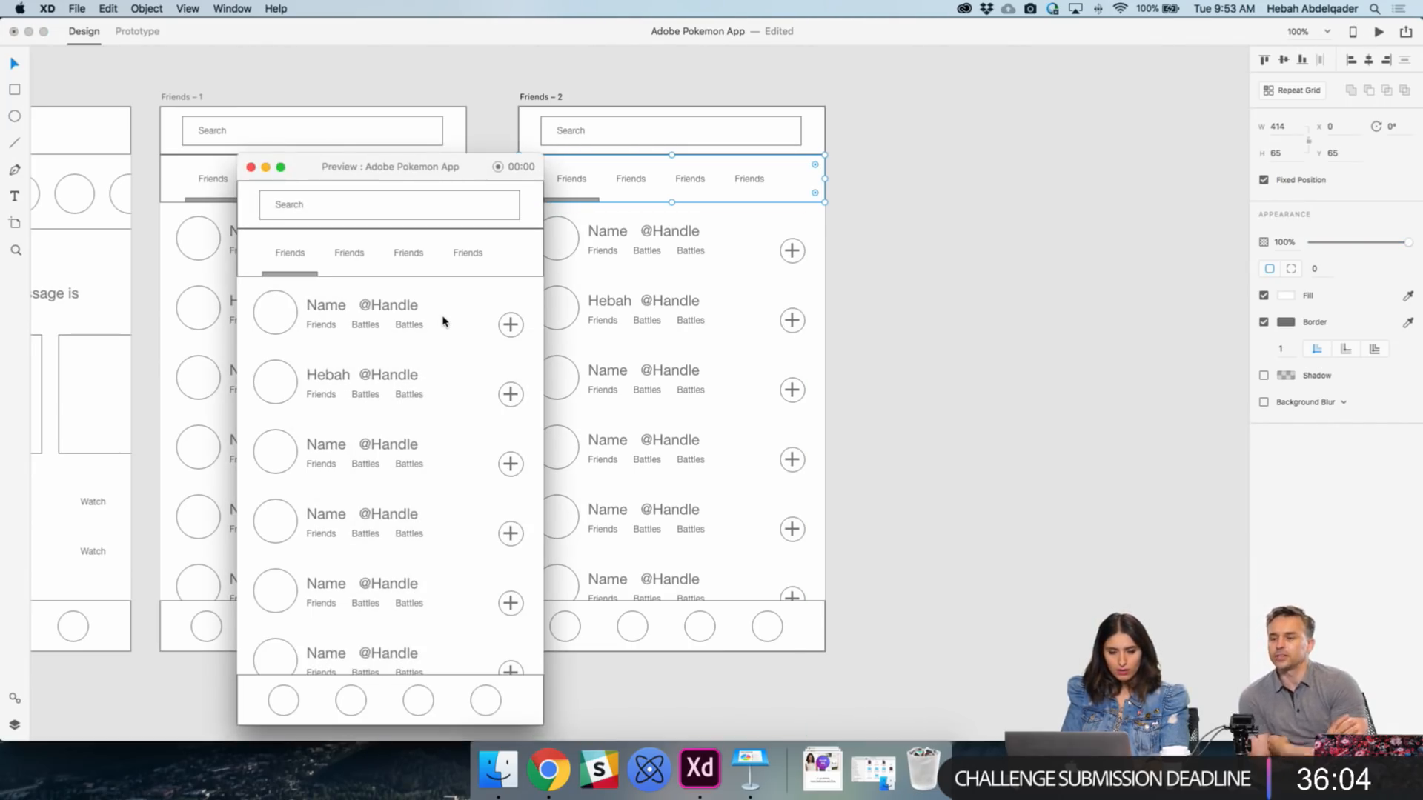
{"action": "left_click", "coordinate": [251, 167]}
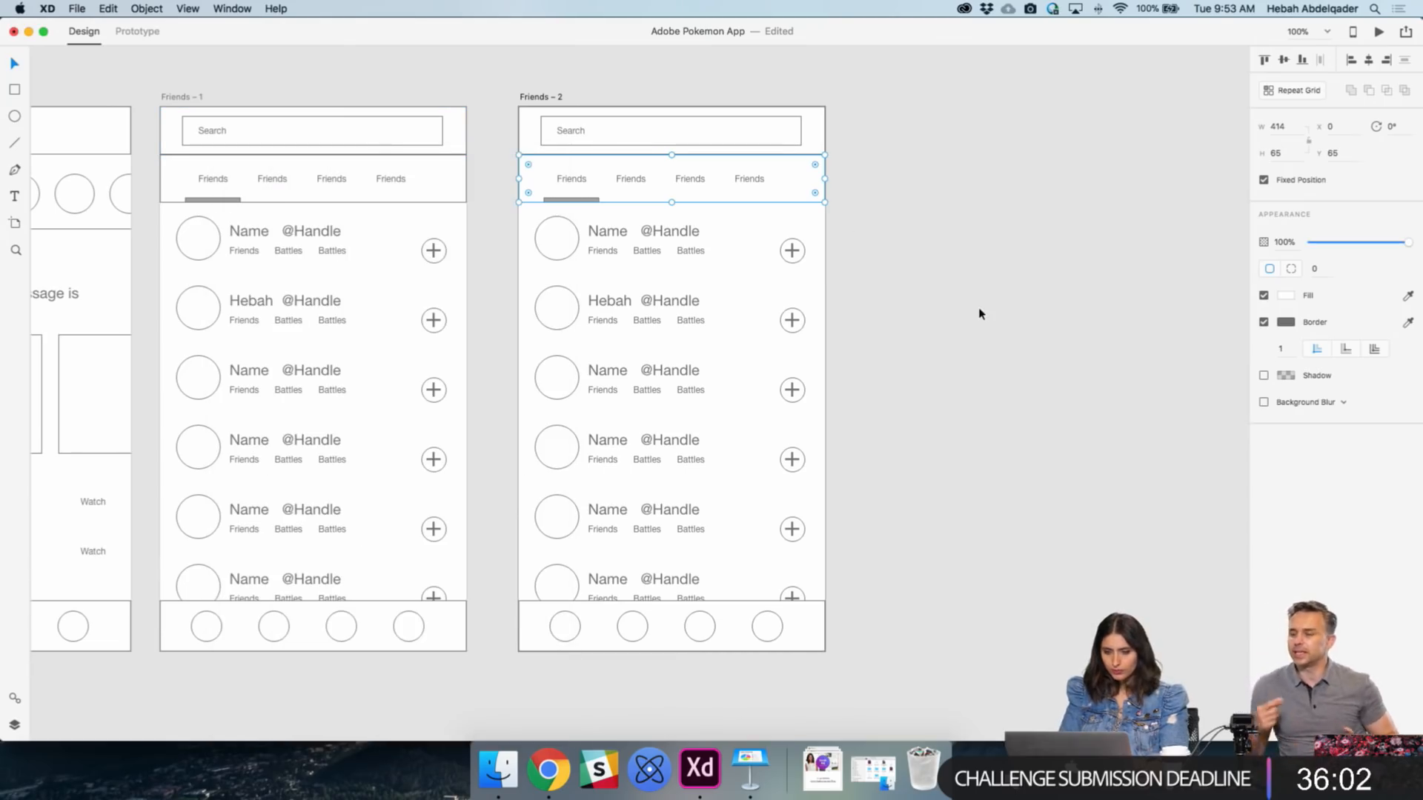
- Give the grouped bottom bar on the Friends – 2 artboard a fixed position
{"action": "left_click", "coordinate": [553, 97]}
{"action": "left_click", "coordinate": [813, 623]}
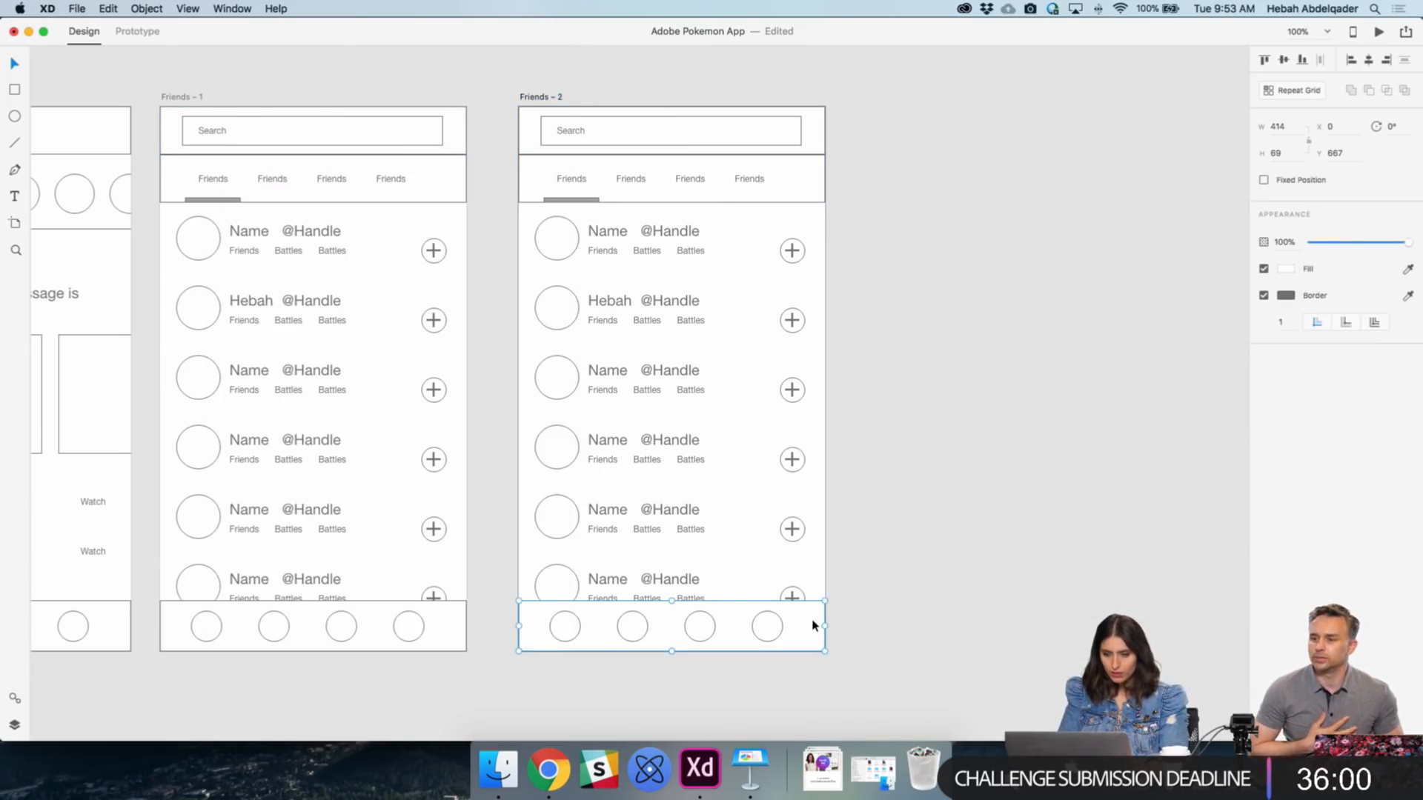
{"action": "left_click", "coordinate": [1264, 180]}
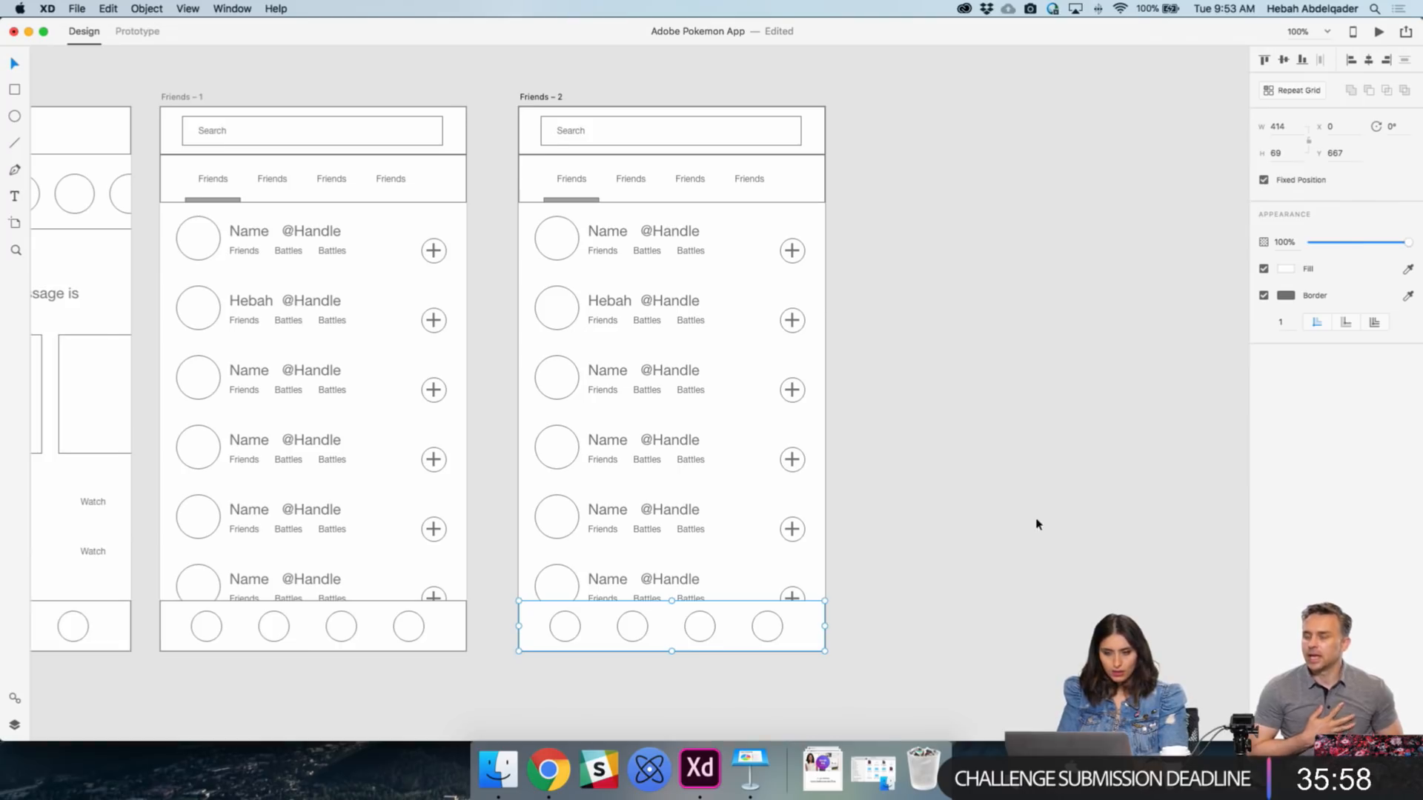
{"action": "key", "text": "Escape"}
- Extend the repeat grid of profile rows on Friends – 2 downward to add more rows below the bottom bar
{"action": "left_click", "coordinate": [563, 241]}
{"action": "scroll", "coordinate": [651, 477], "scroll_direction": "down", "scroll_amount": 5}
{"action": "left_click_drag", "start_coordinate": [680, 492], "coordinate": [683, 651]}
{"action": "left_click", "coordinate": [888, 567]}
{"action": "scroll", "coordinate": [980, 394], "scroll_direction": "up", "scroll_amount": 3}
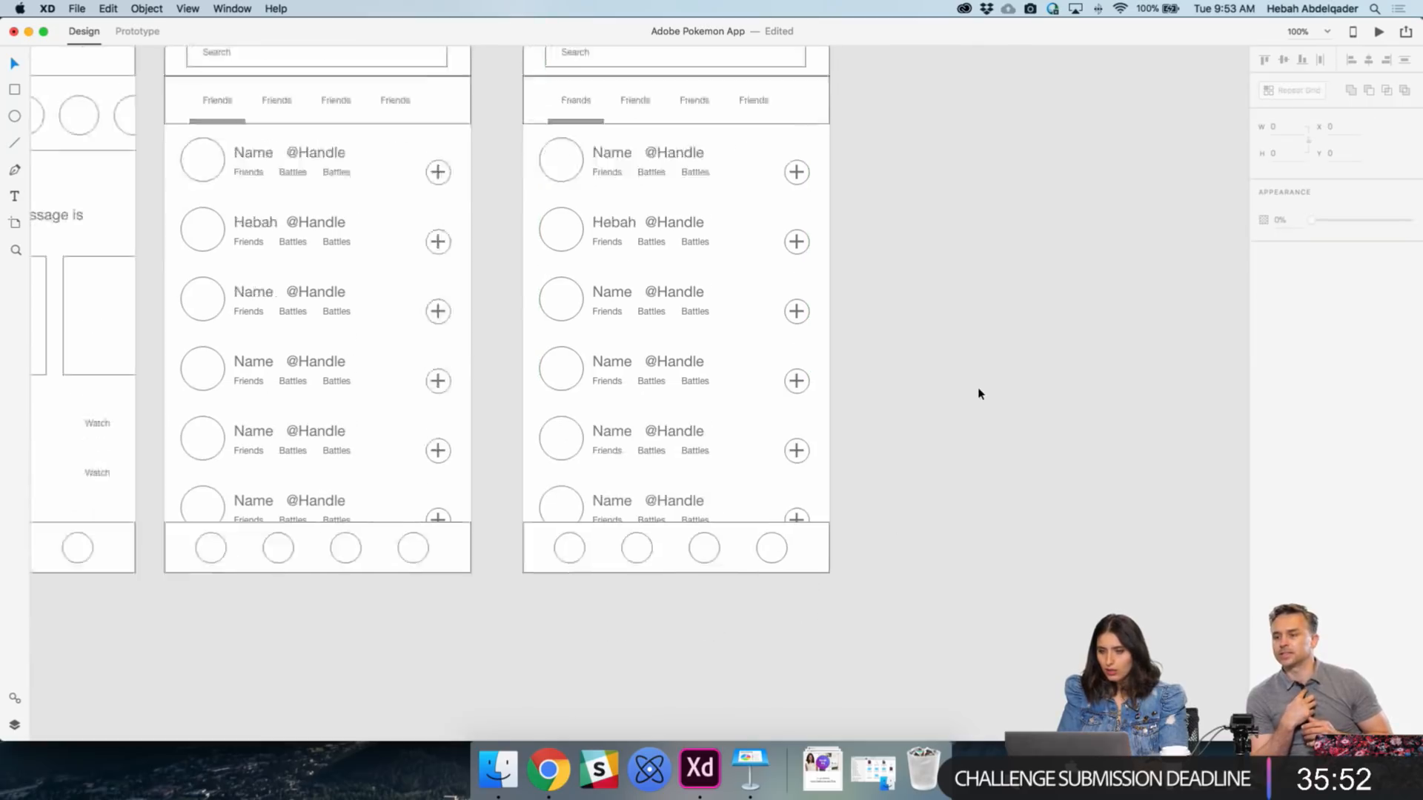
- Lengthen the Friends – 2 artboard downward to just below the last profile row, leaving its scrolling set to Vertical
{"action": "scroll", "coordinate": [979, 395], "scroll_direction": "up", "scroll_amount": 3}
{"action": "left_click", "coordinate": [558, 102]}
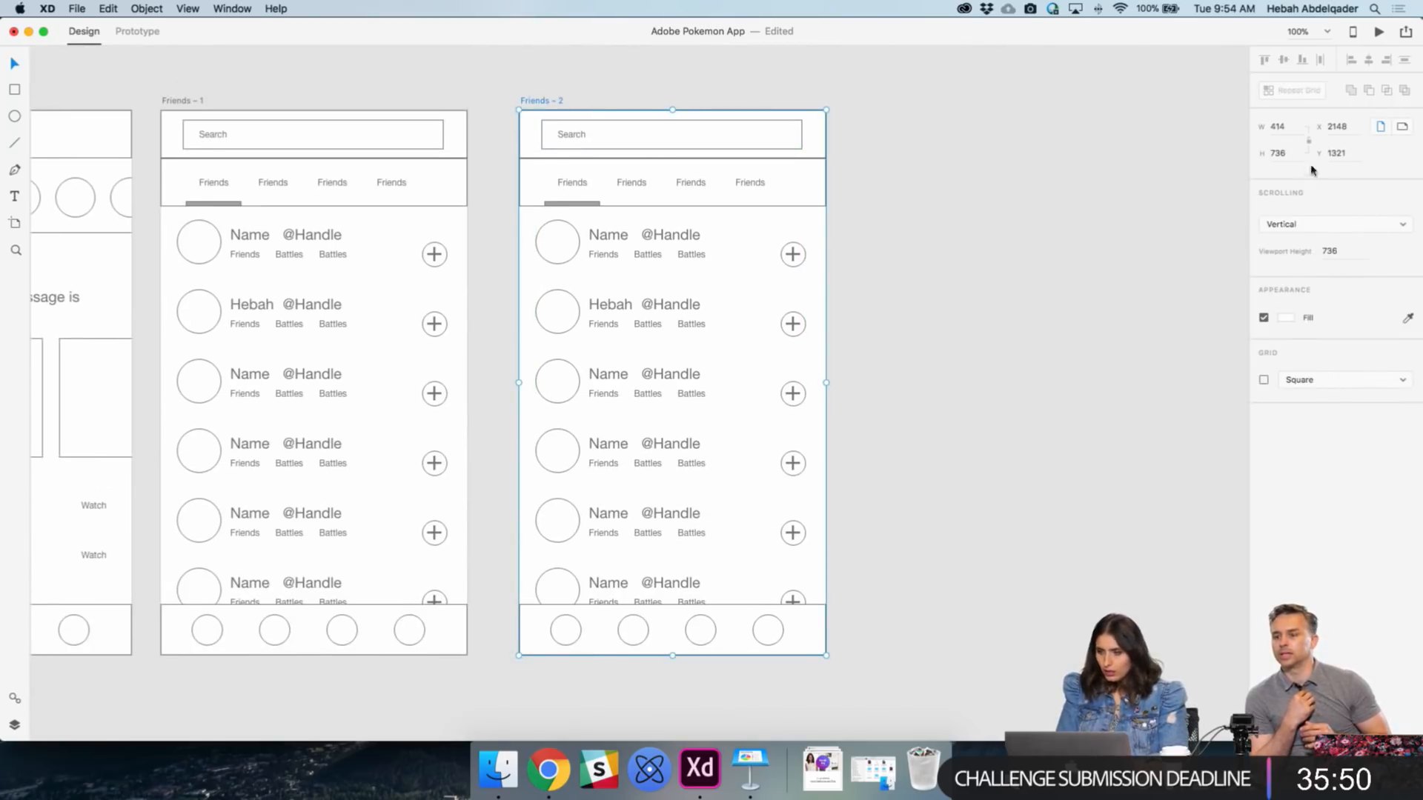
{"action": "left_click", "coordinate": [1310, 223]}
{"action": "left_click", "coordinate": [1308, 225]}
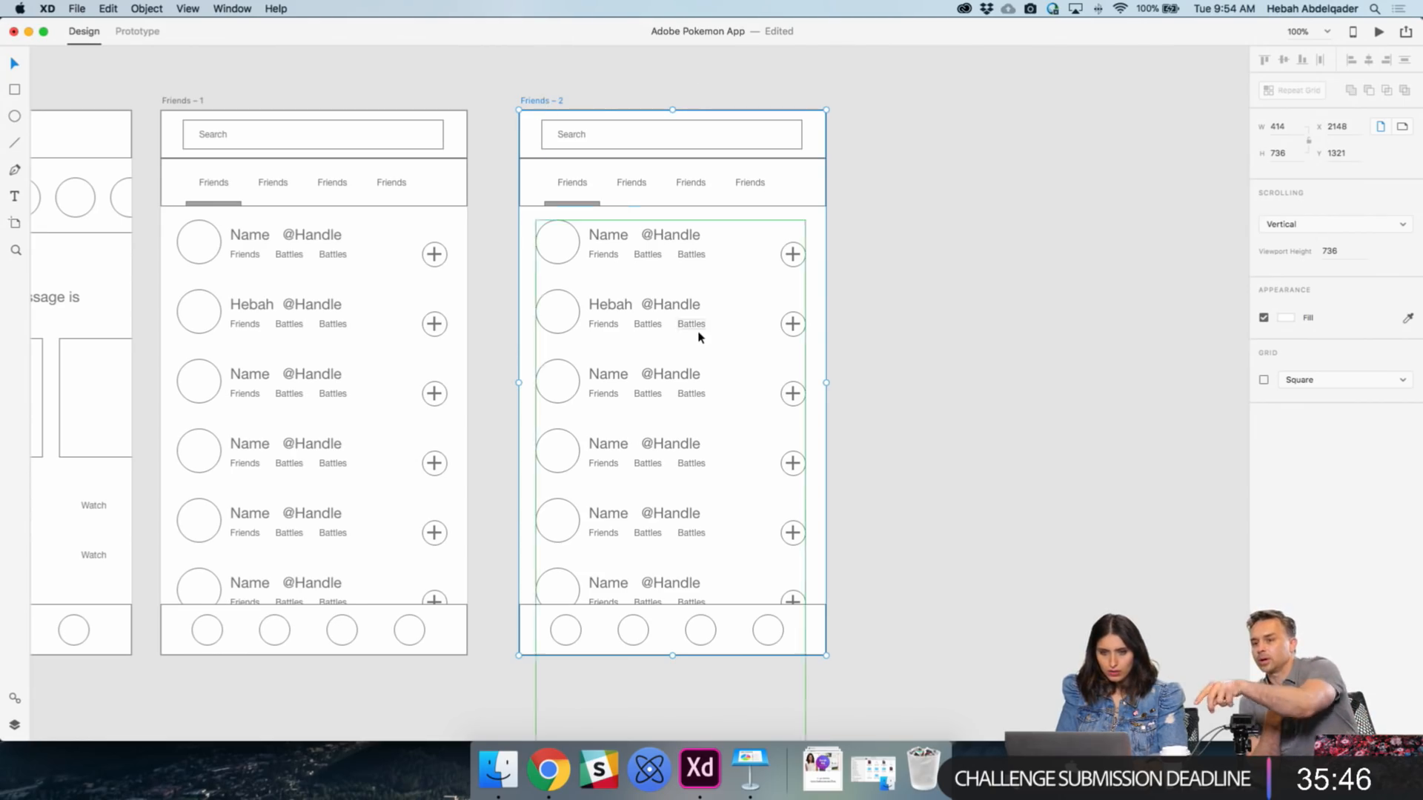
{"action": "scroll", "coordinate": [655, 271], "scroll_direction": "down", "scroll_amount": 10}
{"action": "left_click_drag", "start_coordinate": [655, 314], "coordinate": [654, 565]}
{"action": "left_click", "coordinate": [897, 534]}
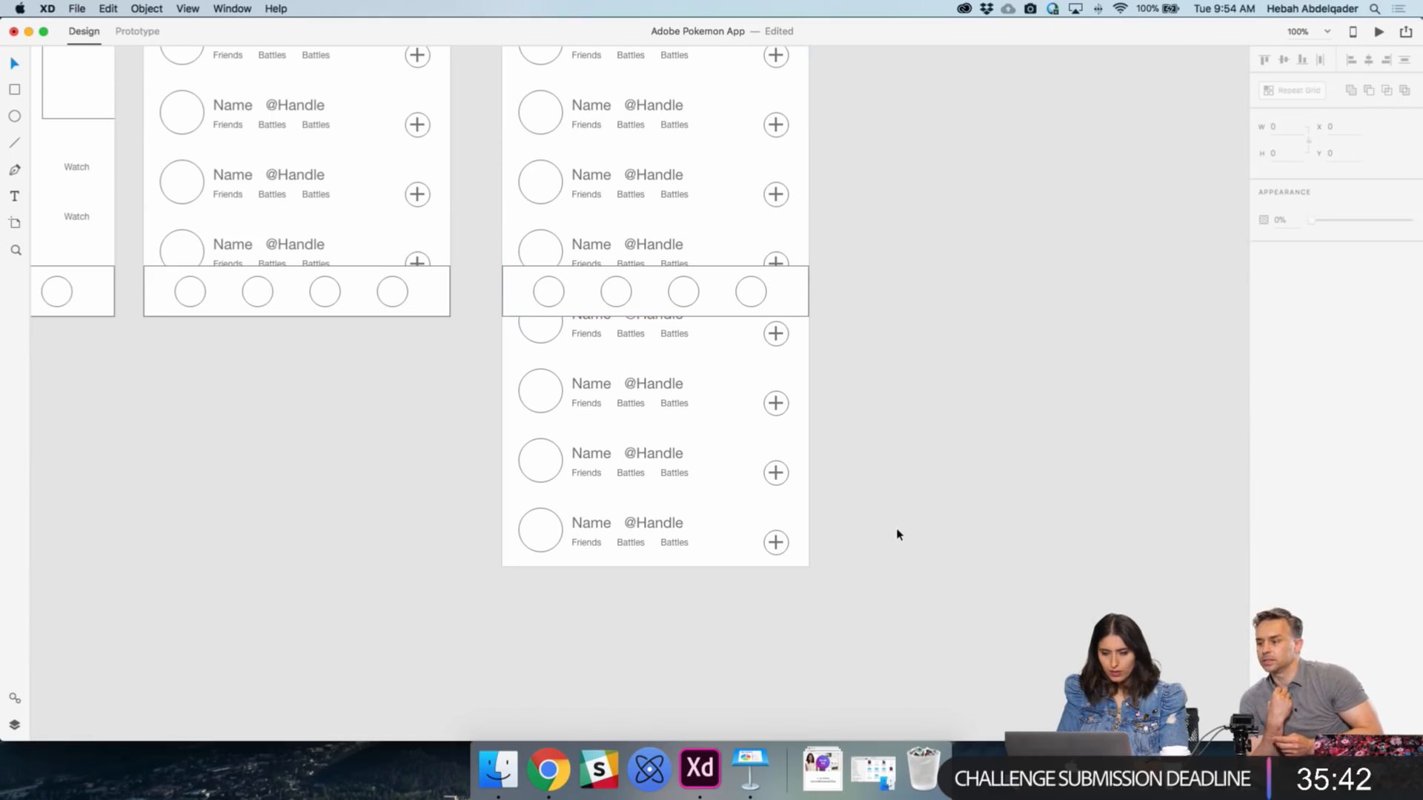
- Open the prototype preview from the first screen, close it and return to the upper part of the Friends – 2 artboard
{"action": "scroll", "coordinate": [897, 535], "scroll_direction": "up", "scroll_amount": 3}
{"action": "left_click", "coordinate": [1378, 32]}
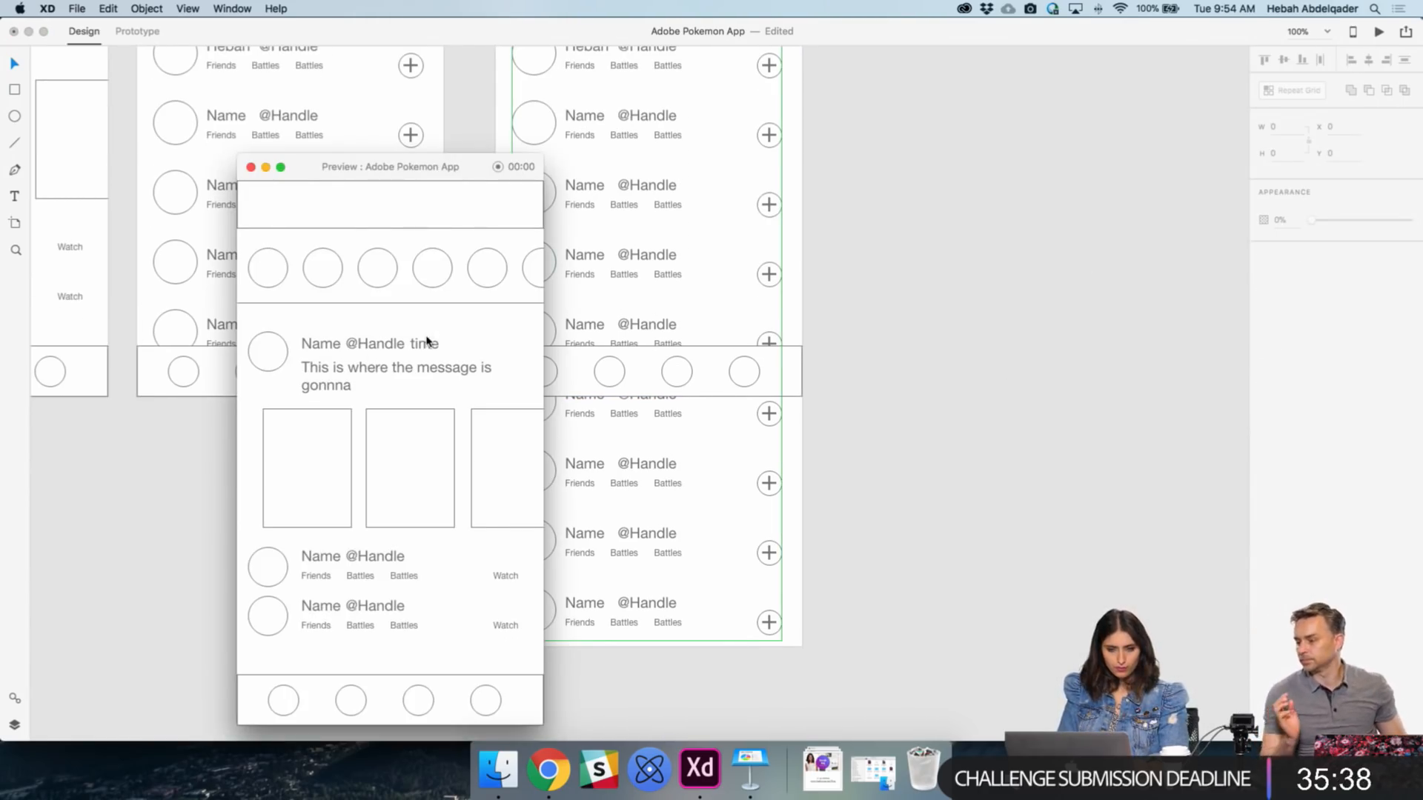
{"action": "left_click", "coordinate": [251, 167]}
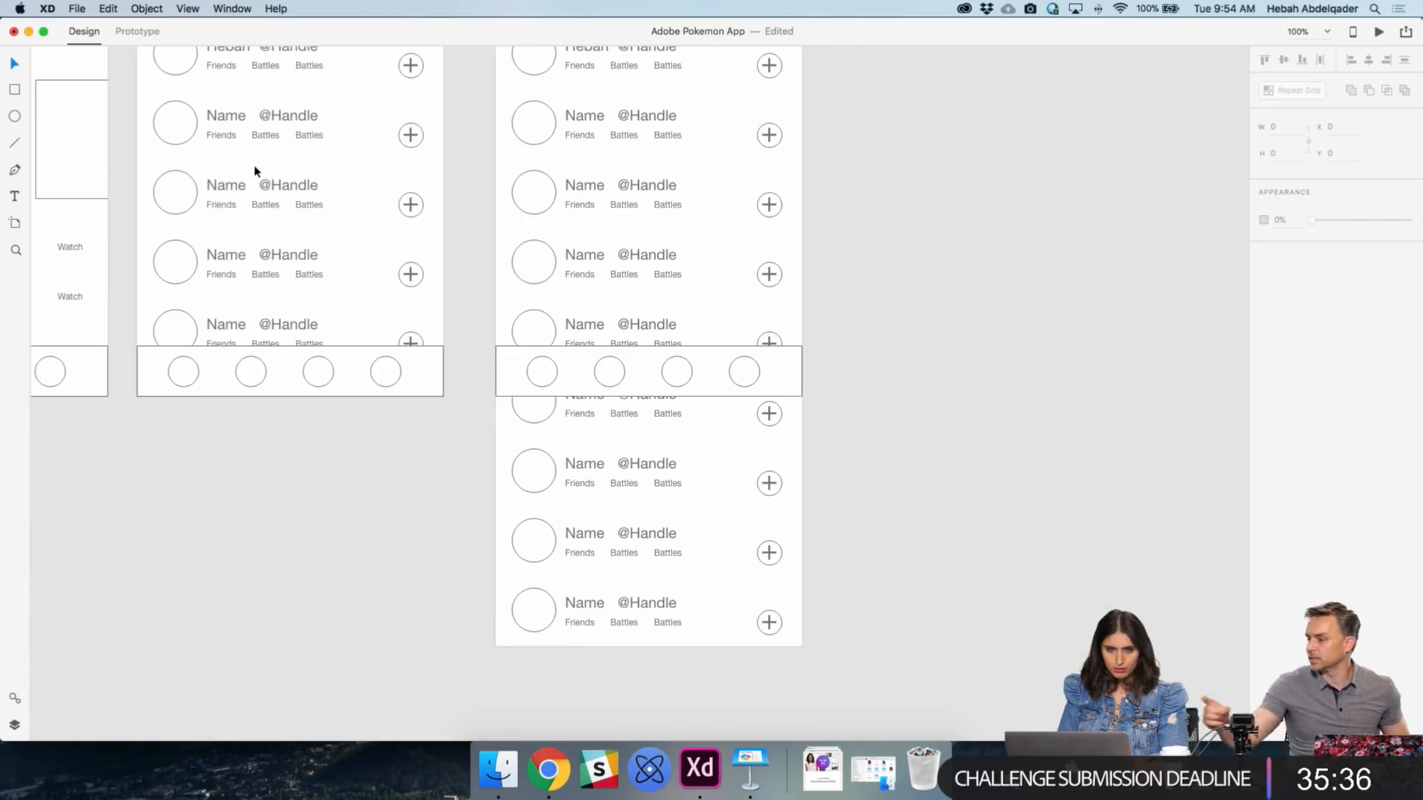
{"action": "scroll", "coordinate": [704, 419], "scroll_direction": "up", "scroll_amount": 5}
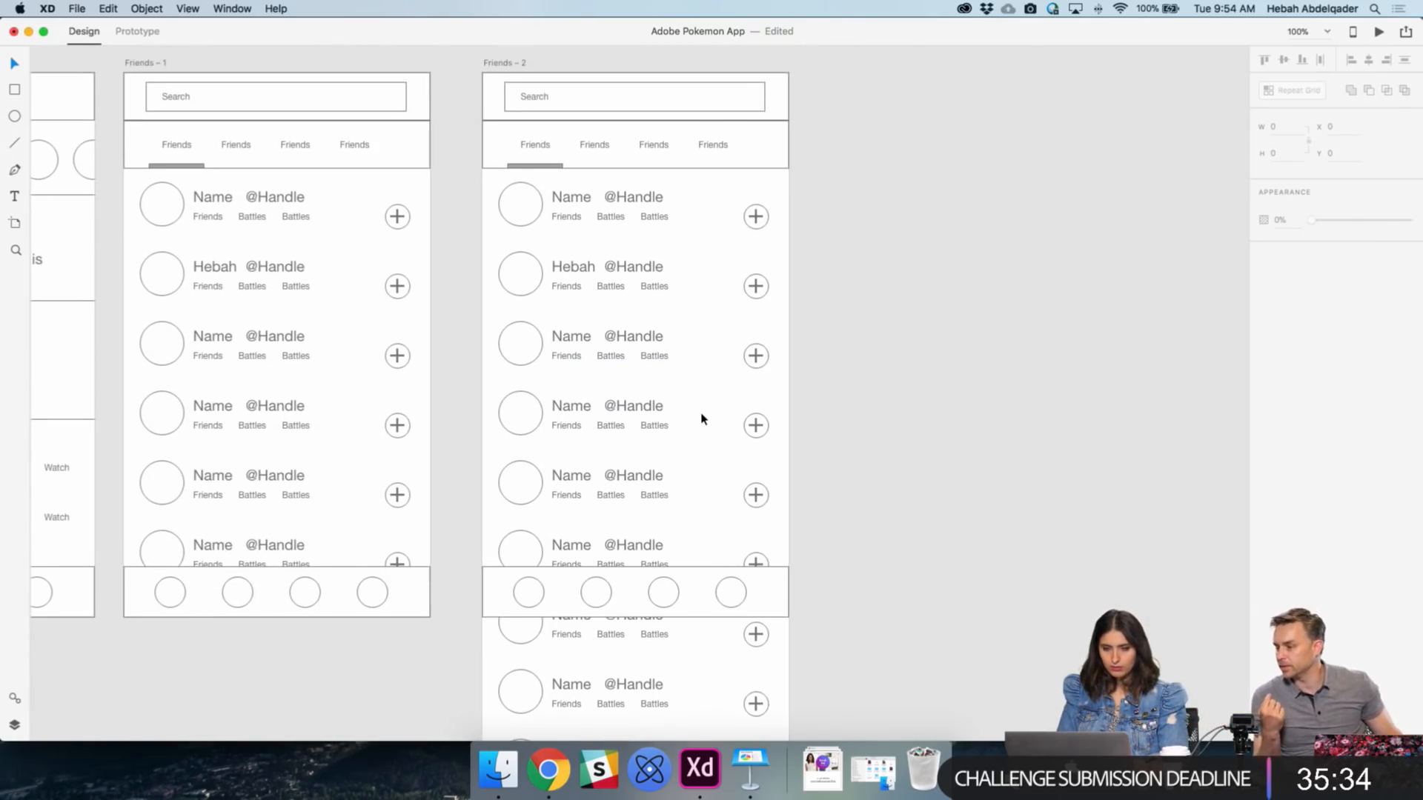
- Preview the Friends – 2 artboard, scroll its profile list down and back up, and close the preview
{"action": "left_click", "coordinate": [502, 64]}
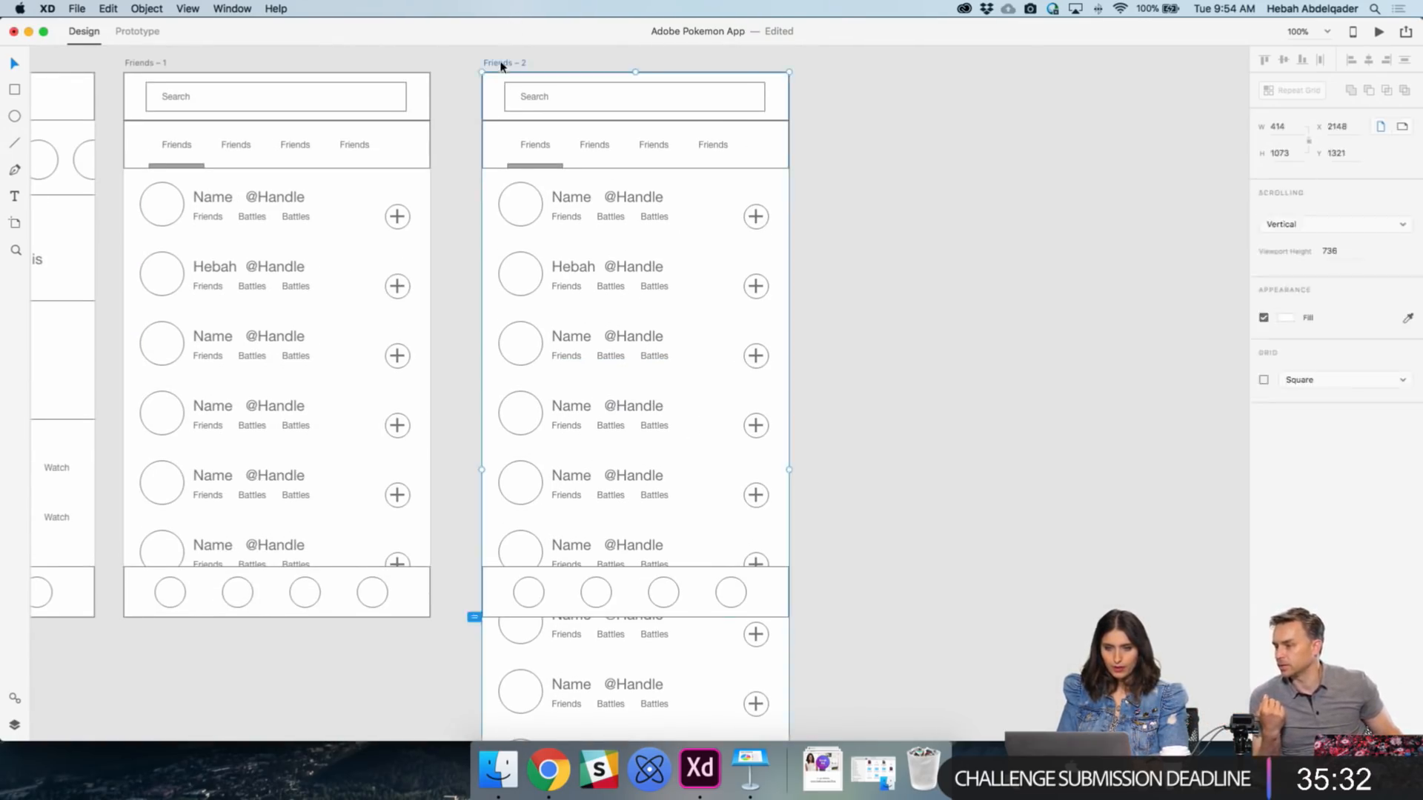
{"action": "left_click", "coordinate": [1380, 32]}
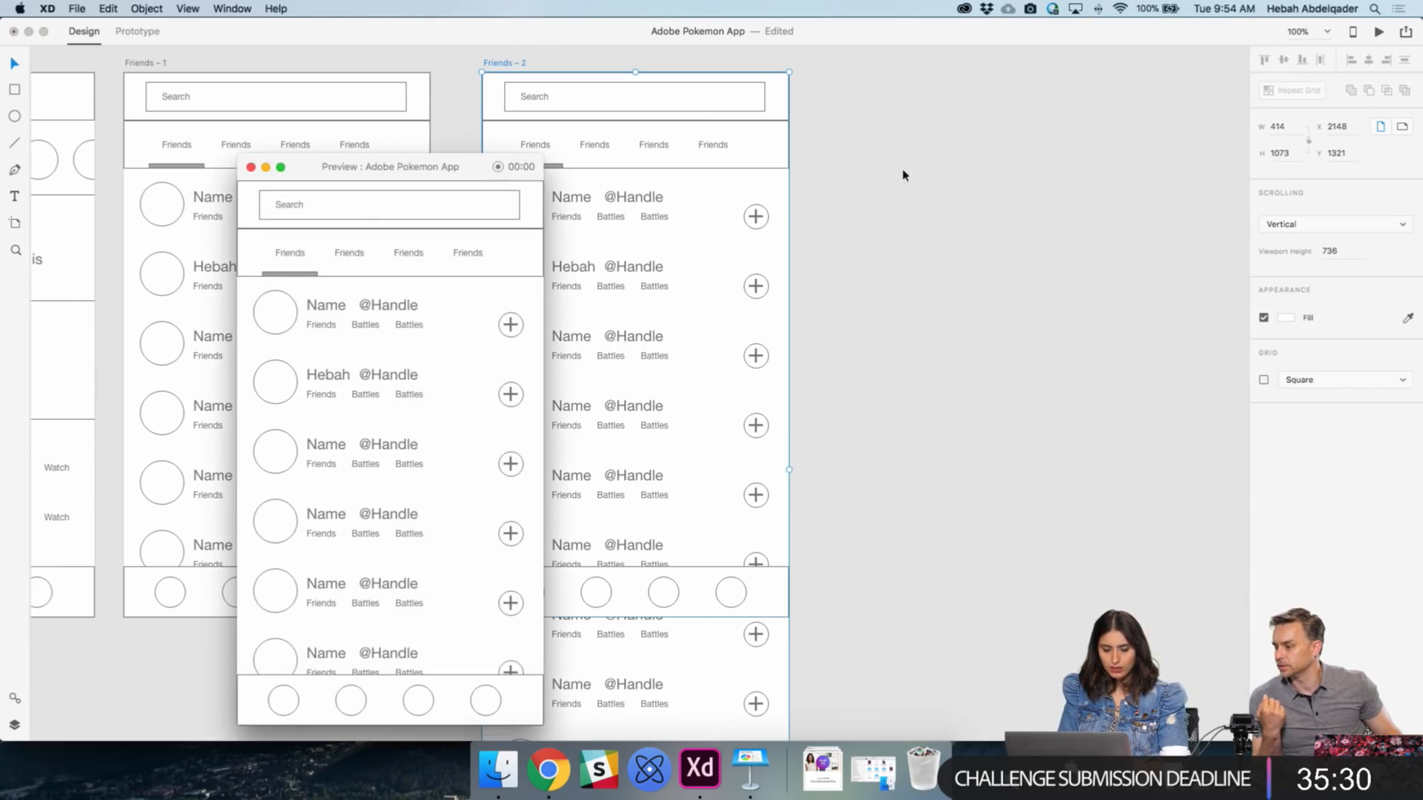
{"action": "scroll", "coordinate": [492, 387], "scroll_direction": "down", "scroll_amount": 3}
{"action": "scroll", "coordinate": [491, 389], "scroll_direction": "up", "scroll_amount": 3}
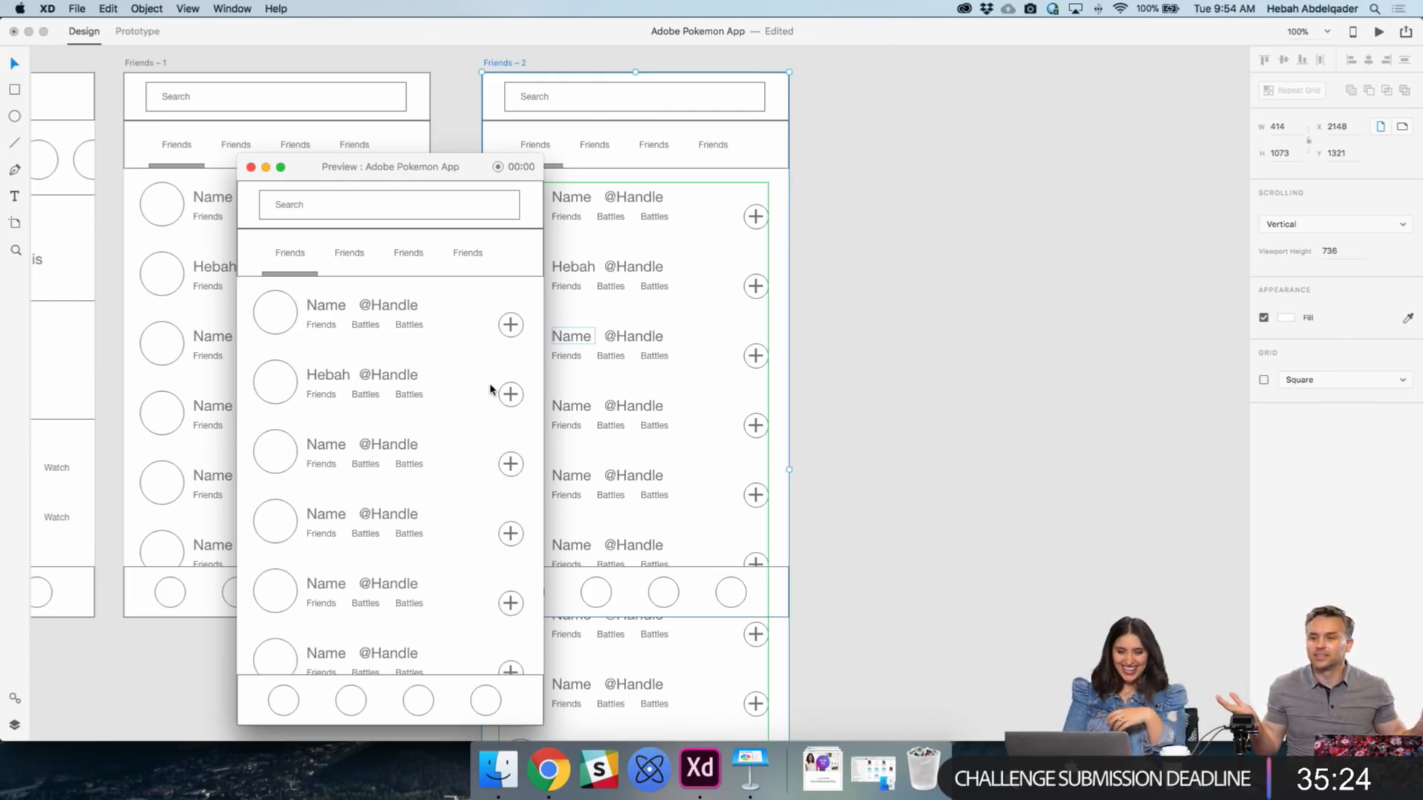
{"action": "left_click", "coordinate": [251, 167]}
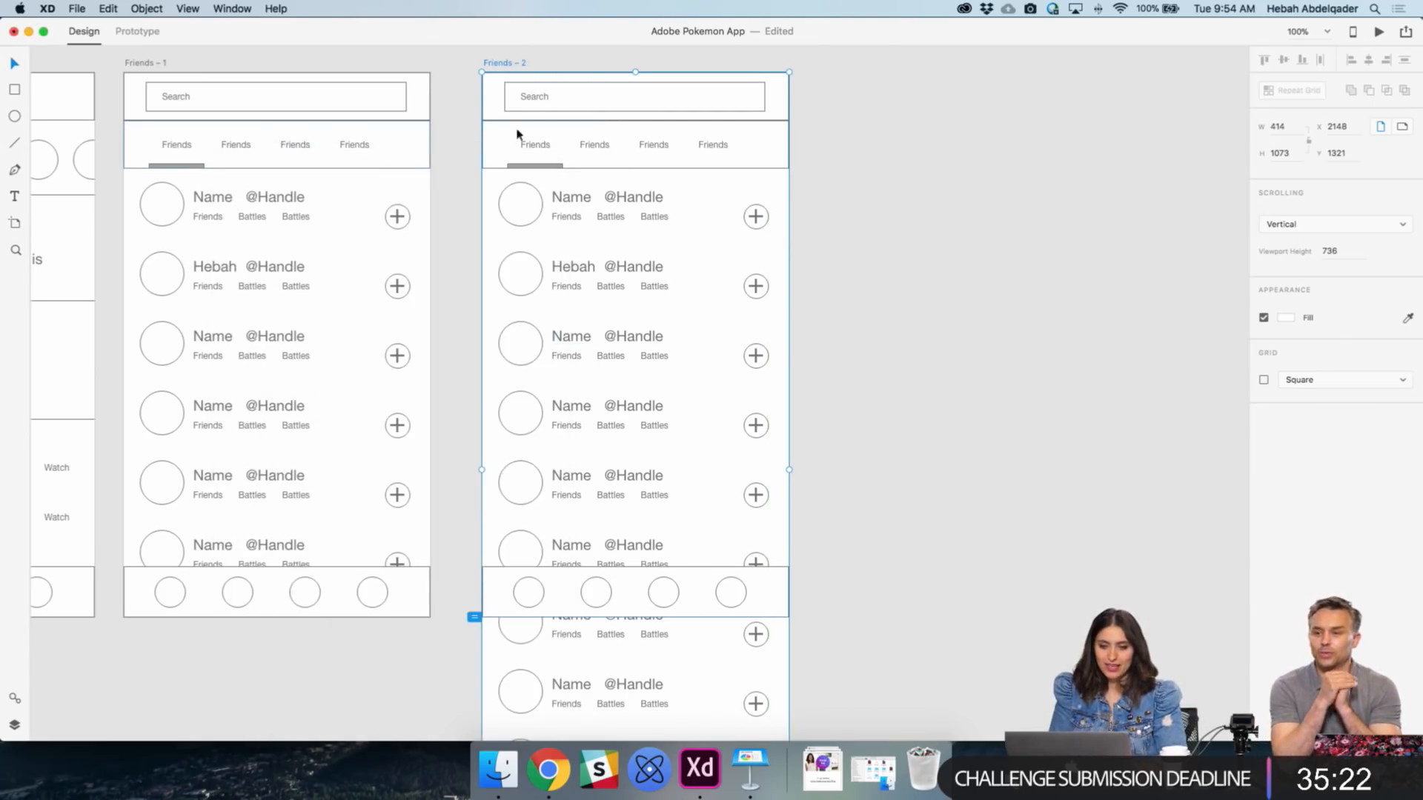
- Give the tab bar background on Friends – 2 a fixed position and test its scrolling in the preview
{"action": "left_click", "coordinate": [558, 164]}
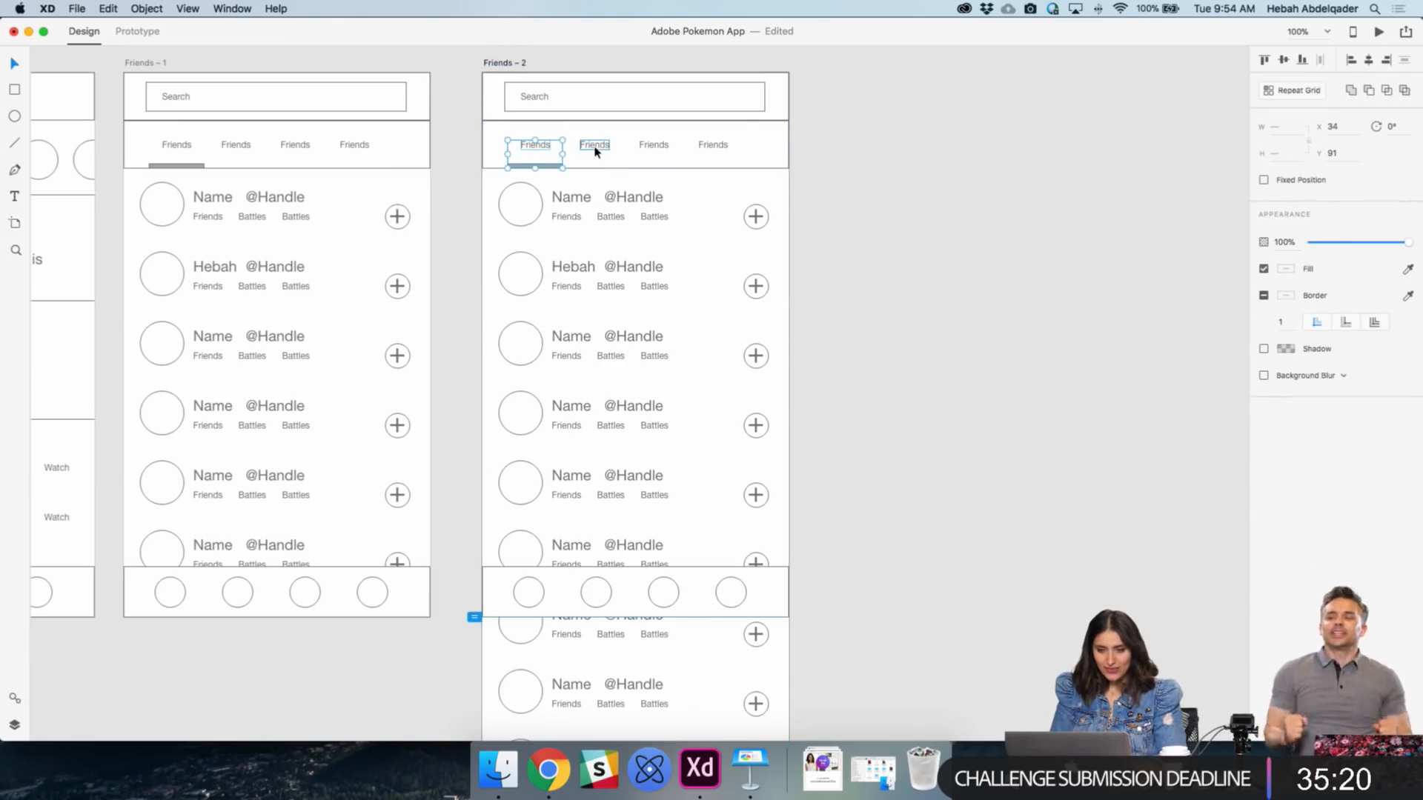
{"action": "left_click", "coordinate": [759, 156]}
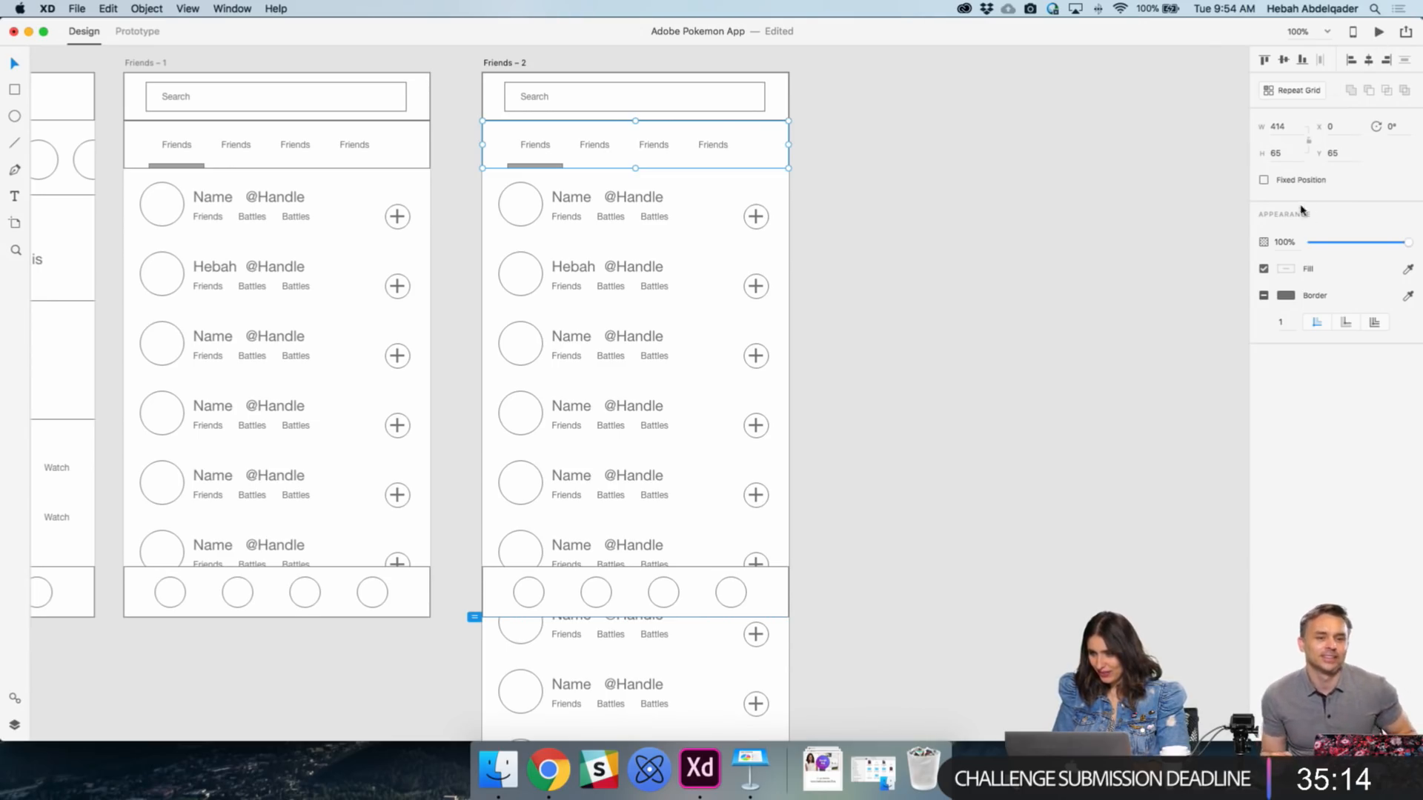
{"action": "left_click", "coordinate": [1263, 180]}
{"action": "left_click", "coordinate": [1379, 31]}
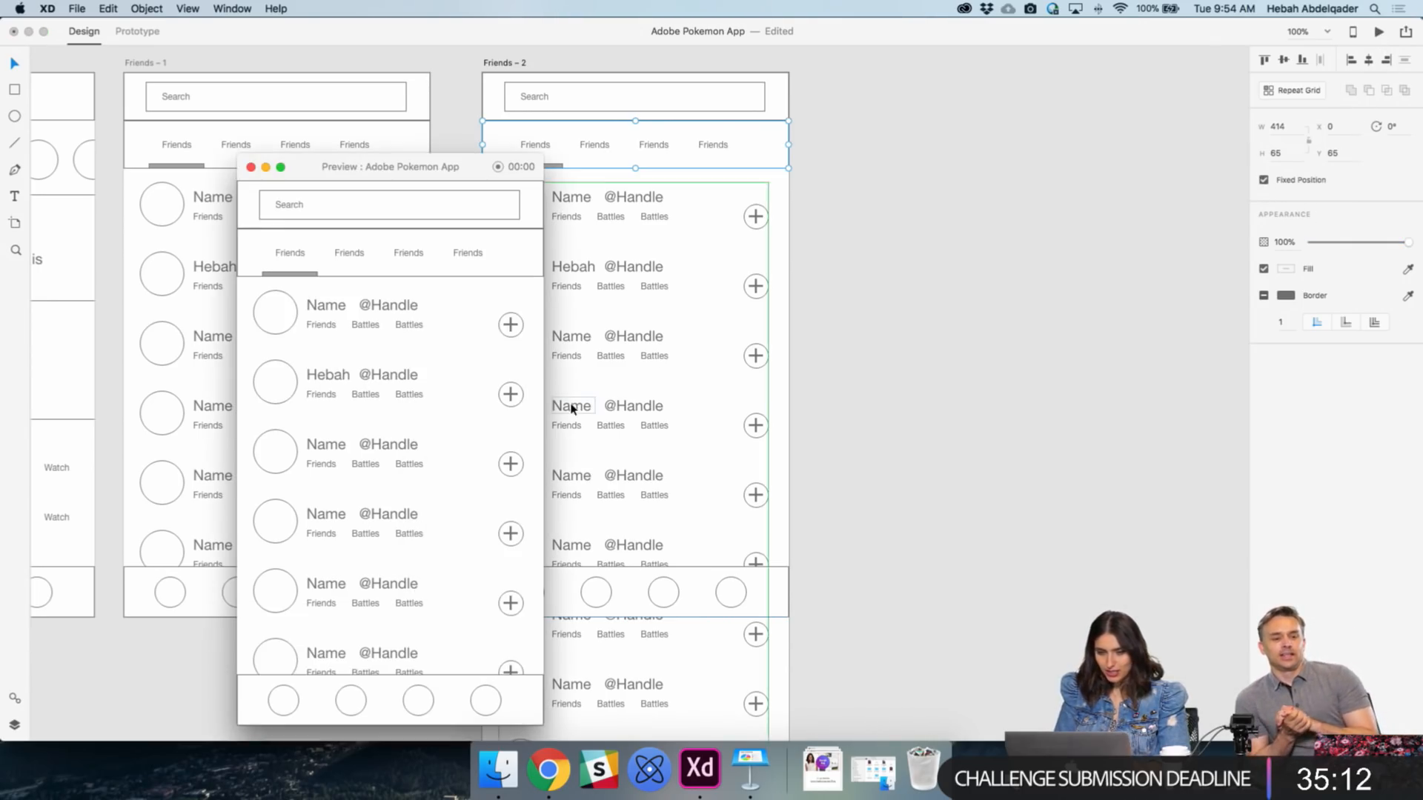
{"action": "scroll", "coordinate": [477, 397], "scroll_direction": "down", "scroll_amount": 5}
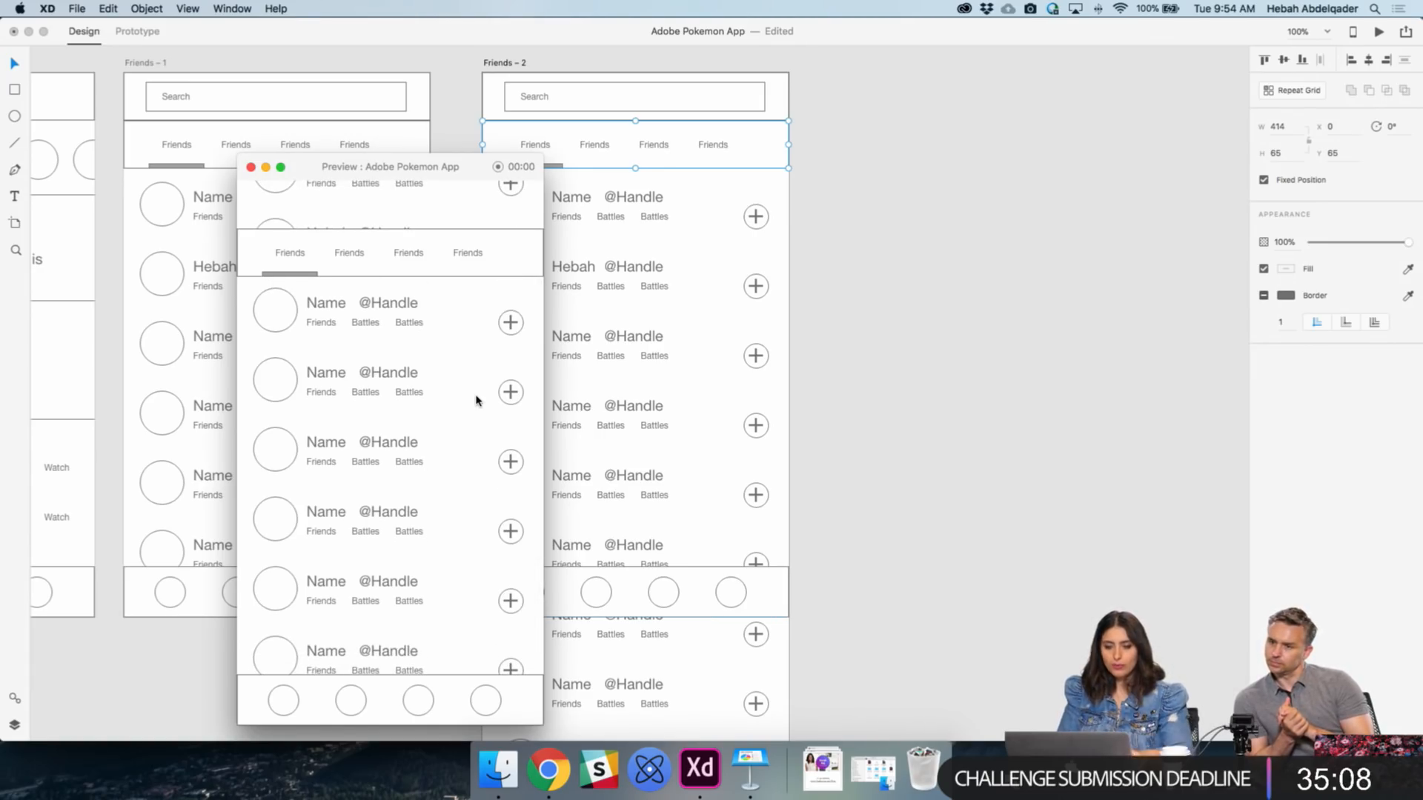
{"action": "scroll", "coordinate": [476, 400], "scroll_direction": "down", "scroll_amount": 2}
{"action": "scroll", "coordinate": [477, 400], "scroll_direction": "up", "scroll_amount": 5}
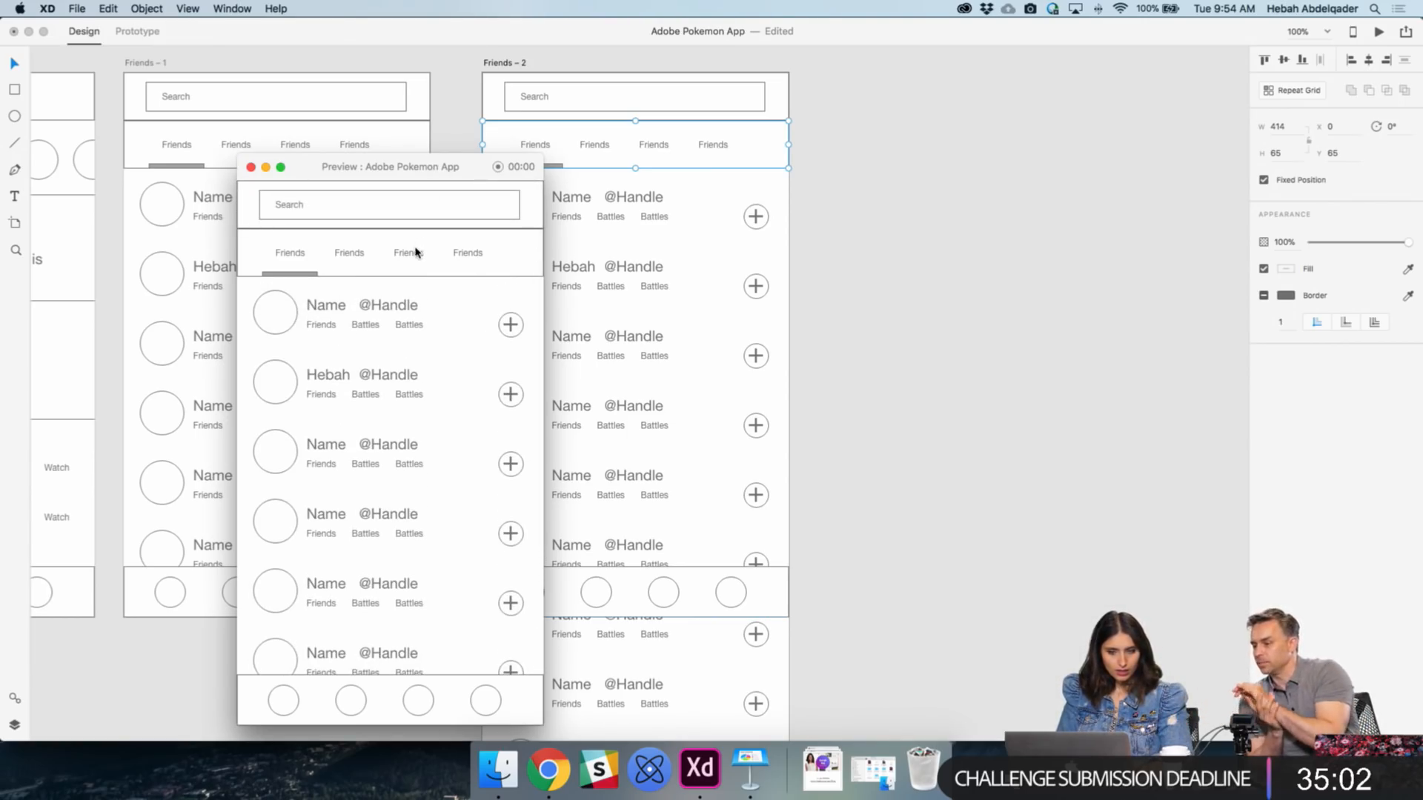
- Give the search bar rectangles on Friends – 2 a fixed position and check the scrolling in the preview
{"action": "left_click", "coordinate": [1045, 181]}
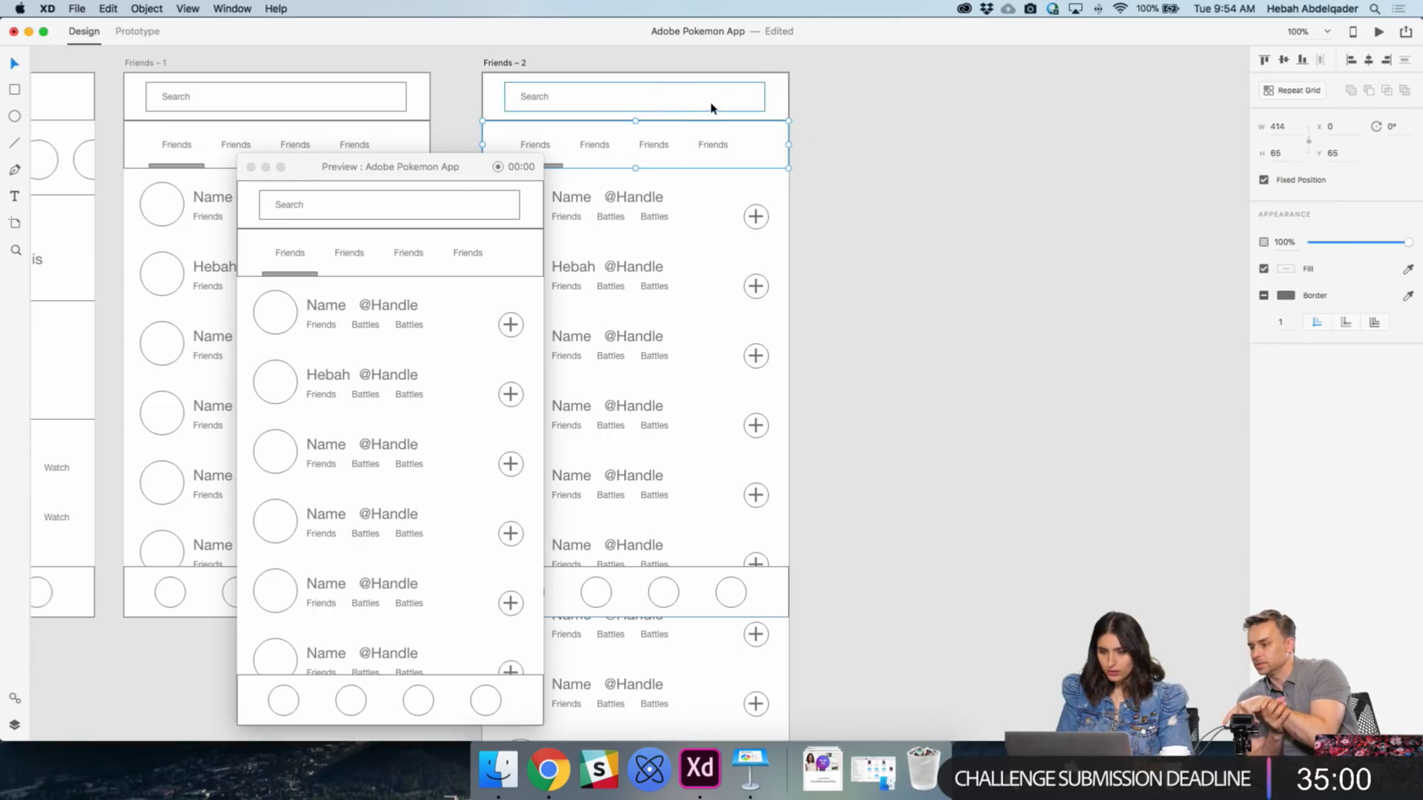
{"action": "left_click", "coordinate": [711, 109]}
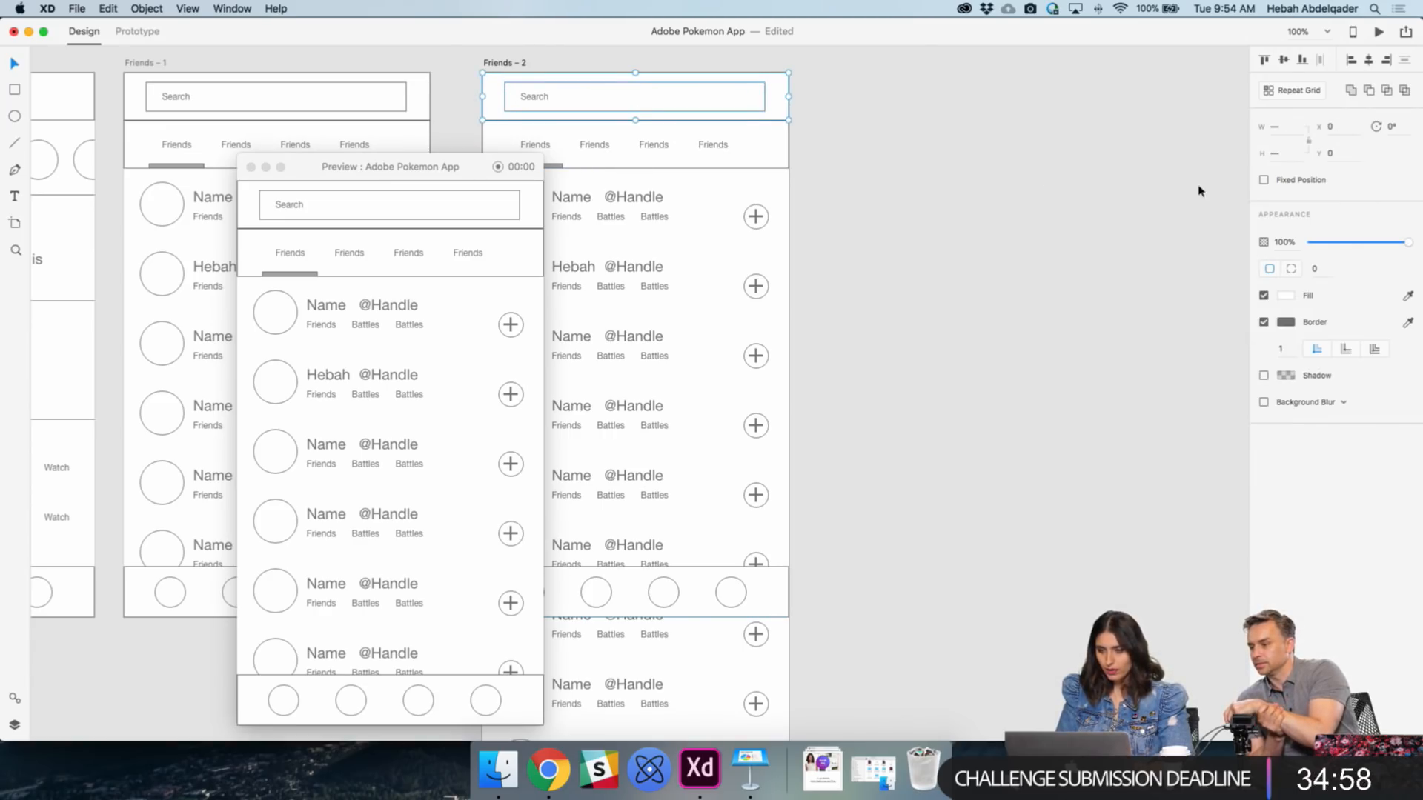
{"action": "left_click", "coordinate": [1265, 180]}
{"action": "scroll", "coordinate": [405, 398], "scroll_direction": "down", "scroll_amount": 2}
{"action": "scroll", "coordinate": [406, 398], "scroll_direction": "up", "scroll_amount": 3}
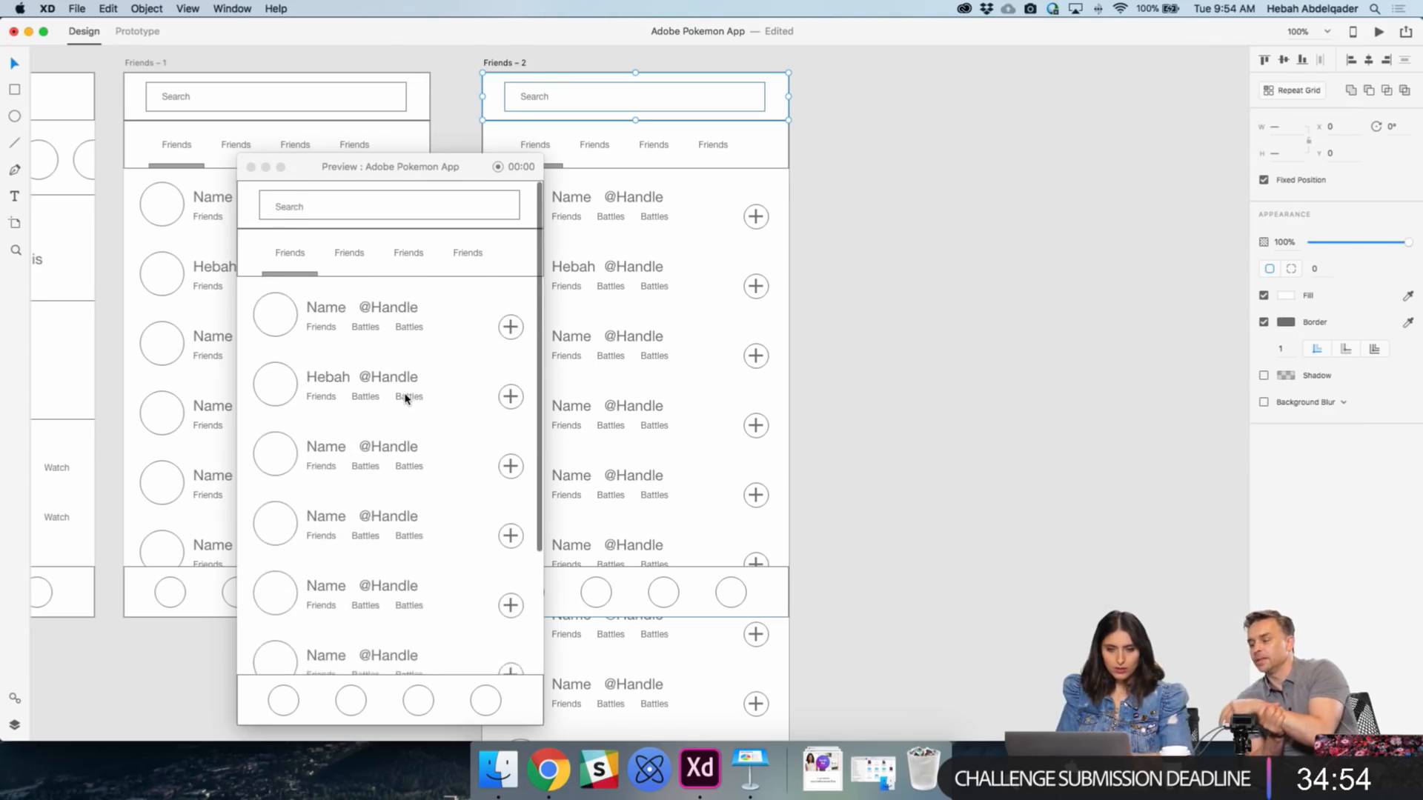
{"action": "scroll", "coordinate": [406, 398], "scroll_direction": "down", "scroll_amount": 3}
{"action": "scroll", "coordinate": [406, 398], "scroll_direction": "up", "scroll_amount": 3}
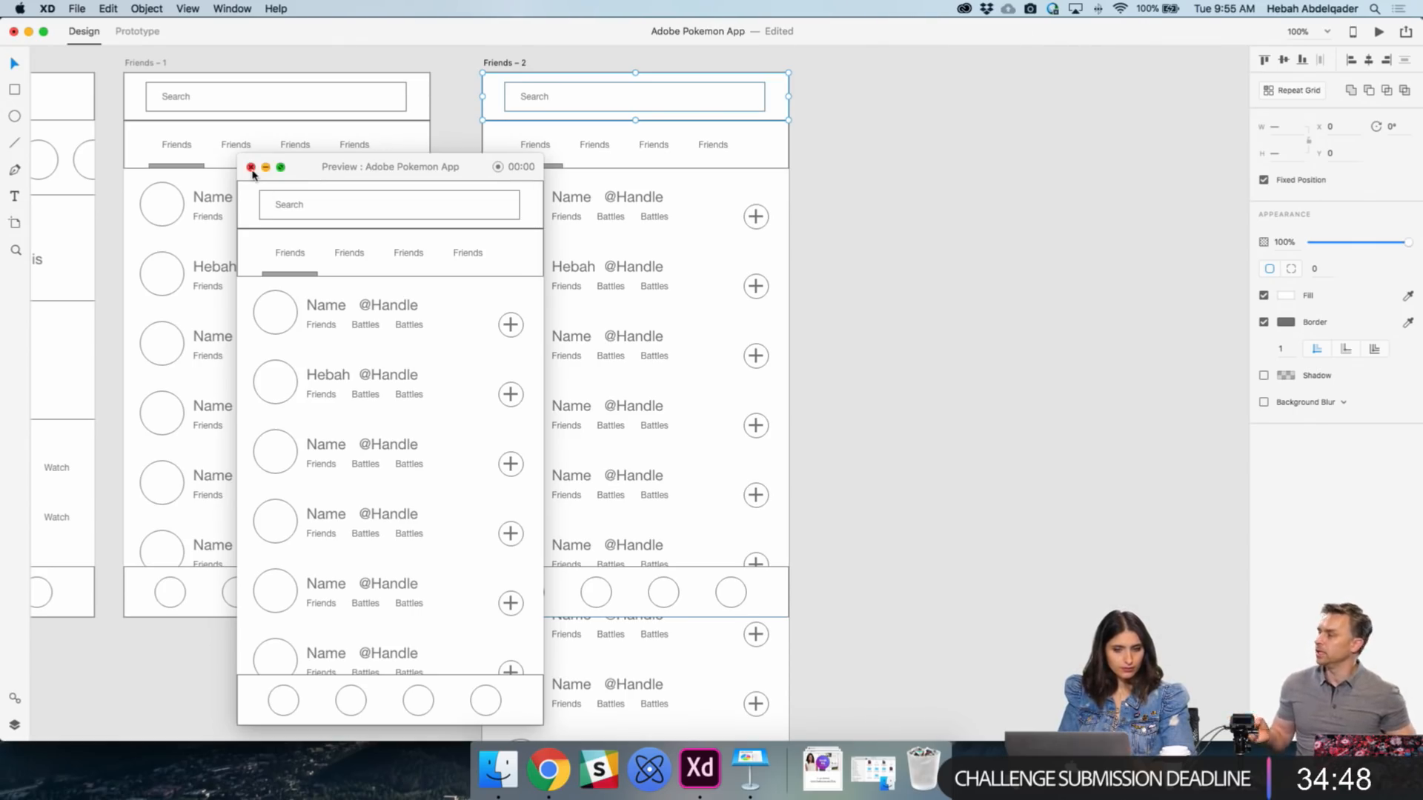
{"action": "left_click", "coordinate": [251, 168]}
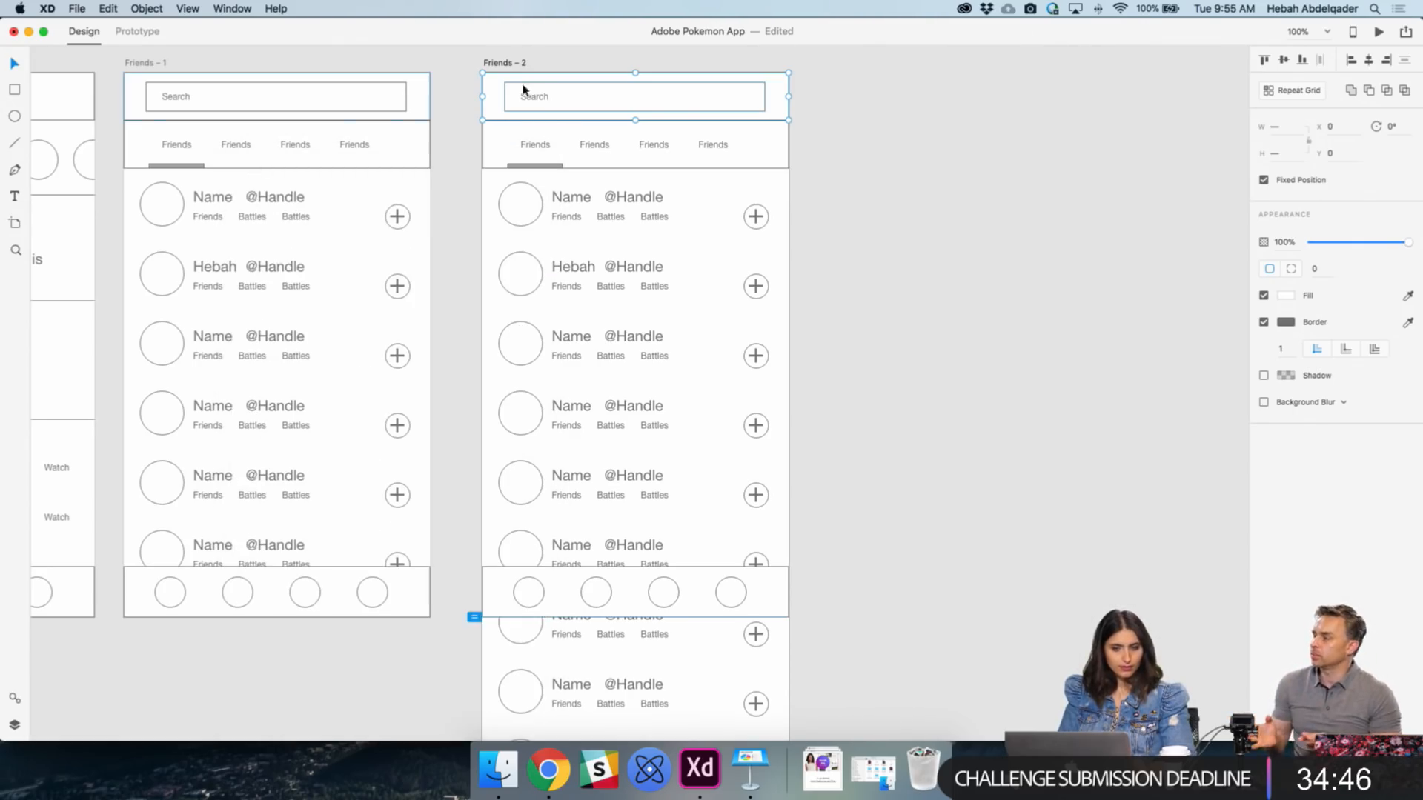
- Group the Search text with its bar and box on Friends – 2, fix the group's position, and test scrolling in the preview
{"action": "double_click", "coordinate": [540, 101]}
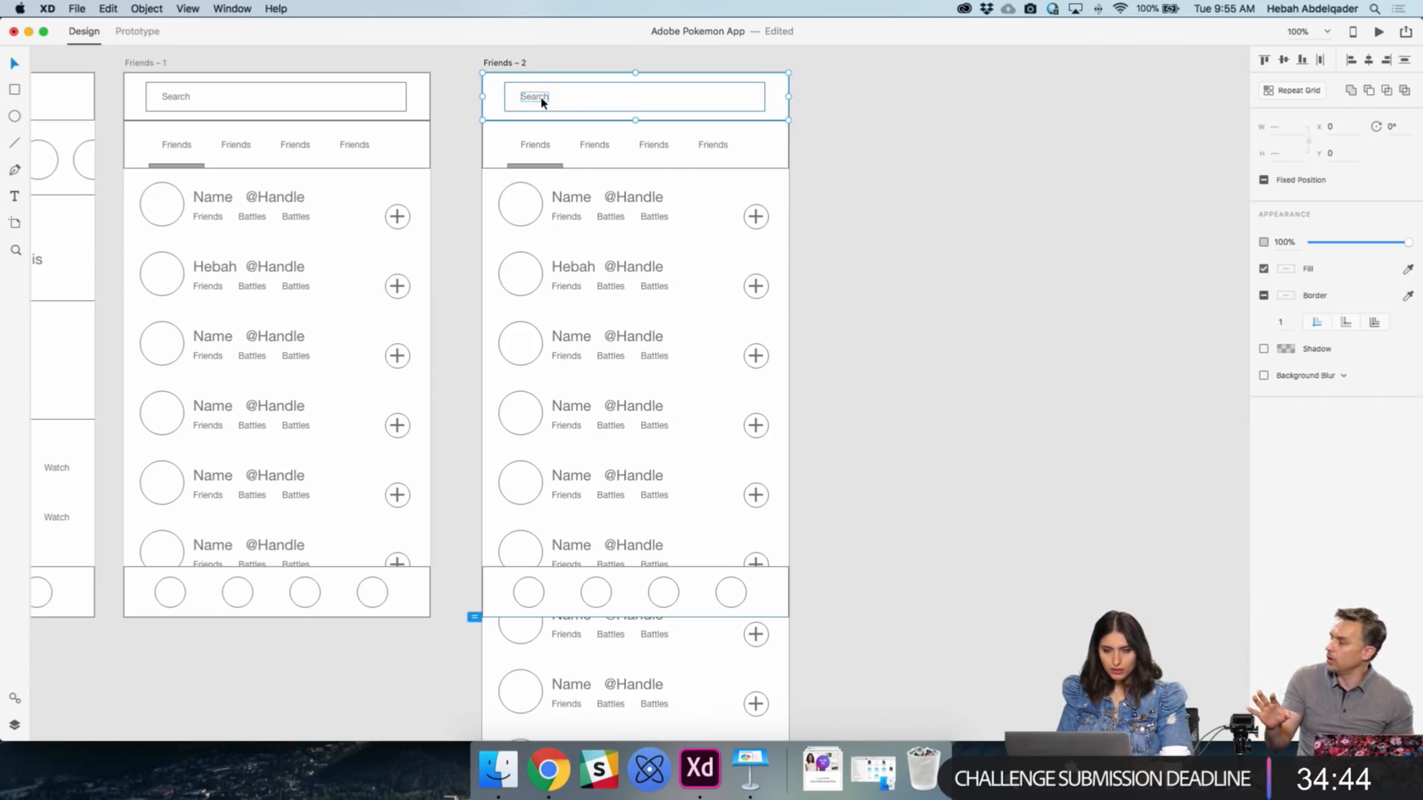
{"action": "left_click_drag", "start_coordinate": [841, 86], "coordinate": [521, 114]}
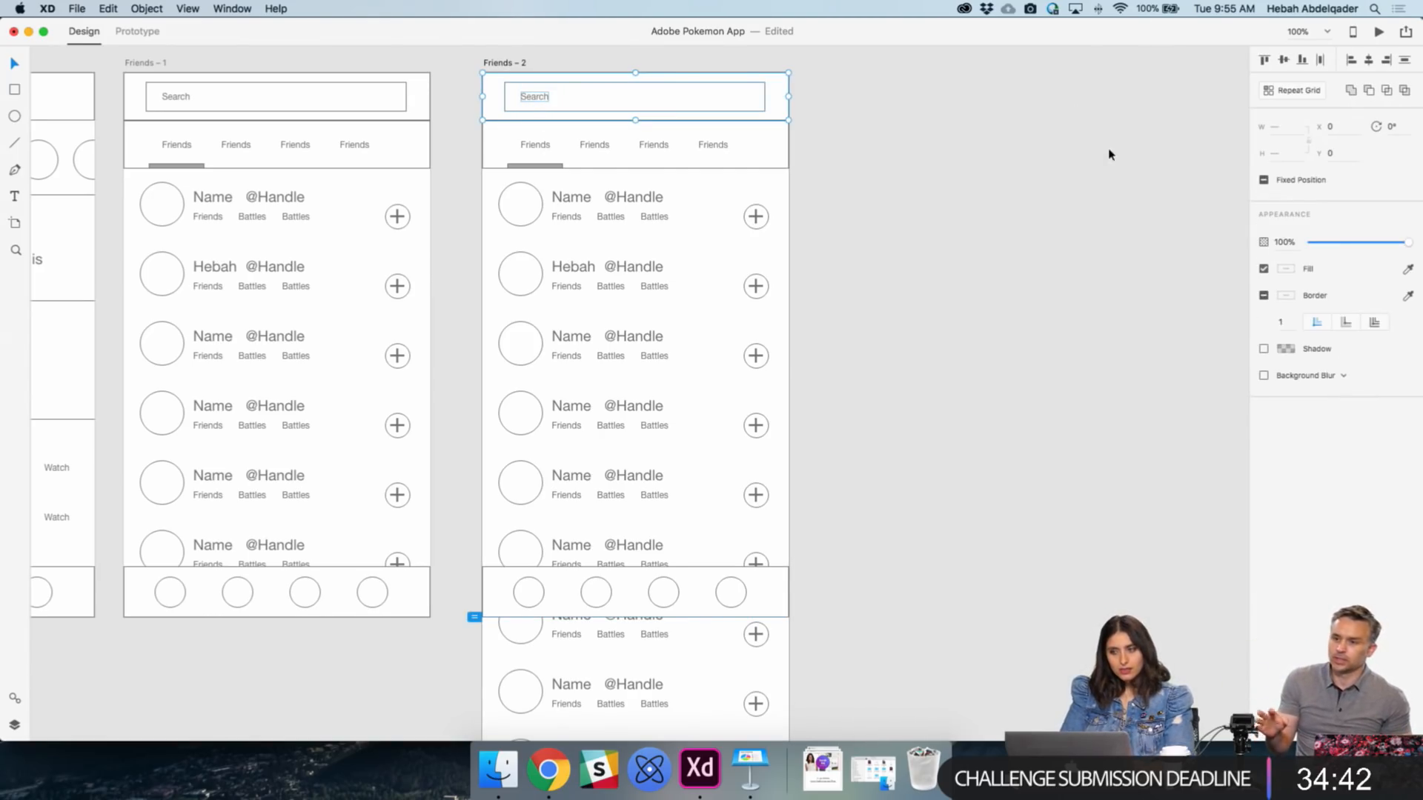
{"action": "key", "text": "super+g"}
{"action": "left_click", "coordinate": [1263, 179]}
{"action": "left_click", "coordinate": [1378, 31]}
{"action": "left_click_drag", "start_coordinate": [457, 178], "coordinate": [1023, 92]}
{"action": "scroll", "coordinate": [969, 319], "scroll_direction": "down", "scroll_amount": 2}
{"action": "scroll", "coordinate": [969, 318], "scroll_direction": "up", "scroll_amount": 2}
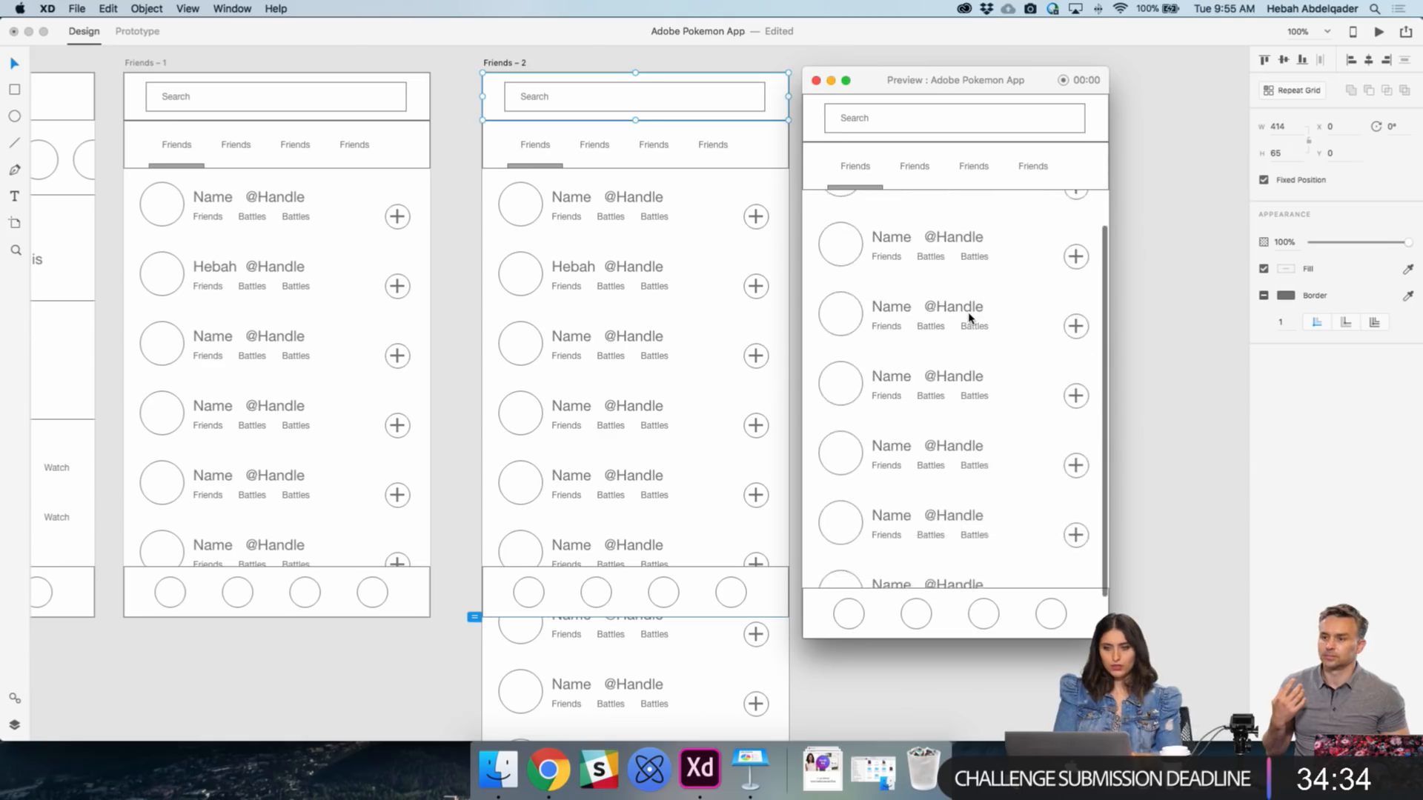
{"action": "scroll", "coordinate": [969, 319], "scroll_direction": "up", "scroll_amount": 1}
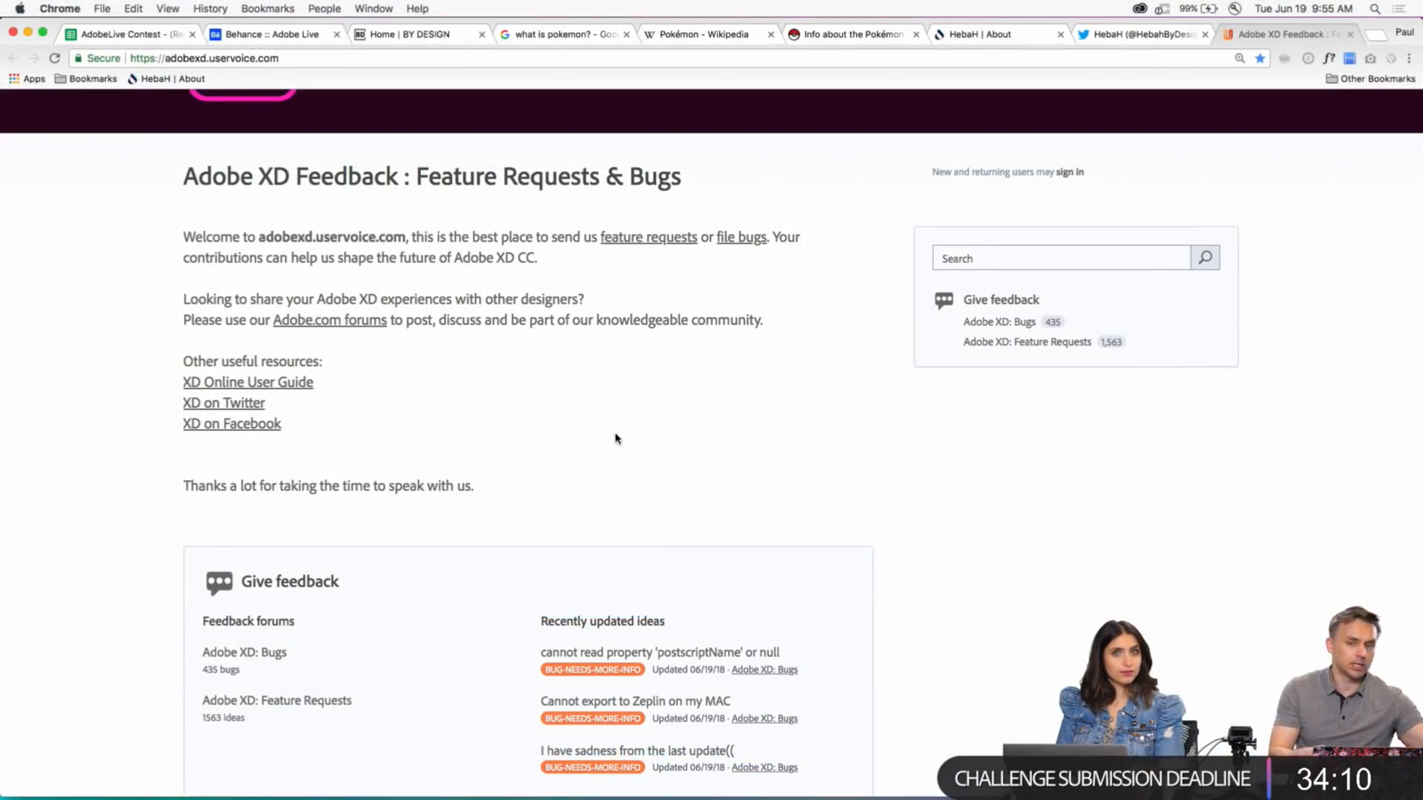
- Switch to XD, look through the Help options for providing feedback, and return to the feedback site in Chrome
{"action": "mouse_move", "coordinate": [260, 785]}
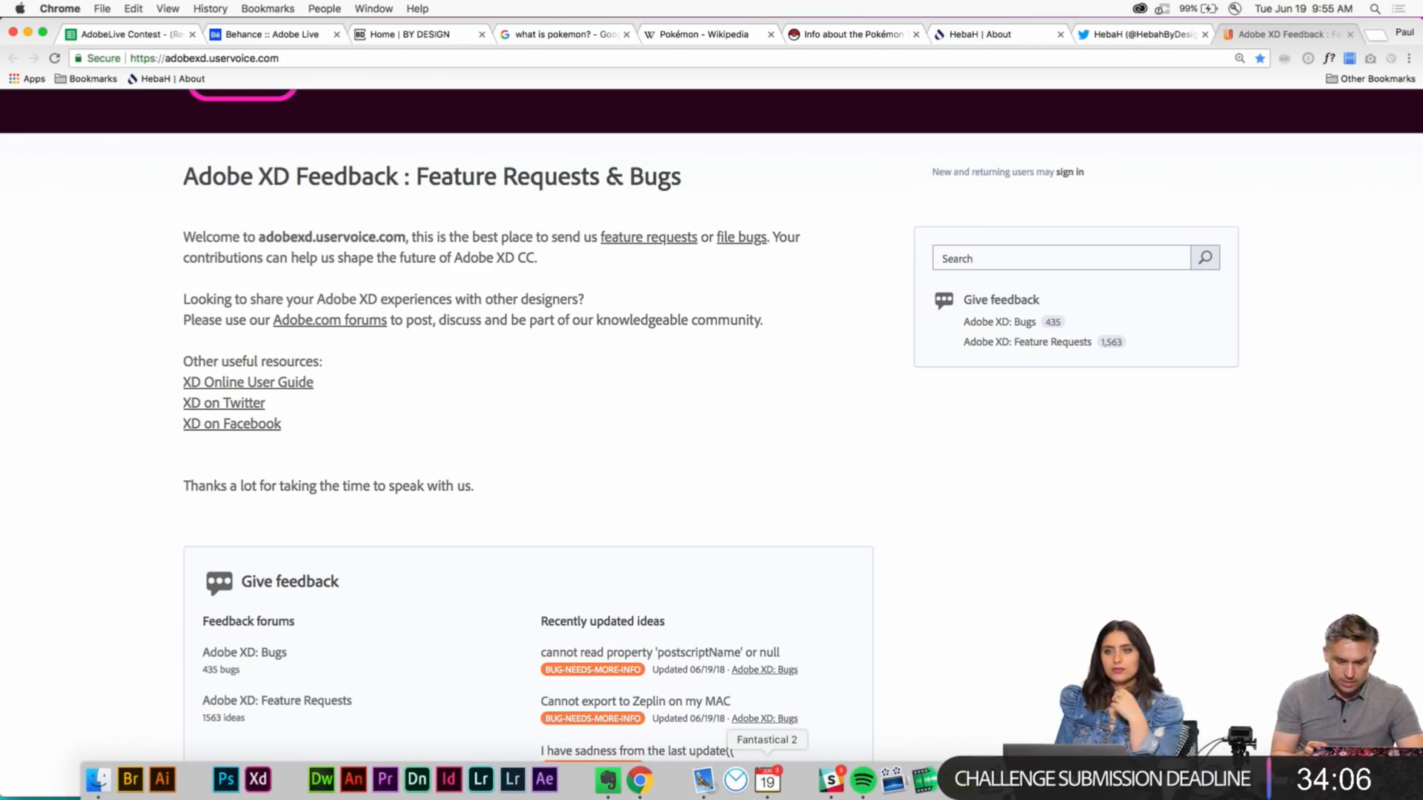
{"action": "left_click", "coordinate": [257, 784]}
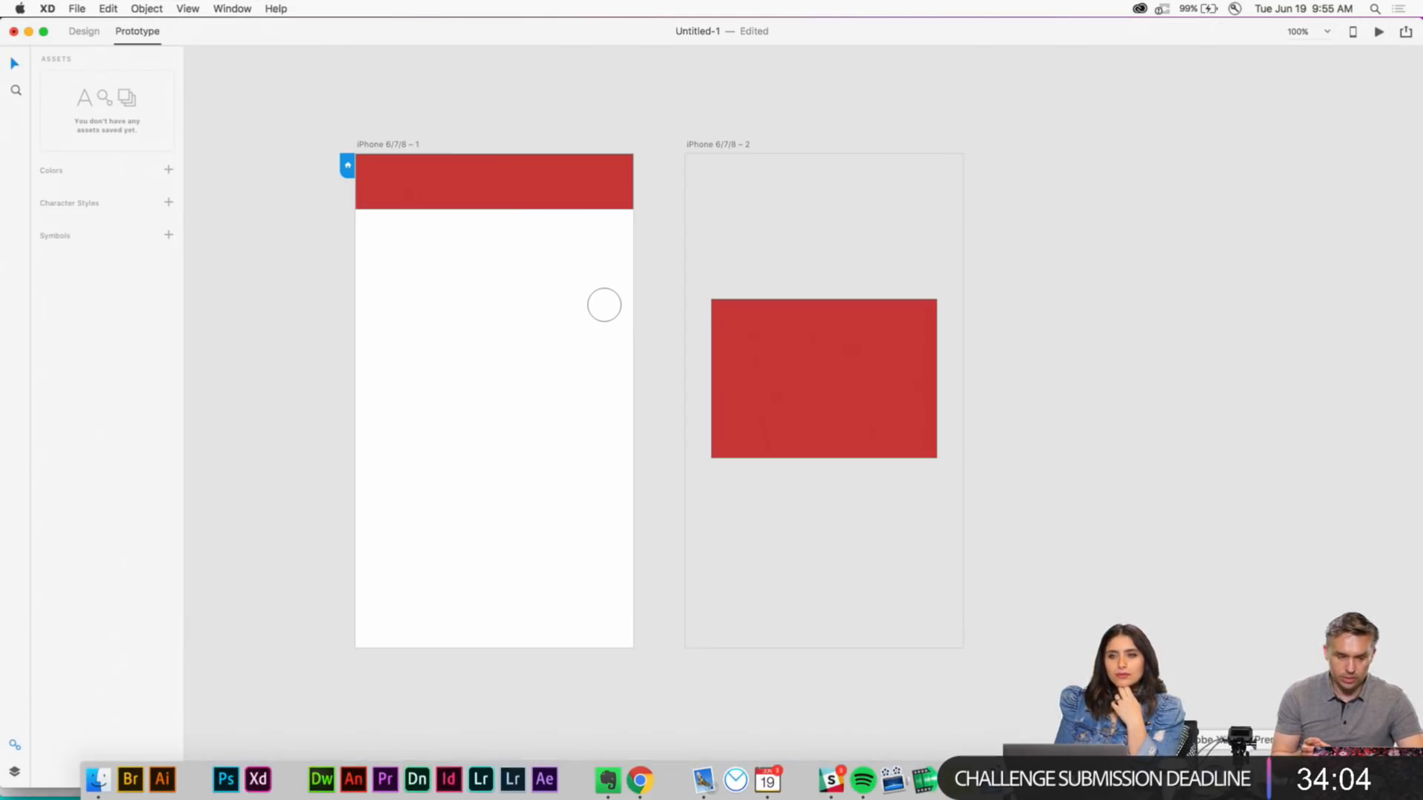
{"action": "left_click", "coordinate": [275, 8]}
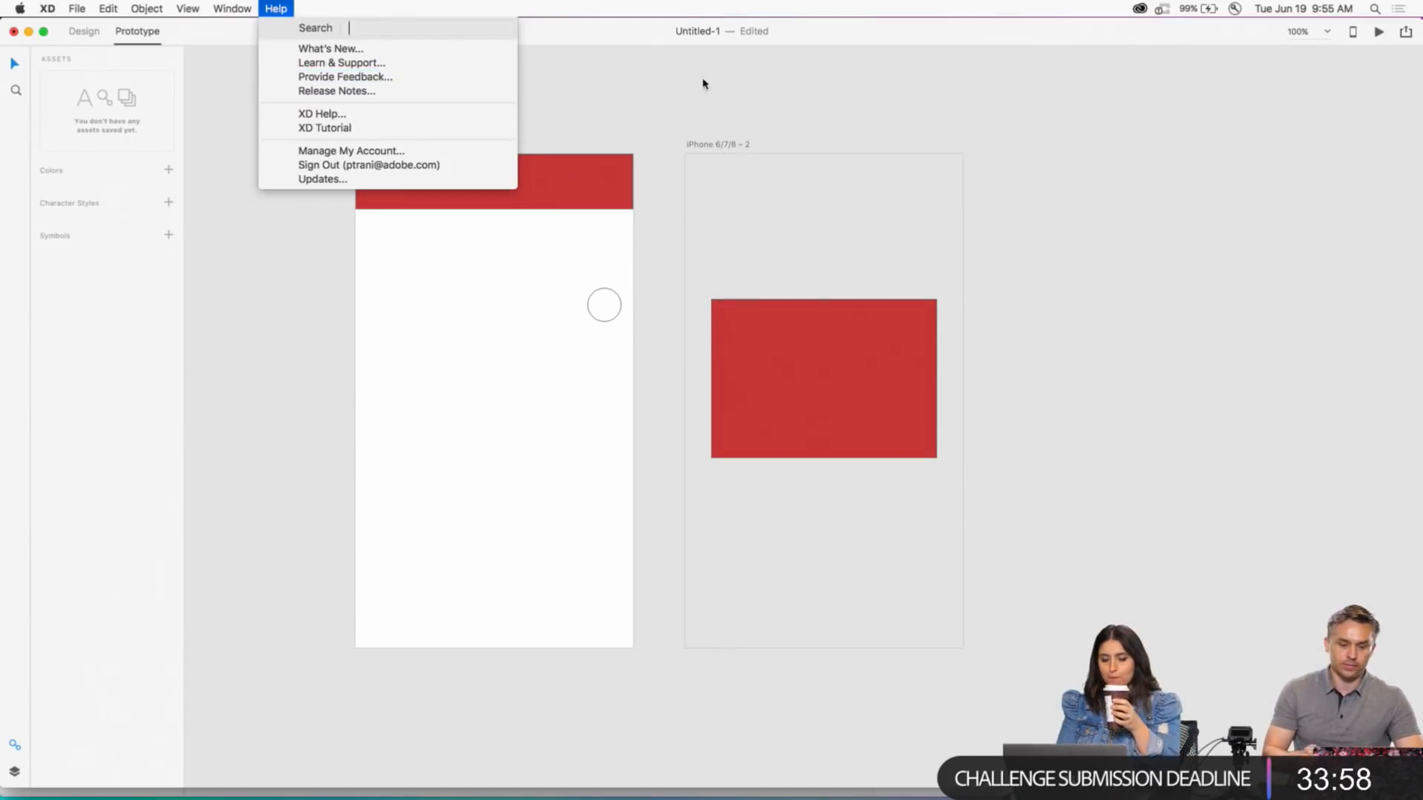
{"action": "left_click", "coordinate": [685, 48]}
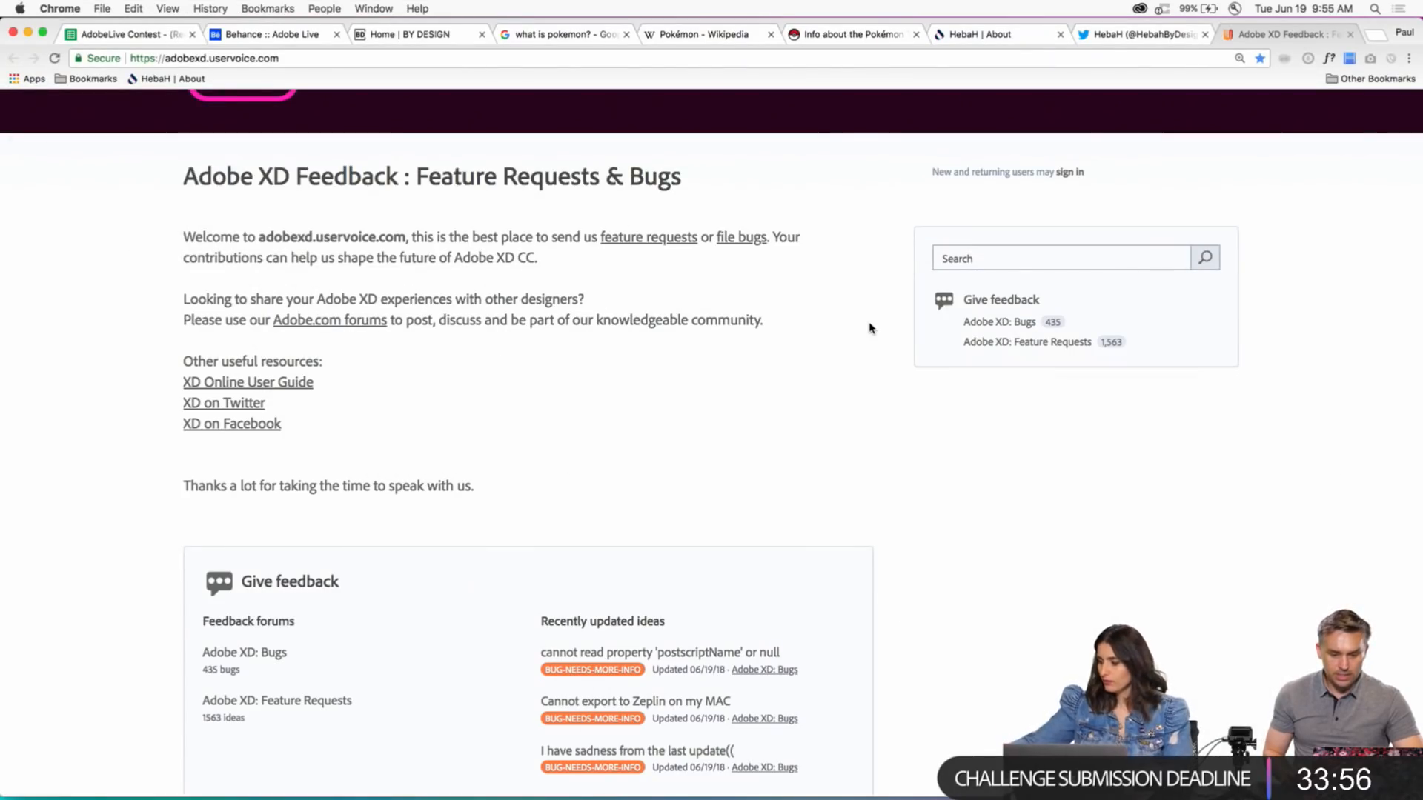
- Open the Adobe XD: Feature Requests forum and read through its top ideas
{"action": "left_click", "coordinate": [1016, 344]}
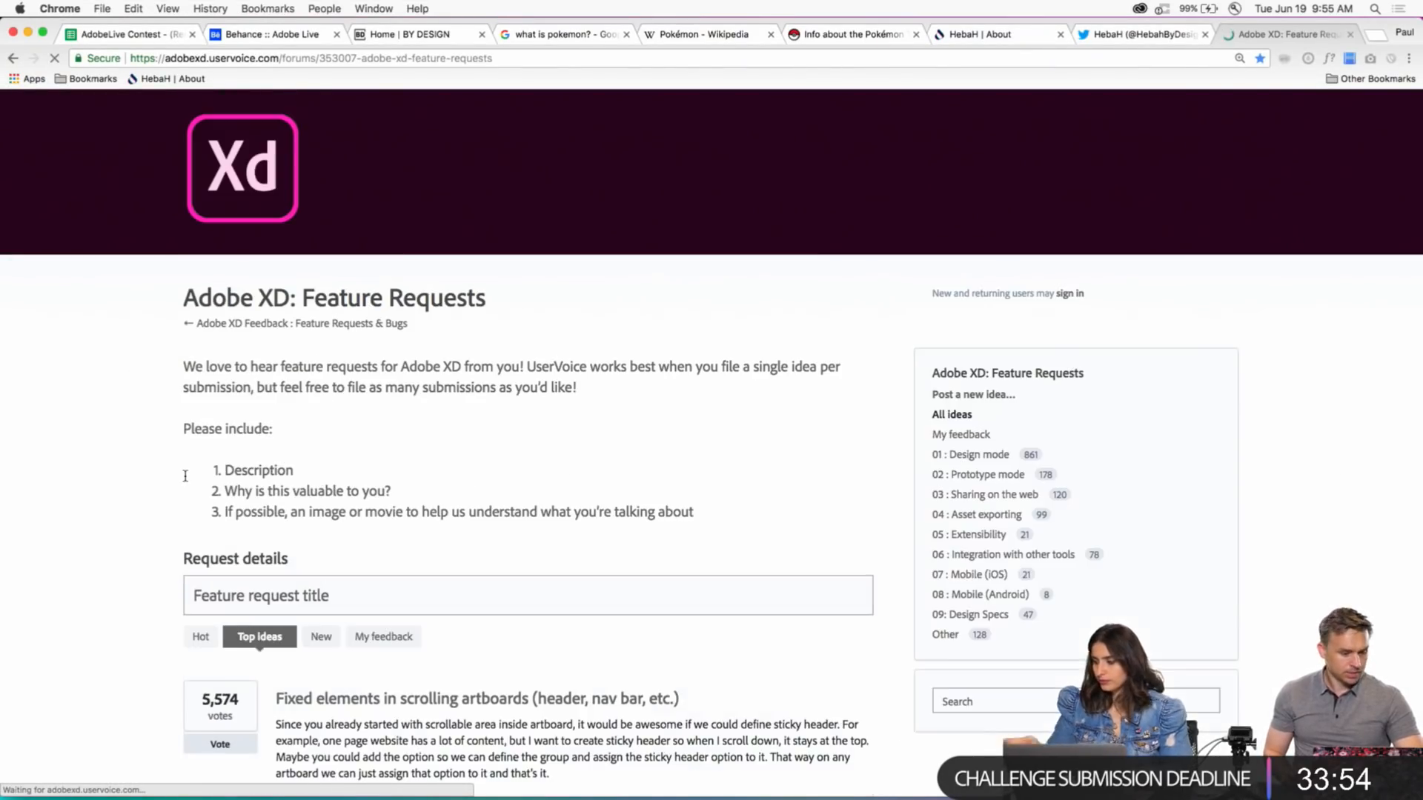
{"action": "scroll", "coordinate": [112, 386], "scroll_direction": "down", "scroll_amount": 8}
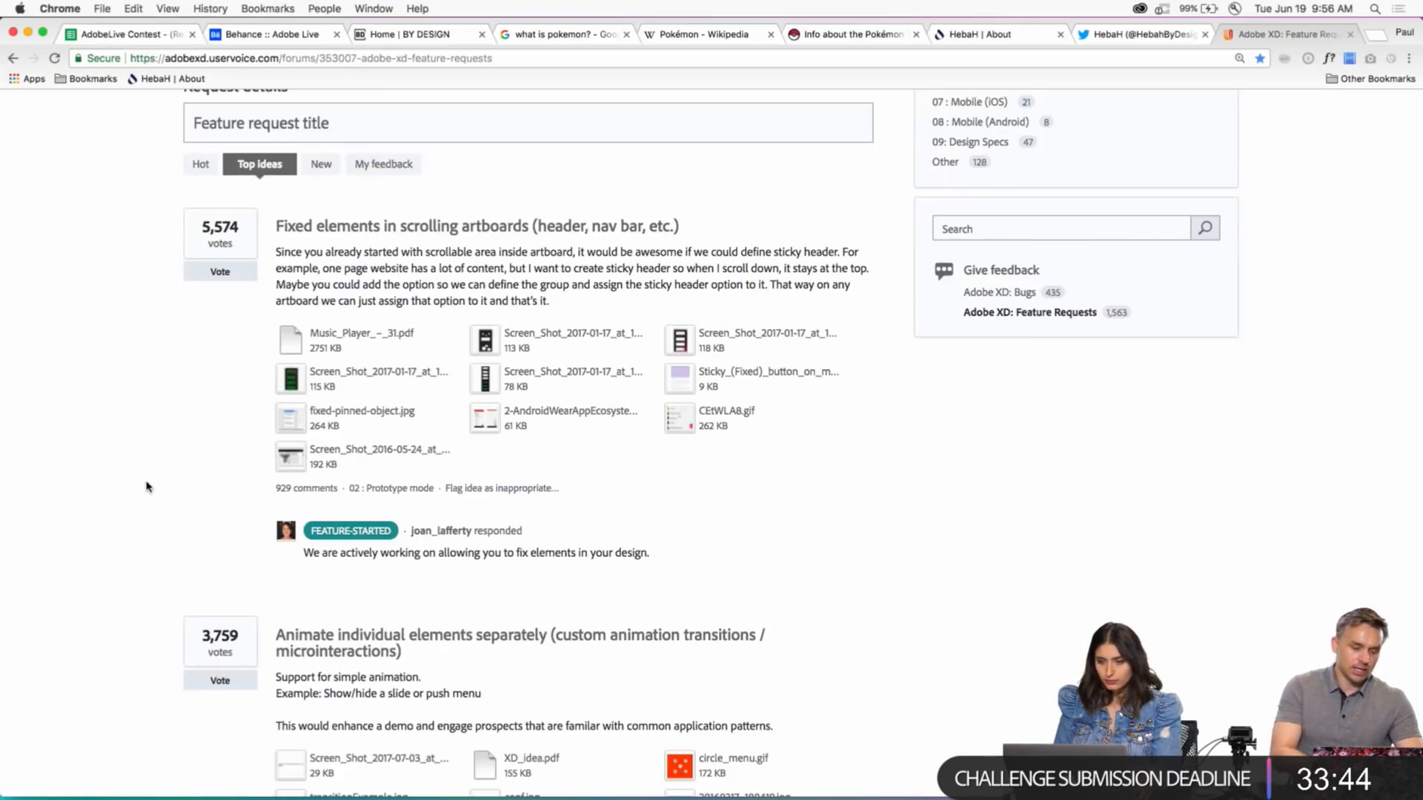
{"action": "scroll", "coordinate": [146, 487], "scroll_direction": "down", "scroll_amount": 6}
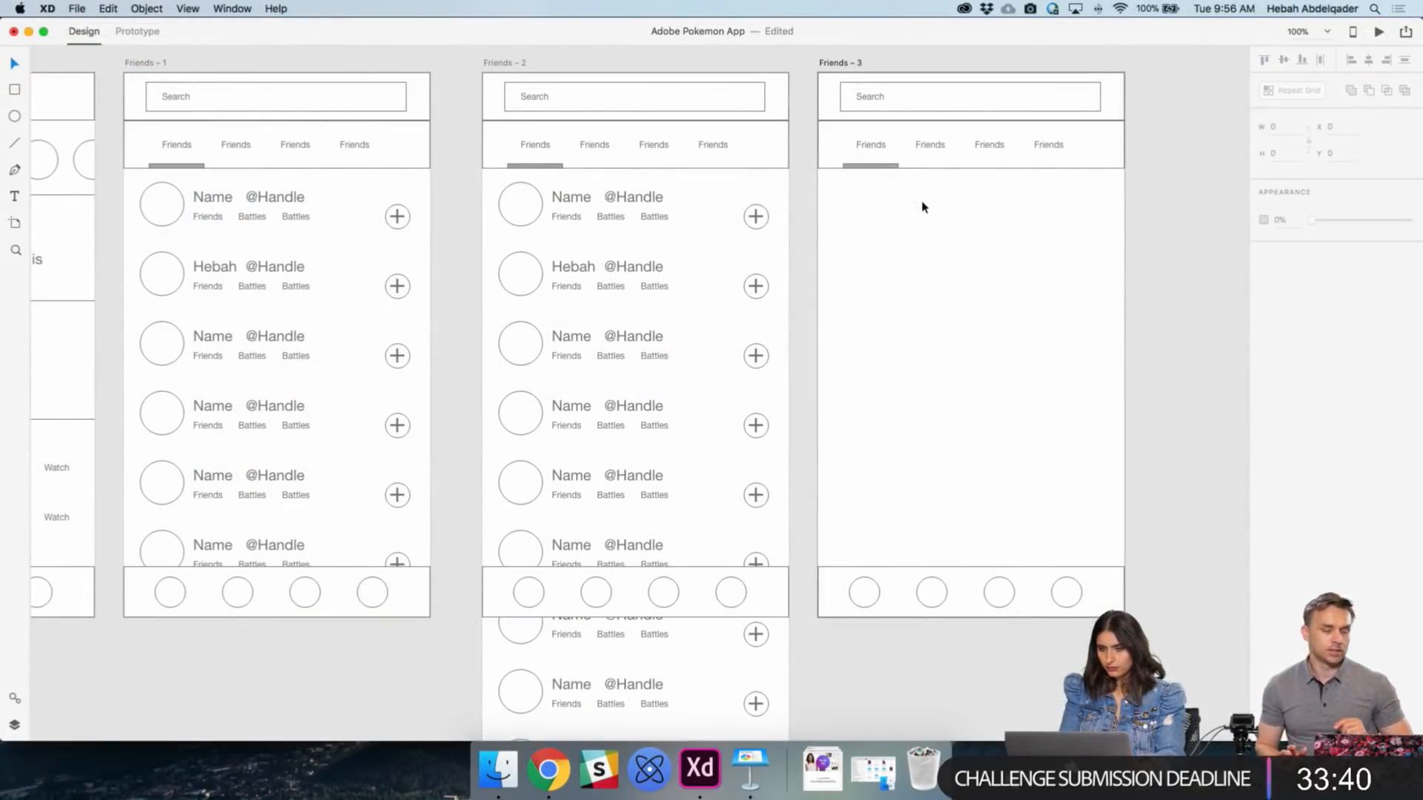
- On the Friends – 3 artboard, move the grey underline beneath the second tab and relabel that tab "Pokedex"
{"action": "left_click", "coordinate": [873, 168]}
{"action": "left_click_drag", "start_coordinate": [873, 167], "coordinate": [937, 171]}
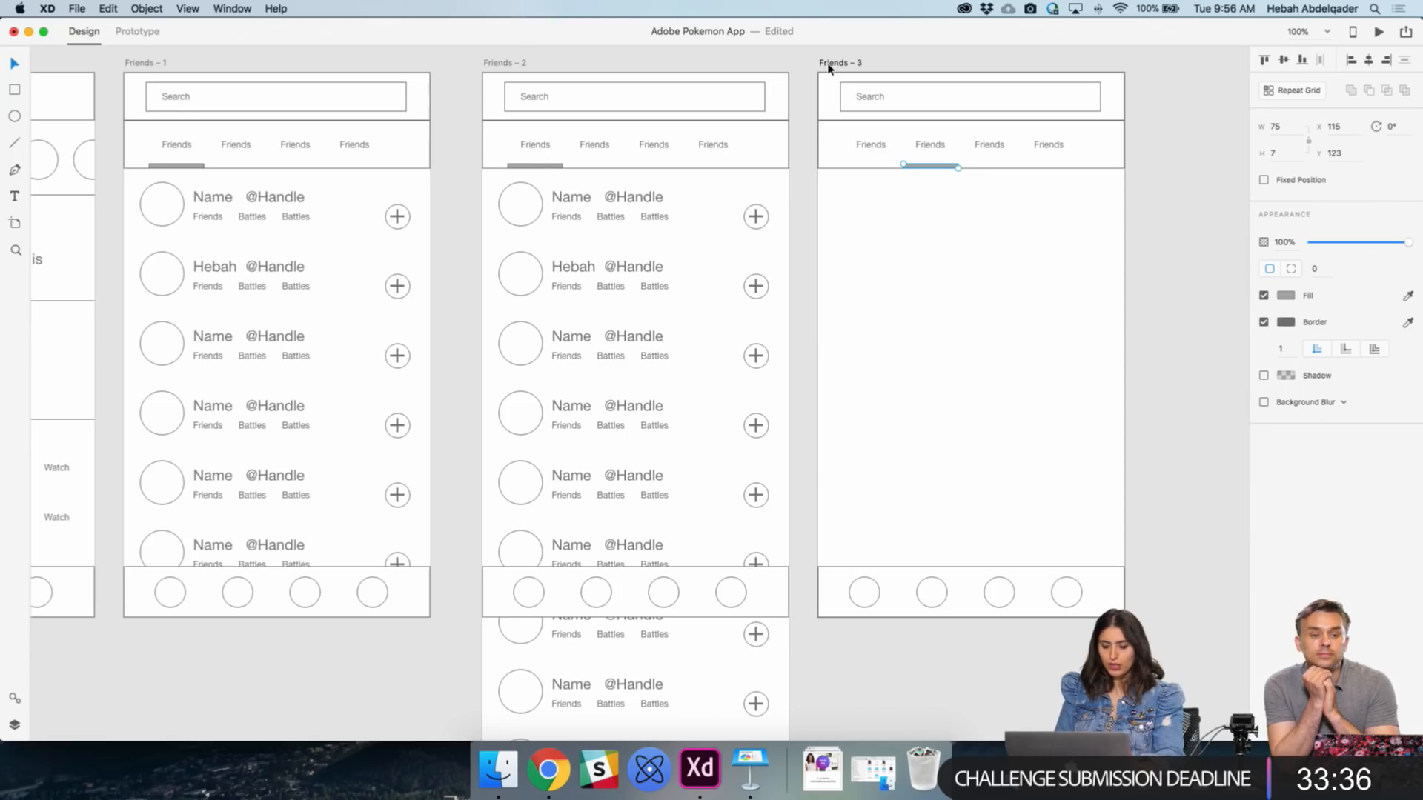
{"action": "double_click", "coordinate": [931, 146]}
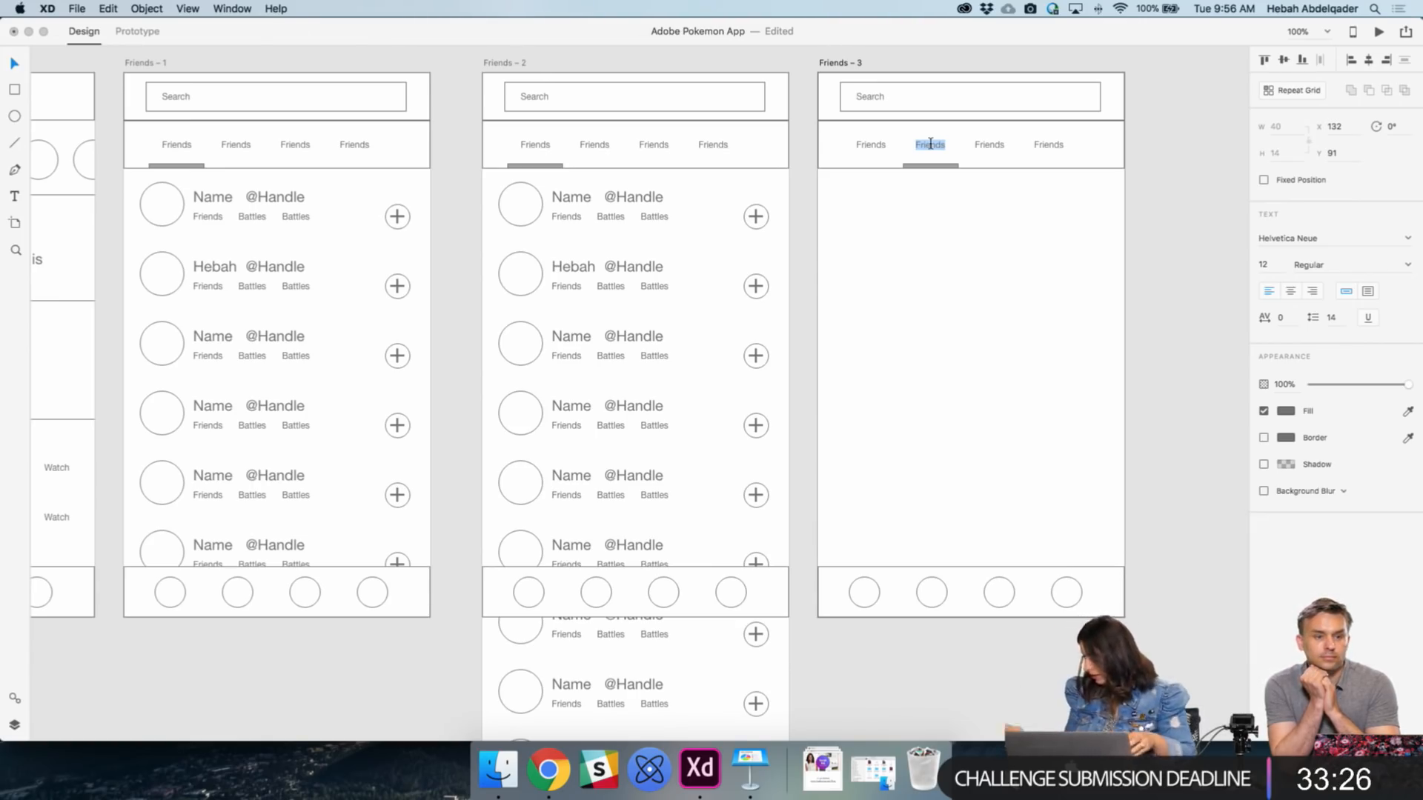
{"action": "type", "text": "Pokedex"}
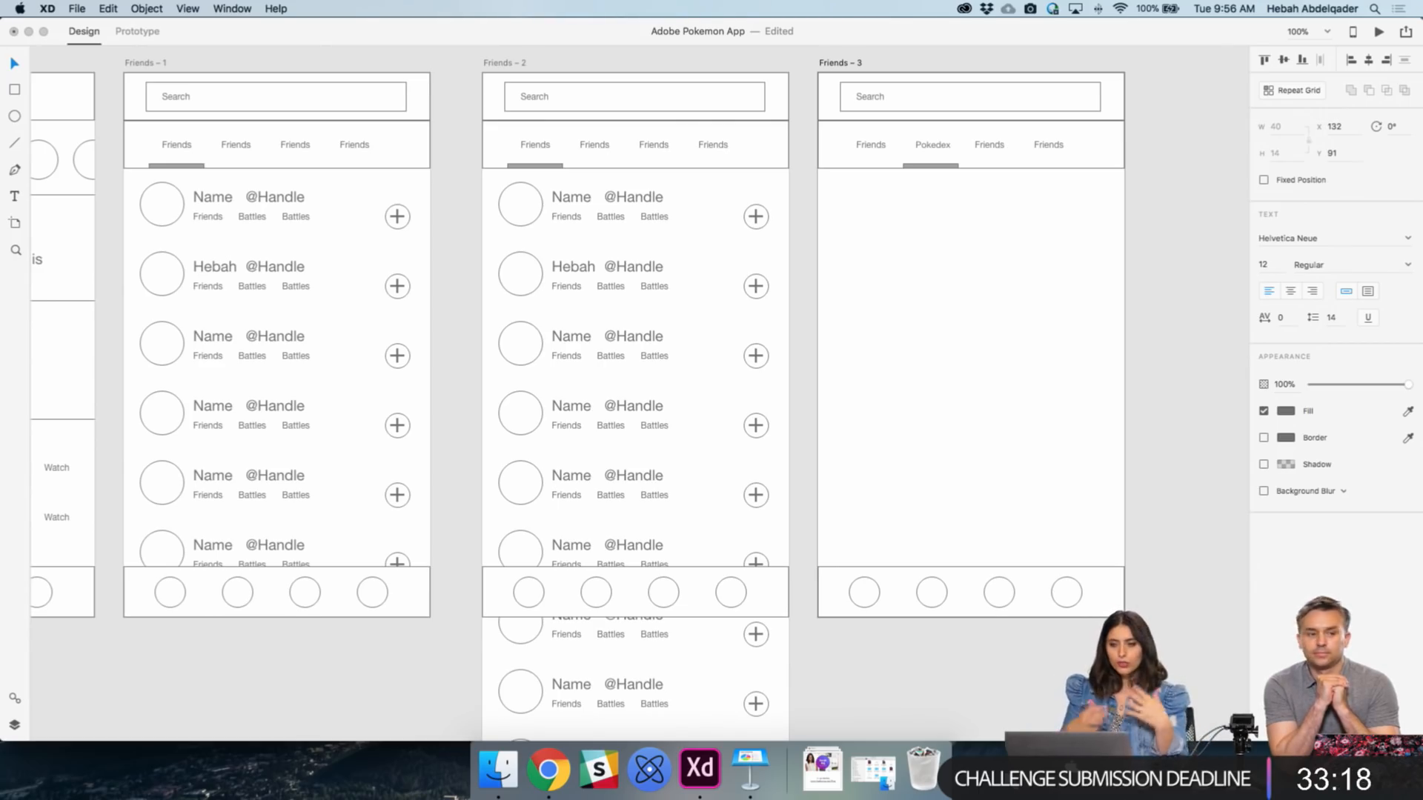
{"action": "left_click", "coordinate": [1210, 236]}
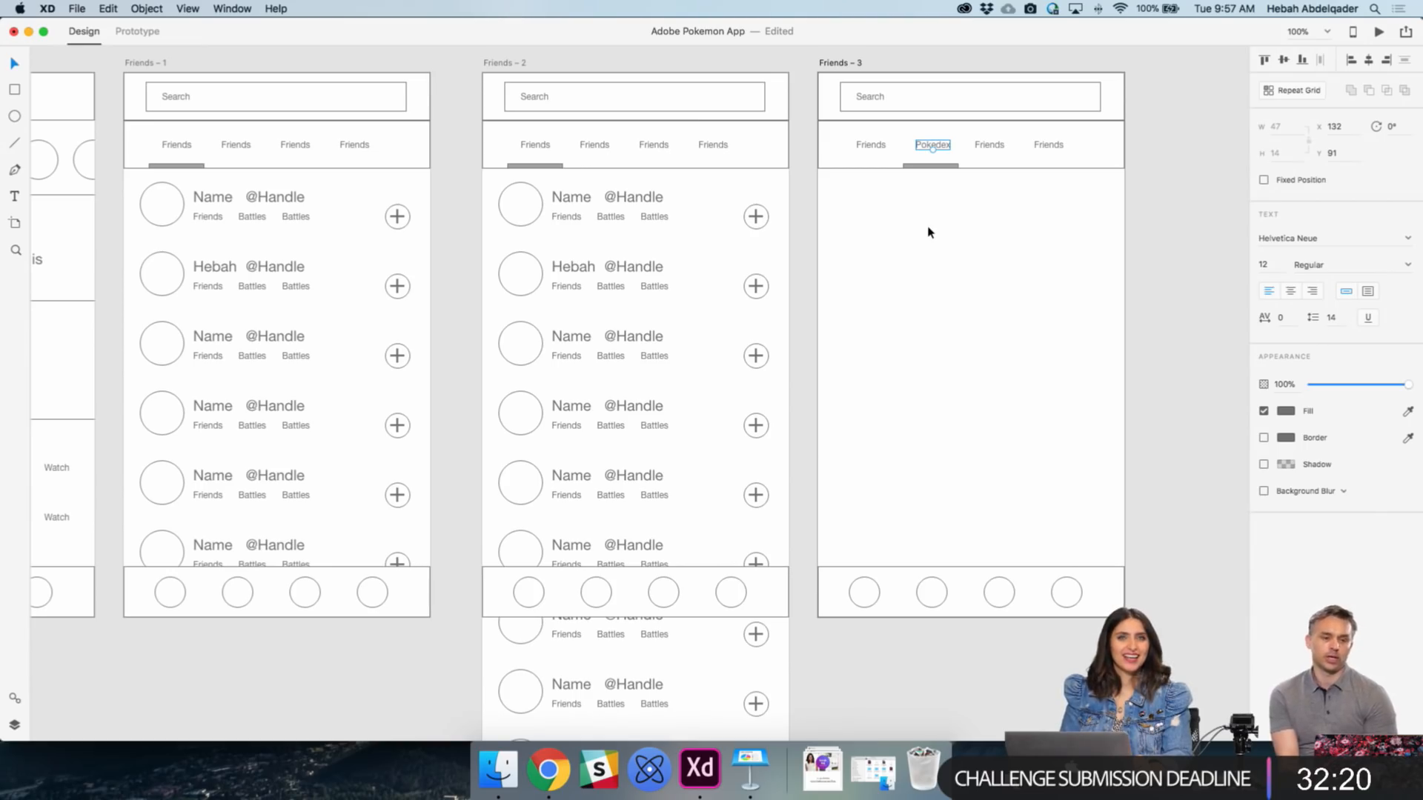
{"action": "left_click", "coordinate": [1160, 334]}
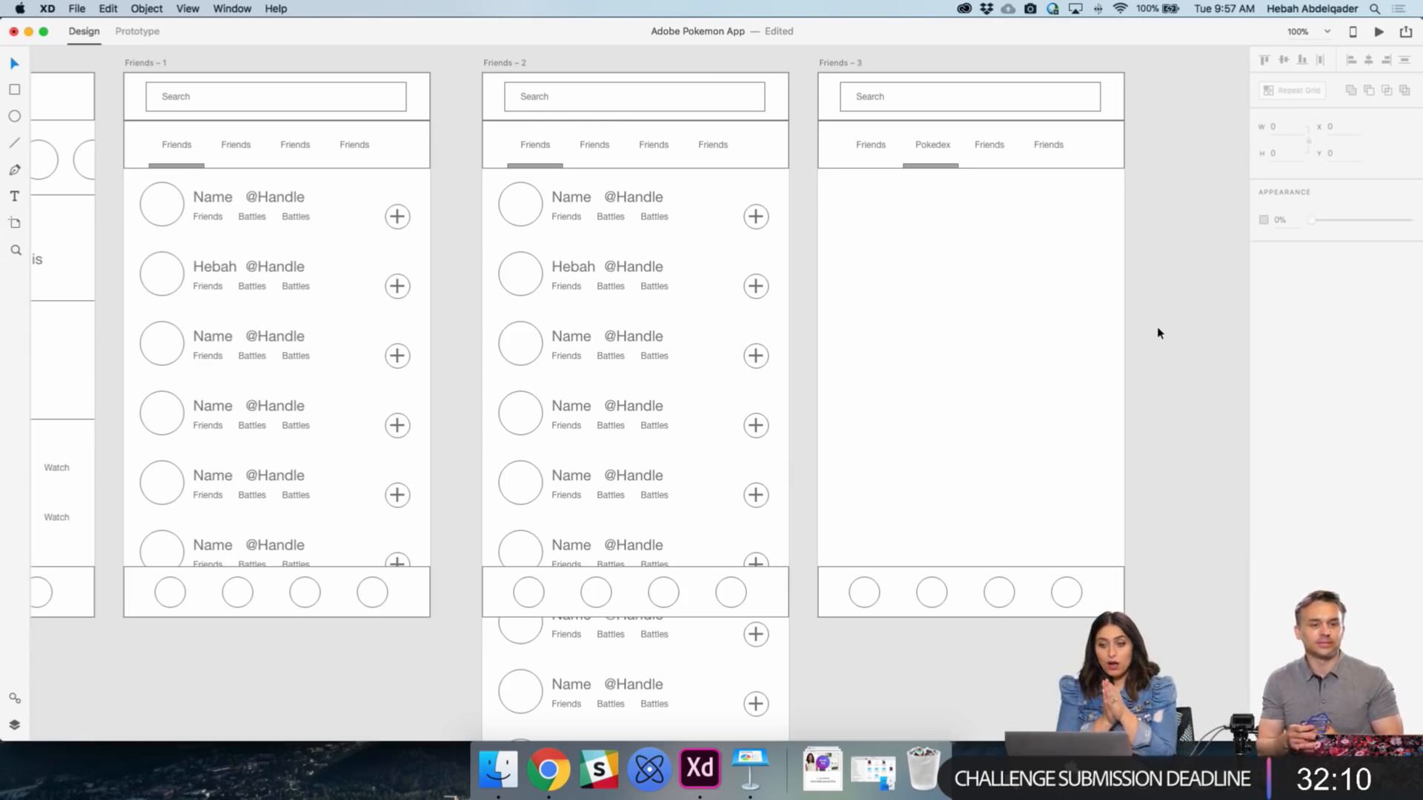
- Rename the Friends – 3 artboard as "Search - Pokedex"
{"action": "left_click", "coordinate": [842, 65]}
{"action": "double_click", "coordinate": [842, 64]}
{"action": "type", "text": "P"}
{"action": "key", "text": "BackSpace"}
{"action": "type", "text": "Search - "}
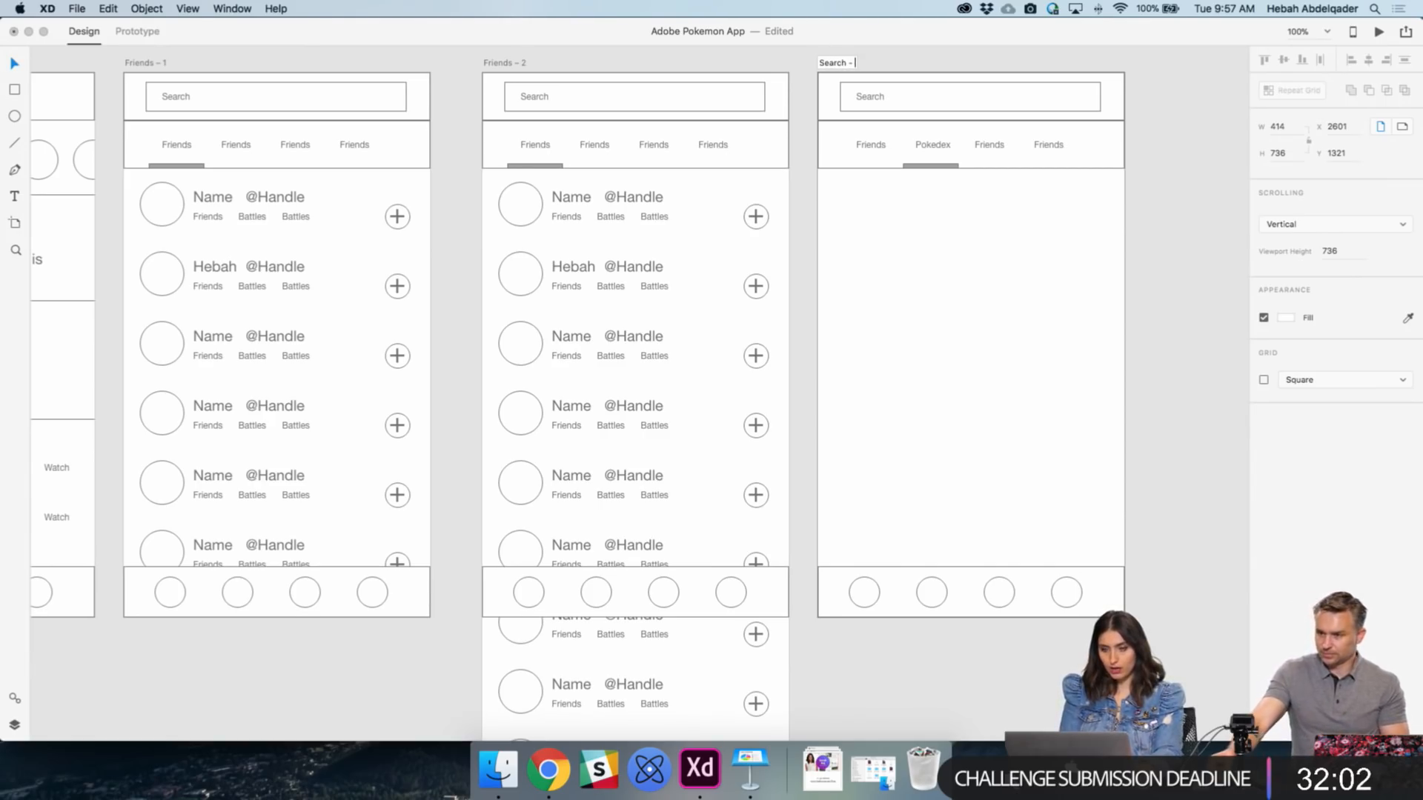
{"action": "type", "text": "Pokedex"}
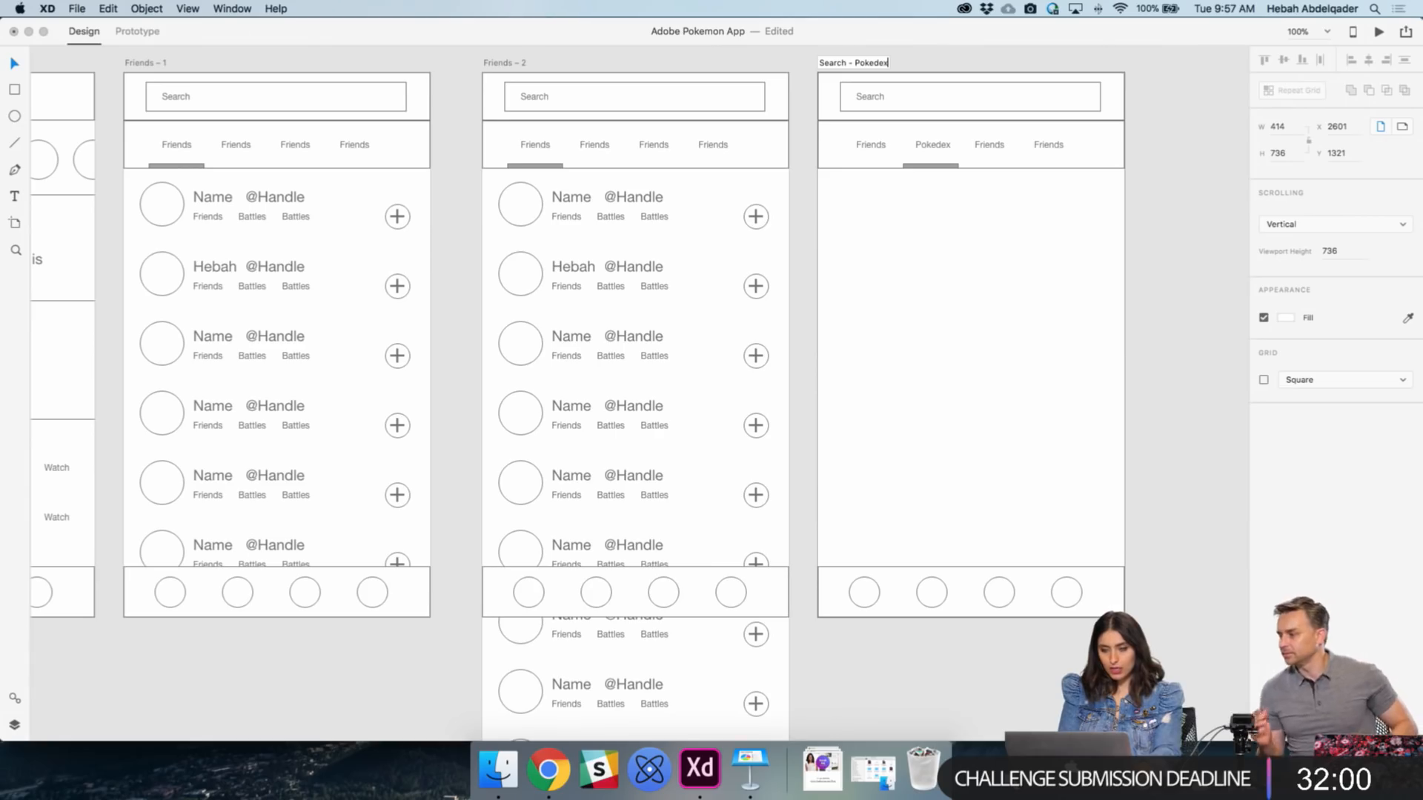
{"action": "key", "text": "Return"}
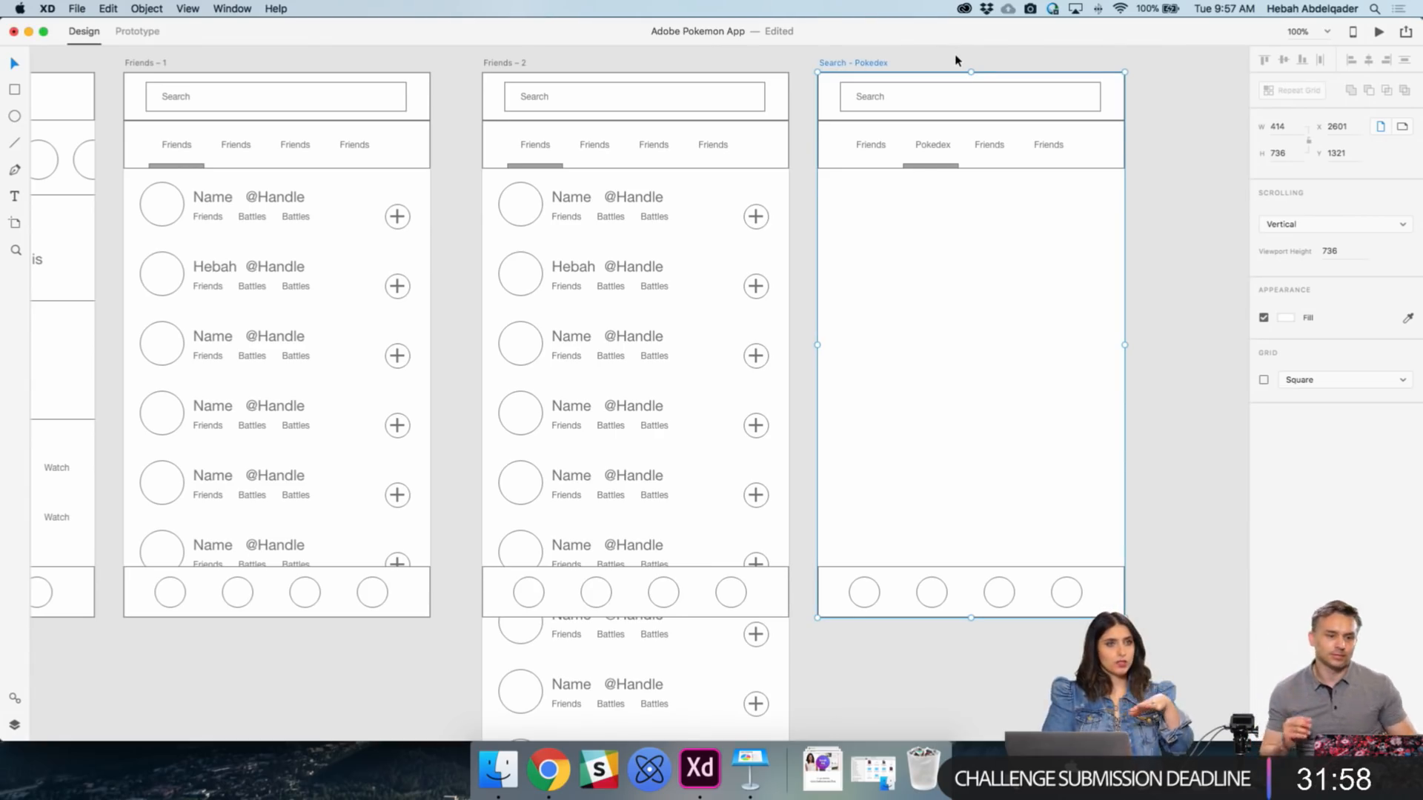
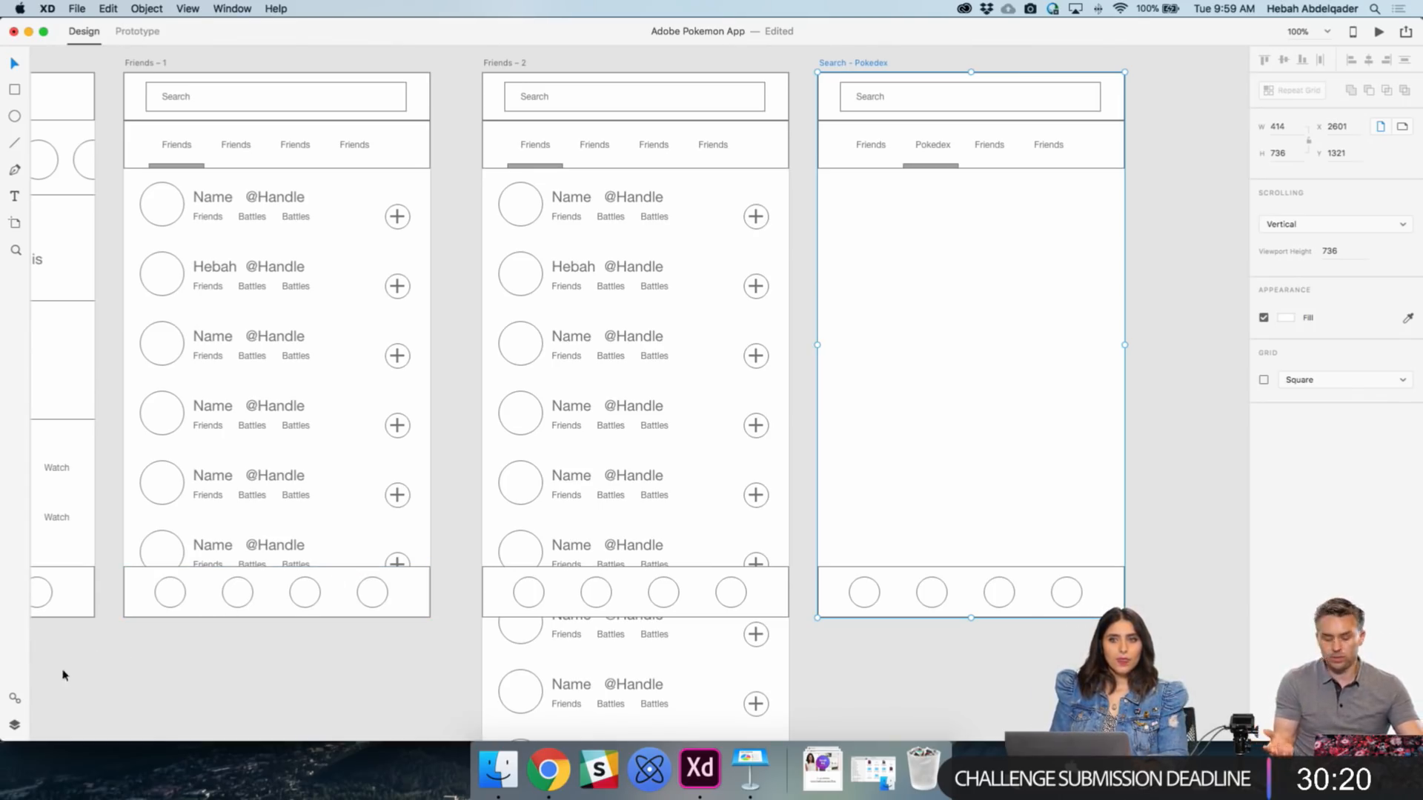
- Show the document's assets and look through its colors, character styles and symbols
{"action": "left_click", "coordinate": [14, 698]}
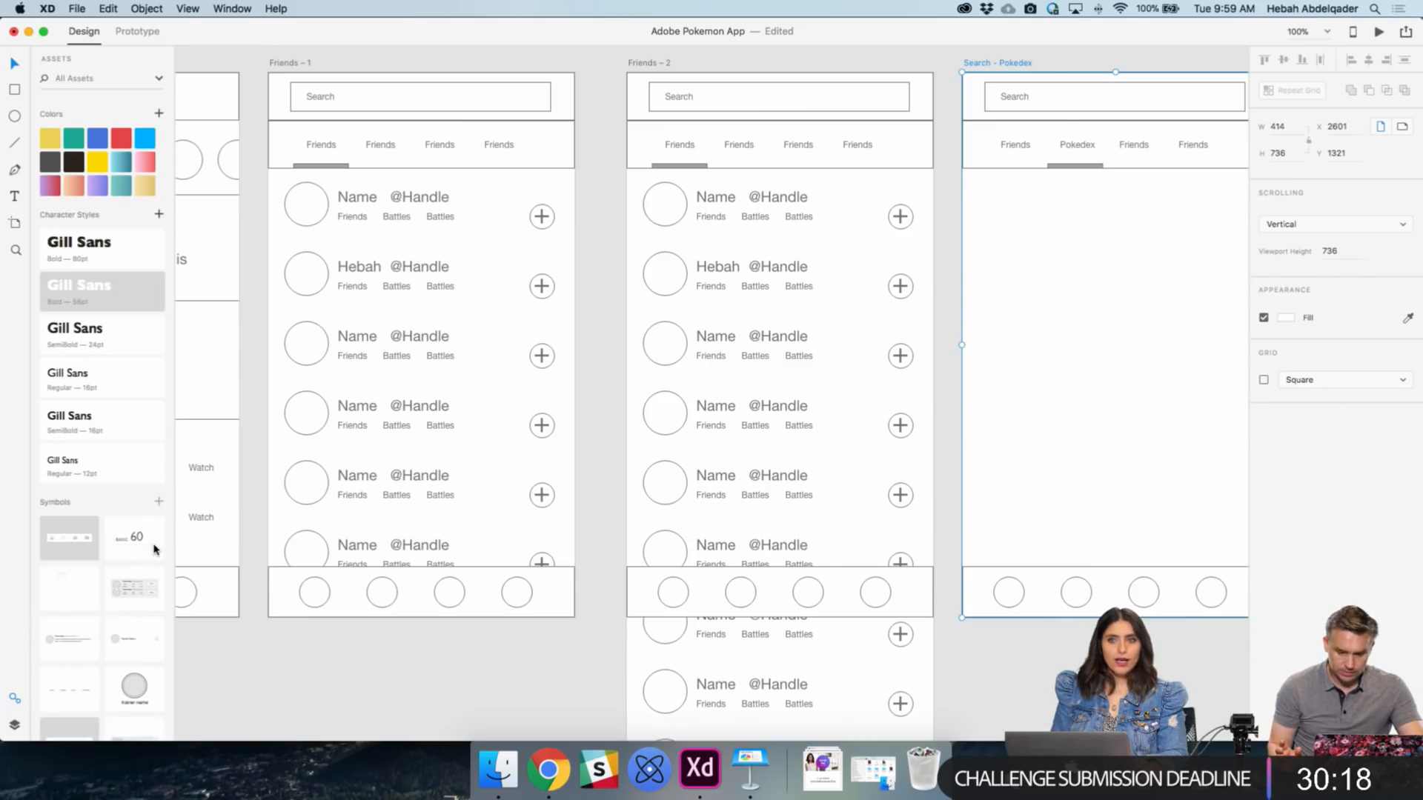
{"action": "scroll", "coordinate": [156, 549], "scroll_direction": "down", "scroll_amount": 2}
{"action": "scroll", "coordinate": [155, 547], "scroll_direction": "down", "scroll_amount": 2}
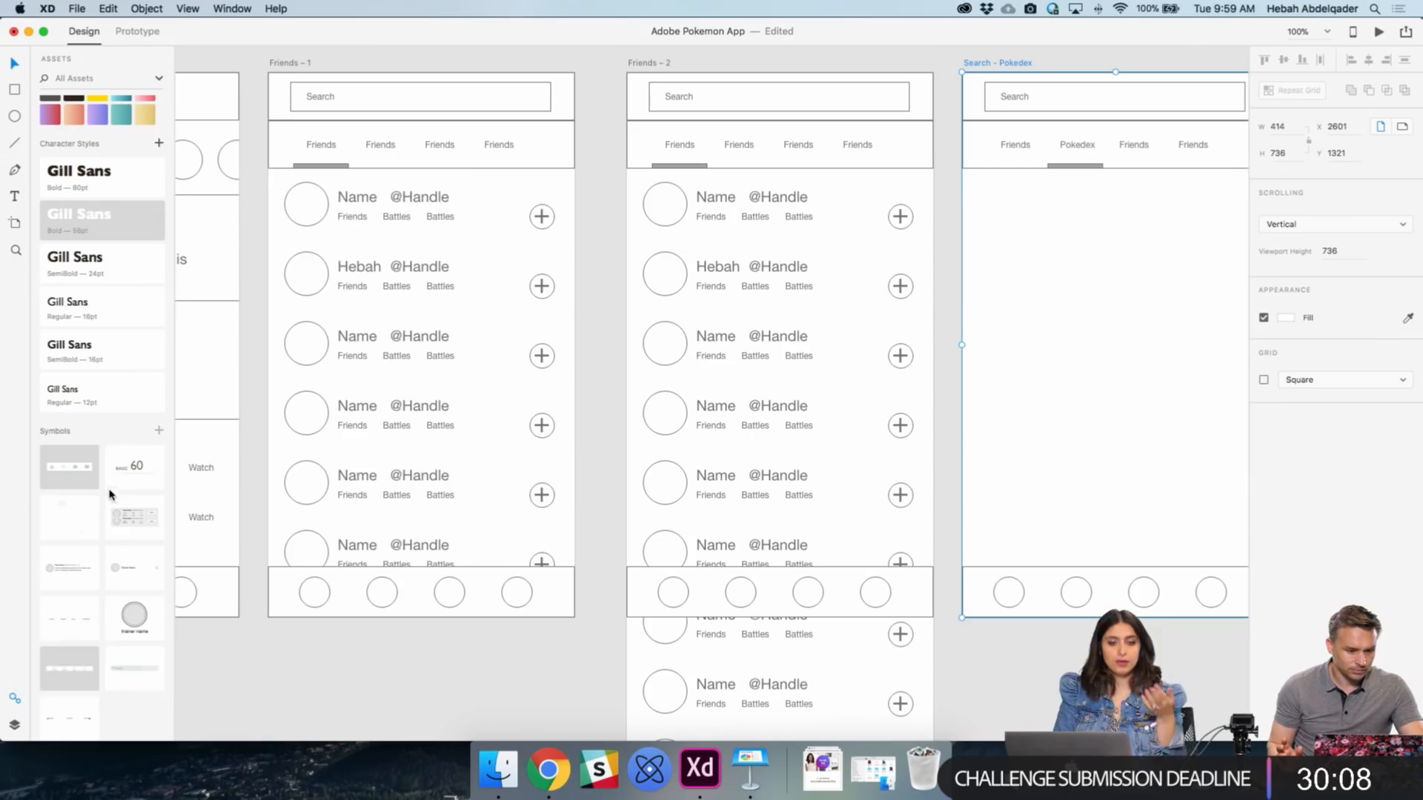
{"action": "scroll", "coordinate": [105, 232], "scroll_direction": "up", "scroll_amount": 3}
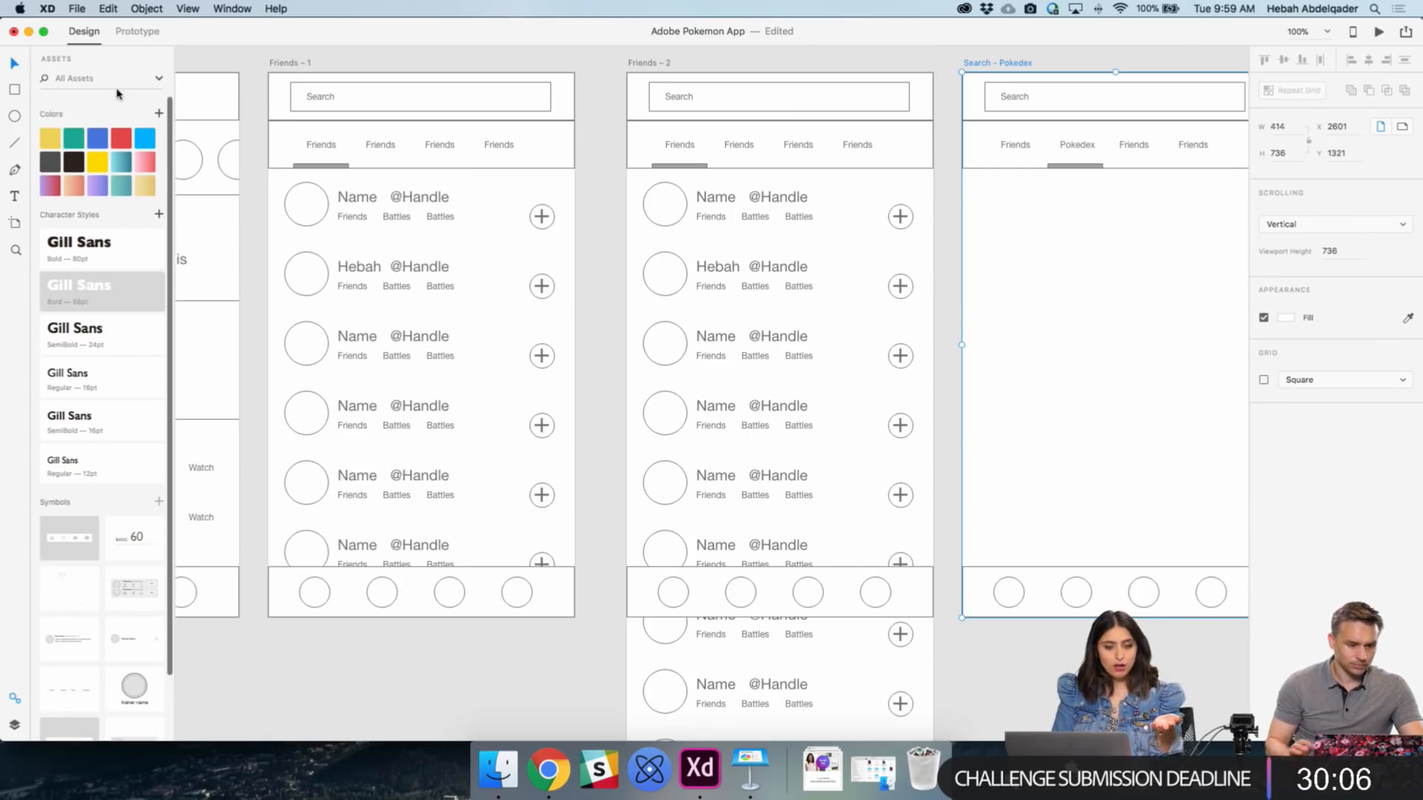
{"action": "scroll", "coordinate": [111, 370], "scroll_direction": "down", "scroll_amount": 3}
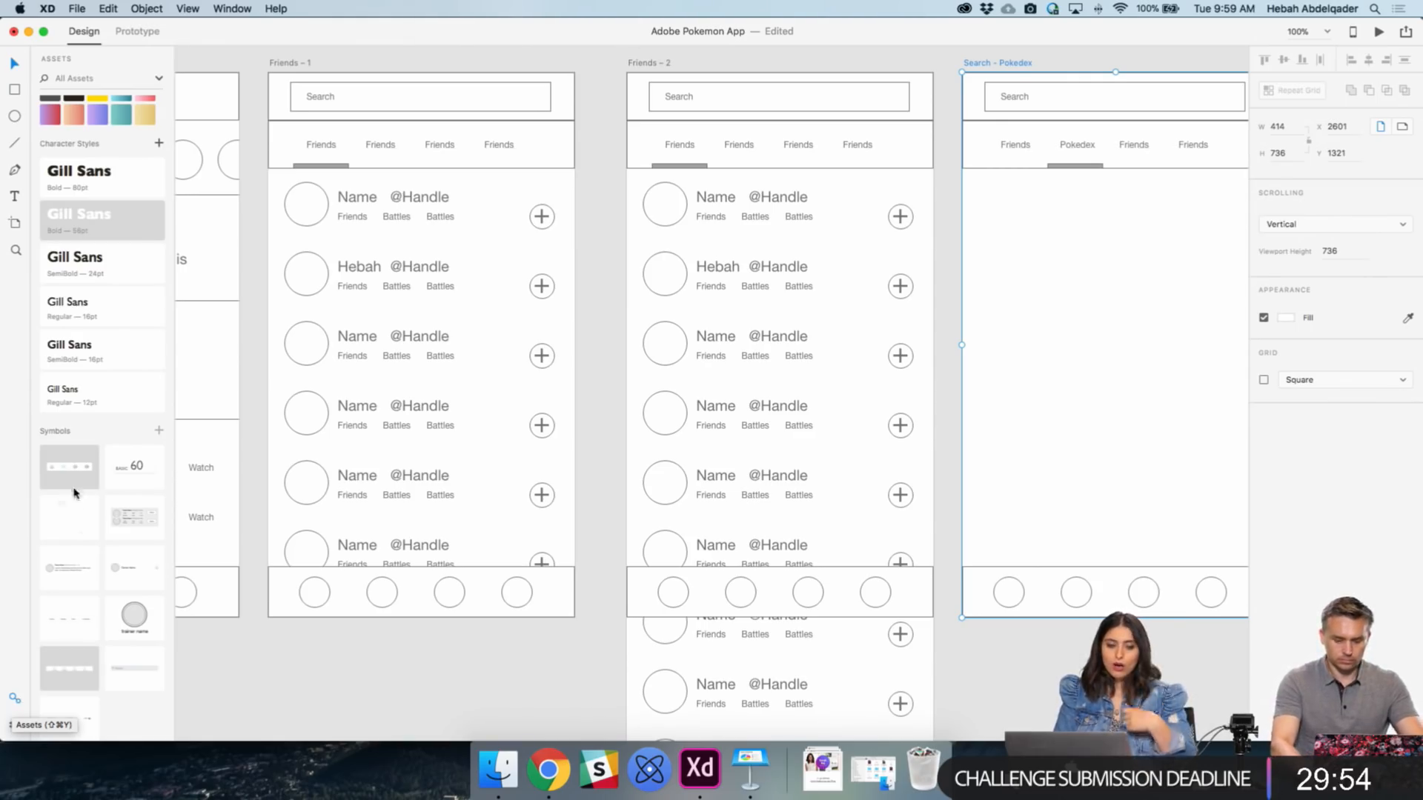
- Place the icon navigation bar symbol below the Friends – 1 artboard and delete that instance again
{"action": "left_click_drag", "start_coordinate": [74, 470], "coordinate": [513, 658]}
{"action": "left_click", "coordinate": [497, 704]}
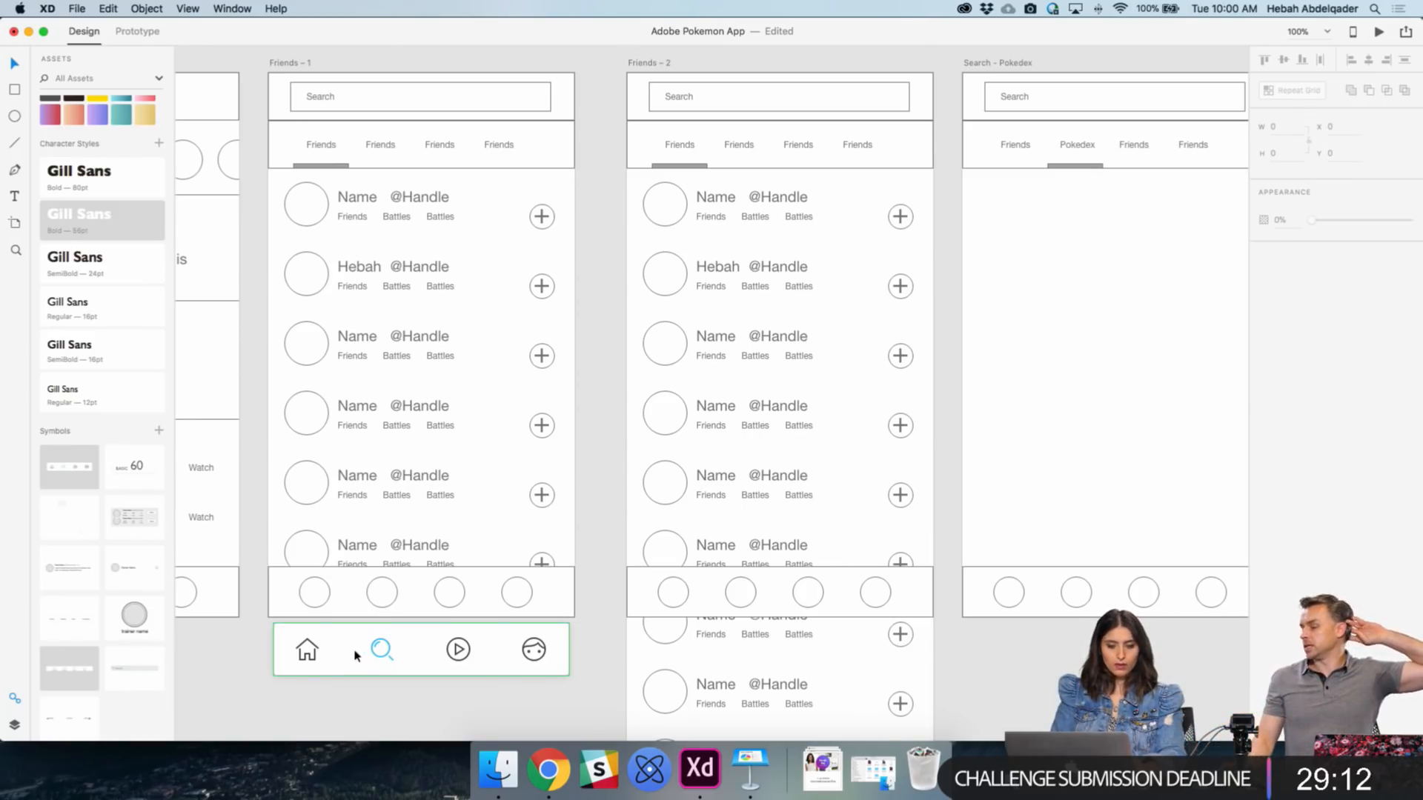
{"action": "left_click", "coordinate": [356, 655]}
{"action": "key", "text": "BackSpace"}
- Examine the teal gradient swatch's color settings and its available options in the color assets
{"action": "scroll", "coordinate": [78, 262], "scroll_direction": "up", "scroll_amount": 3}
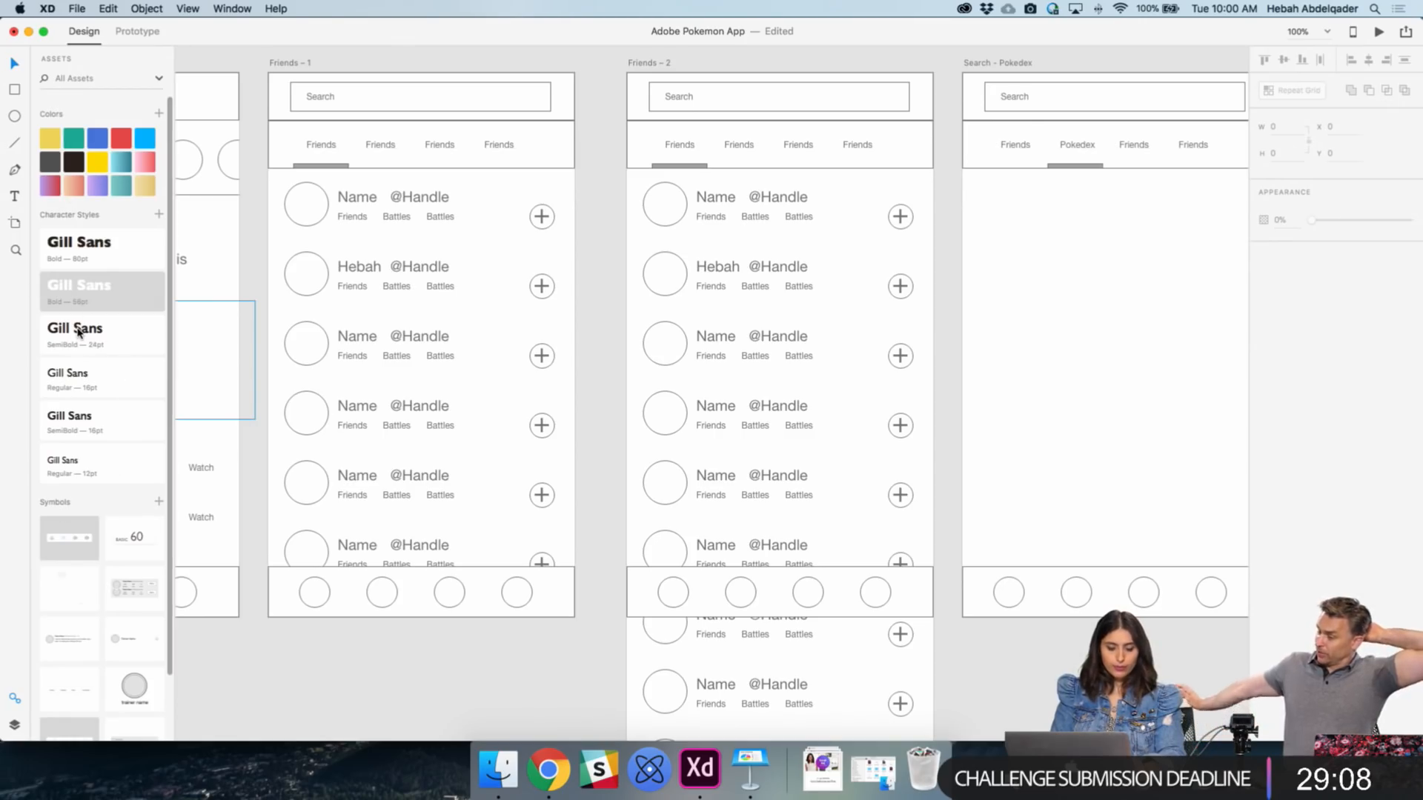
{"action": "right_click", "coordinate": [123, 163]}
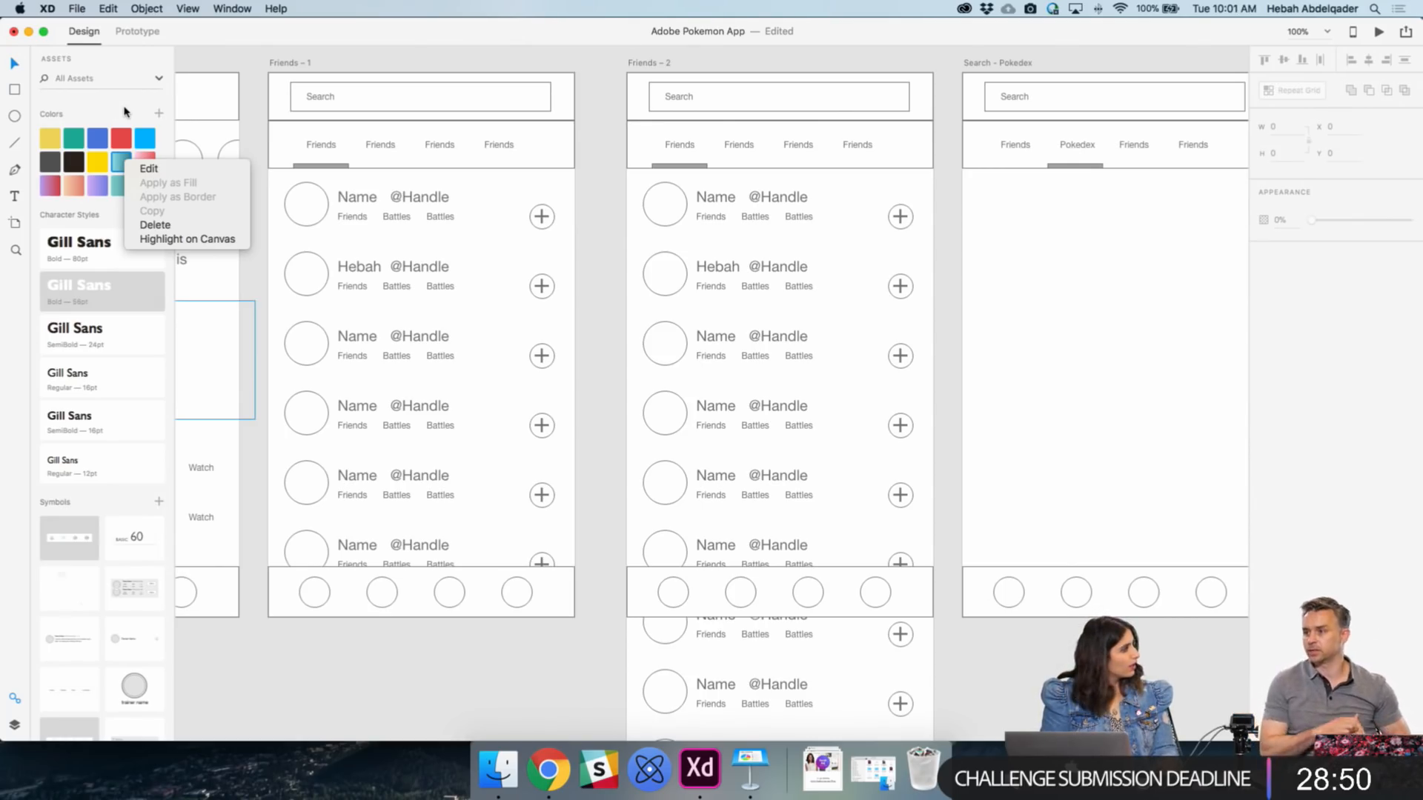
{"action": "left_click", "coordinate": [149, 168]}
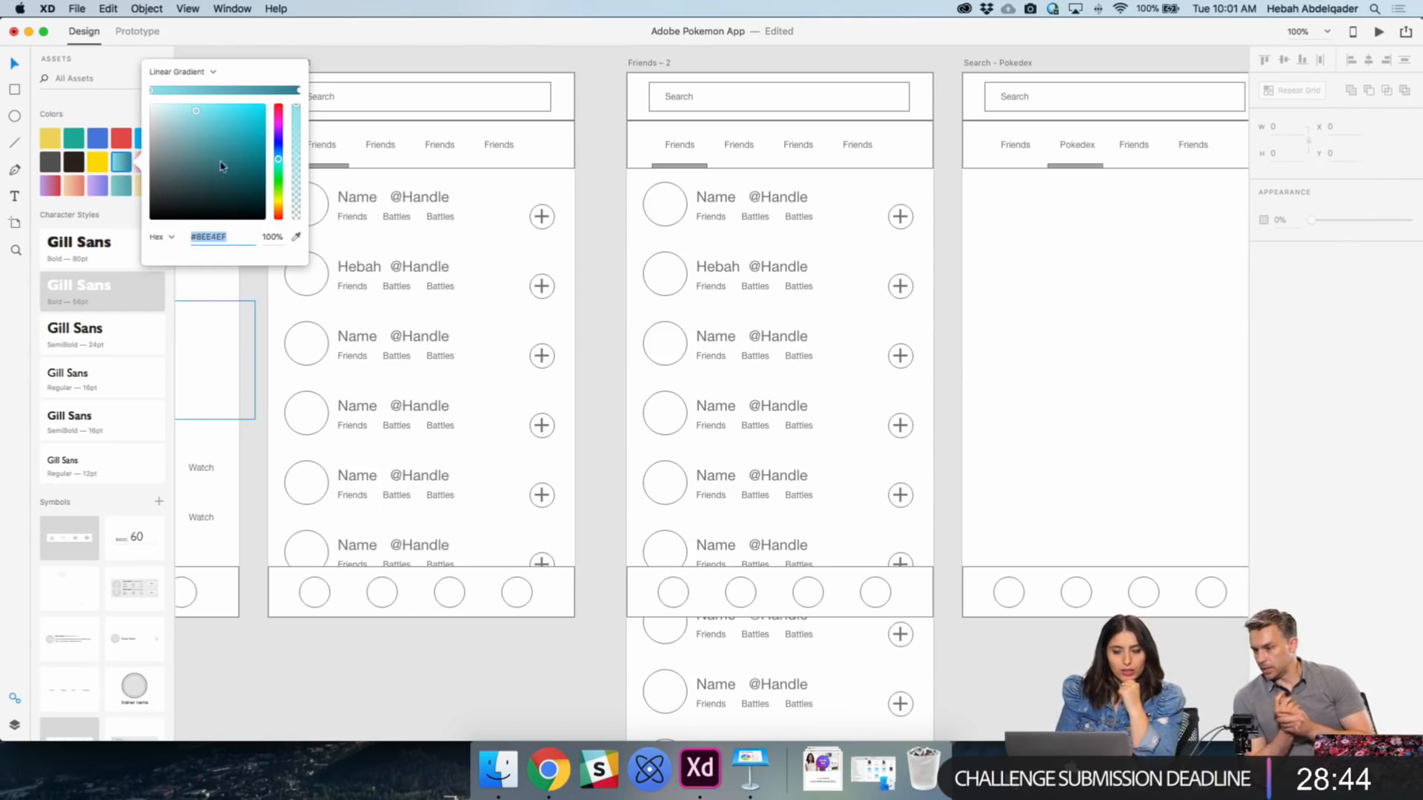
{"action": "left_click", "coordinate": [125, 164]}
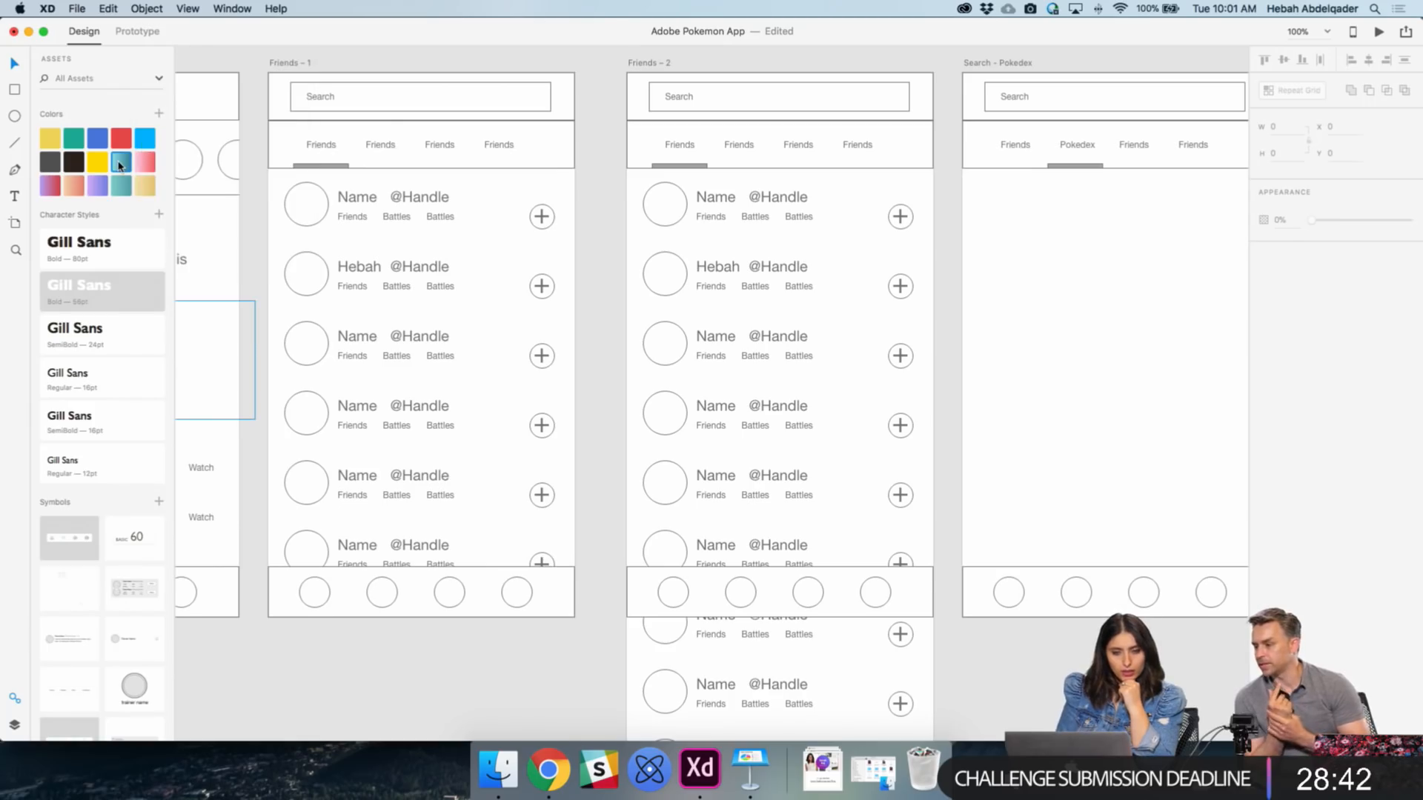
{"action": "right_click", "coordinate": [122, 161]}
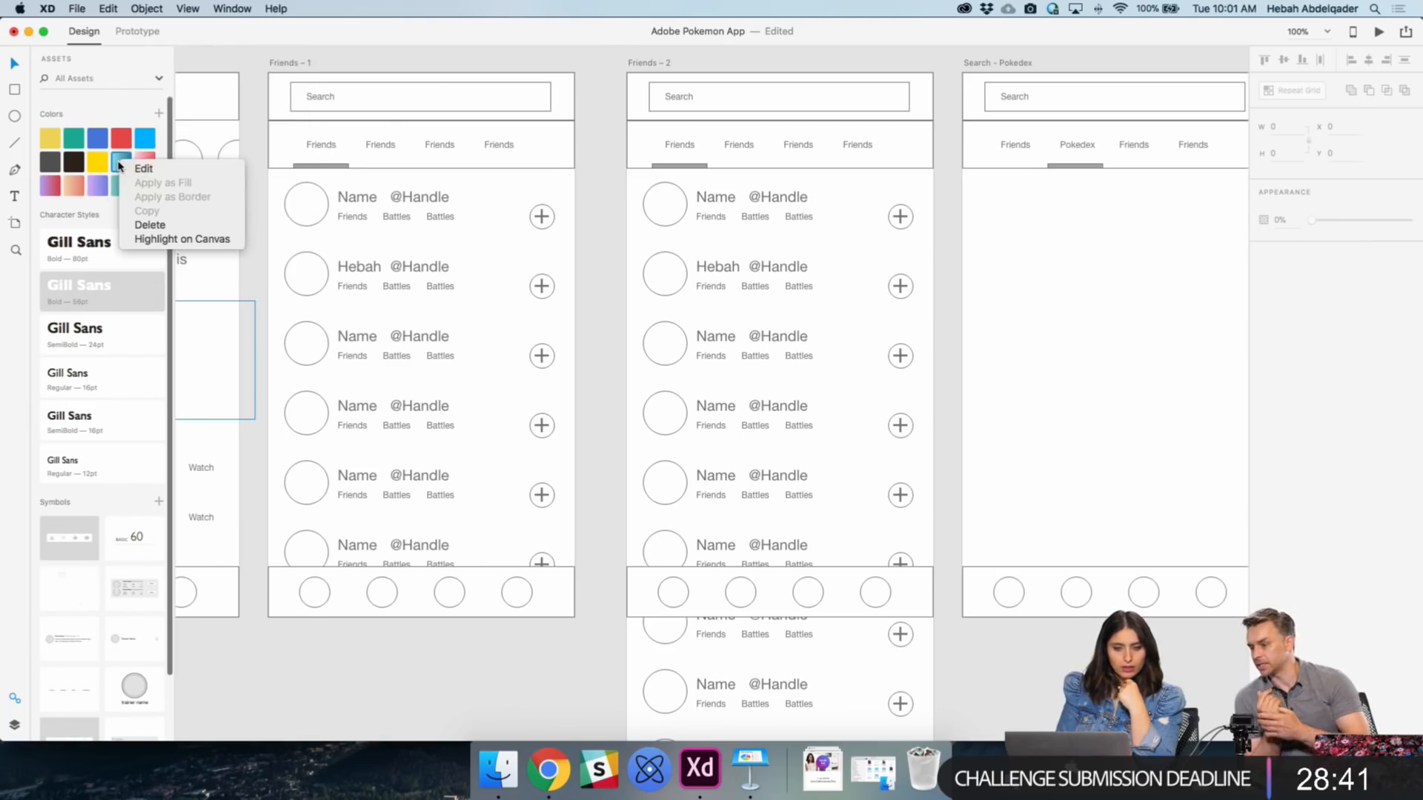
- Apply the teal gradient asset as fill and the red #E64747 asset as border to the avatar circles on Friends – 2
{"action": "left_click", "coordinate": [326, 287]}
{"action": "double_click", "coordinate": [676, 289]}
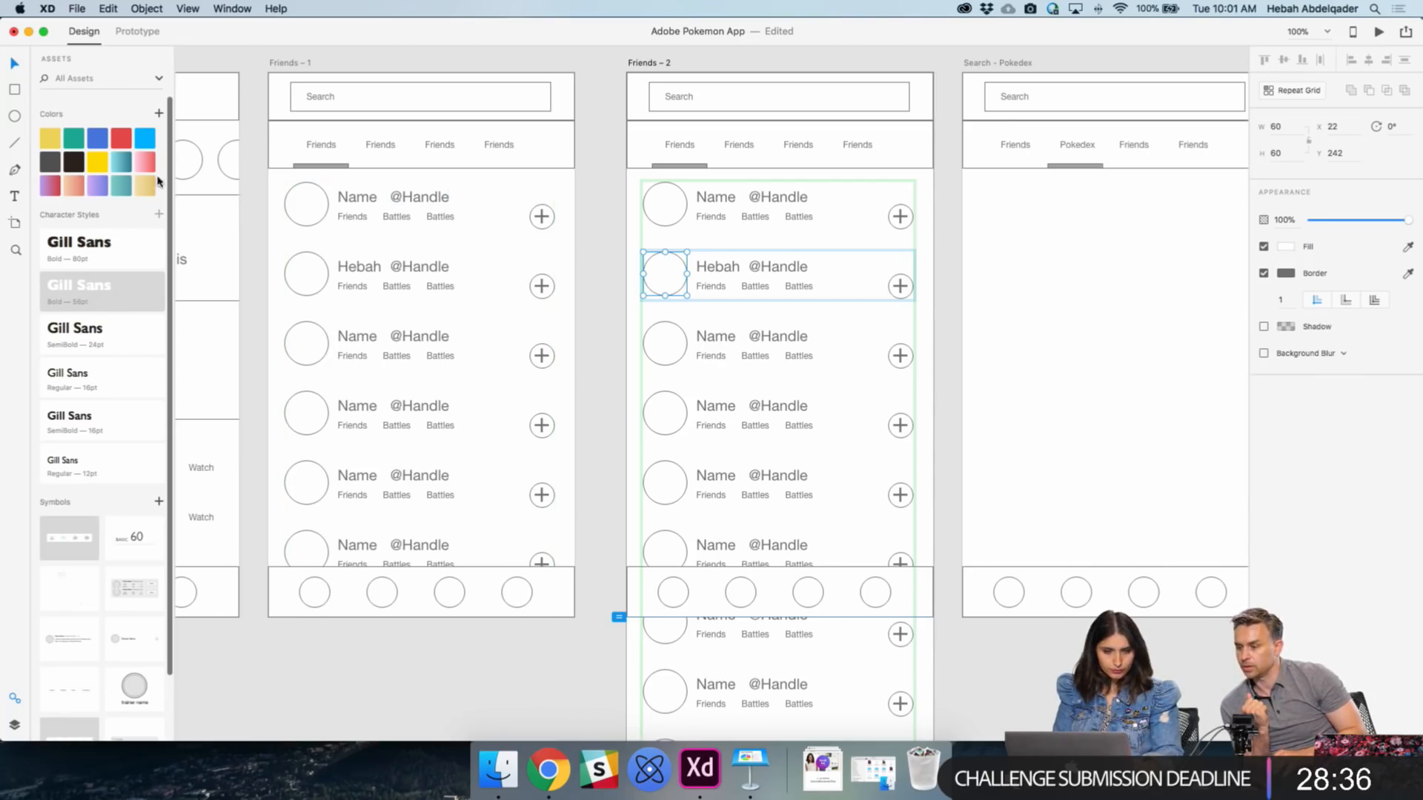
{"action": "left_click", "coordinate": [122, 161]}
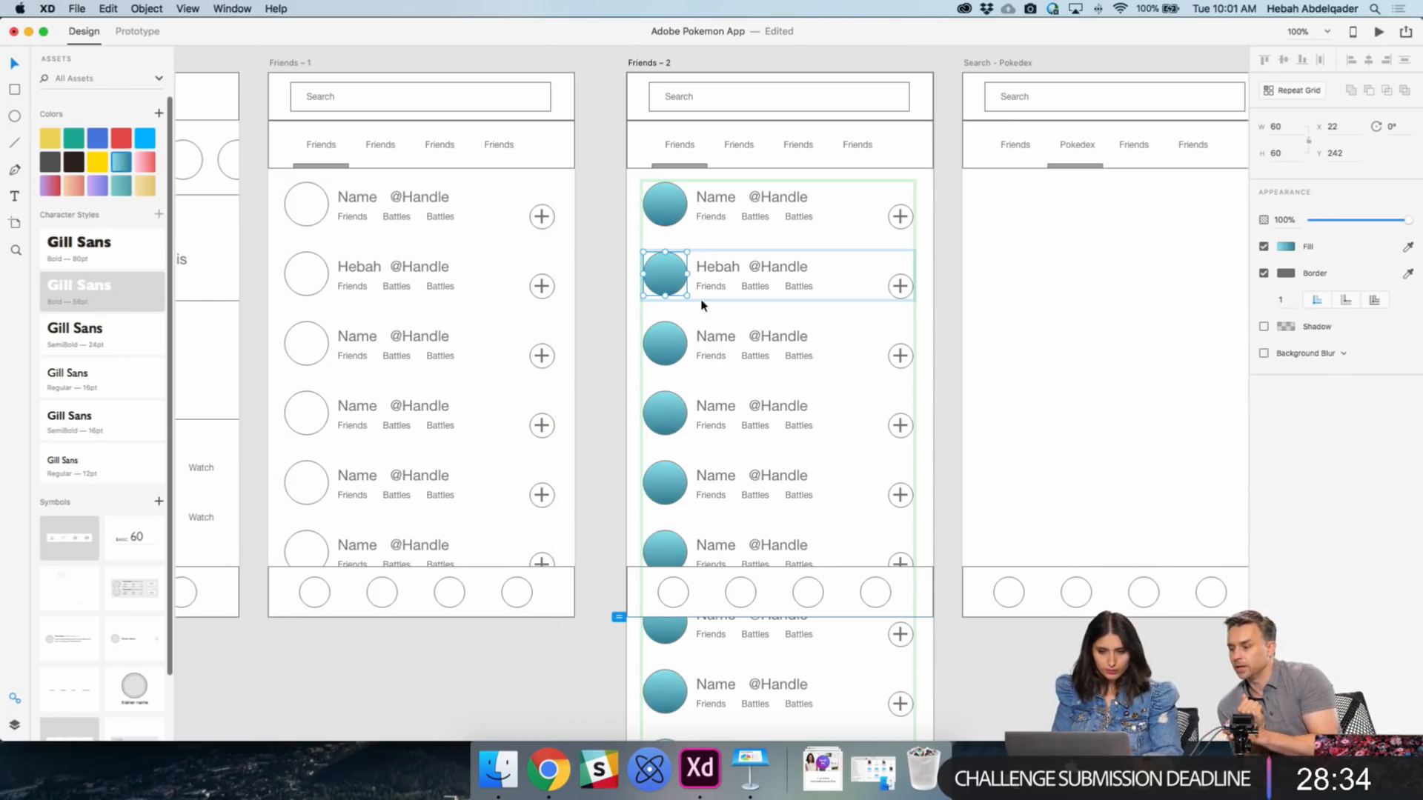
{"action": "right_click", "coordinate": [128, 163]}
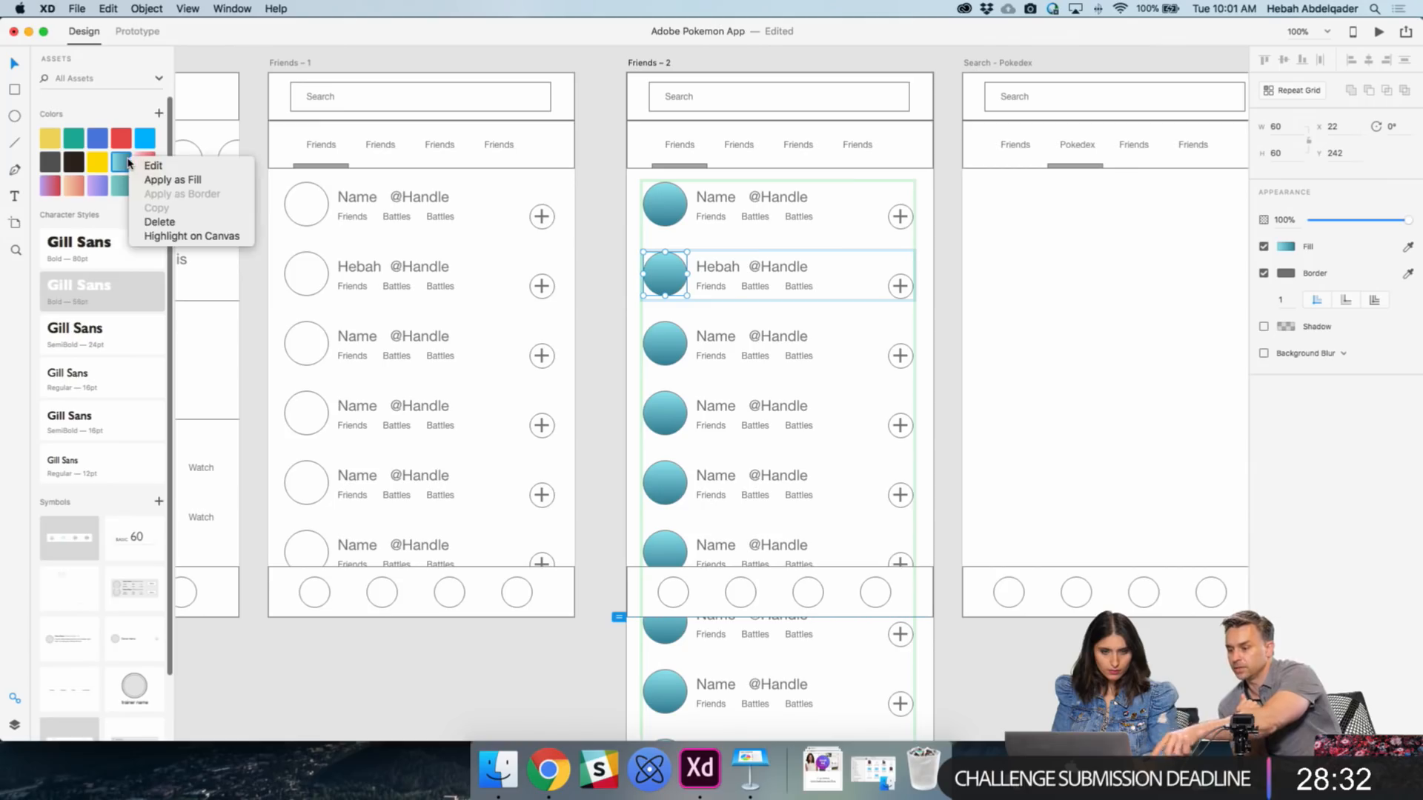
{"action": "right_click", "coordinate": [98, 161]}
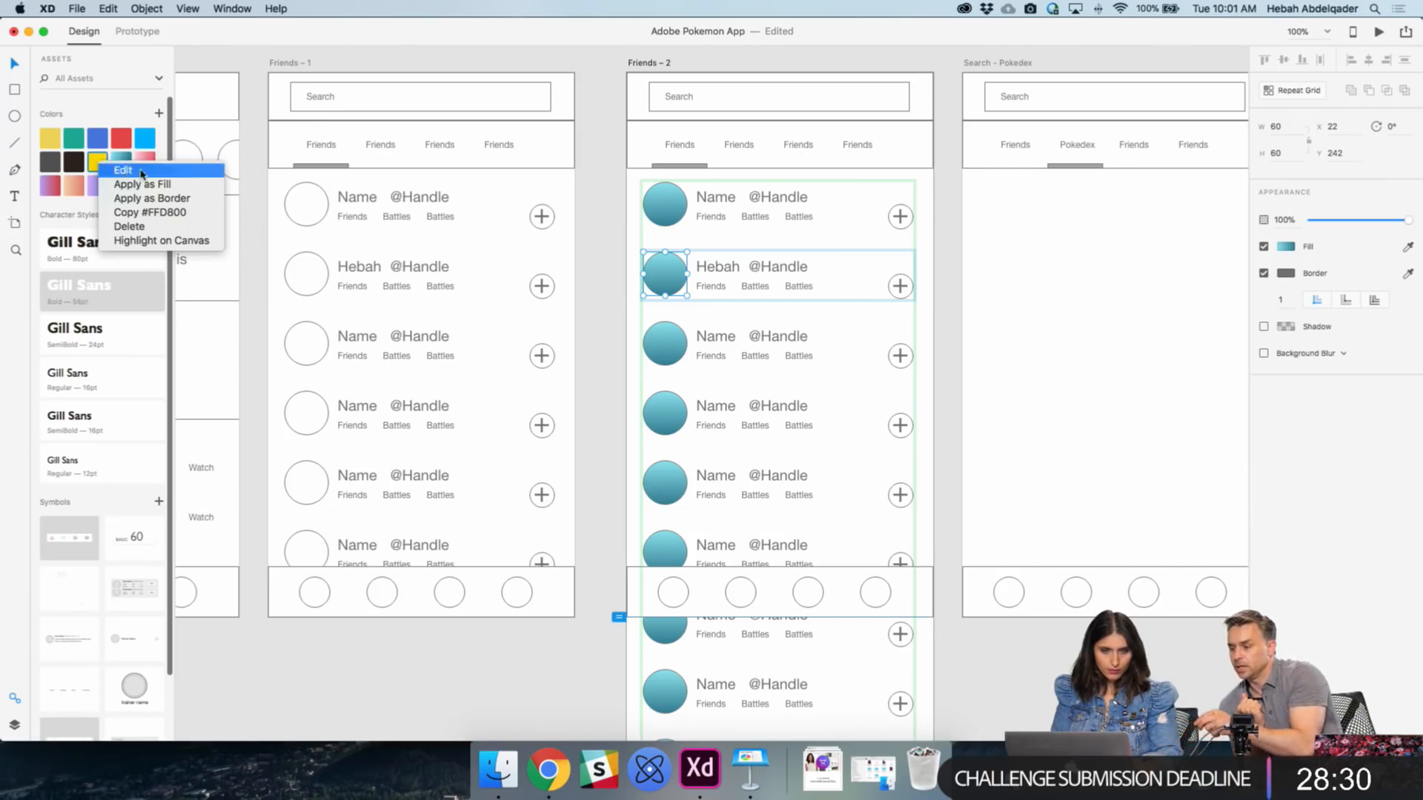
{"action": "right_click", "coordinate": [123, 138]}
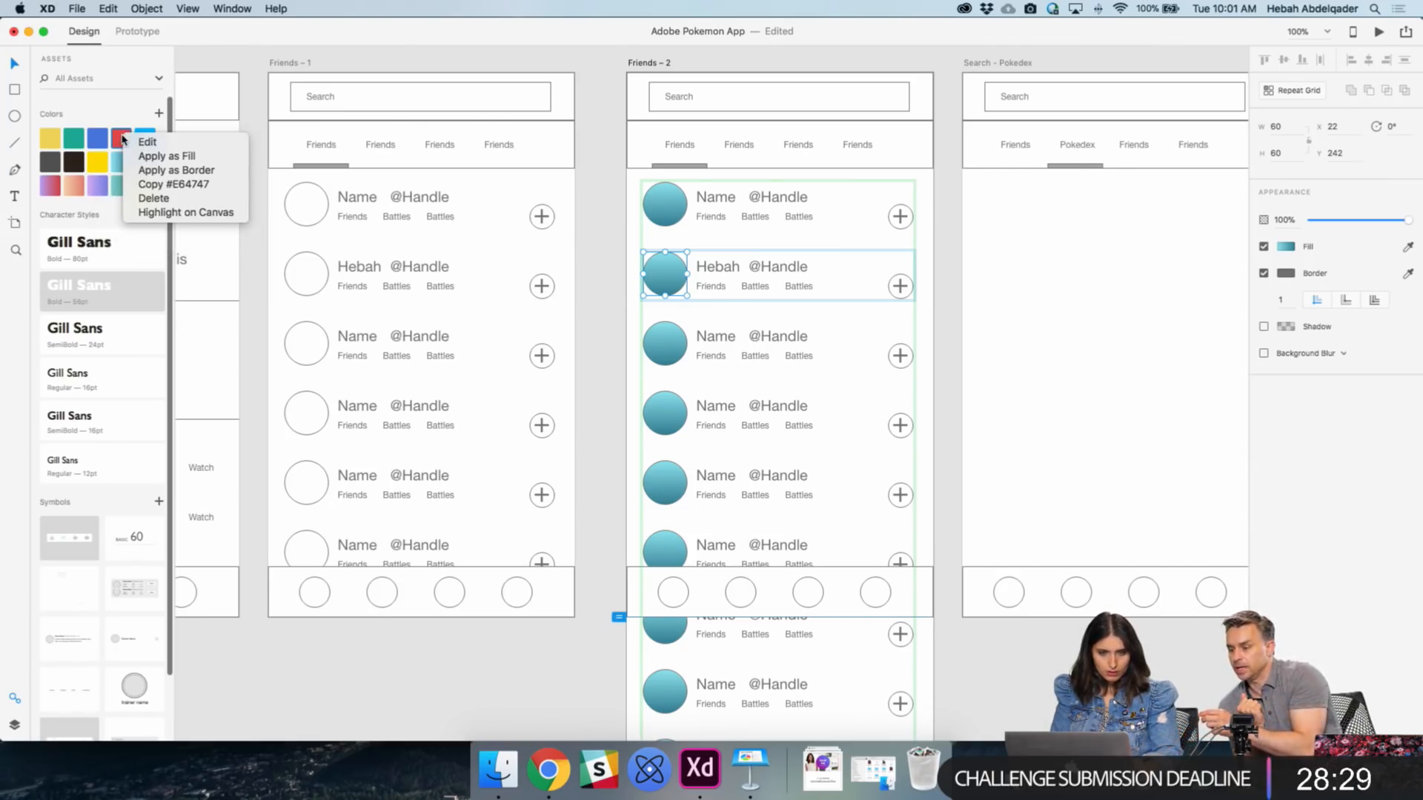
{"action": "left_click", "coordinate": [164, 171]}
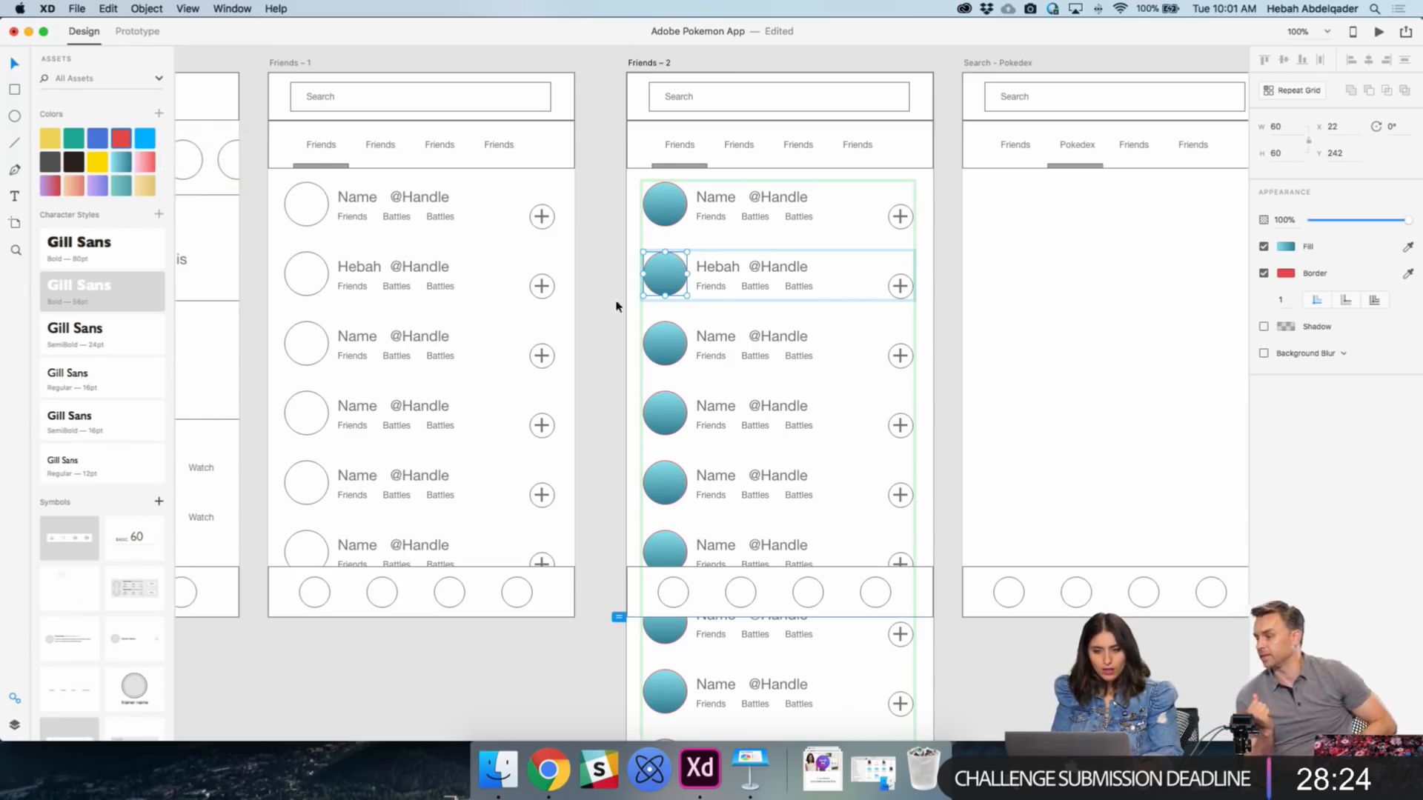
- Set the border width of the Friends – 2 avatar circles to 5
{"action": "left_click", "coordinate": [1282, 298]}
{"action": "type", "text": "5"}
{"action": "key", "text": "Return"}
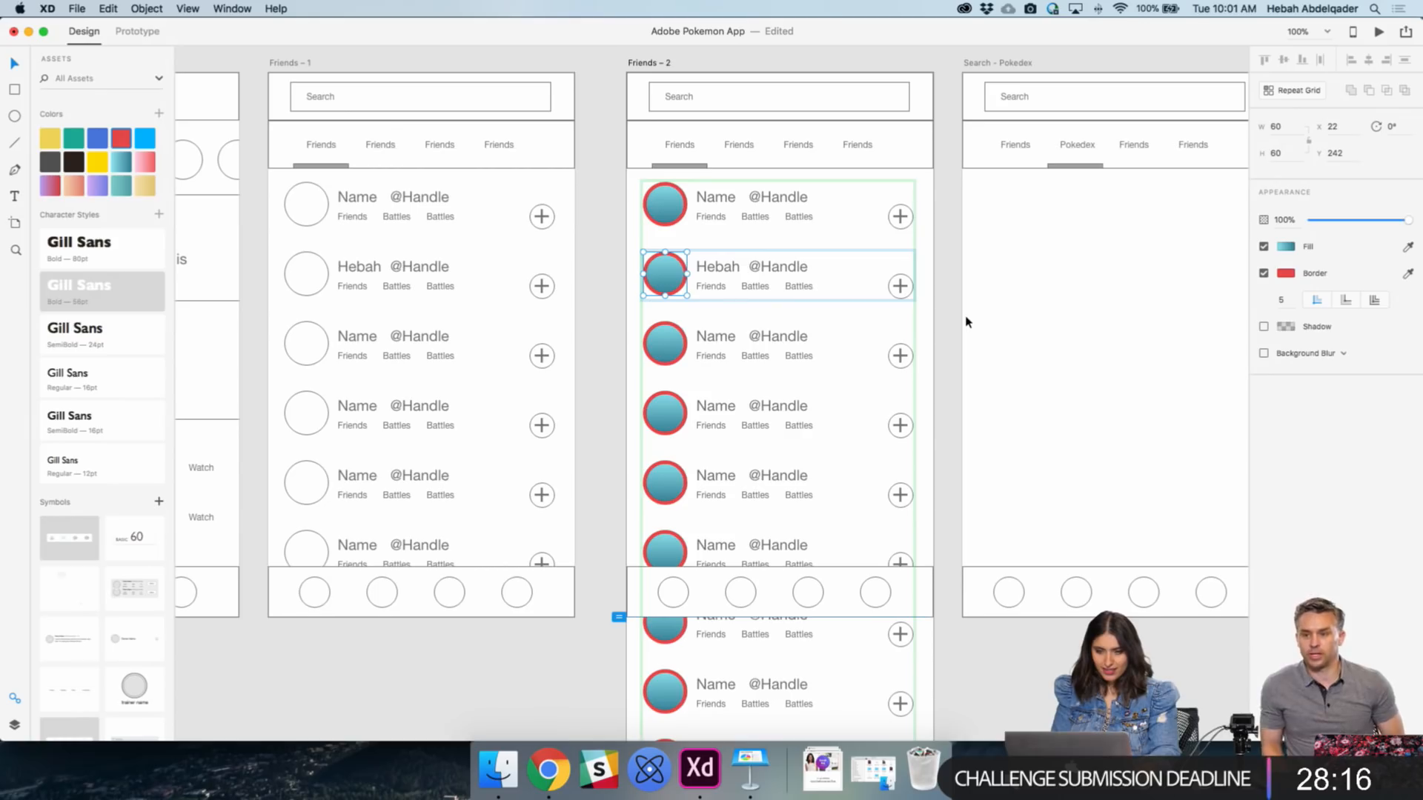
- Undo the border width, border color and gradient fill changes on the Friends – 2 avatar circles and deselect them
{"action": "key", "text": "super+z"}
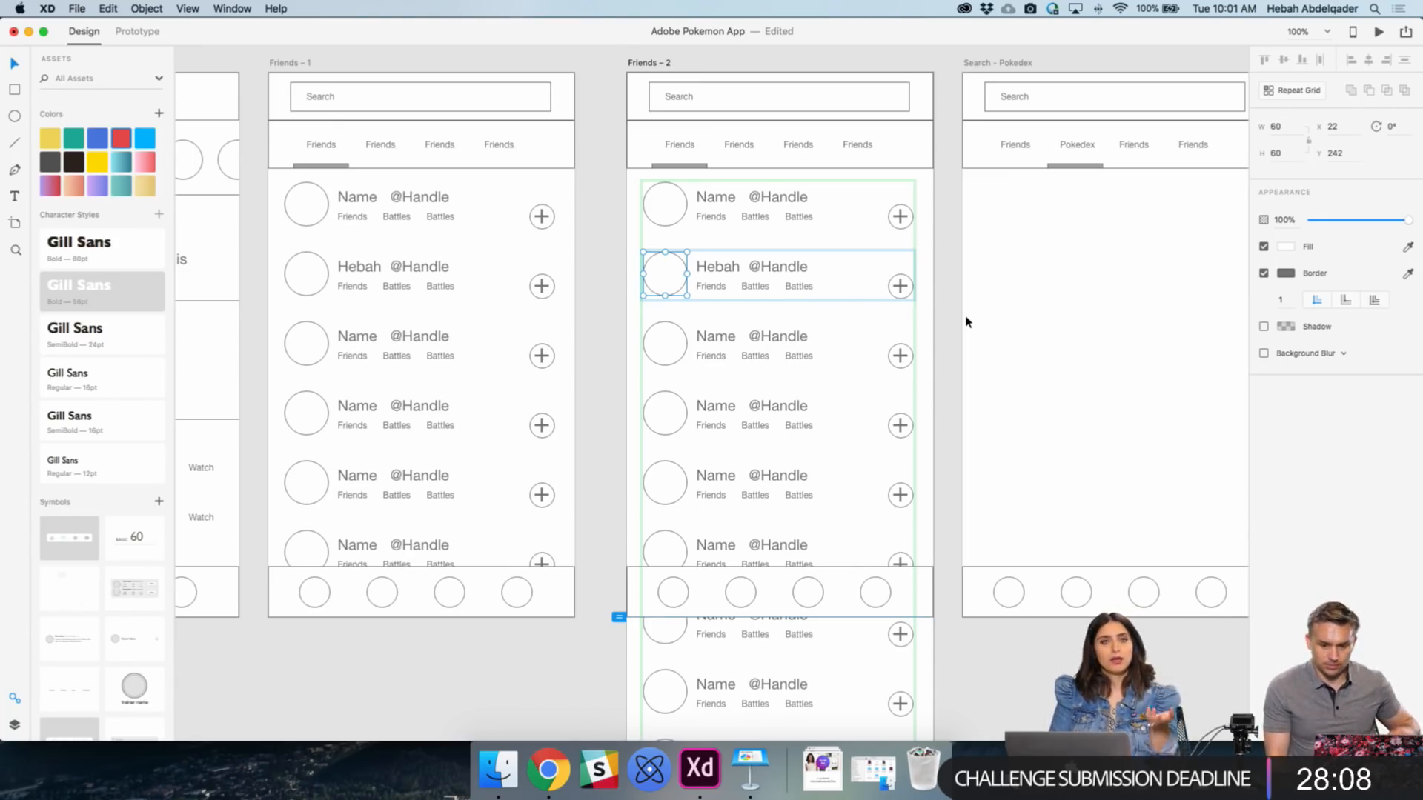
{"action": "left_click", "coordinate": [952, 336]}
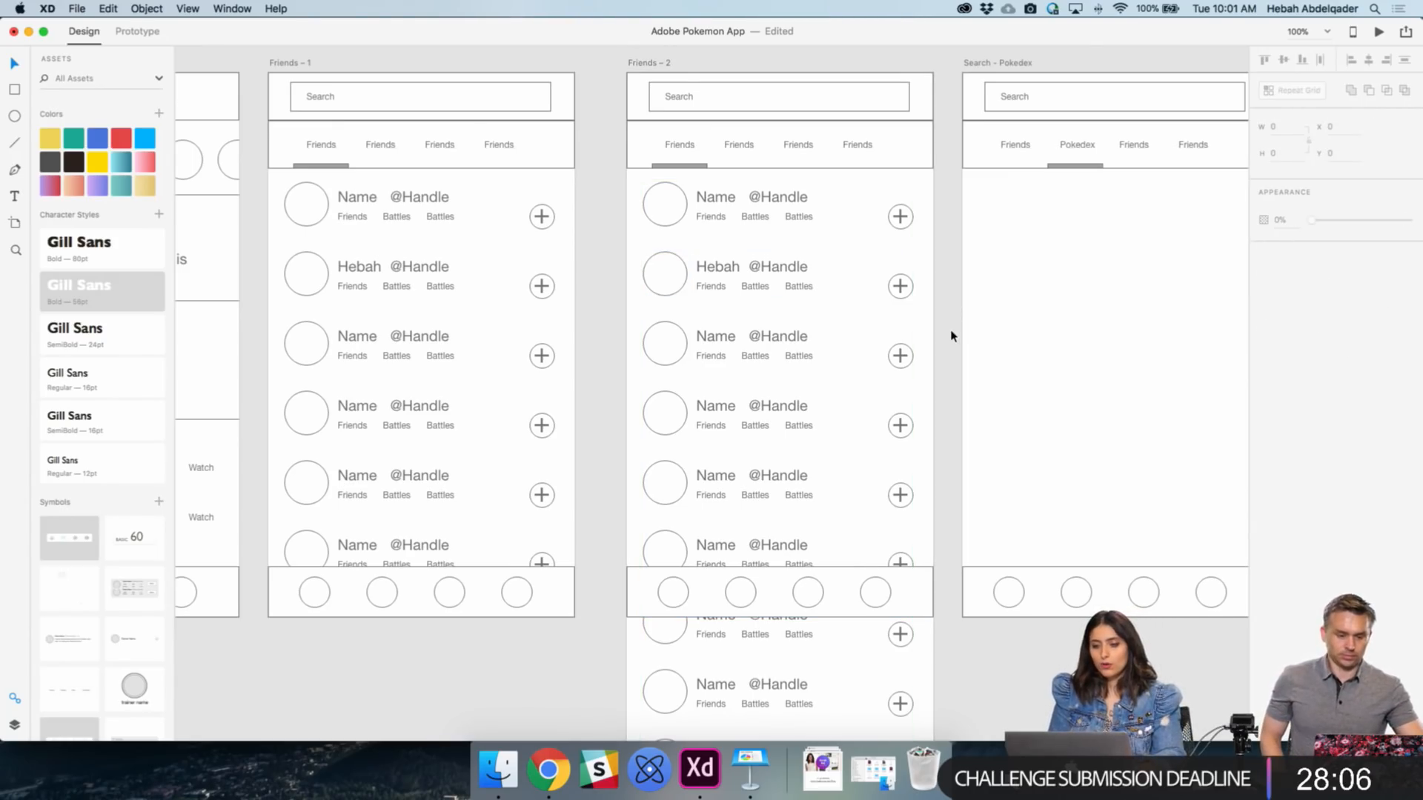
{"action": "scroll", "coordinate": [952, 336], "scroll_direction": "left", "scroll_amount": 5}
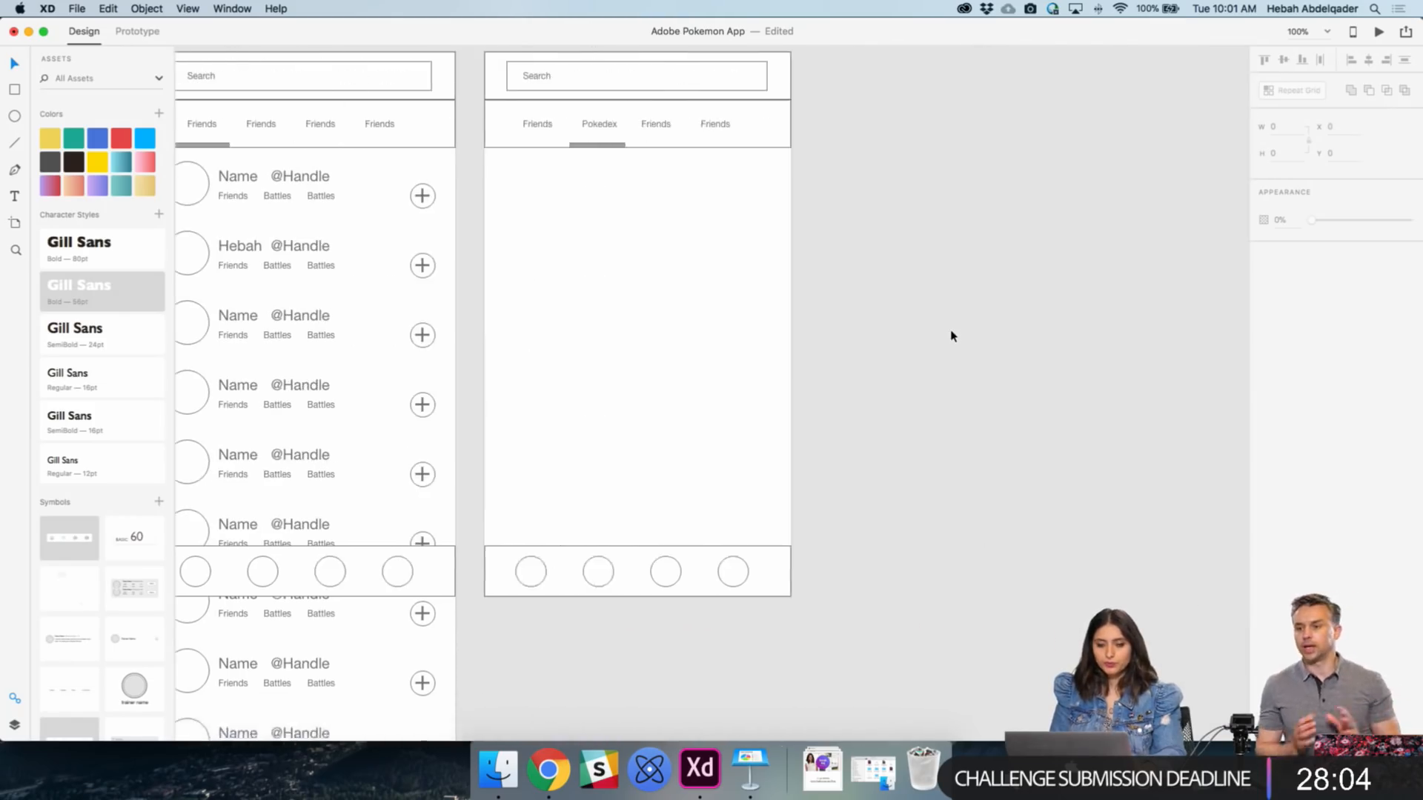
{"action": "scroll", "coordinate": [953, 336], "scroll_direction": "right", "scroll_amount": 10}
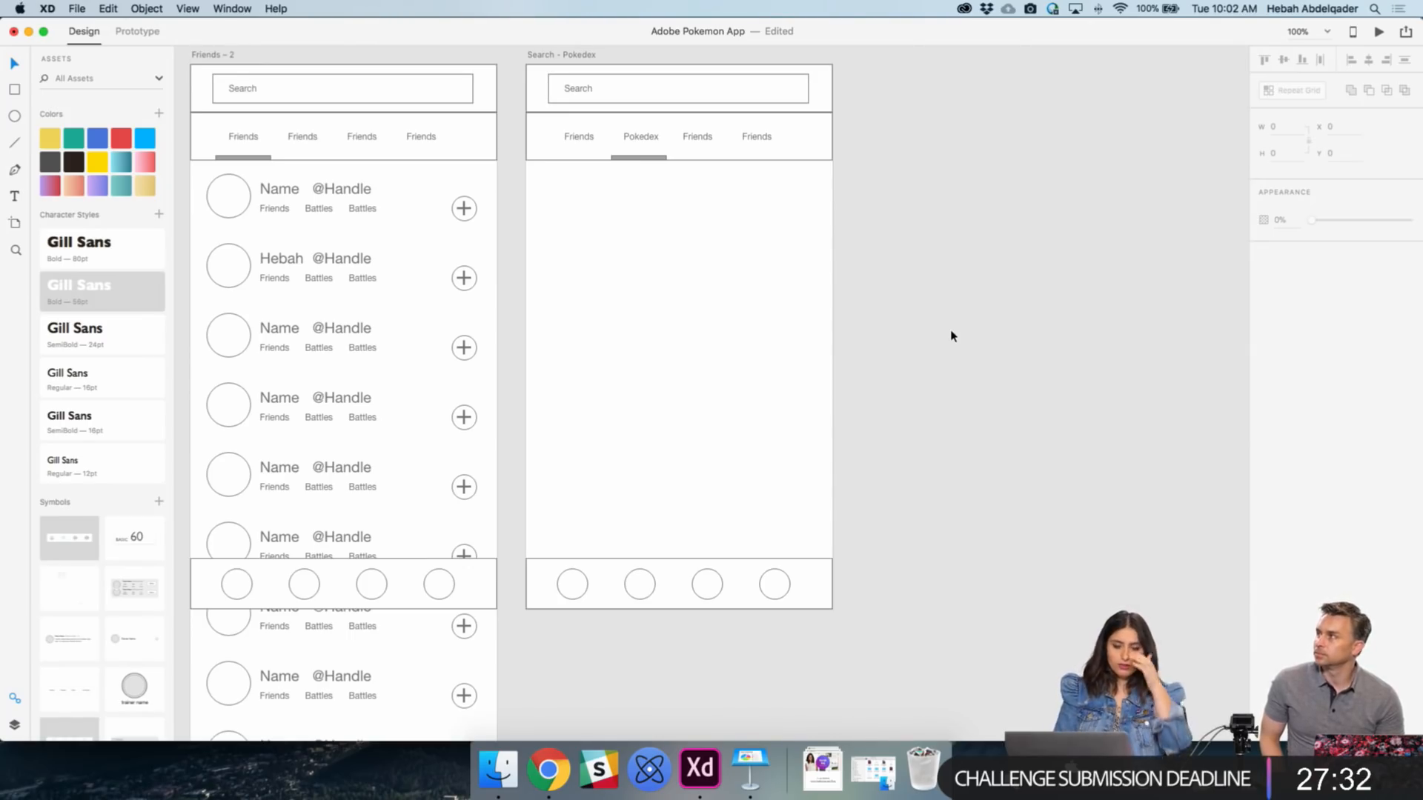
- Search the Help commands for "flip" and for "mirr", and close the search
{"action": "left_click", "coordinate": [276, 9]}
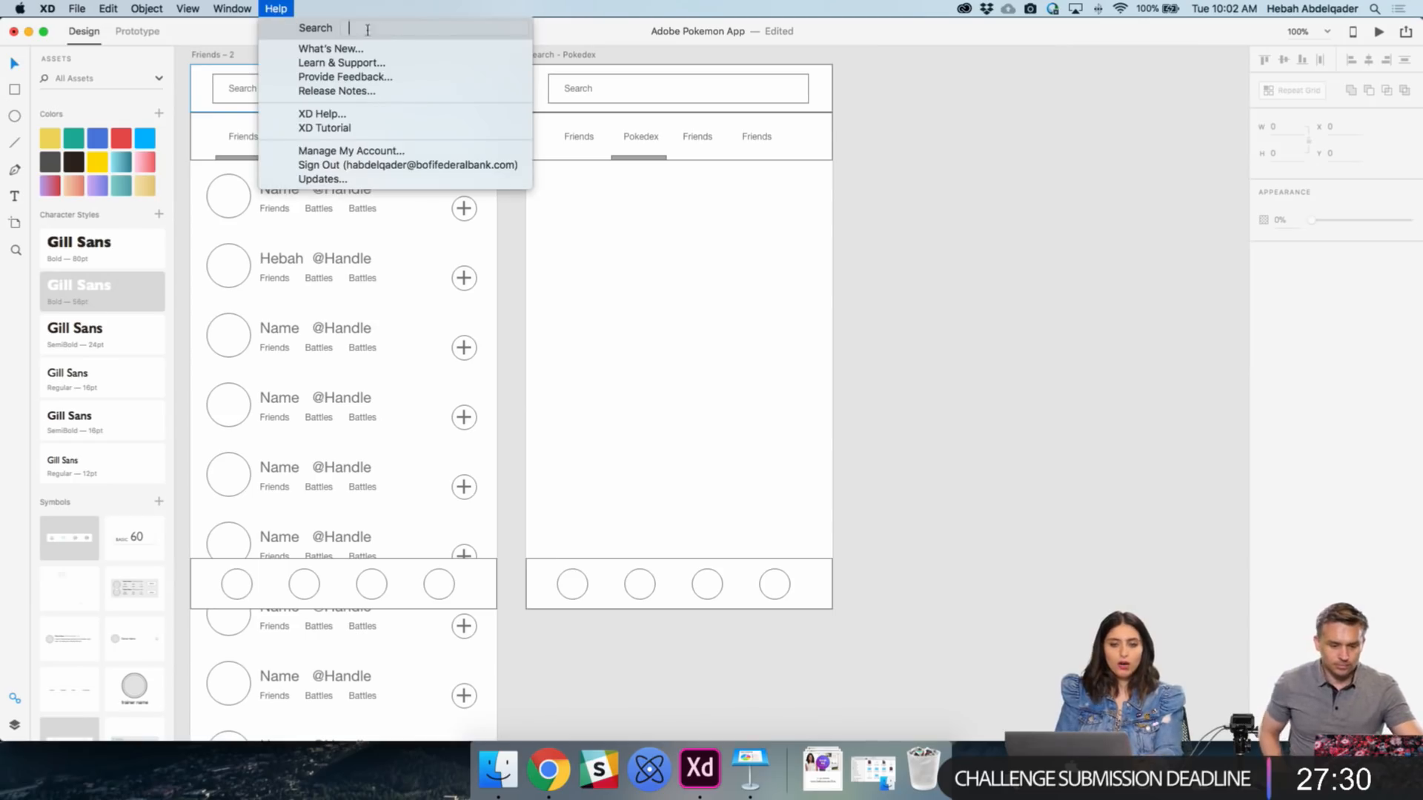
{"action": "type", "text": "flip"}
{"action": "key", "text": "BackSpace"}
{"action": "key", "text": "BackSpace"}
{"action": "key", "text": "BackSpace"}
{"action": "key", "text": "BackSpace"}
{"action": "type", "text": "mirr"}
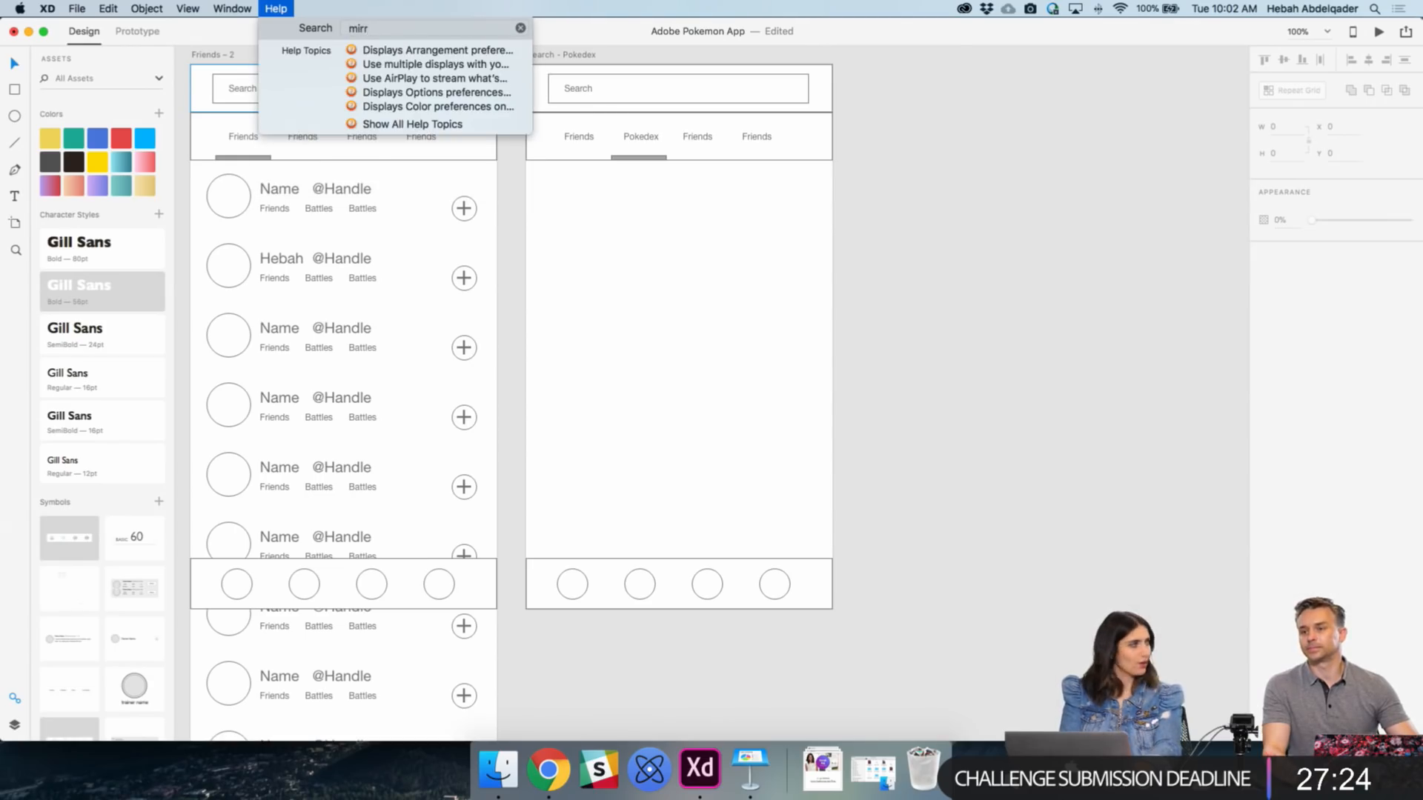
{"action": "key", "text": "BackSpace"}
{"action": "key", "text": "BackSpace"}
{"action": "key", "text": "BackSpace"}
{"action": "key", "text": "BackSpace"}
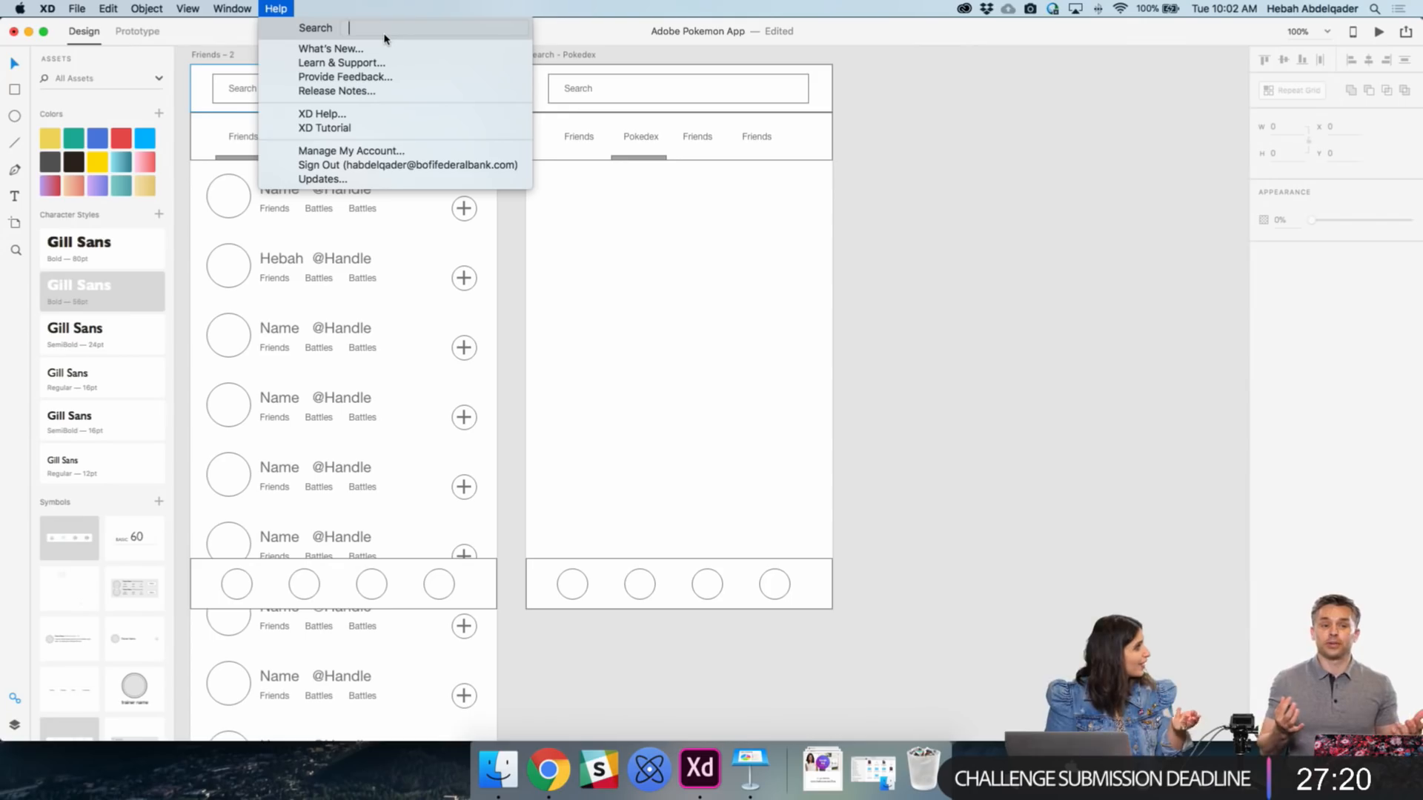
{"action": "key", "text": "Escape"}
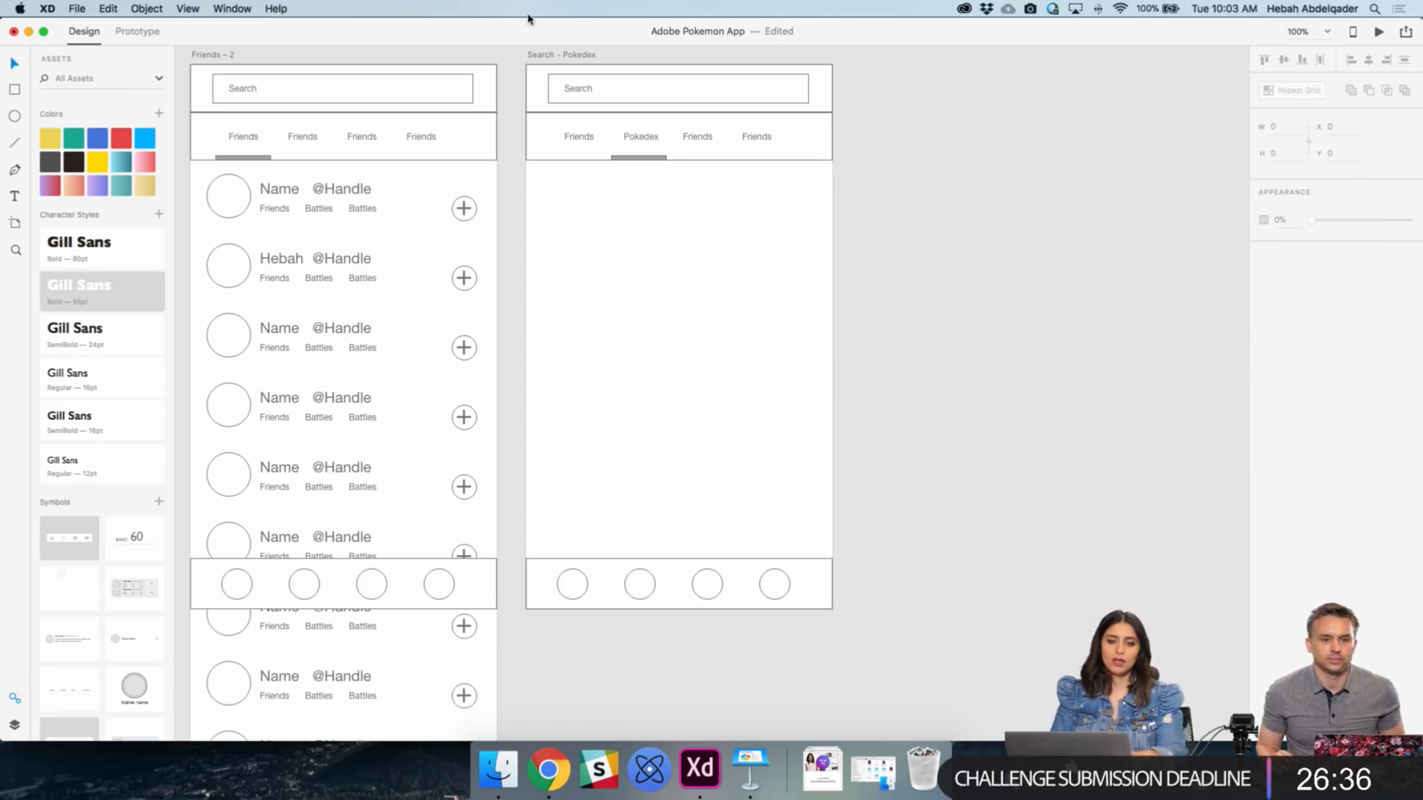
- Search the Help commands for "rec", locate the Record Preview command, and dismiss the search
{"action": "left_click", "coordinate": [275, 9]}
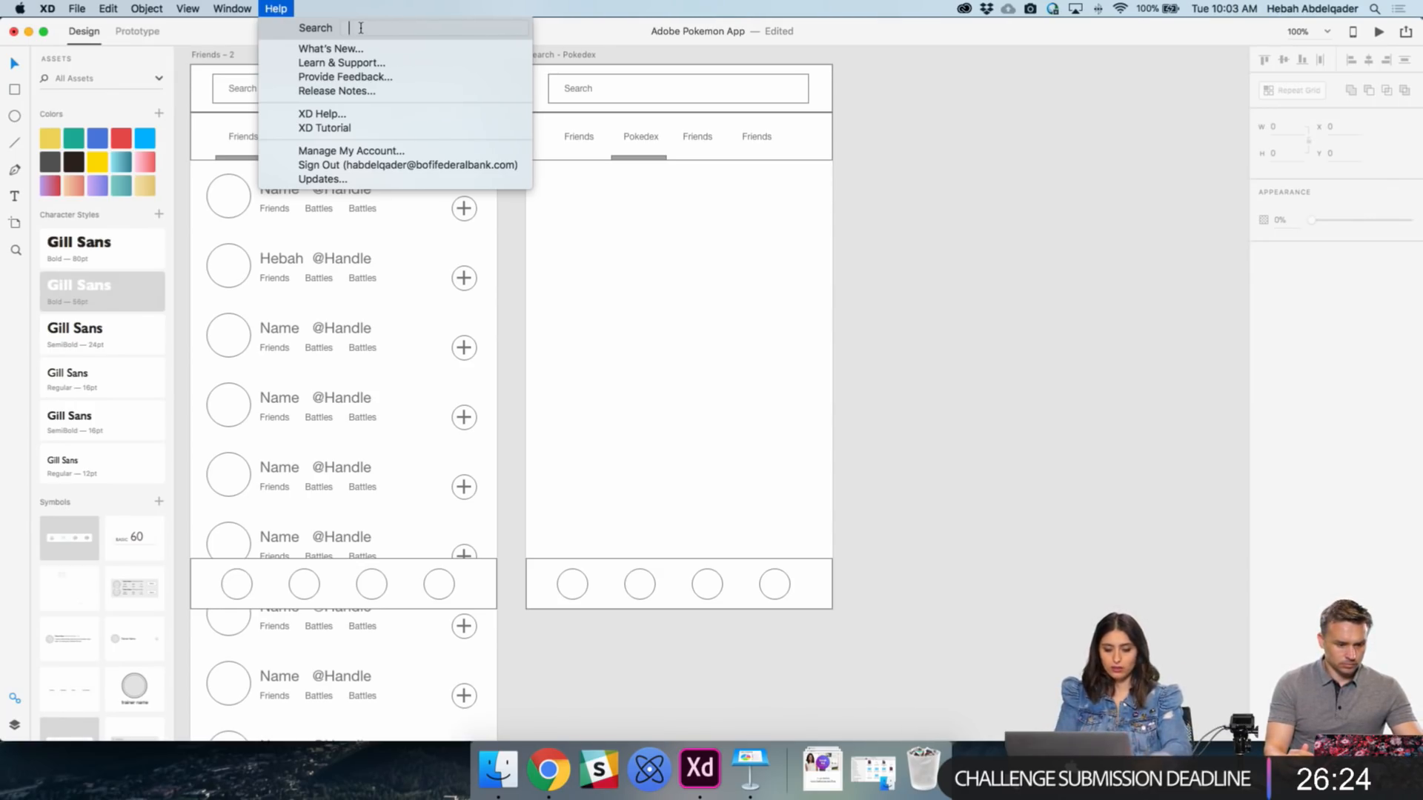
{"action": "type", "text": "re"}
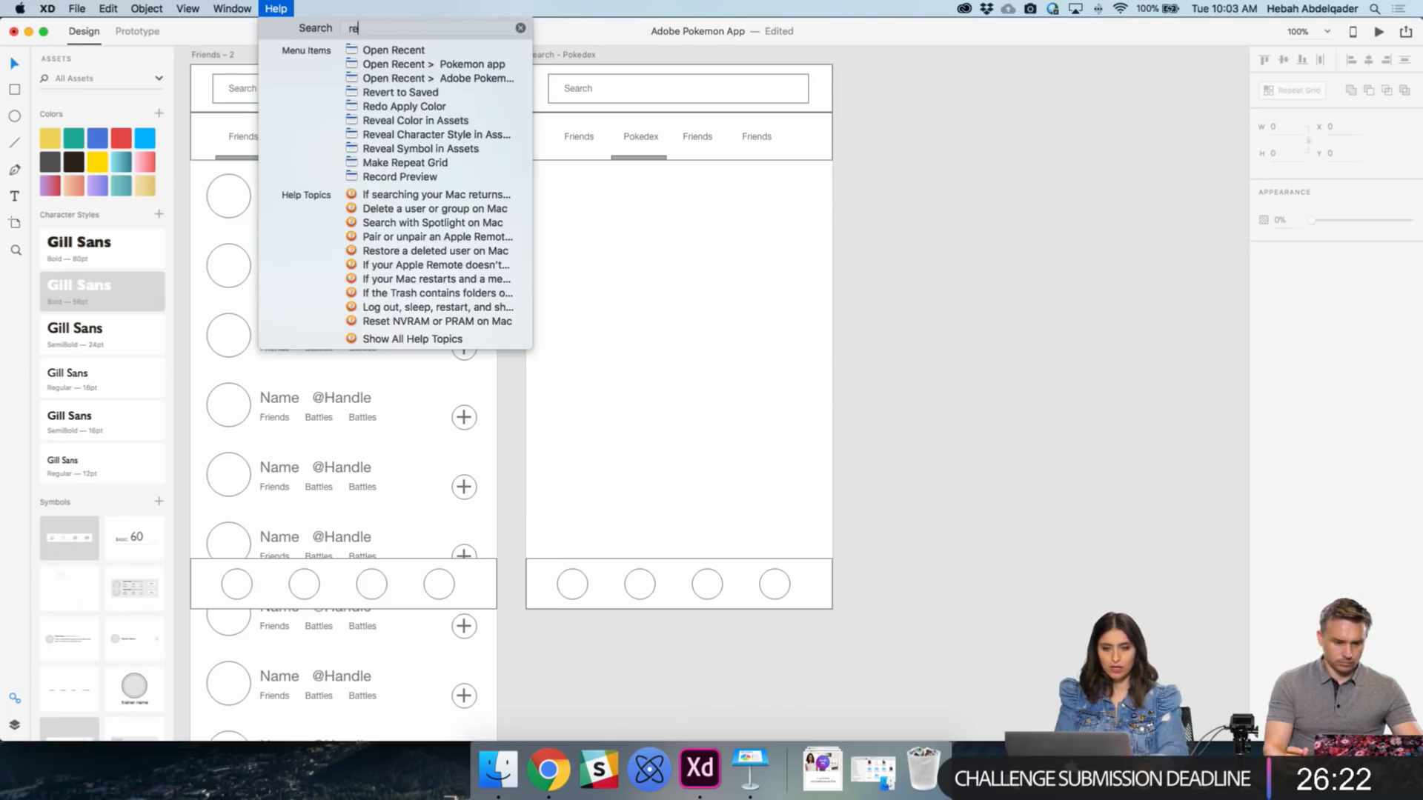
{"action": "type", "text": "c"}
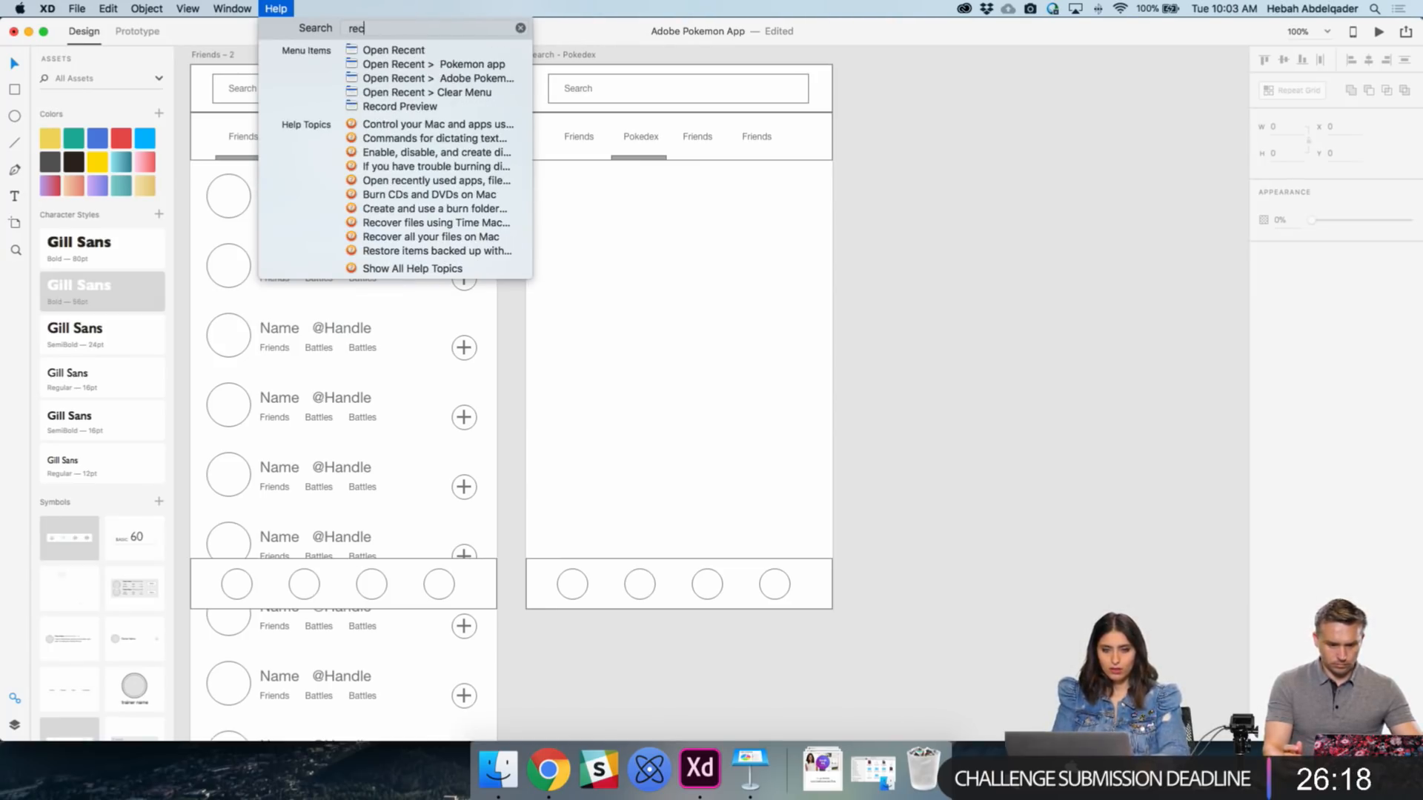
{"action": "key", "text": "Up"}
{"action": "key", "text": "Up"}
{"action": "key", "text": "Up"}
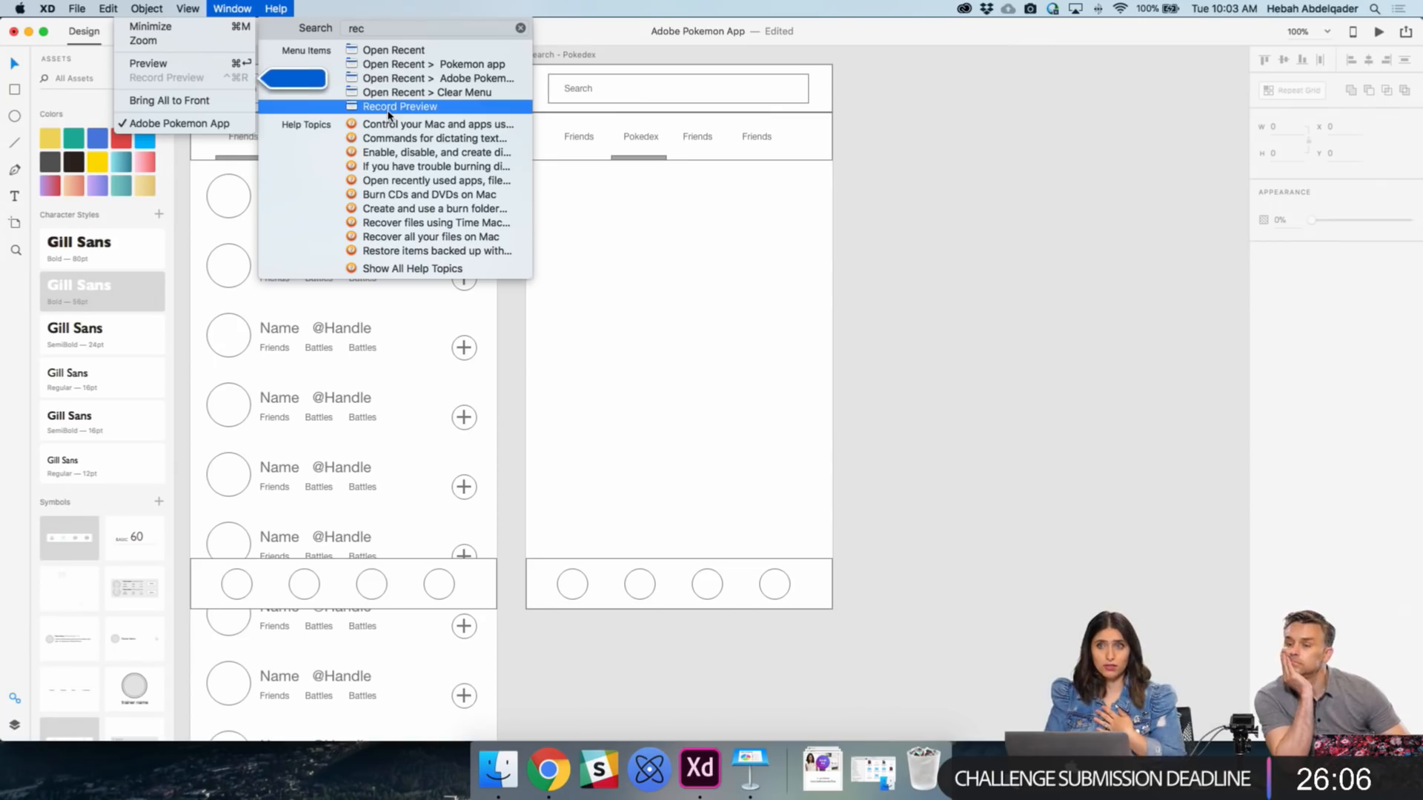
{"action": "mouse_move", "coordinate": [77, 9]}
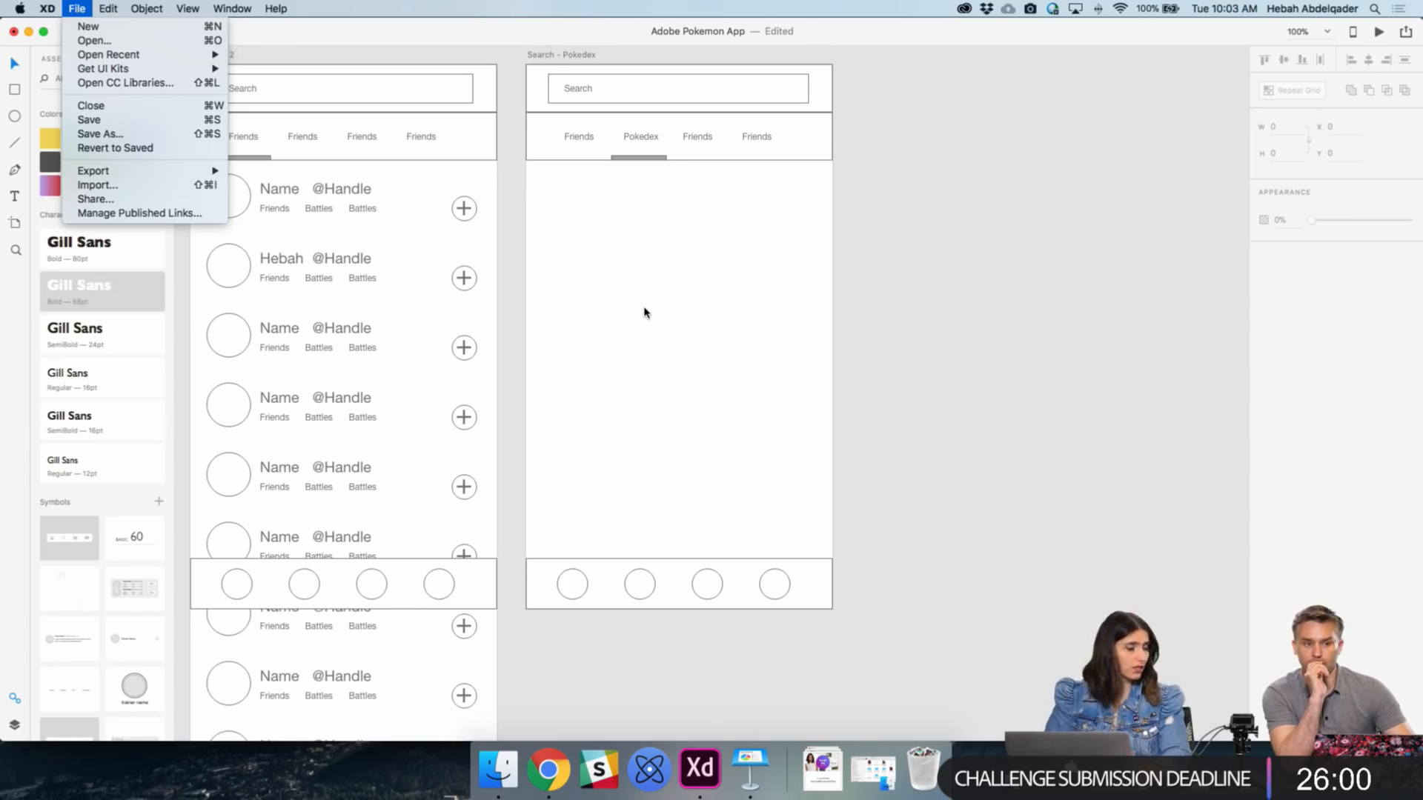
{"action": "left_click", "coordinate": [960, 354]}
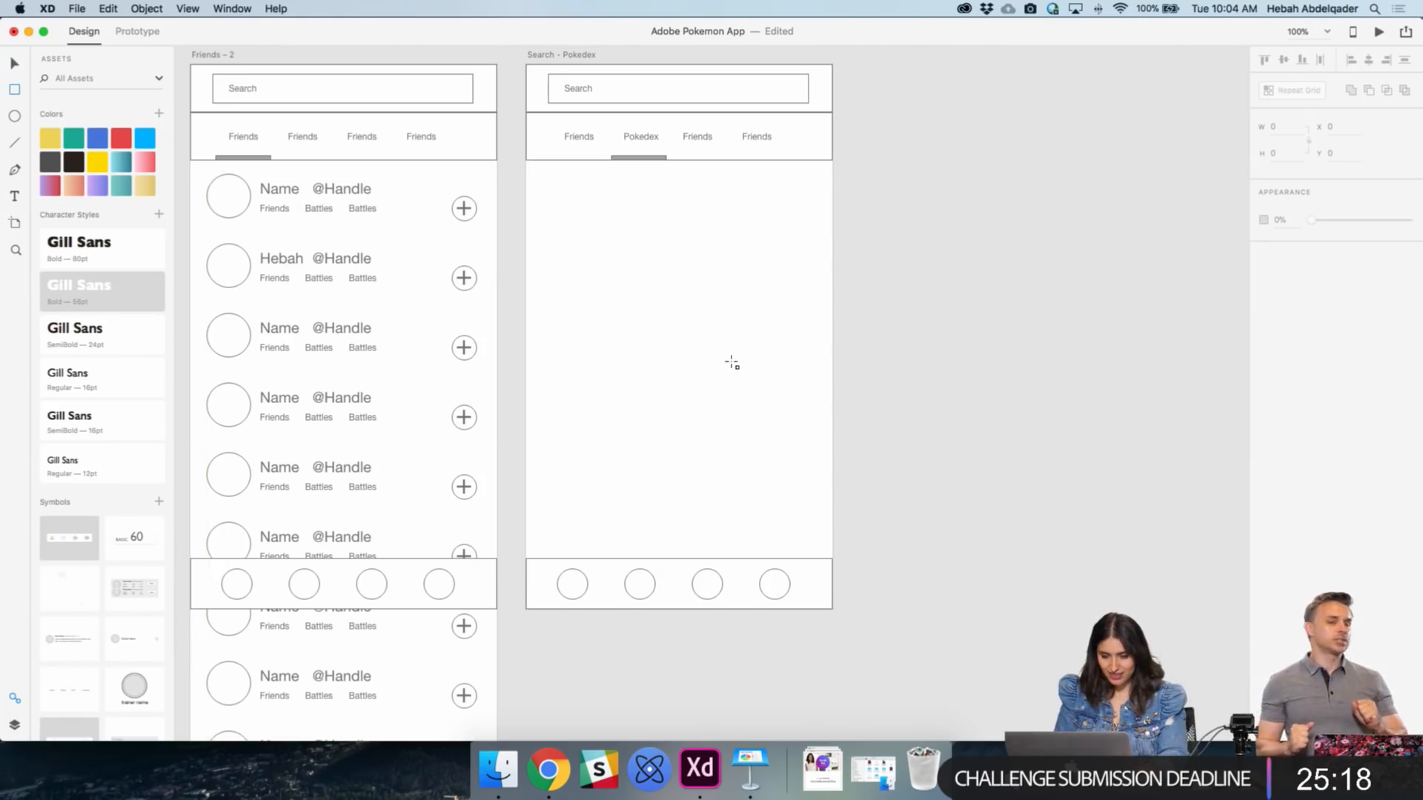
- Draw a card rectangle about 169 by 215 below the tabs, in the upper-left content area of the Search - Pokedex artboard
{"action": "mouse_move", "coordinate": [554, 183]}
{"action": "left_mouse_down"}
{"action": "mouse_move", "coordinate": [629, 259]}
{"action": "mouse_move", "coordinate": [678, 341]}
{"action": "left_mouse_up"}
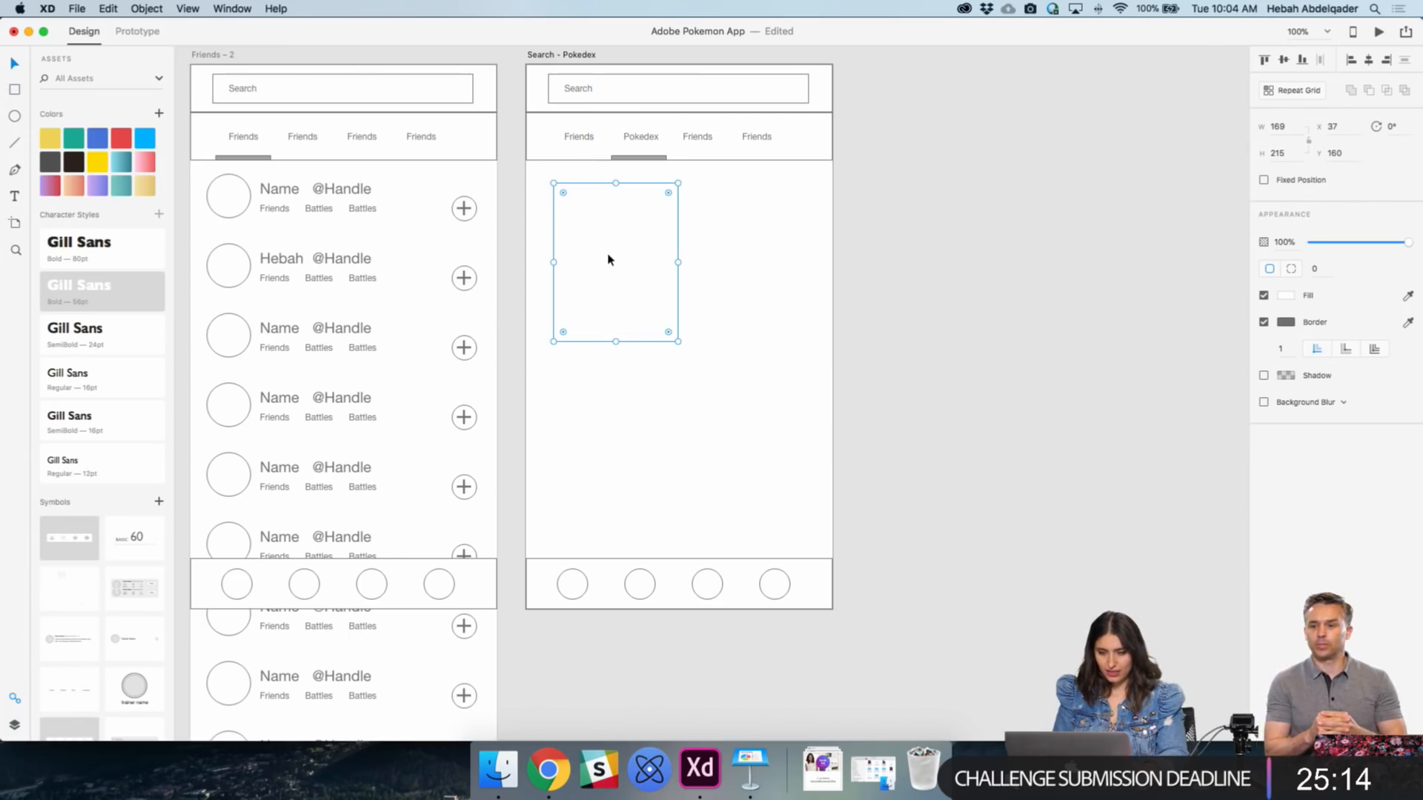
{"action": "left_click", "coordinate": [683, 384]}
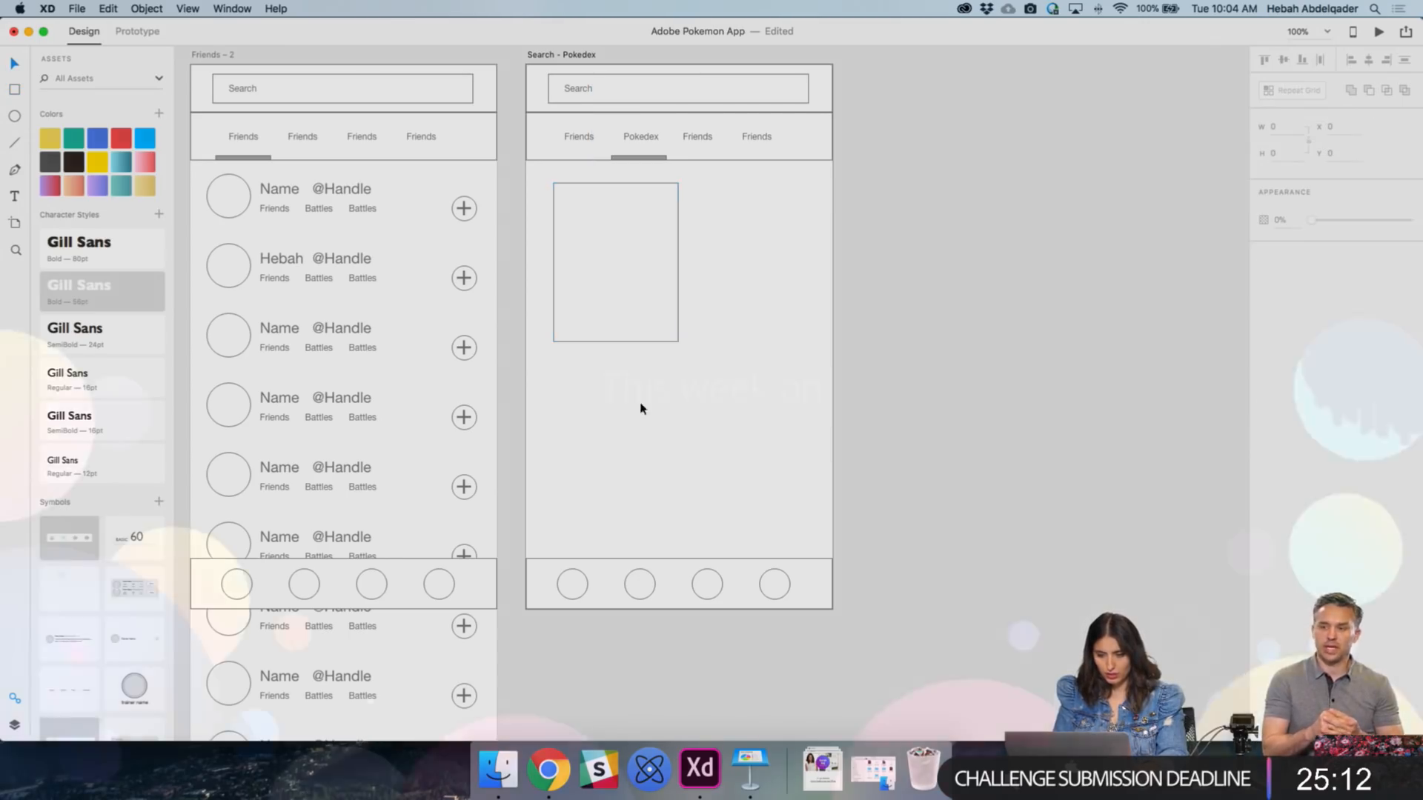
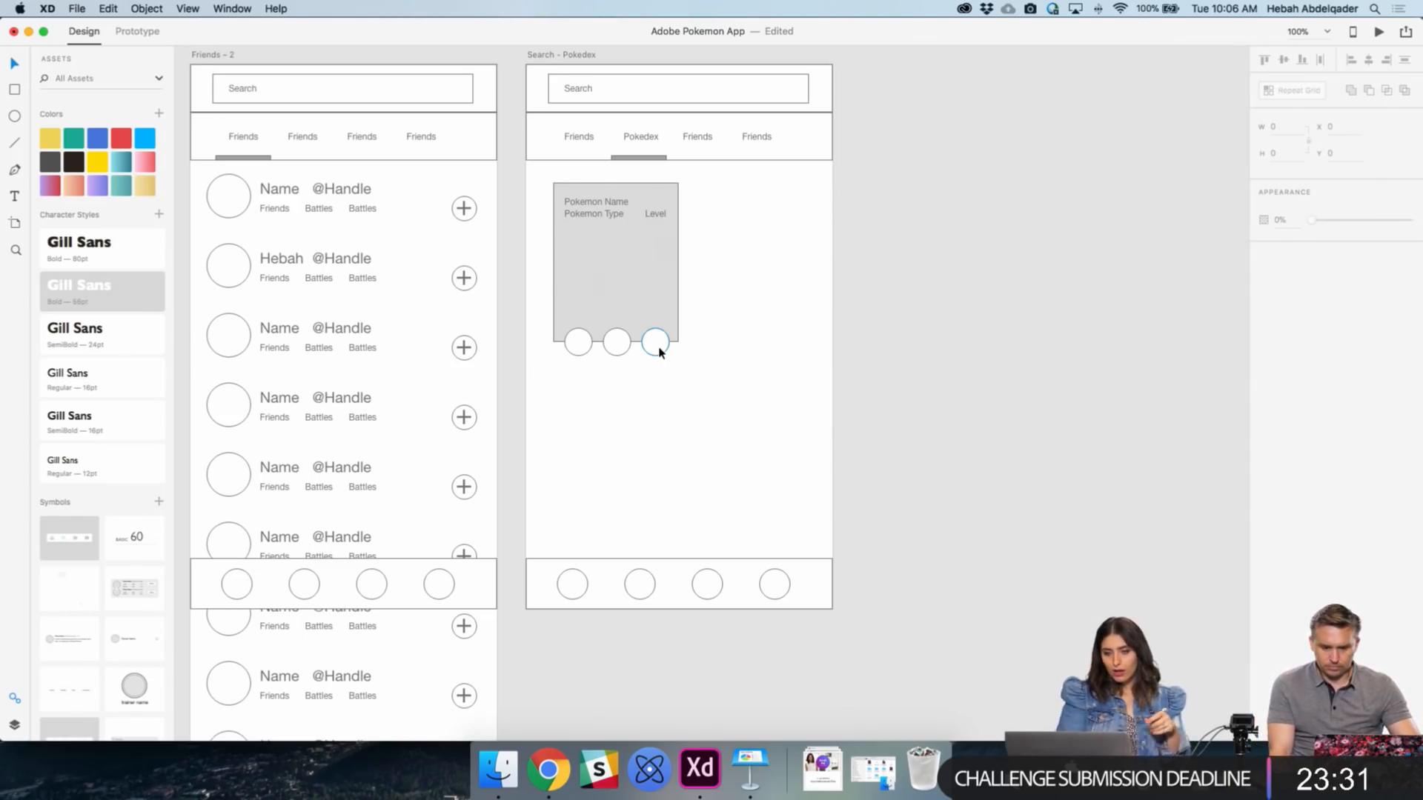
{"action": "scroll", "coordinate": [660, 352], "scroll_direction": "up", "scroll_amount": 3}
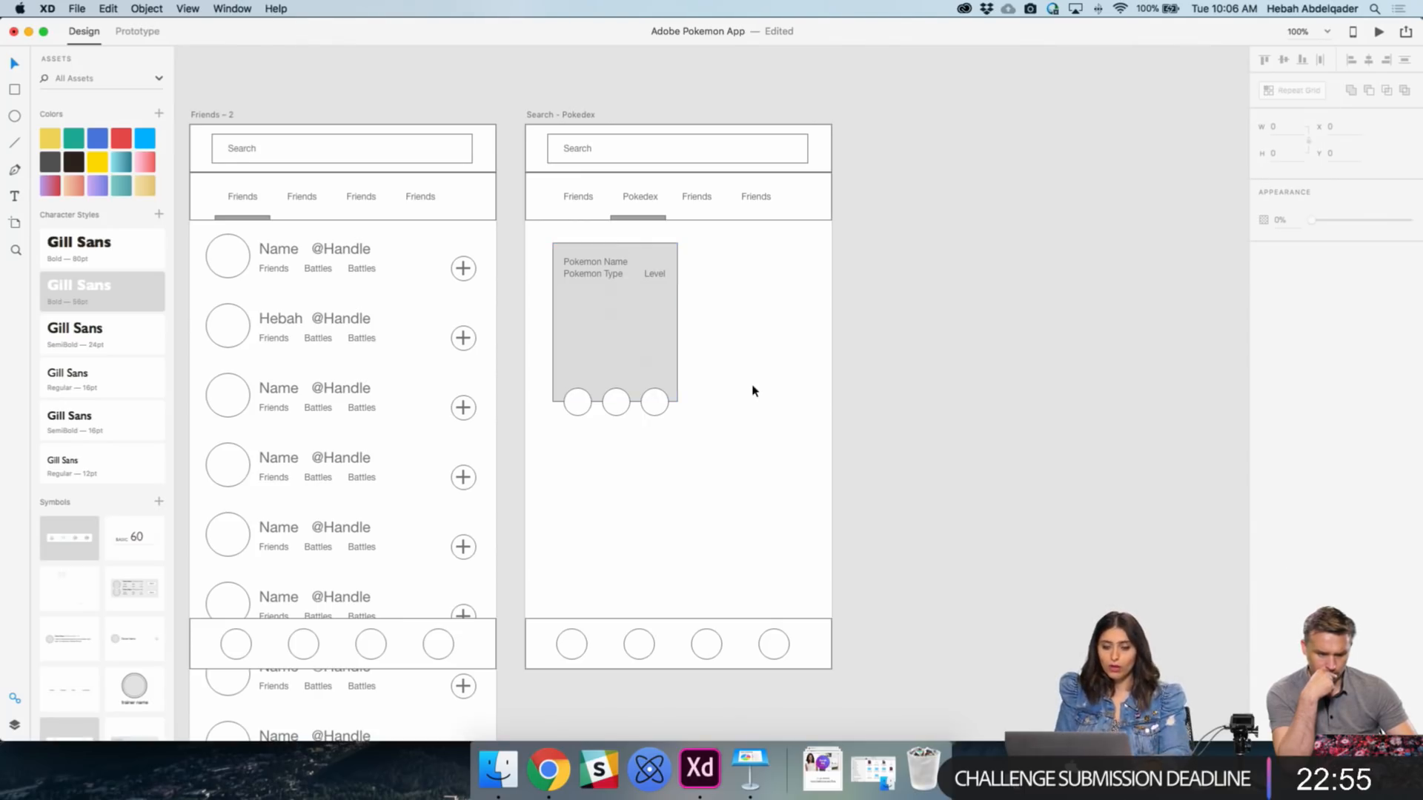
- Move the whole Pokemon card to X 30 and turn it into a repeat grid two columns wide, 359 in width
{"action": "left_click_drag", "start_coordinate": [710, 421], "coordinate": [558, 249]}
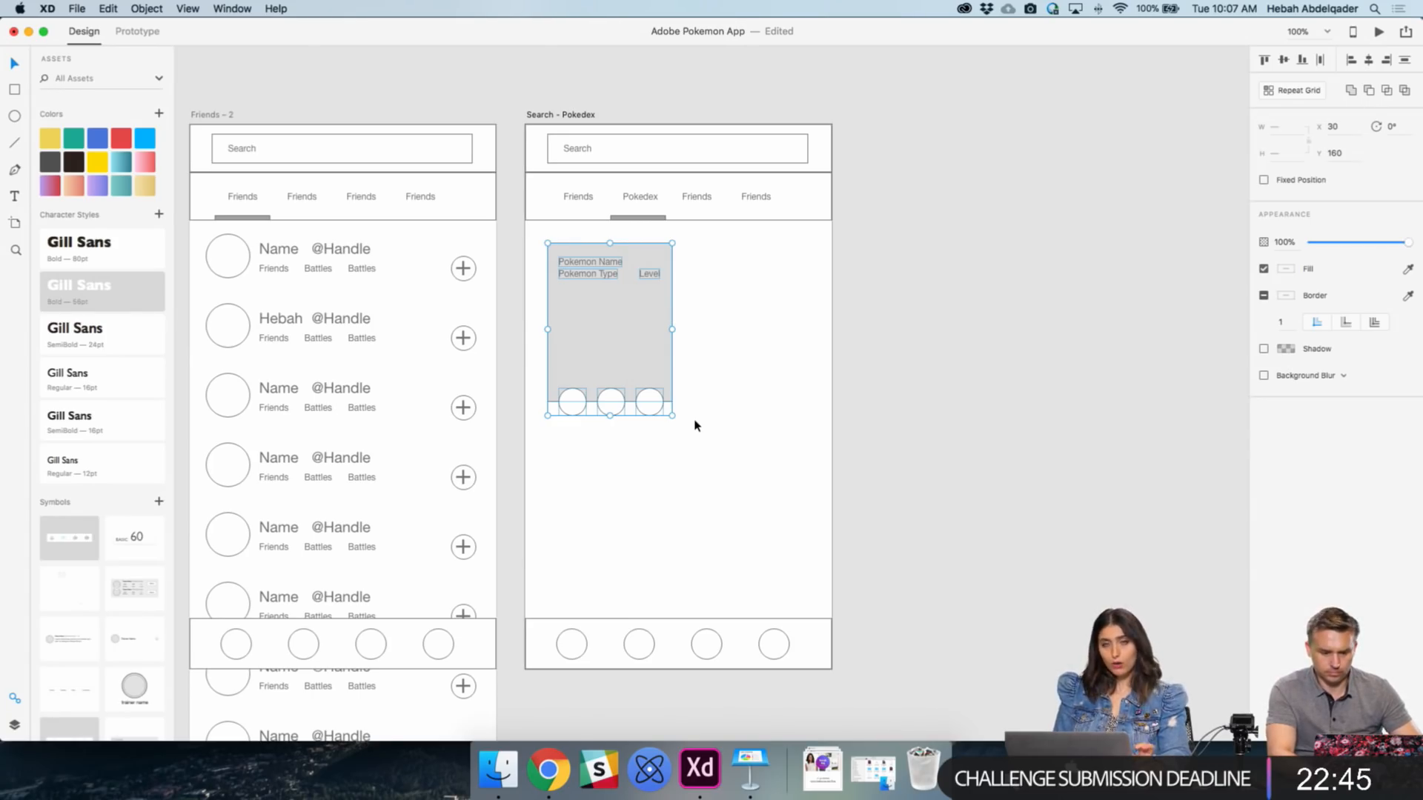
{"action": "left_click_drag", "start_coordinate": [708, 434], "coordinate": [535, 244]}
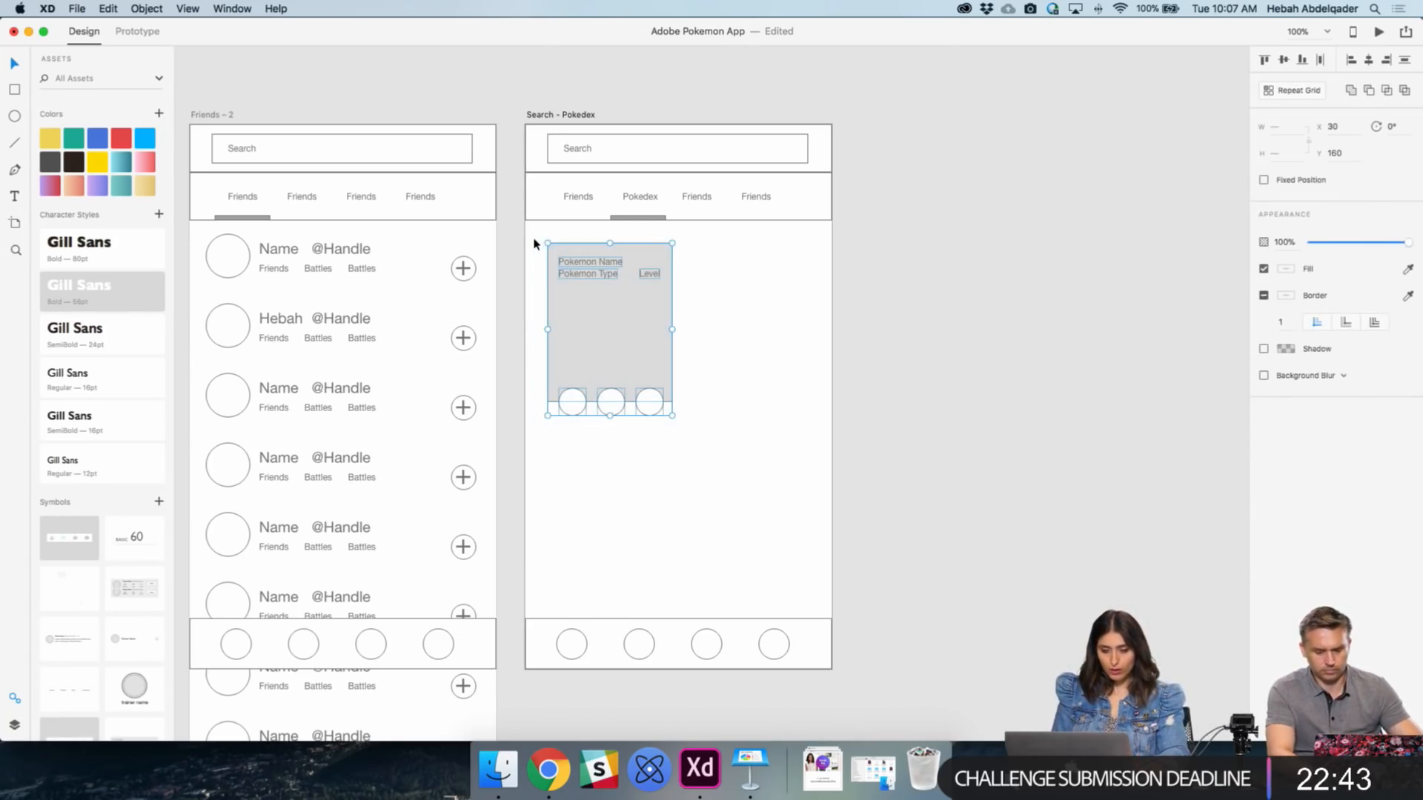
{"action": "left_click", "coordinate": [1302, 93]}
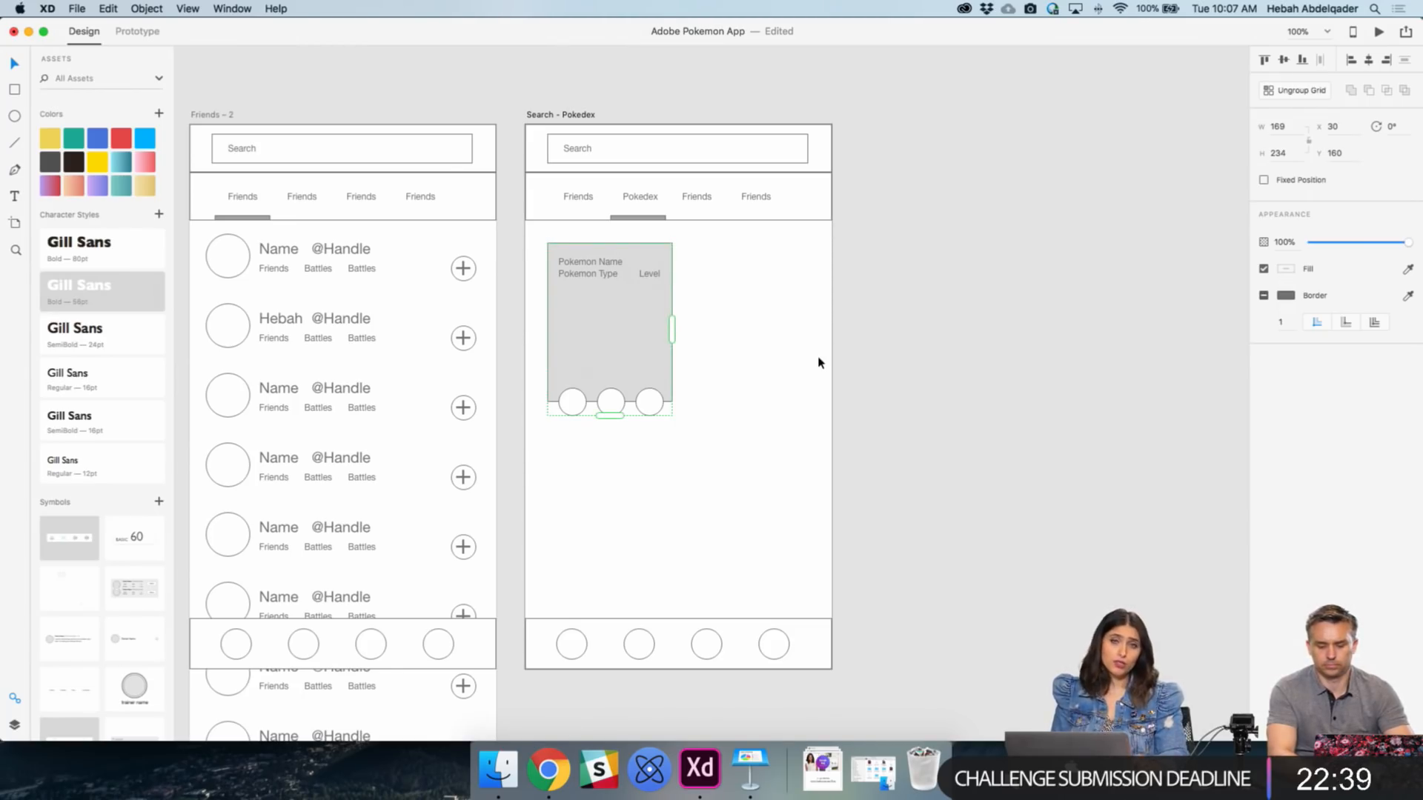
{"action": "left_click_drag", "start_coordinate": [671, 330], "coordinate": [813, 333]}
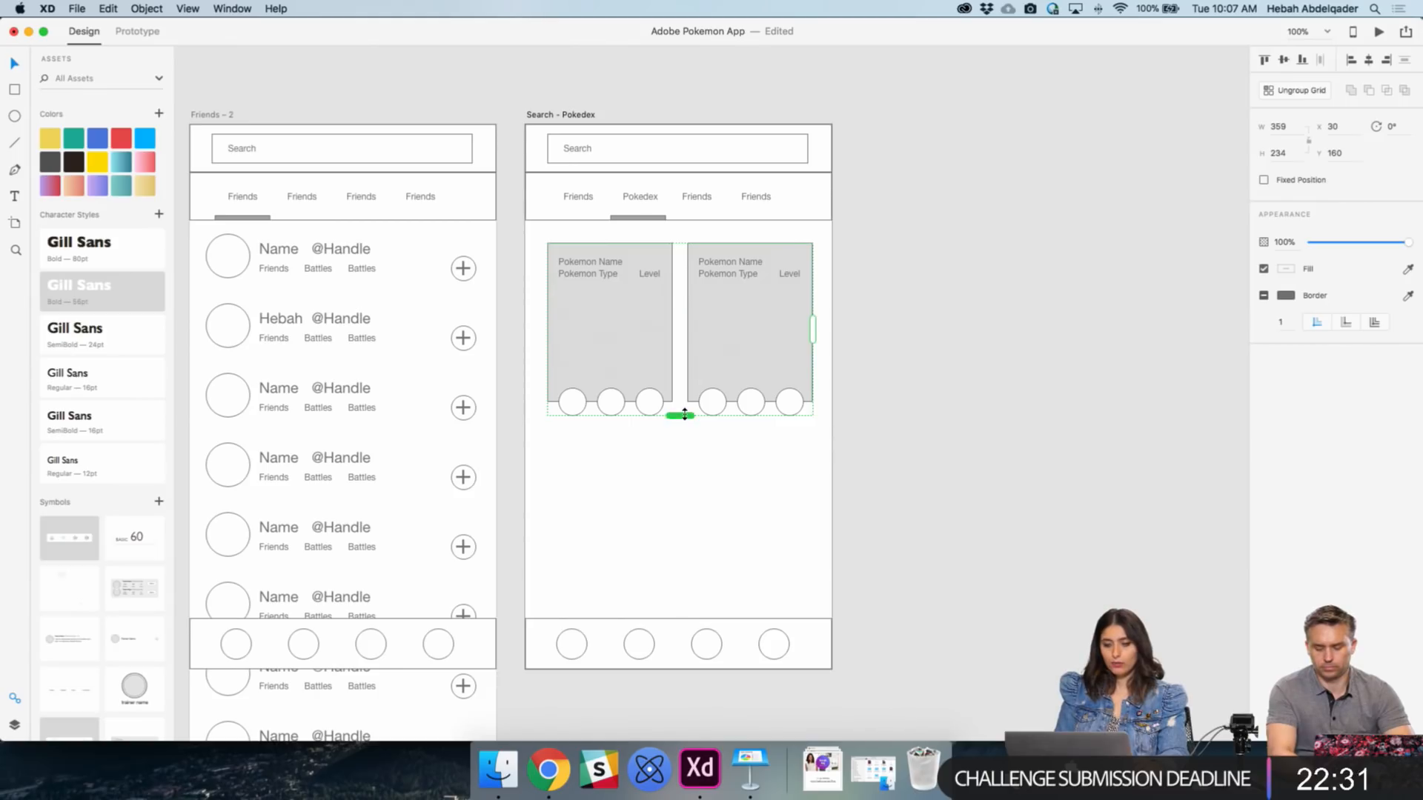
- Extend the card repeat grid down to three rows and tighten the vertical gap between rows for a total height of 733
{"action": "left_click_drag", "start_coordinate": [681, 415], "coordinate": [699, 736]}
{"action": "scroll", "coordinate": [699, 733], "scroll_direction": "down", "scroll_amount": 5}
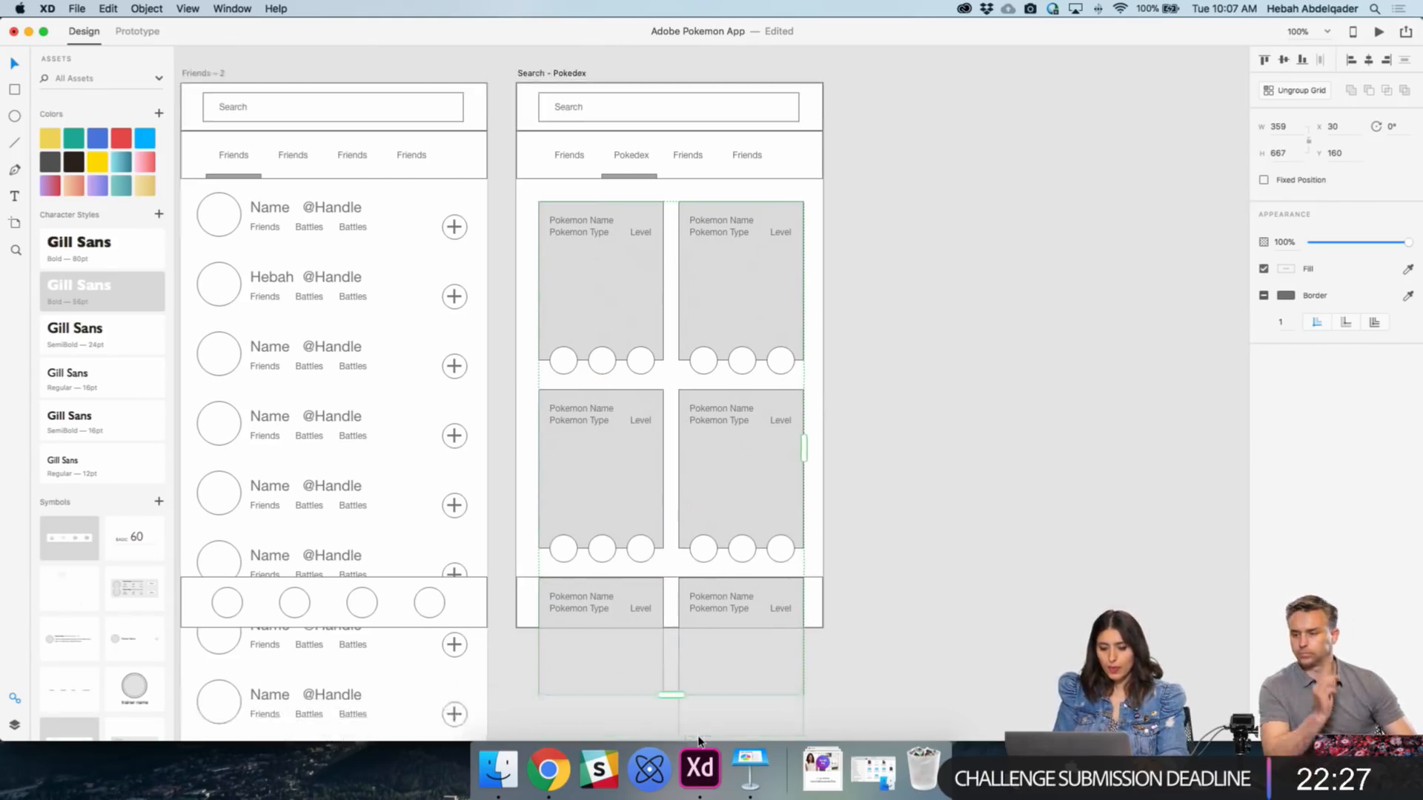
{"action": "left_click_drag", "start_coordinate": [675, 621], "coordinate": [674, 685]}
{"action": "scroll", "coordinate": [726, 443], "scroll_direction": "up", "scroll_amount": 2}
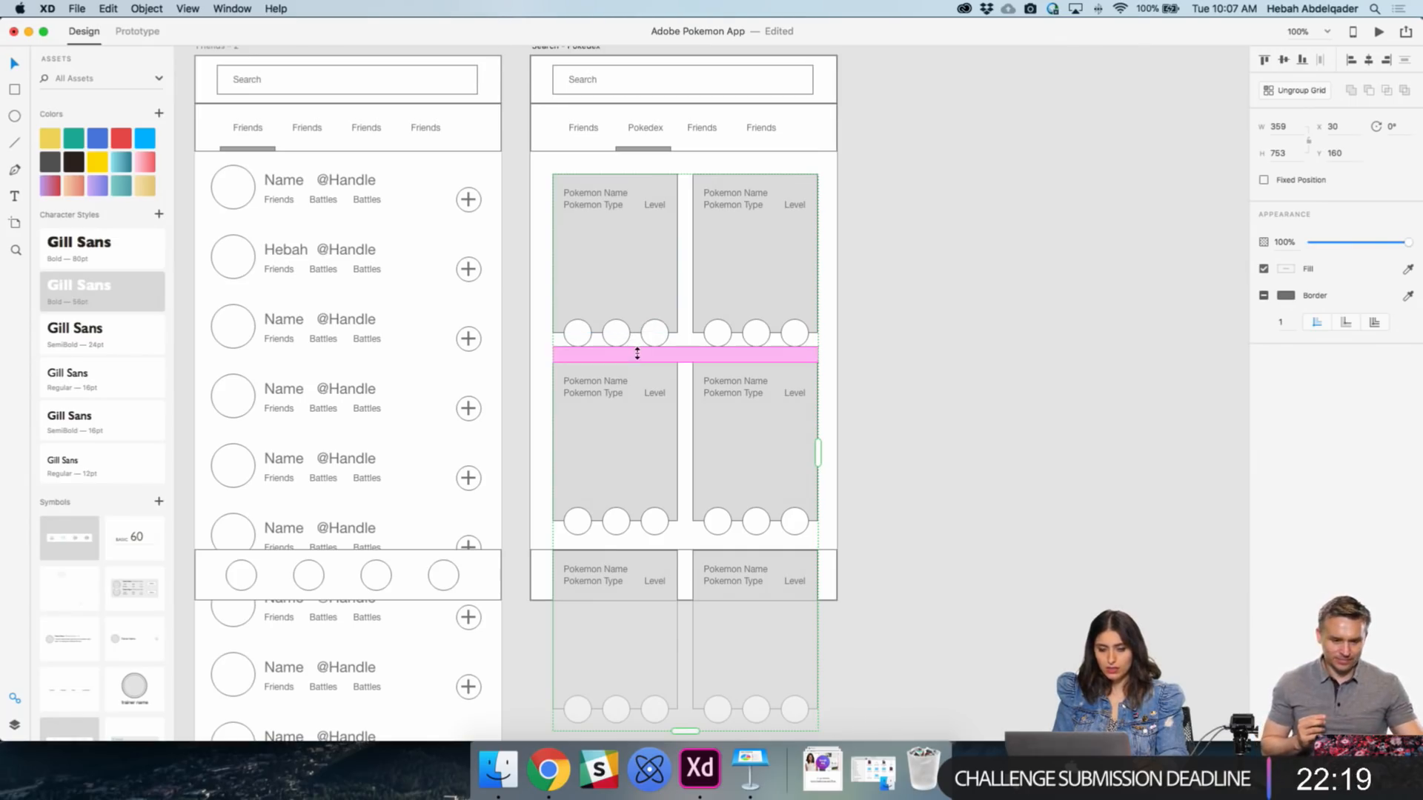
{"action": "left_click_drag", "start_coordinate": [637, 359], "coordinate": [637, 351]}
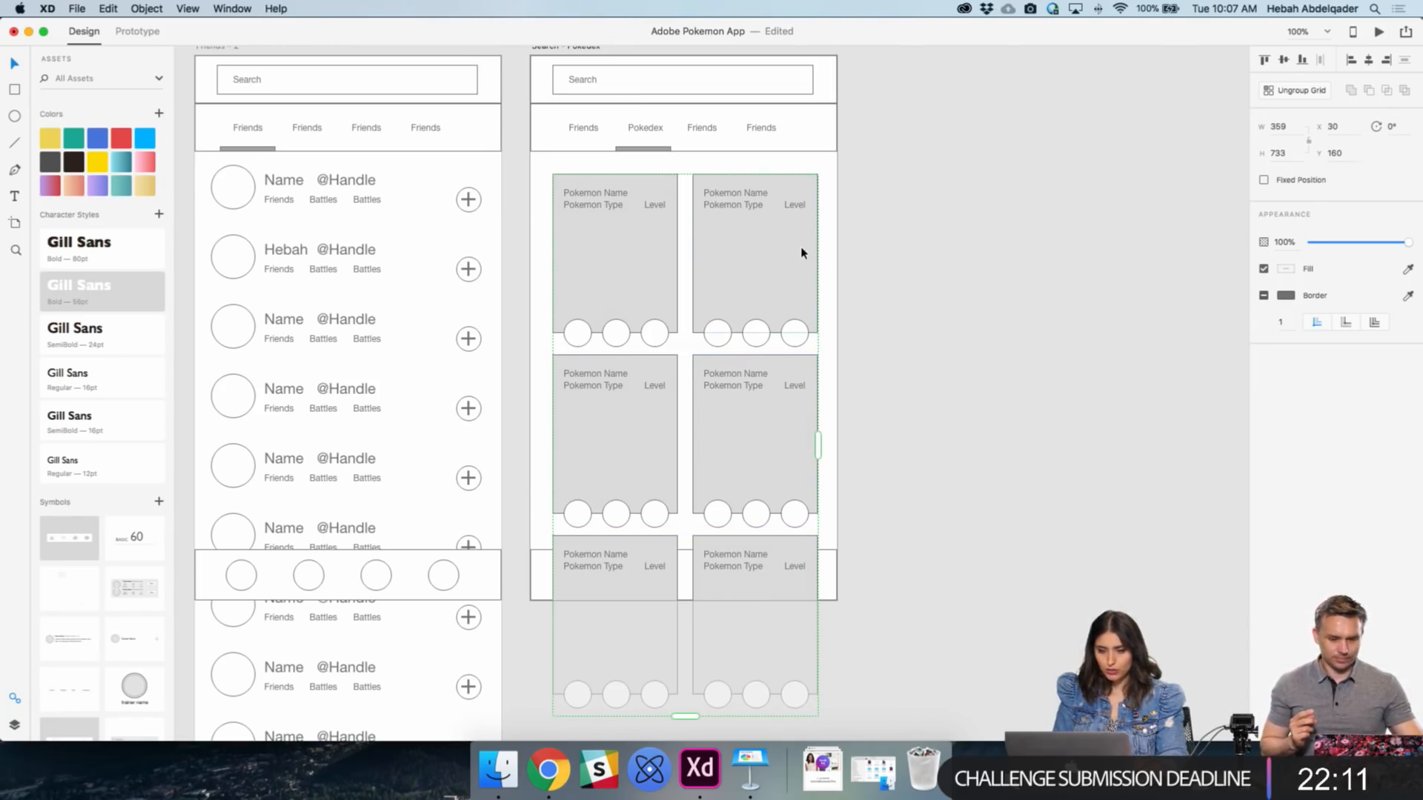
- Move the card grid up to Y 148 and place it behind the navigation bar with the four circles
{"action": "left_click_drag", "start_coordinate": [801, 252], "coordinate": [803, 244]}
{"action": "left_click", "coordinate": [969, 316]}
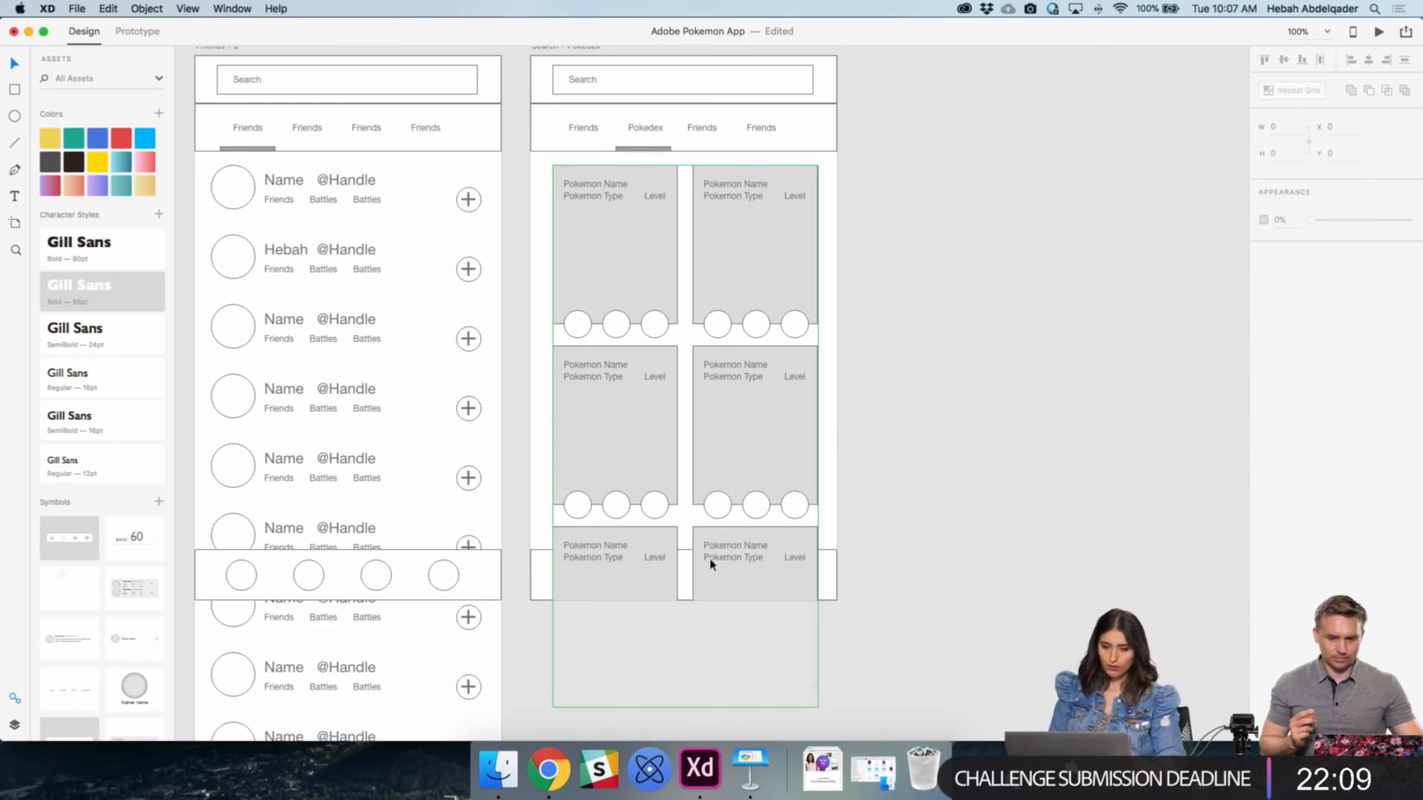
{"action": "left_click", "coordinate": [693, 495]}
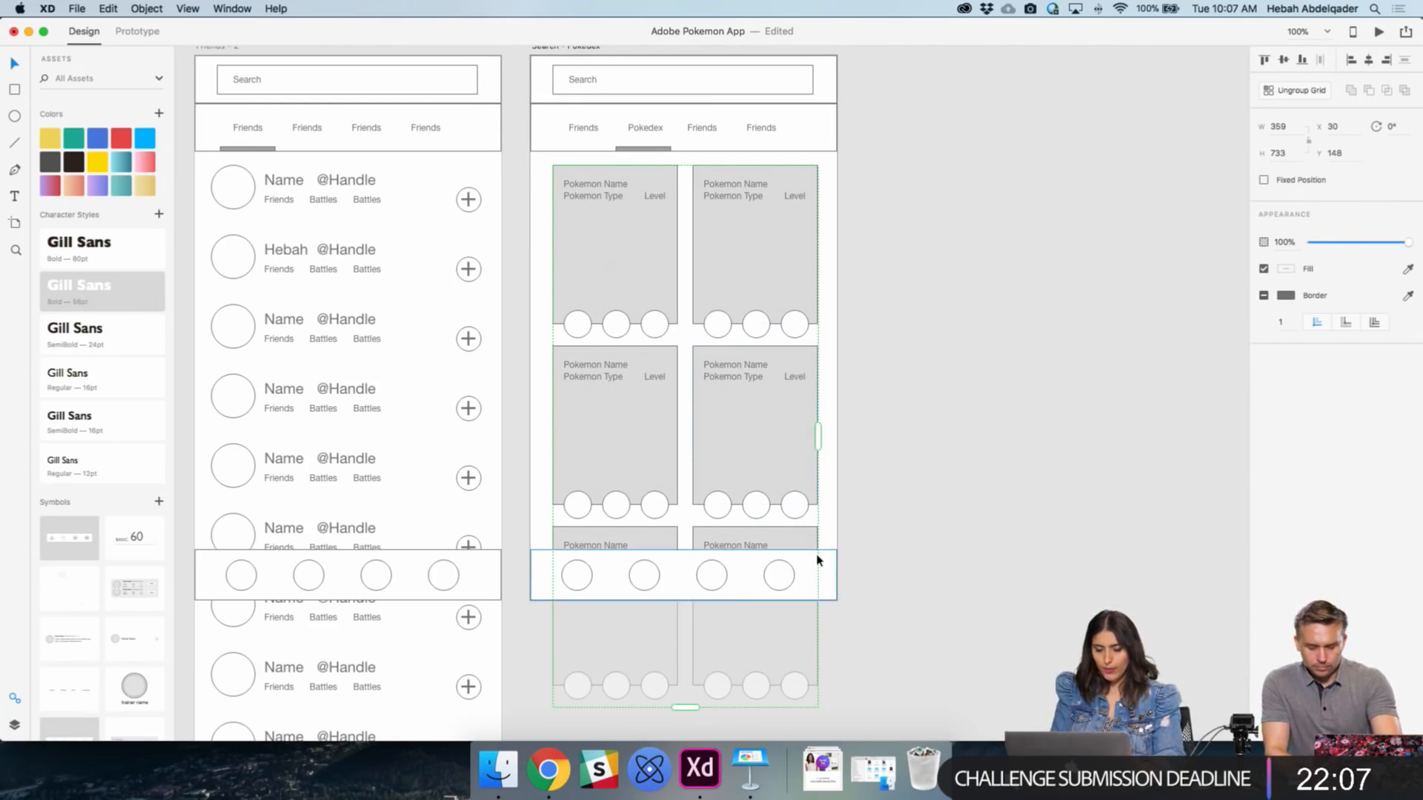
{"action": "left_click", "coordinate": [972, 461]}
{"action": "scroll", "coordinate": [974, 460], "scroll_direction": "up", "scroll_amount": 1}
{"action": "scroll", "coordinate": [975, 459], "scroll_direction": "up", "scroll_amount": 3}
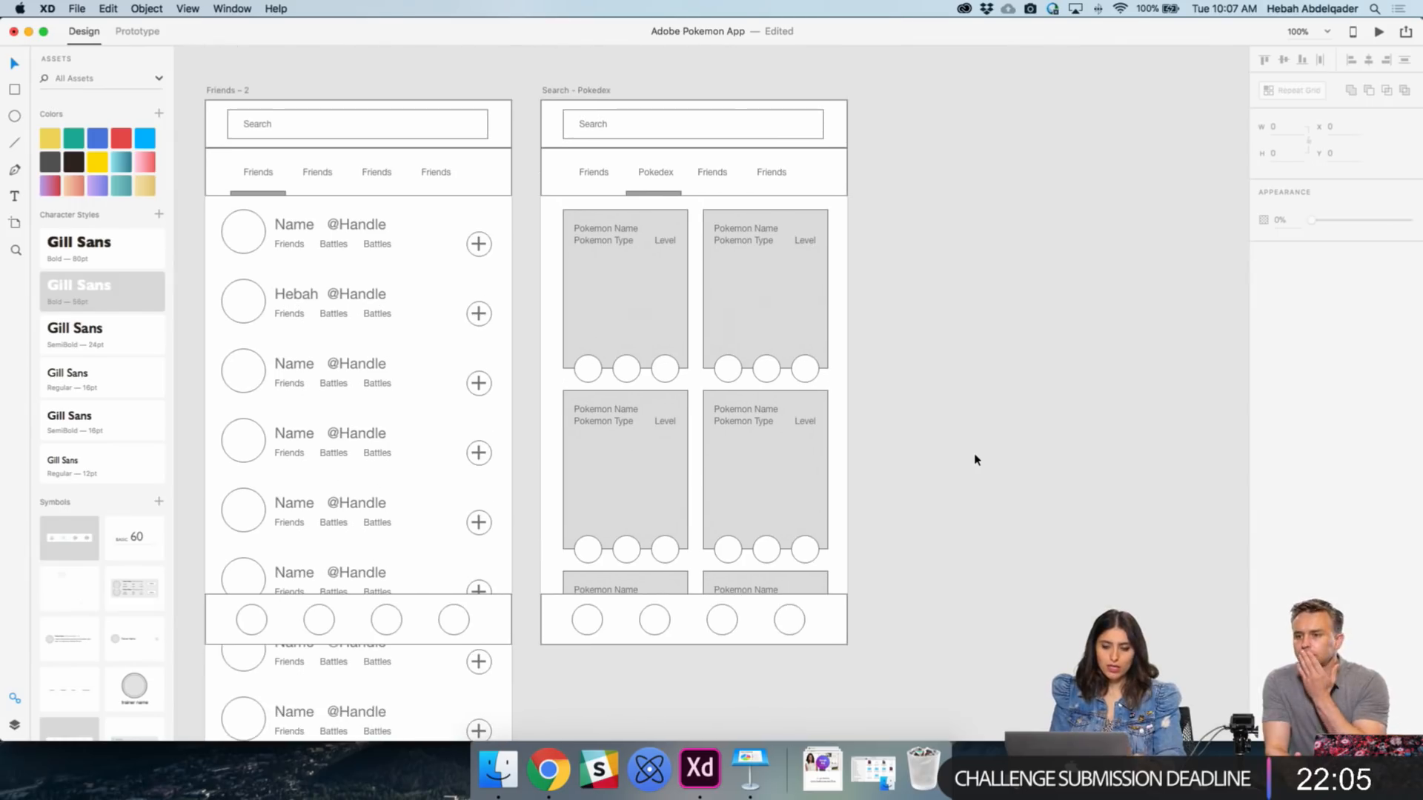
- Duplicate the Search - Pokedex artboard and place the copy immediately to its right at X 3054
{"action": "left_click", "coordinate": [602, 91]}
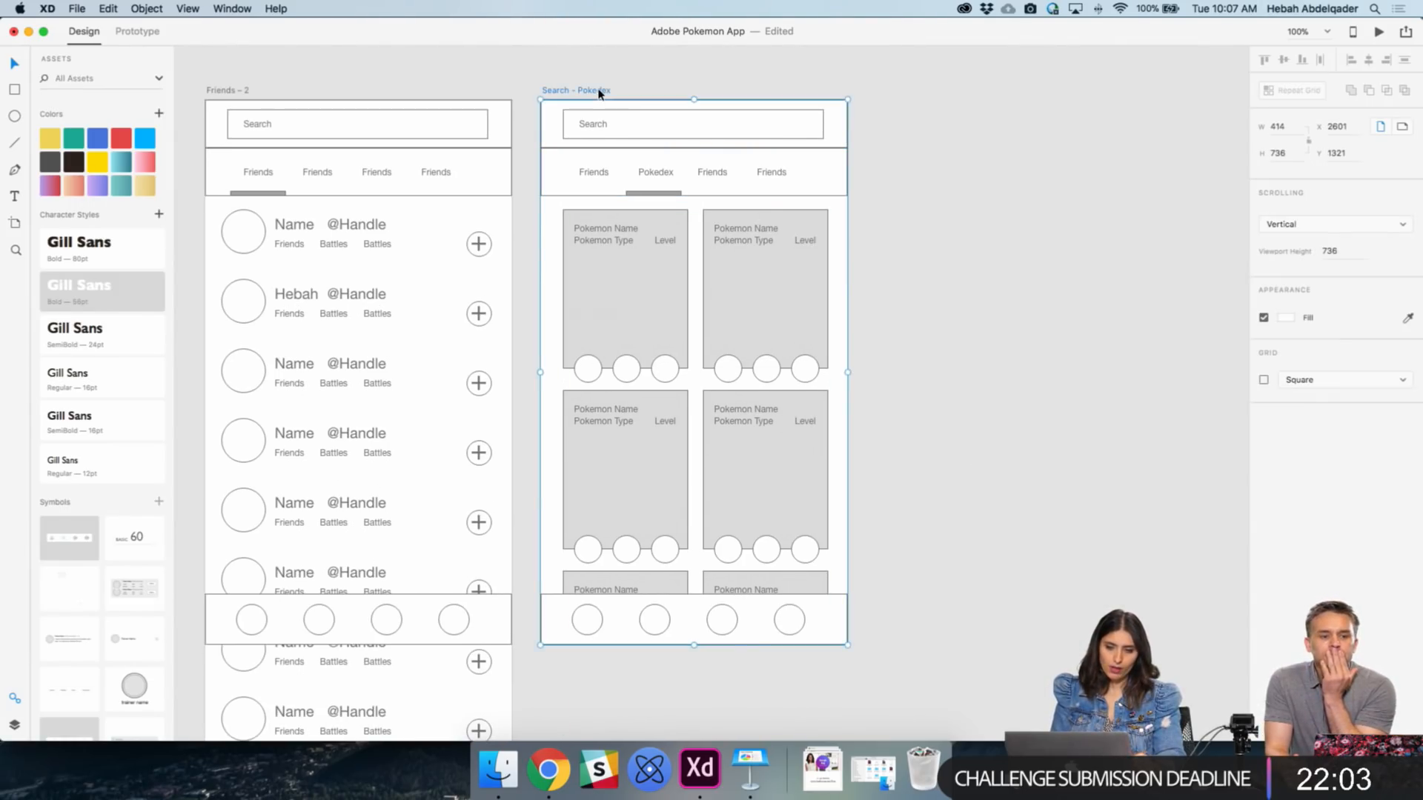
{"action": "left_click_drag", "start_coordinate": [597, 95], "coordinate": [936, 108]}
{"action": "scroll", "coordinate": [1198, 139], "scroll_direction": "right", "scroll_amount": 5}
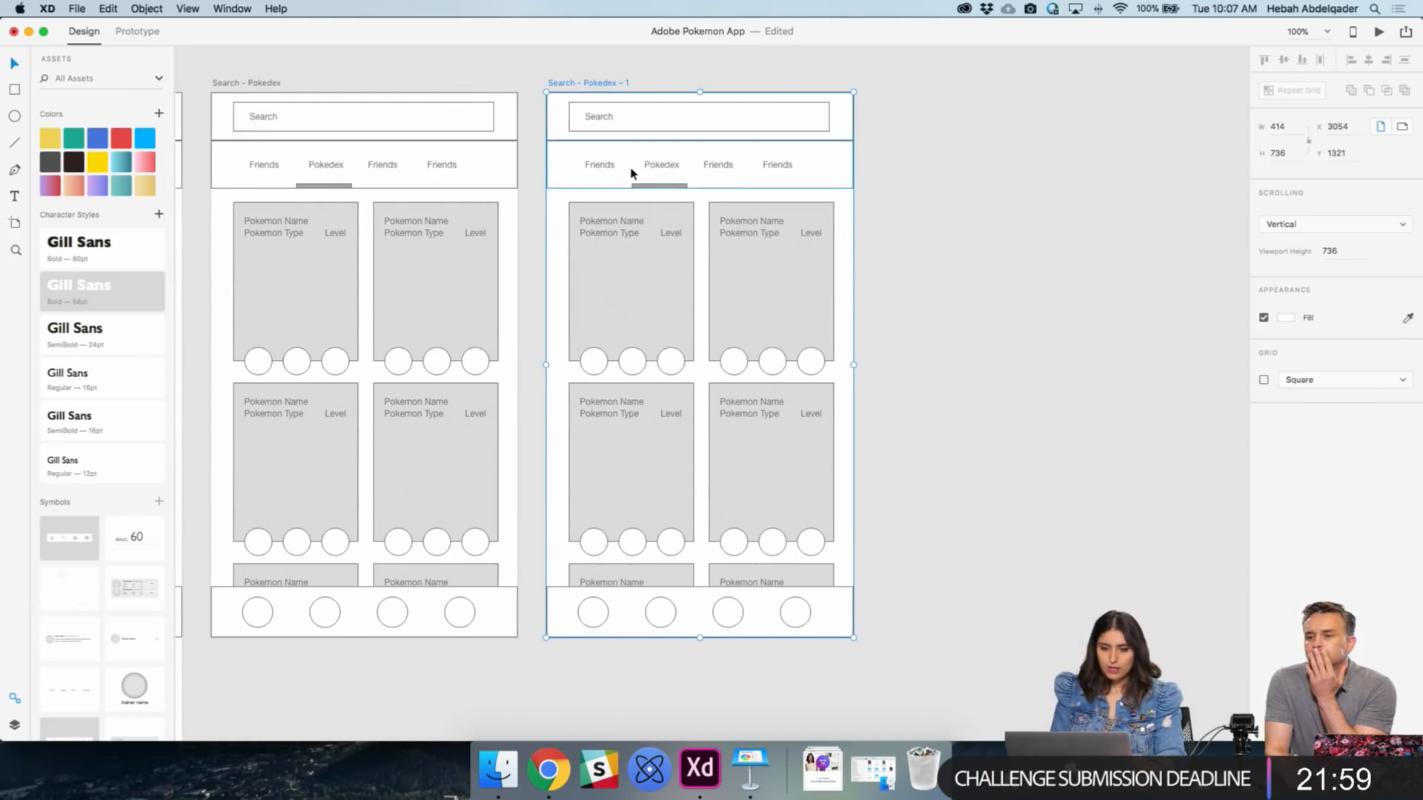
- On the duplicated artboard, move the active-tab indicator under the third tab and rename that tab Trade
{"action": "left_click", "coordinate": [644, 188]}
{"action": "left_click_drag", "start_coordinate": [644, 189], "coordinate": [702, 191]}
{"action": "double_click", "coordinate": [722, 166]}
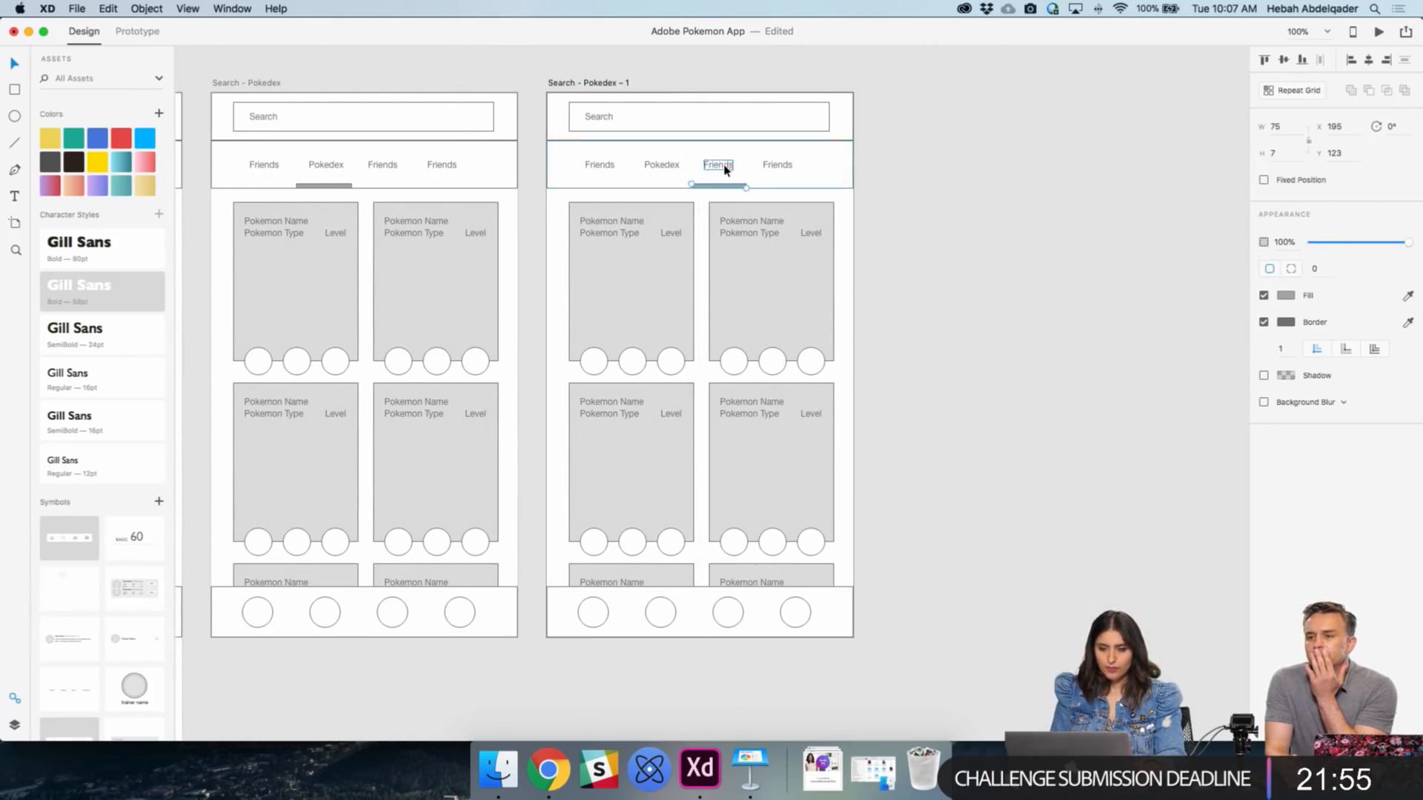
{"action": "type", "text": "Trade"}
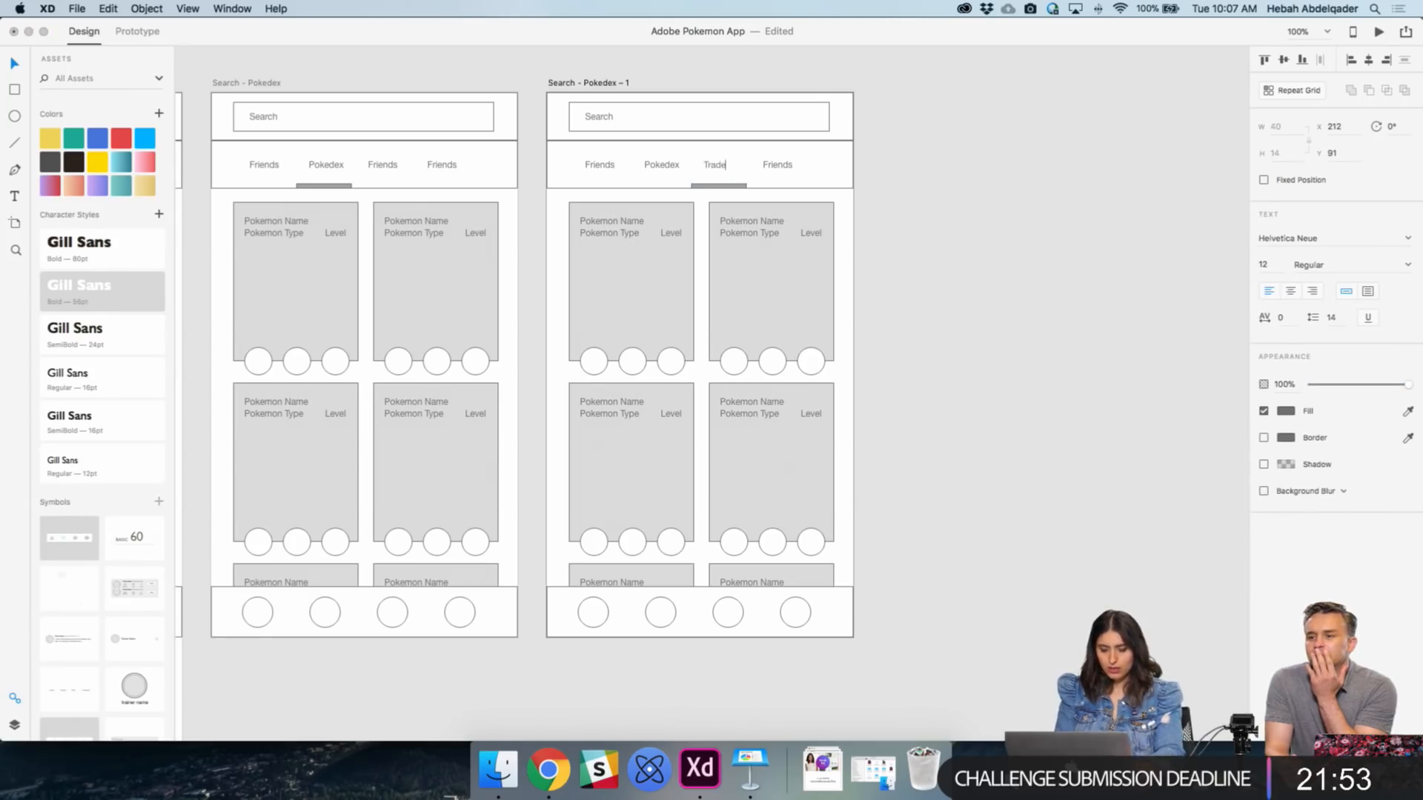
{"action": "key", "text": "Escape"}
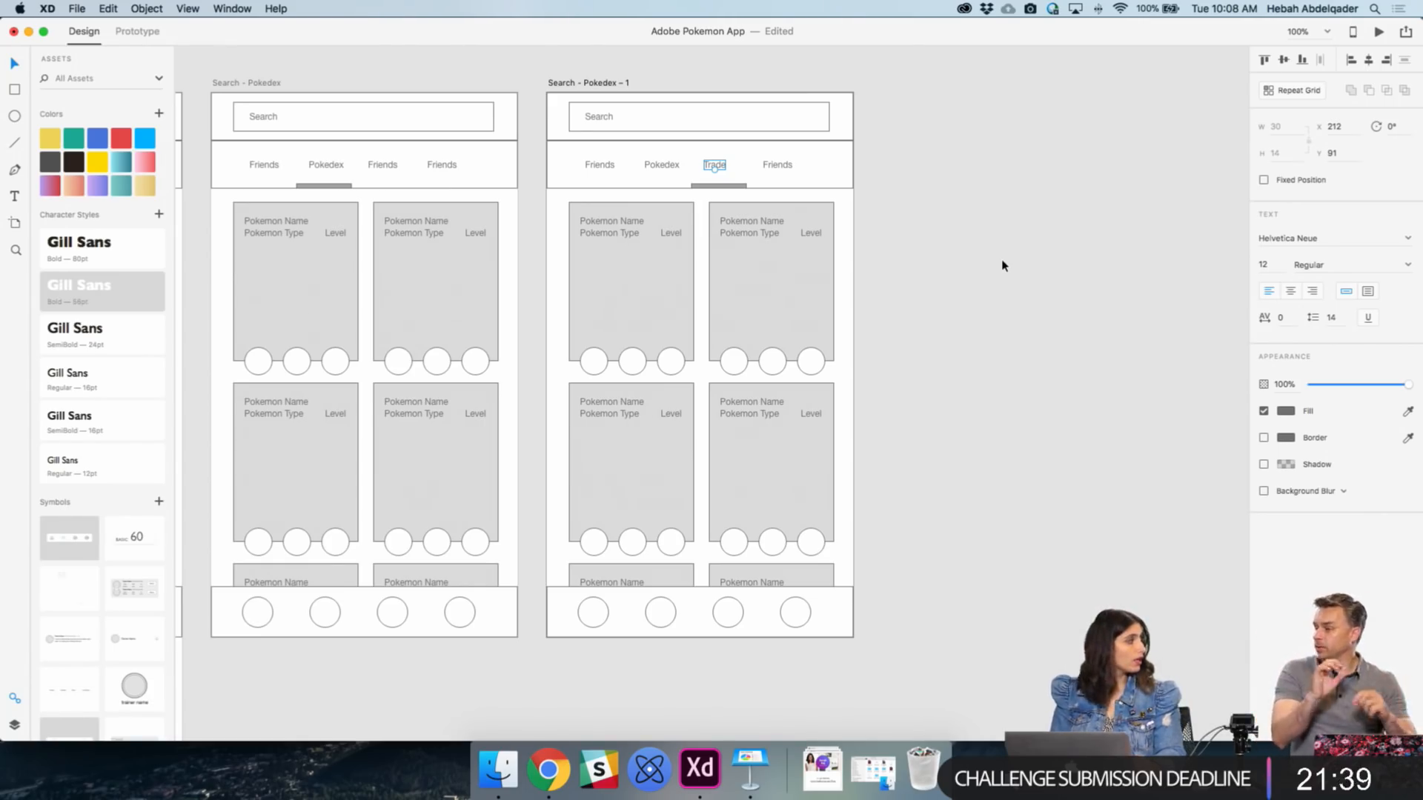
- Insert the tab bar symbol with People, Pokedex, Trade and Live Games on the pasteboard below the Friends – 1 artboard
{"action": "scroll", "coordinate": [1002, 266], "scroll_direction": "left", "scroll_amount": 10}
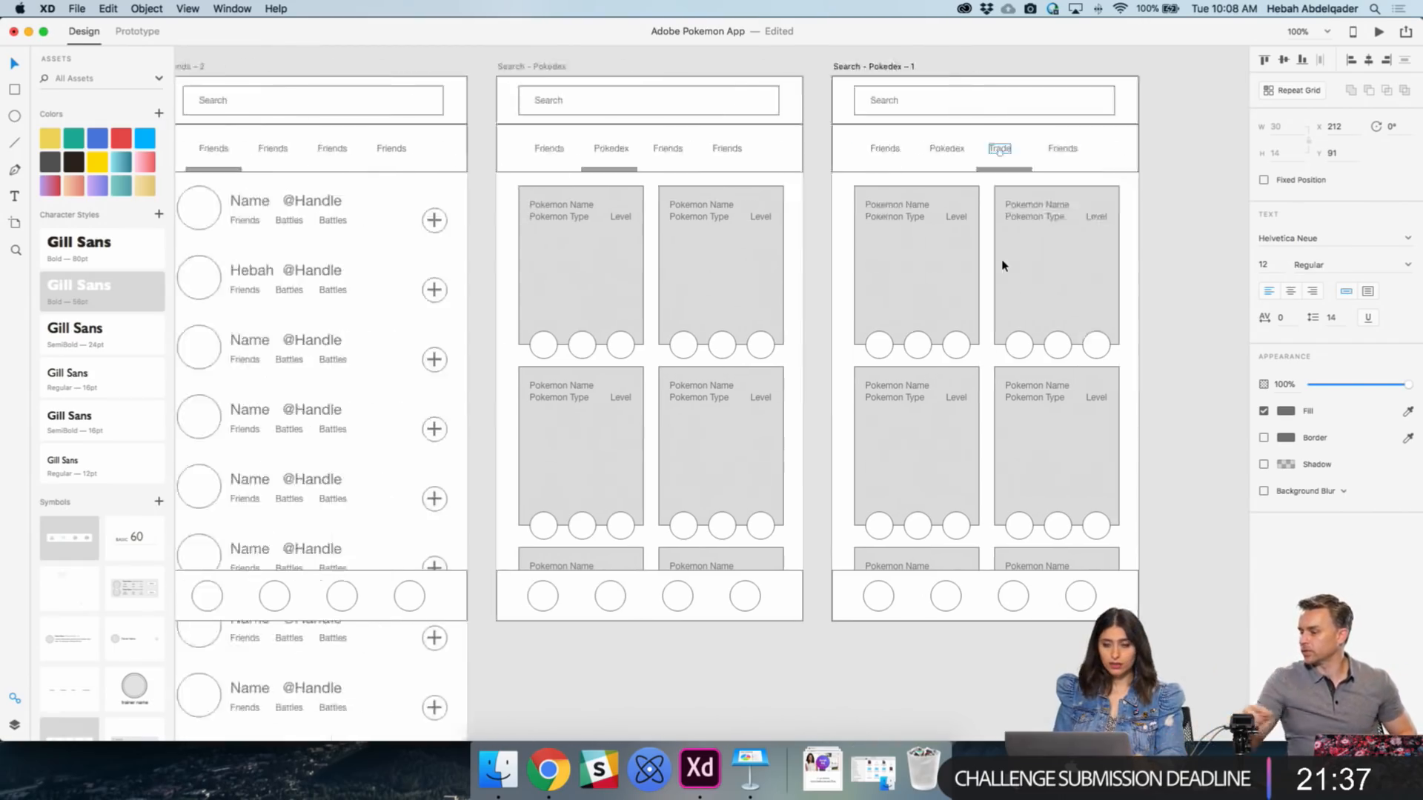
{"action": "left_click", "coordinate": [683, 192]}
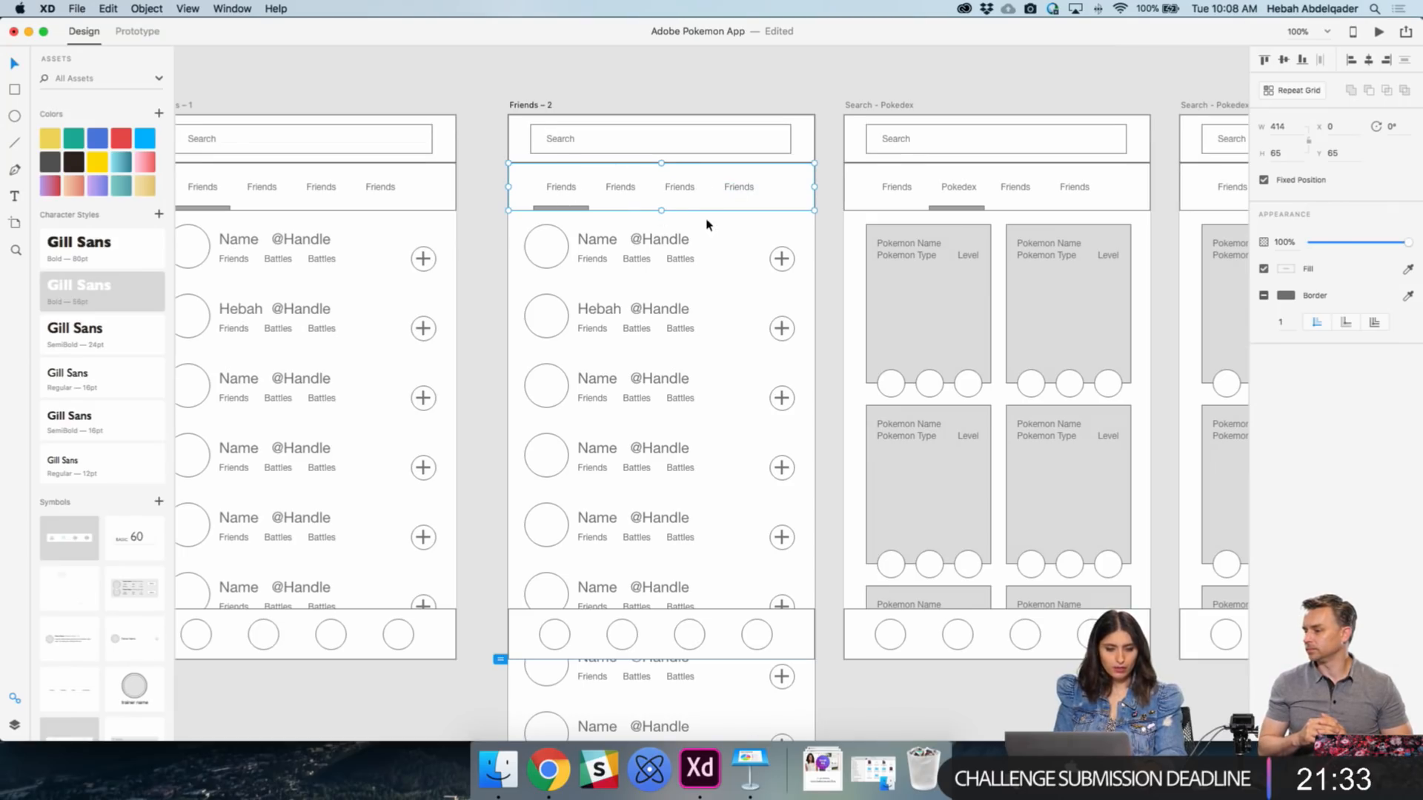
{"action": "scroll", "coordinate": [129, 642], "scroll_direction": "down", "scroll_amount": 2}
{"action": "left_click_drag", "start_coordinate": [74, 619], "coordinate": [284, 704]}
{"action": "scroll", "coordinate": [378, 702], "scroll_direction": "left", "scroll_amount": 5}
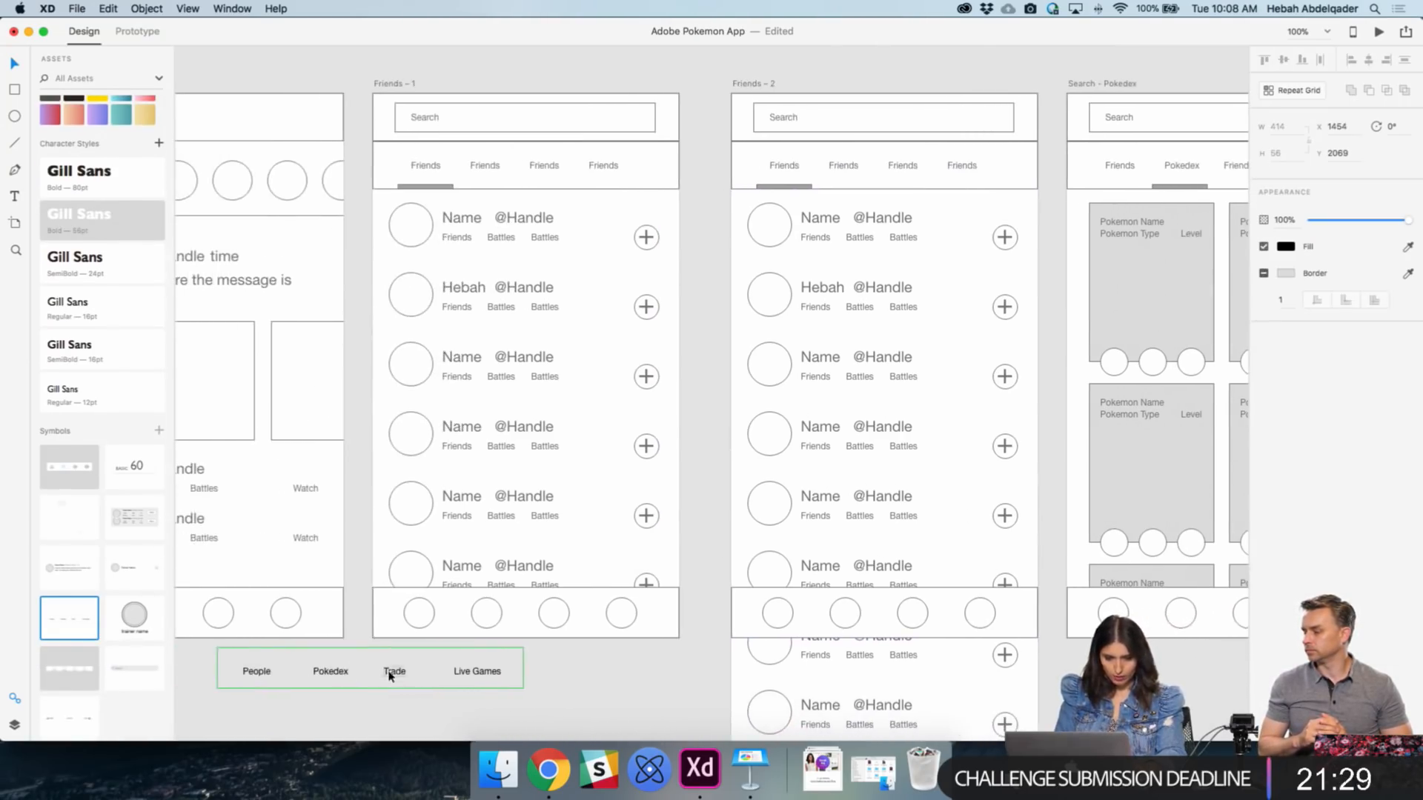
{"action": "left_click_drag", "start_coordinate": [390, 670], "coordinate": [537, 673]}
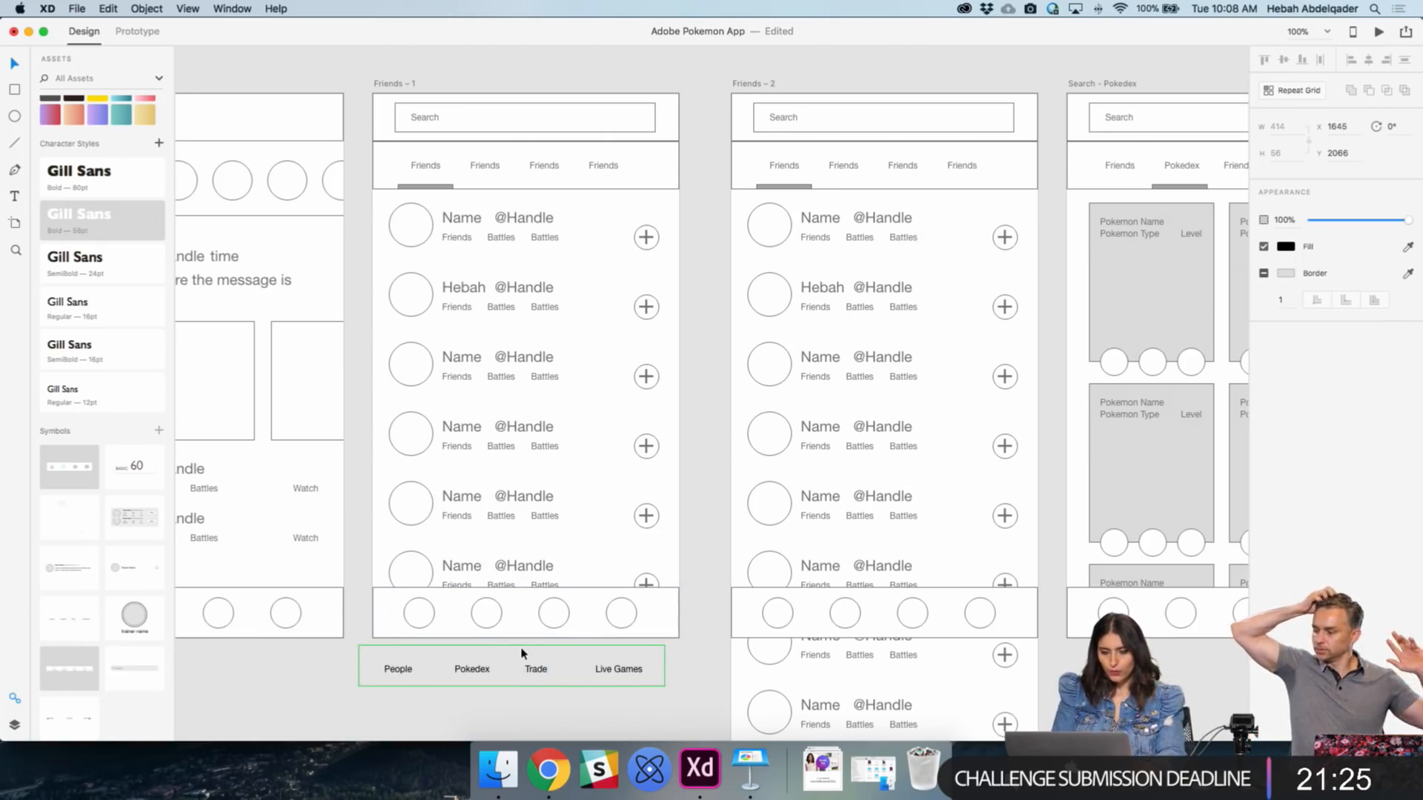
- Check the available commands for the tab bar symbol, both on the canvas and in the assets
{"action": "key", "text": "Escape"}
{"action": "right_click", "coordinate": [539, 676]}
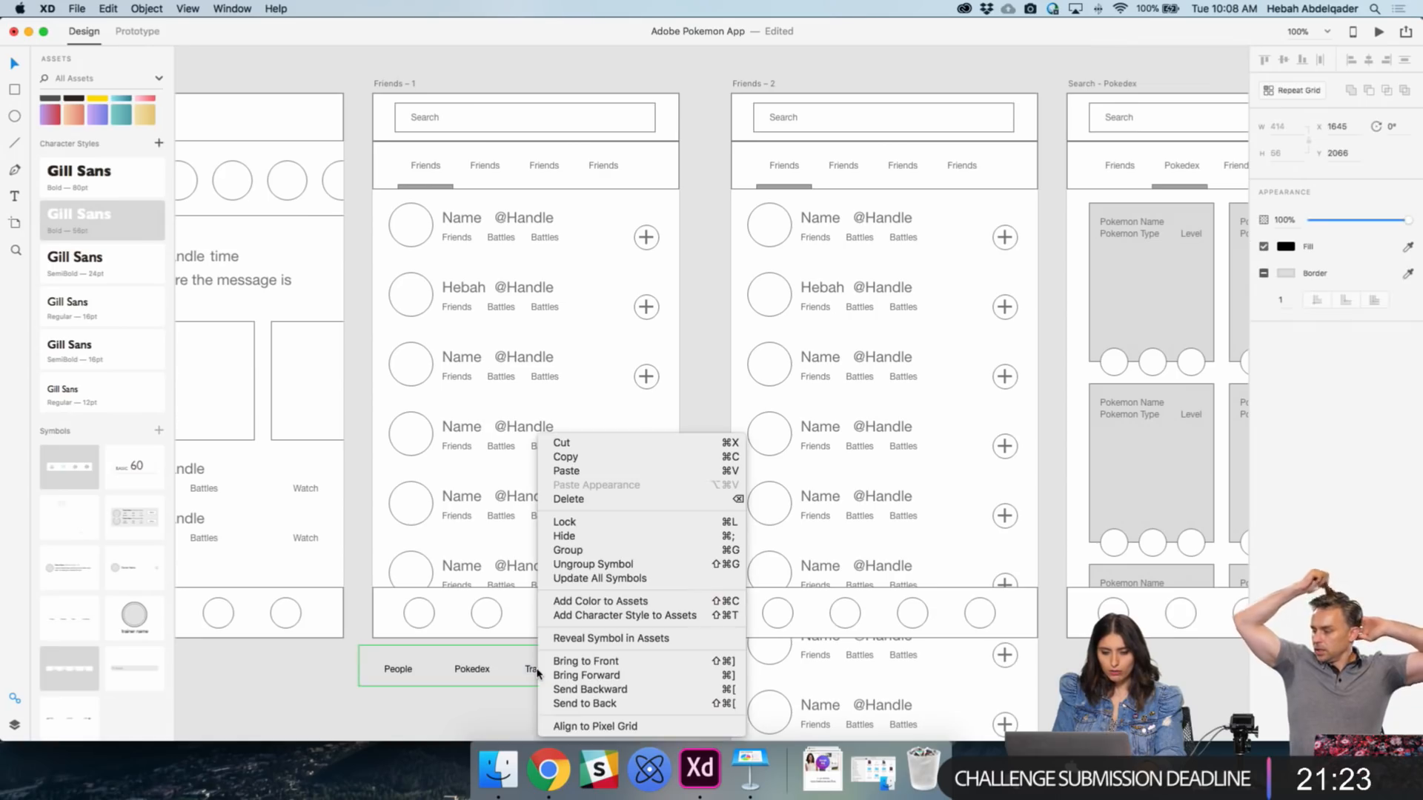
{"action": "right_click", "coordinate": [60, 602]}
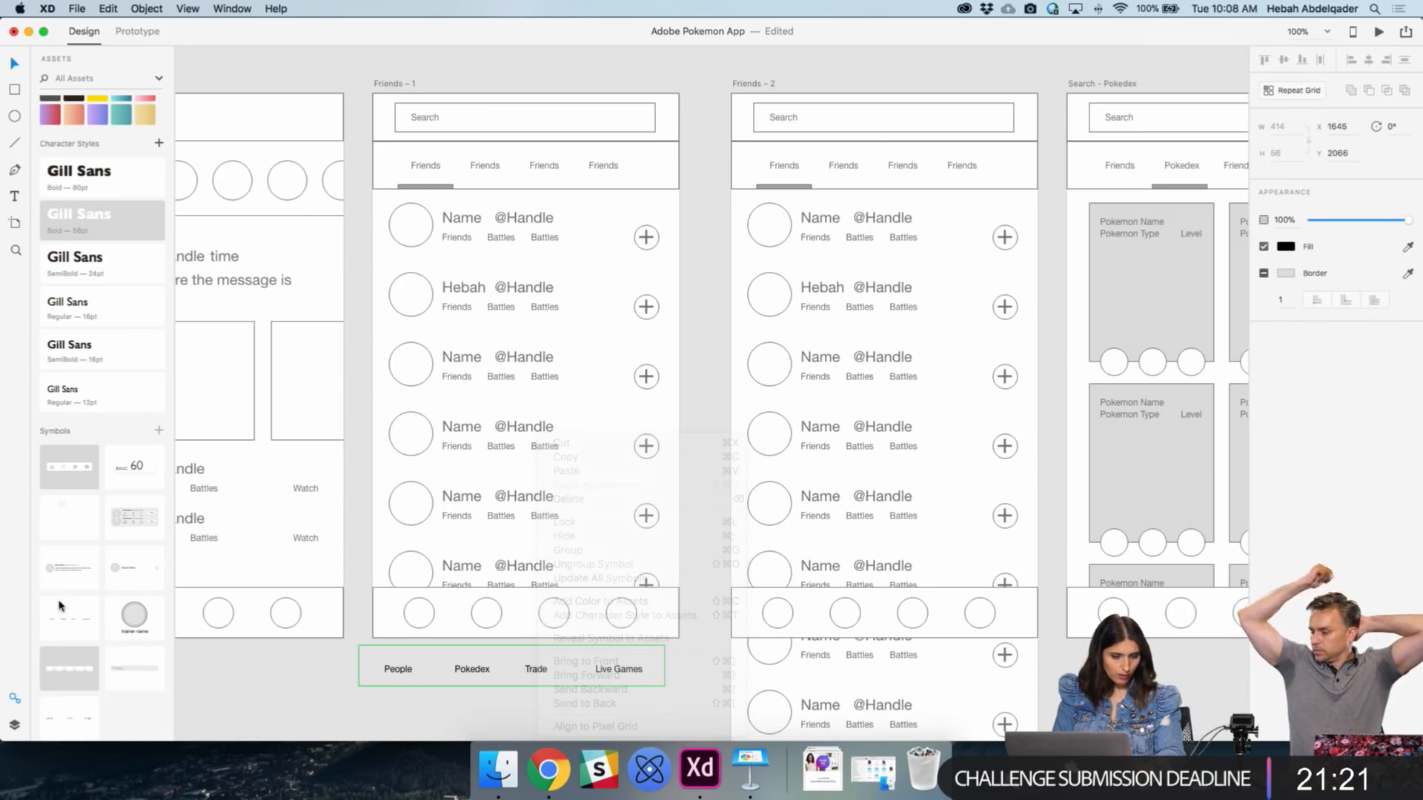
{"action": "left_click", "coordinate": [104, 622]}
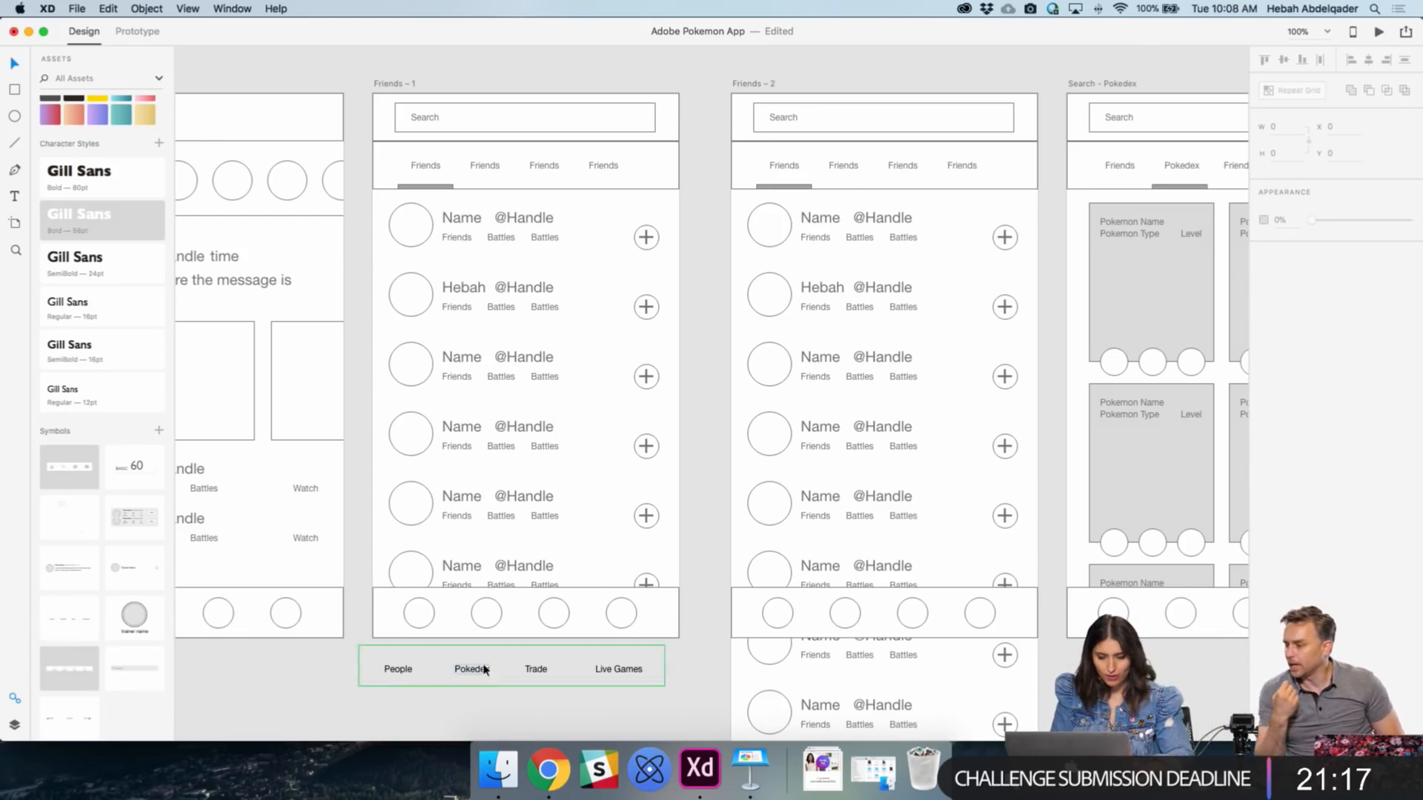
- Move the tab bar symbol onto the pasteboard just right of the Search - Pokedex – 1 artboard, level with its tabs
{"action": "left_click_drag", "start_coordinate": [472, 670], "coordinate": [875, 305]}
{"action": "scroll", "coordinate": [876, 307], "scroll_direction": "right", "scroll_amount": 5}
{"action": "scroll", "coordinate": [877, 306], "scroll_direction": "right", "scroll_amount": 10}
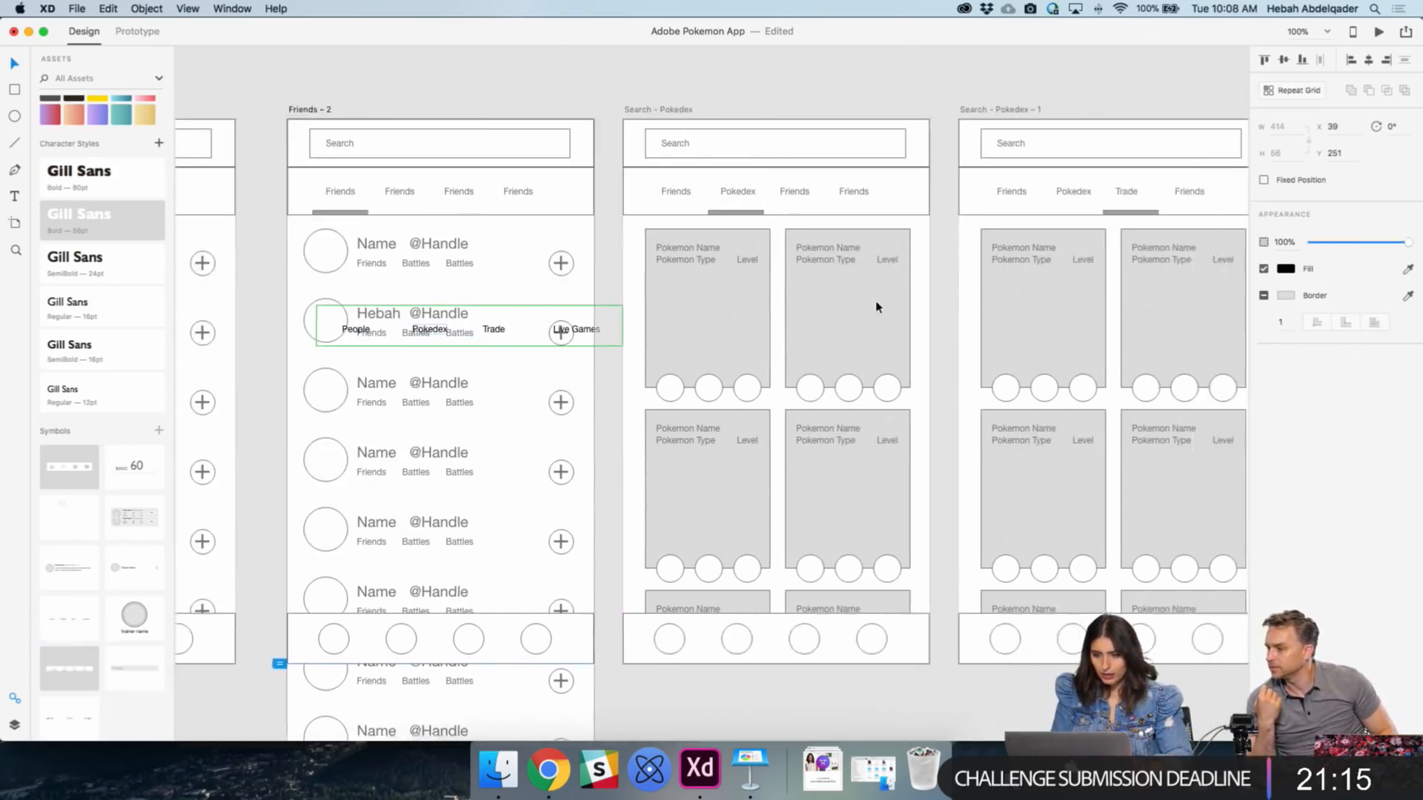
{"action": "left_click_drag", "start_coordinate": [348, 341], "coordinate": [1226, 216]}
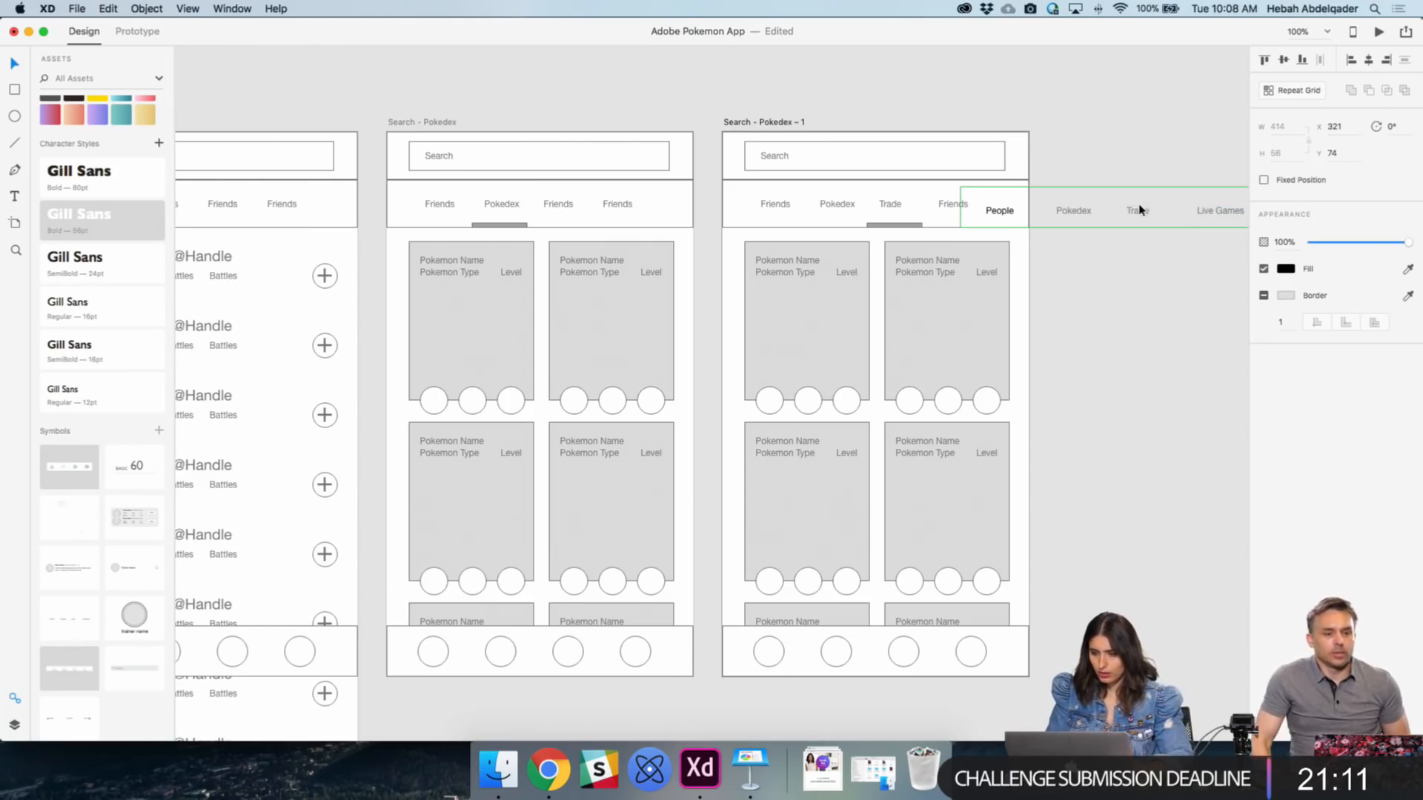
{"action": "left_click_drag", "start_coordinate": [1132, 213], "coordinate": [1223, 207]}
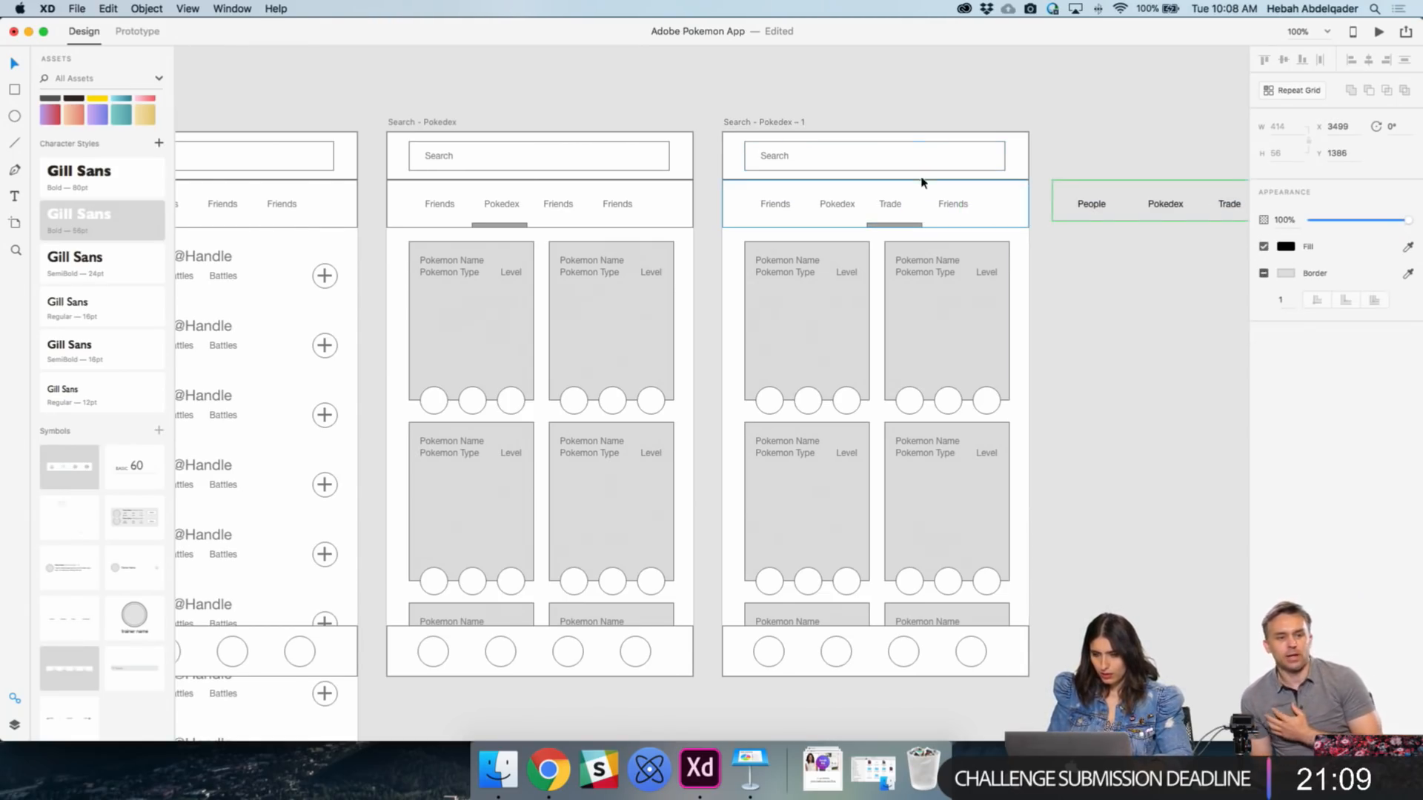
- Delete the old tab labels, their background and the indicator from the Search - Pokedex – 1 artboard
{"action": "left_click", "coordinate": [946, 214]}
{"action": "scroll", "coordinate": [956, 219], "scroll_direction": "left", "scroll_amount": 1}
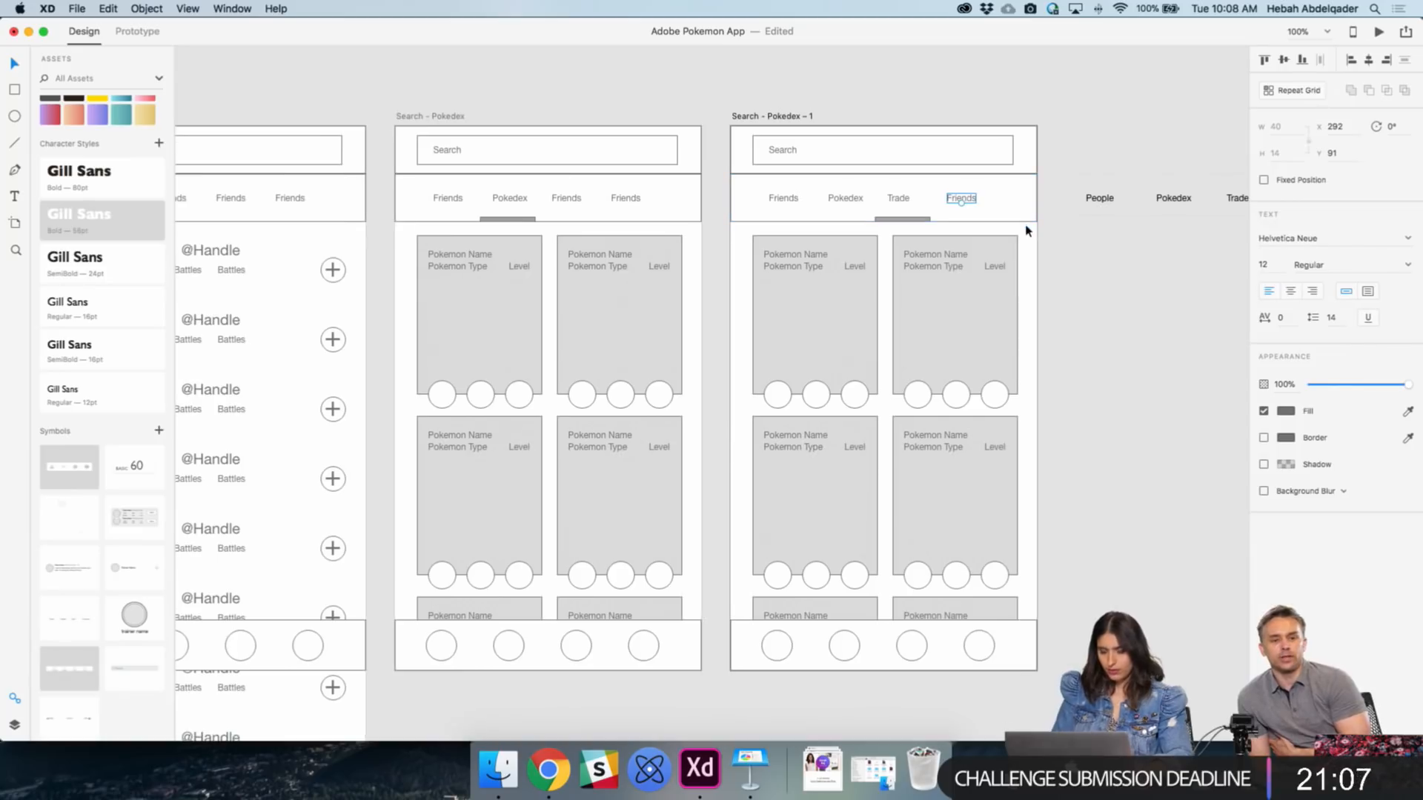
{"action": "left_click_drag", "start_coordinate": [1071, 228], "coordinate": [728, 176]}
{"action": "key", "text": "Delete"}
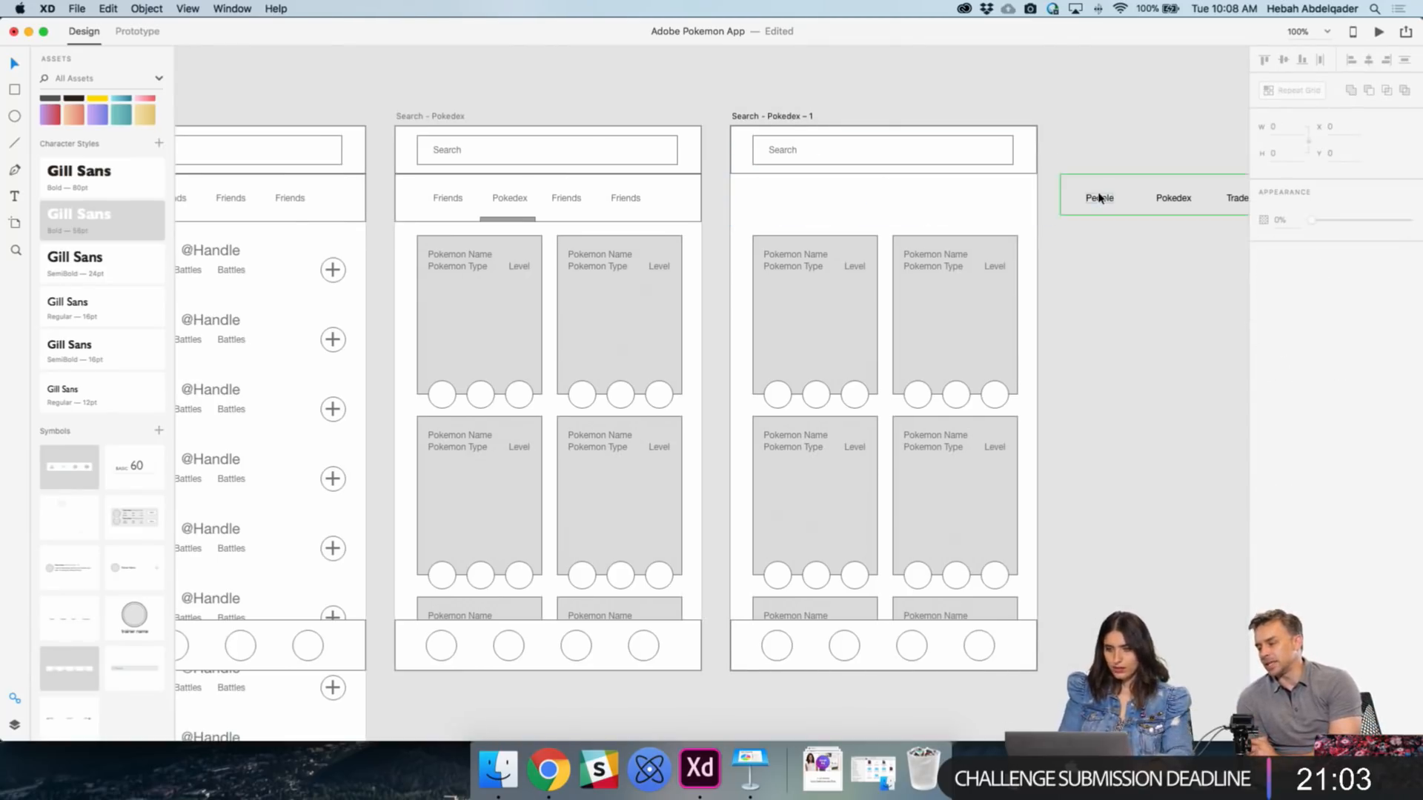
- Place the tab bar symbol under the search bar on Search - Pokedex – 1, horizontally centered at X 0, Y 66
{"action": "left_click_drag", "start_coordinate": [1100, 202], "coordinate": [777, 201]}
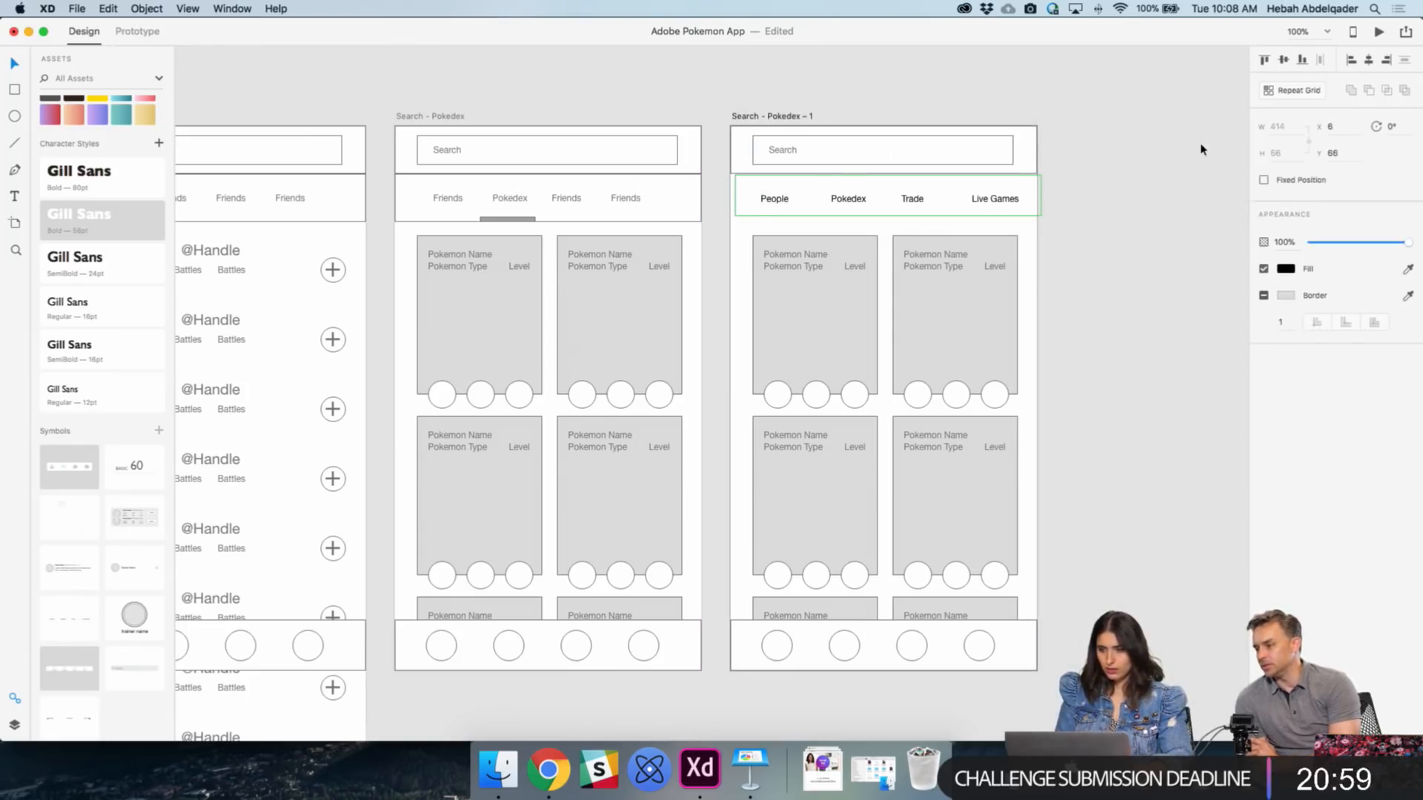
{"action": "left_click", "coordinate": [1284, 61]}
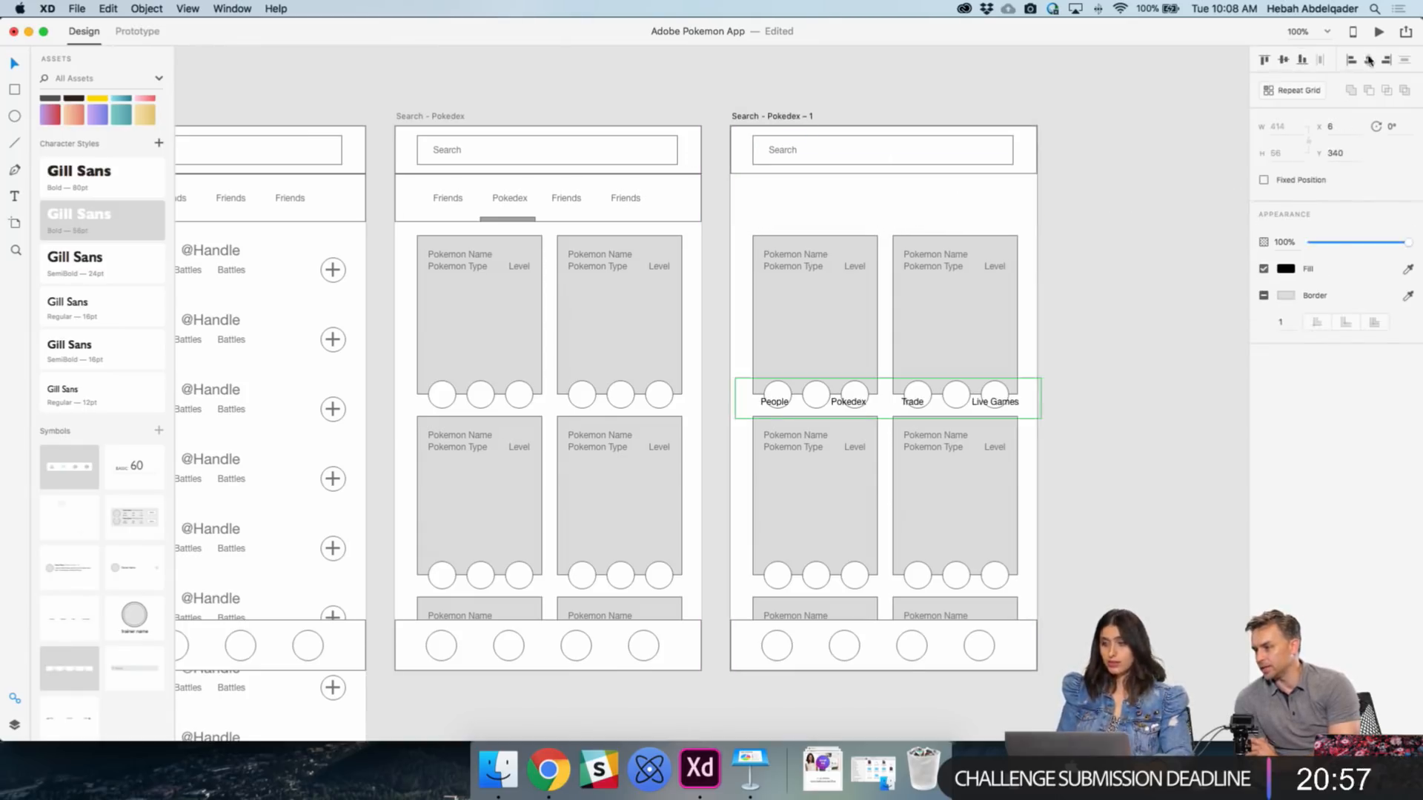
{"action": "key", "text": "super+z"}
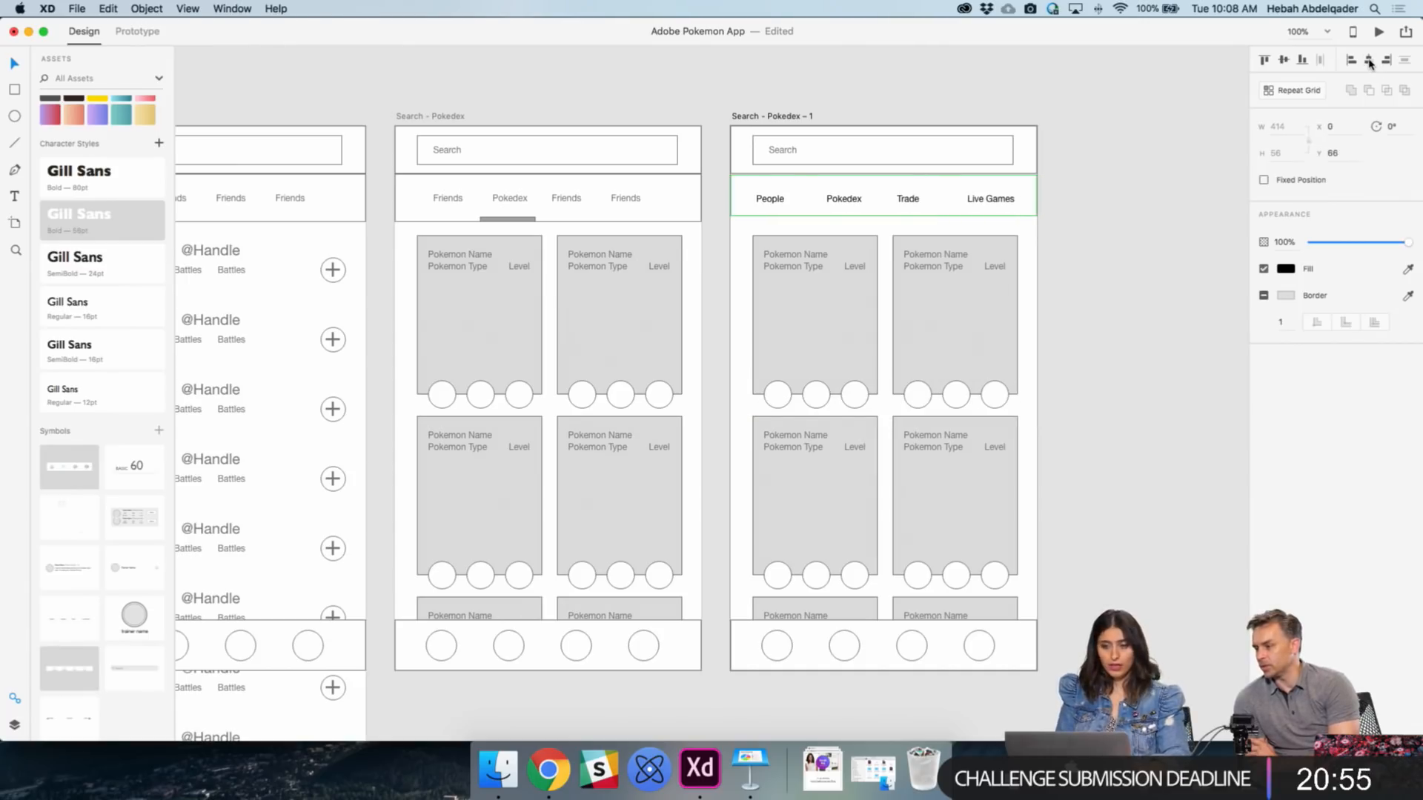
{"action": "left_click", "coordinate": [1156, 141]}
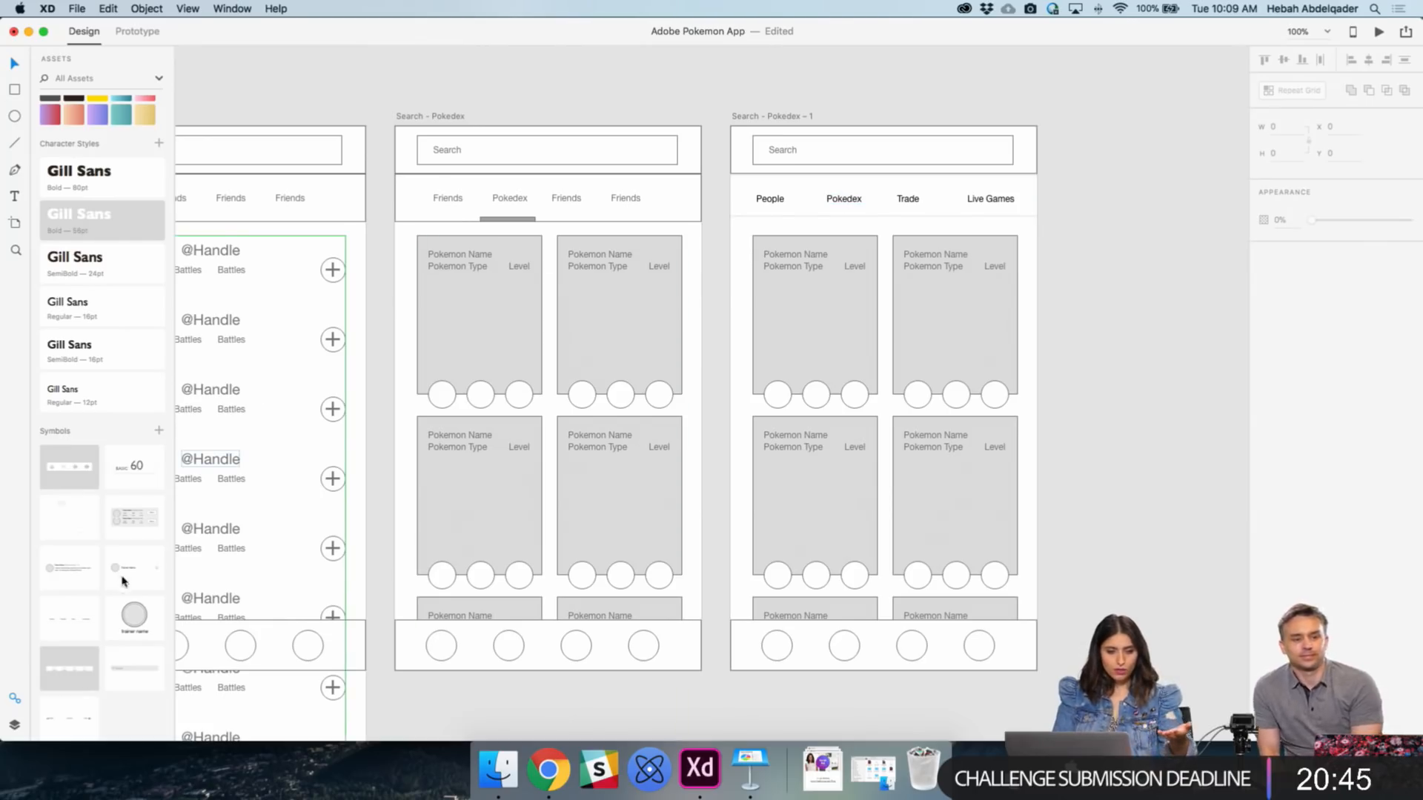
- Highlight the tab bar symbol's instance on the canvas, reveal the symbol in the assets, and reopen the instance's commands
{"action": "right_click", "coordinate": [72, 606]}
{"action": "left_click", "coordinate": [94, 631]}
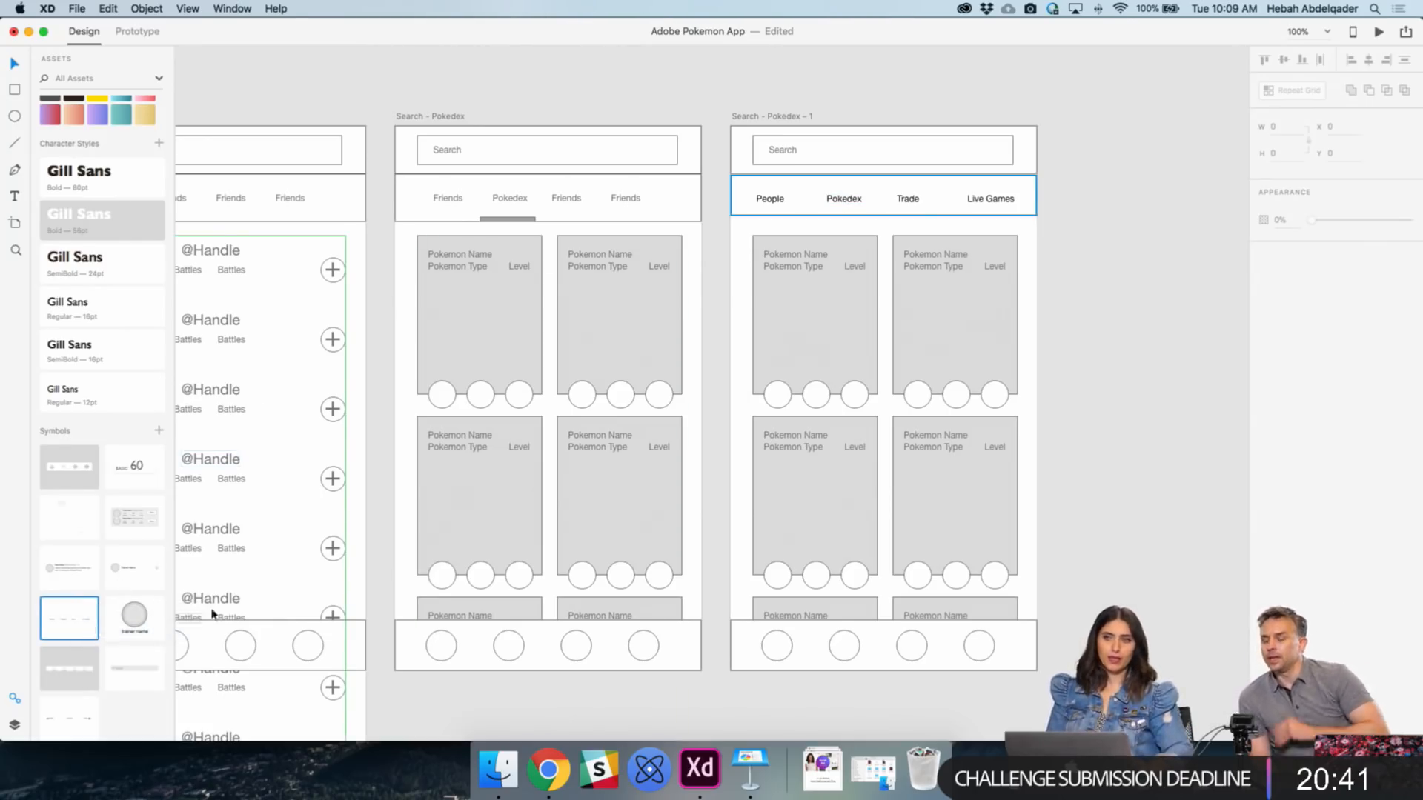
{"action": "right_click", "coordinate": [838, 202]}
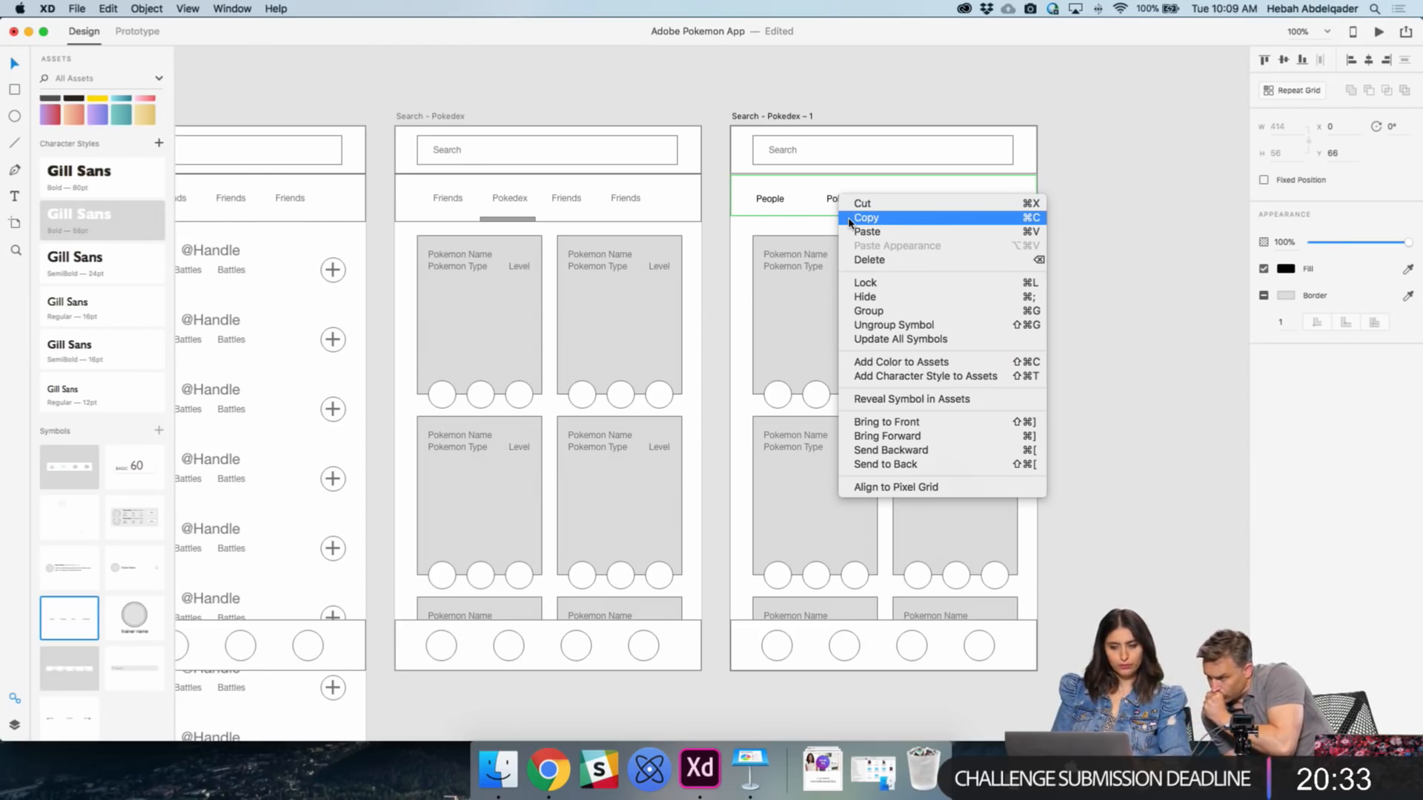
{"action": "left_click", "coordinate": [877, 398]}
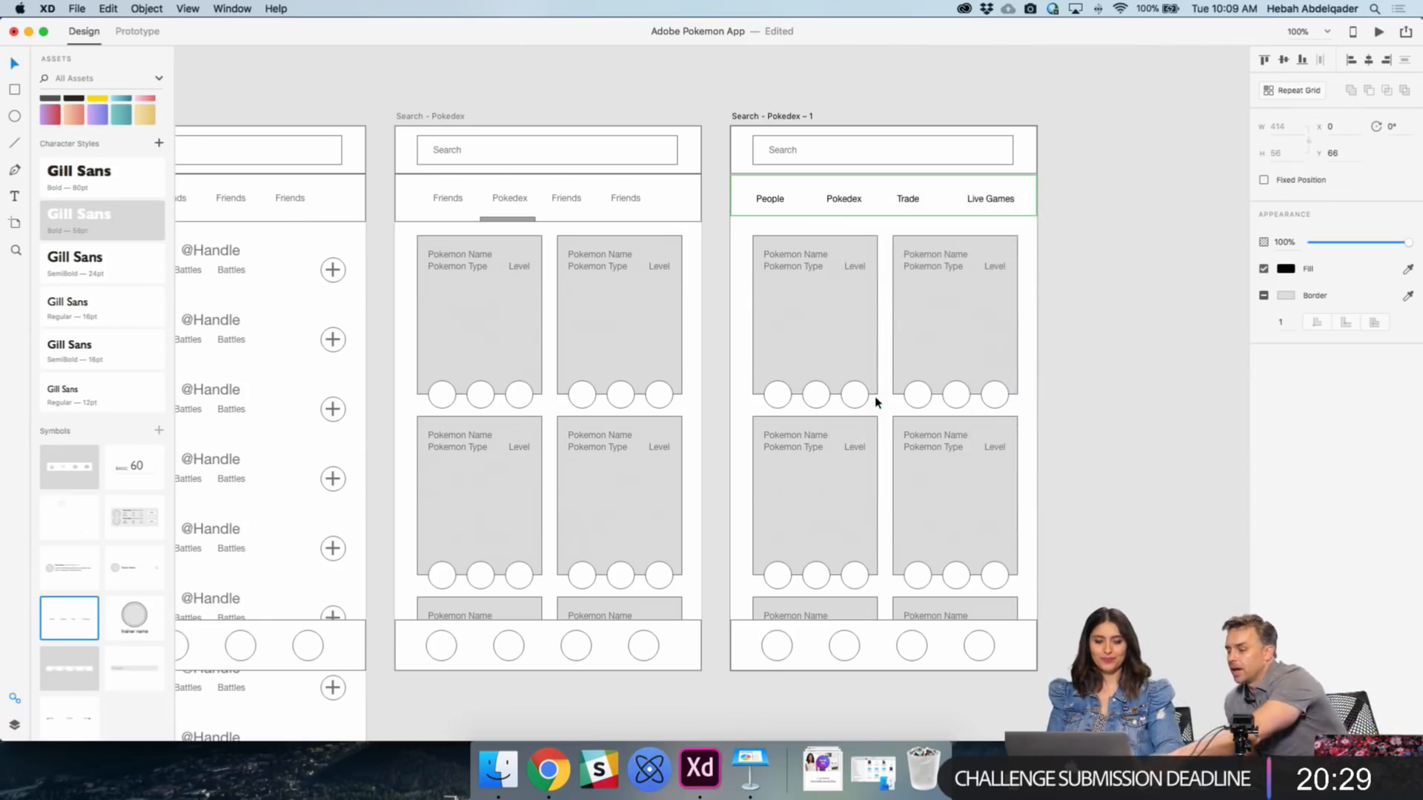
{"action": "left_click", "coordinate": [1143, 400]}
{"action": "right_click", "coordinate": [901, 198]}
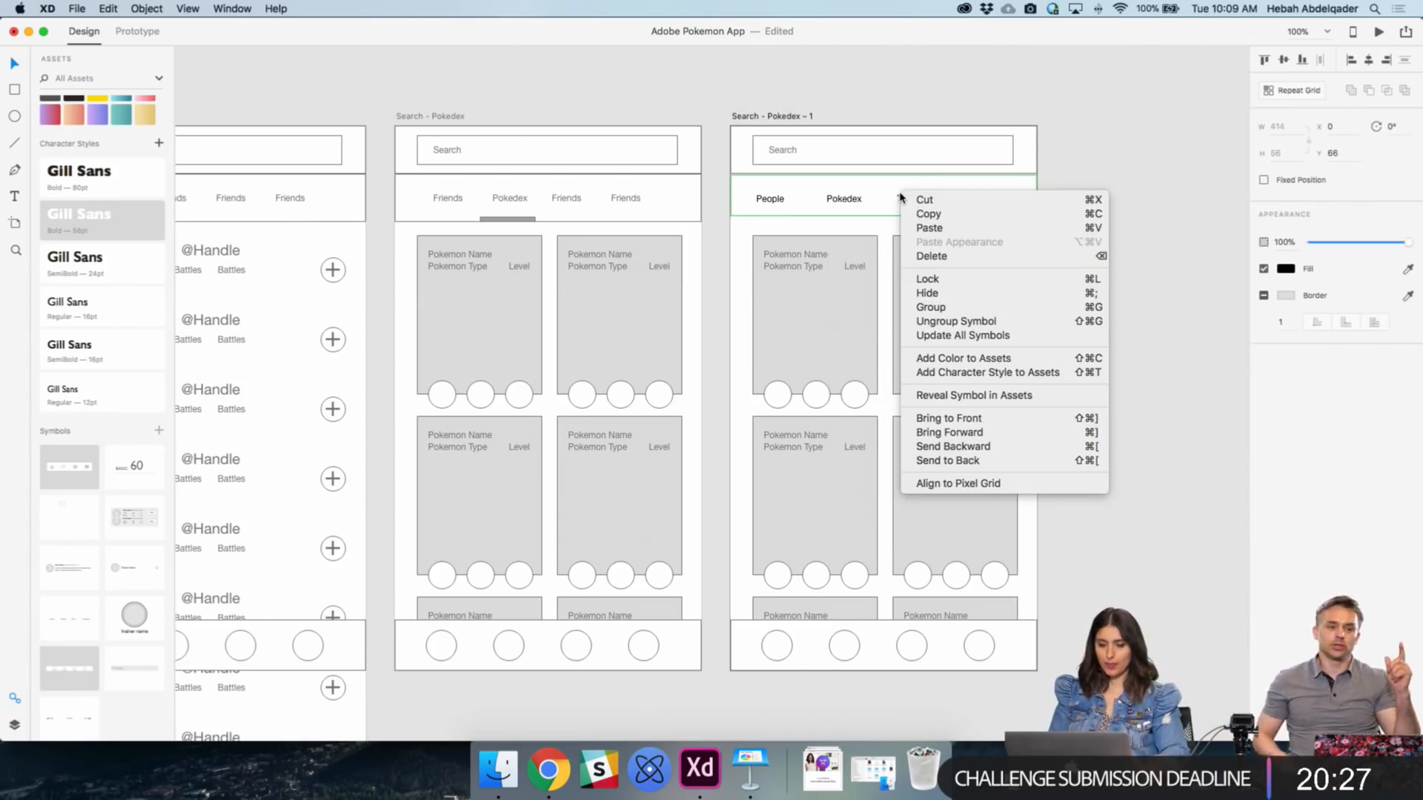
- Reveal the tab bar's symbol in the assets
{"action": "left_click", "coordinate": [949, 399]}
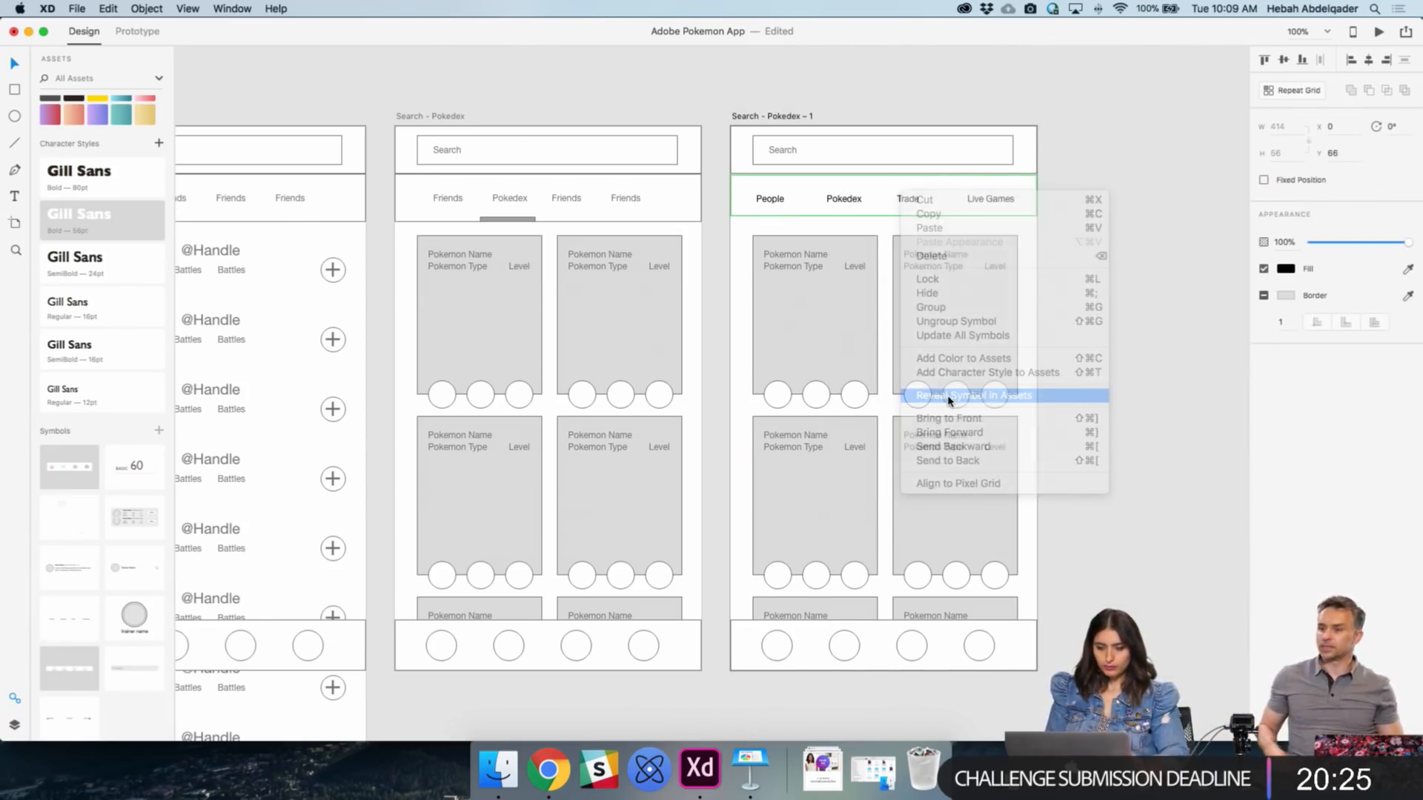
{"action": "left_click", "coordinate": [1112, 429]}
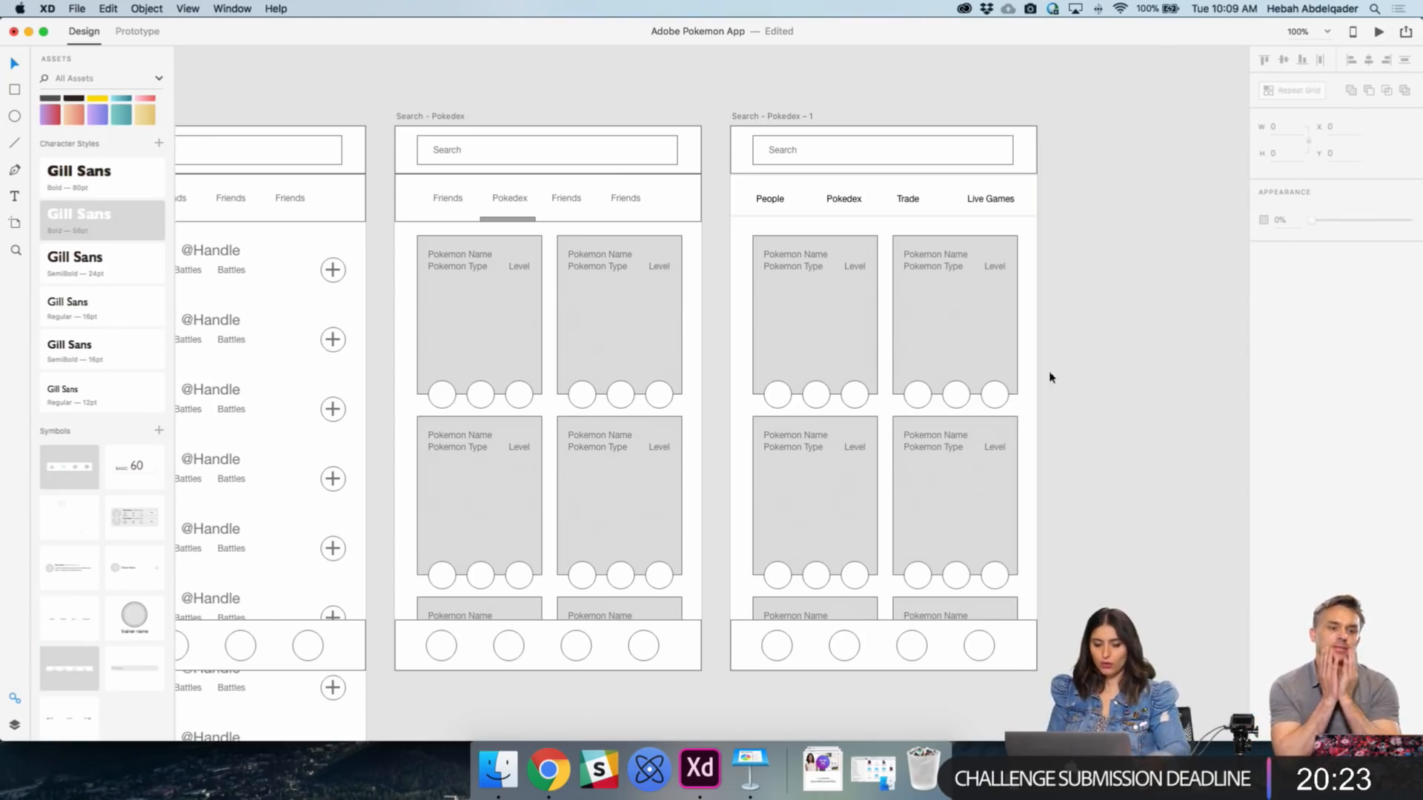
- Draw a thin rectangle about 55 by 7 beneath the Trade tab on the Search – Pokedex – 1 artboard
{"action": "left_click", "coordinate": [843, 200]}
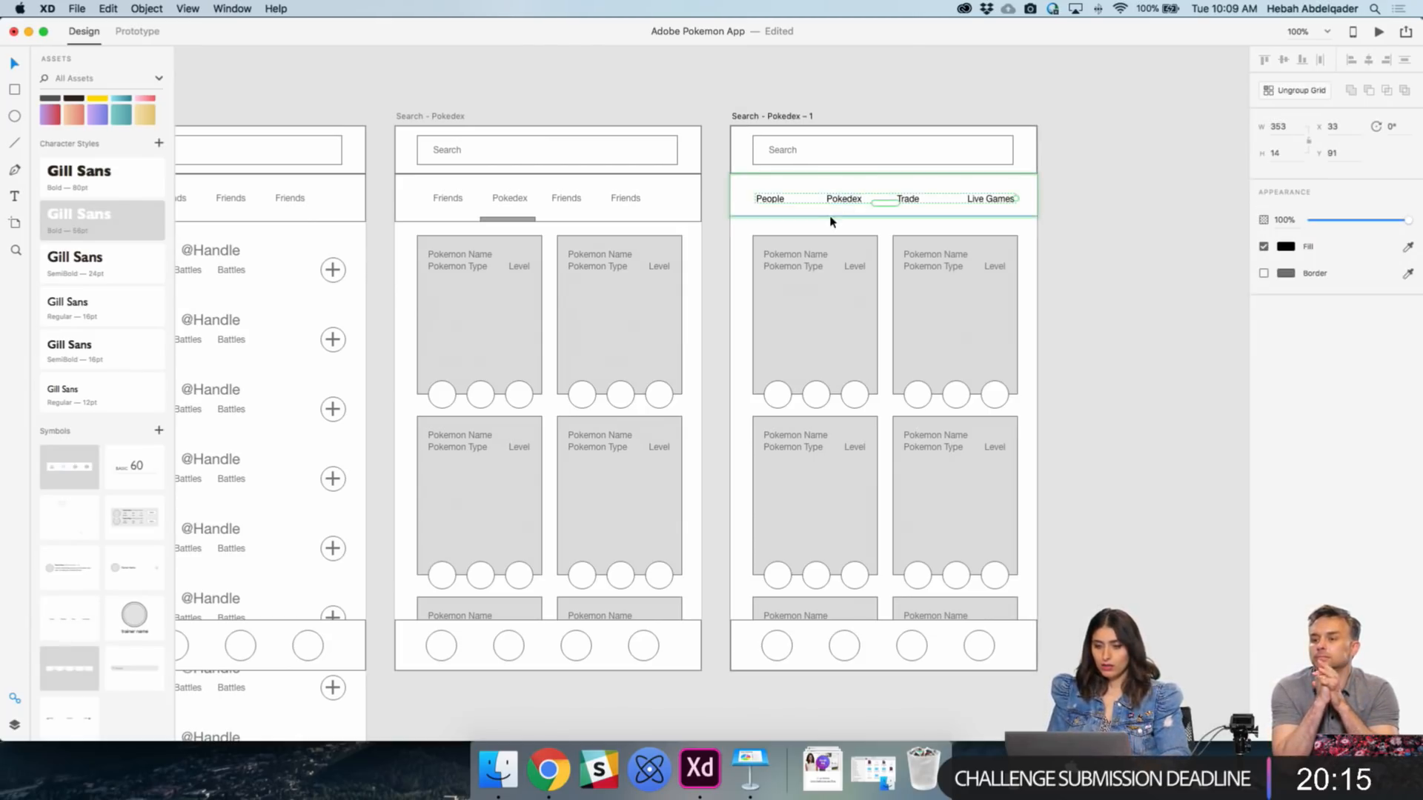
{"action": "left_click", "coordinate": [847, 219]}
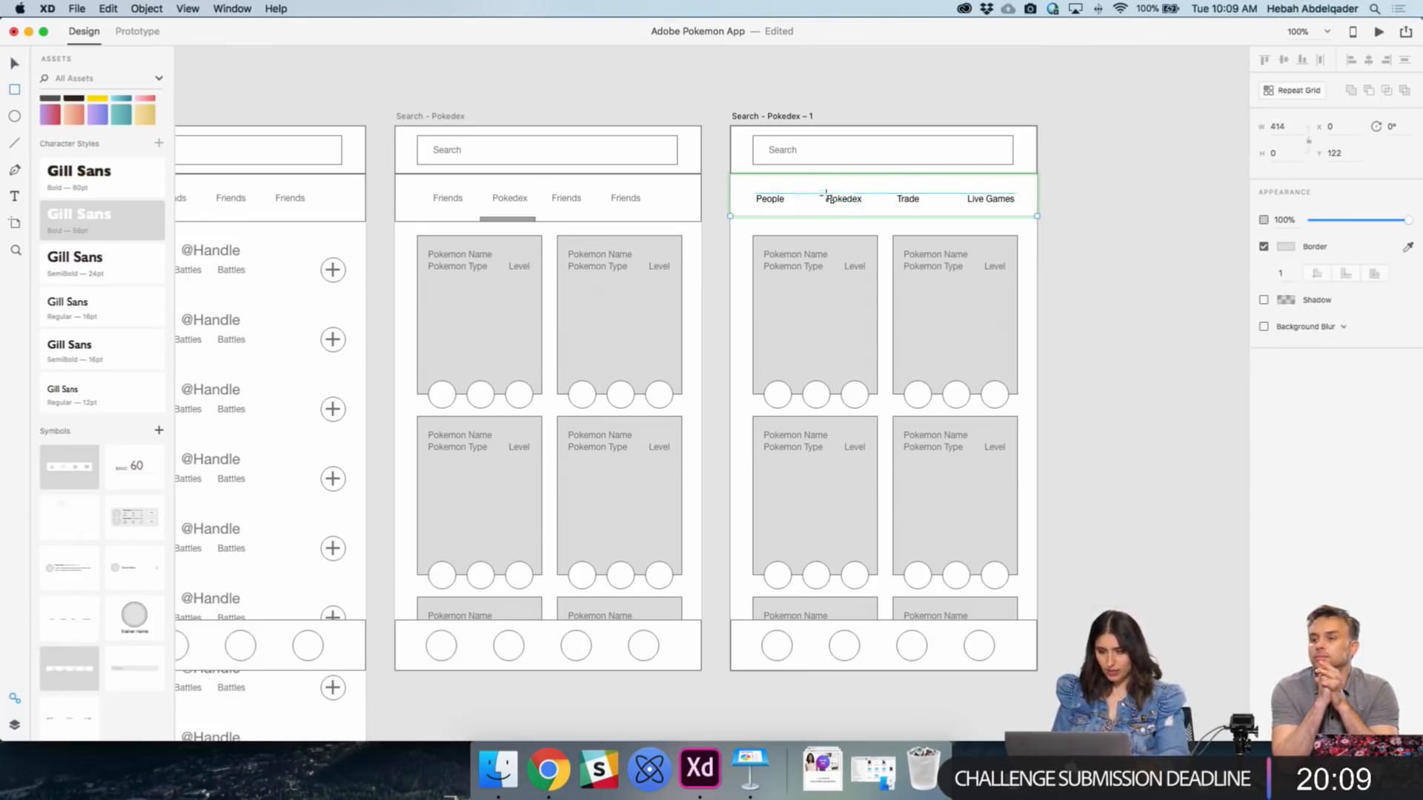
{"action": "key", "text": "r"}
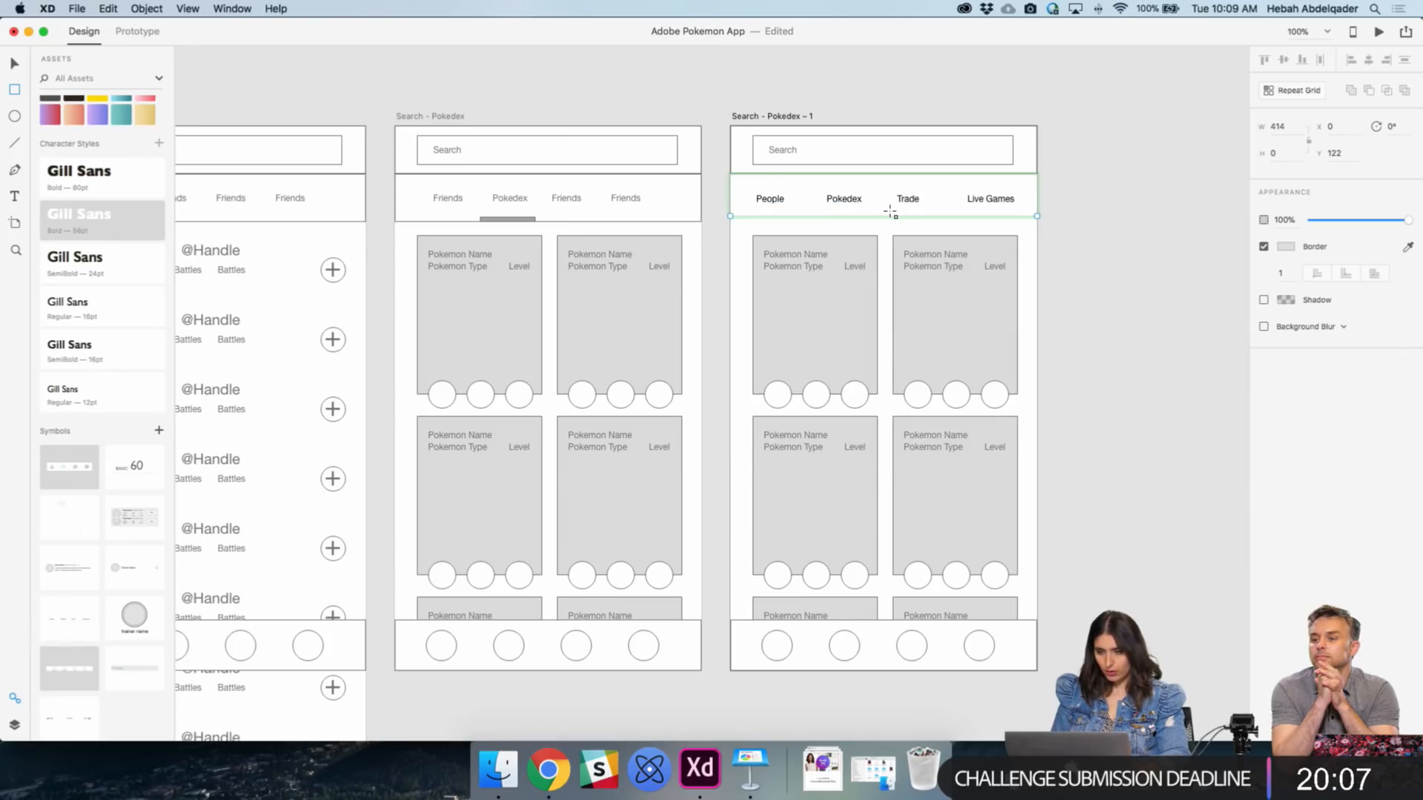
{"action": "left_click_drag", "start_coordinate": [890, 212], "coordinate": [931, 216]}
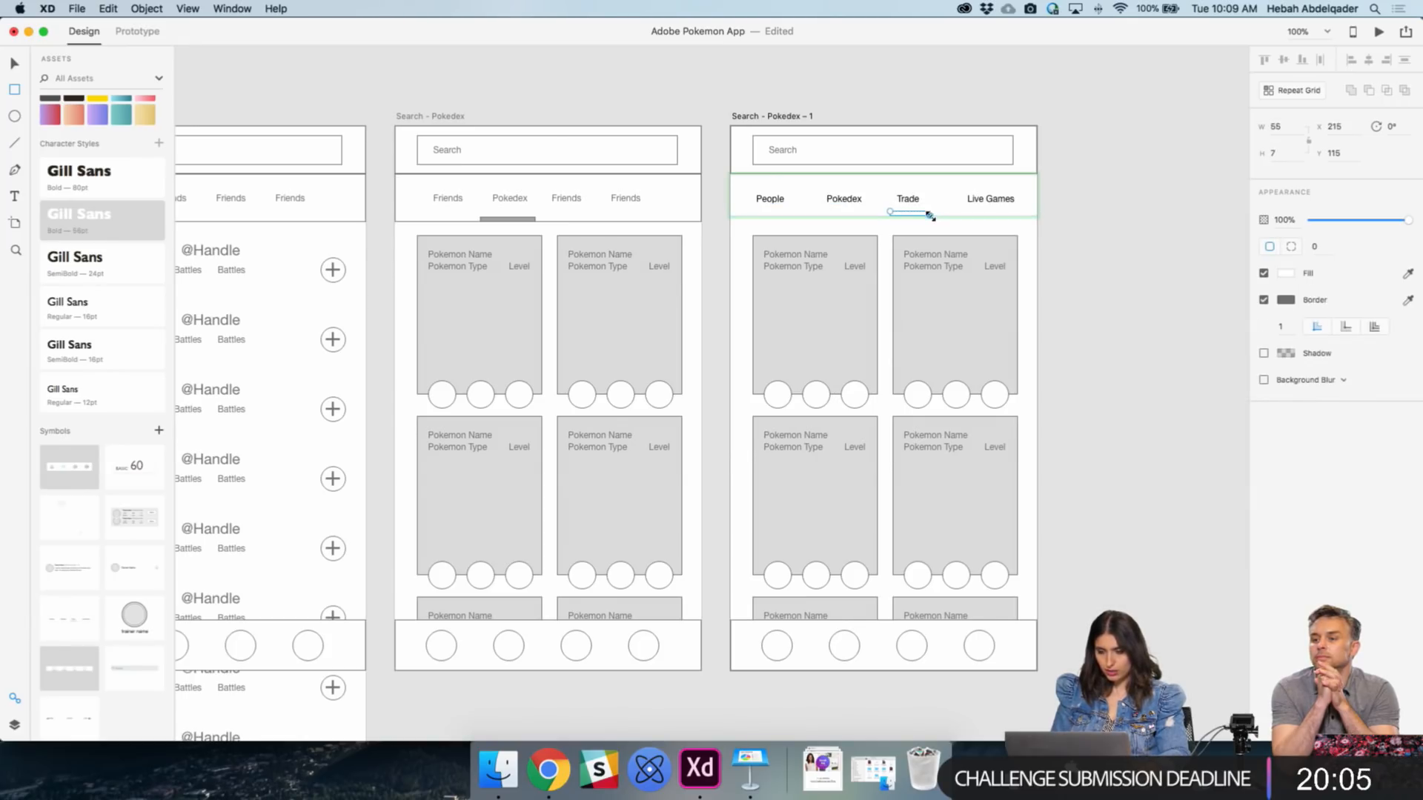
- Fill the rectangle beneath Trade with grey #7E7E7E and turn off its border
{"action": "left_click", "coordinate": [1287, 301]}
{"action": "left_click_drag", "start_coordinate": [1112, 275], "coordinate": [1104, 241]}
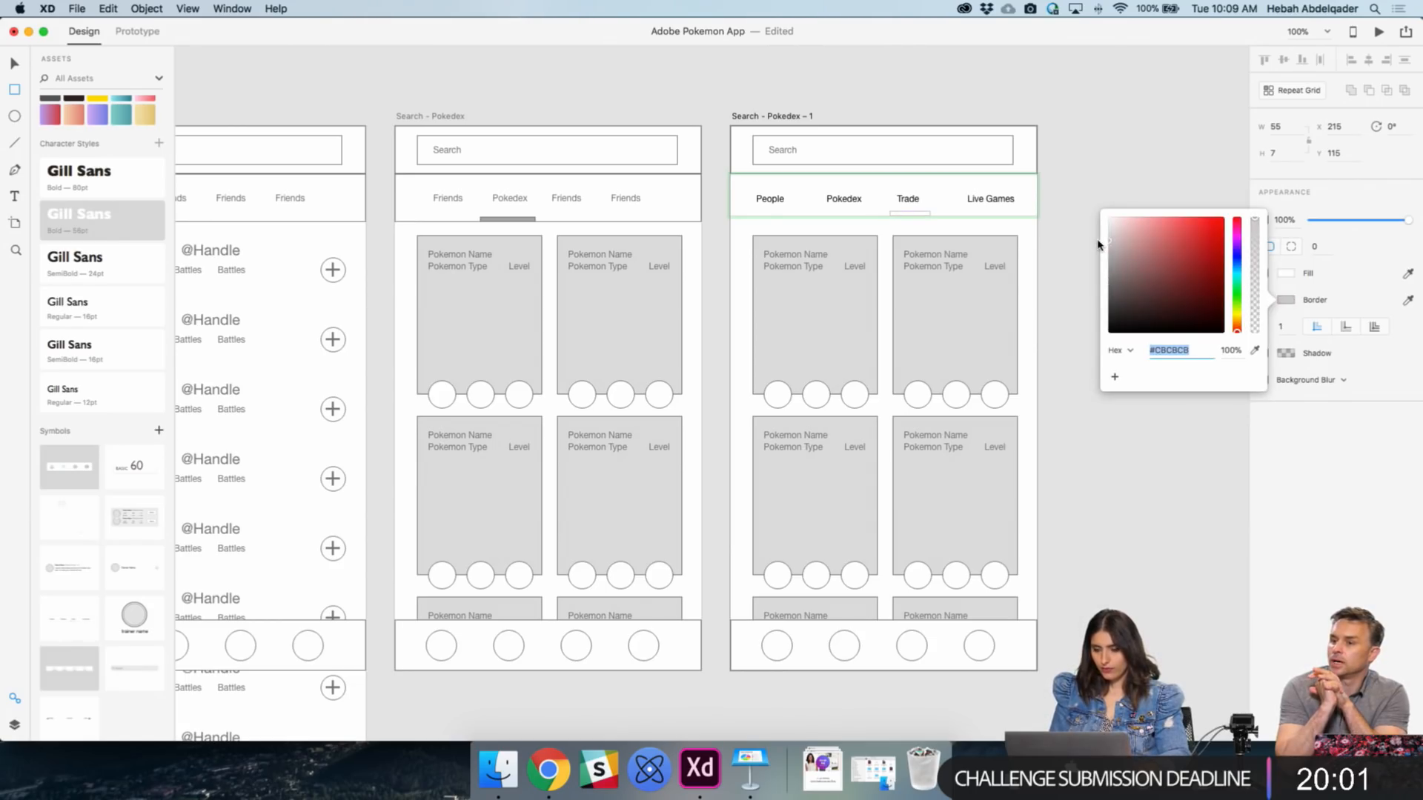
{"action": "left_click", "coordinate": [1287, 273]}
{"action": "left_click", "coordinate": [1286, 274]}
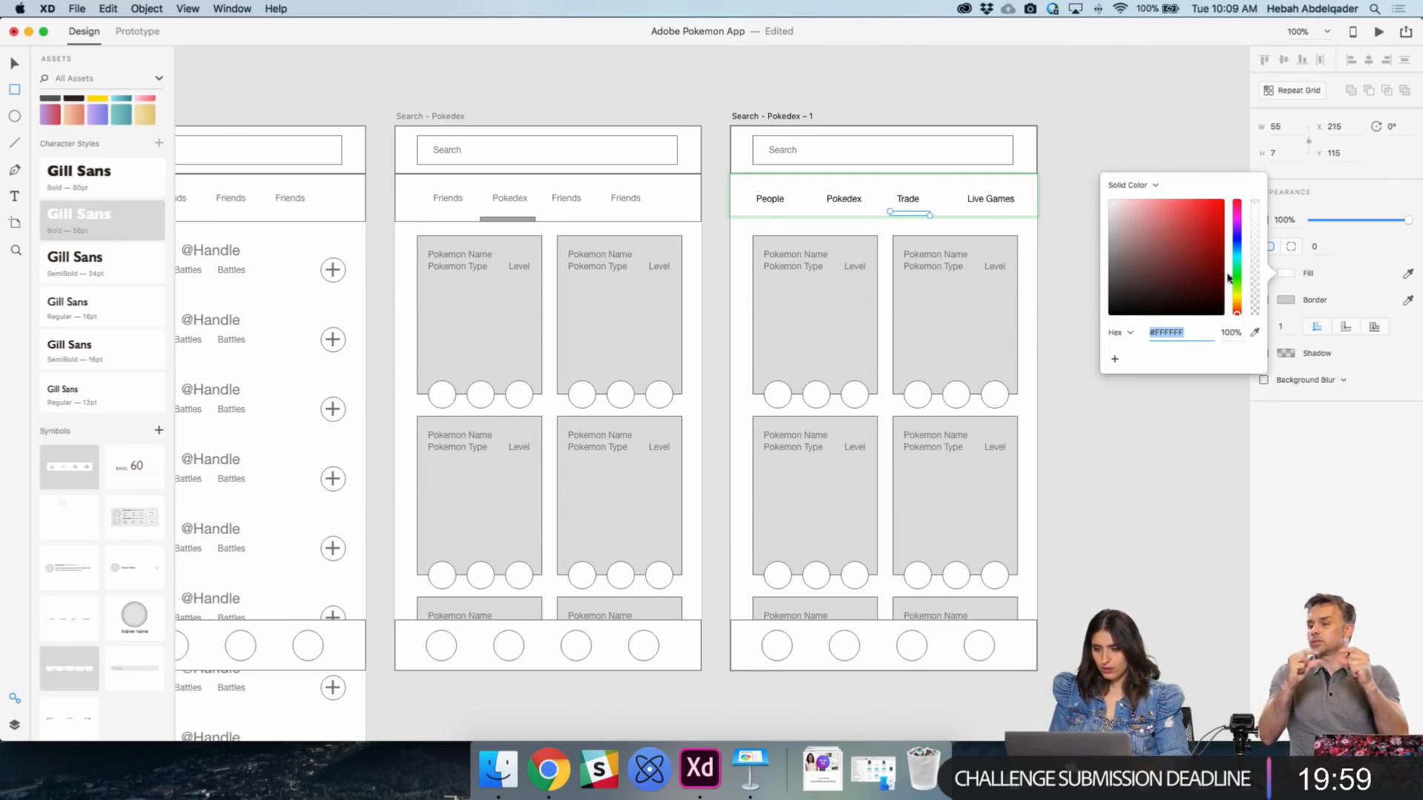
{"action": "left_click", "coordinate": [1135, 267]}
{"action": "left_click_drag", "start_coordinate": [1132, 270], "coordinate": [1097, 259]}
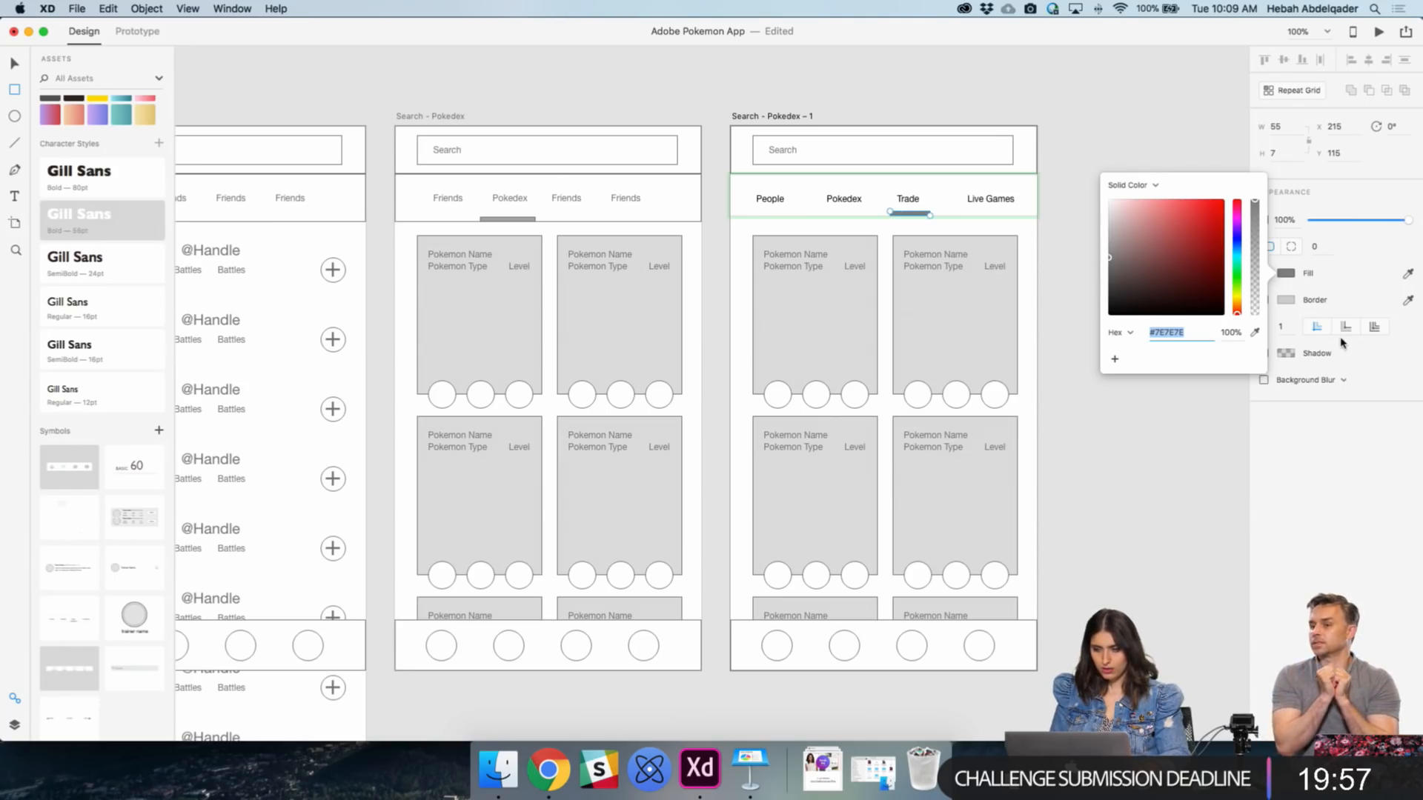
{"action": "left_click", "coordinate": [1303, 295]}
{"action": "left_click", "coordinate": [1263, 300]}
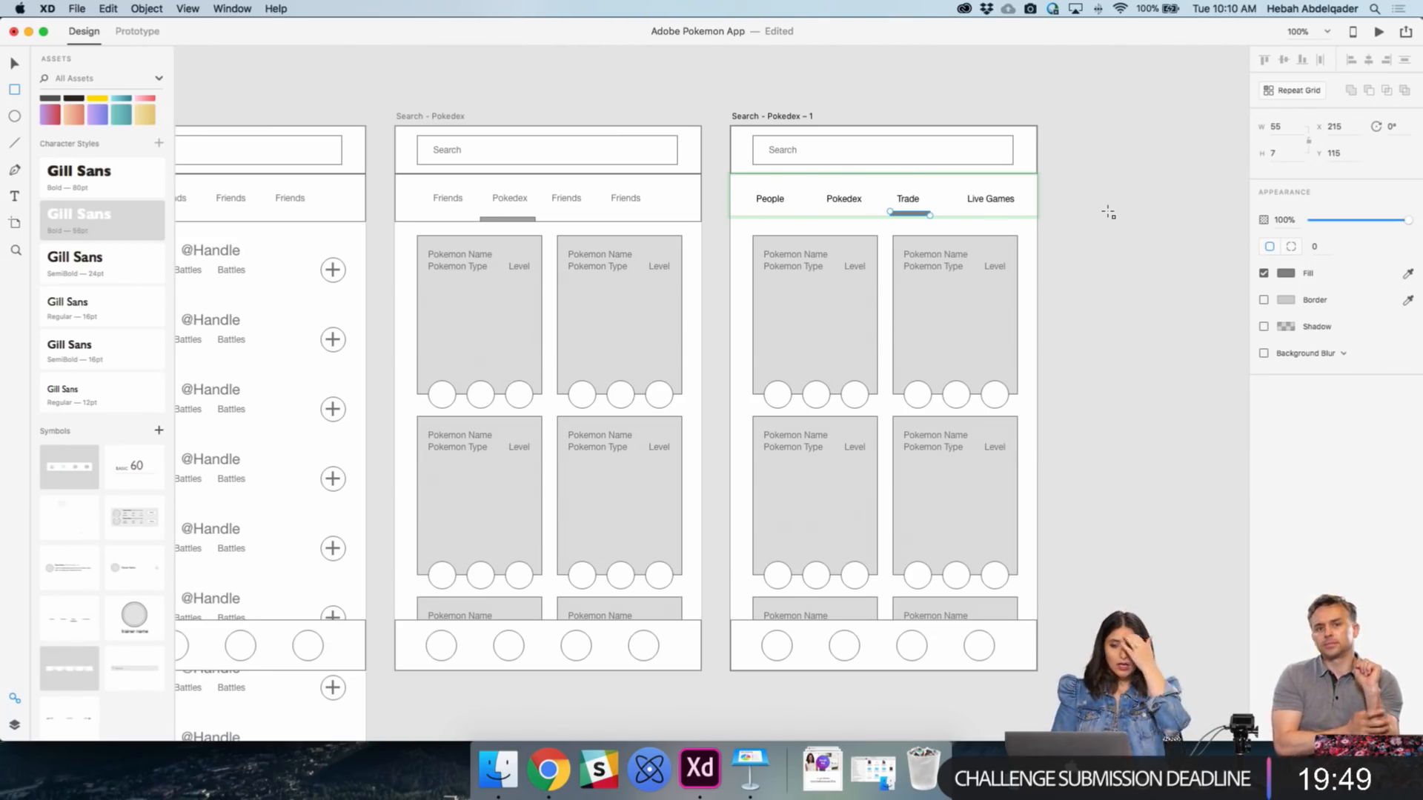
{"action": "scroll", "coordinate": [1108, 212], "scroll_direction": "down", "scroll_amount": 2}
{"action": "scroll", "coordinate": [1108, 212], "scroll_direction": "left", "scroll_amount": 1}
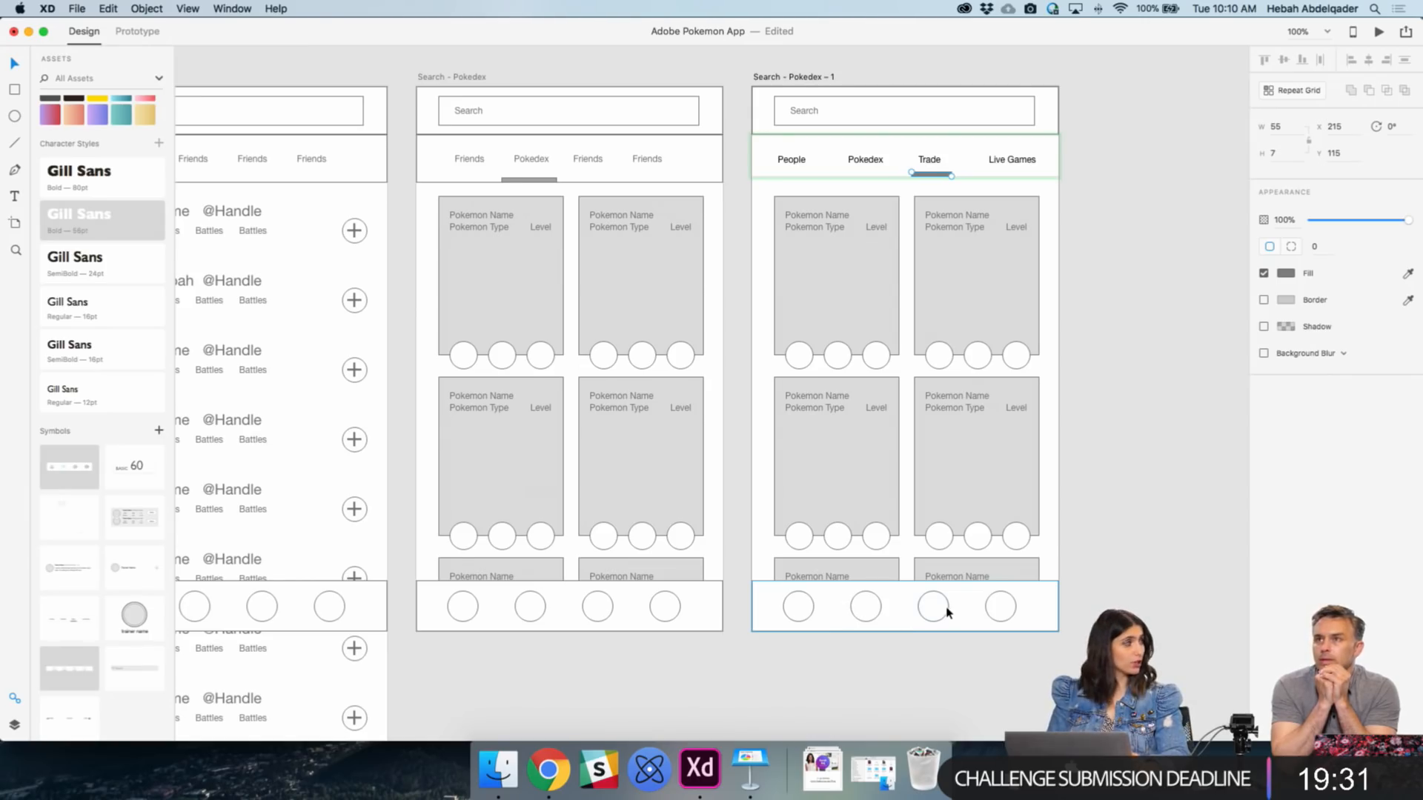
{"action": "left_click", "coordinate": [1088, 420]}
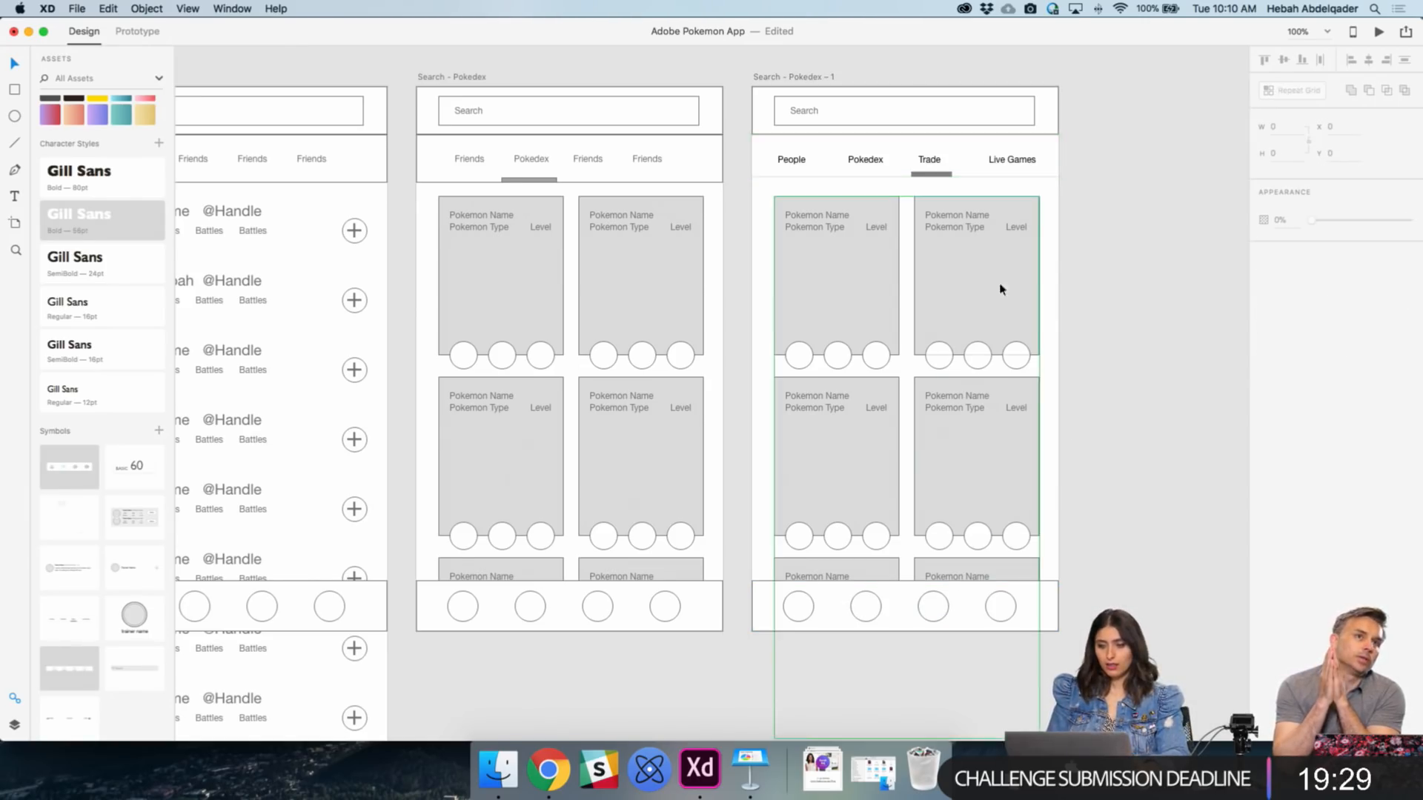
- Take the grey Trade underline out of the tab bar symbol so it sits on the artboard as a separate object
{"action": "left_click", "coordinate": [941, 180]}
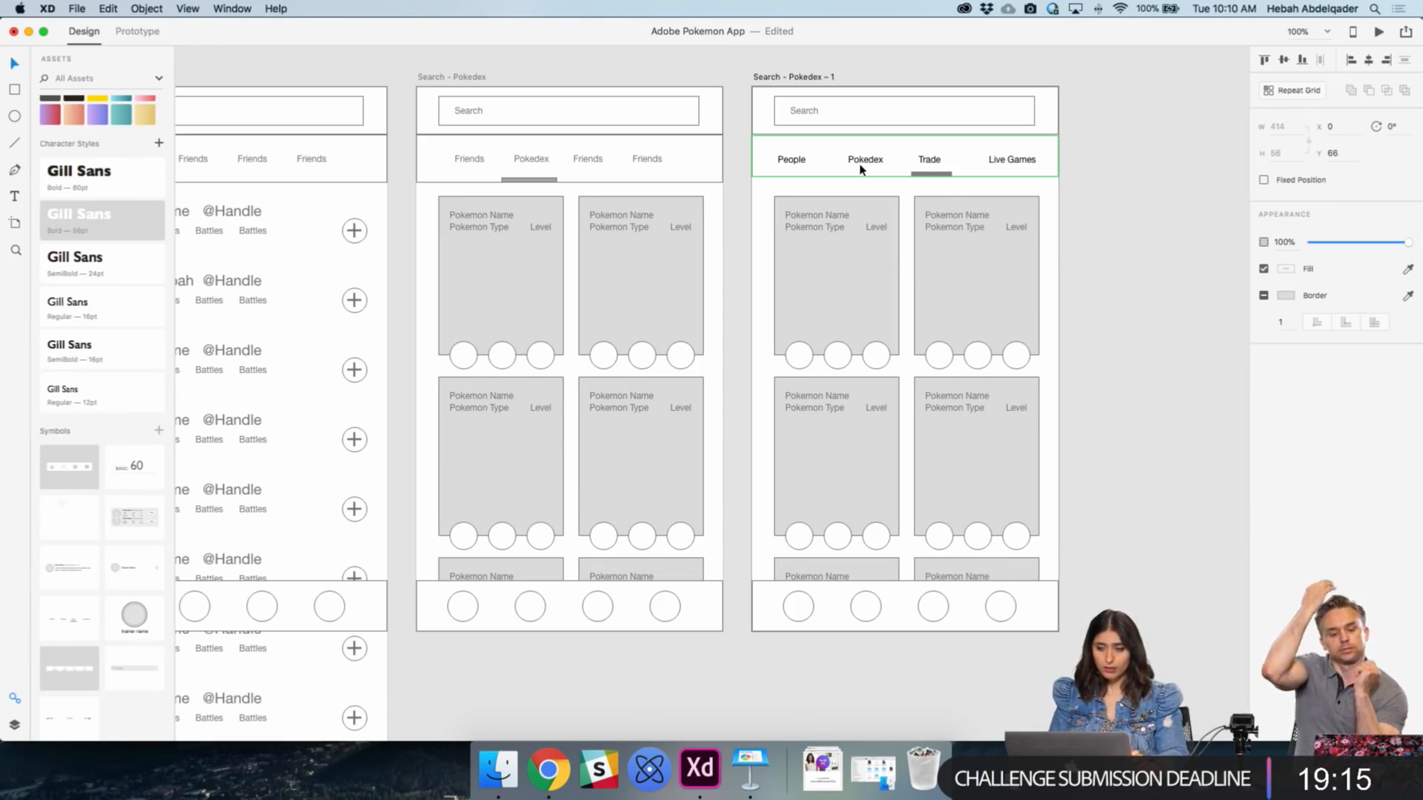
{"action": "left_click", "coordinate": [947, 177]}
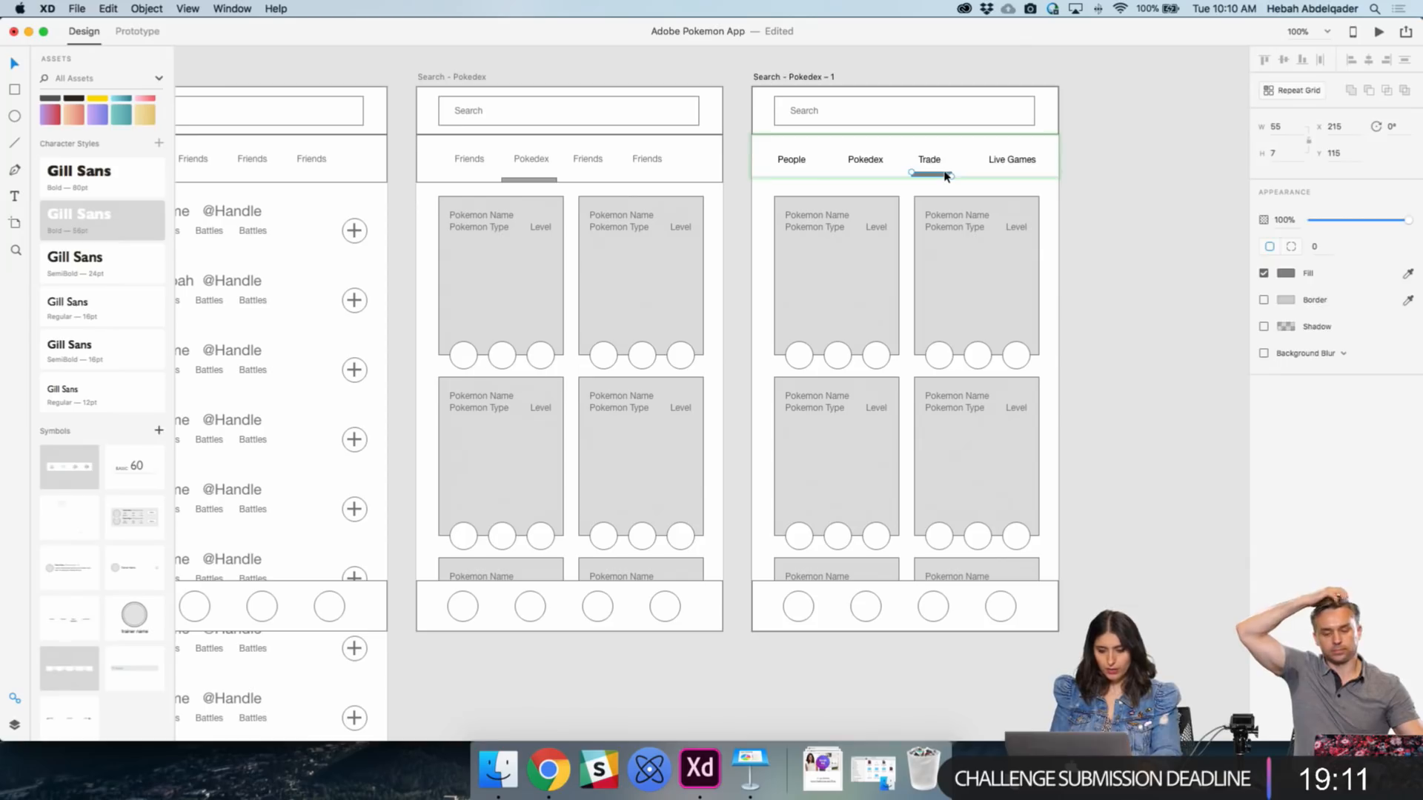
{"action": "key", "text": "Delete"}
{"action": "left_click", "coordinate": [1003, 166]}
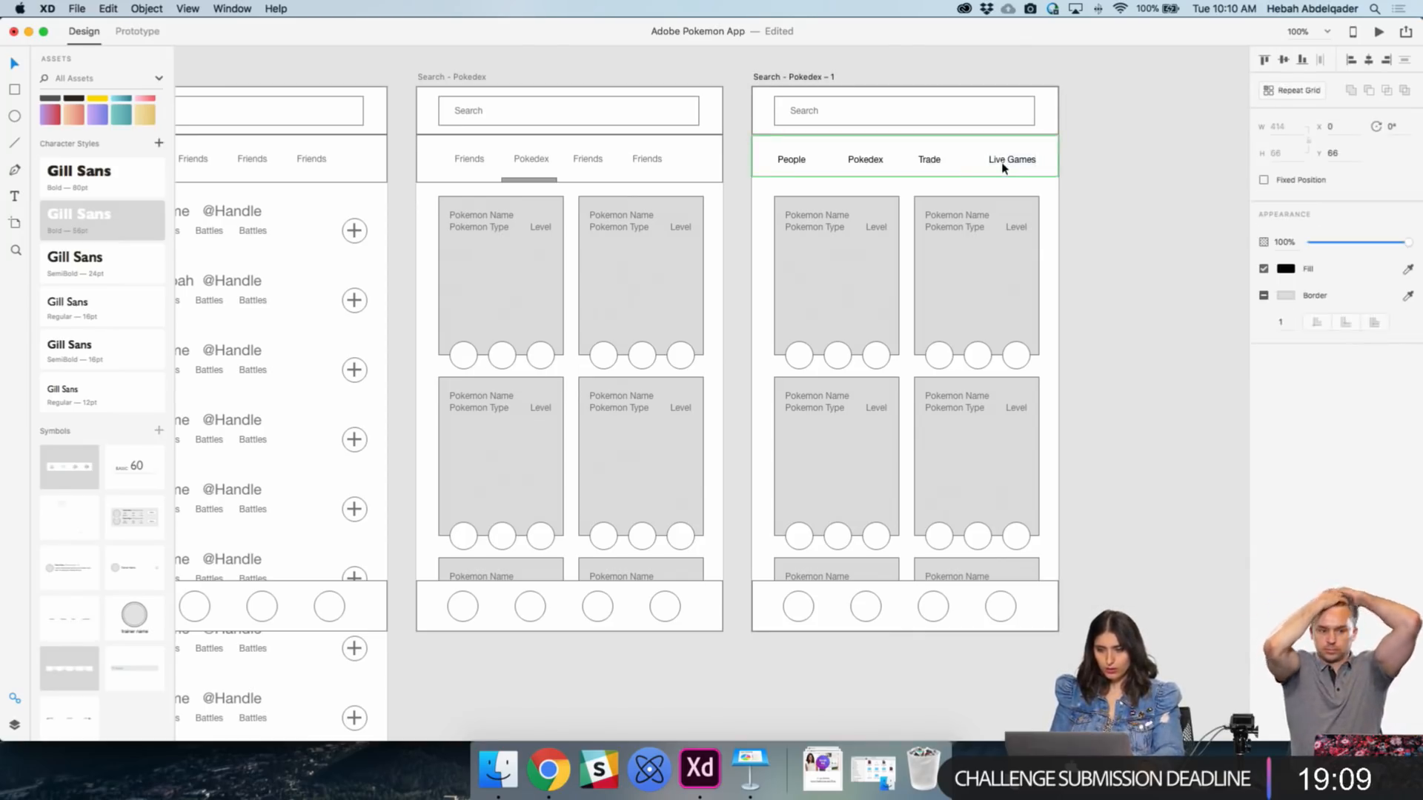
{"action": "key", "text": "super+z"}
{"action": "left_click", "coordinate": [1163, 226]}
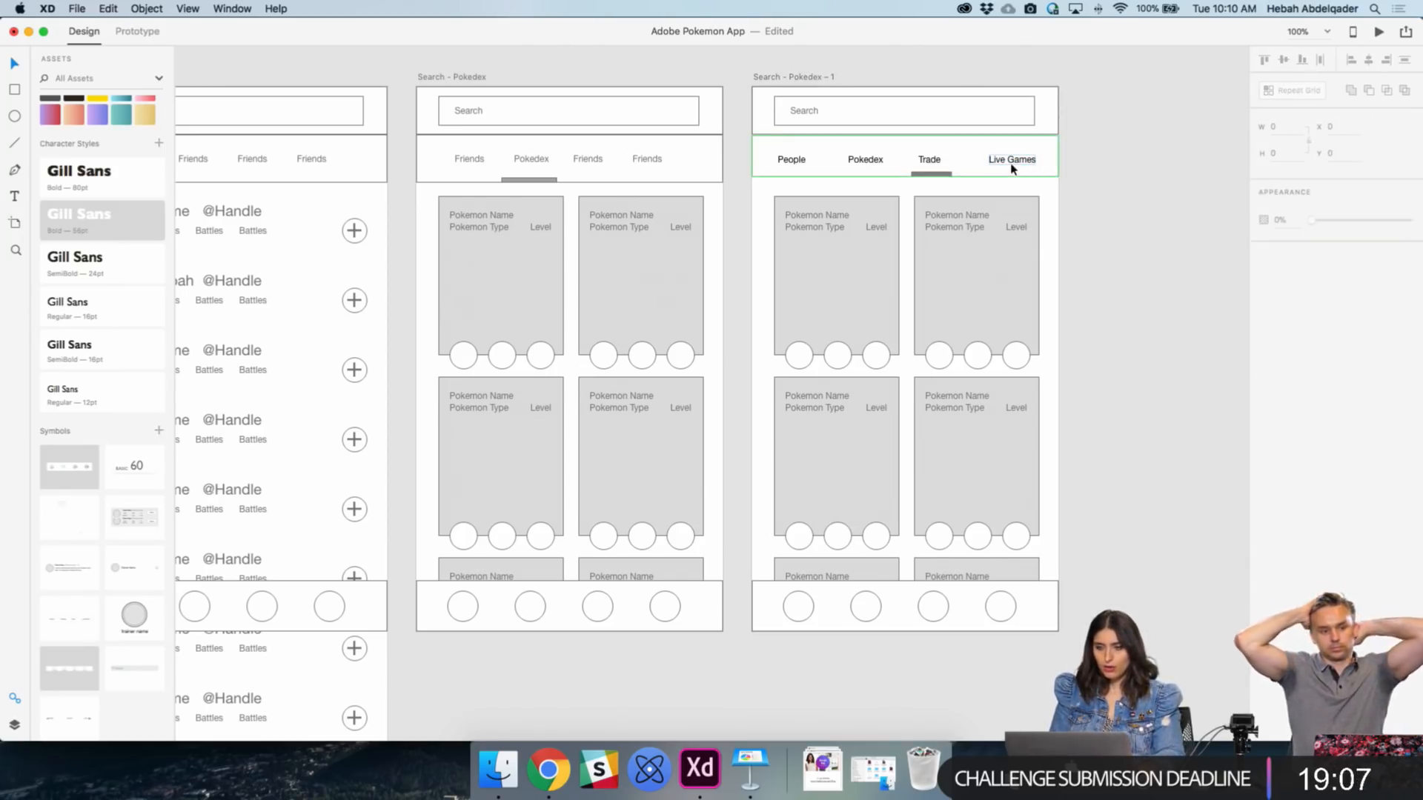
{"action": "left_click", "coordinate": [1012, 169]}
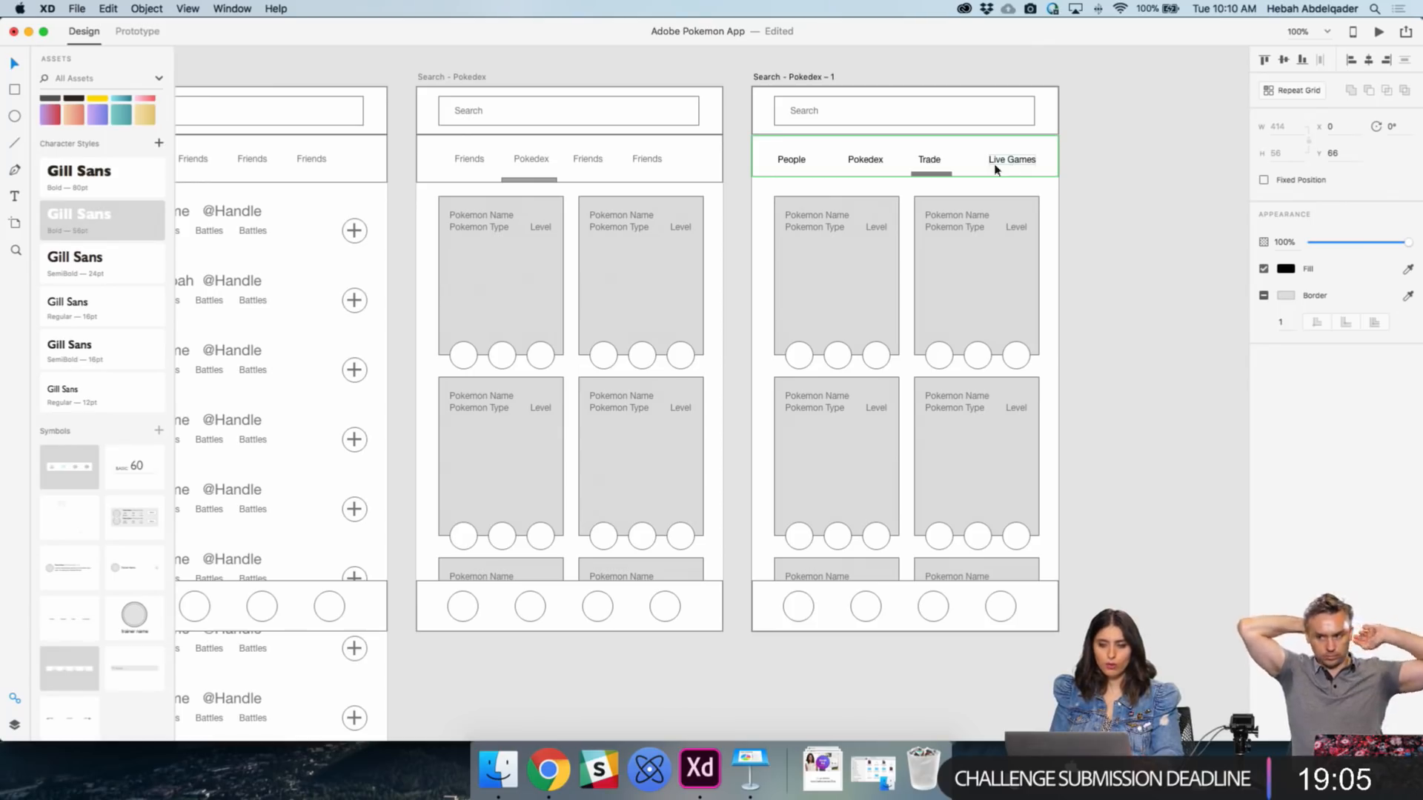
{"action": "double_click", "coordinate": [940, 175]}
{"action": "left_click", "coordinate": [1007, 162]}
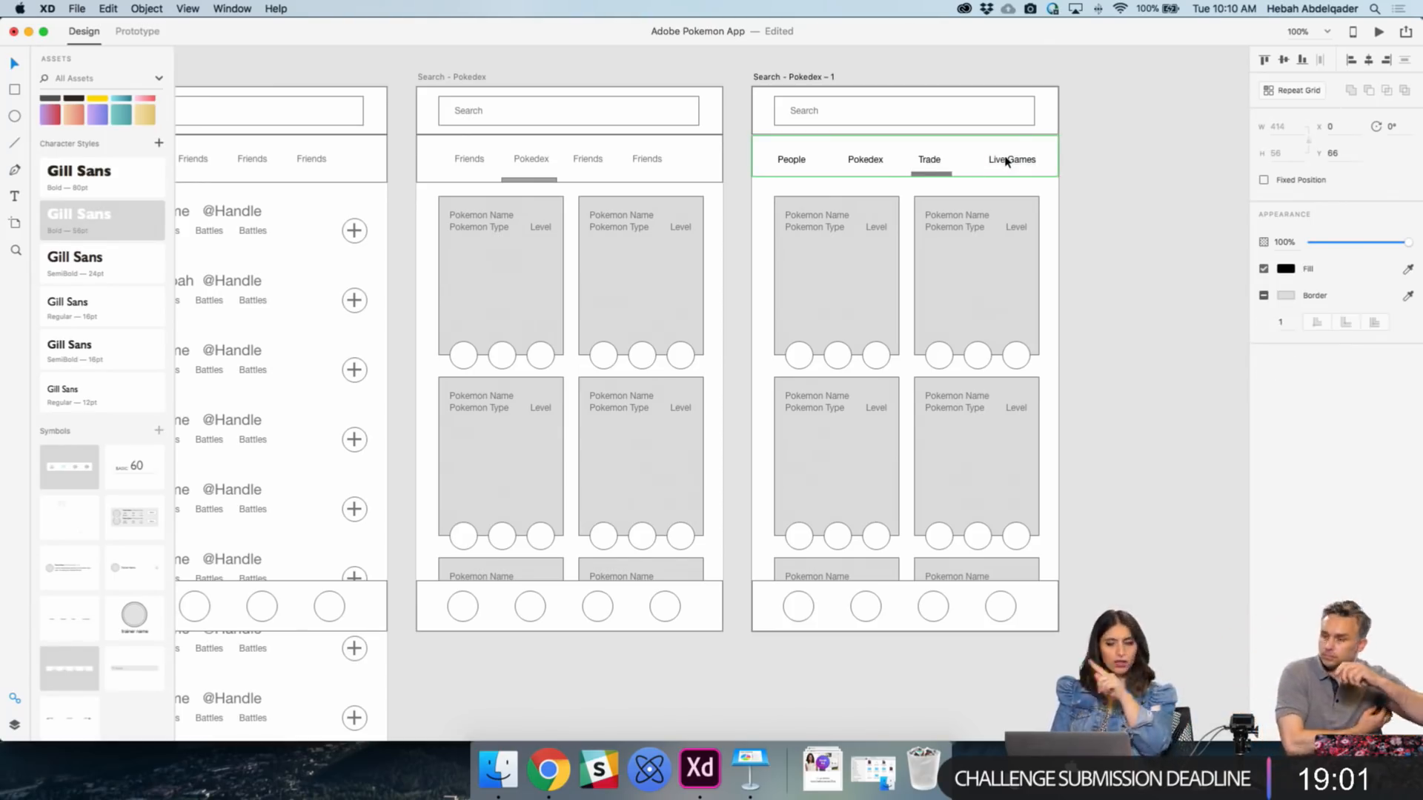
{"action": "left_click", "coordinate": [937, 175]}
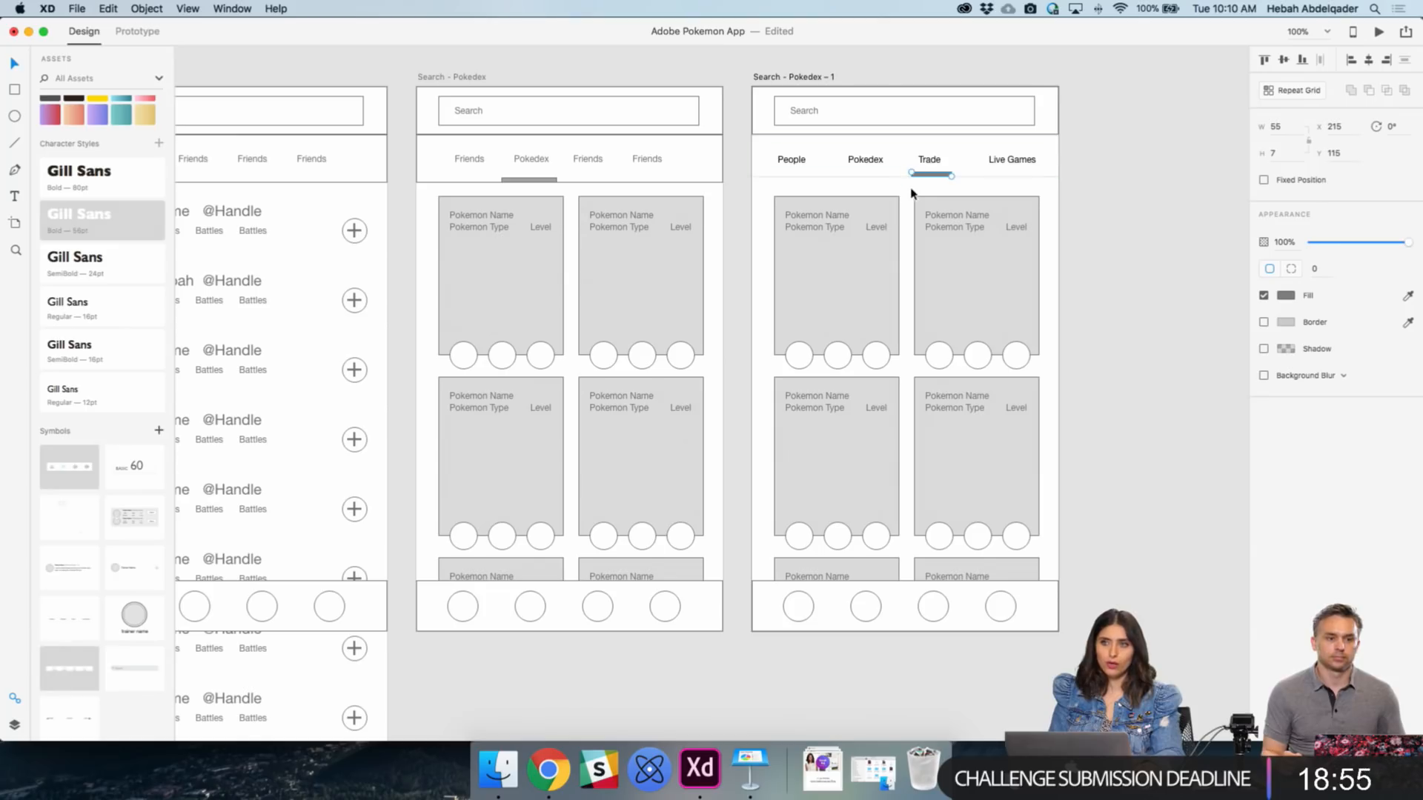
{"action": "left_click", "coordinate": [1118, 290]}
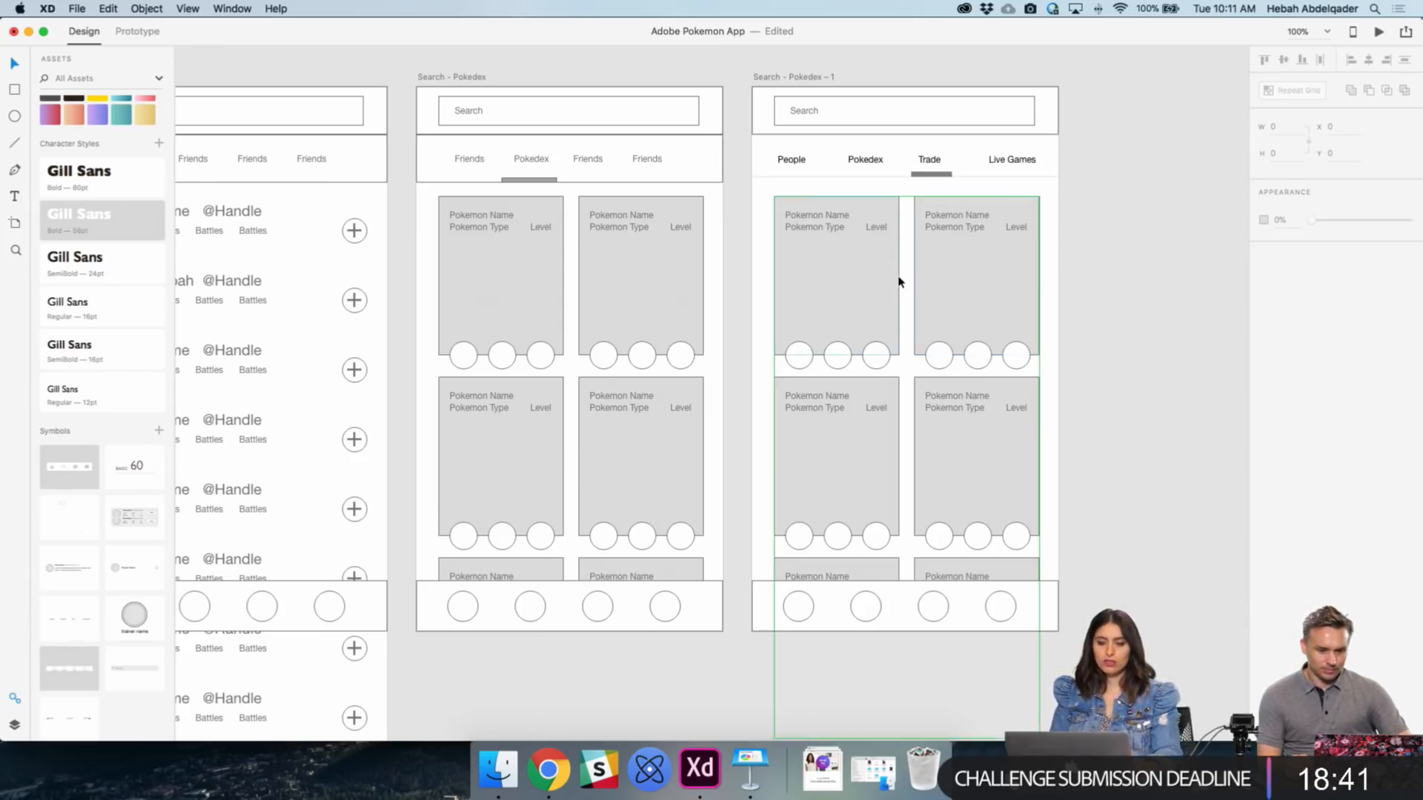
- Move the Pokemon card grid down on Search – Pokedex – 1 to free space beneath the tab bar
{"action": "left_click_drag", "start_coordinate": [899, 281], "coordinate": [896, 381]}
{"action": "left_click", "coordinate": [1092, 397]}
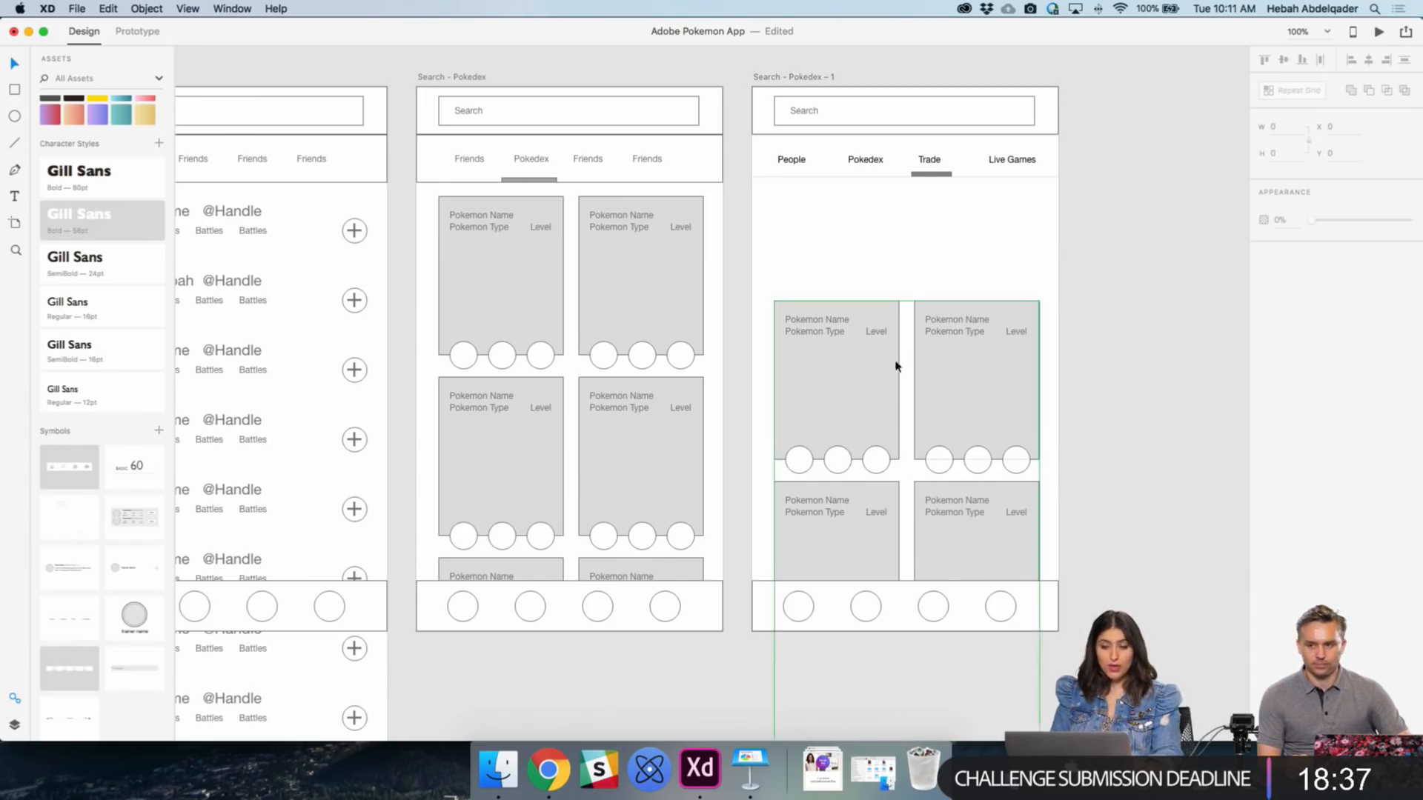
- Copy the message block with its avatar, name line, text and row of cards from the Friends artboard
{"action": "scroll", "coordinate": [896, 365], "scroll_direction": "left", "scroll_amount": 5}
{"action": "scroll", "coordinate": [684, 337], "scroll_direction": "left", "scroll_amount": 10}
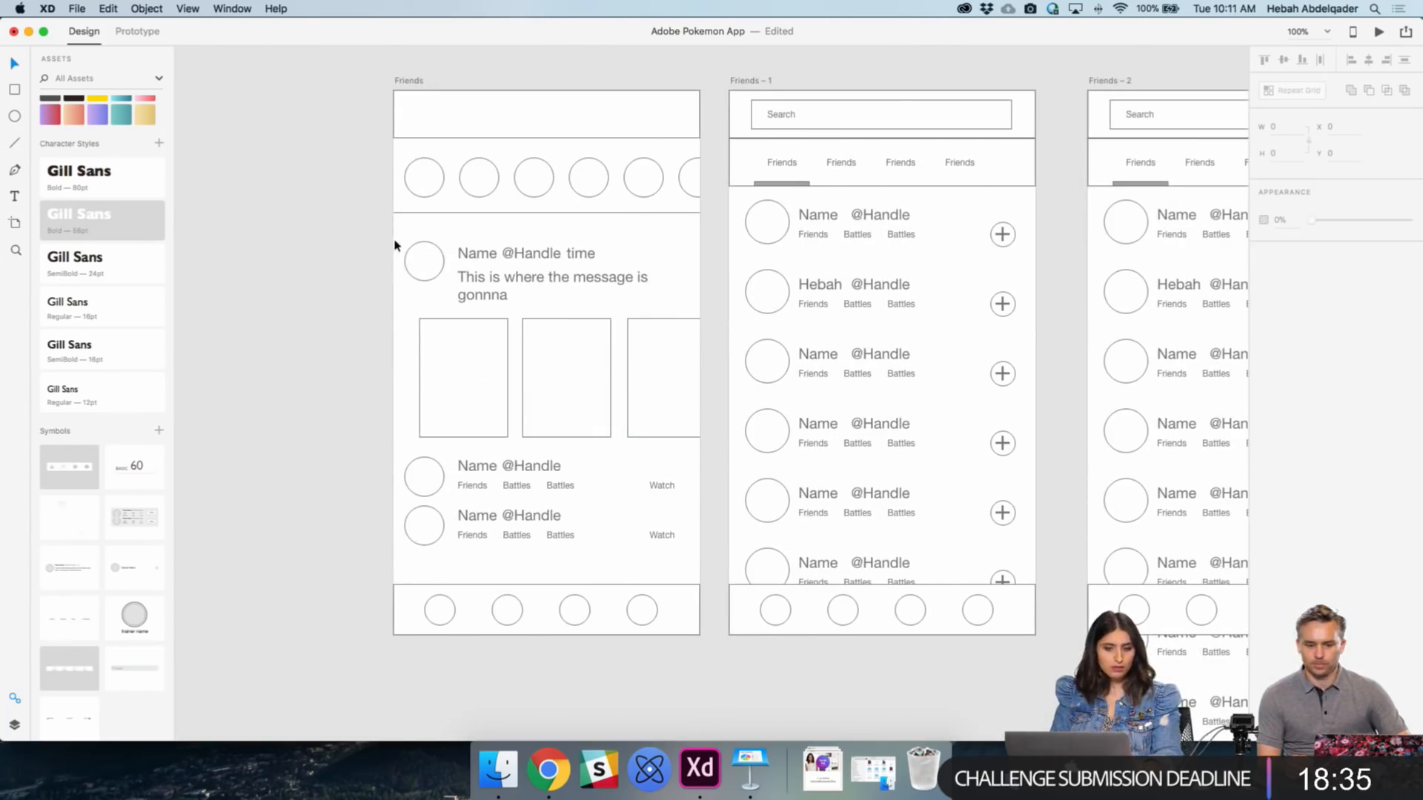
{"action": "left_click_drag", "start_coordinate": [395, 241], "coordinate": [683, 413]}
{"action": "scroll", "coordinate": [683, 413], "scroll_direction": "right", "scroll_amount": 15}
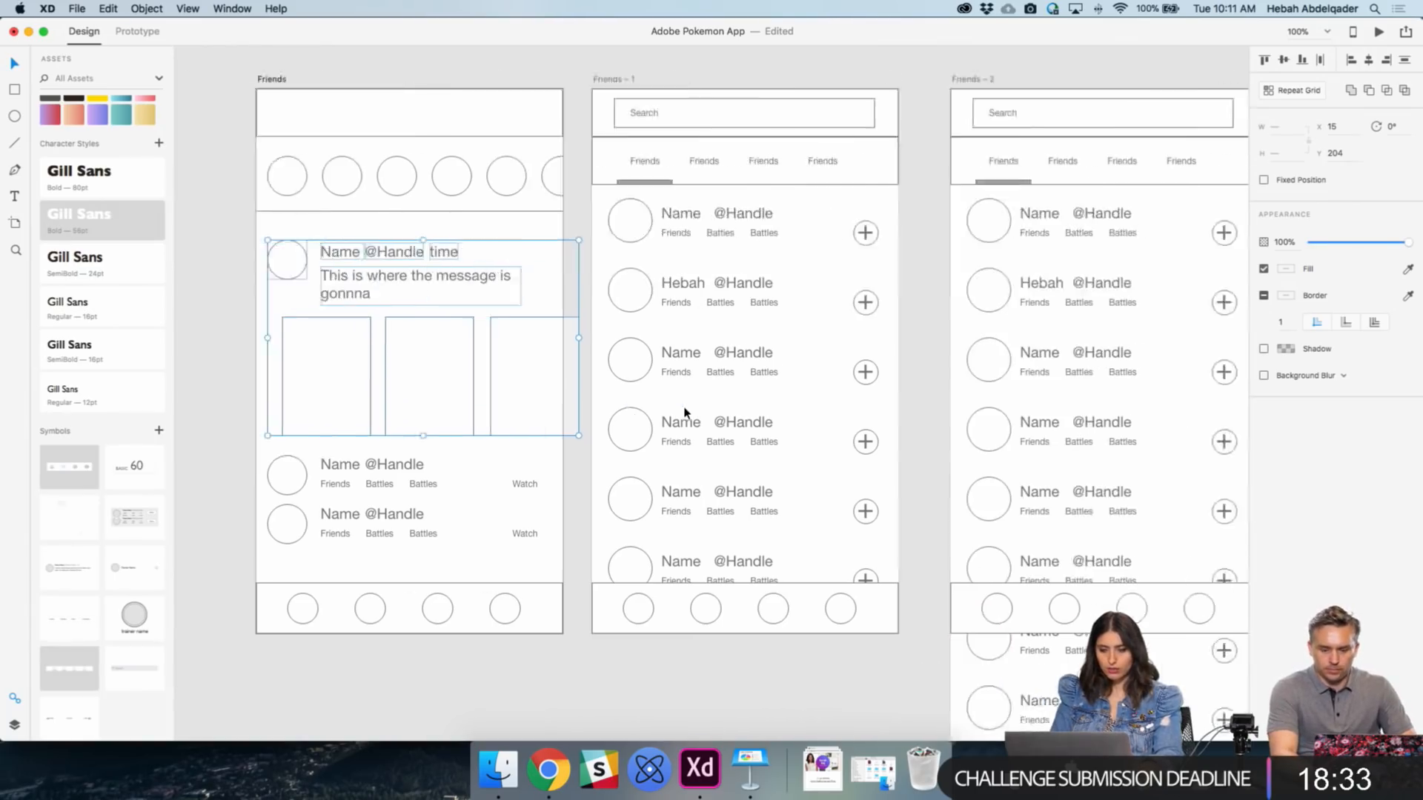
{"action": "scroll", "coordinate": [684, 413], "scroll_direction": "right", "scroll_amount": 10}
{"action": "right_click", "coordinate": [683, 413]}
- Paste the message block beneath the tabs of Search – Pokedex – 1 and shift the Pokemon card grid down below it
{"action": "left_click", "coordinate": [636, 395]}
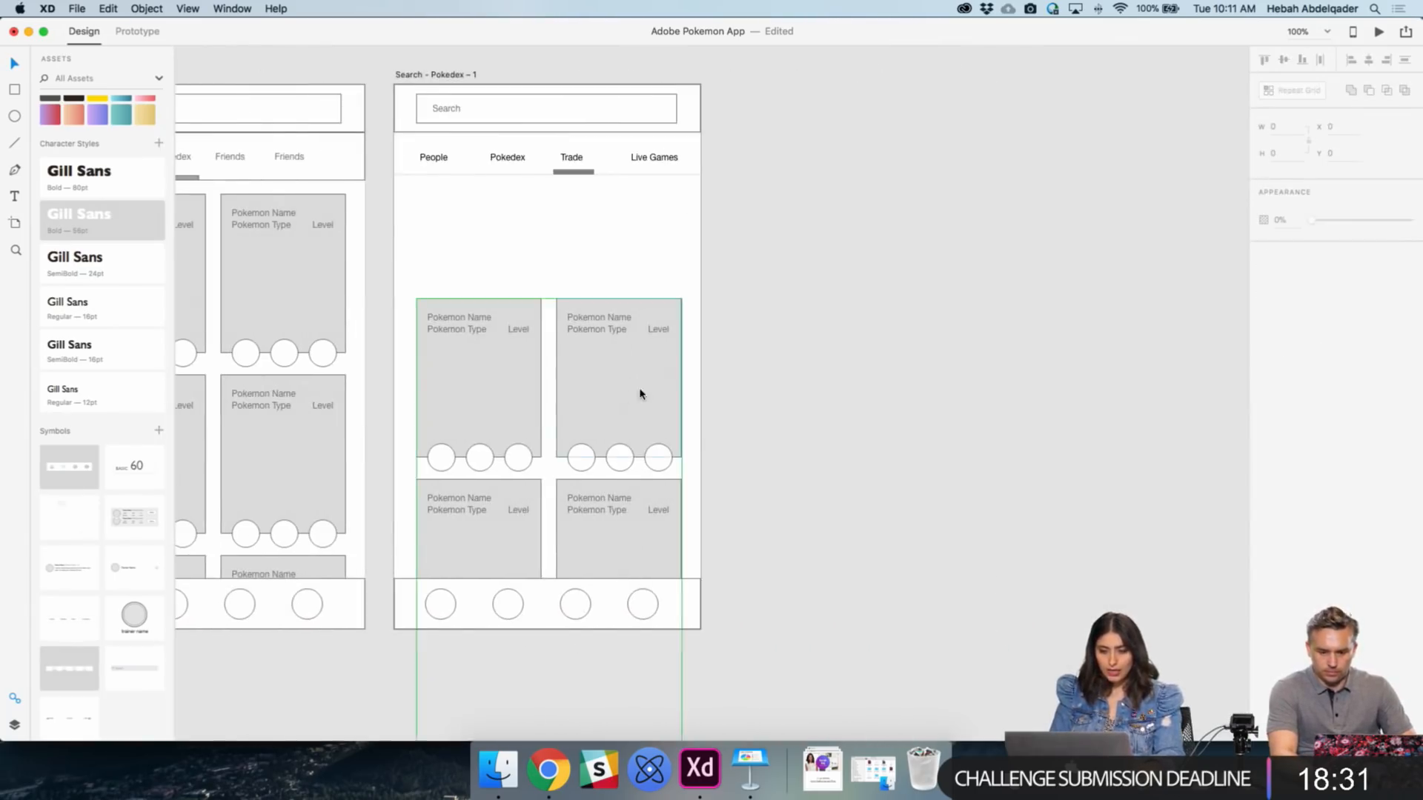
{"action": "left_click_drag", "start_coordinate": [640, 384], "coordinate": [641, 453]}
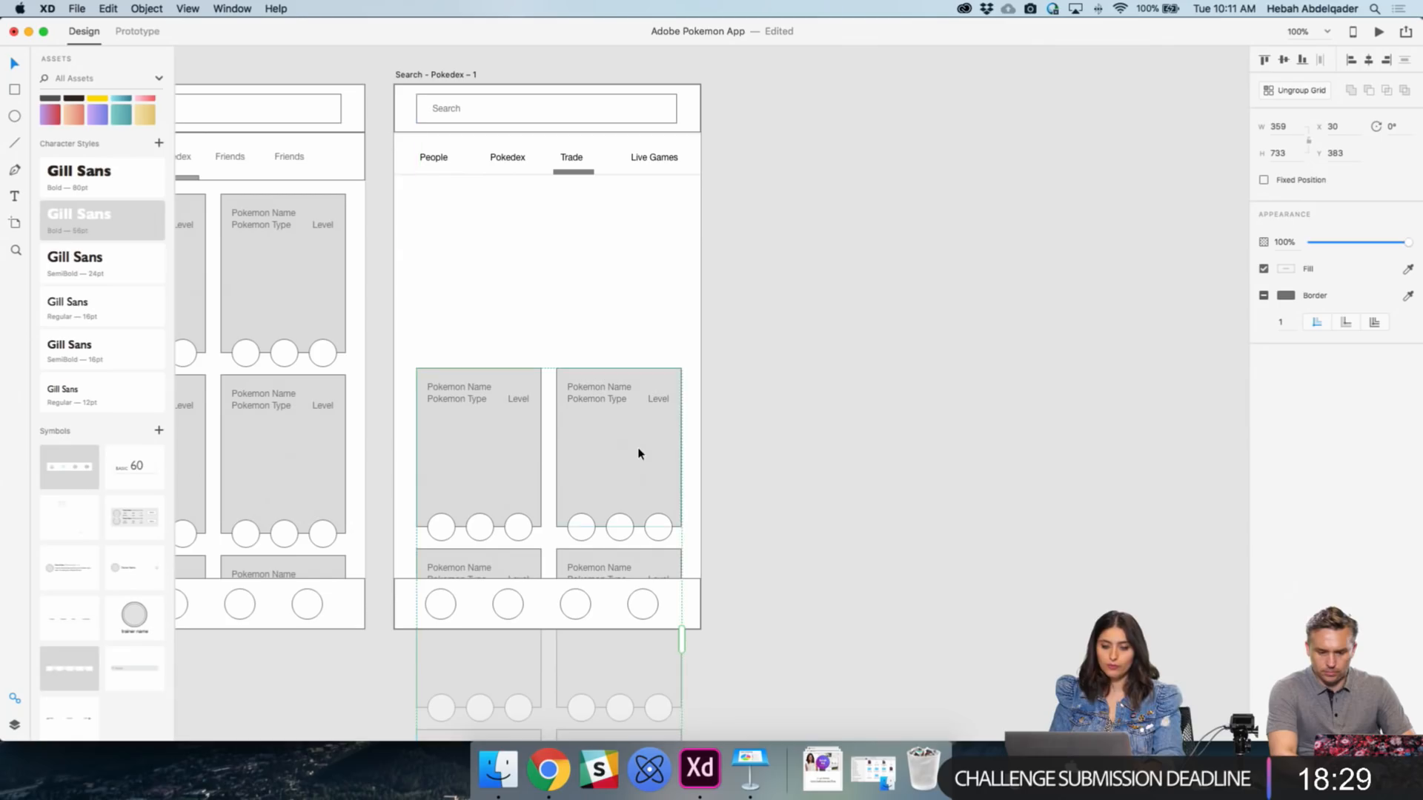
{"action": "key", "text": "cmd+v"}
{"action": "left_click_drag", "start_coordinate": [601, 276], "coordinate": [609, 237]}
{"action": "left_click_drag", "start_coordinate": [606, 442], "coordinate": [603, 482]}
{"action": "left_click", "coordinate": [799, 442]}
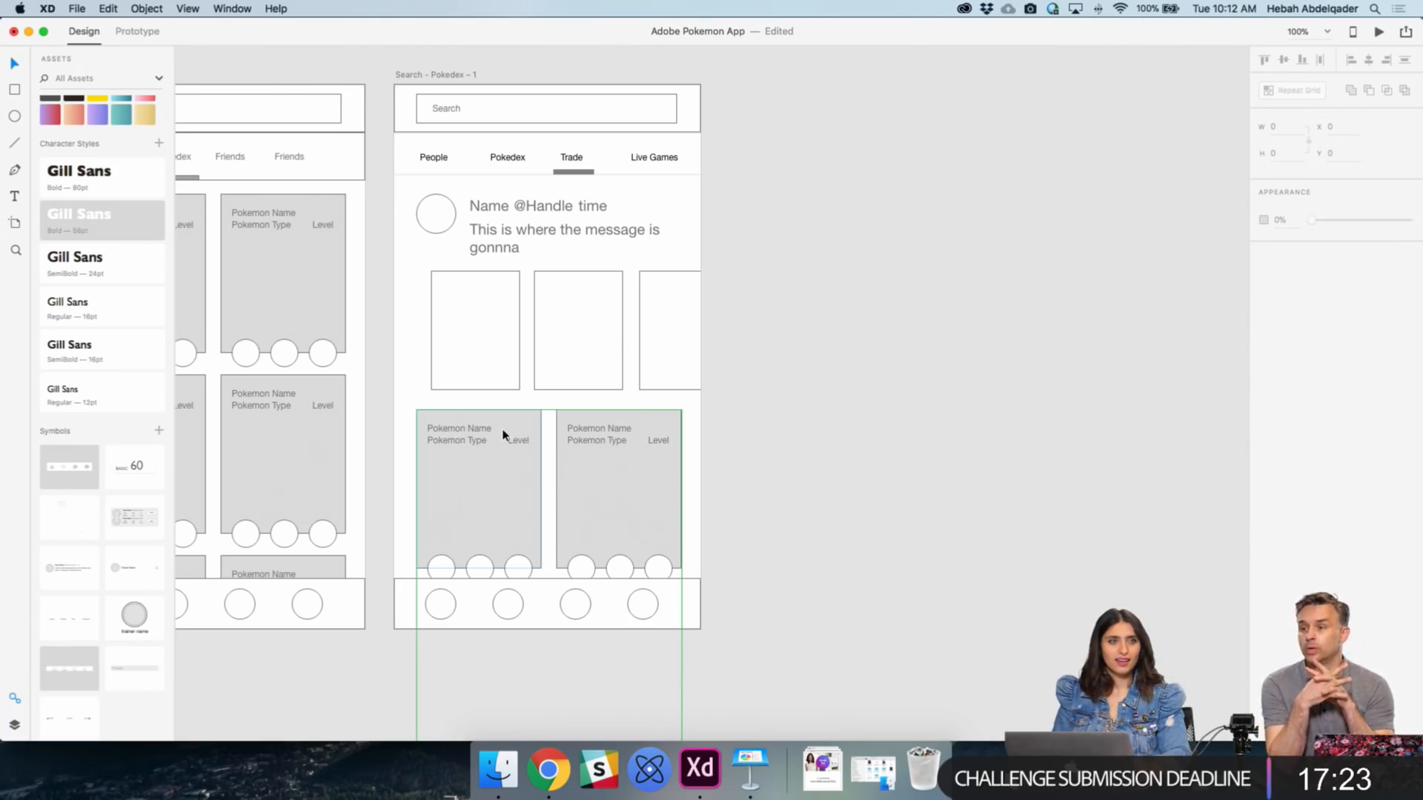
{"action": "left_click", "coordinate": [736, 464]}
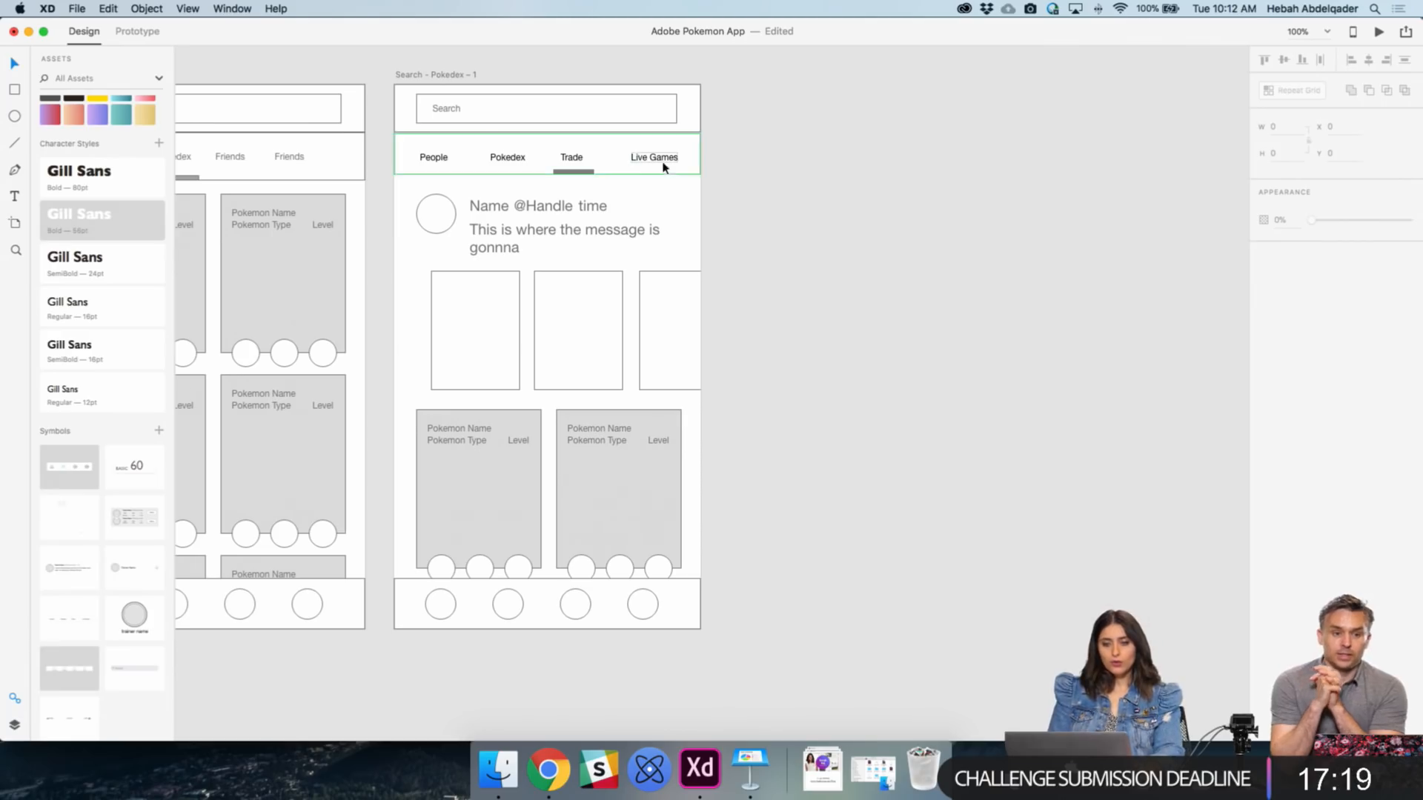
- Duplicate the Search – Pokedex – 1 artboard beside the original and move the copy's underline beneath Live Games
{"action": "left_click", "coordinate": [576, 175]}
{"action": "left_click_drag", "start_coordinate": [575, 175], "coordinate": [660, 173]}
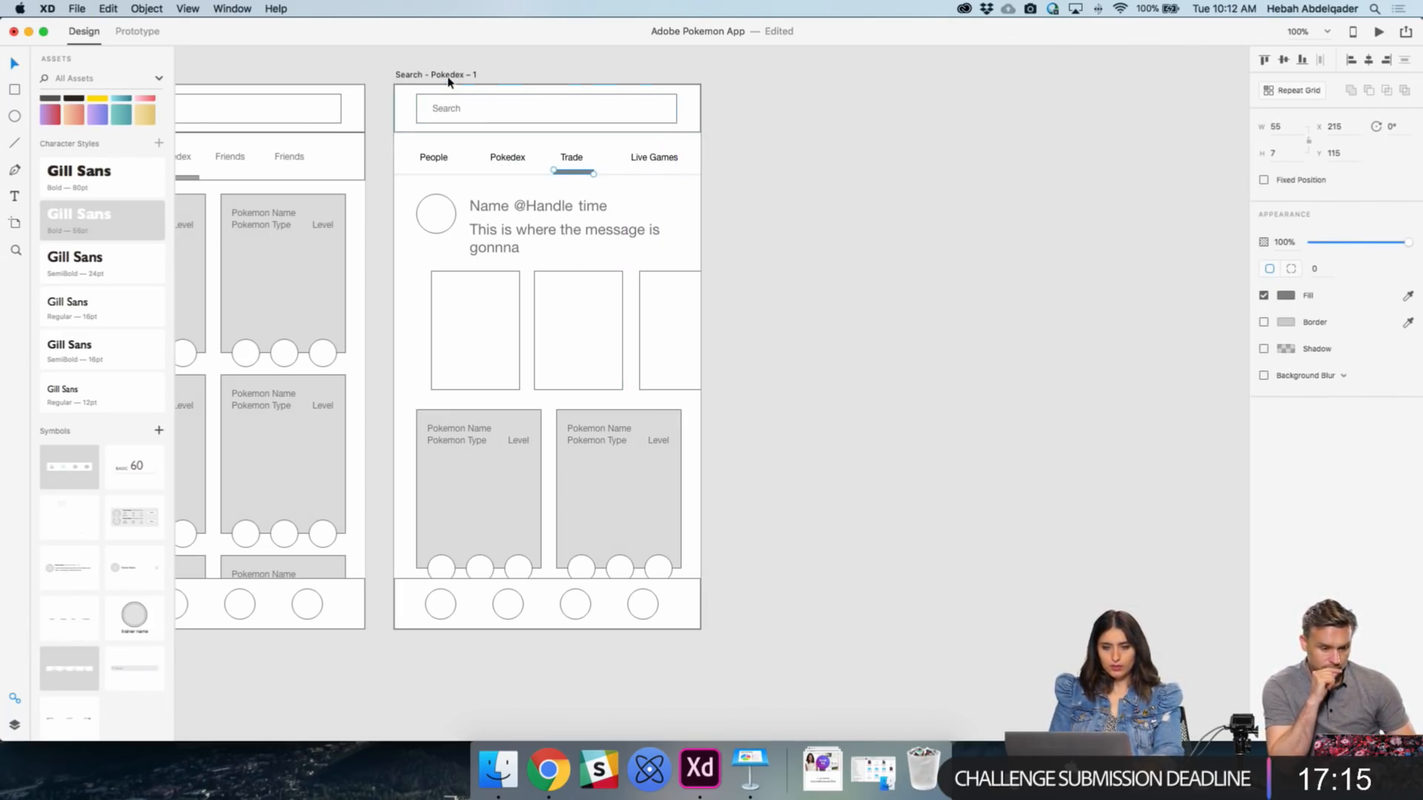
{"action": "left_click_drag", "start_coordinate": [449, 77], "coordinate": [788, 84]}
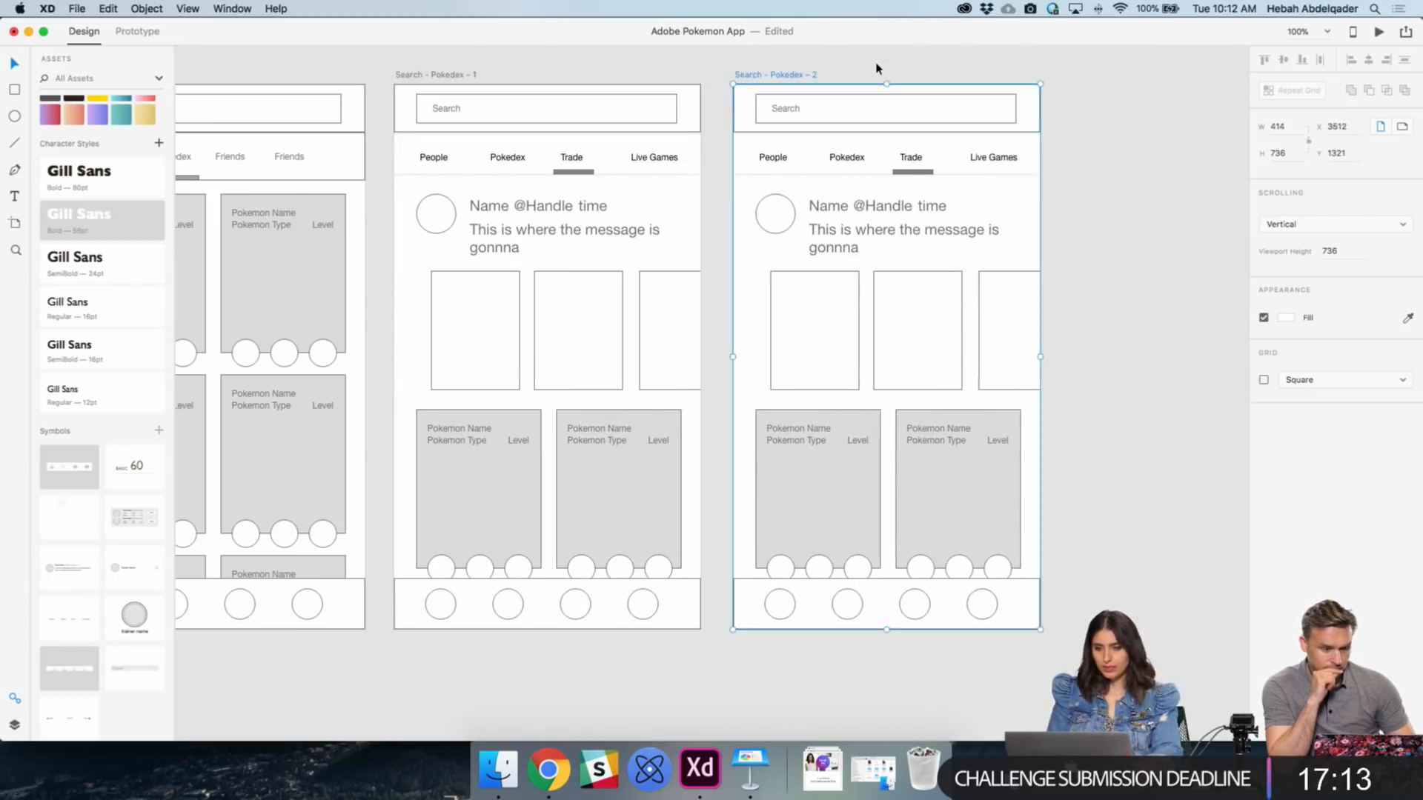
{"action": "left_click", "coordinate": [926, 172]}
{"action": "left_click_drag", "start_coordinate": [927, 176], "coordinate": [1009, 176]}
- Delete the message block and Pokemon card grid between the tabs and bottom bar of the duplicated artboard
{"action": "left_click", "coordinate": [781, 213]}
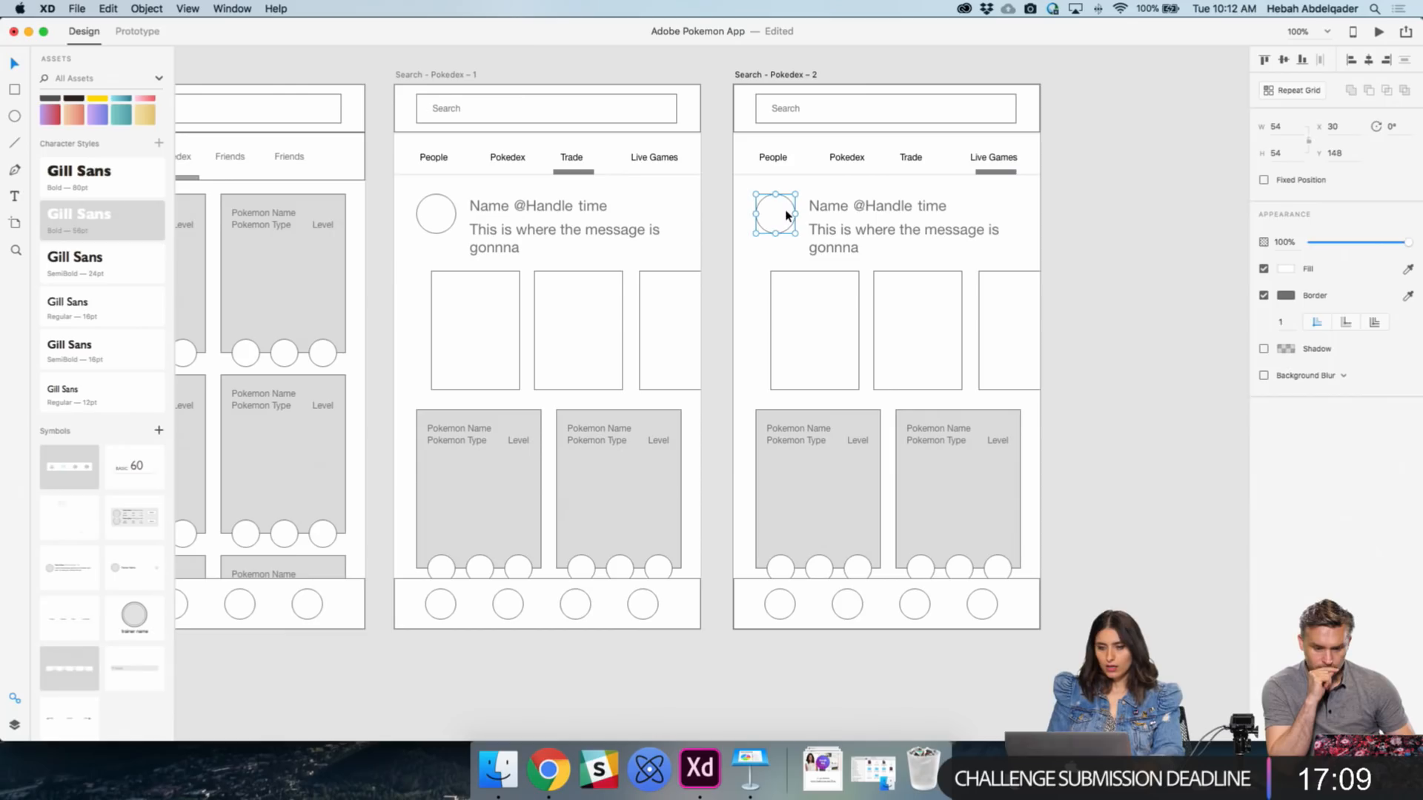
{"action": "left_click_drag", "start_coordinate": [748, 195], "coordinate": [997, 560]}
{"action": "key", "text": "Delete"}
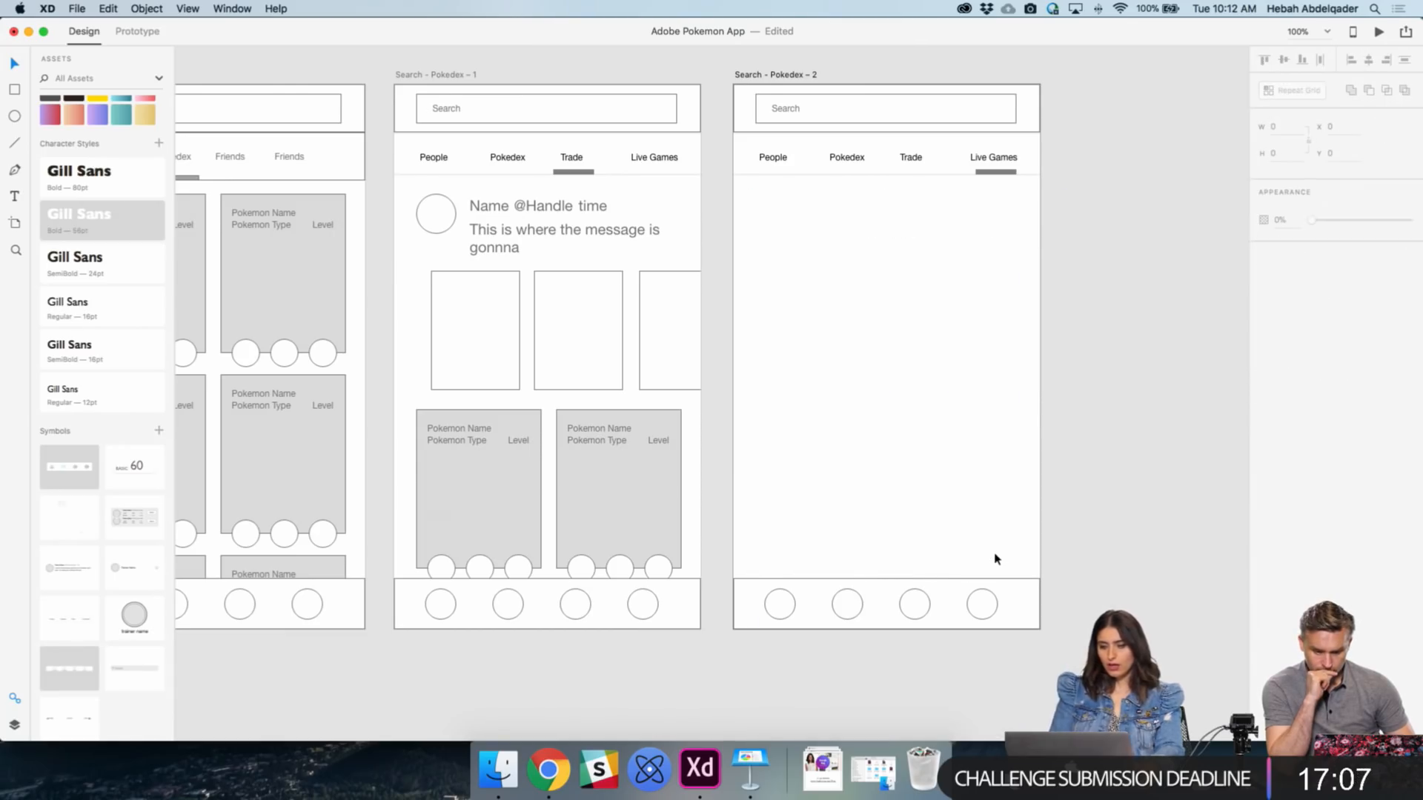
- Copy the two player rows with their avatars, names, stats and Watch labels from below the cards on the Friends artboard
{"action": "scroll", "coordinate": [995, 559], "scroll_direction": "left", "scroll_amount": 15}
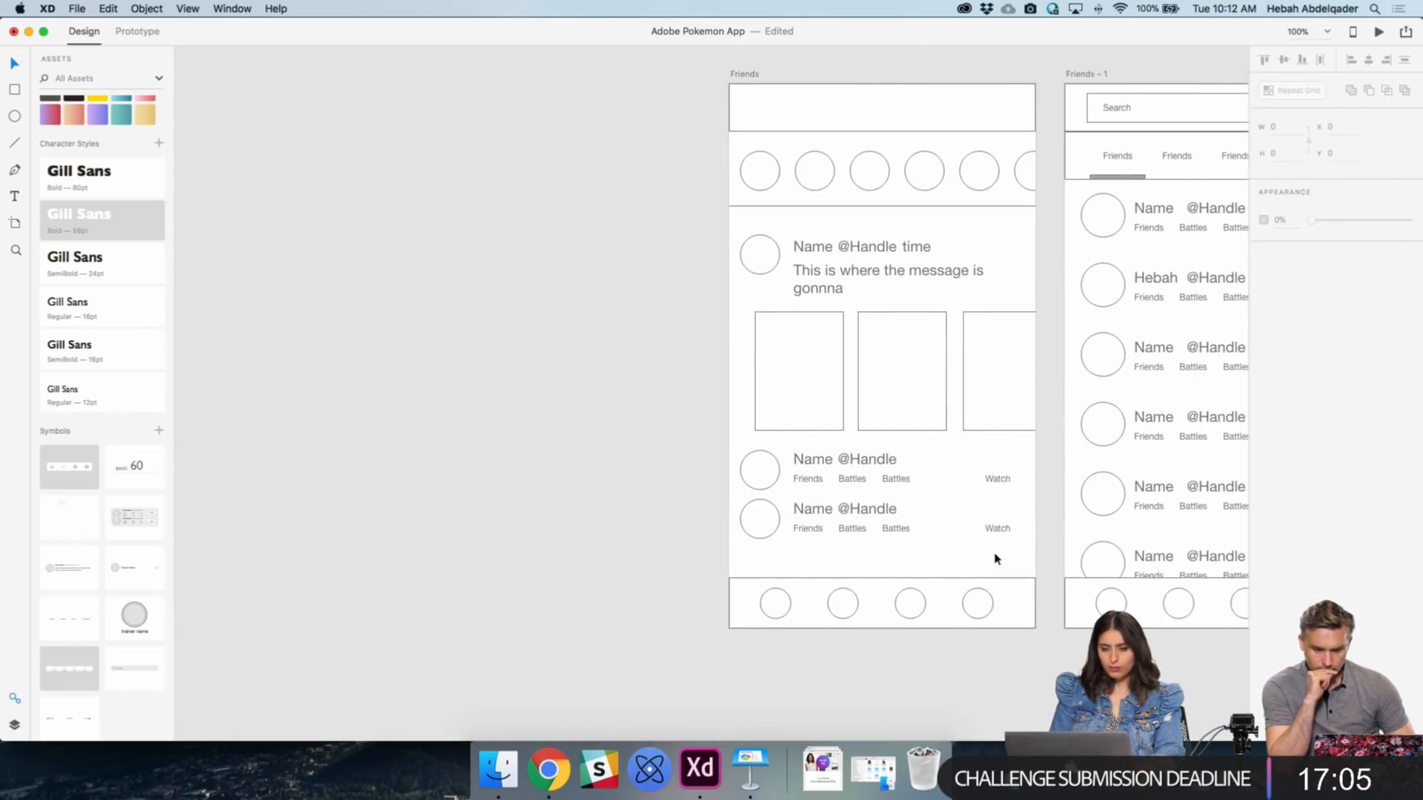
{"action": "left_click_drag", "start_coordinate": [741, 457], "coordinate": [848, 501]}
{"action": "key", "text": "super+z"}
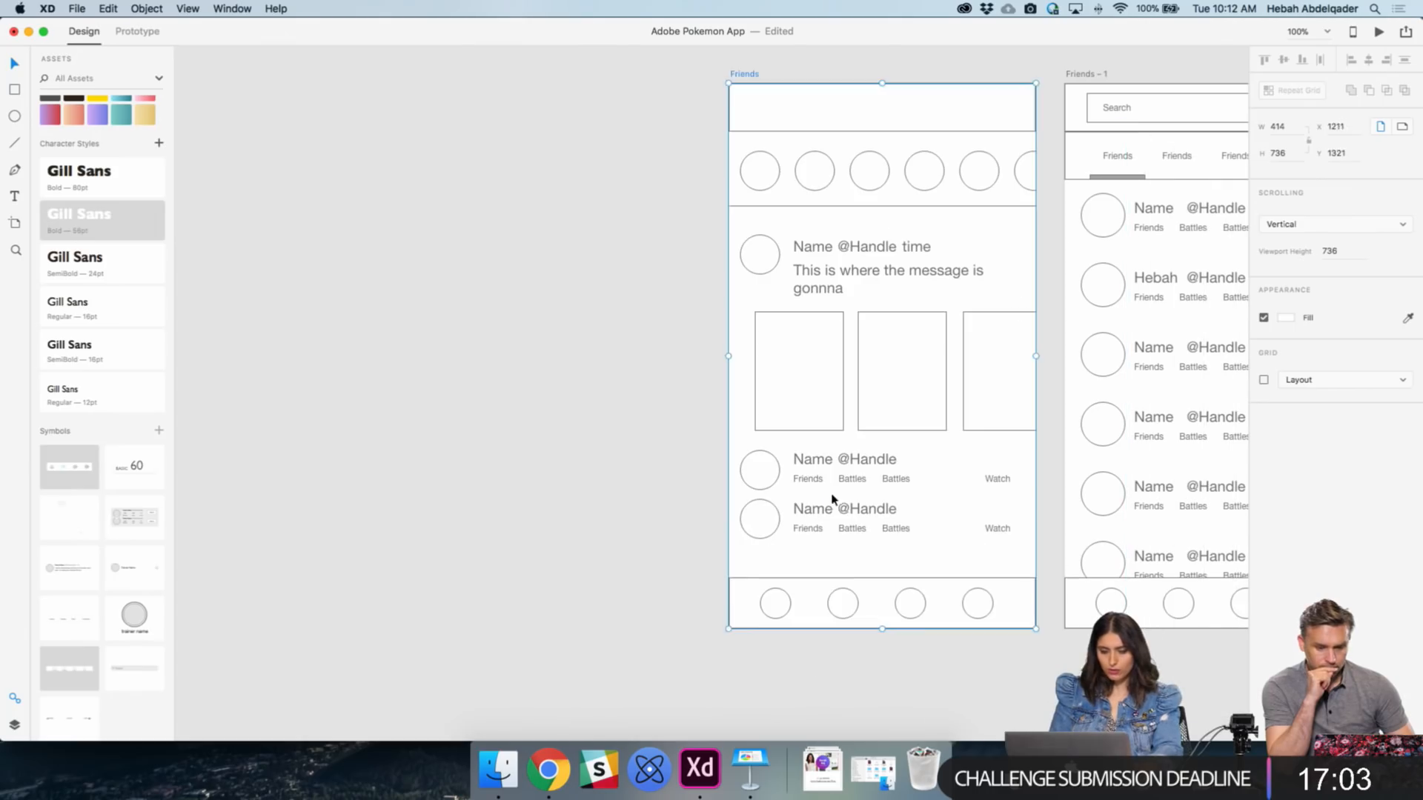
{"action": "left_click", "coordinate": [662, 455]}
{"action": "left_click", "coordinate": [760, 470]}
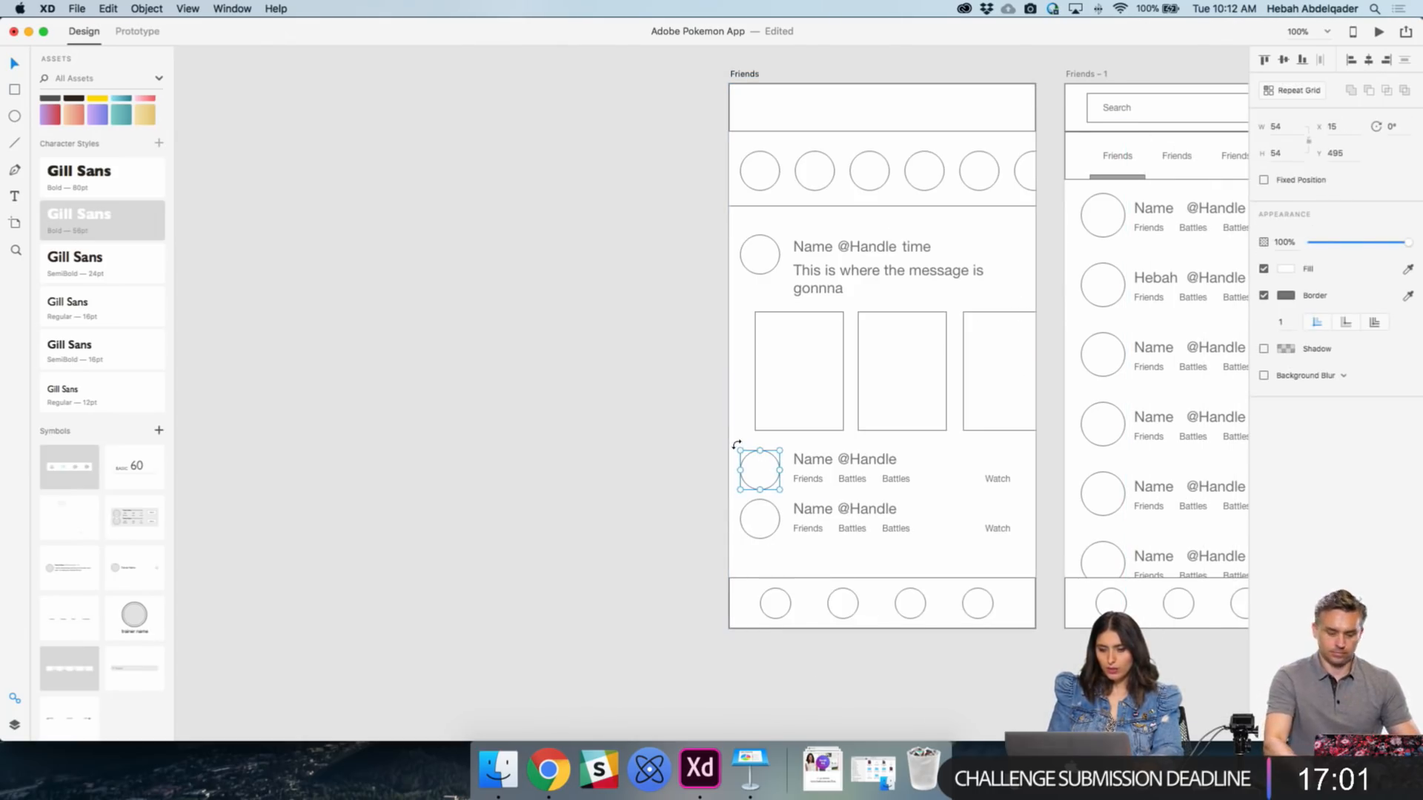
{"action": "left_click_drag", "start_coordinate": [736, 443], "coordinate": [1014, 568]}
{"action": "scroll", "coordinate": [1014, 567], "scroll_direction": "right", "scroll_amount": 15}
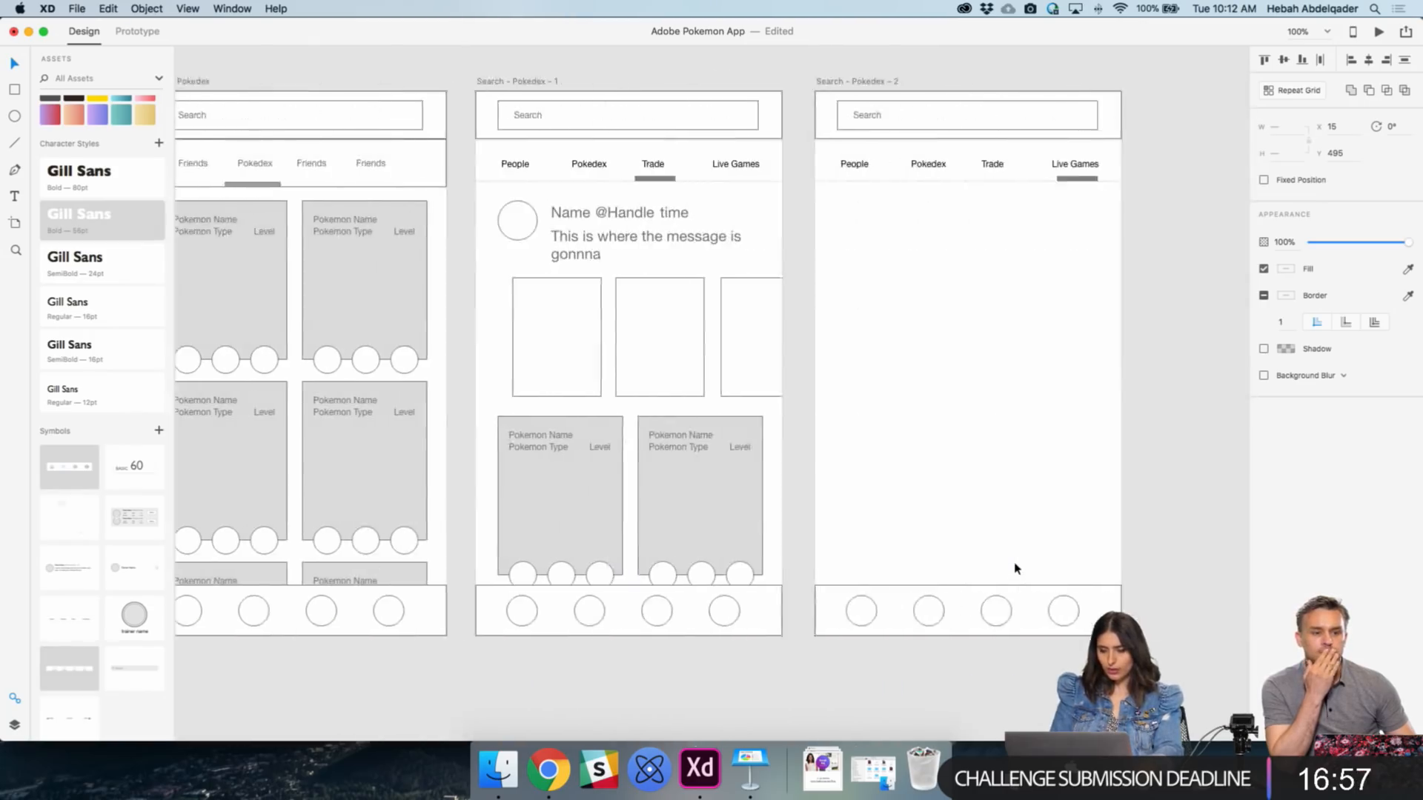
{"action": "key", "text": "super+v"}
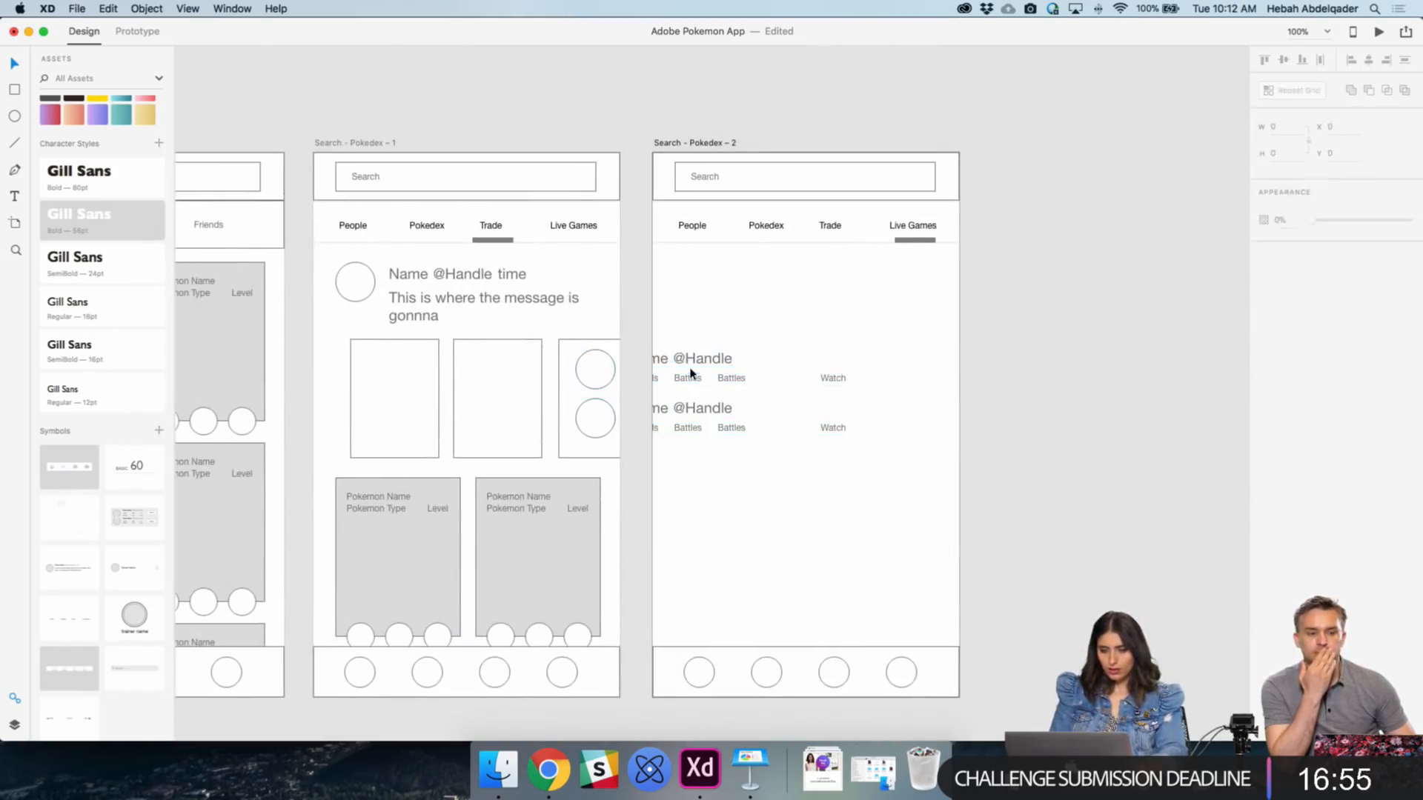
{"action": "double_click", "coordinate": [700, 359]}
{"action": "key", "text": "super+z"}
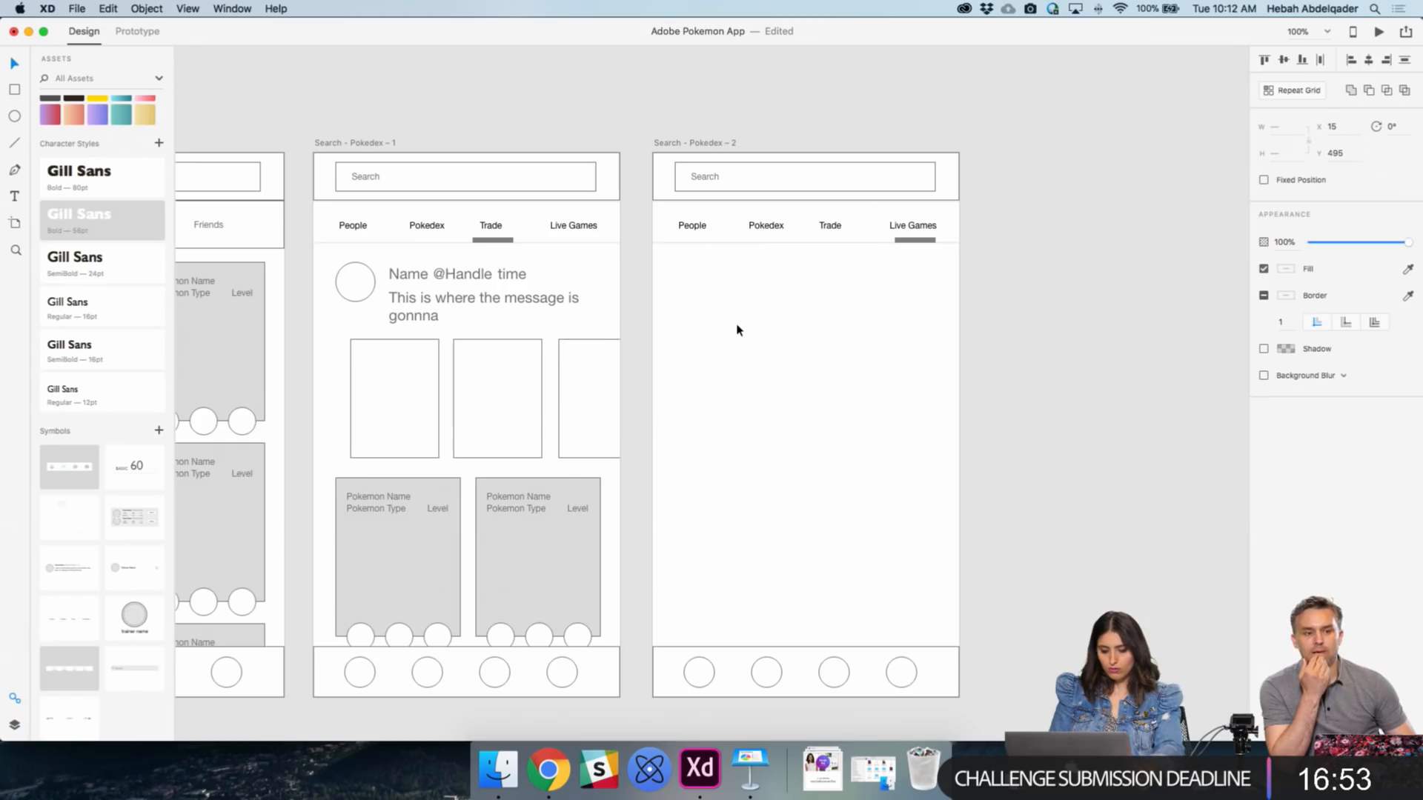
- Paste the two player rows as one group and place them beneath the tabs of Search – Pokedex – 2
{"action": "key", "text": "super+v"}
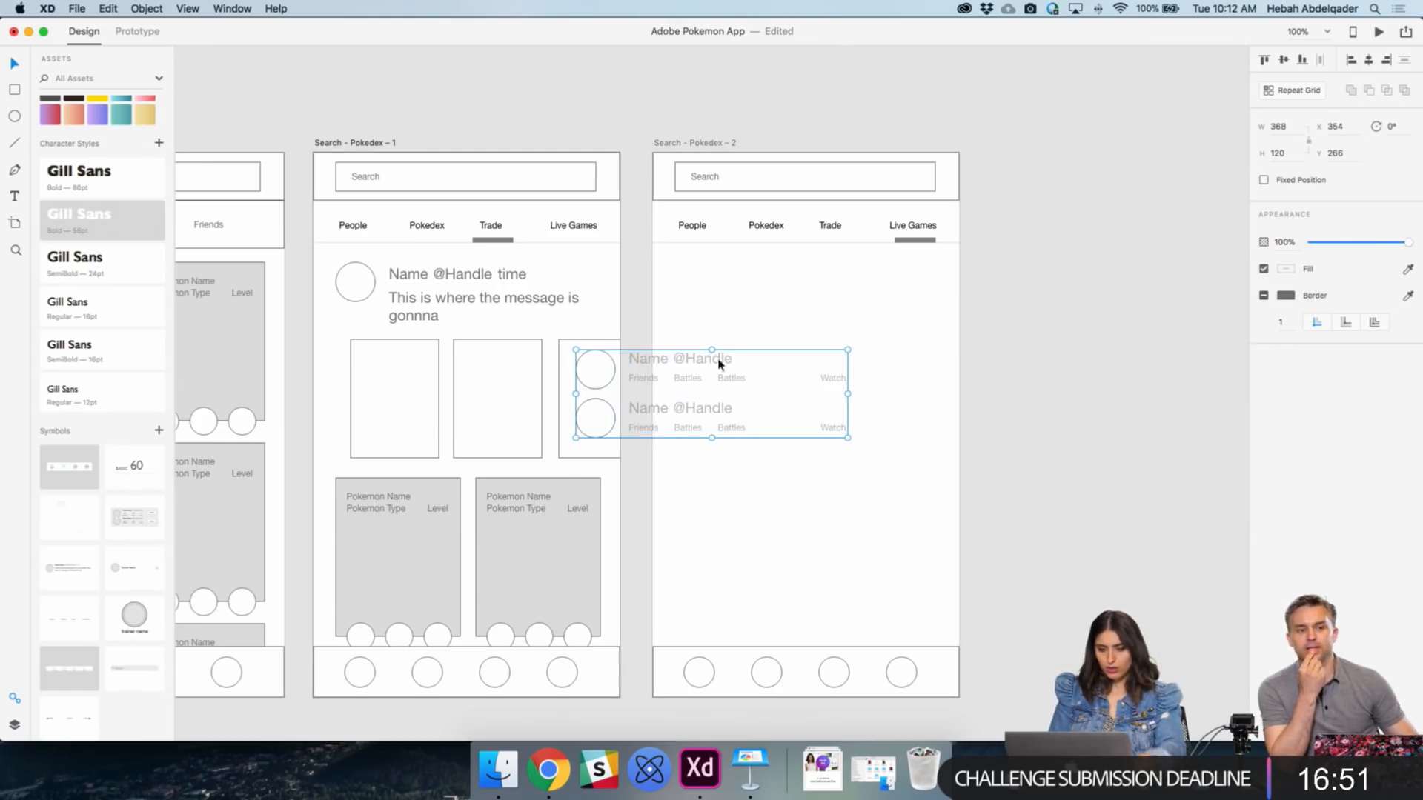
{"action": "left_click_drag", "start_coordinate": [727, 357], "coordinate": [779, 284]}
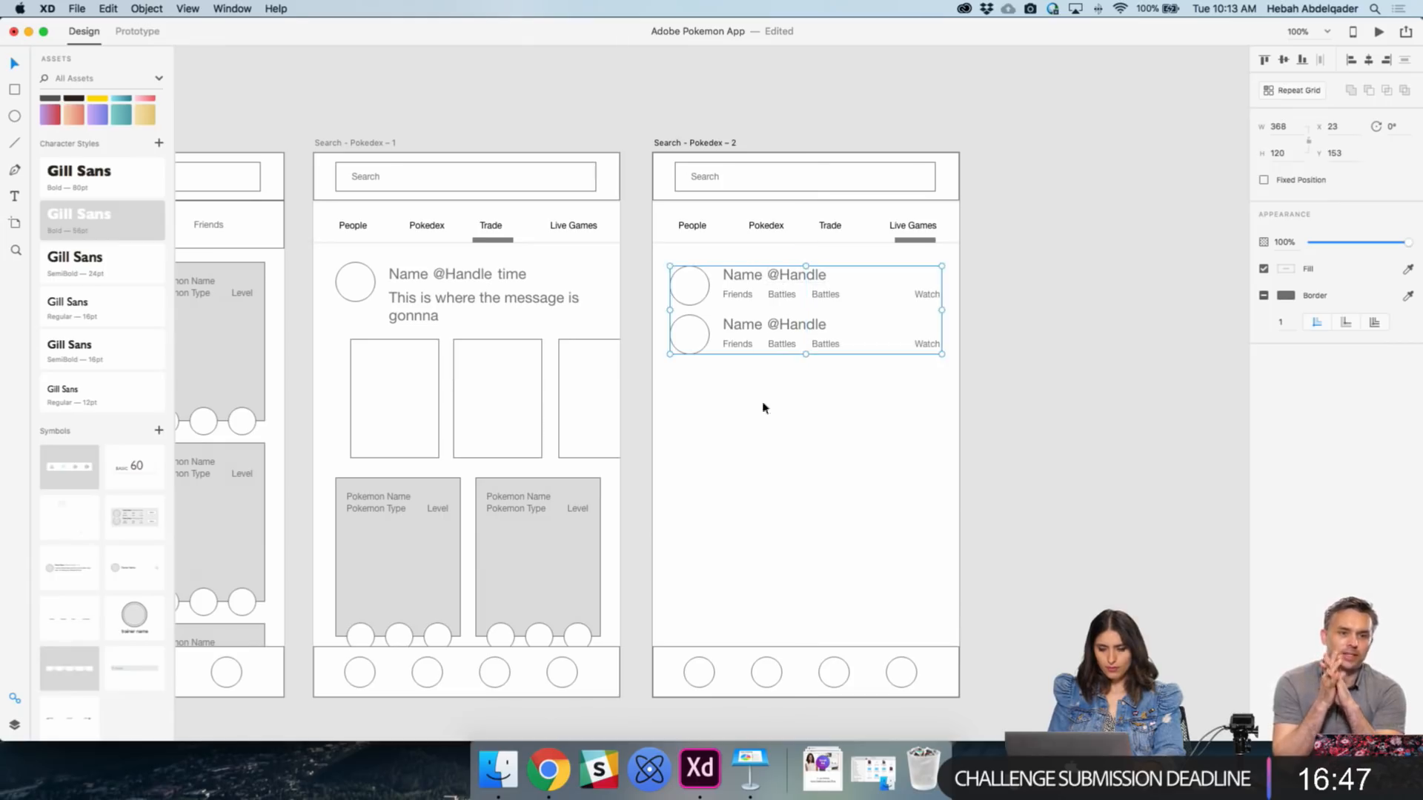
{"action": "left_click", "coordinate": [813, 477]}
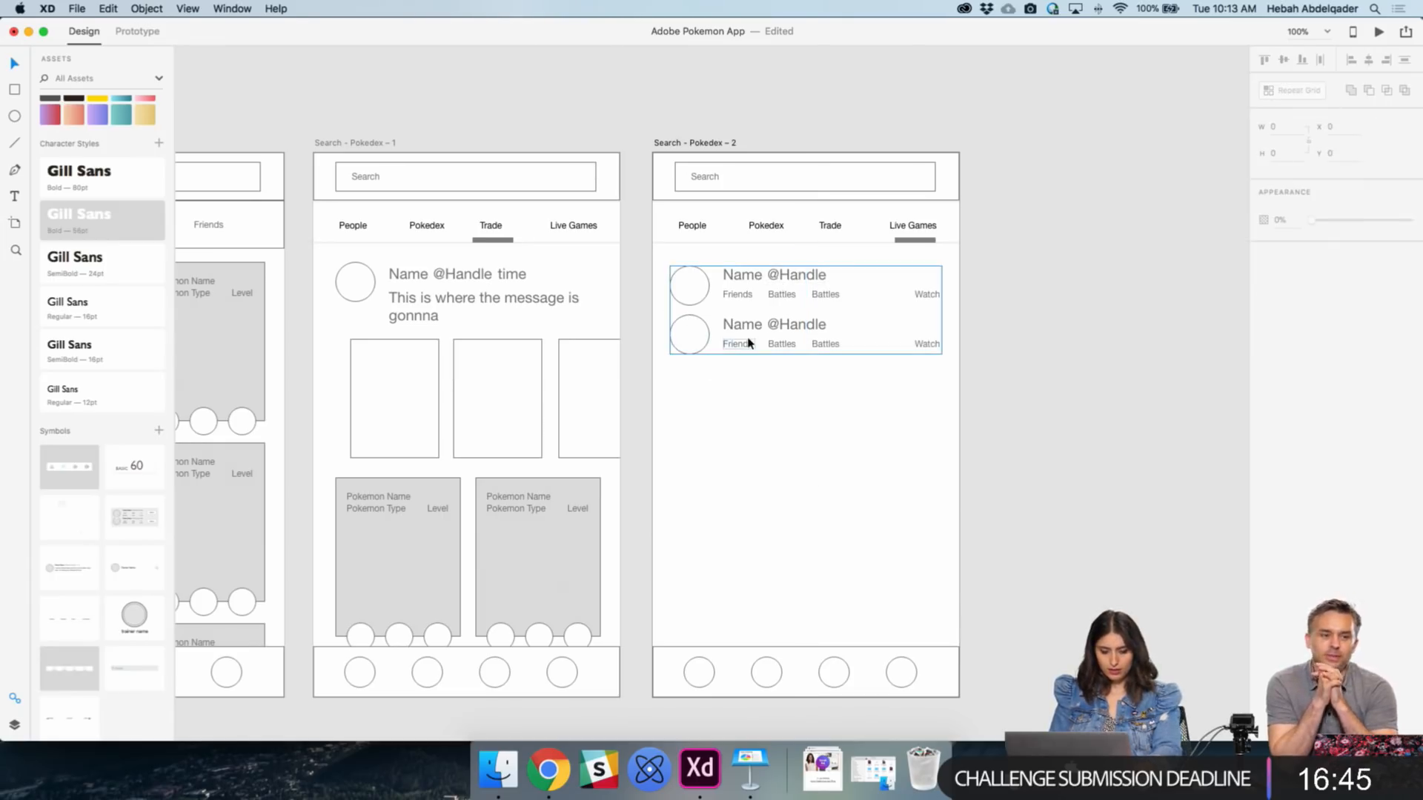
- Draw a 38 by 38 circle overlapping the two avatars and nudge it left to X 32 so it sits centered between them
{"action": "key", "text": "e"}
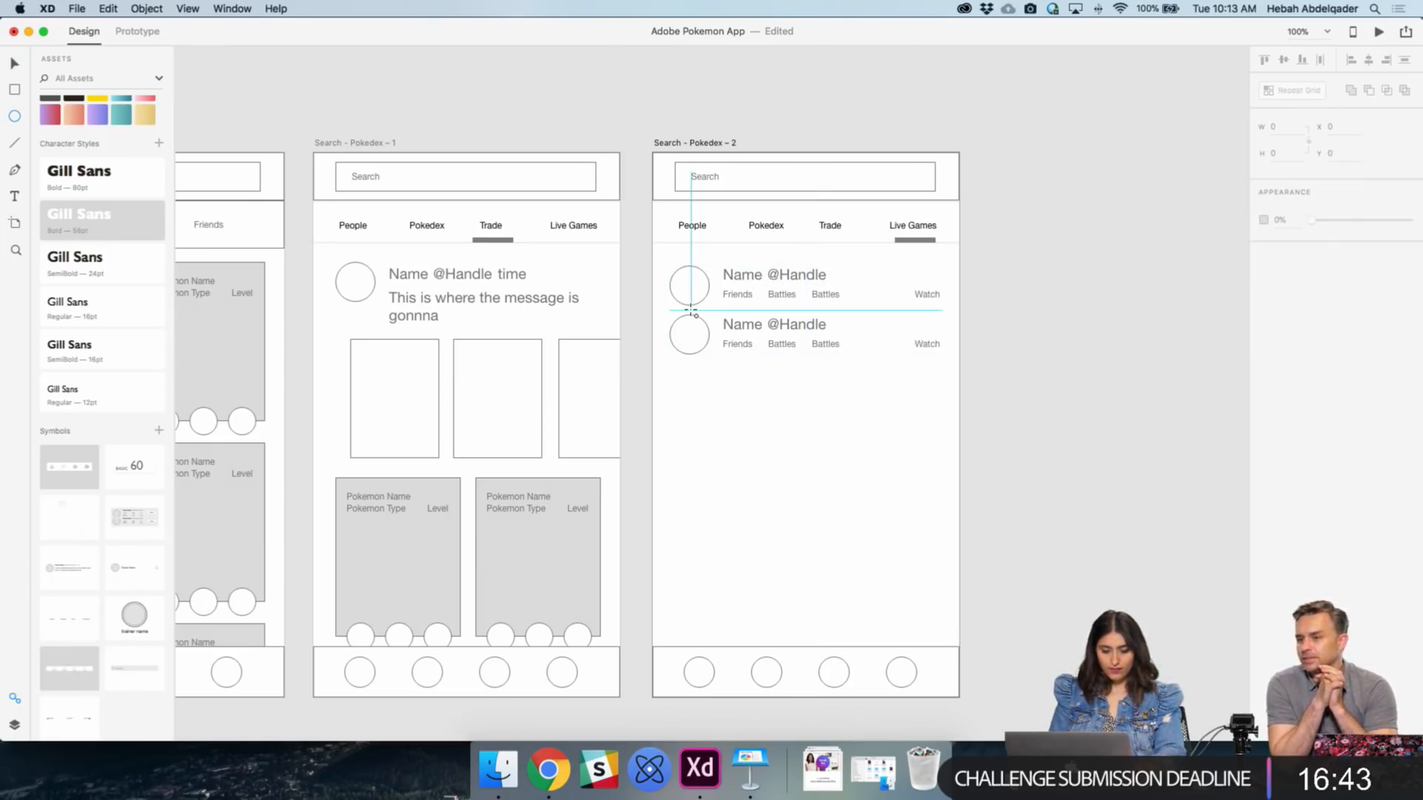
{"action": "left_click_drag", "start_coordinate": [691, 310], "coordinate": [704, 324]}
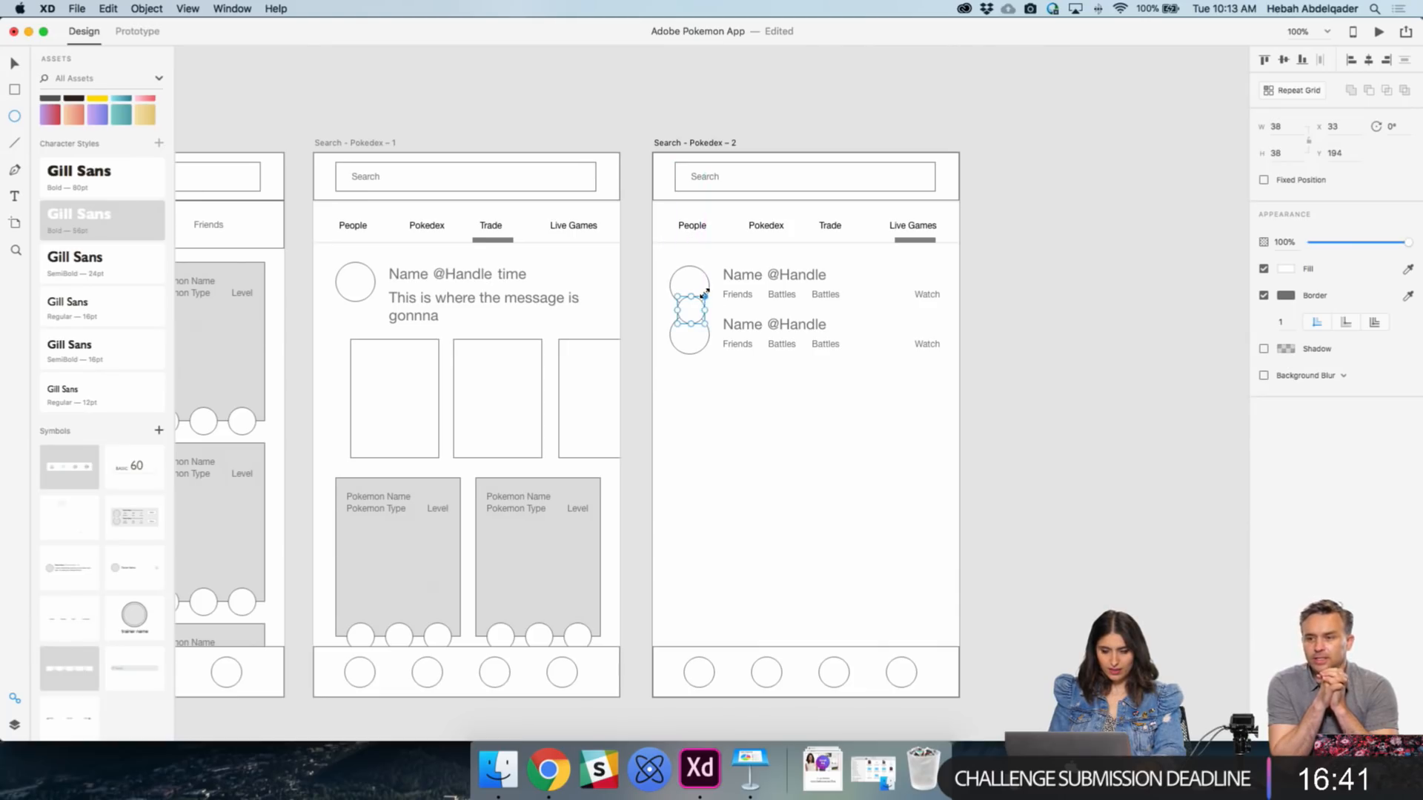
{"action": "key", "text": "Escape"}
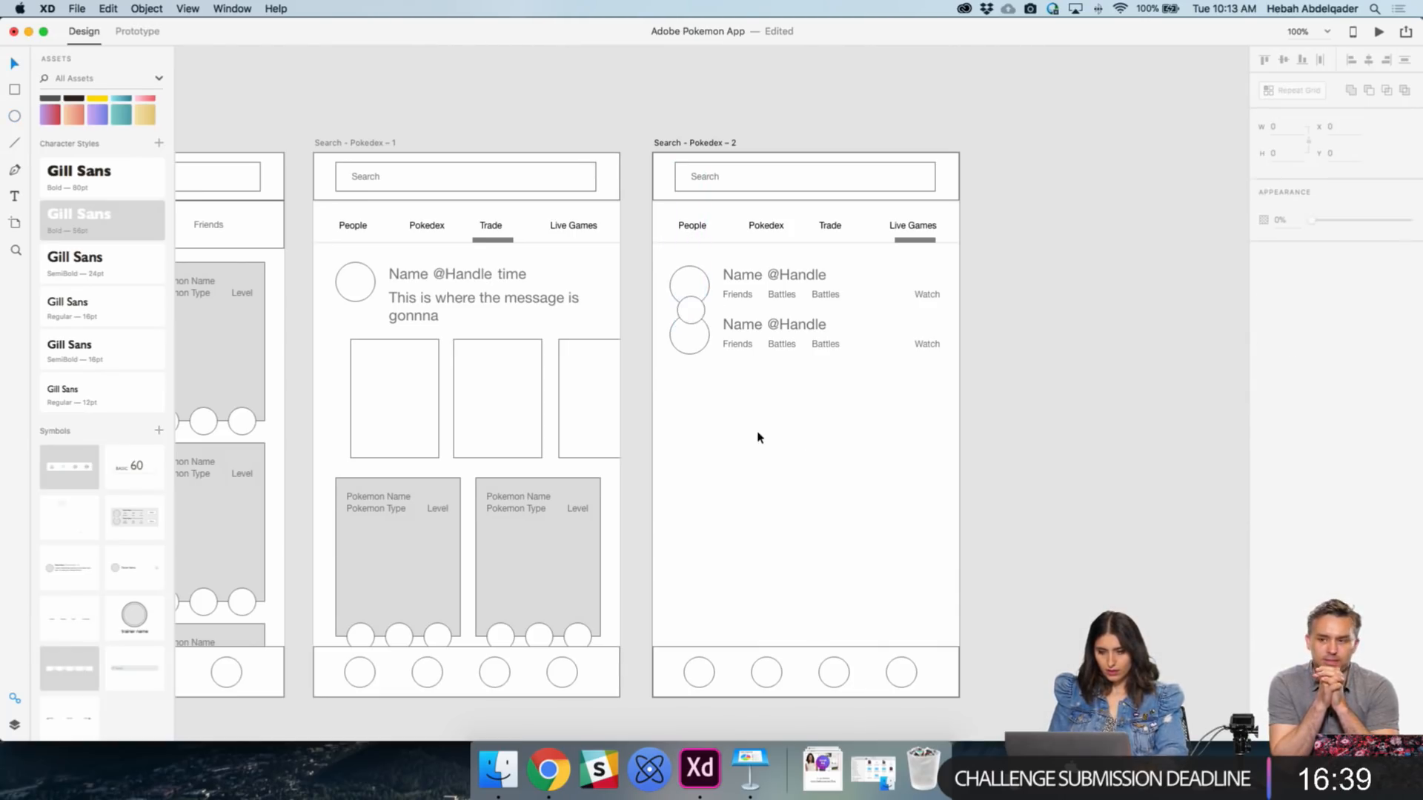
{"action": "left_click", "coordinate": [700, 319]}
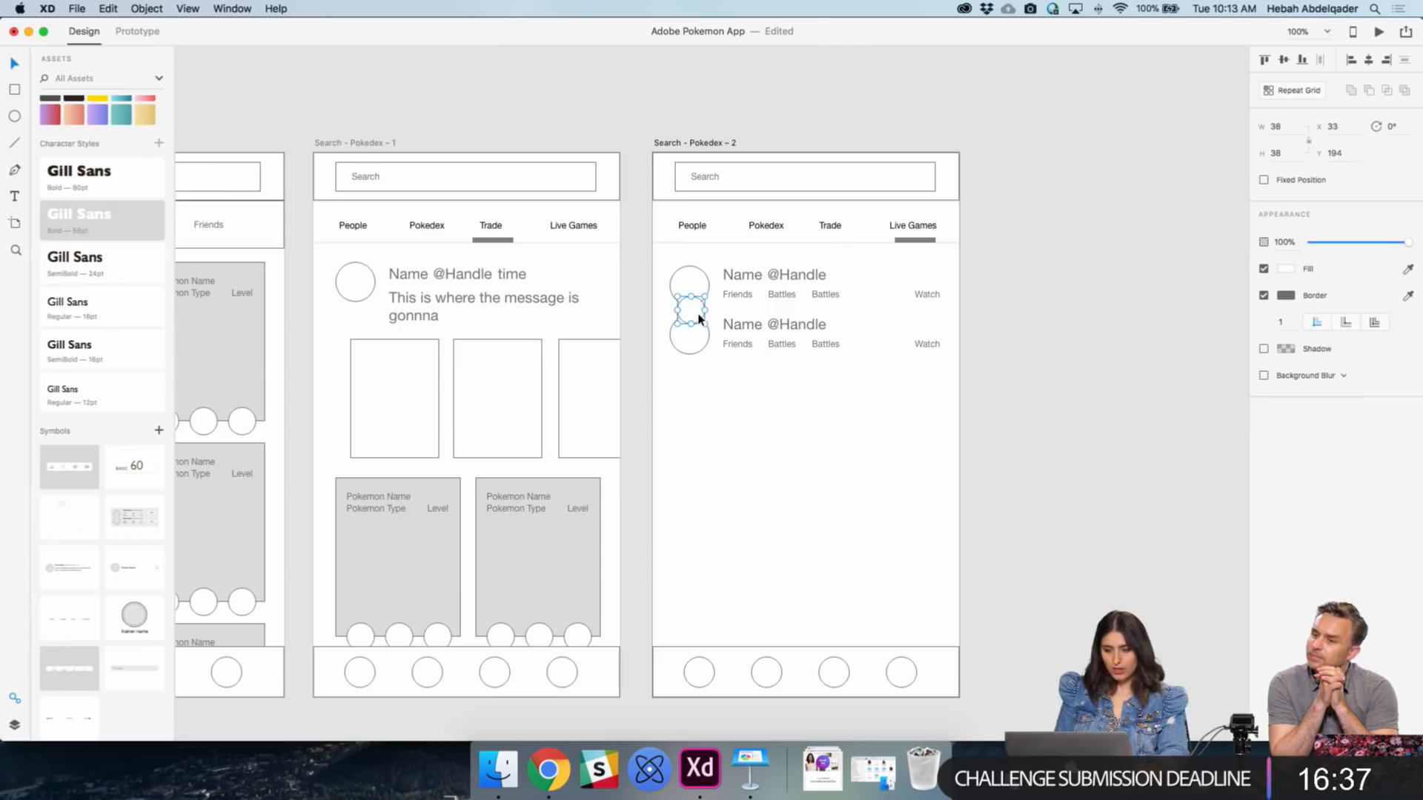
{"action": "key", "text": "Left"}
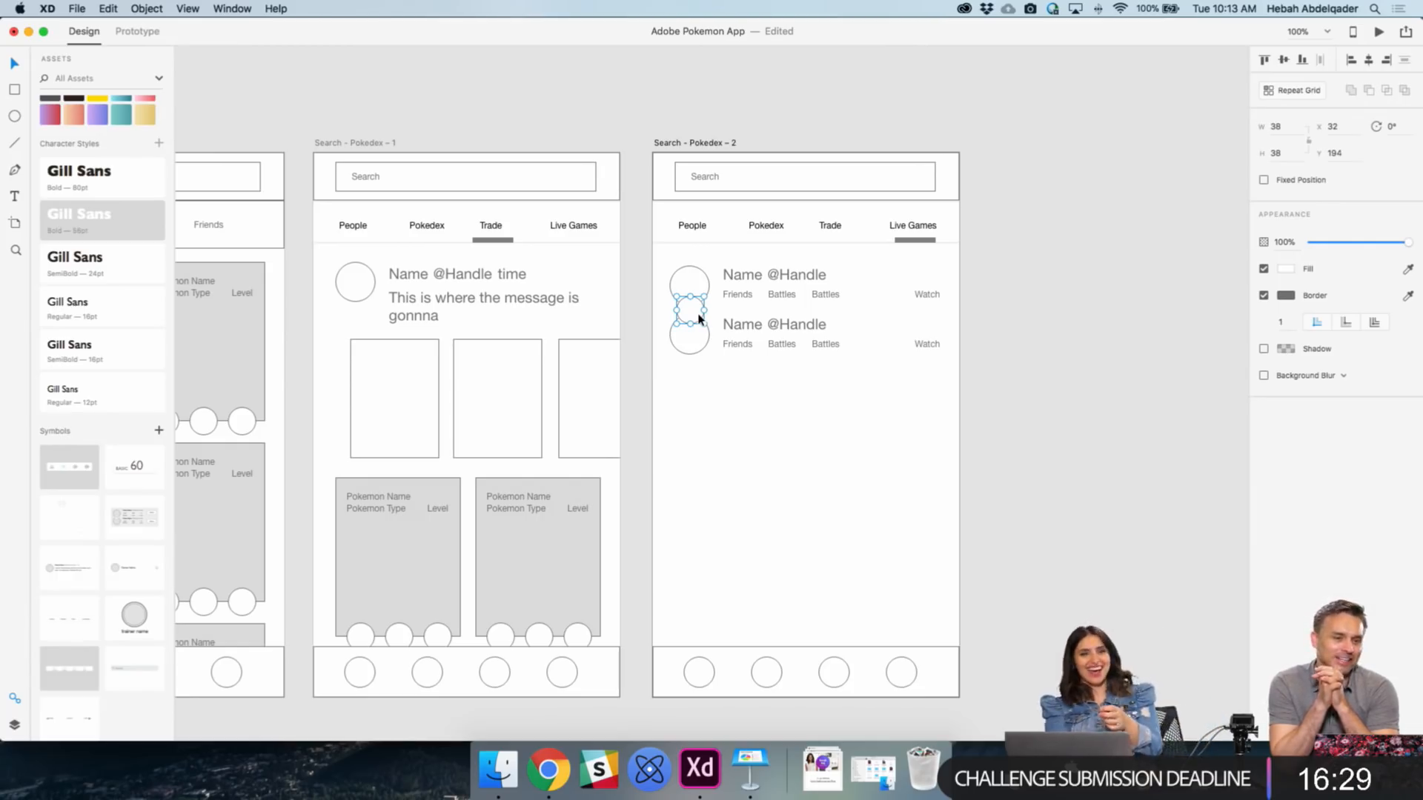
{"action": "left_click", "coordinate": [774, 429]}
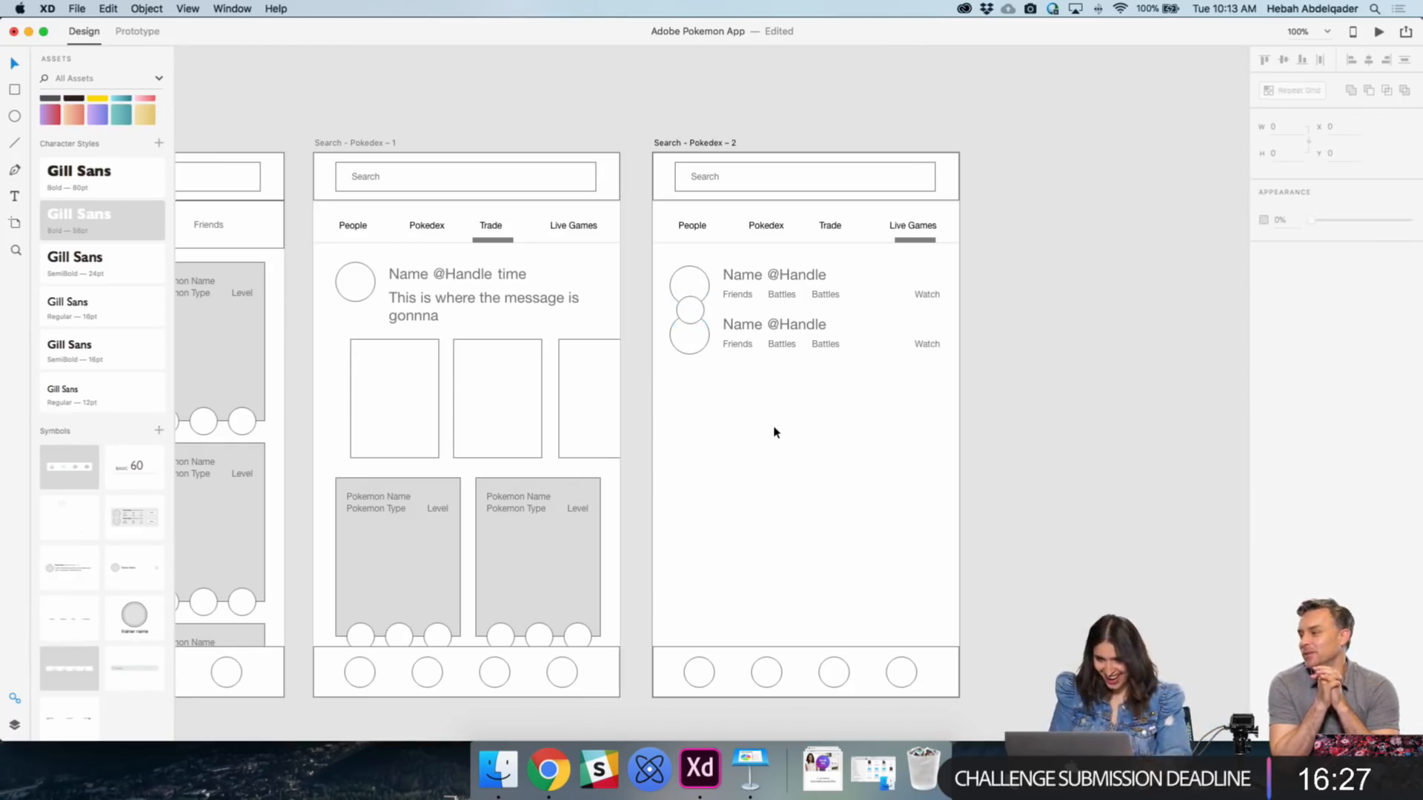
- Add the text "vs" inside the small circle between the two avatars
{"action": "key", "text": "t"}
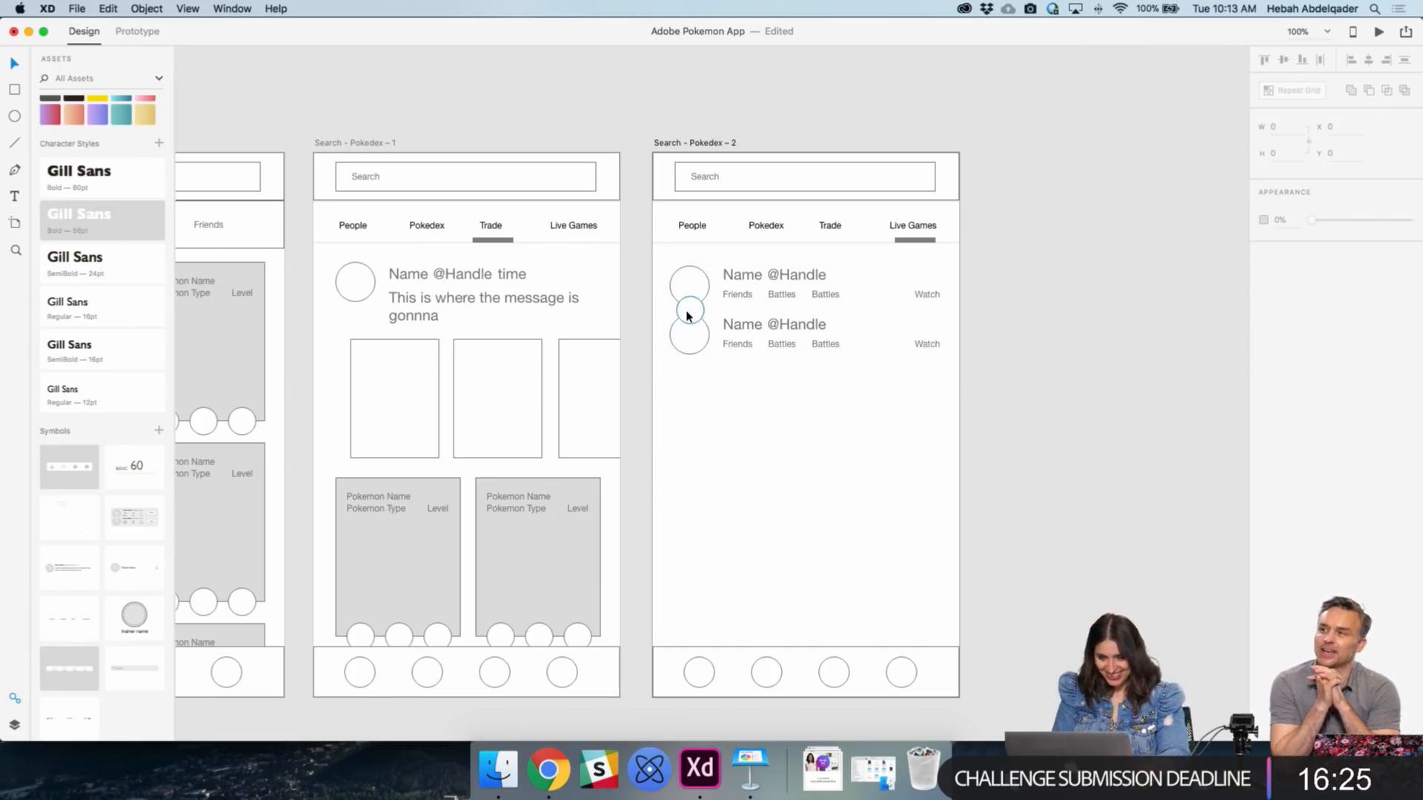
{"action": "left_click", "coordinate": [685, 315]}
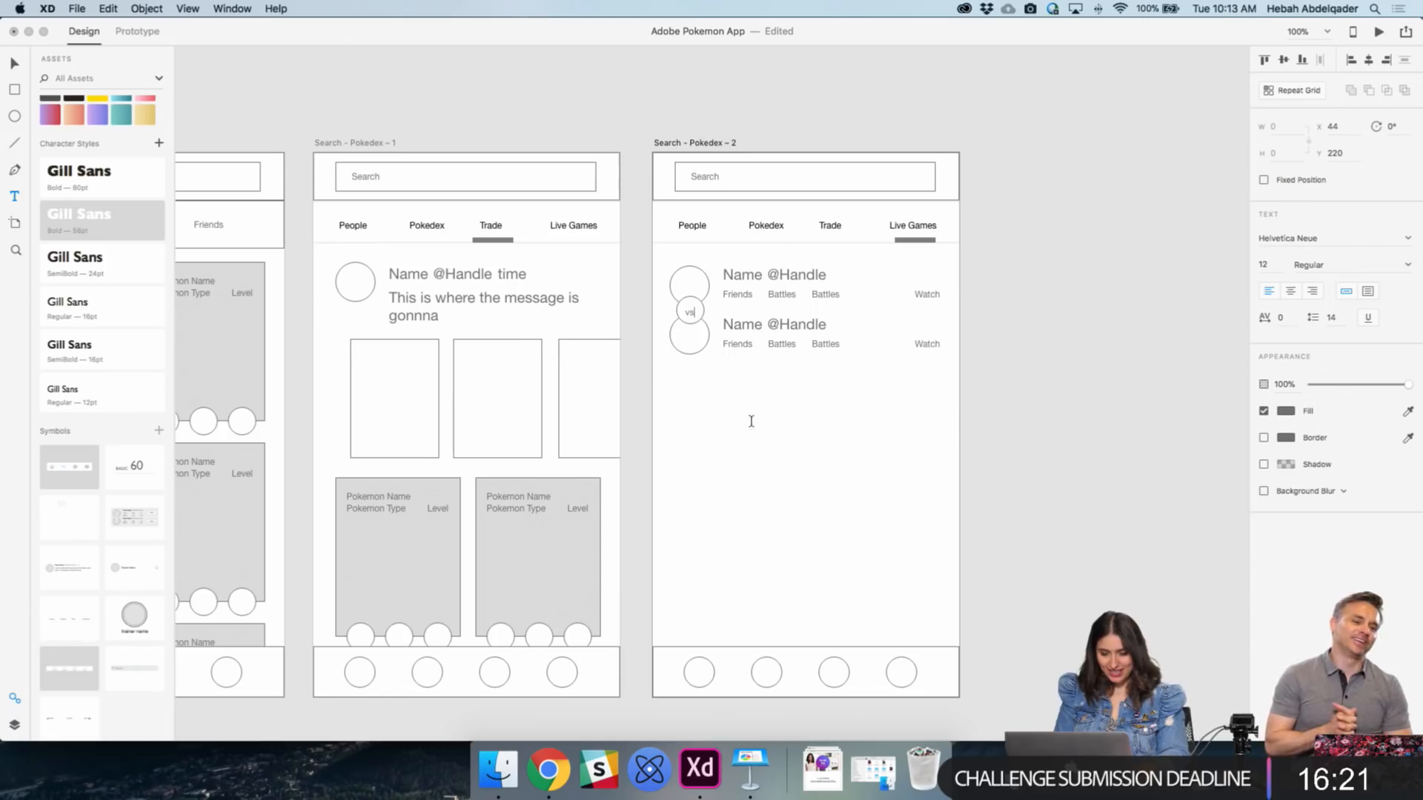
{"action": "left_click", "coordinate": [766, 447]}
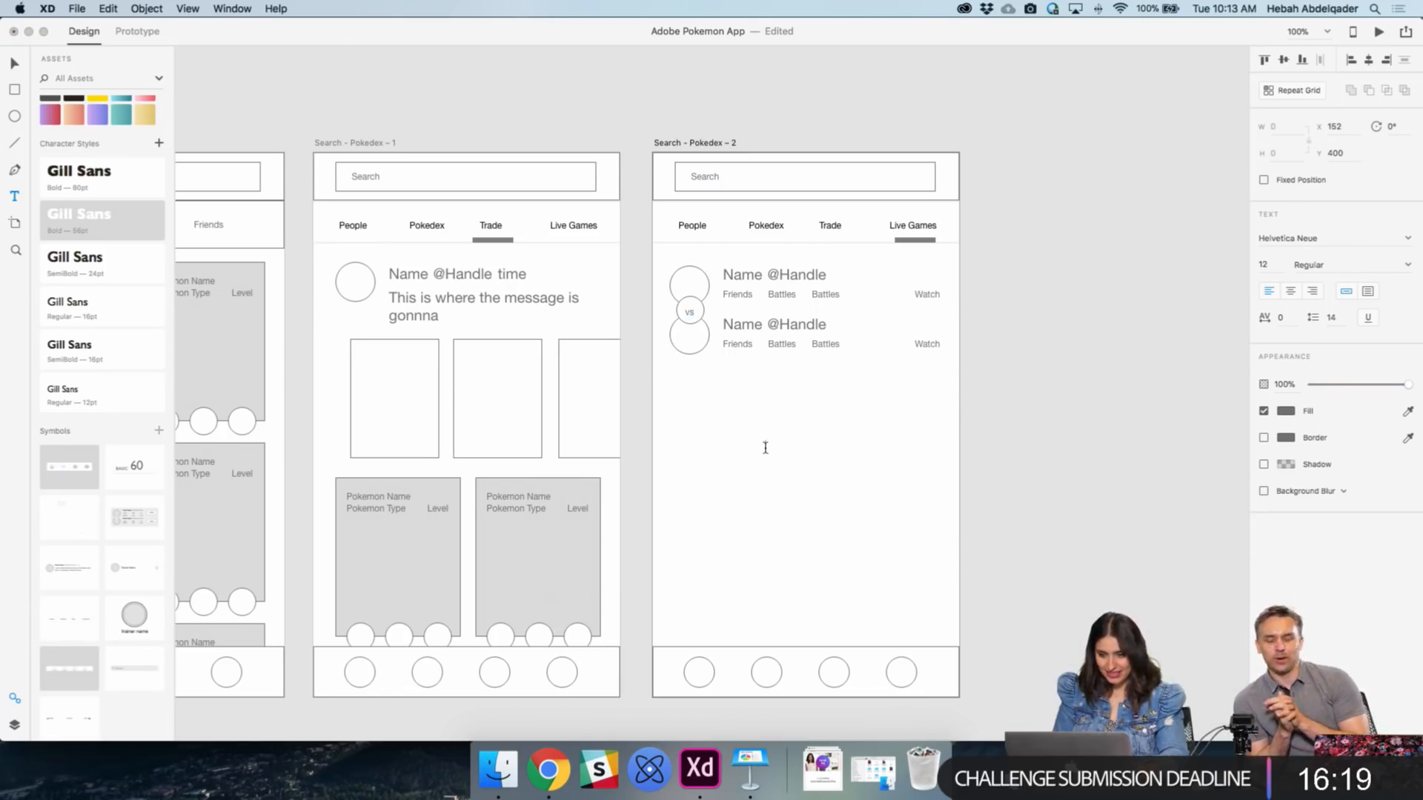
{"action": "type", "text": "v"}
{"action": "key", "text": "super+z"}
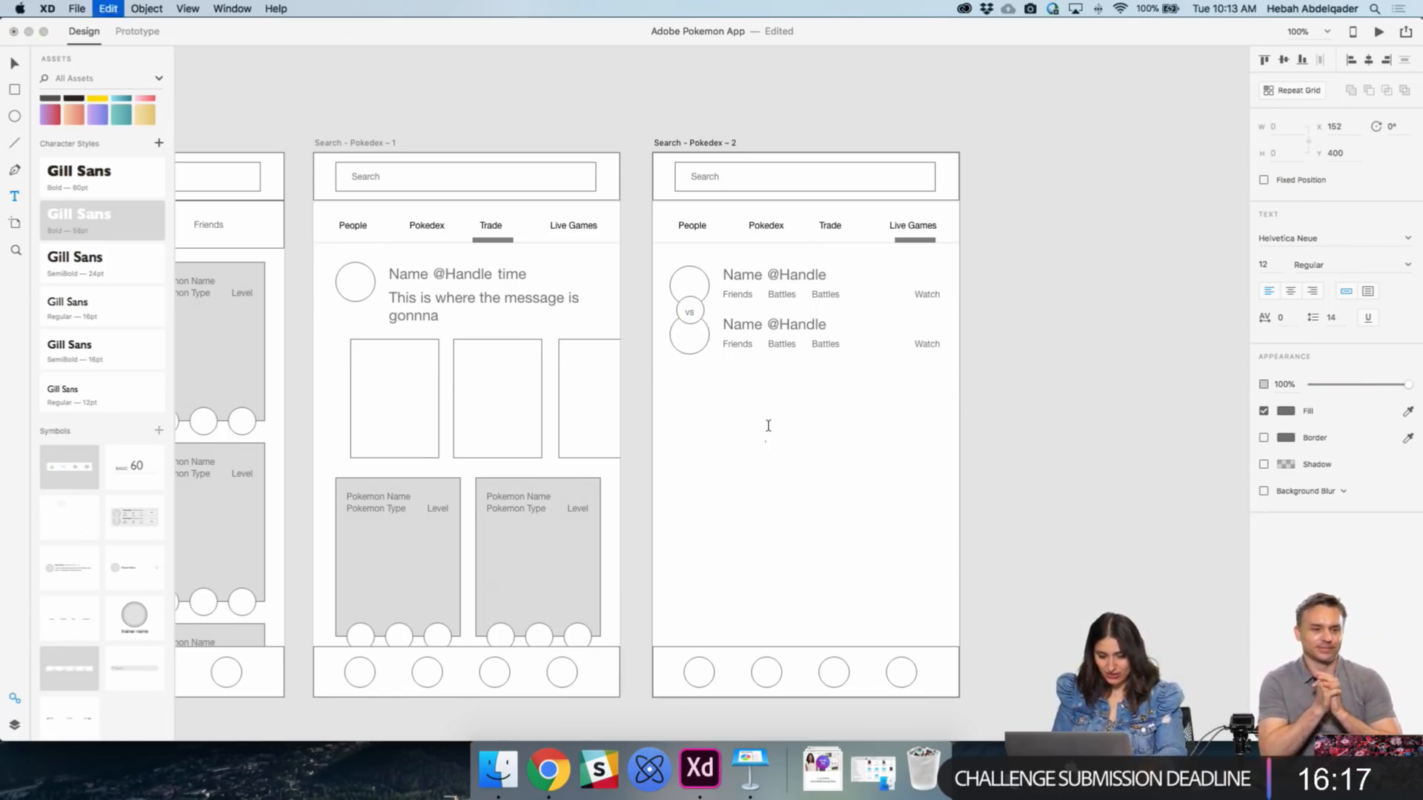
{"action": "key", "text": "super+z"}
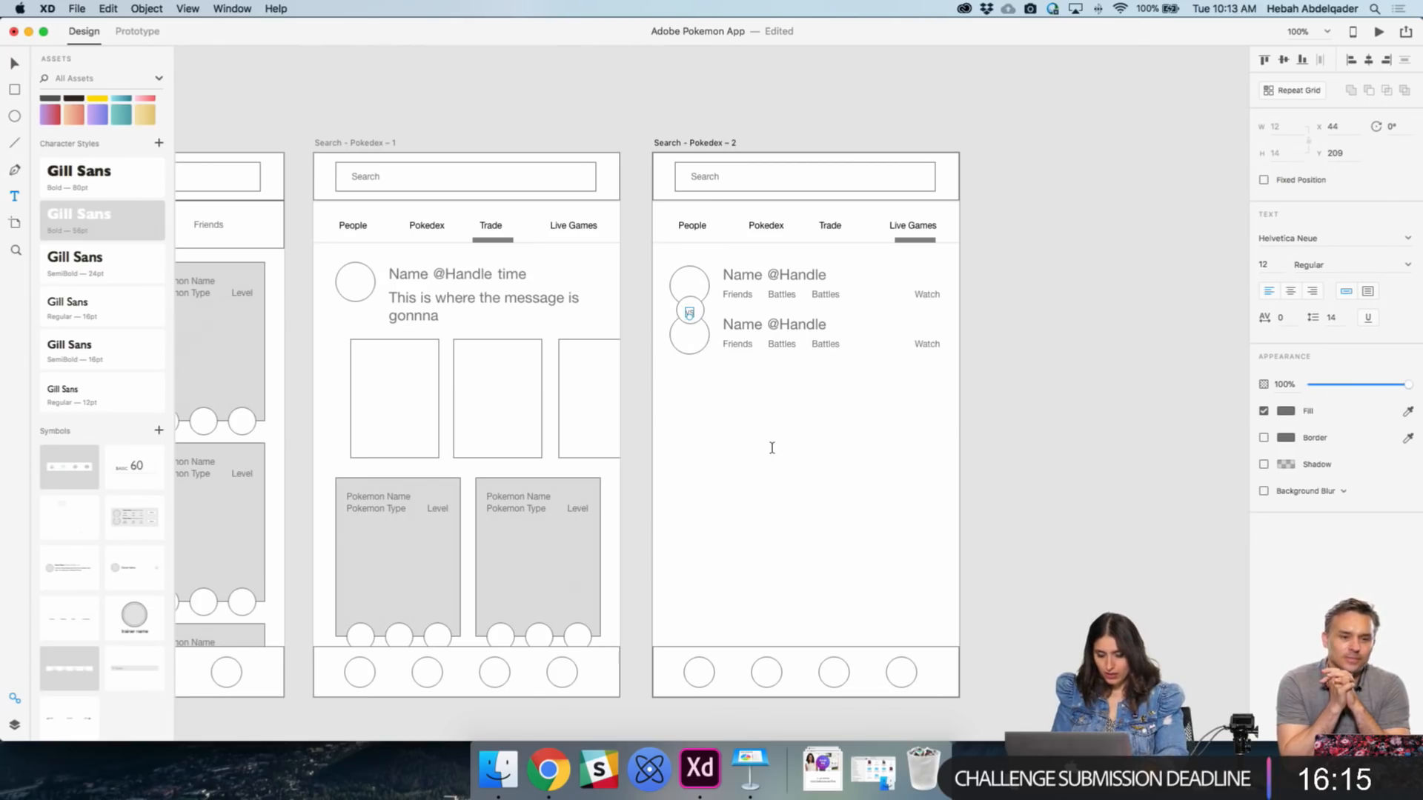
- Align the "vs" text and its small circle to each other's vertical middle
{"action": "key", "text": "Escape"}
{"action": "left_click", "coordinate": [689, 315]}
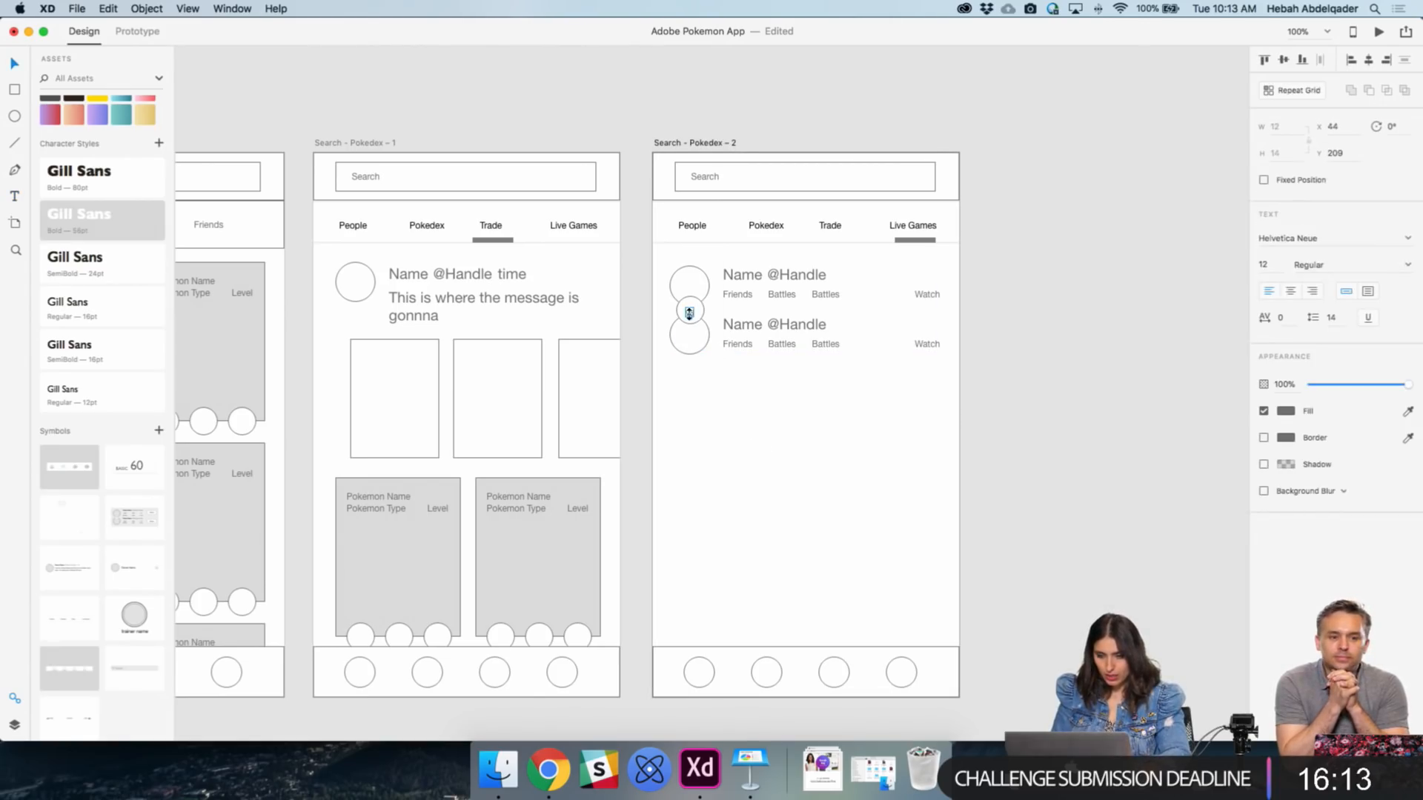
{"action": "left_click", "coordinate": [701, 313], "text": "shift"}
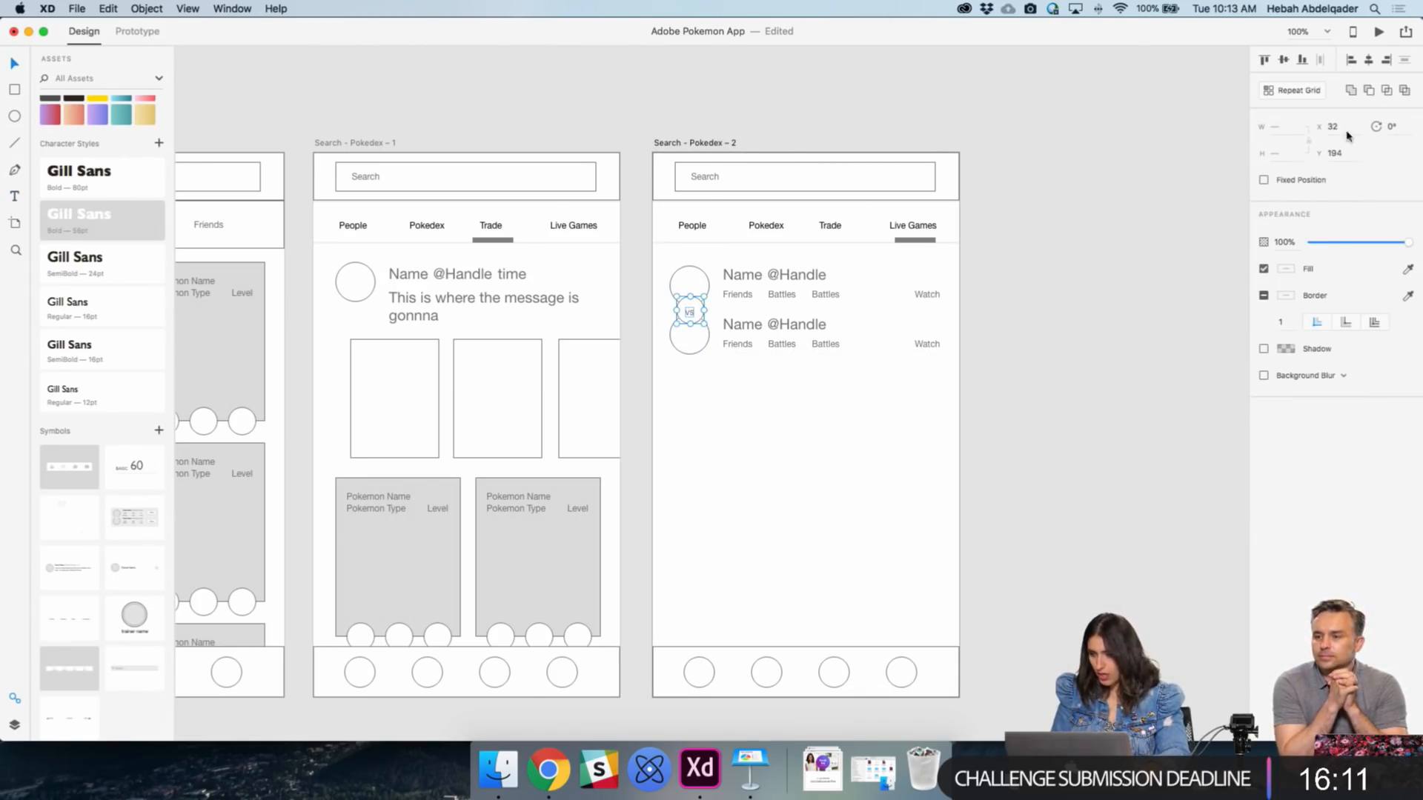
{"action": "left_click", "coordinate": [1283, 60]}
{"action": "left_click", "coordinate": [1087, 385]}
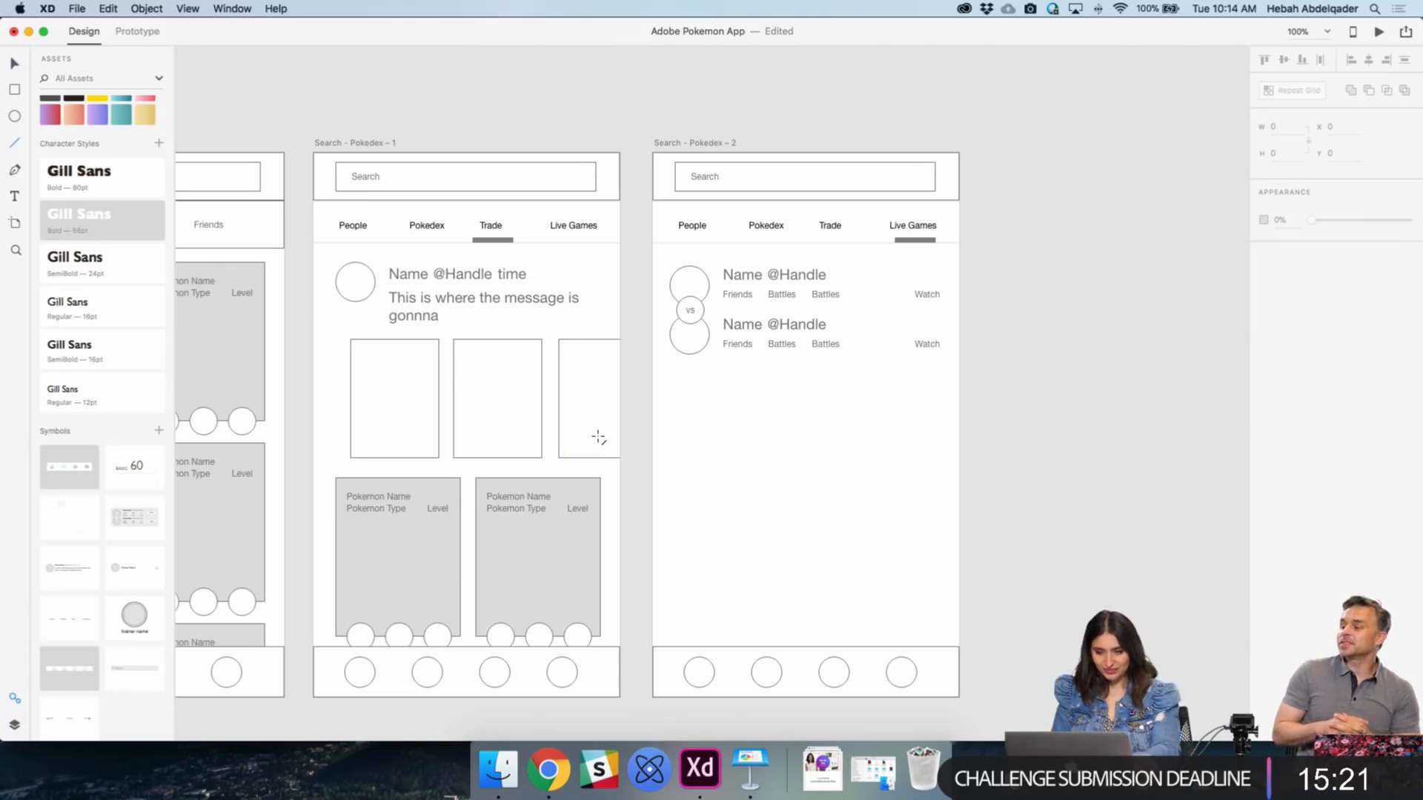
- Draw a horizontal divider line about 414 wide across Search – Pokedex – 2, just below the two player rows
{"action": "key", "text": "l"}
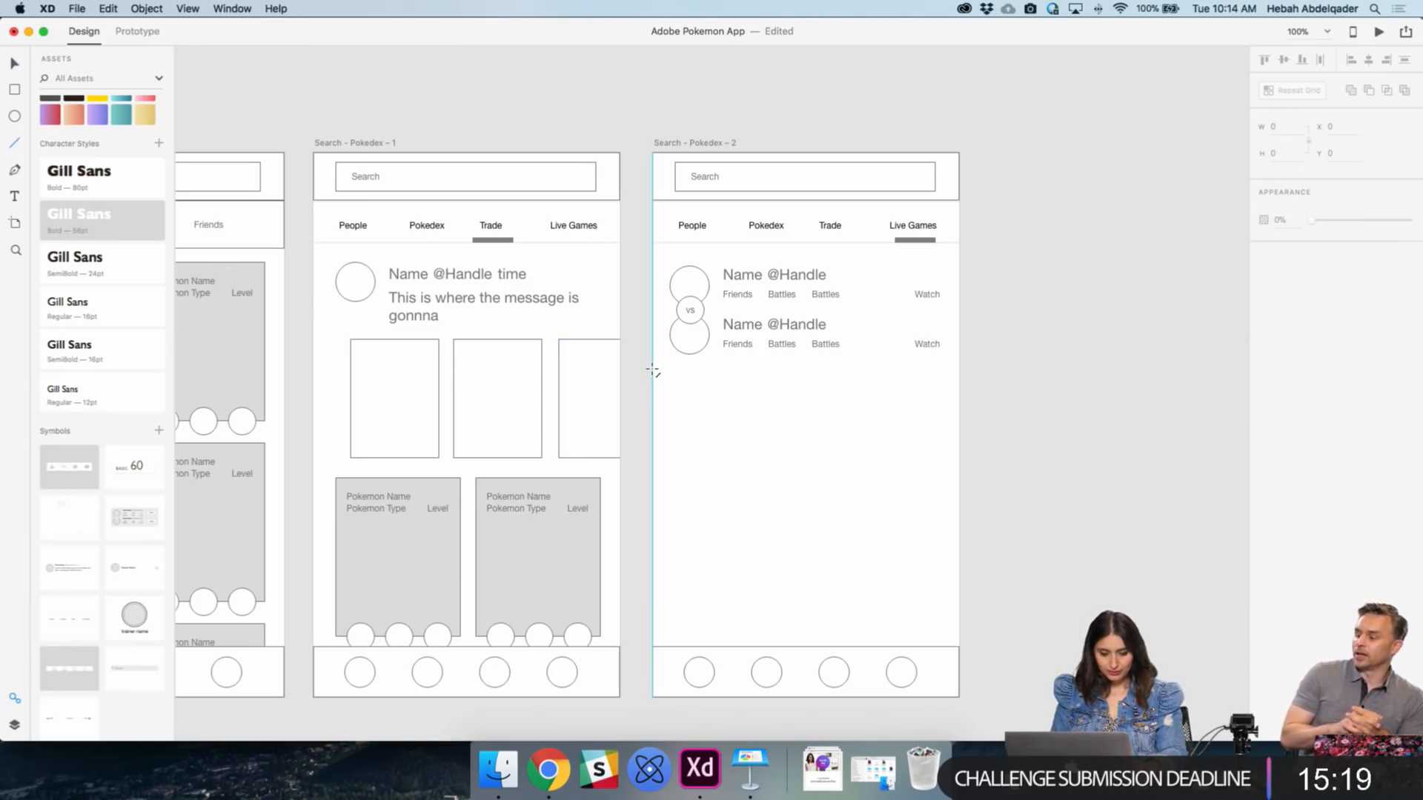
{"action": "left_click_drag", "start_coordinate": [652, 370], "coordinate": [959, 372]}
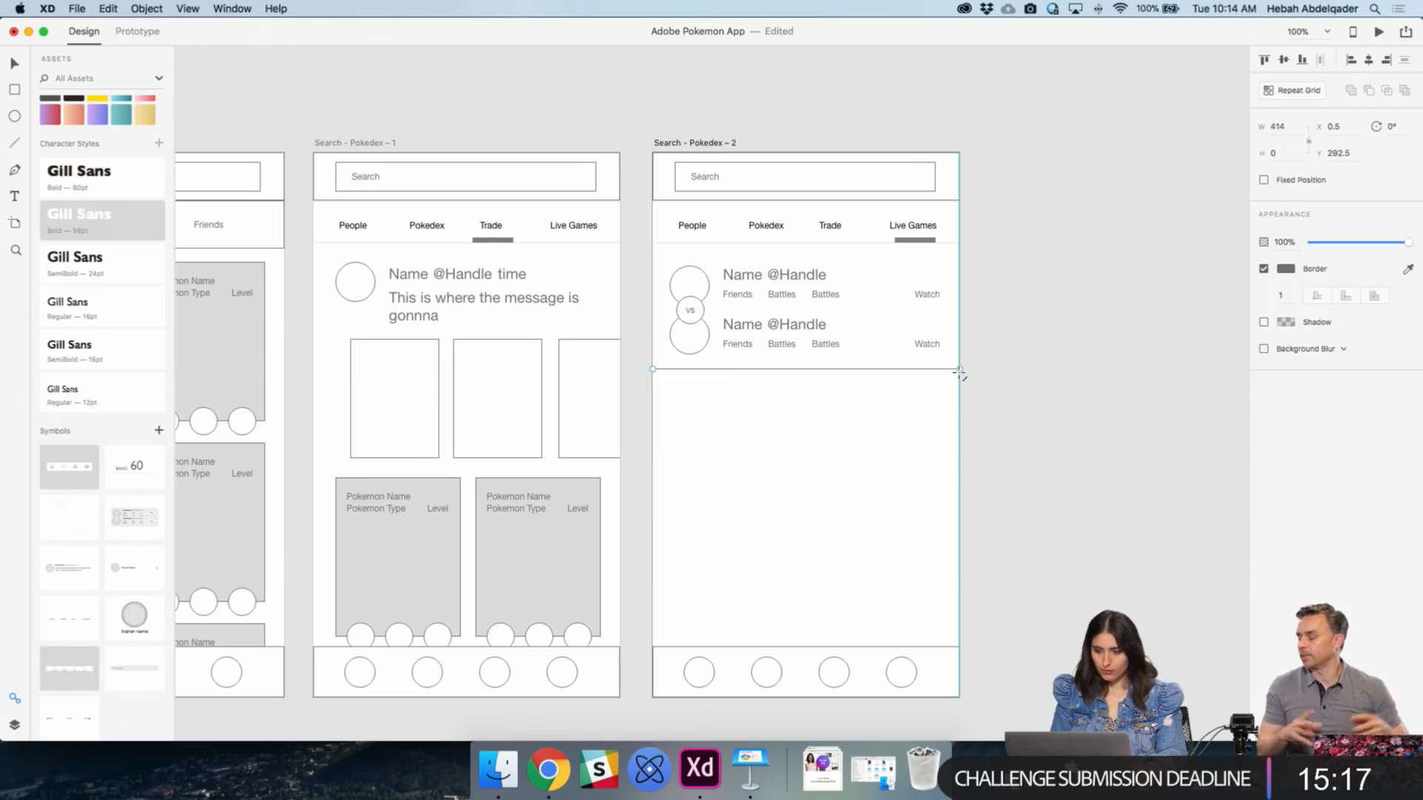
{"action": "key", "text": "Escape"}
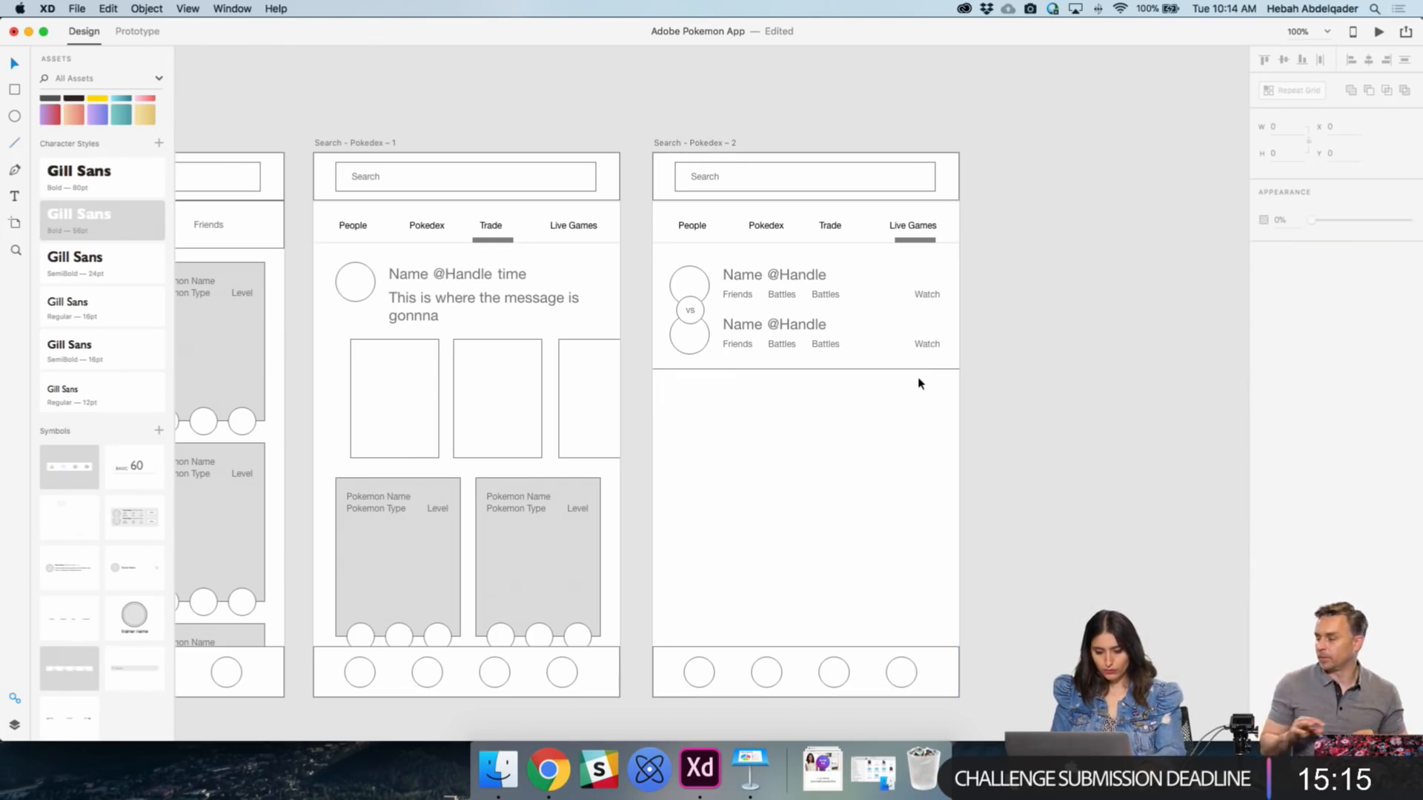
- Lighten the divider line's border color to light gray #BEBEBE and keep the line selected
{"action": "left_click", "coordinate": [860, 369]}
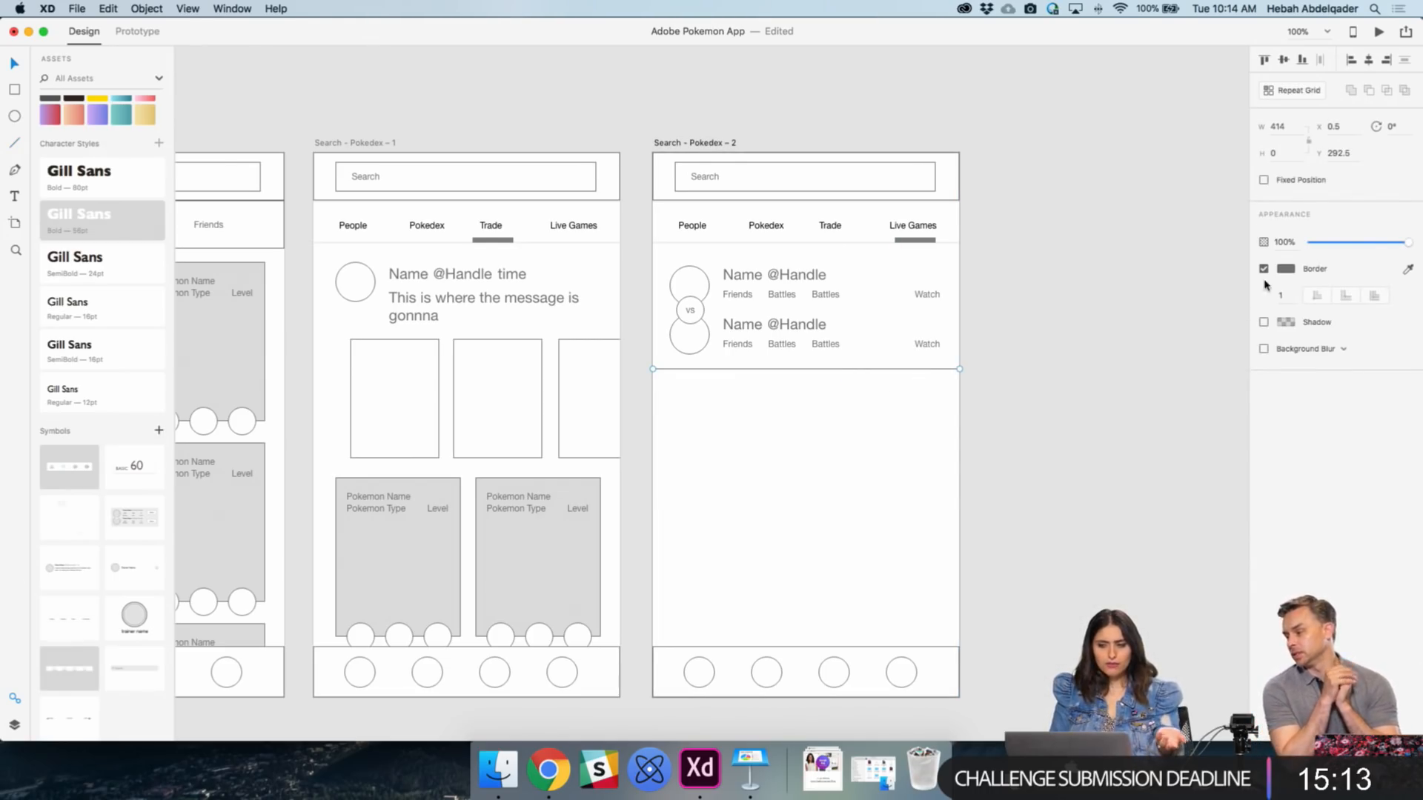
{"action": "left_click", "coordinate": [1288, 269]}
{"action": "left_click_drag", "start_coordinate": [1153, 240], "coordinate": [1092, 220]}
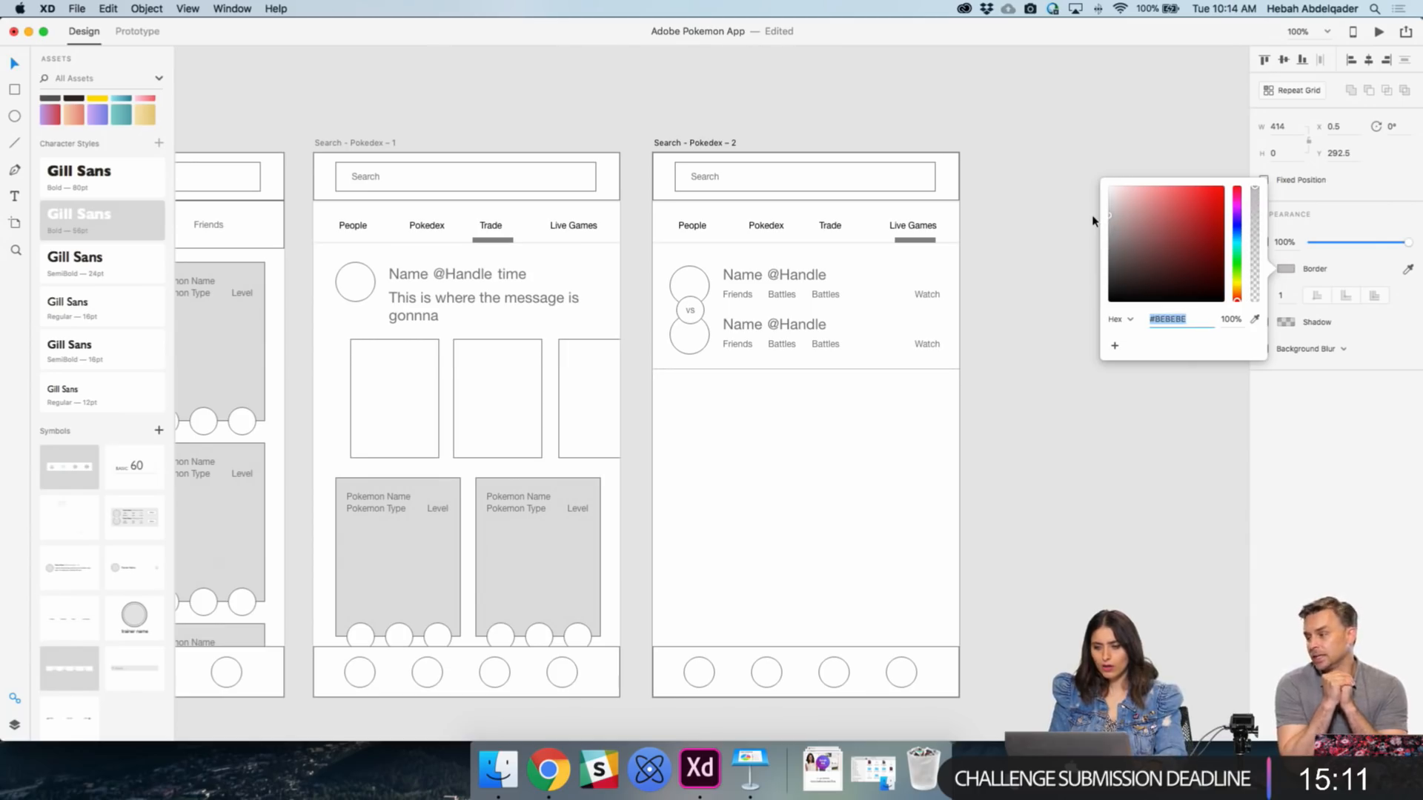
{"action": "left_click", "coordinate": [1089, 235]}
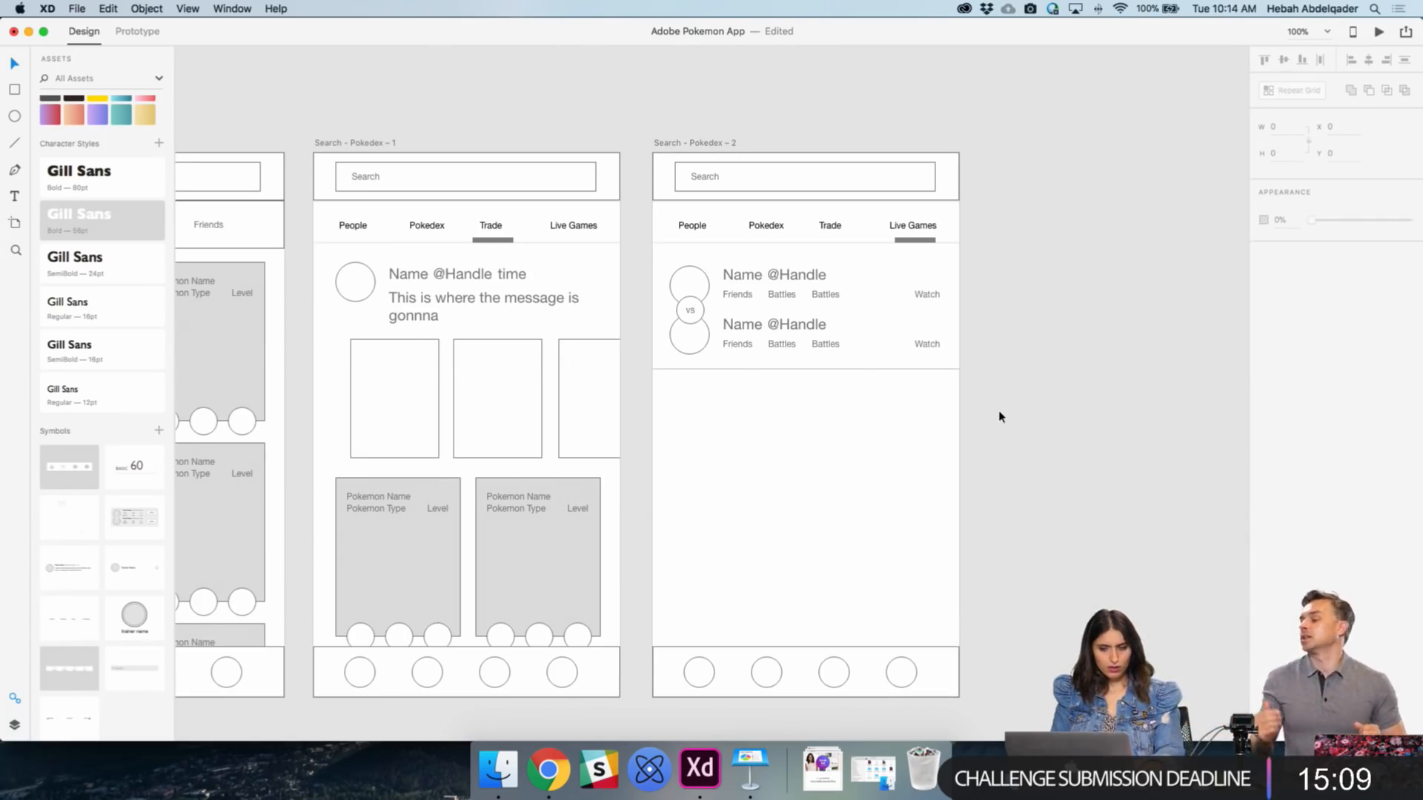
{"action": "left_click", "coordinate": [877, 373]}
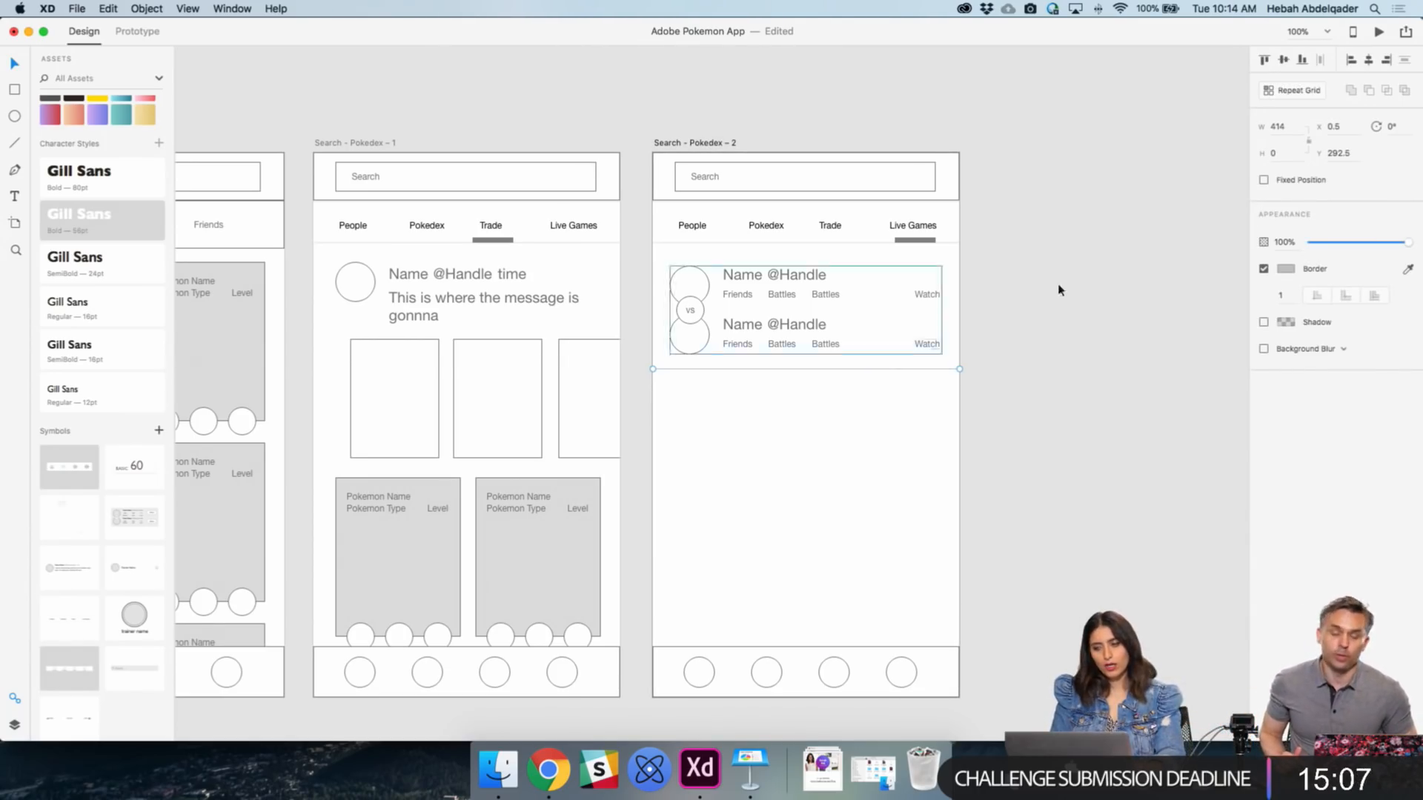
{"action": "left_click", "coordinate": [1278, 126]}
{"action": "type", "text": "300"}
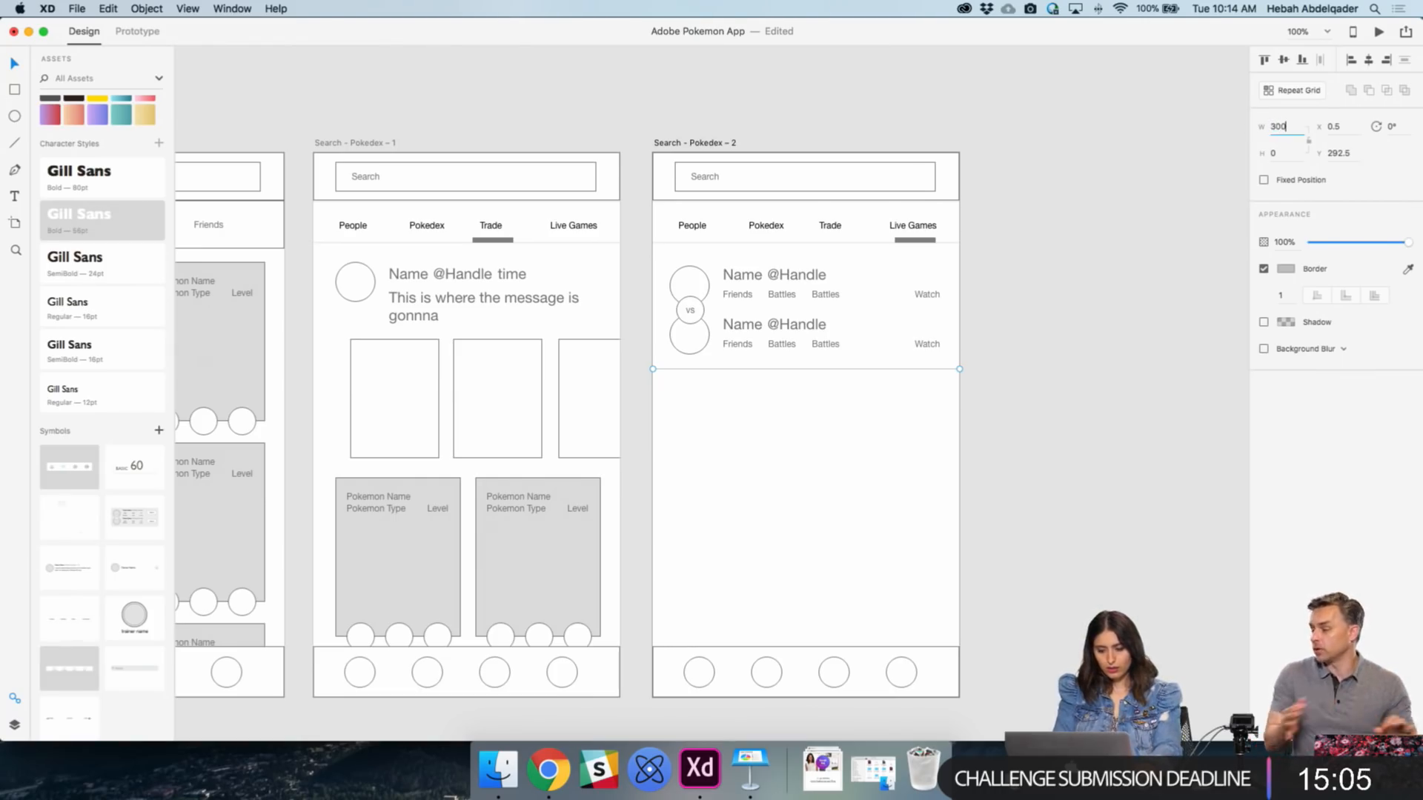
{"action": "key", "text": "Escape"}
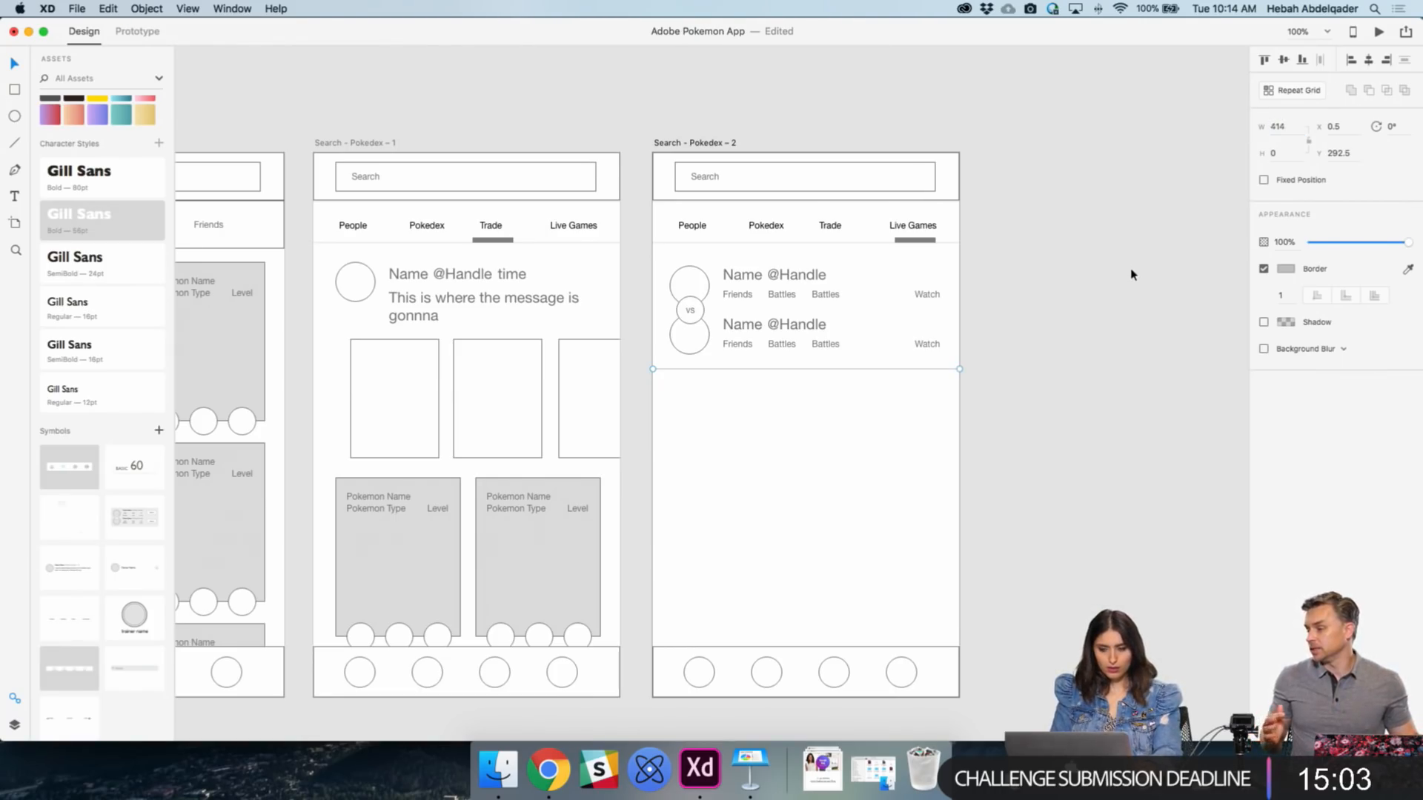
- Set the divider line's width to 400
{"action": "left_click", "coordinate": [1278, 127]}
{"action": "type", "text": "400"}
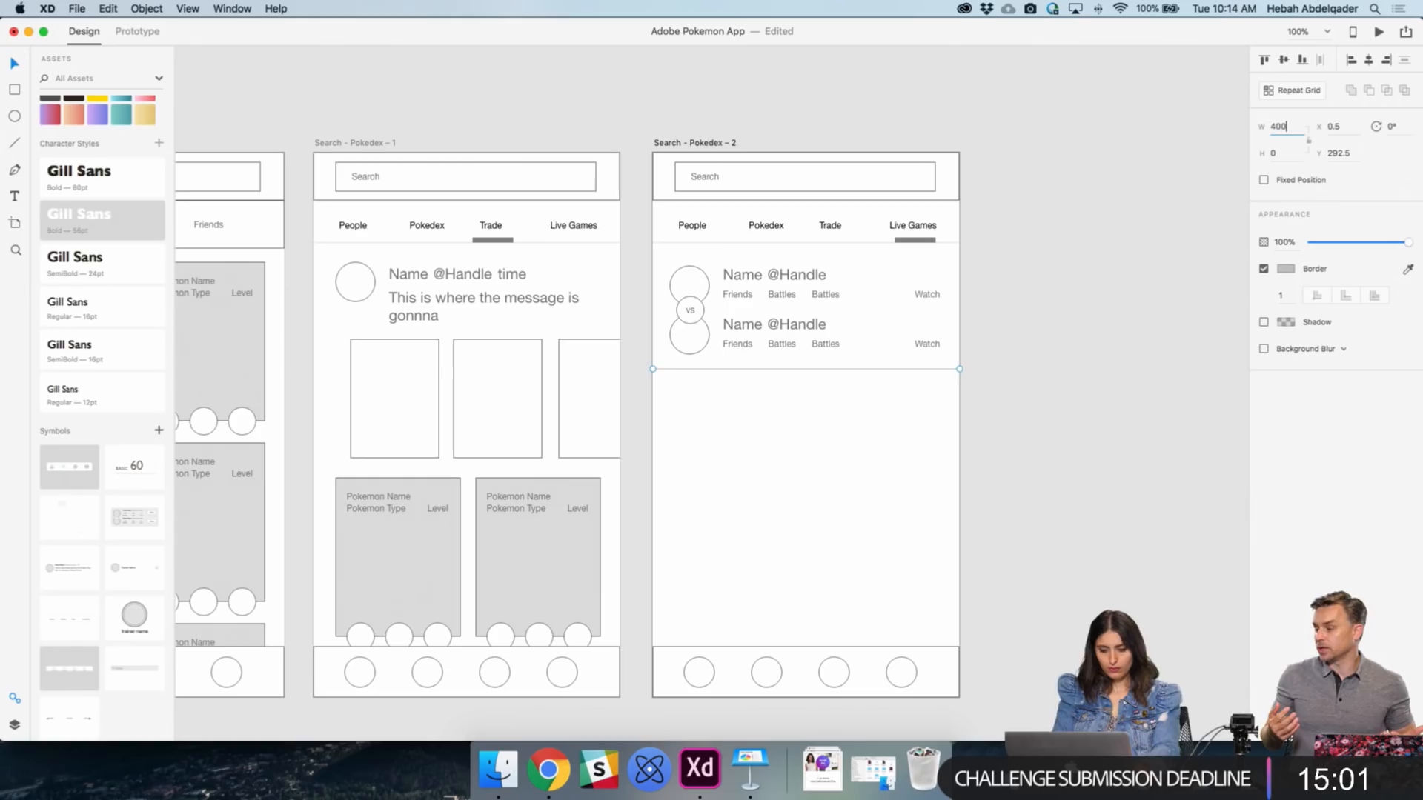
{"action": "key", "text": "Return"}
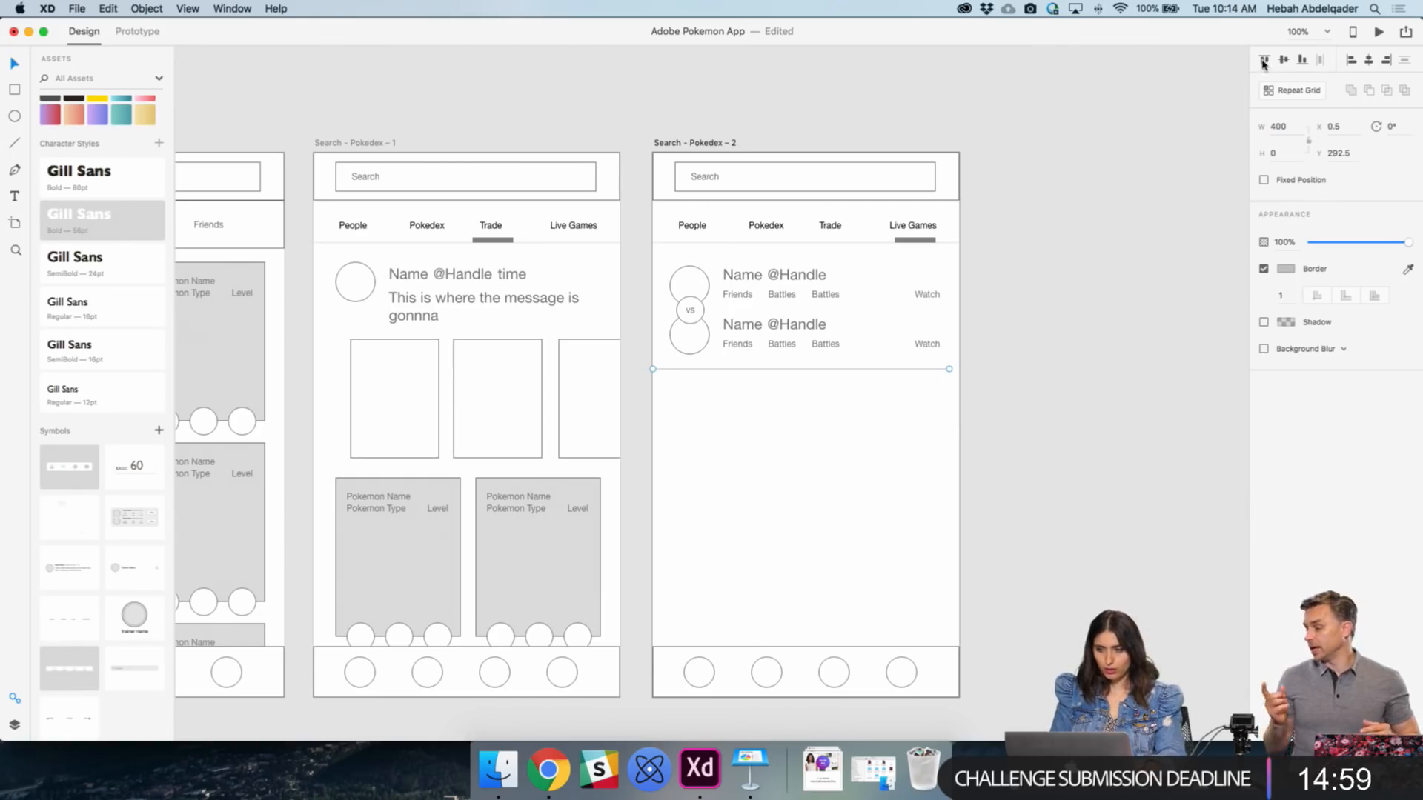
{"action": "left_click", "coordinate": [1285, 61]}
{"action": "key", "text": "super+z"}
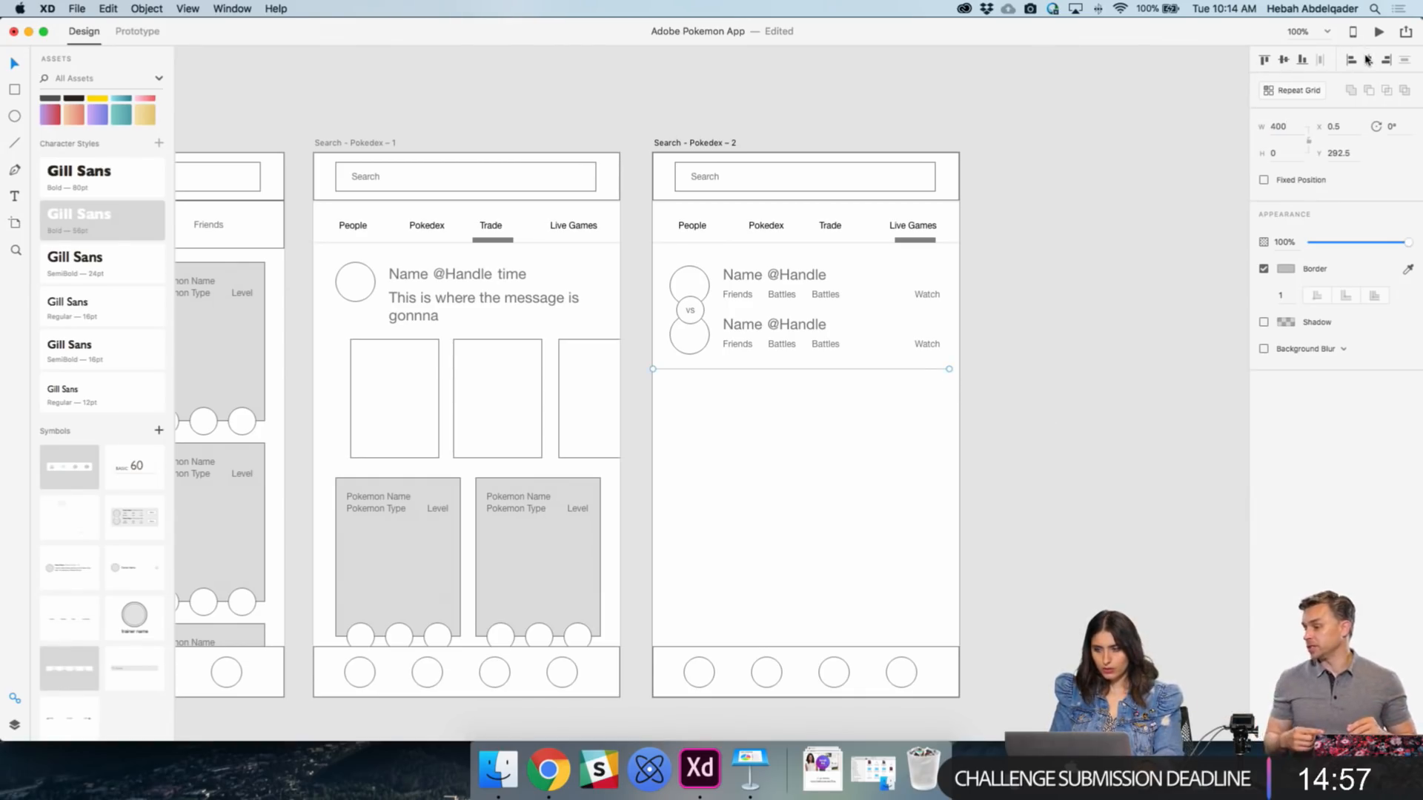
- Center the divider line horizontally on the Search – Pokedex – 2 artboard and deselect it
{"action": "left_click", "coordinate": [1071, 357]}
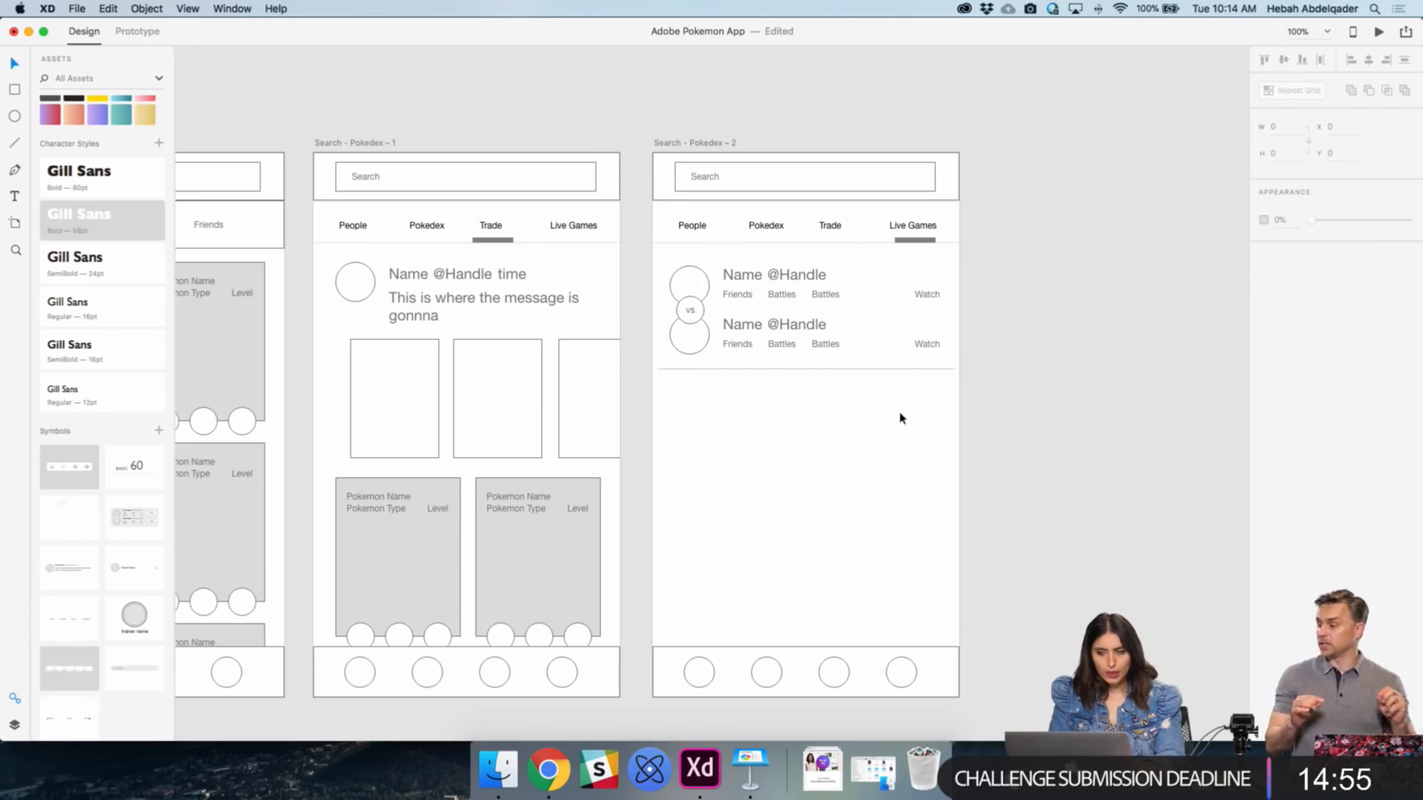
- Try halving the divider line's width with the expression 400/2, and undo the change
{"action": "left_click", "coordinate": [862, 369]}
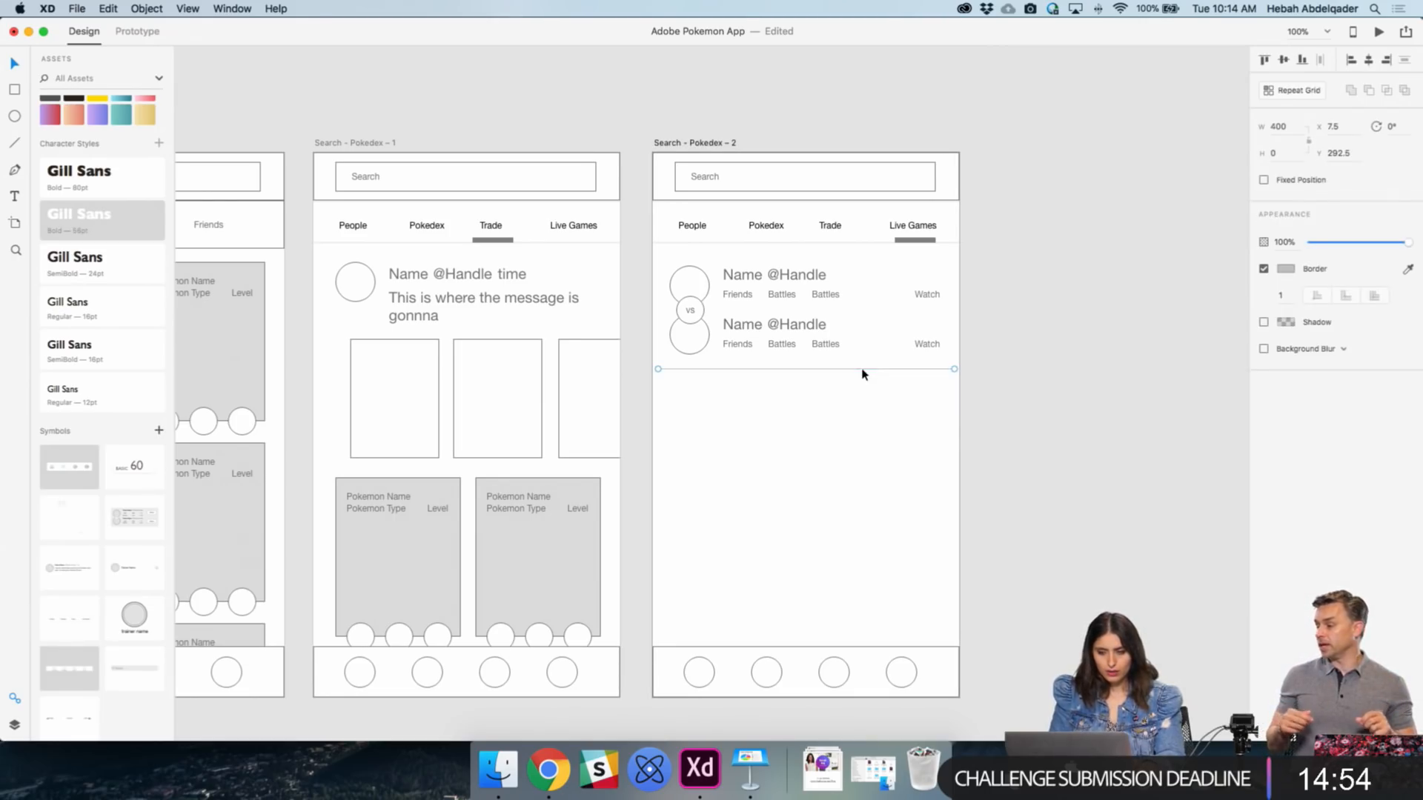
{"action": "left_click", "coordinate": [1288, 126]}
{"action": "key", "text": "Right"}
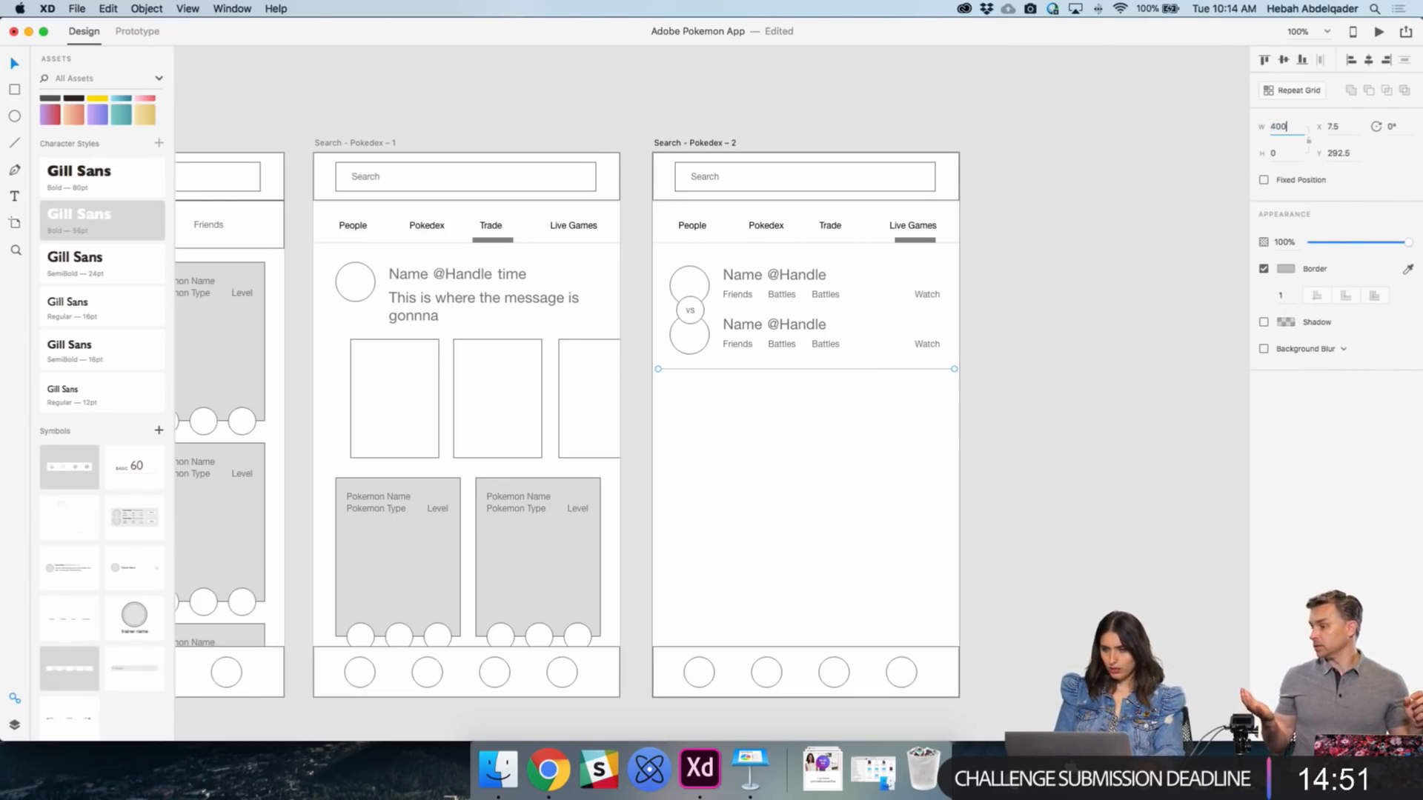
{"action": "type", "text": "/2"}
{"action": "key", "text": "Return"}
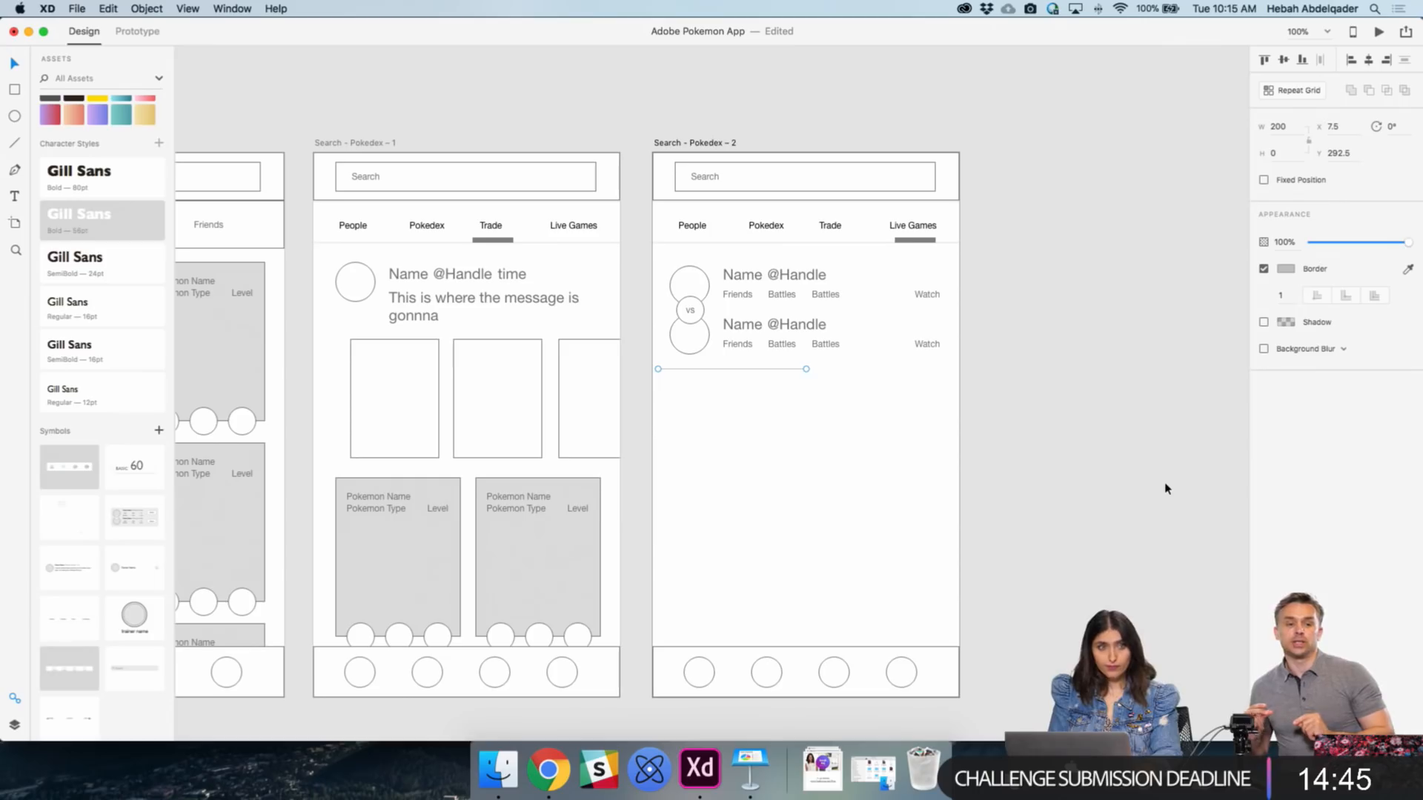
{"action": "key", "text": "super+z"}
{"action": "left_click", "coordinate": [1110, 467]}
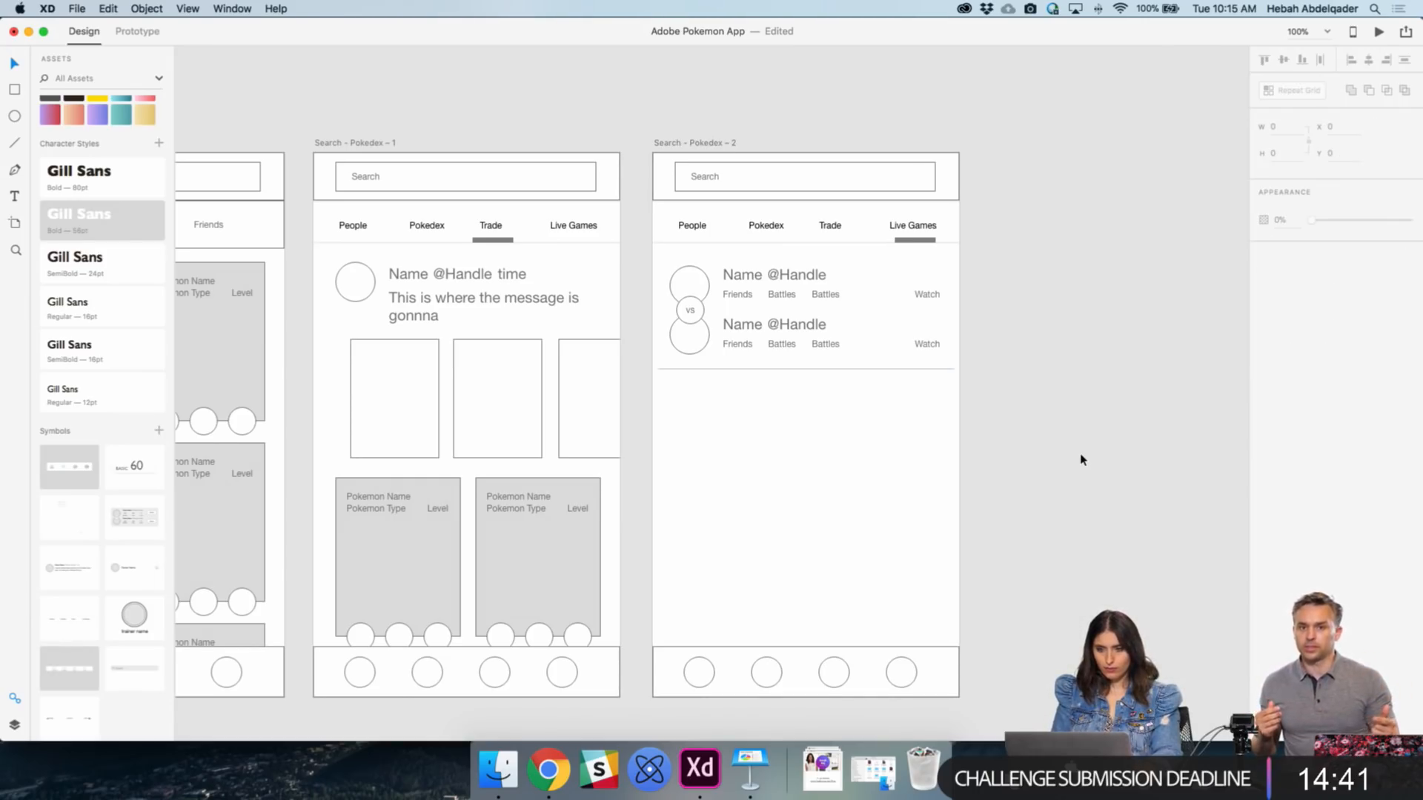
- Save the document and turn the versus match block with its divider line into a repeat grid
{"action": "key", "text": "super+s"}
{"action": "left_click", "coordinate": [830, 125]}
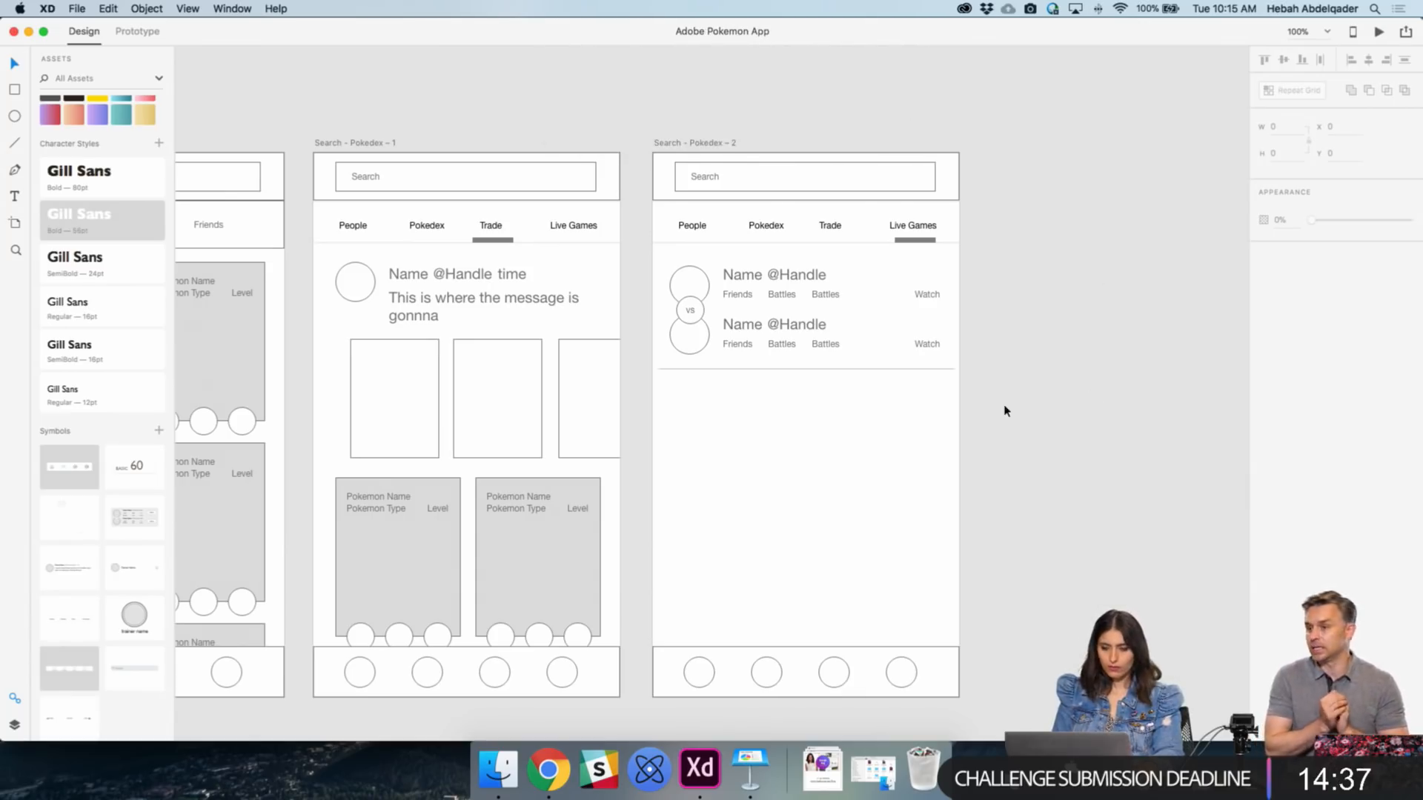
{"action": "left_click_drag", "start_coordinate": [1004, 407], "coordinate": [663, 269]}
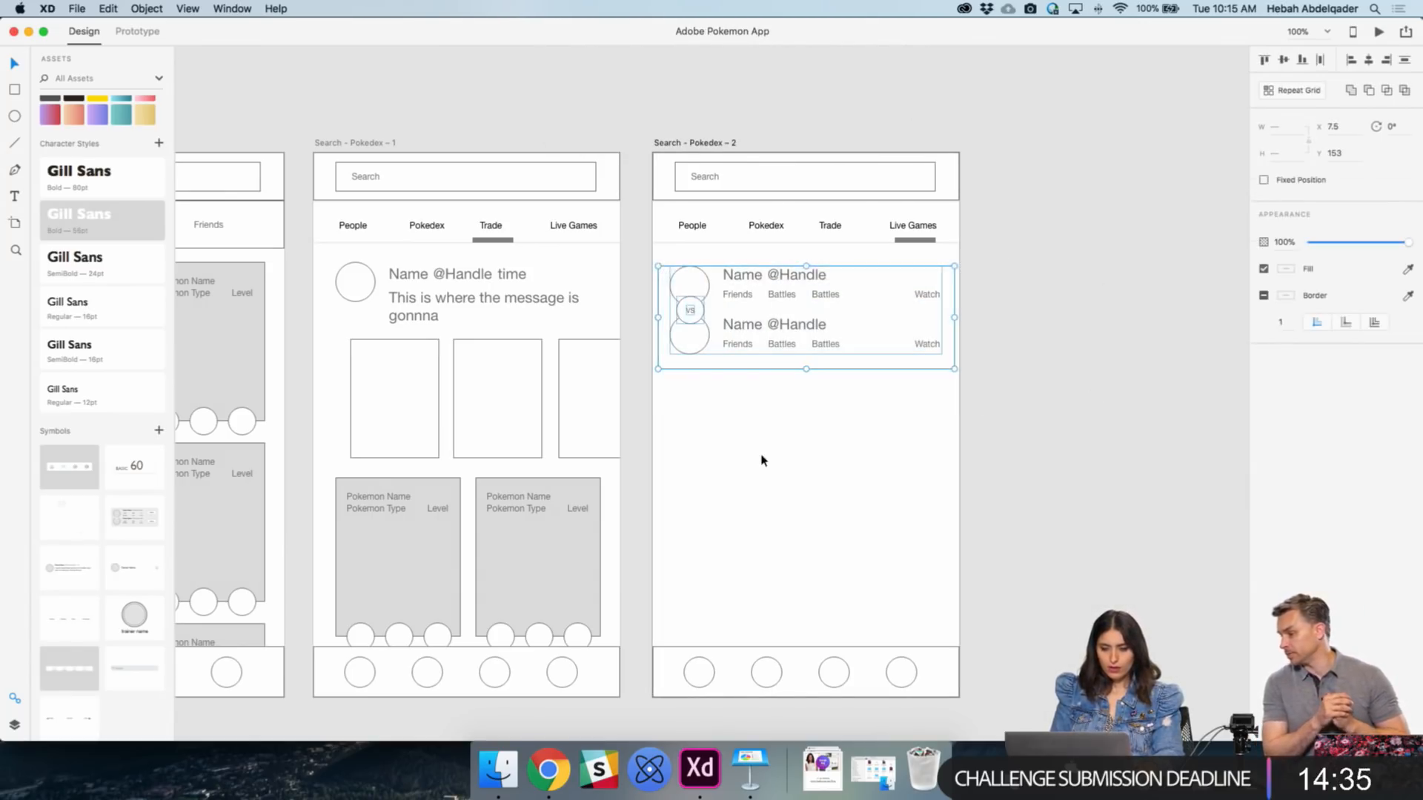
{"action": "left_click", "coordinate": [763, 444]}
{"action": "left_click_drag", "start_coordinate": [966, 393], "coordinate": [664, 264]}
{"action": "left_click", "coordinate": [1289, 92]}
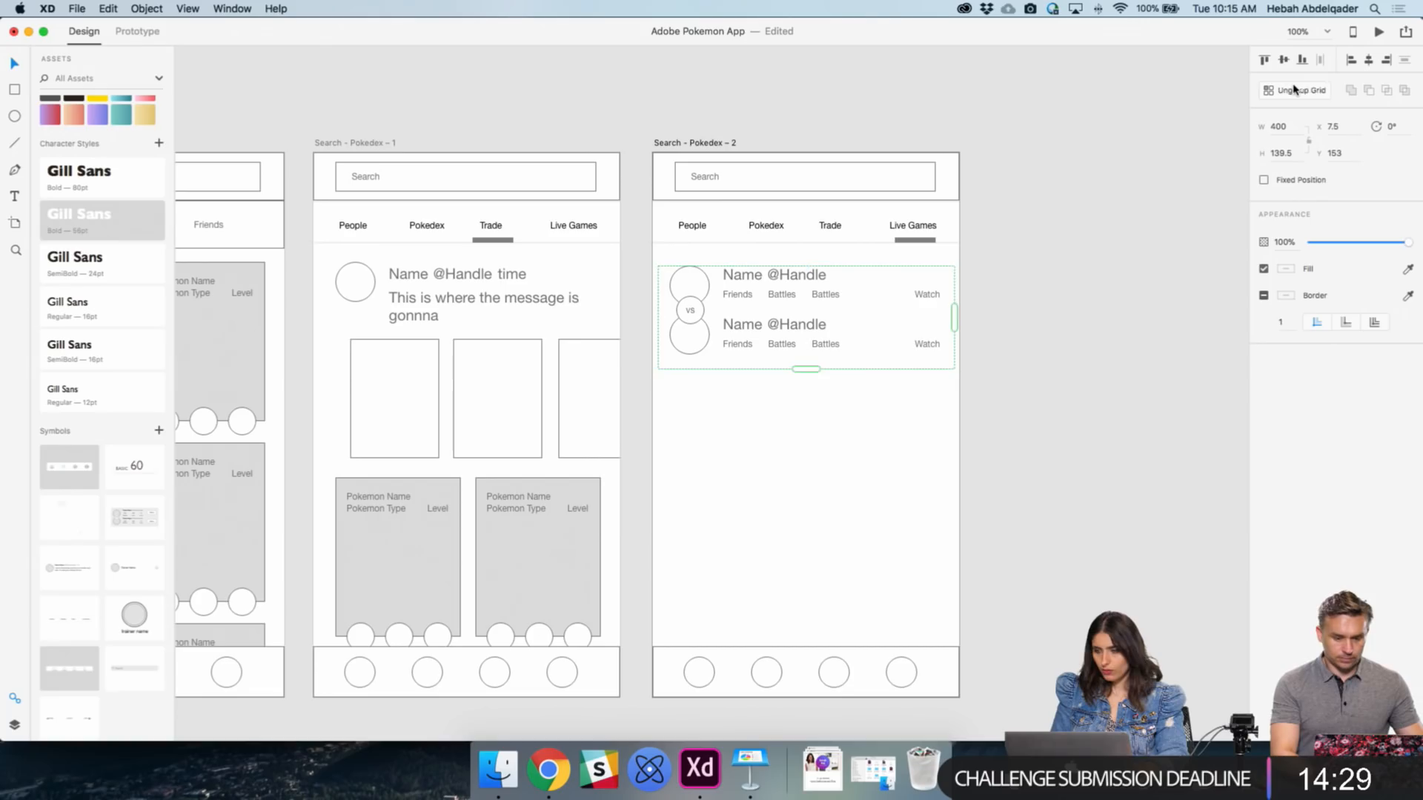
- Extend the match repeat grid downward past the artboard's bottom navigation, to a height of about 630, and save the document
{"action": "left_click_drag", "start_coordinate": [807, 368], "coordinate": [829, 715]}
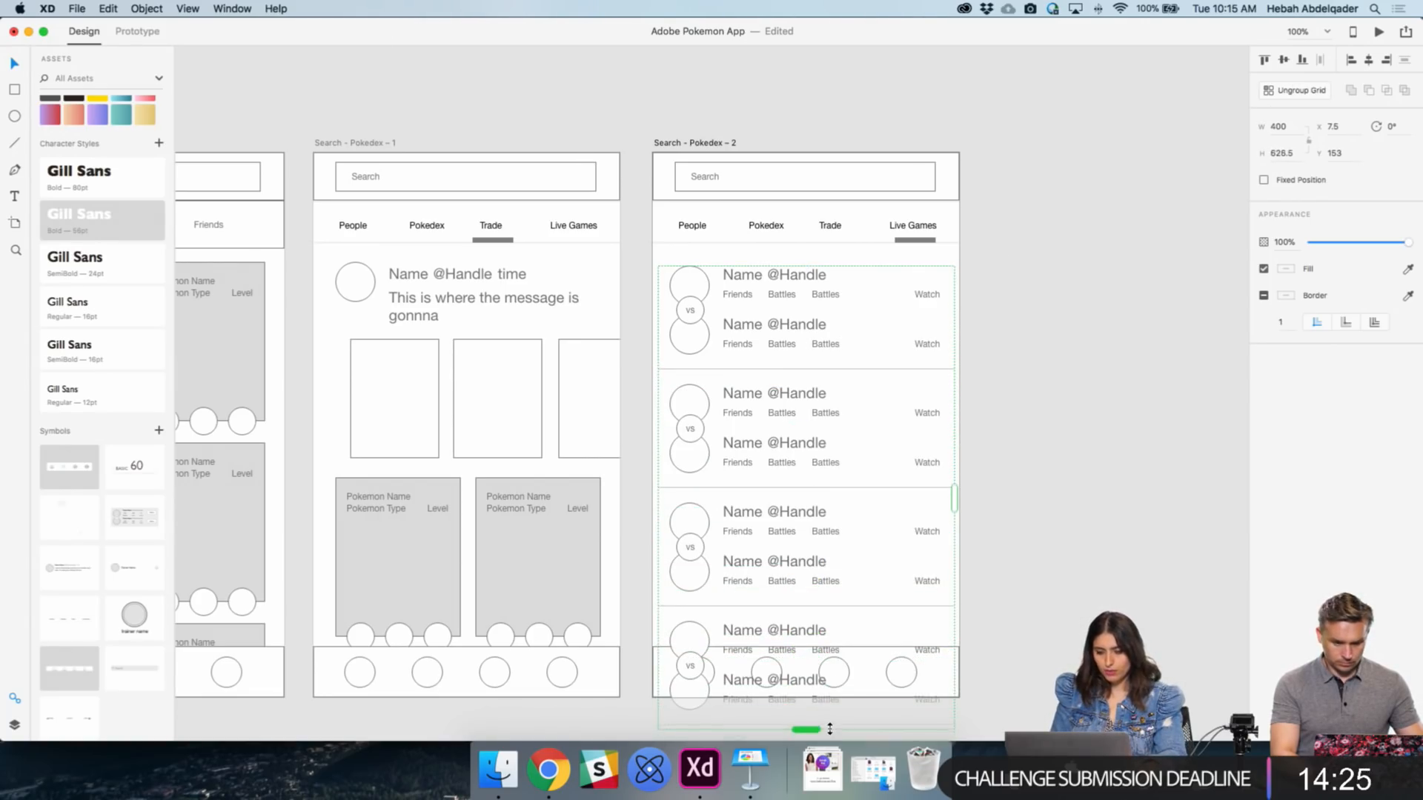
{"action": "left_click", "coordinate": [1030, 647]}
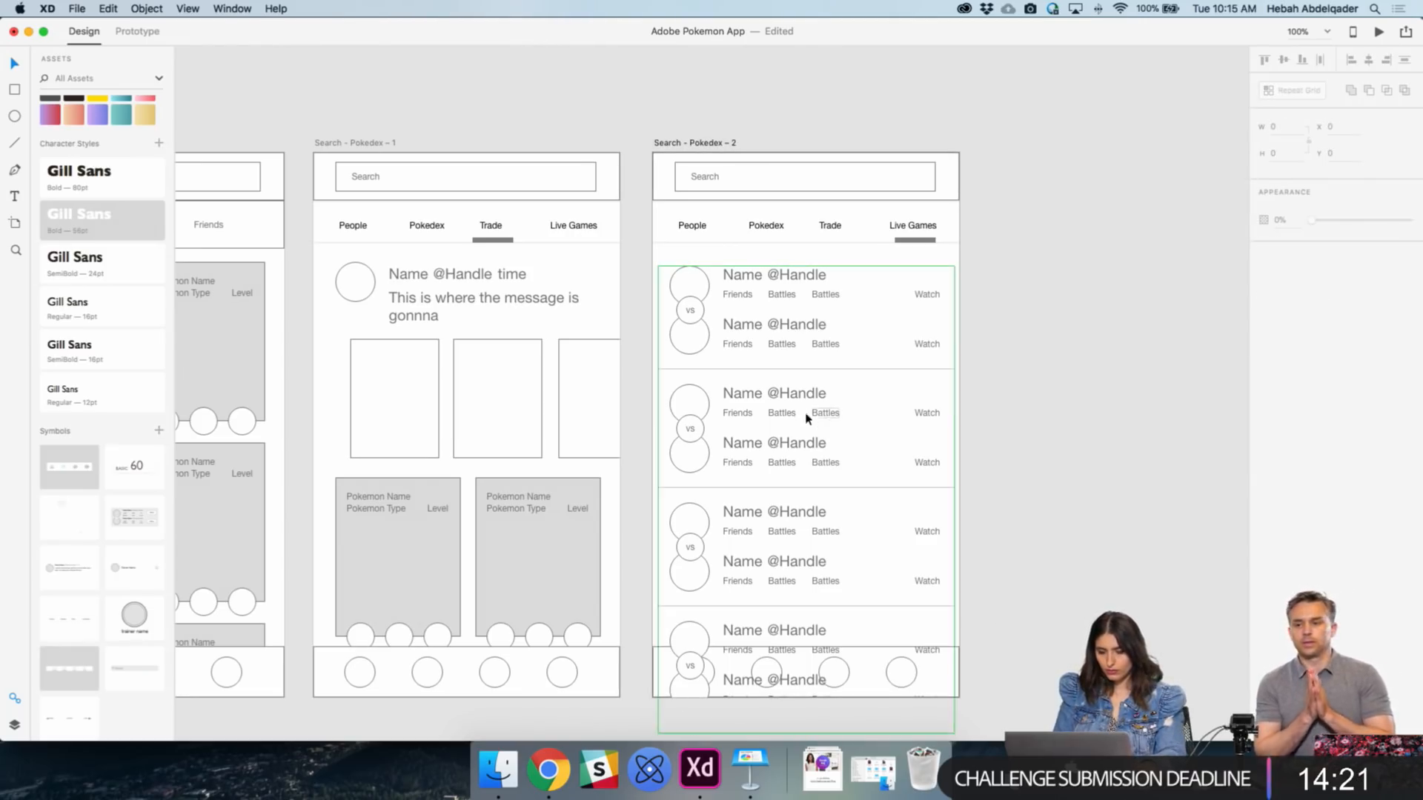
{"action": "left_click", "coordinate": [785, 416]}
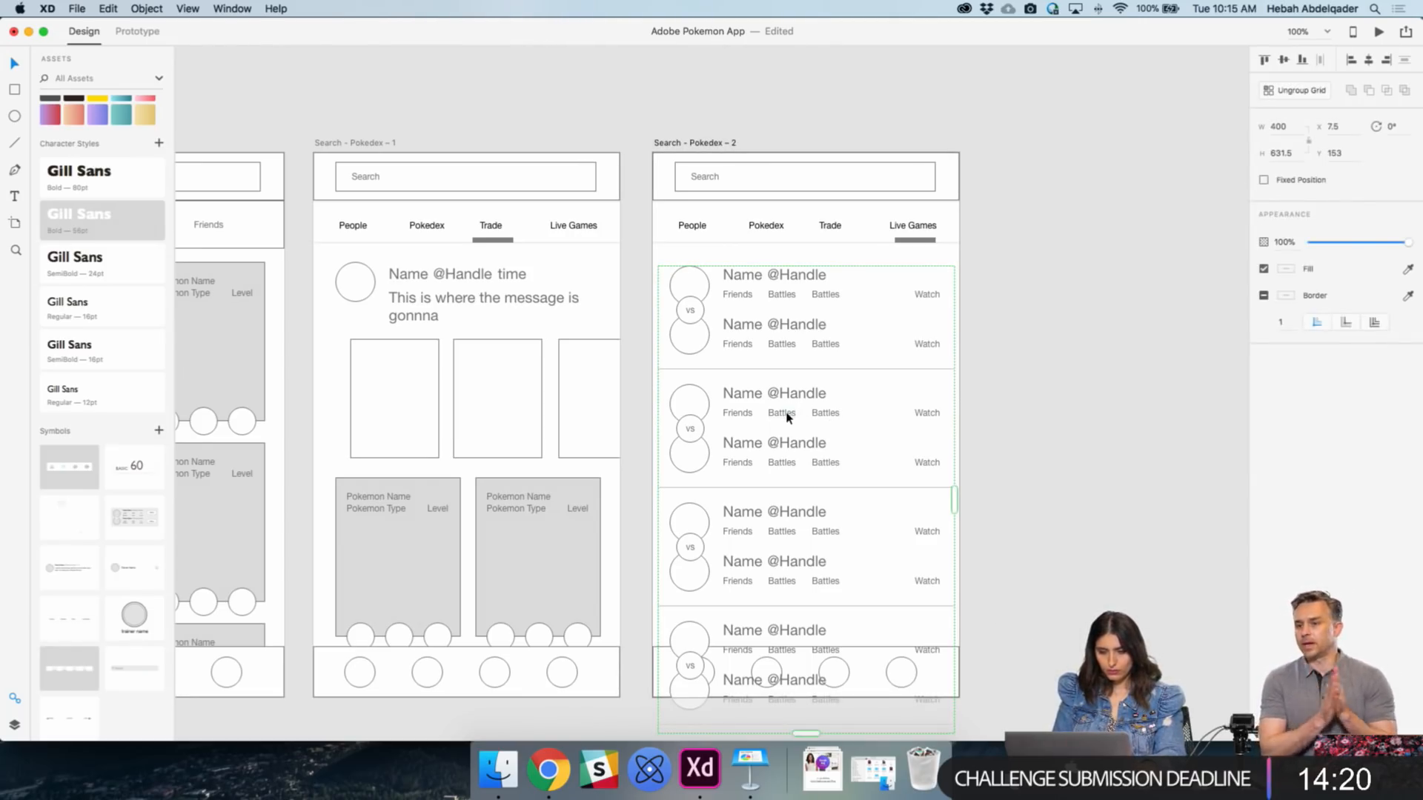
{"action": "left_click", "coordinate": [1098, 517]}
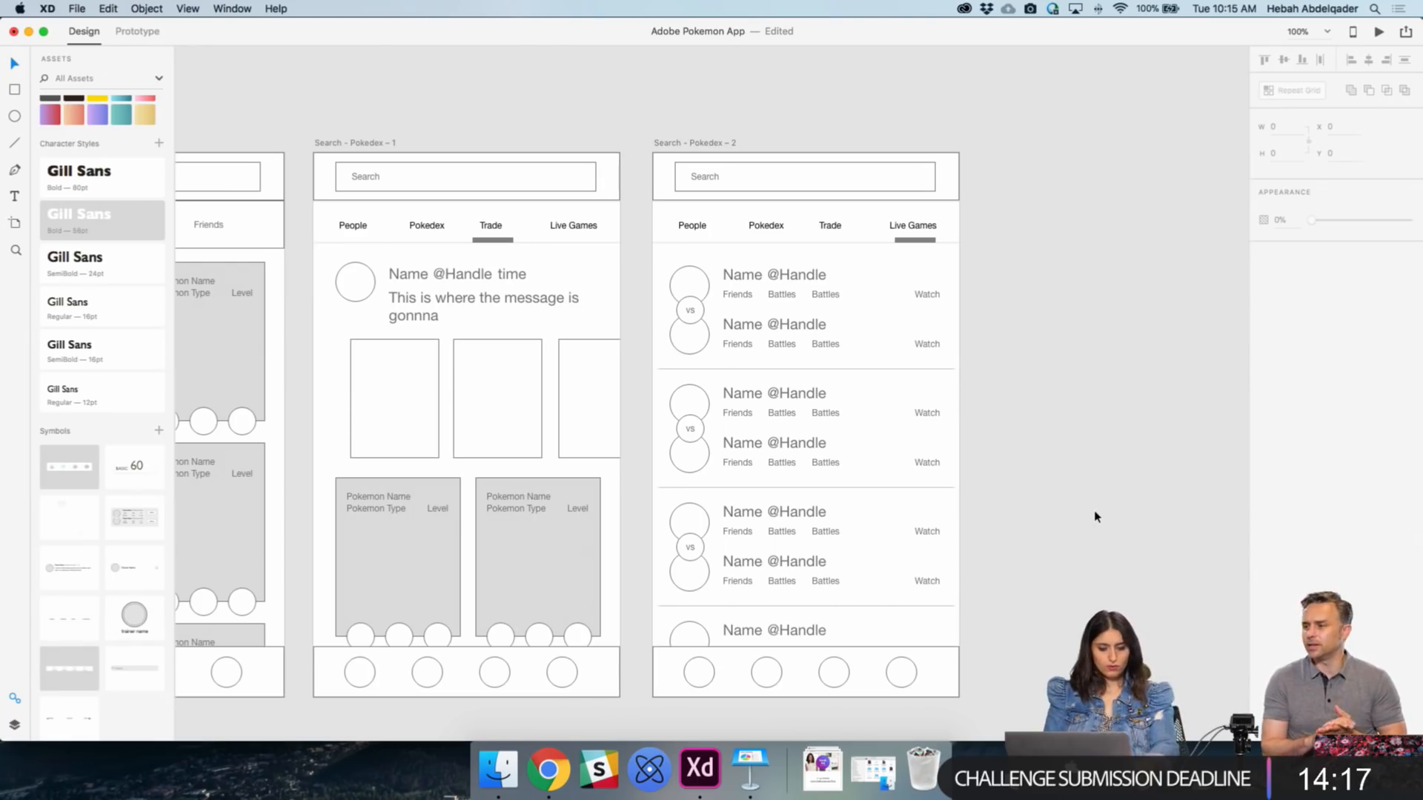
{"action": "key", "text": "super+s"}
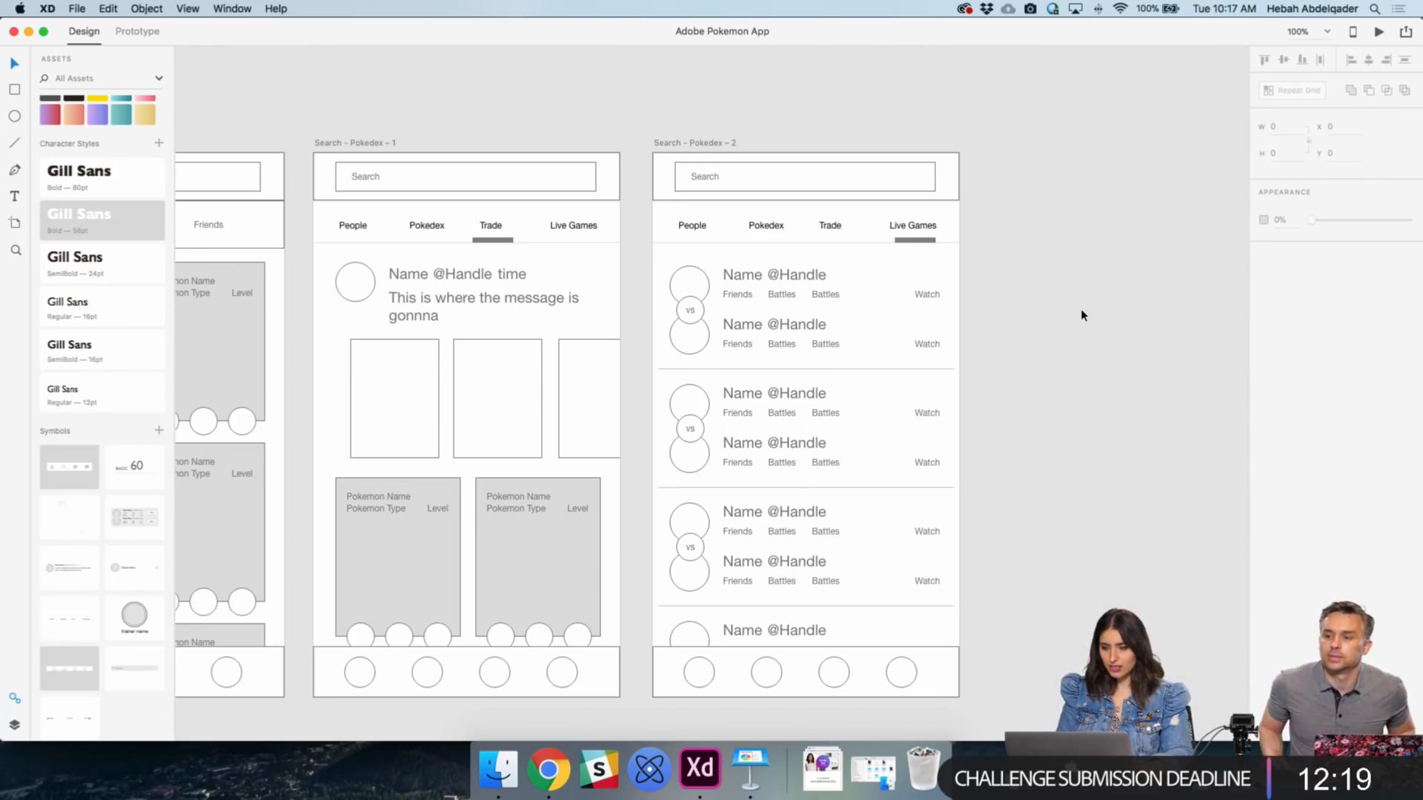
- Review the whole row of wireframe artboards from Friends through Search – Pokedex – 2
{"action": "scroll", "coordinate": [1082, 315], "scroll_direction": "down", "scroll_amount": 3}
{"action": "scroll", "coordinate": [1081, 315], "scroll_direction": "right", "scroll_amount": 3}
{"action": "scroll", "coordinate": [1045, 325], "scroll_direction": "up", "scroll_amount": 2}
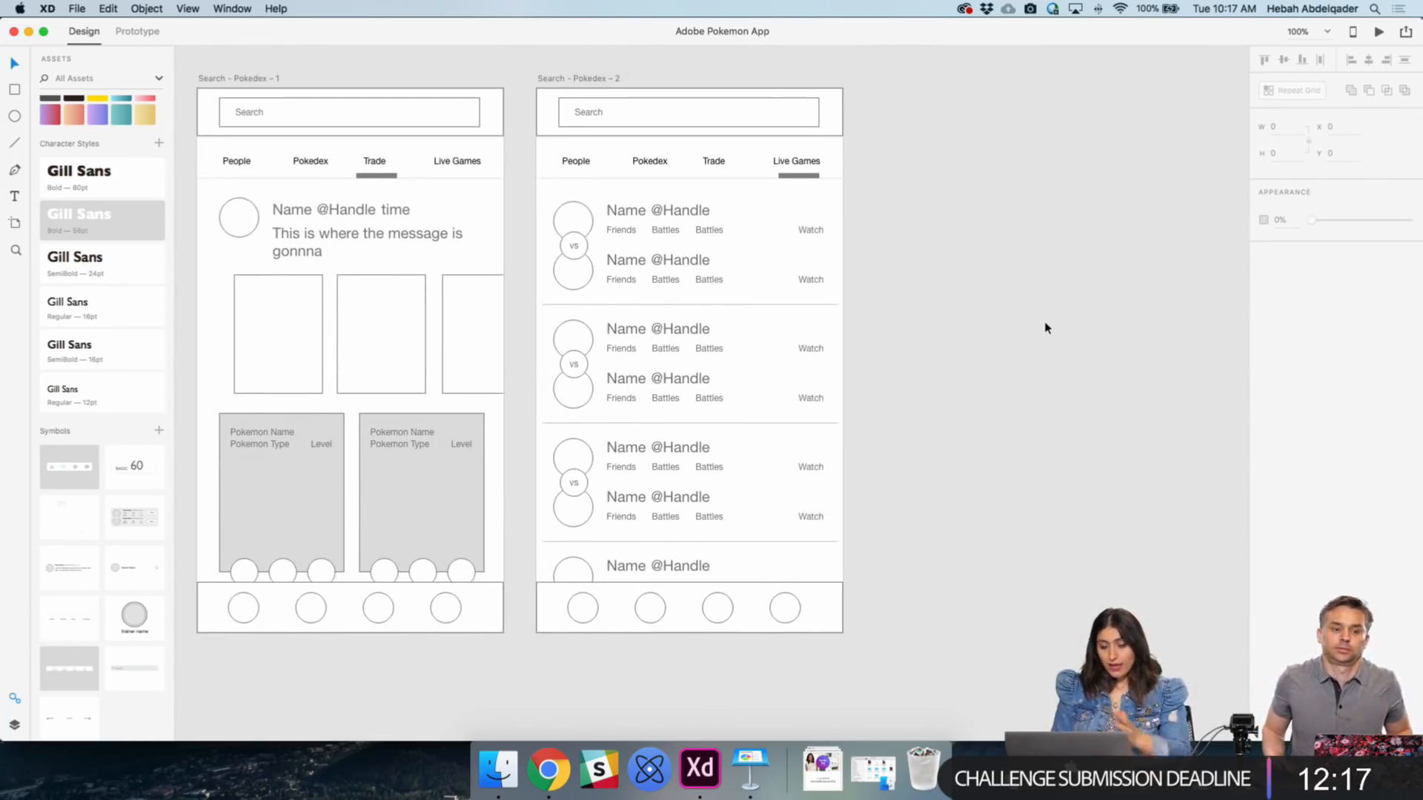
{"action": "key", "text": "z"}
{"action": "left_click", "coordinate": [1047, 324], "text": "alt"}
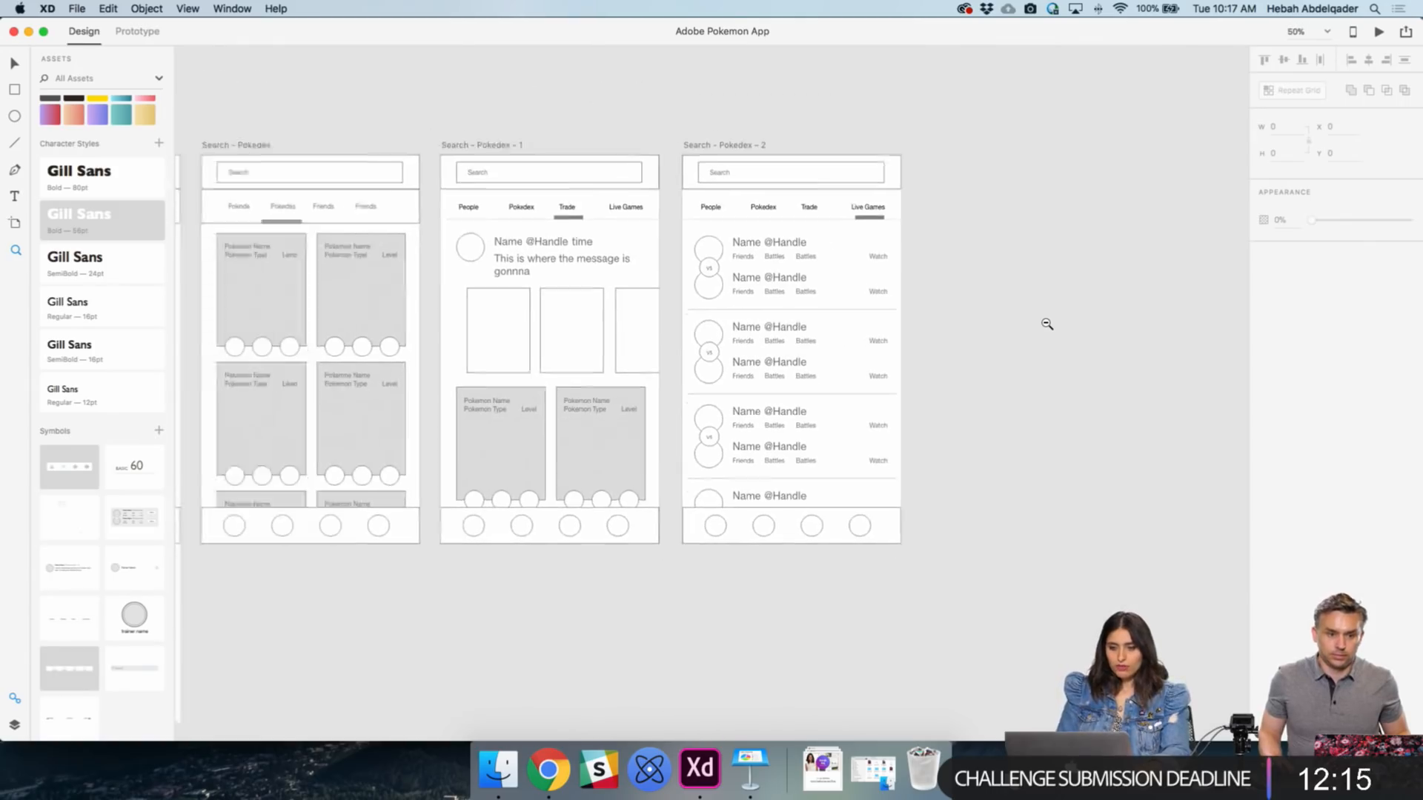
{"action": "left_click", "coordinate": [1047, 324], "text": "alt"}
{"action": "left_click", "coordinate": [1047, 324]}
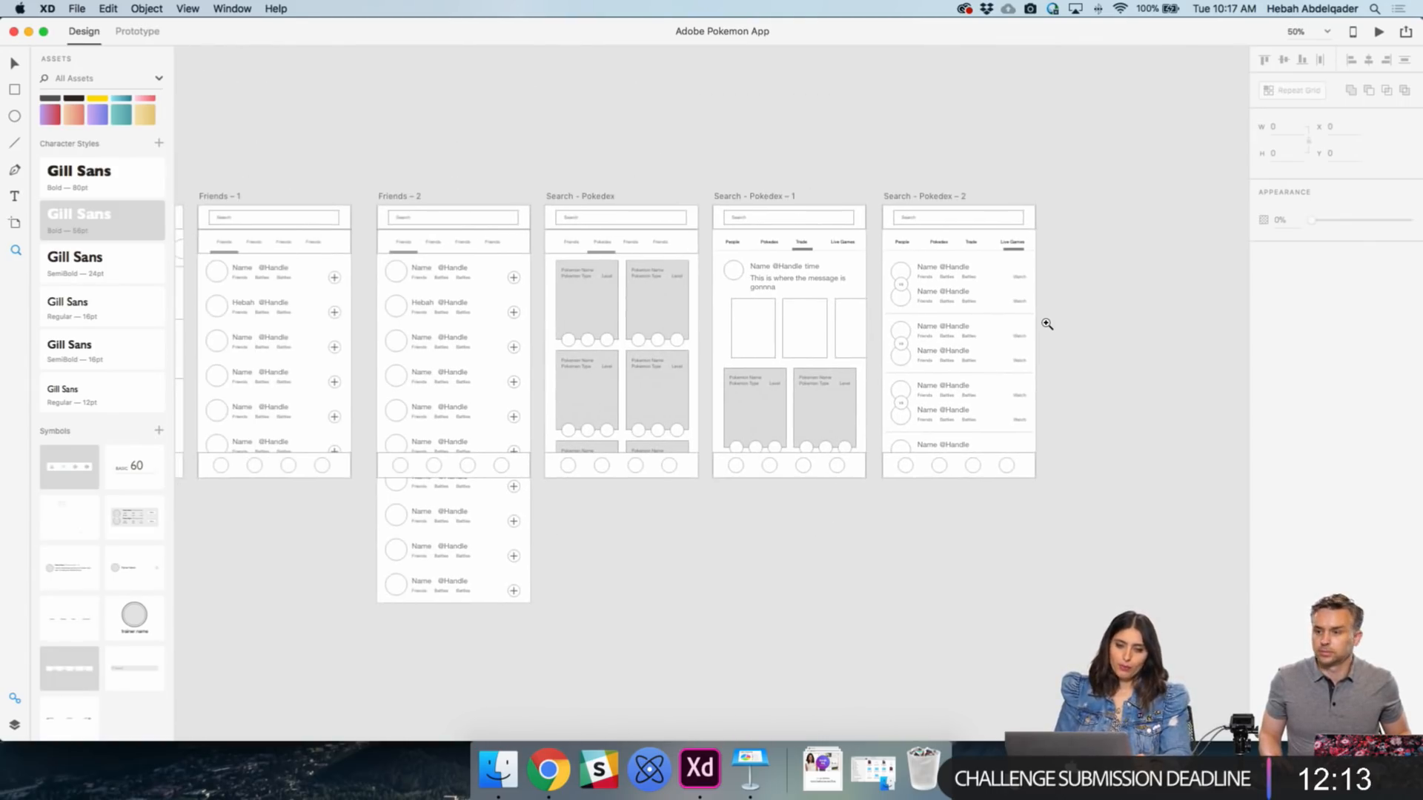
{"action": "scroll", "coordinate": [1046, 323], "scroll_direction": "left", "scroll_amount": 3}
{"action": "scroll", "coordinate": [1046, 324], "scroll_direction": "left", "scroll_amount": 5}
{"action": "scroll", "coordinate": [1046, 324], "scroll_direction": "up", "scroll_amount": 1}
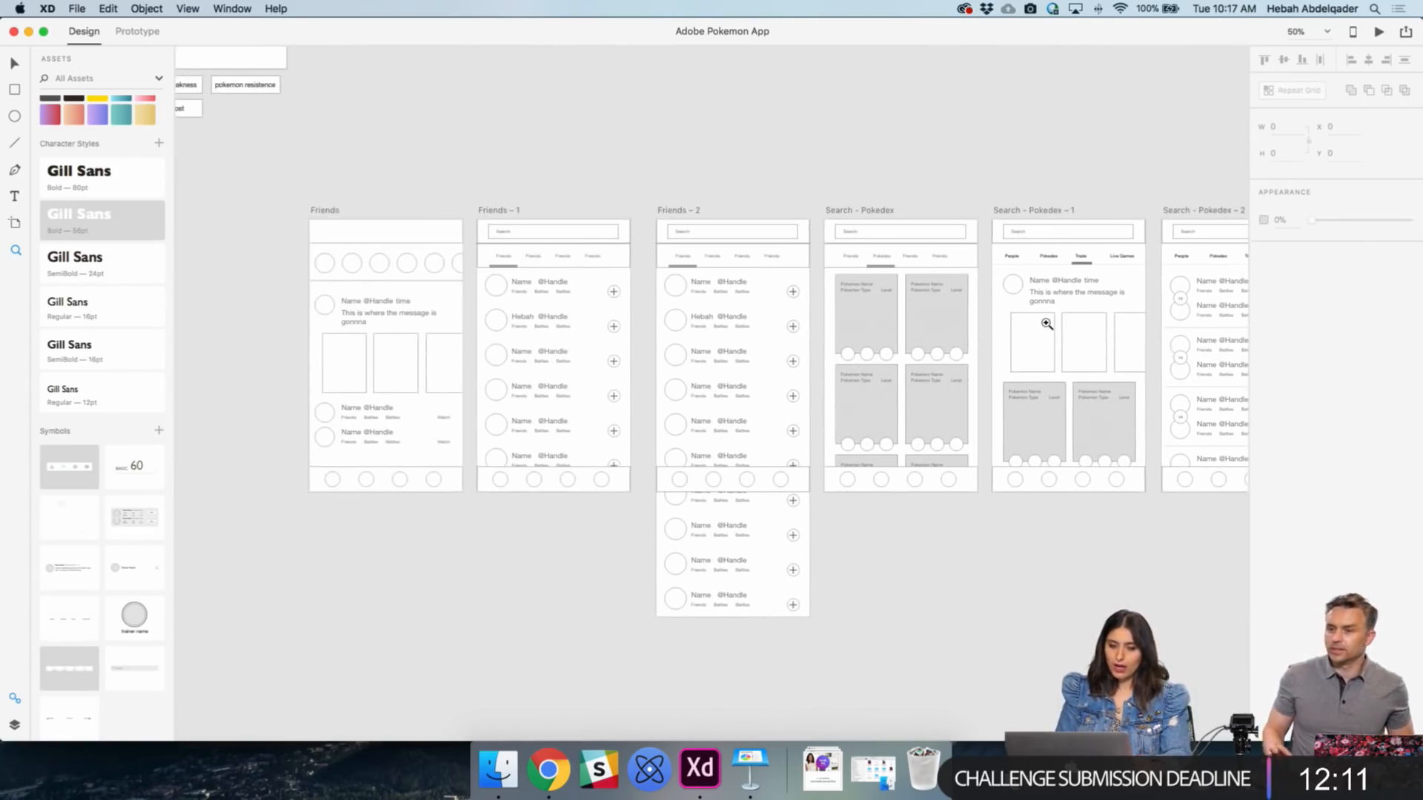
{"action": "scroll", "coordinate": [1047, 324], "scroll_direction": "down", "scroll_amount": 1}
{"action": "scroll", "coordinate": [1046, 324], "scroll_direction": "right", "scroll_amount": 1}
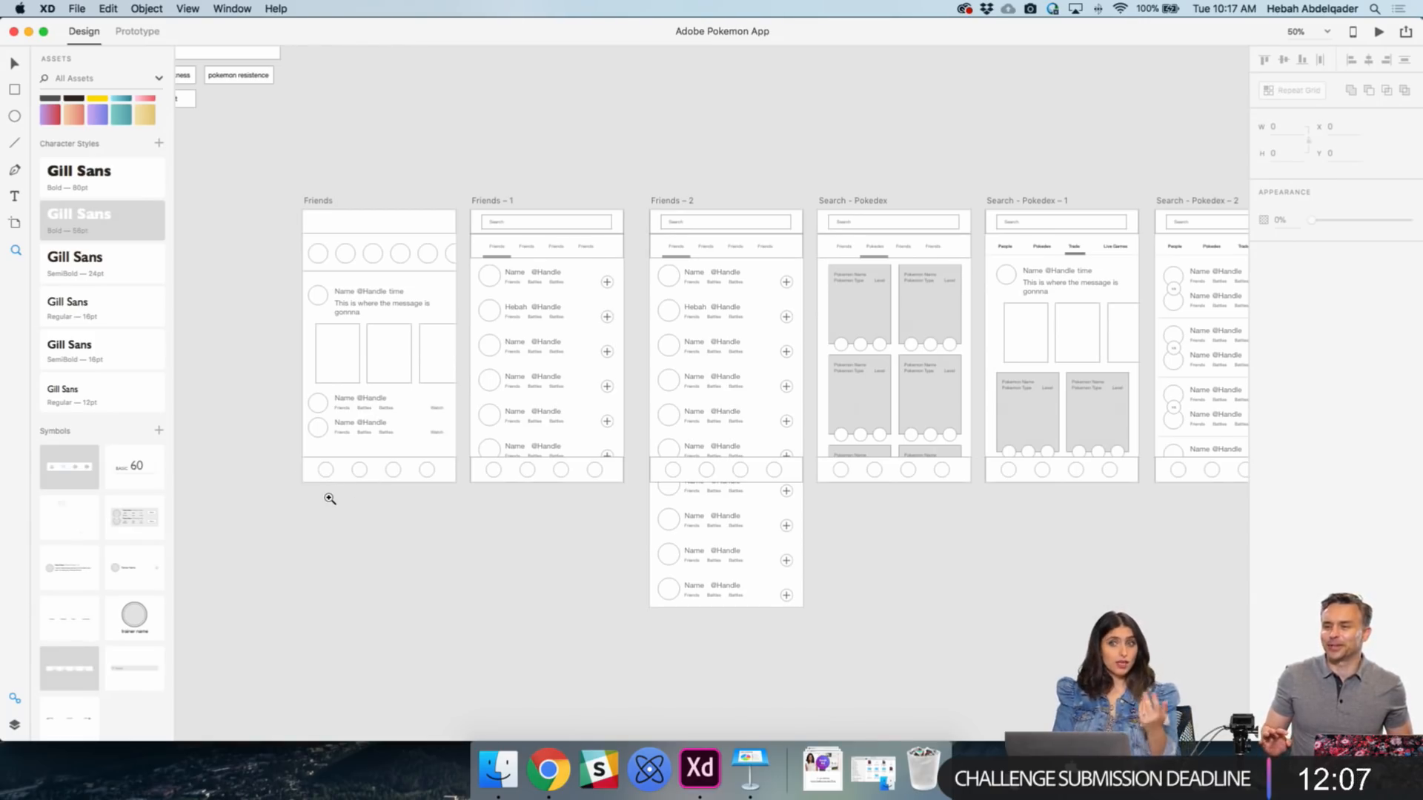
{"action": "scroll", "coordinate": [330, 499], "scroll_direction": "right", "scroll_amount": 2}
{"action": "scroll", "coordinate": [330, 499], "scroll_direction": "down", "scroll_amount": 1}
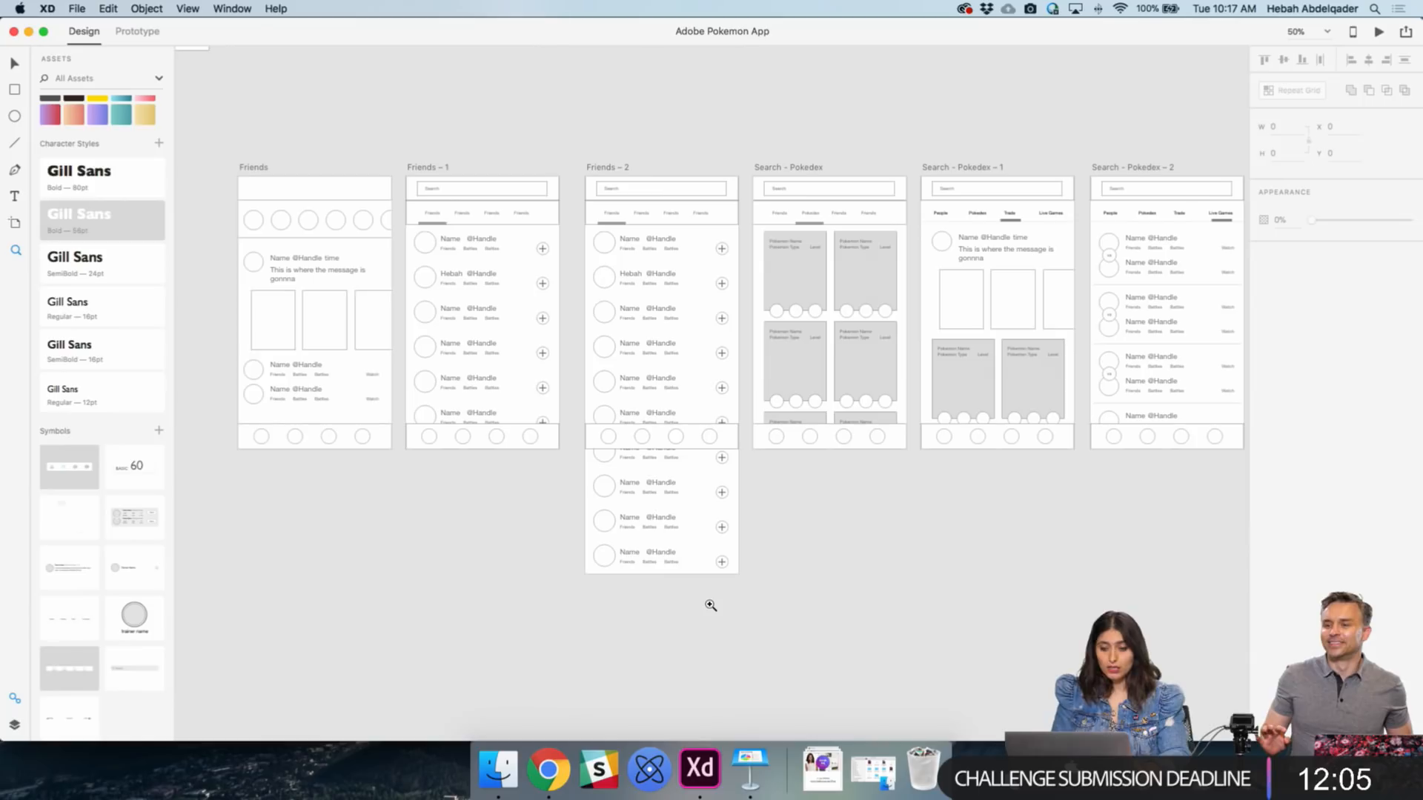
- Duplicate the Search – Pokedex – 2 artboard and place the copy directly beside it at the end of the row
{"action": "key", "text": "v"}
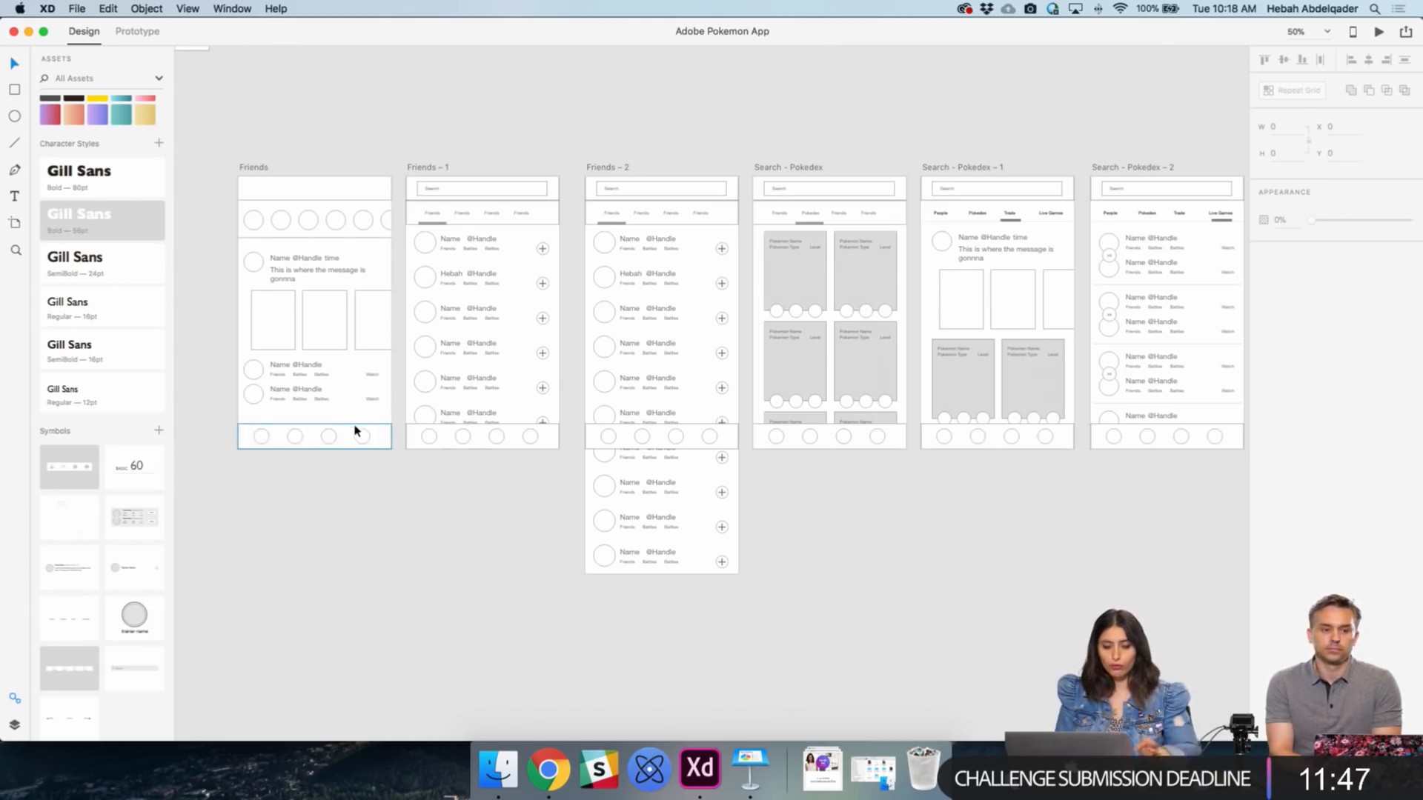
{"action": "scroll", "coordinate": [740, 368], "scroll_direction": "right", "scroll_amount": 10}
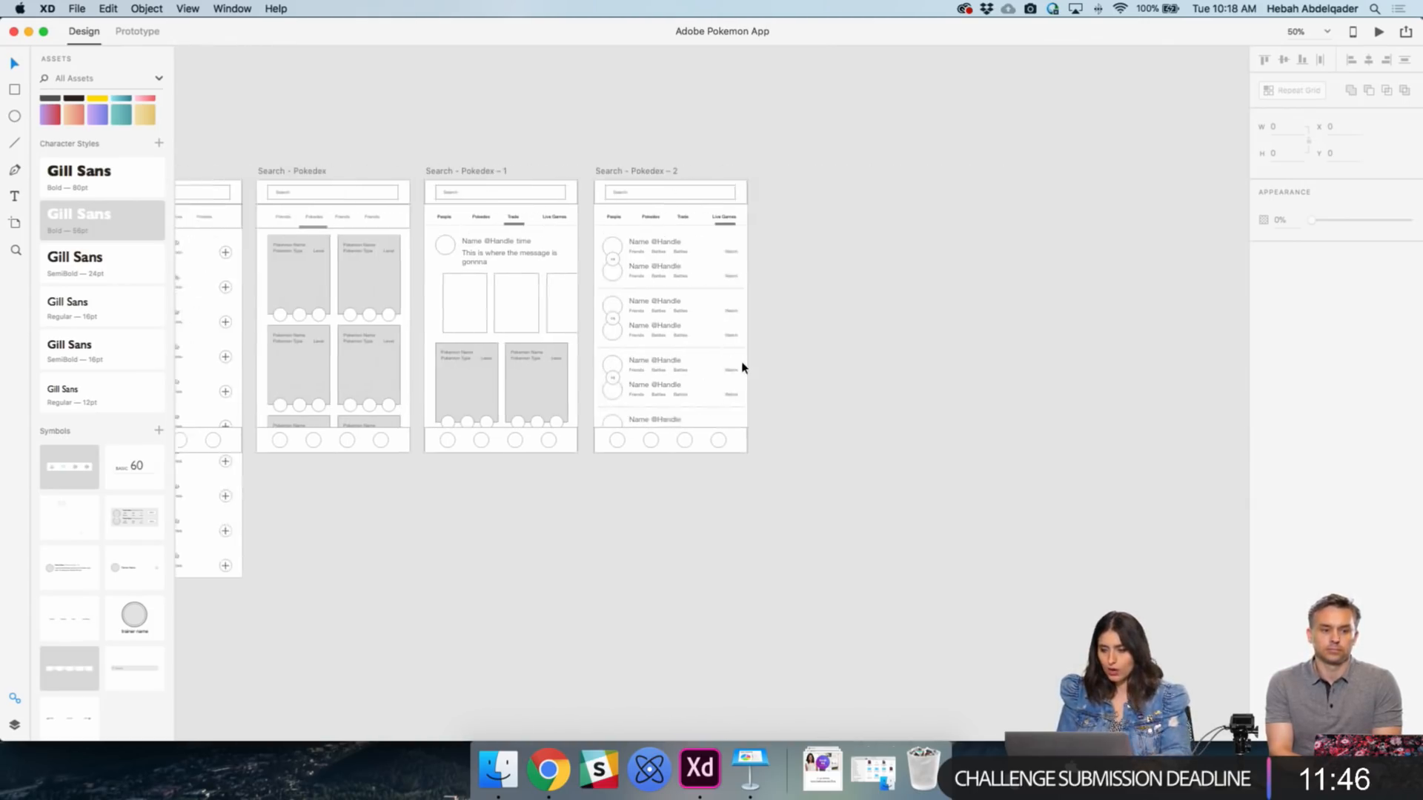
{"action": "left_click", "coordinate": [604, 172]}
{"action": "left_click_drag", "start_coordinate": [605, 172], "coordinate": [774, 198]}
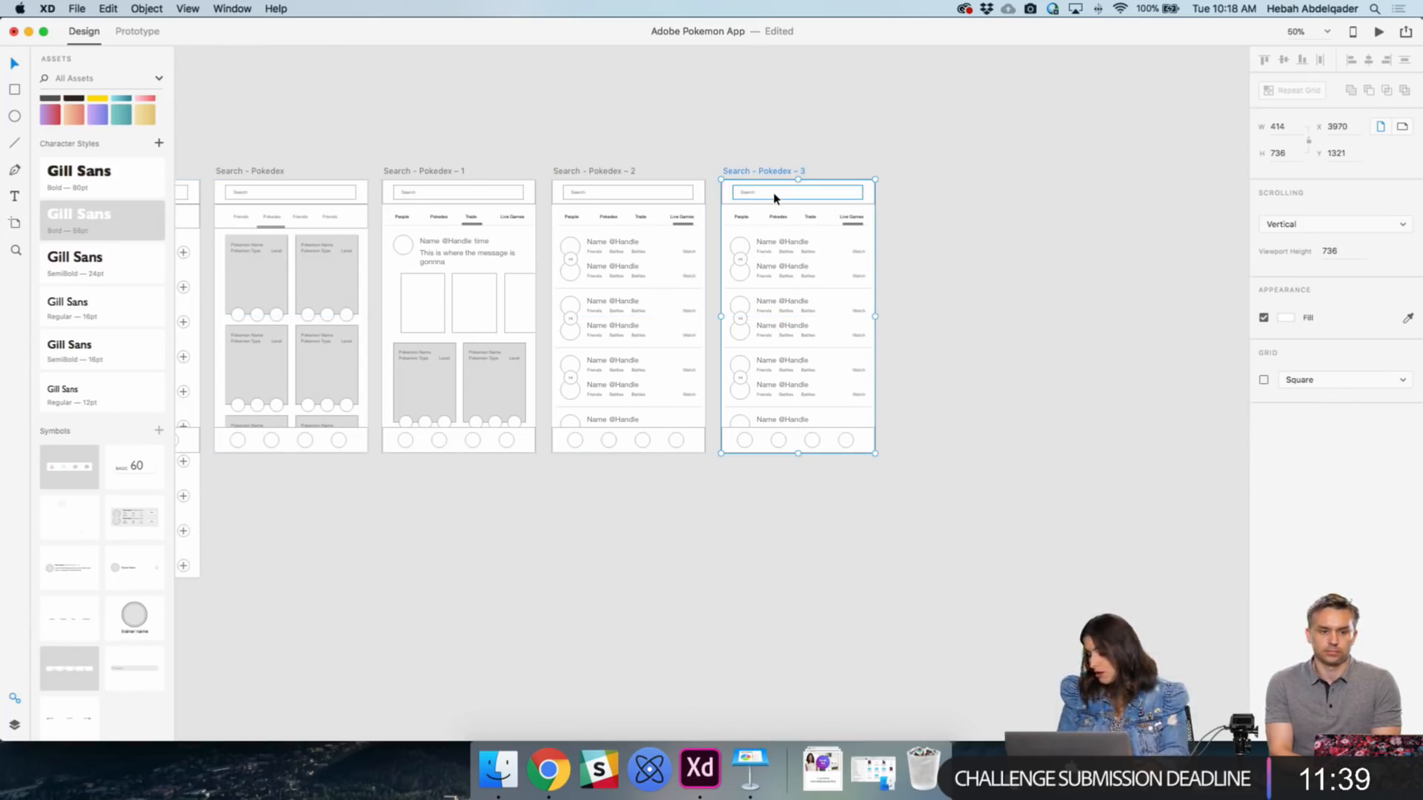
- Delete everything below the search bar on the duplicated artboard, including the tabs, match rows and bottom navigation
{"action": "left_click", "coordinate": [930, 295]}
{"action": "left_click_drag", "start_coordinate": [886, 474], "coordinate": [731, 217]}
{"action": "key", "text": "Delete"}
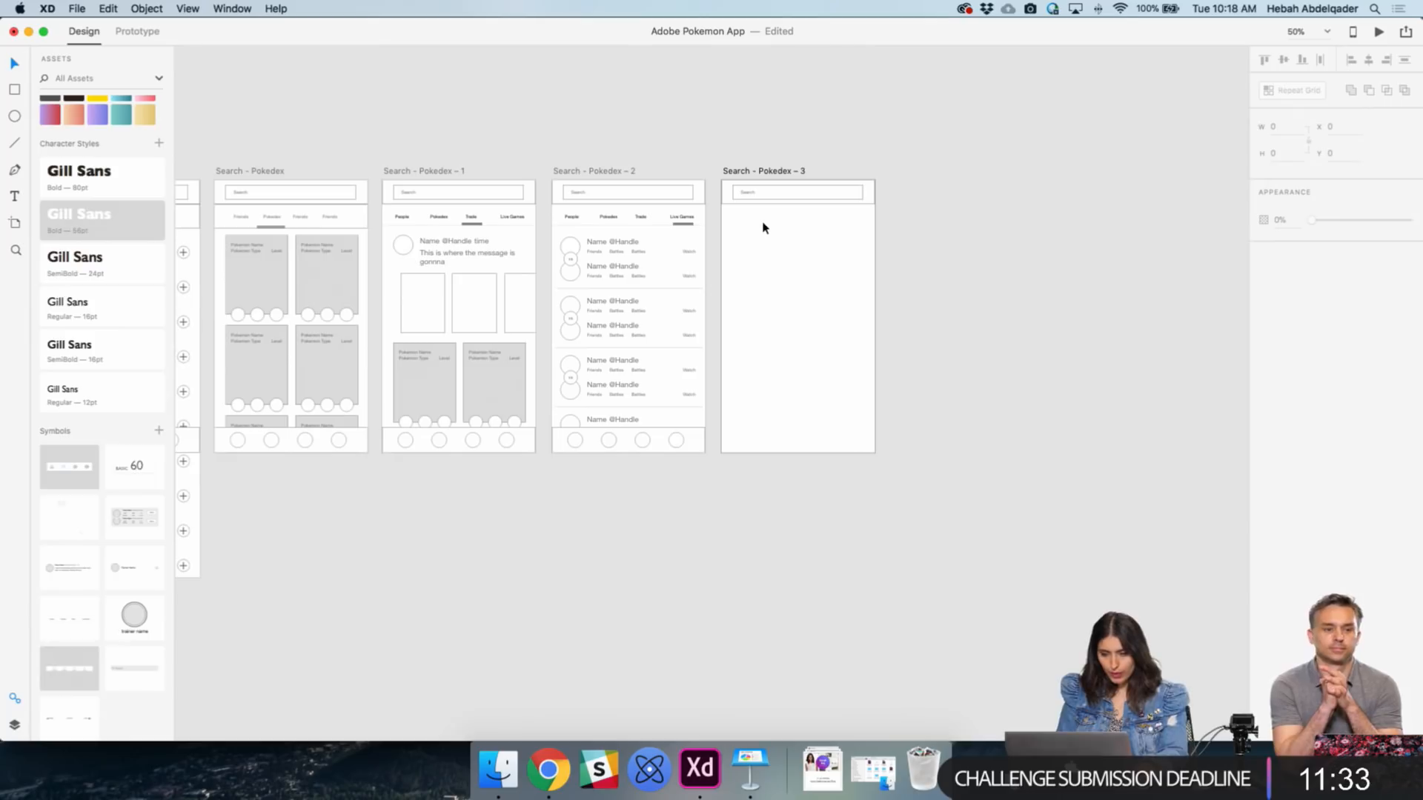
- Draw a full-width rectangle about 414 × 436 directly below the search bar and fill it with light gray
{"action": "key", "text": "r"}
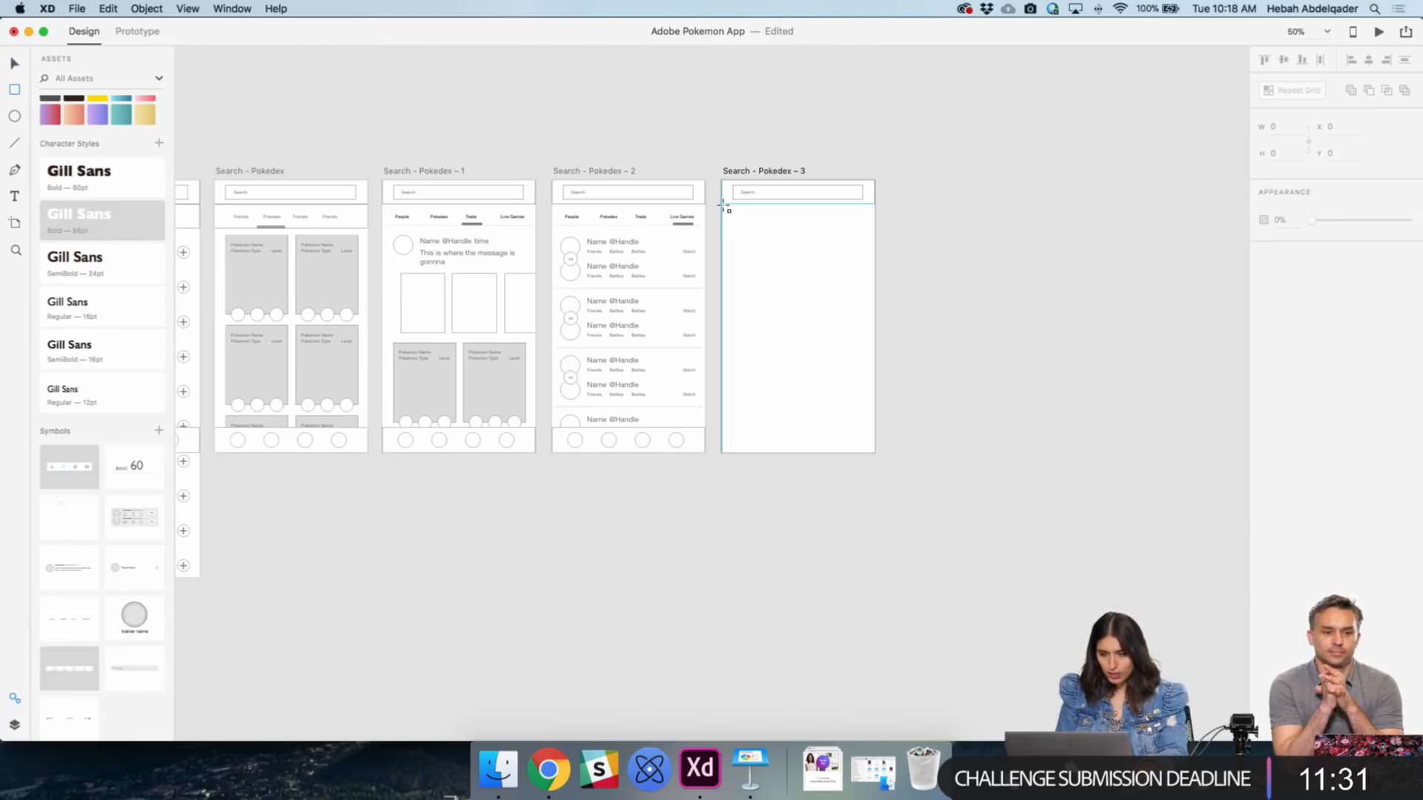
{"action": "left_click_drag", "start_coordinate": [724, 206], "coordinate": [874, 364]}
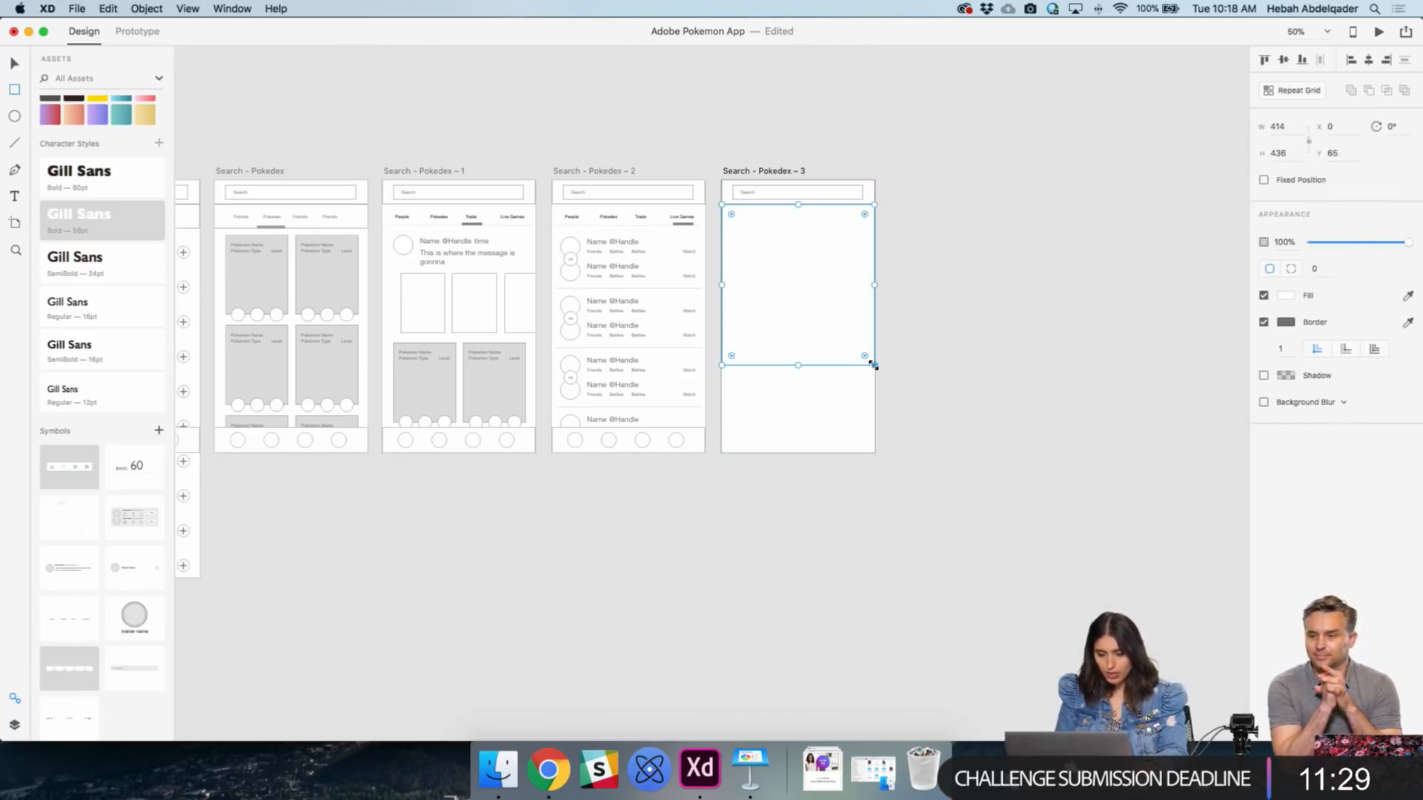
{"action": "left_click", "coordinate": [1288, 296]}
{"action": "left_click_drag", "start_coordinate": [1149, 306], "coordinate": [1095, 233]}
{"action": "left_click", "coordinate": [1120, 268]}
{"action": "left_click", "coordinate": [997, 263]}
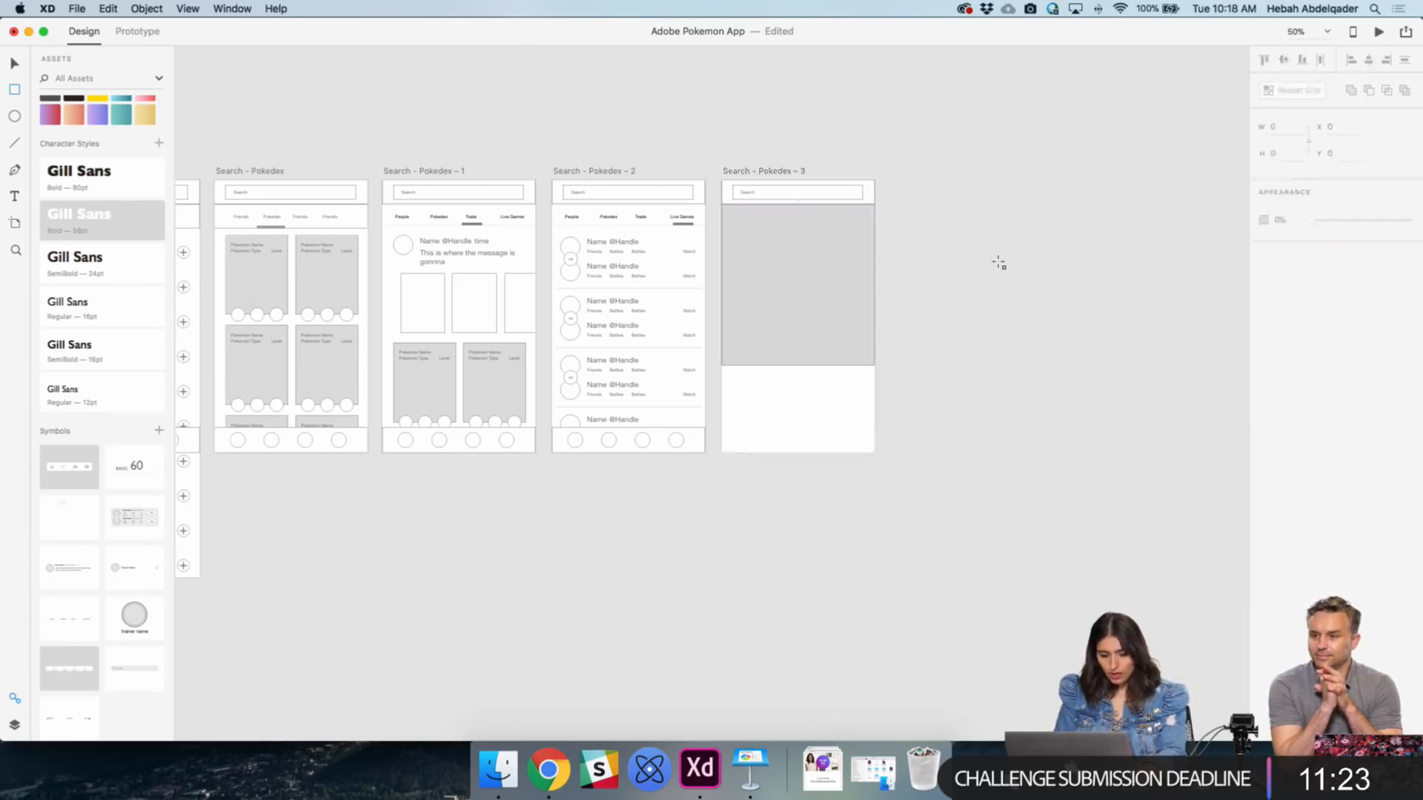
- Add the text "Name" in the upper part of the gray rectangle on Search – Pokedex – 3
{"action": "key", "text": "v"}
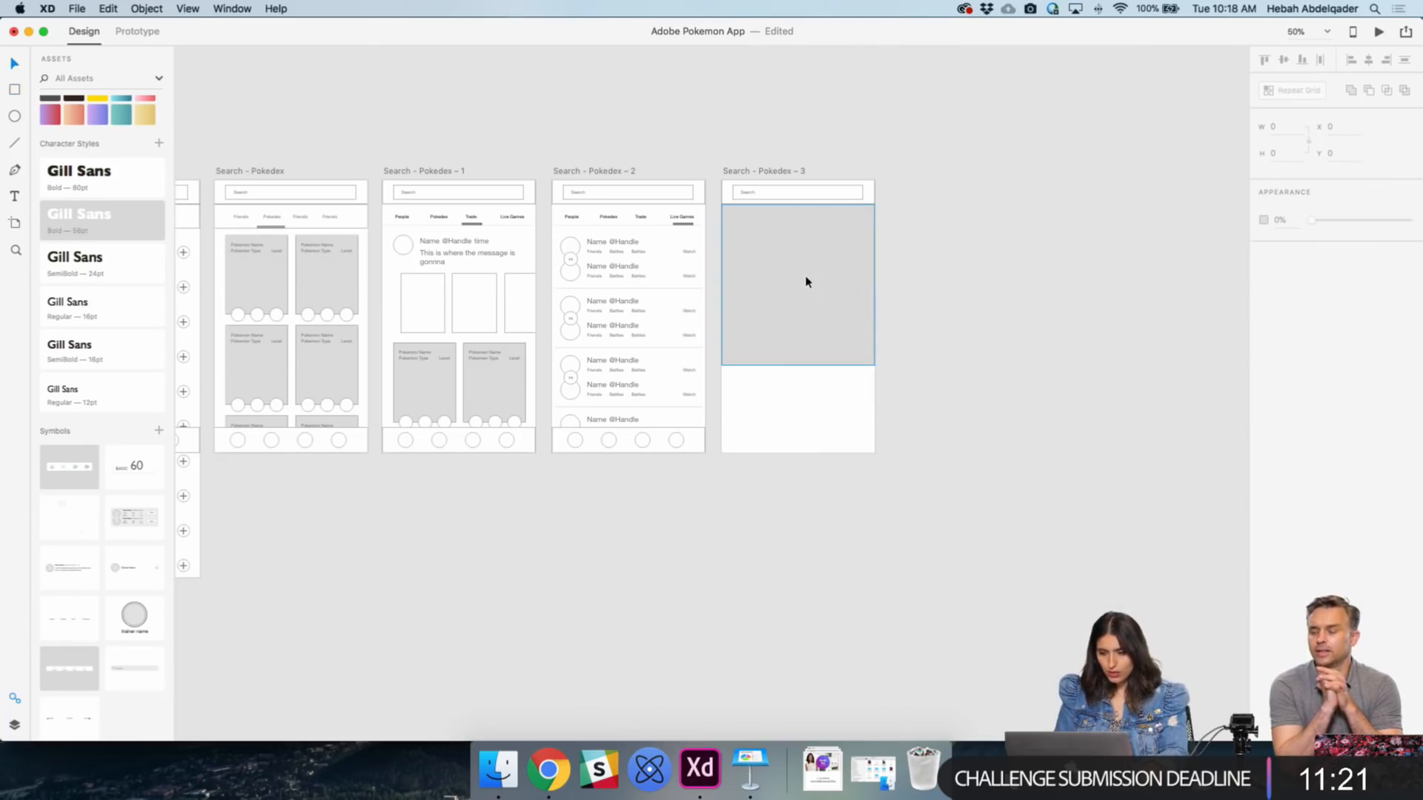
{"action": "key", "text": "t"}
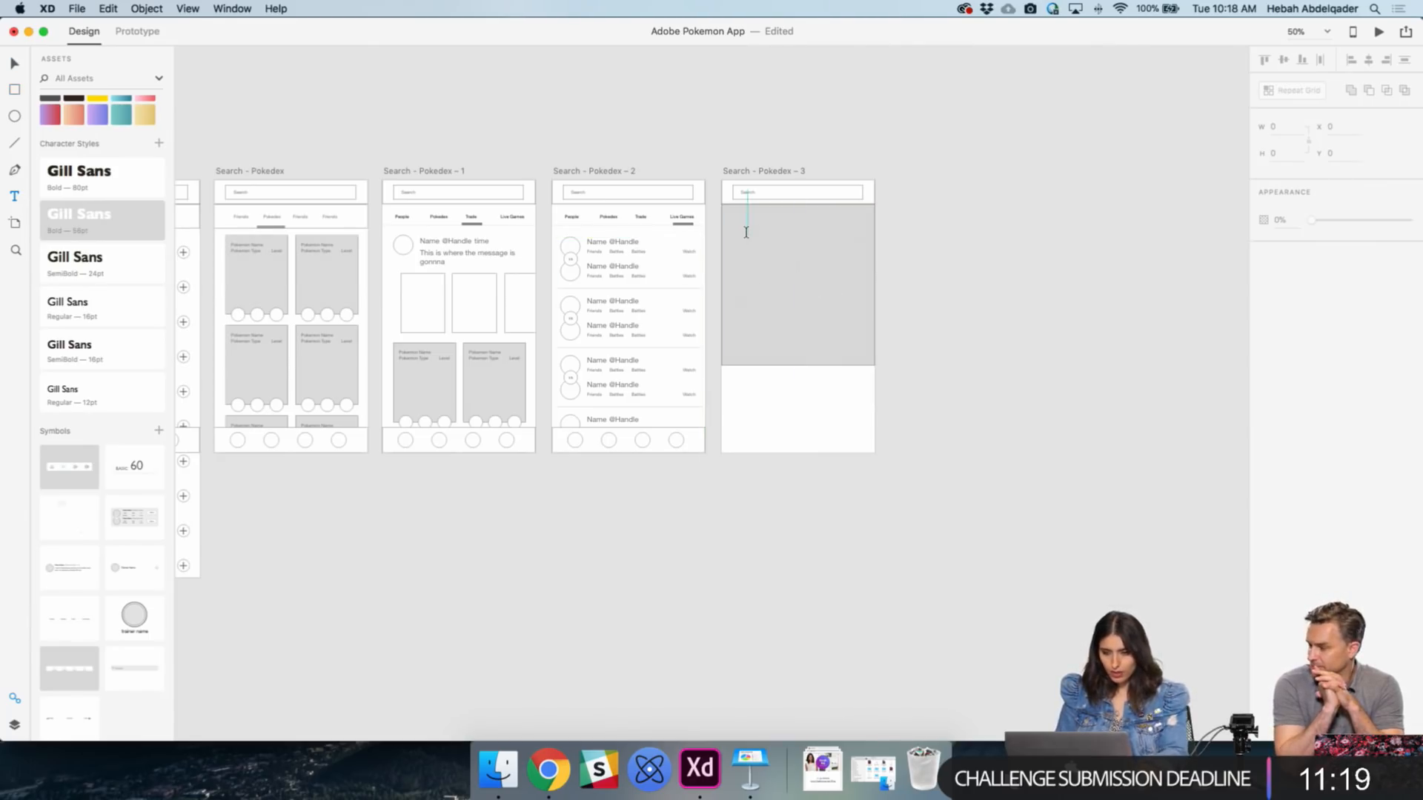
{"action": "left_click", "coordinate": [746, 235]}
{"action": "type", "text": "Name"}
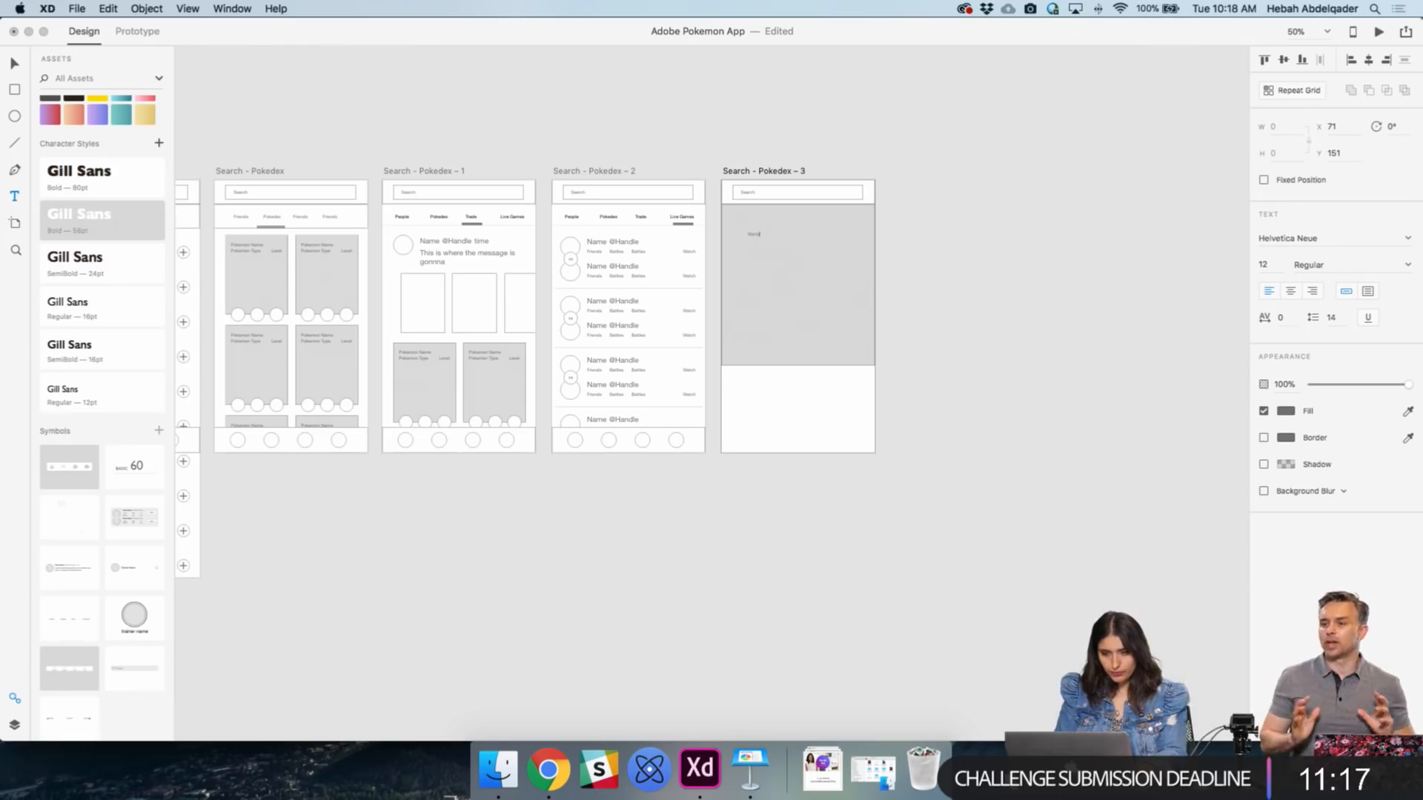
- Enlarge the "Name" text to about size 51 and position it near the gray rectangle's upper-left corner, at about X 39, Y 106
{"action": "left_click", "coordinate": [1272, 267]}
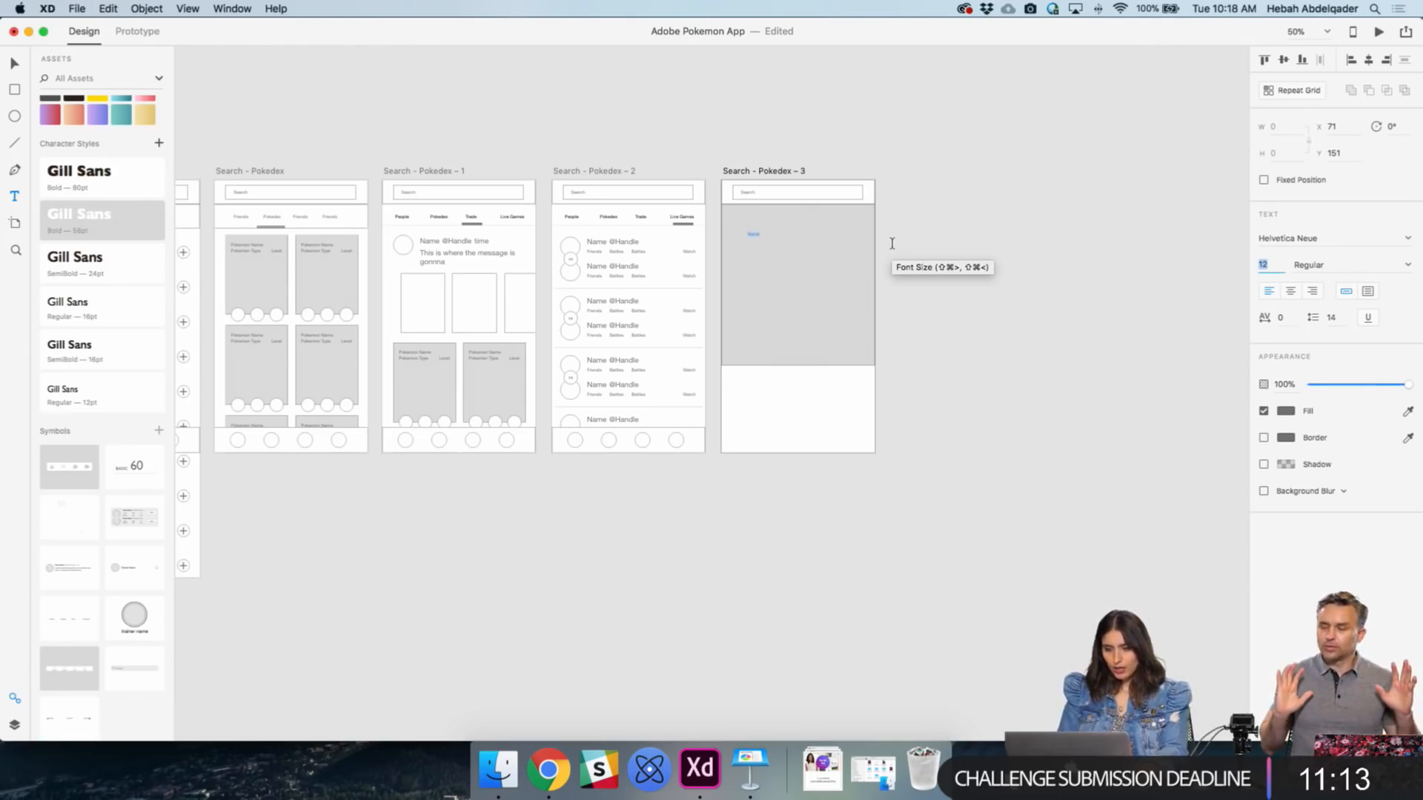
{"action": "left_click", "coordinate": [752, 231]}
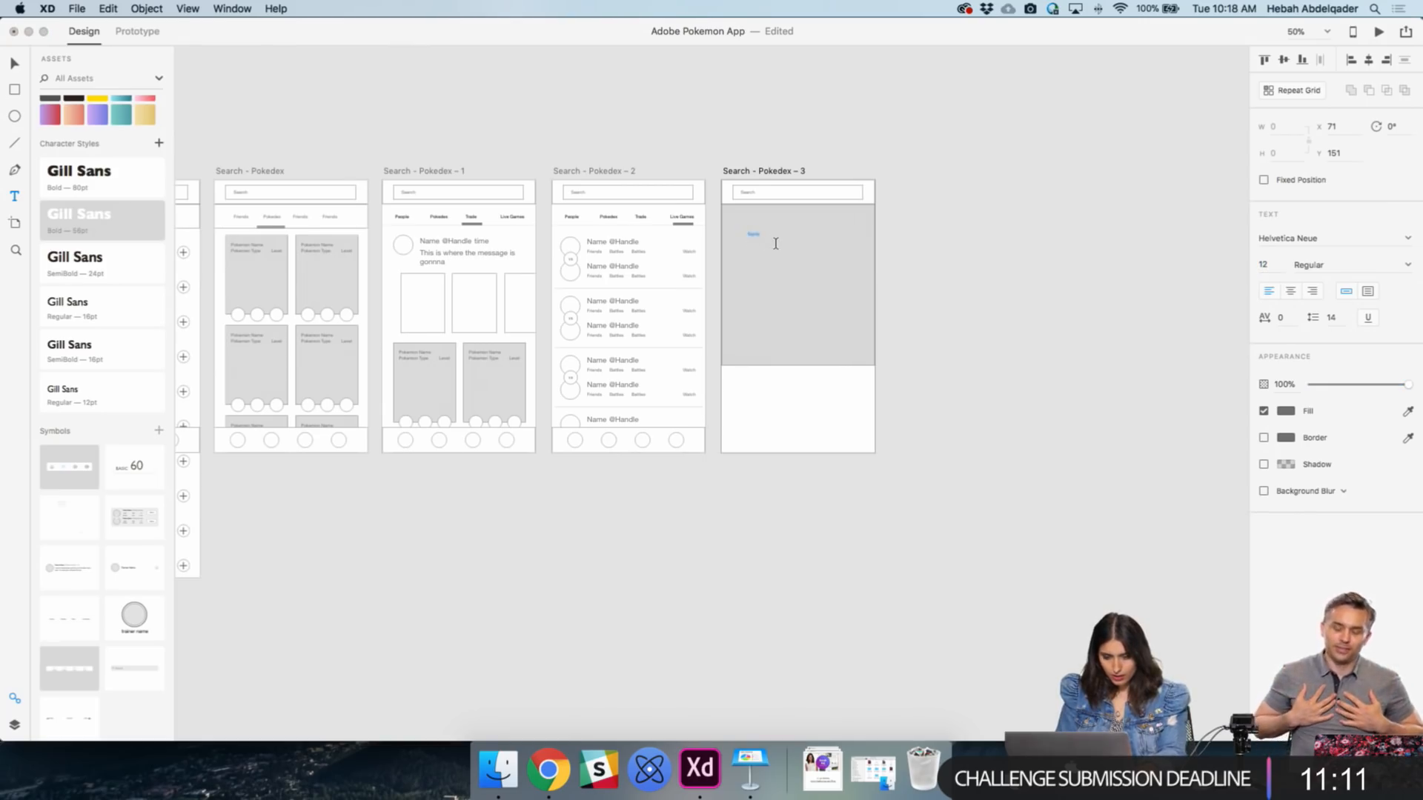
{"action": "left_click", "coordinate": [776, 244]}
{"action": "mouse_move", "coordinate": [753, 238]}
{"action": "left_mouse_down"}
{"action": "mouse_move", "coordinate": [756, 254]}
{"action": "mouse_move", "coordinate": [768, 247]}
{"action": "left_mouse_up"}
{"action": "double_click", "coordinate": [762, 247]}
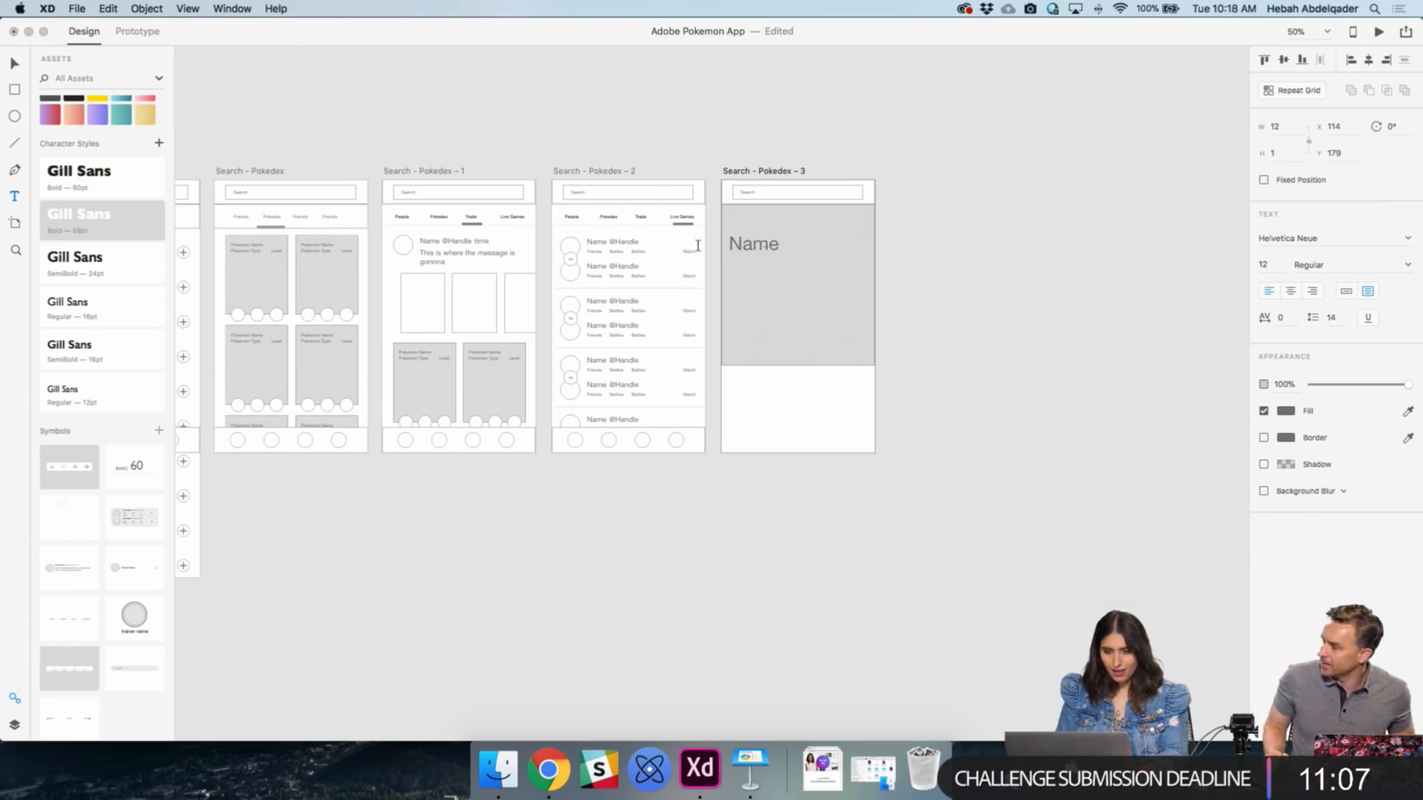
{"action": "key", "text": "Escape"}
{"action": "key", "text": "v"}
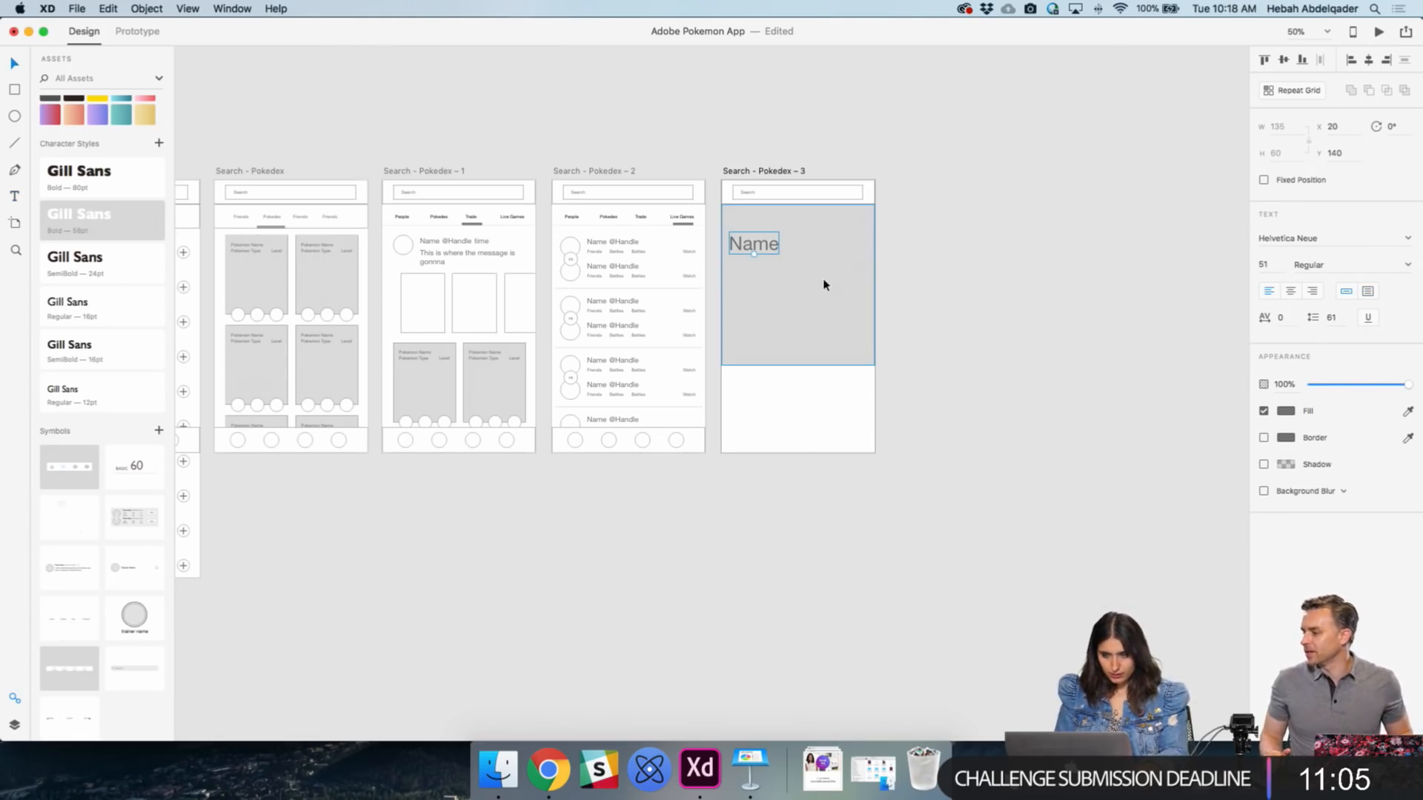
{"action": "mouse_move", "coordinate": [762, 241]}
{"action": "left_mouse_down"}
{"action": "mouse_move", "coordinate": [756, 232]}
{"action": "mouse_move", "coordinate": [768, 237]}
{"action": "left_mouse_up"}
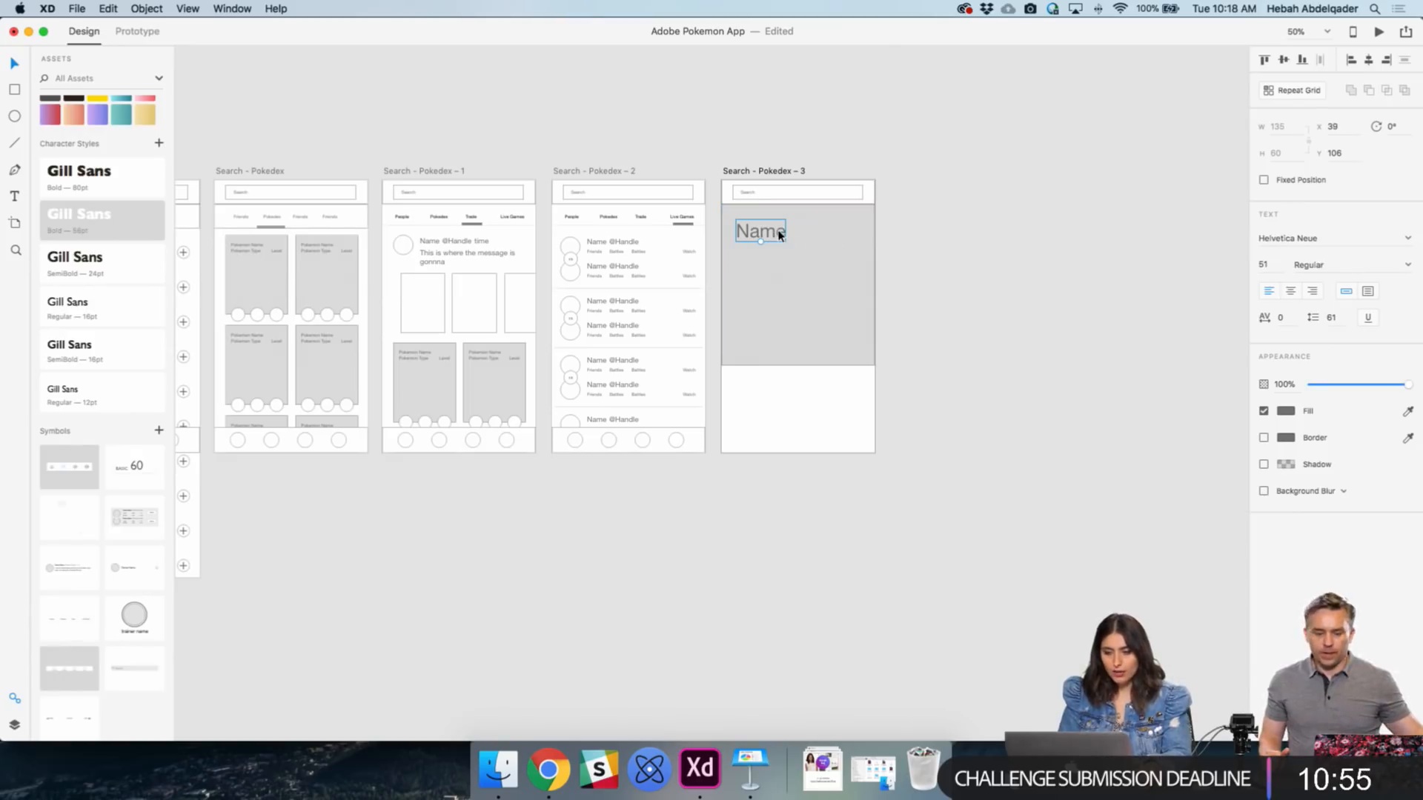
- Duplicate the "Name" text toward the gray rectangle's right side at about X 266, Y 166 and change the copy to "Friends"
{"action": "left_click_drag", "start_coordinate": [778, 231], "coordinate": [843, 260]}
{"action": "double_click", "coordinate": [843, 259]}
{"action": "type", "text": "F"}
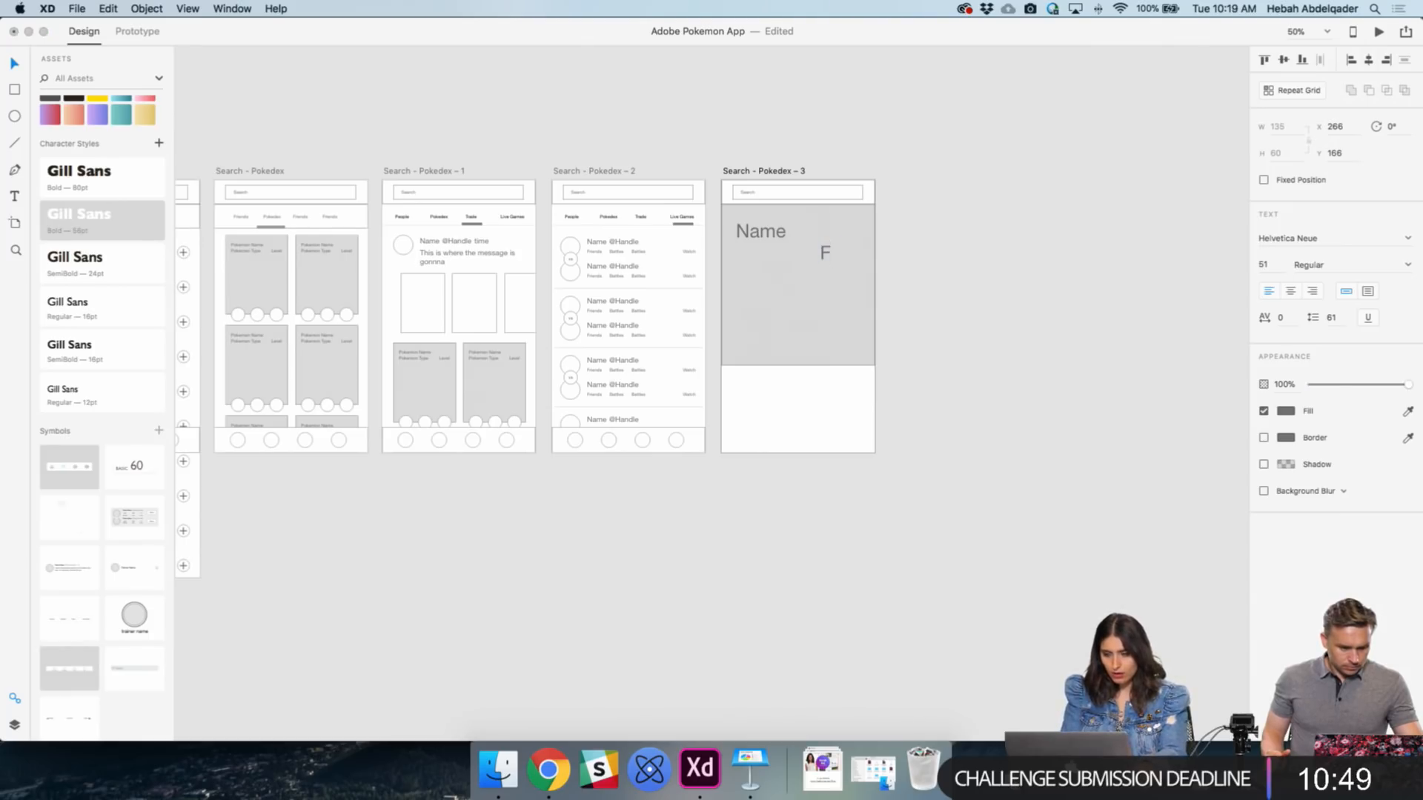
{"action": "type", "text": "riends"}
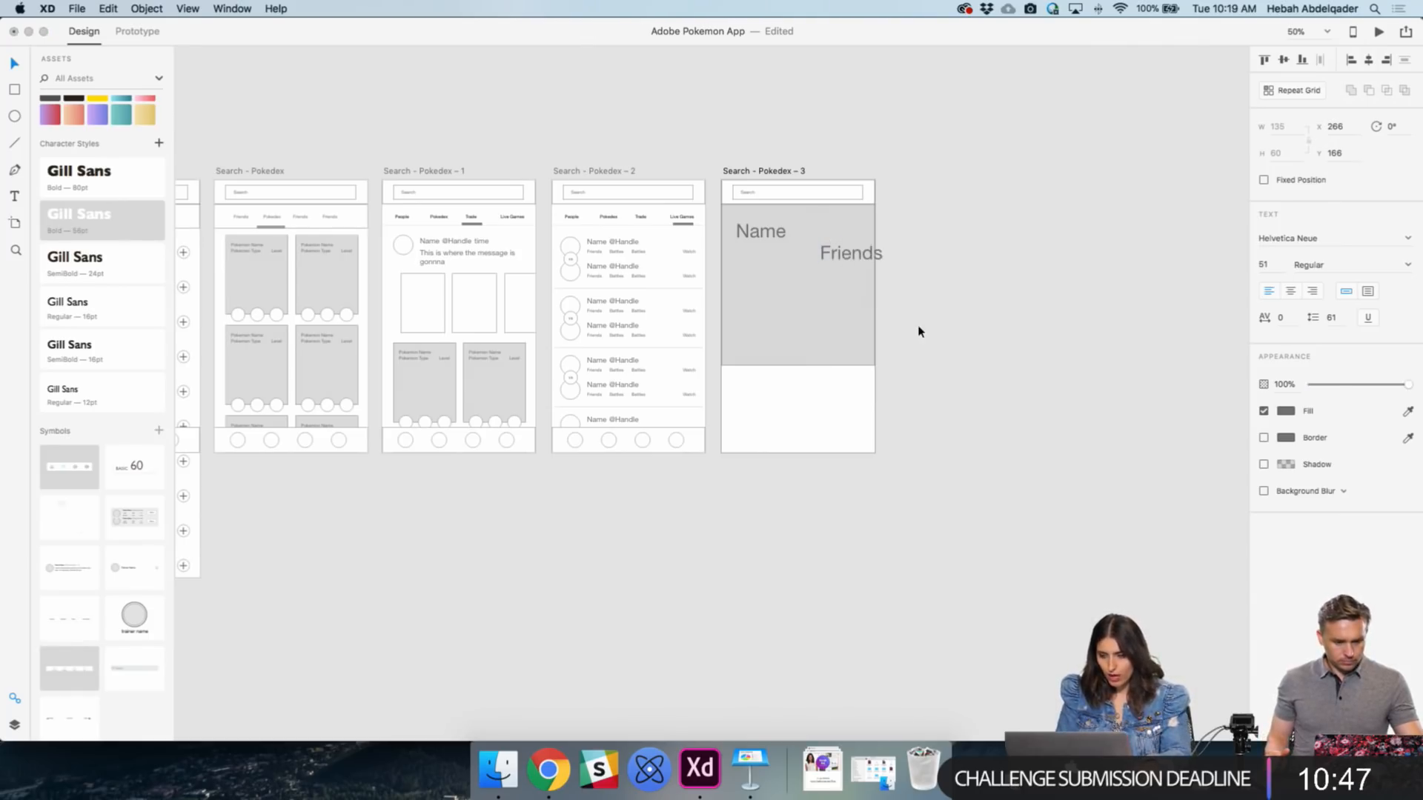
{"action": "key", "text": "Escape"}
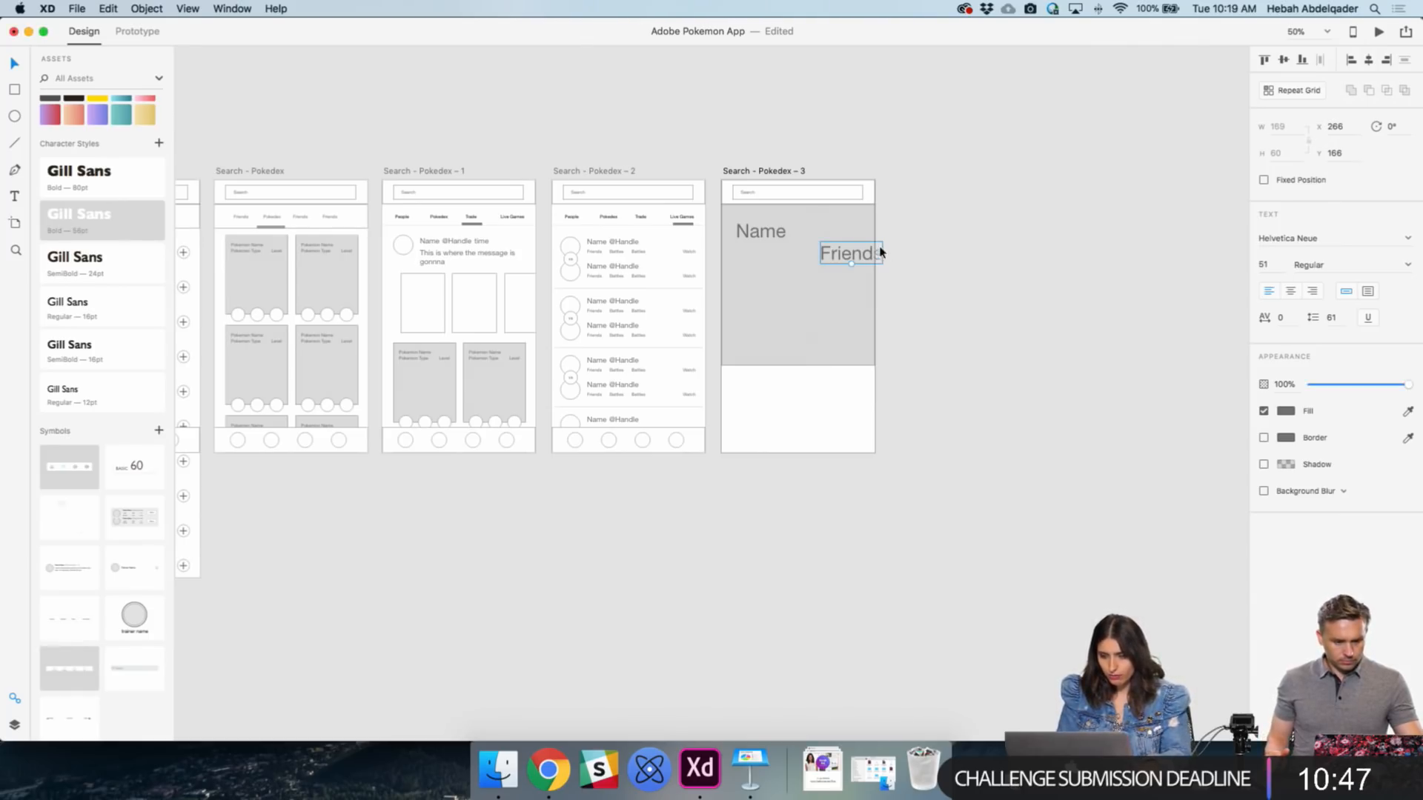
- Set the "Friends" text to size 12 inside the gray rectangle
{"action": "left_click", "coordinate": [1267, 265]}
{"action": "type", "text": "12"}
{"action": "key", "text": "Return"}
{"action": "left_click_drag", "start_coordinate": [1014, 362], "coordinate": [1186, 327]}
{"action": "left_click", "coordinate": [825, 260]}
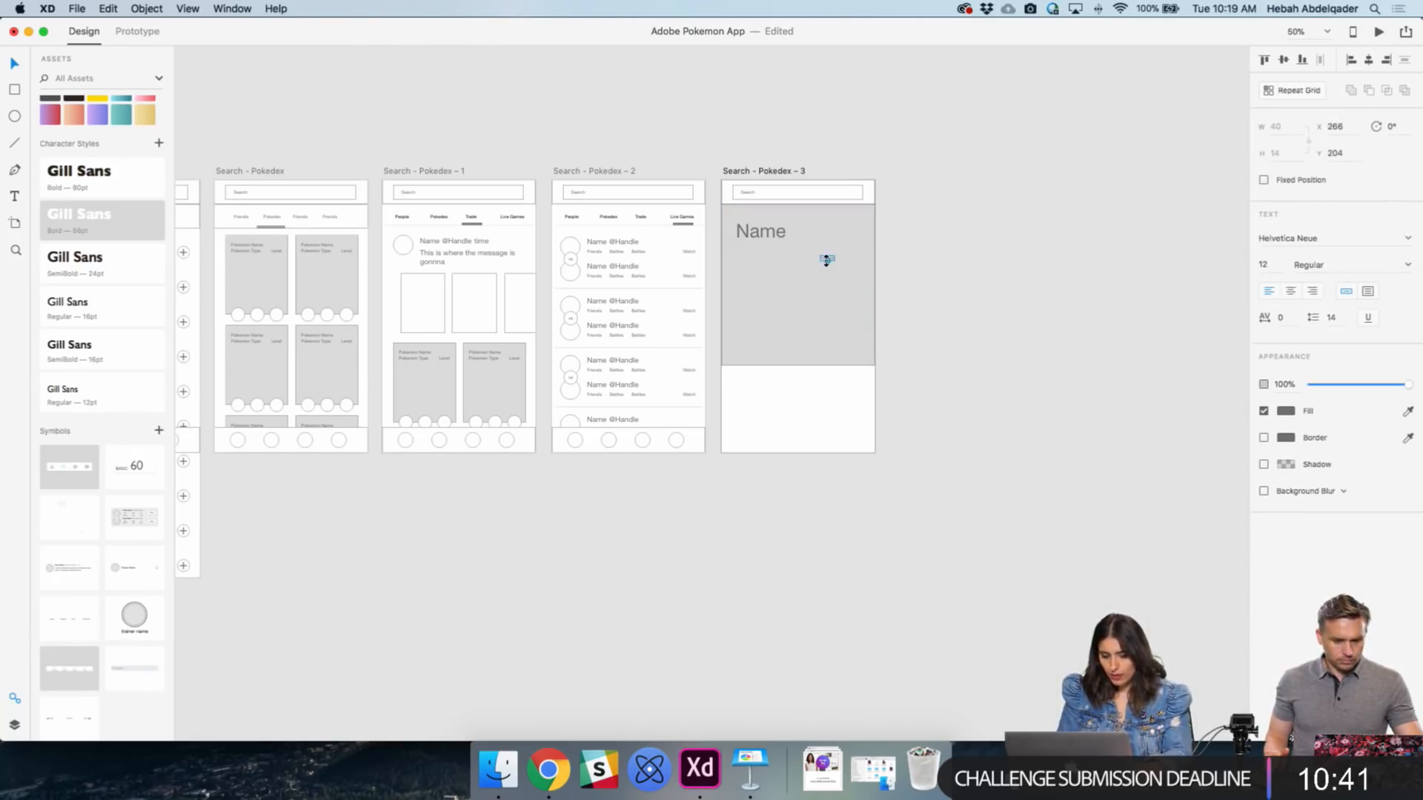
- Move the Search – Pokedex – 3 artboard to the right, away from Search – Pokedex – 2, to about X 4299
{"action": "key", "text": "z"}
{"action": "left_click", "coordinate": [817, 276]}
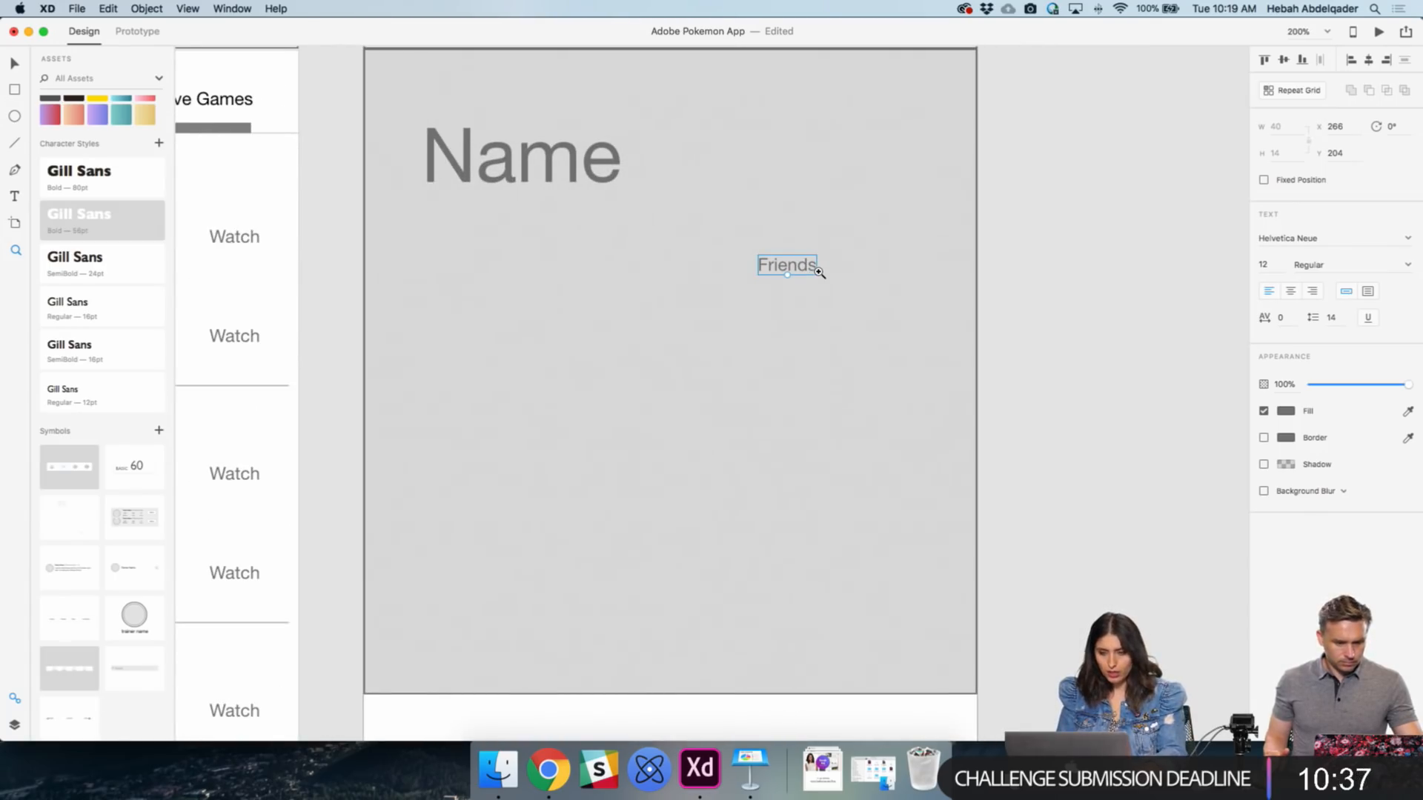
{"action": "key", "text": "super+minus"}
{"action": "key", "text": "v"}
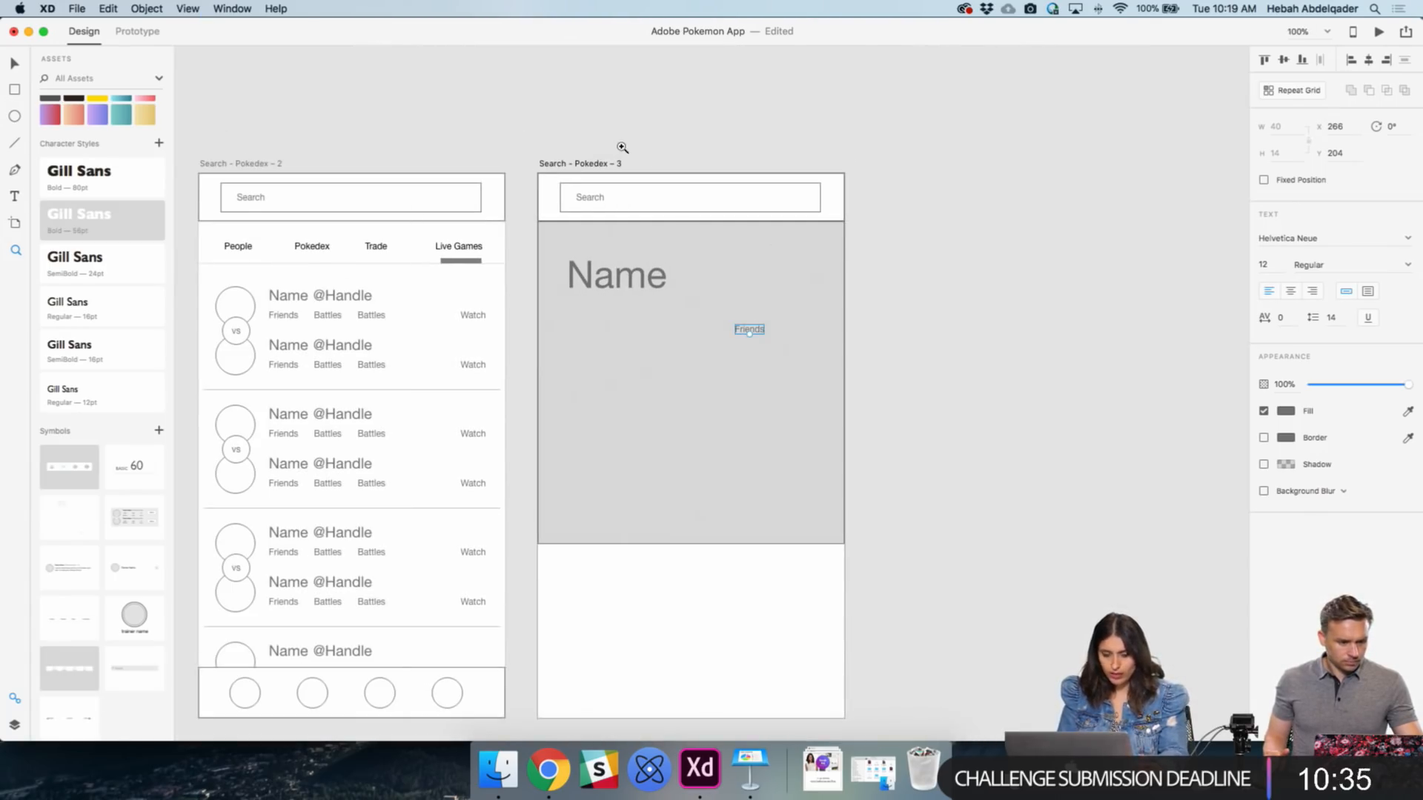
{"action": "left_click_drag", "start_coordinate": [577, 156], "coordinate": [823, 159]}
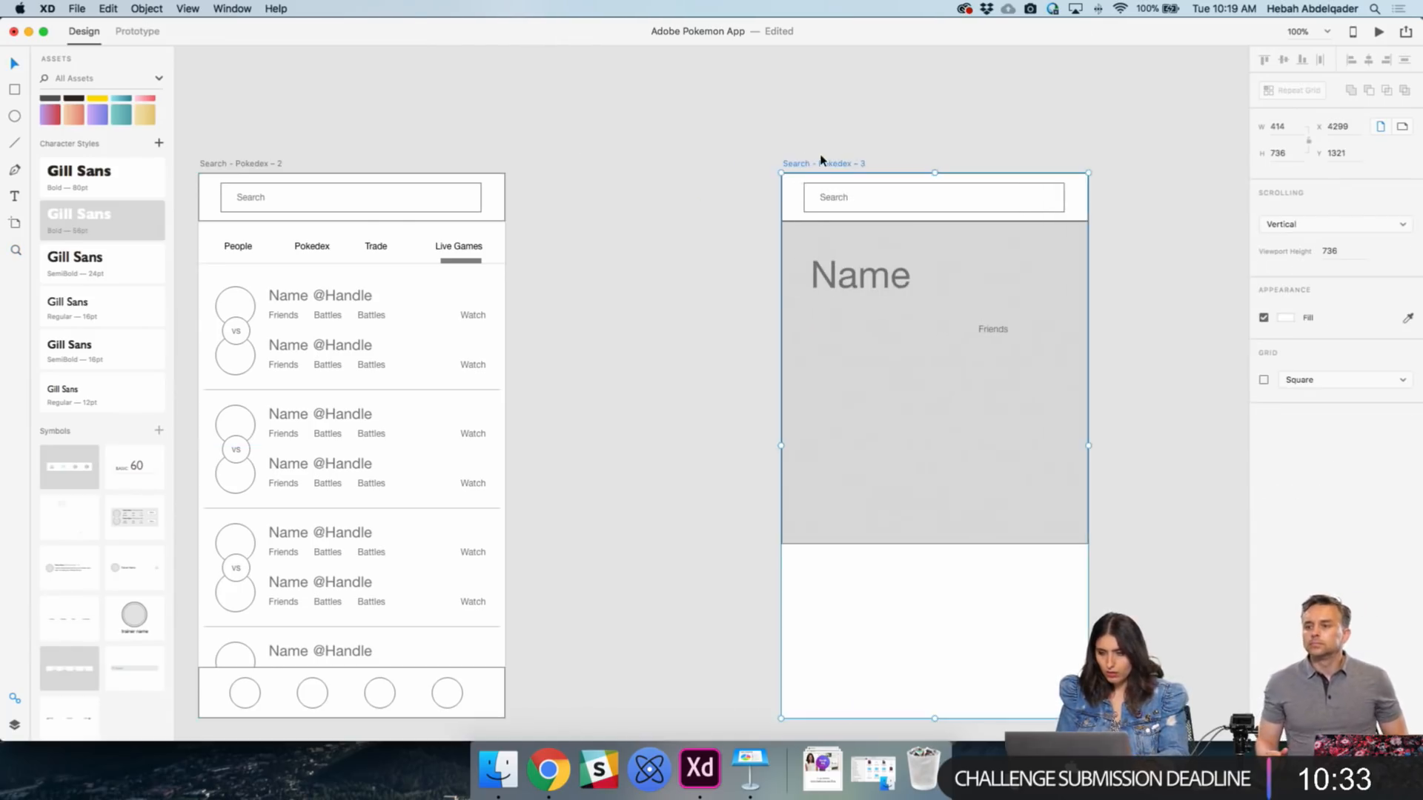
- Examine the Search – Pokedex – 3 artboard and its "Name" text at fit-to-selection, 100%, 200% and whole-document zoom
{"action": "scroll", "coordinate": [822, 159], "scroll_direction": "right", "scroll_amount": 4}
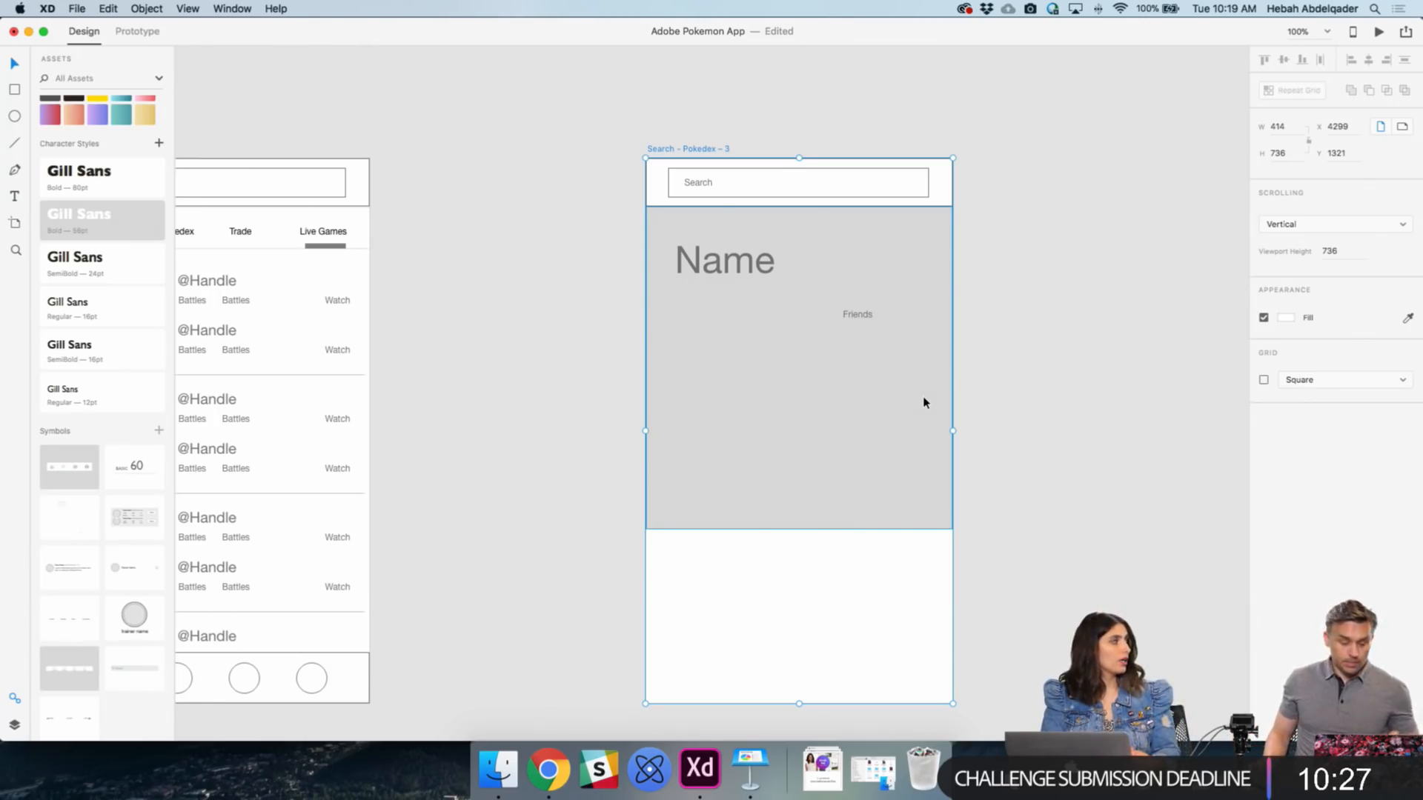
{"action": "scroll", "coordinate": [923, 402], "scroll_direction": "up", "scroll_amount": 2}
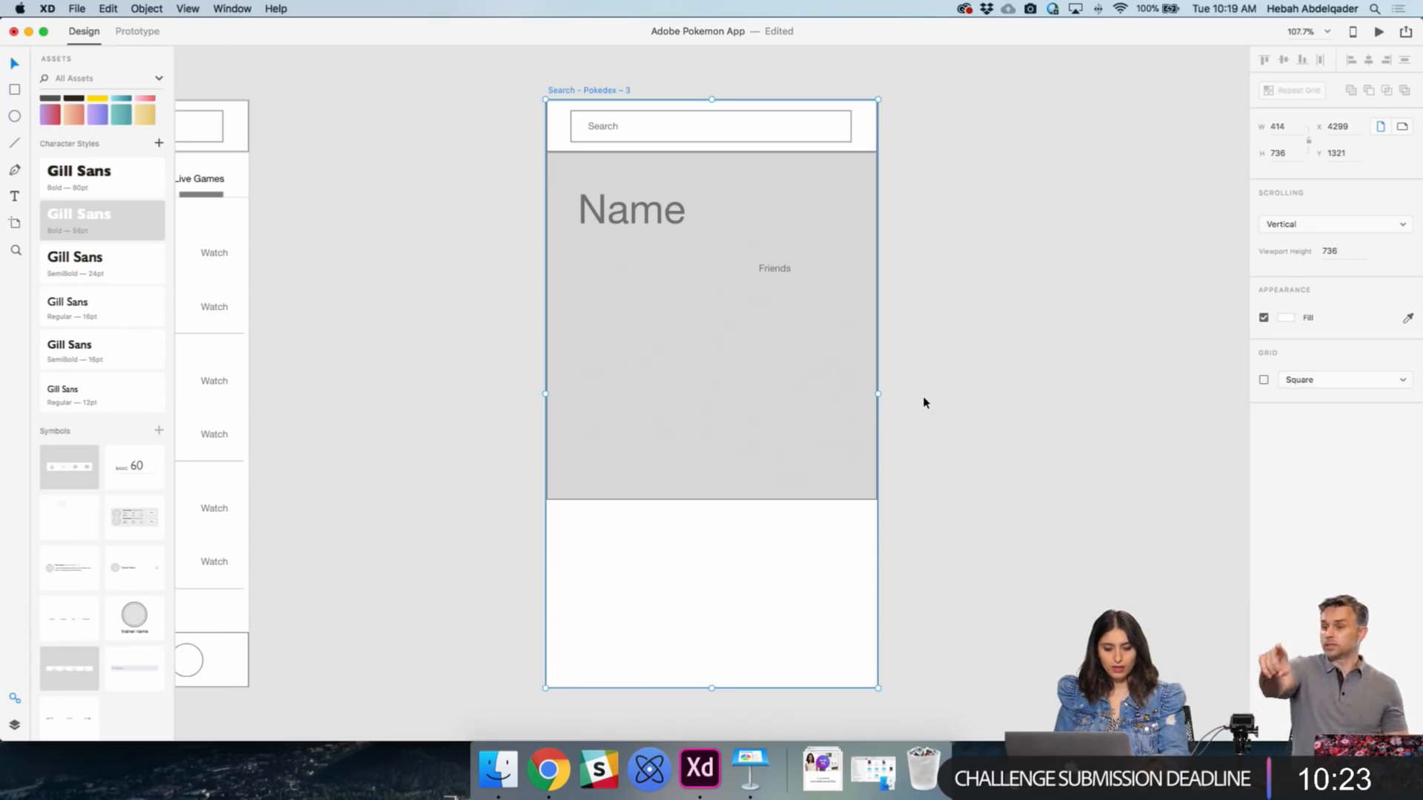
{"action": "left_click", "coordinate": [676, 212]}
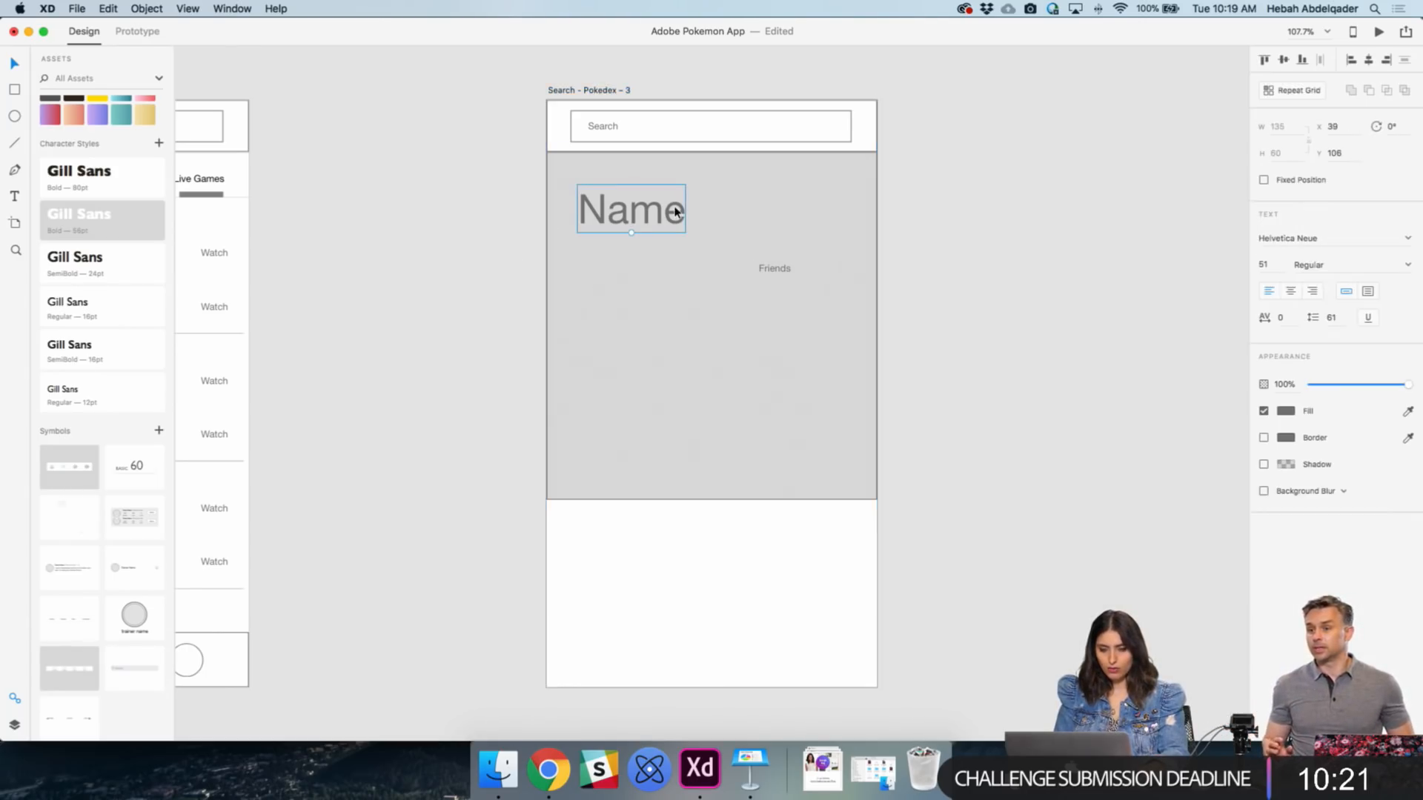
{"action": "key", "text": "super+3"}
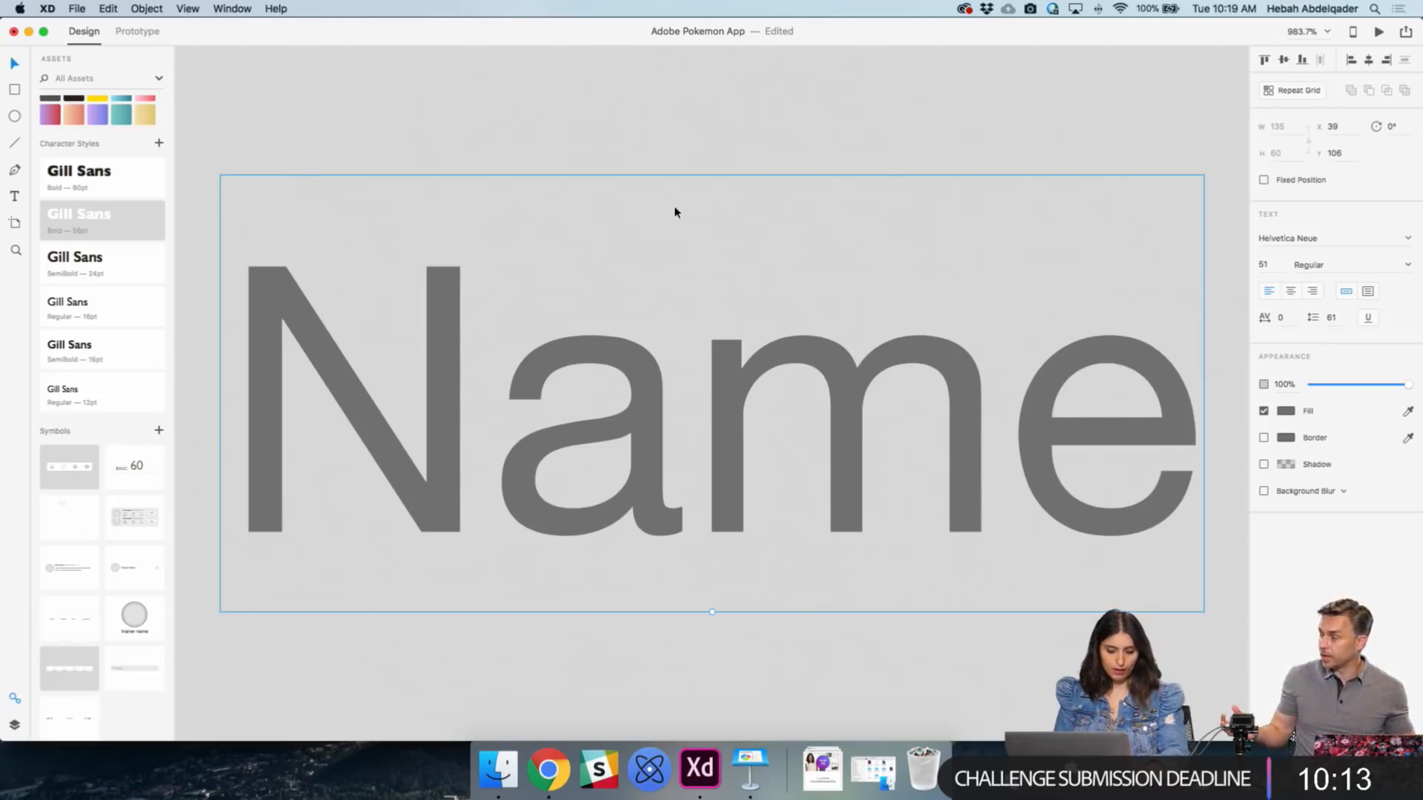
{"action": "key", "text": "super+1"}
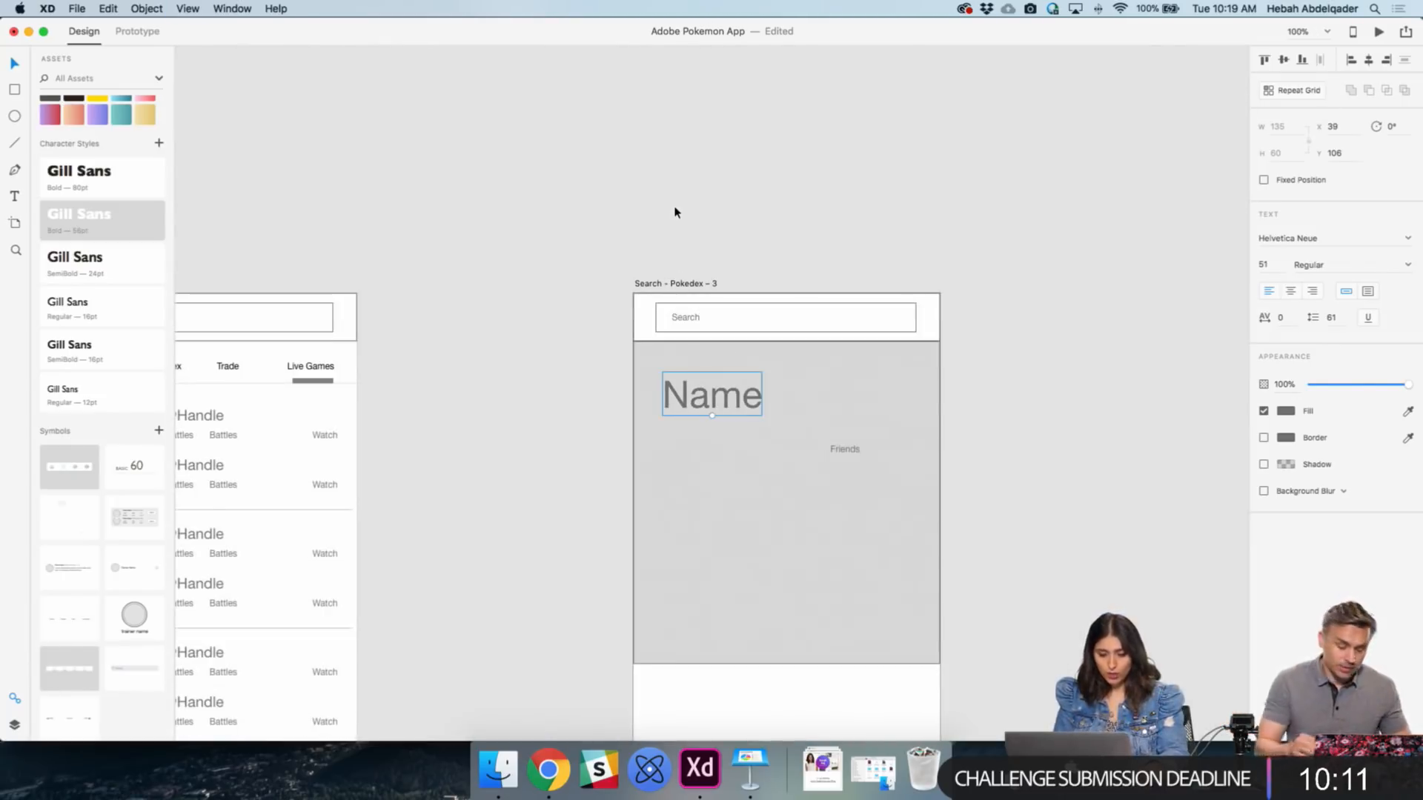
{"action": "scroll", "coordinate": [674, 213], "scroll_direction": "down", "scroll_amount": 3}
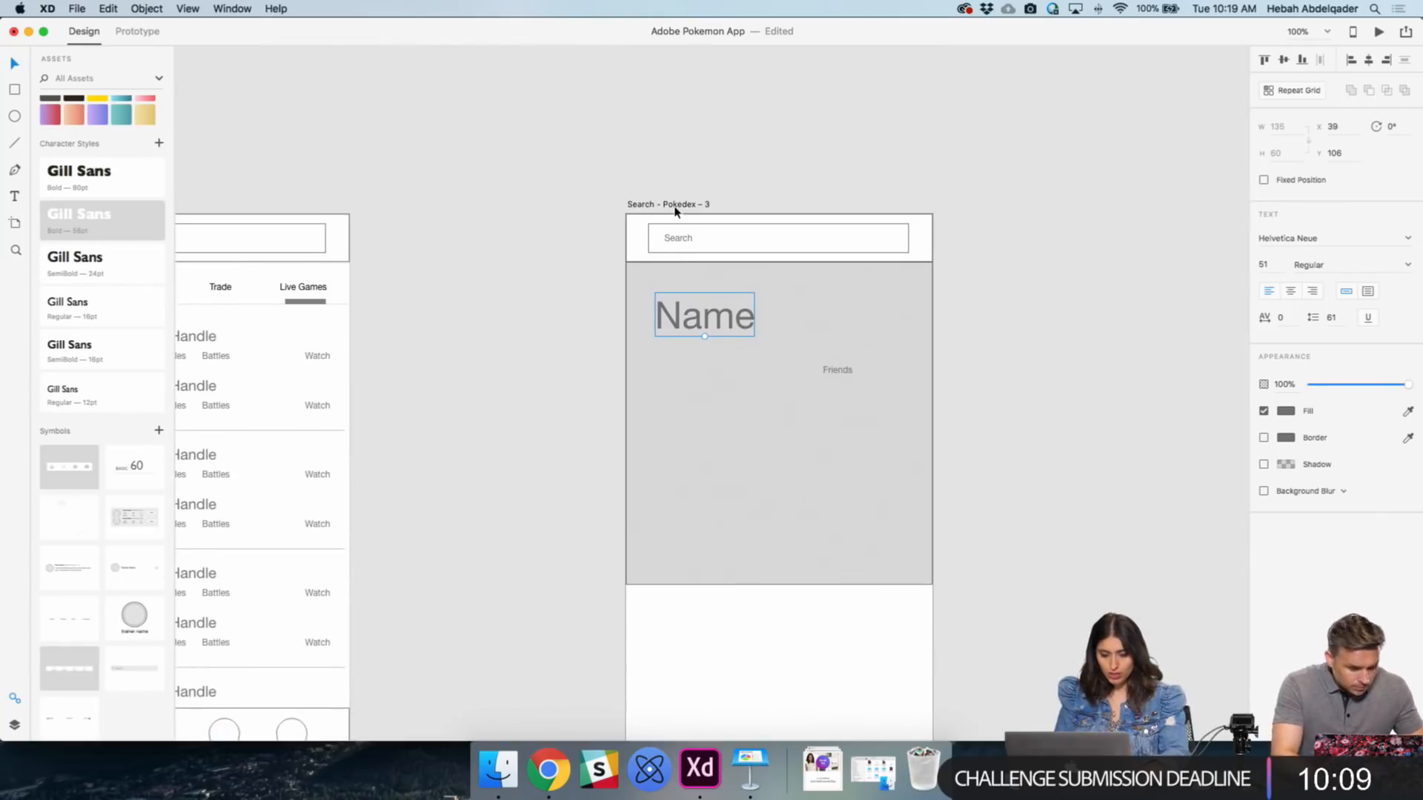
{"action": "key", "text": "super+2"}
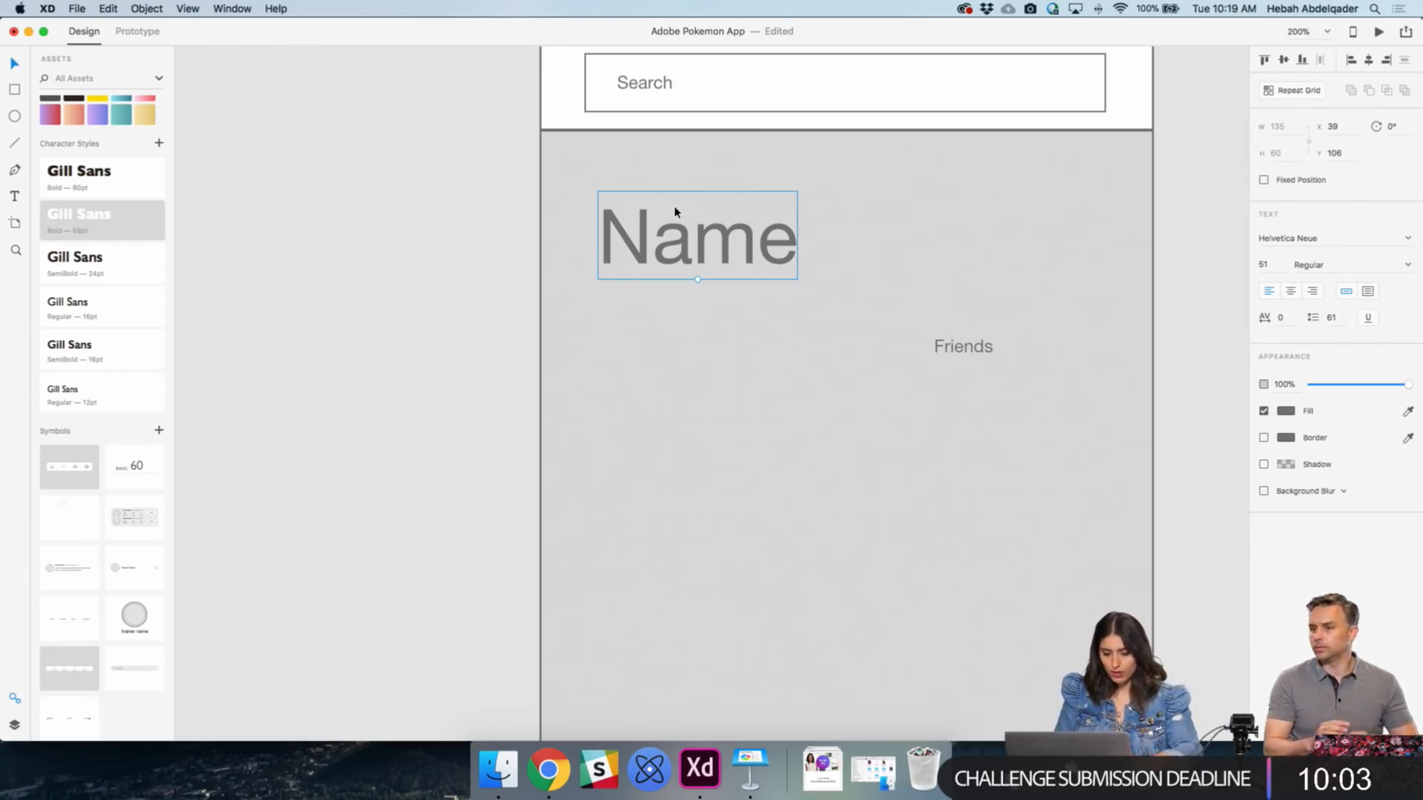
{"action": "key", "text": "super+0"}
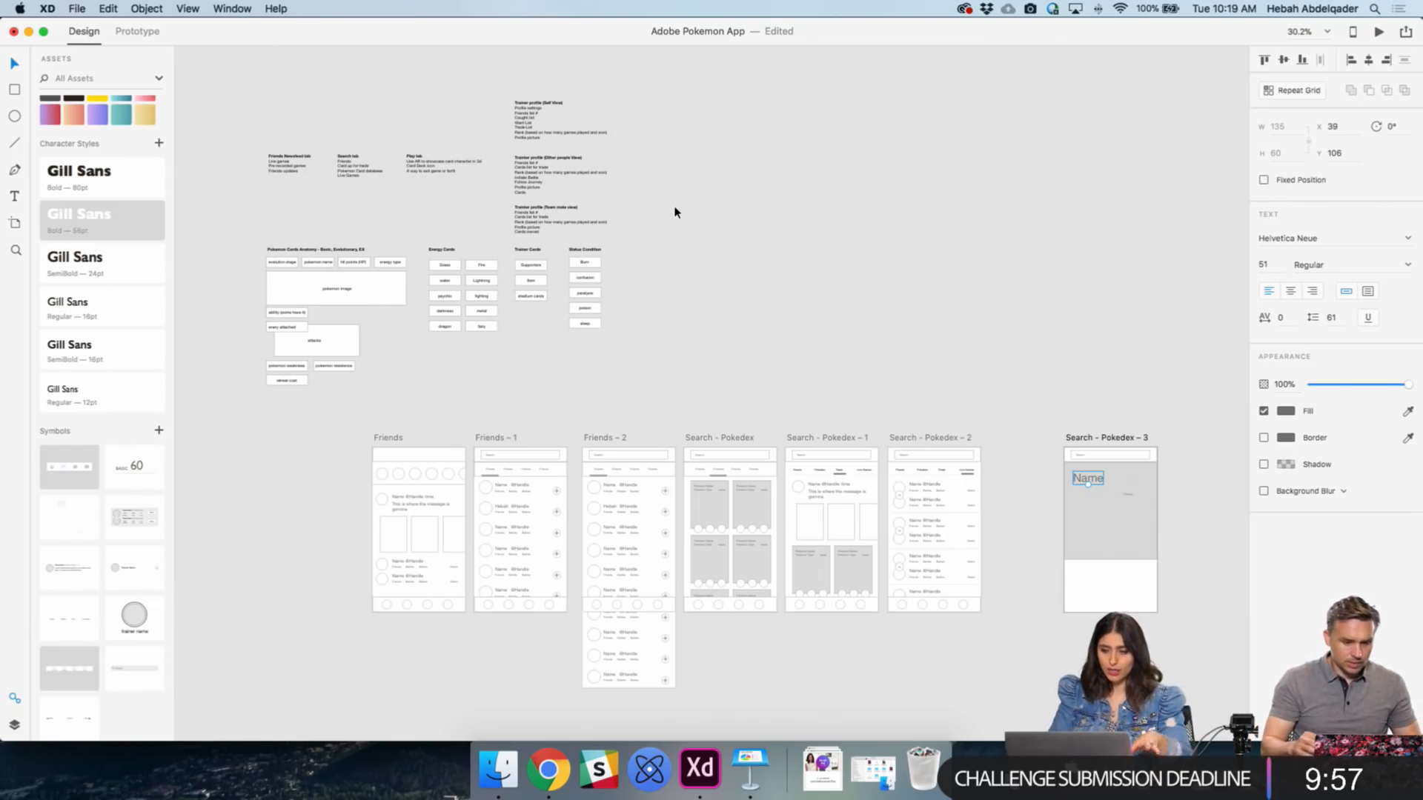
{"action": "scroll", "coordinate": [972, 362], "scroll_direction": "right", "scroll_amount": 5}
{"action": "scroll", "coordinate": [972, 362], "scroll_direction": "down", "scroll_amount": 3}
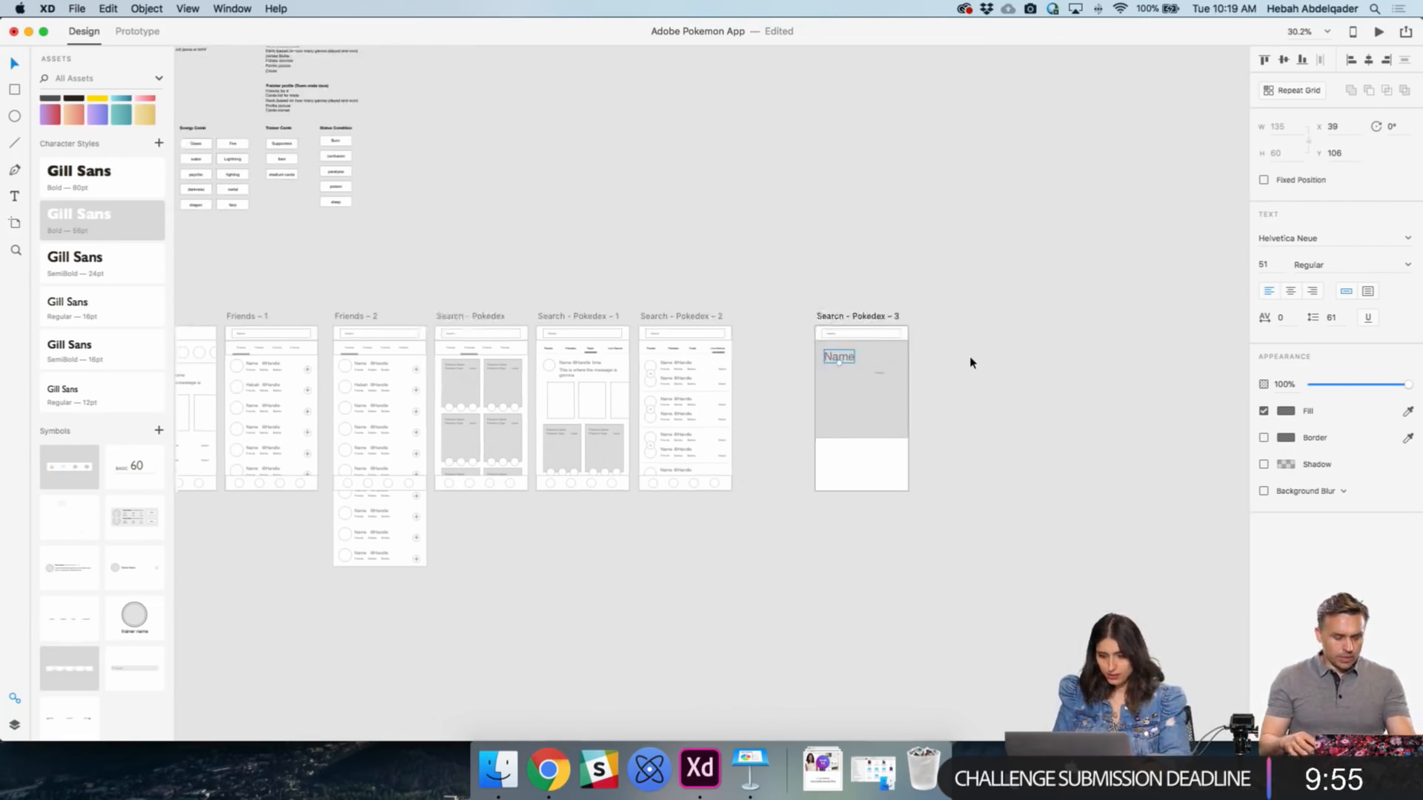
{"action": "key", "text": "super+1"}
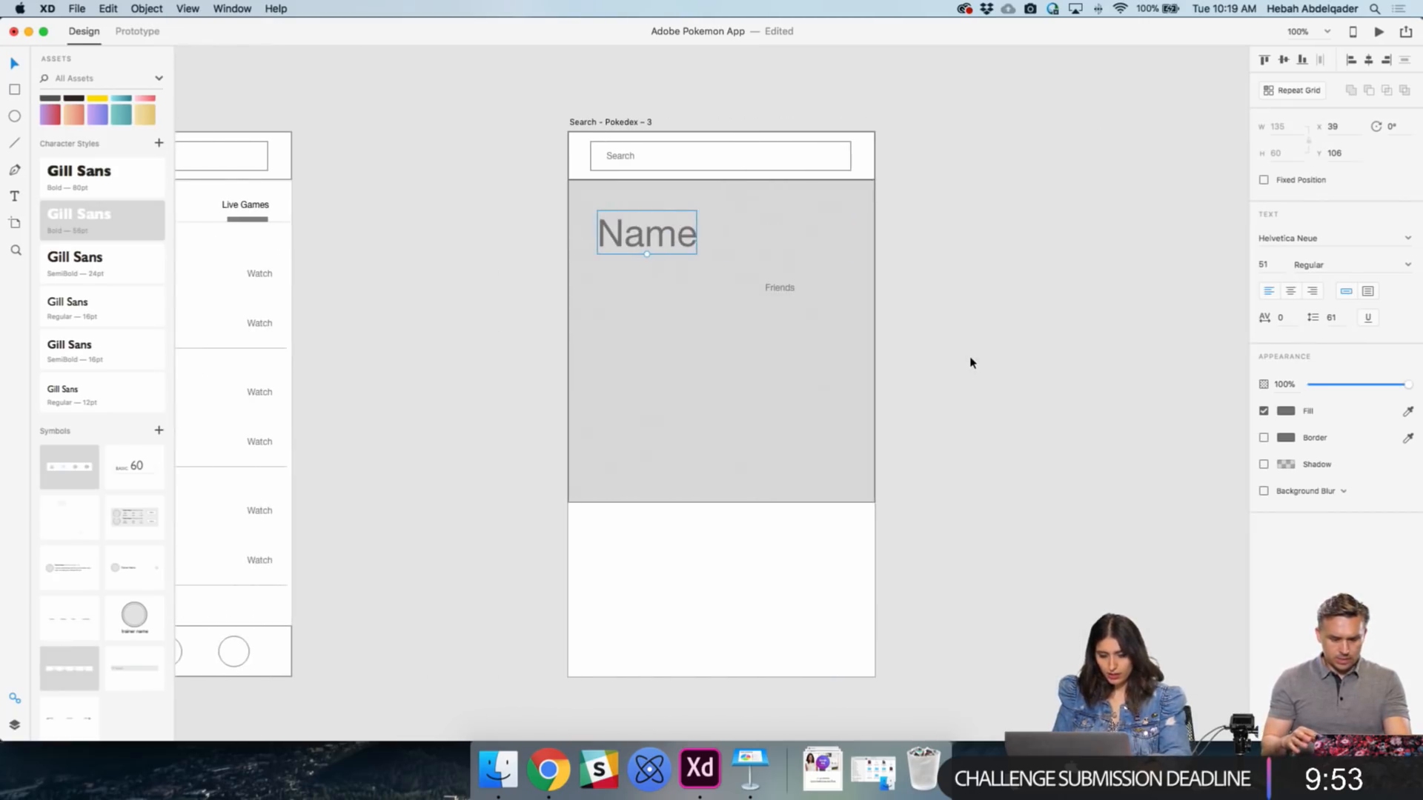
{"action": "key", "text": "Escape"}
{"action": "left_click", "coordinate": [634, 122]}
{"action": "scroll", "coordinate": [631, 124], "scroll_direction": "up", "scroll_amount": 1}
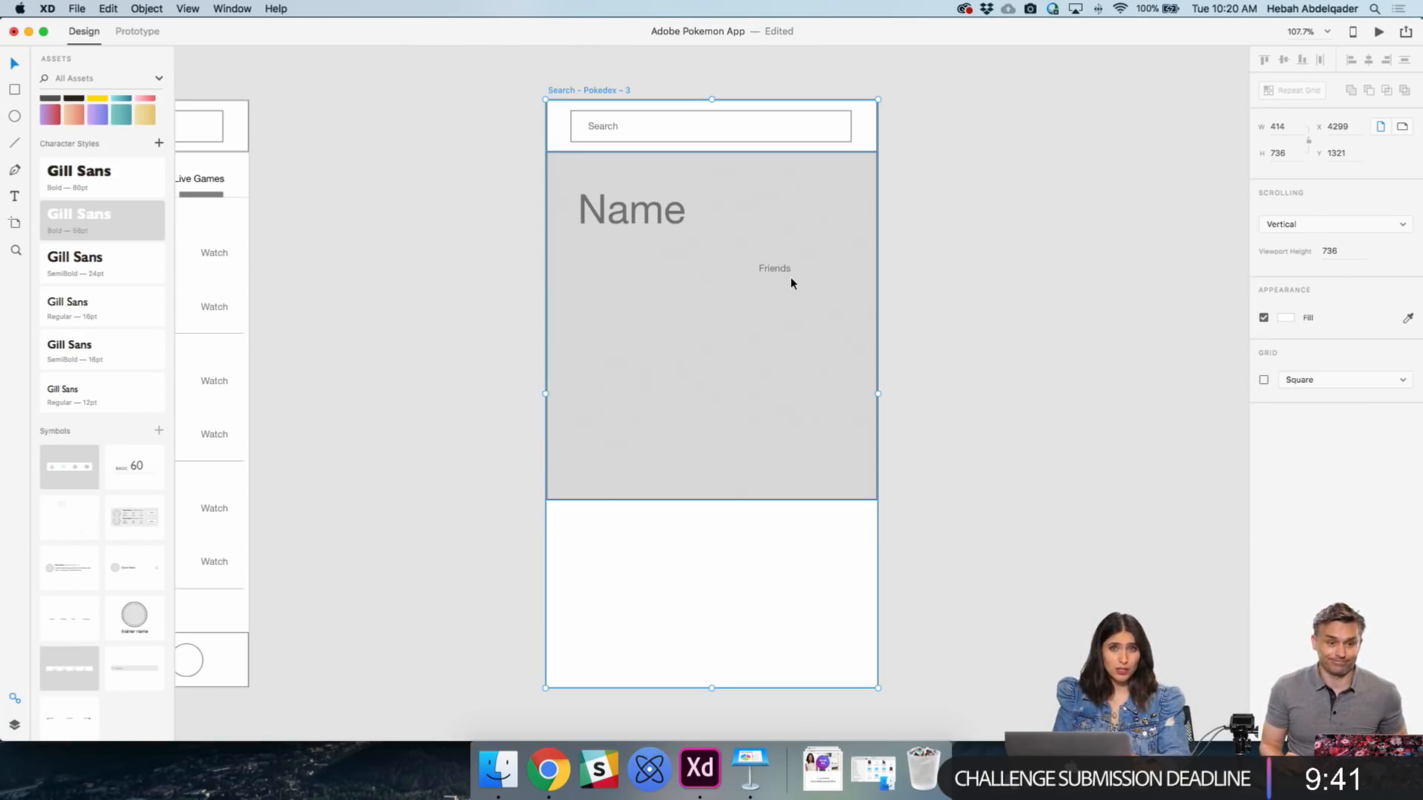
- Move "Friends" below "Name" to about X 52, Y 199, then duplicate it at about Y 222 and change the copy to "500"
{"action": "left_click", "coordinate": [917, 306]}
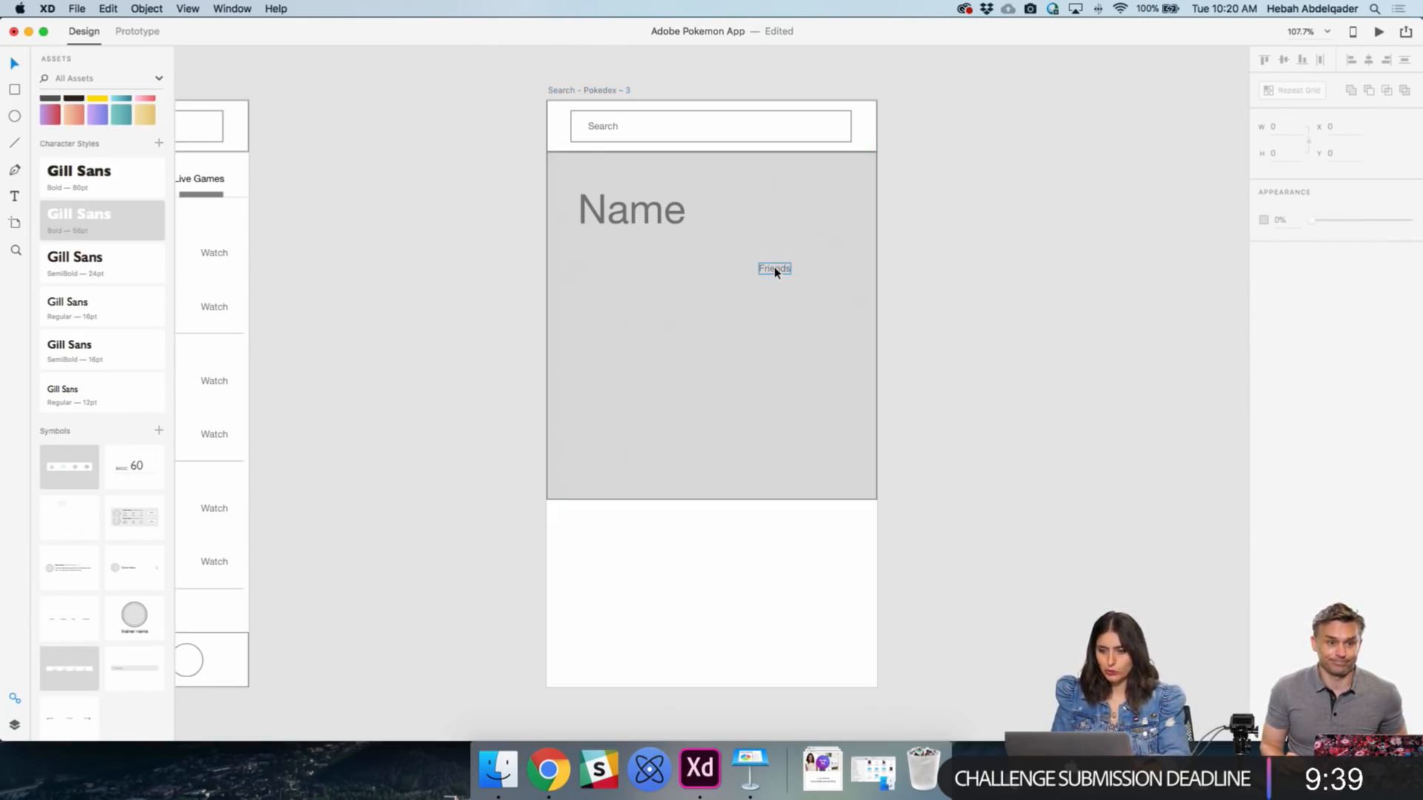
{"action": "left_click_drag", "start_coordinate": [775, 272], "coordinate": [604, 284]}
{"action": "left_click", "coordinate": [484, 287]}
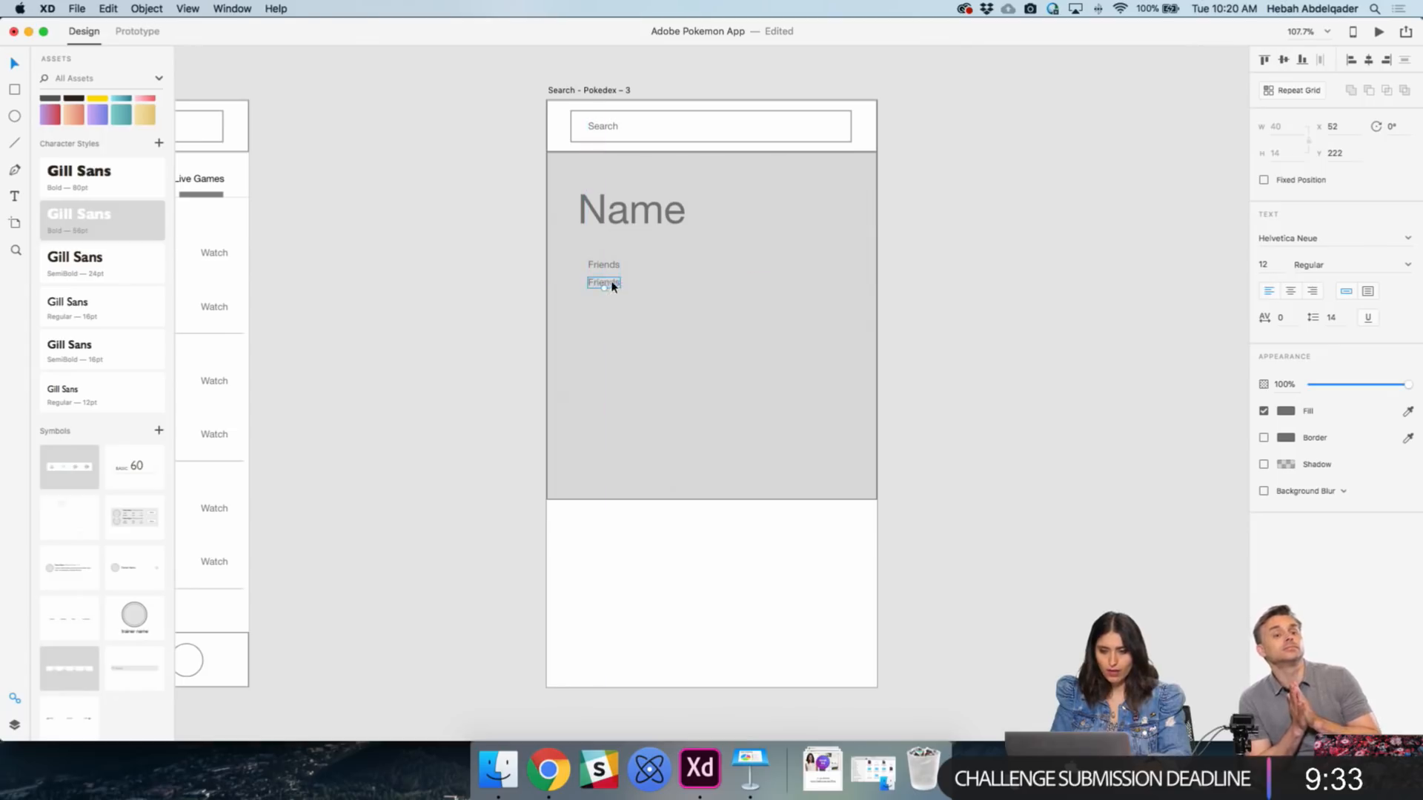
{"action": "double_click", "coordinate": [612, 287]}
{"action": "type", "text": "500"}
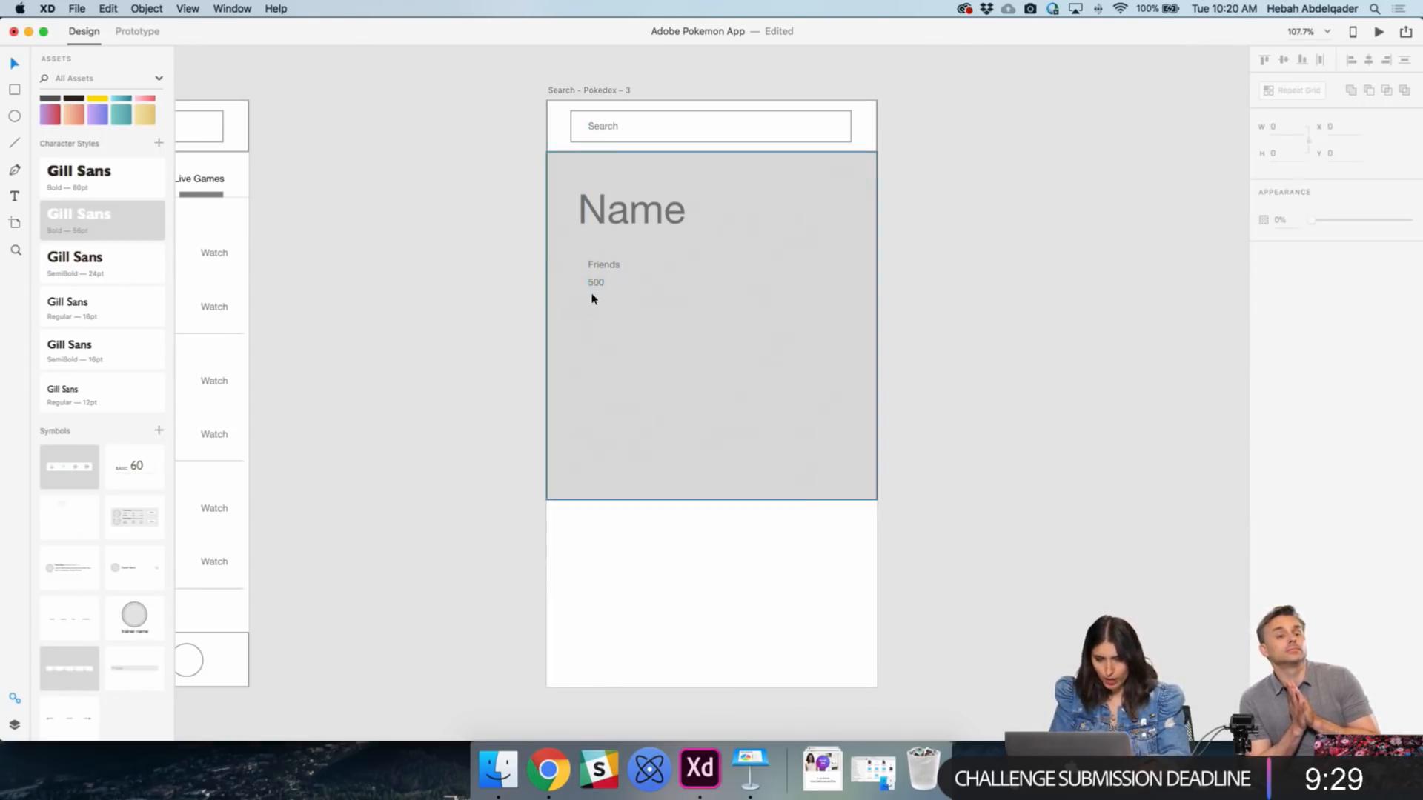
- Center "500" under "Friends" and turn the pair into a four-column repeat grid about 321 wide, placed at X 39, Y 181
{"action": "left_click", "coordinate": [596, 284]}
{"action": "left_click", "coordinate": [606, 266], "text": "shift"}
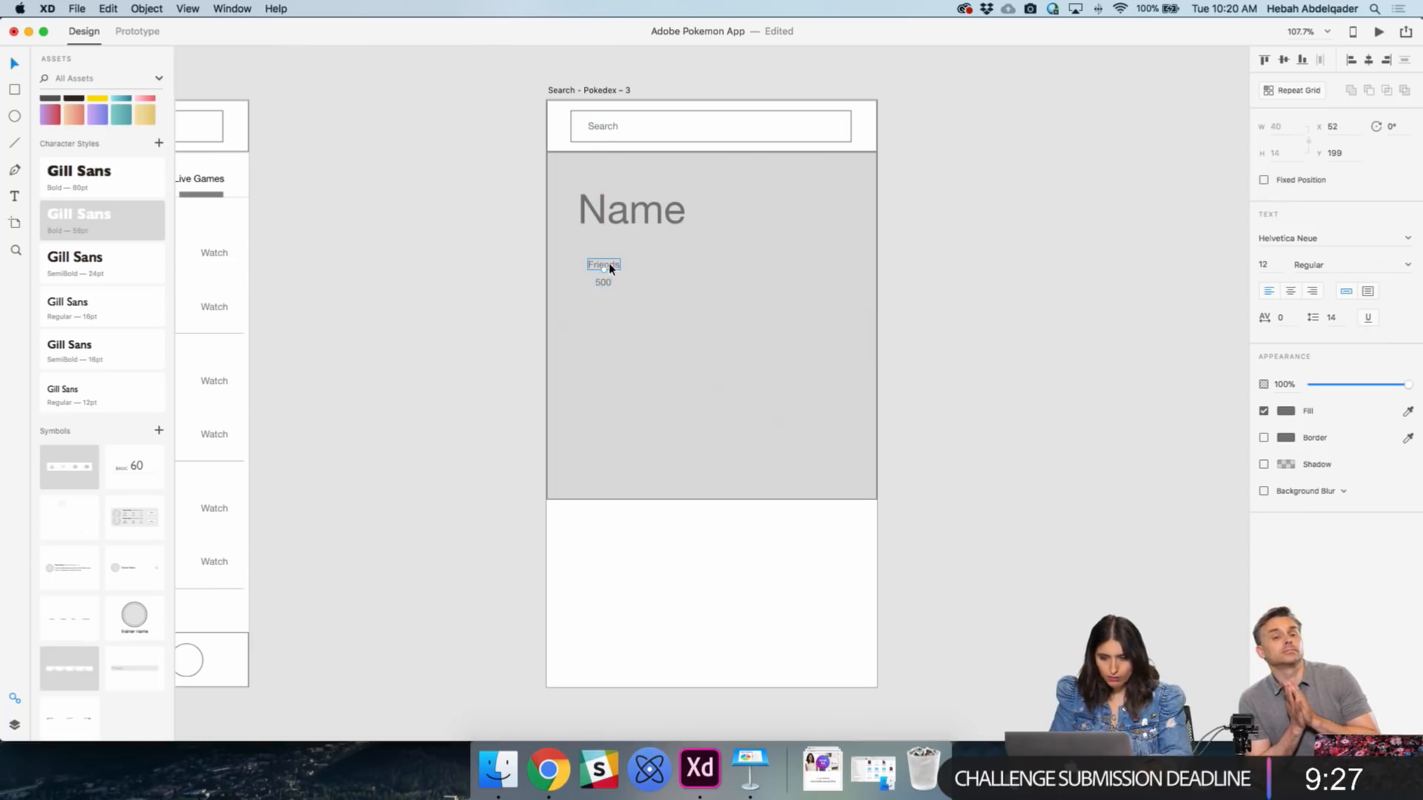
{"action": "key", "text": "super+g"}
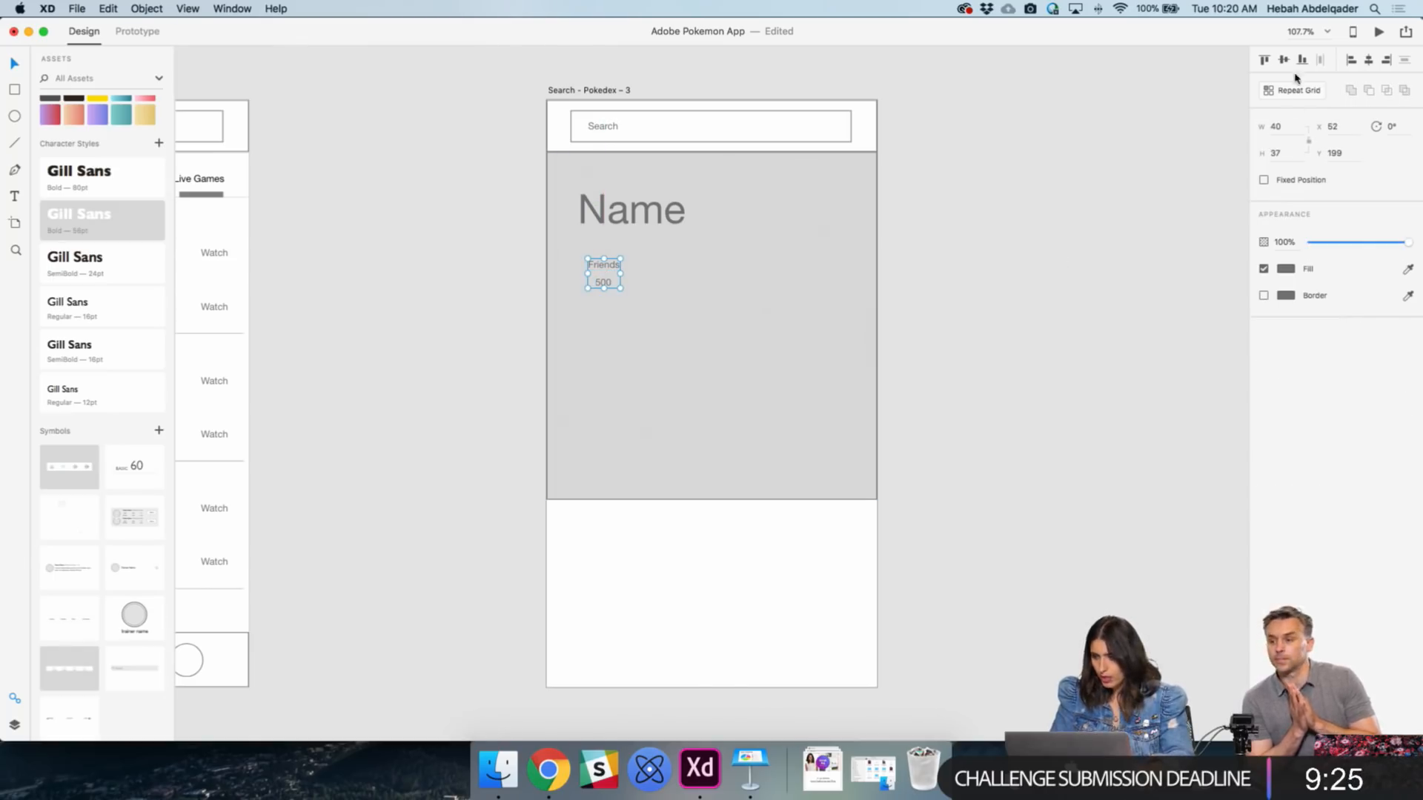
{"action": "left_click", "coordinate": [1292, 92]}
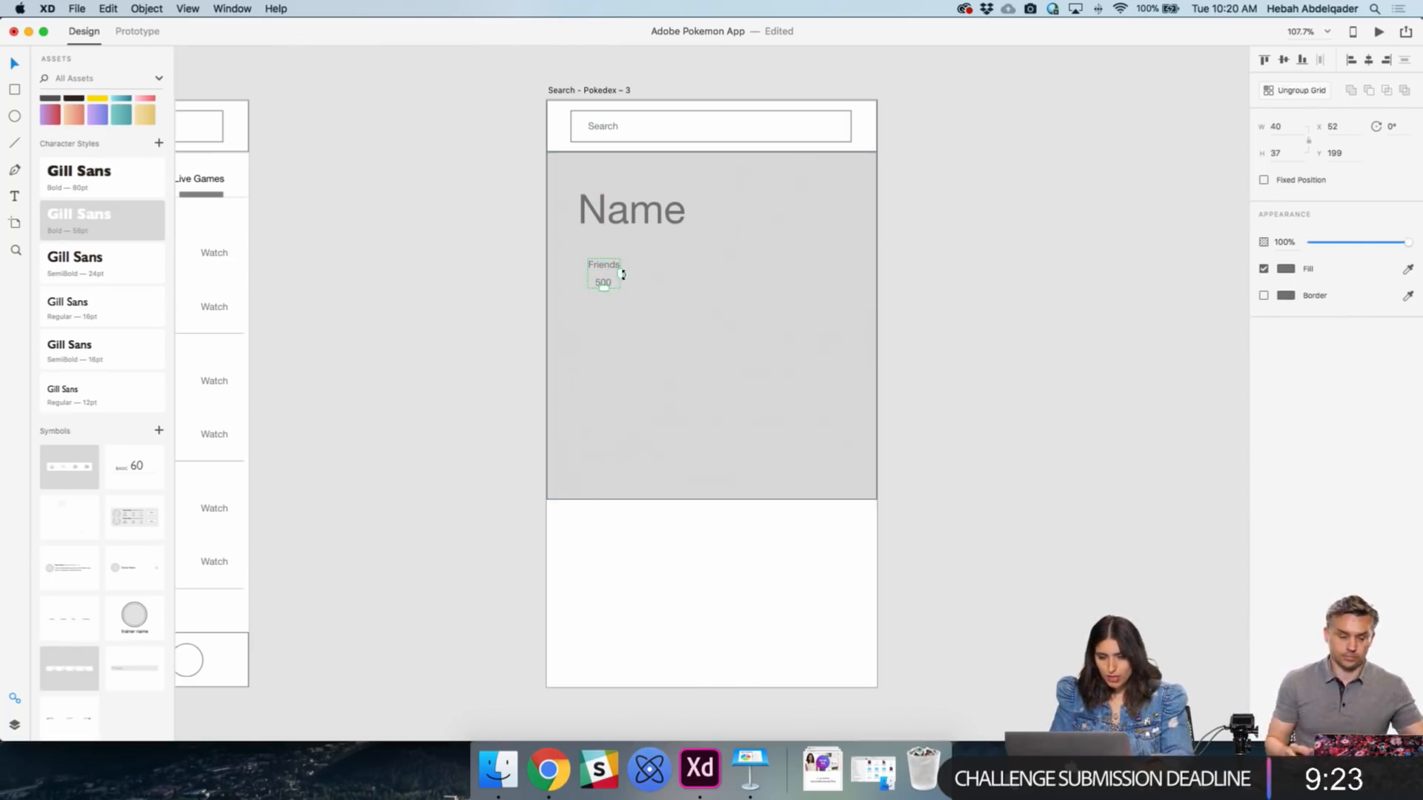
{"action": "left_click_drag", "start_coordinate": [622, 275], "coordinate": [736, 251]}
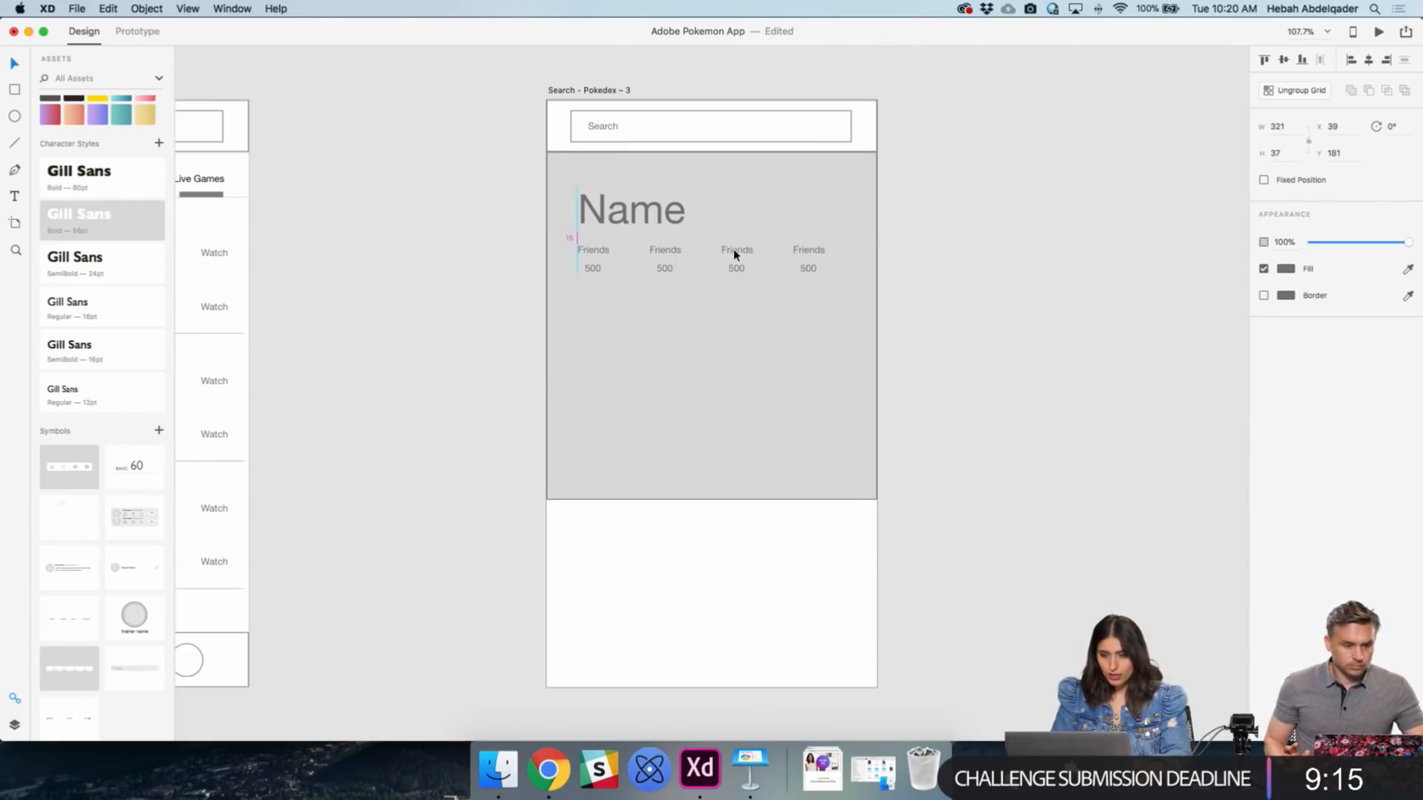
- Rename the second and third column labels in the repeat grid to "Cards" and "Trade"
{"action": "double_click", "coordinate": [662, 254]}
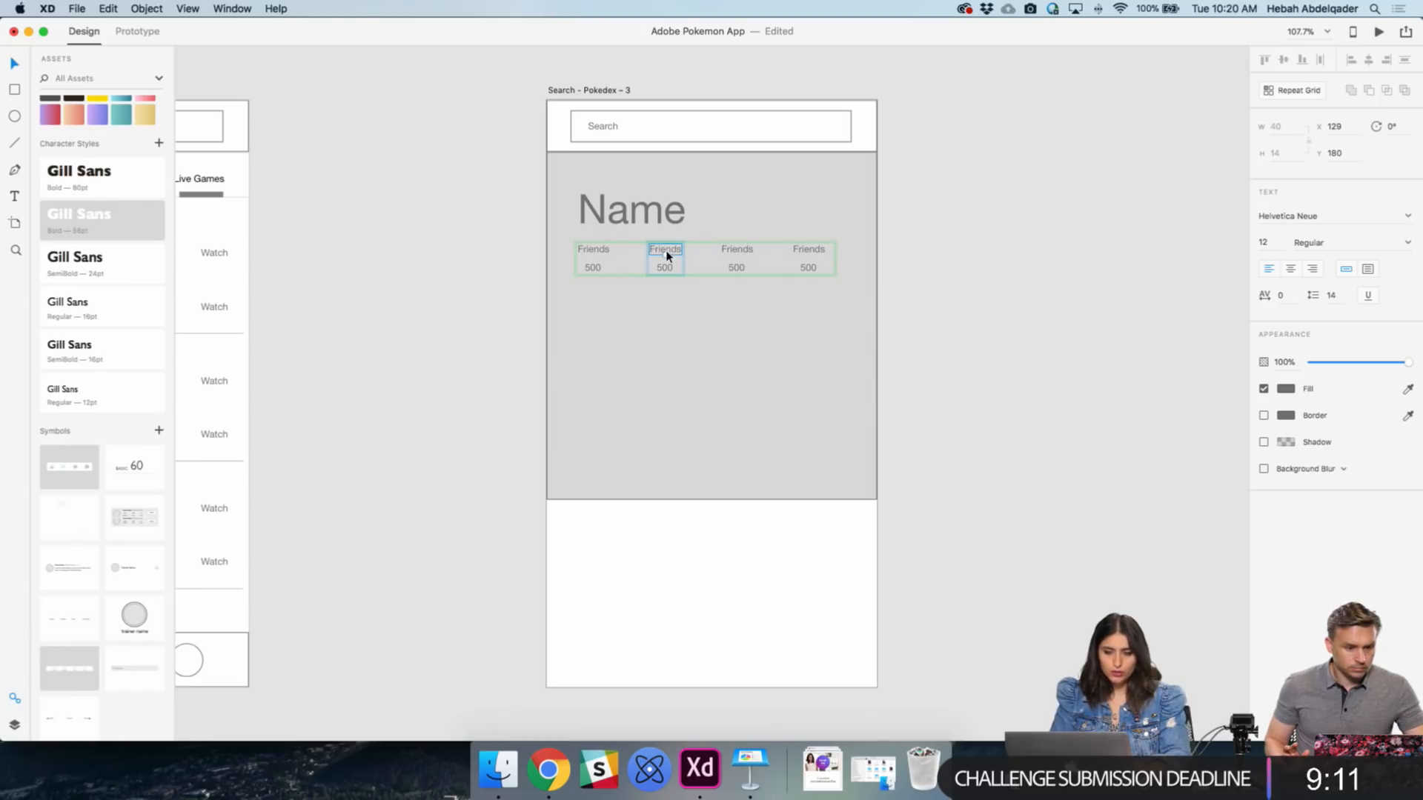
{"action": "double_click", "coordinate": [666, 252]}
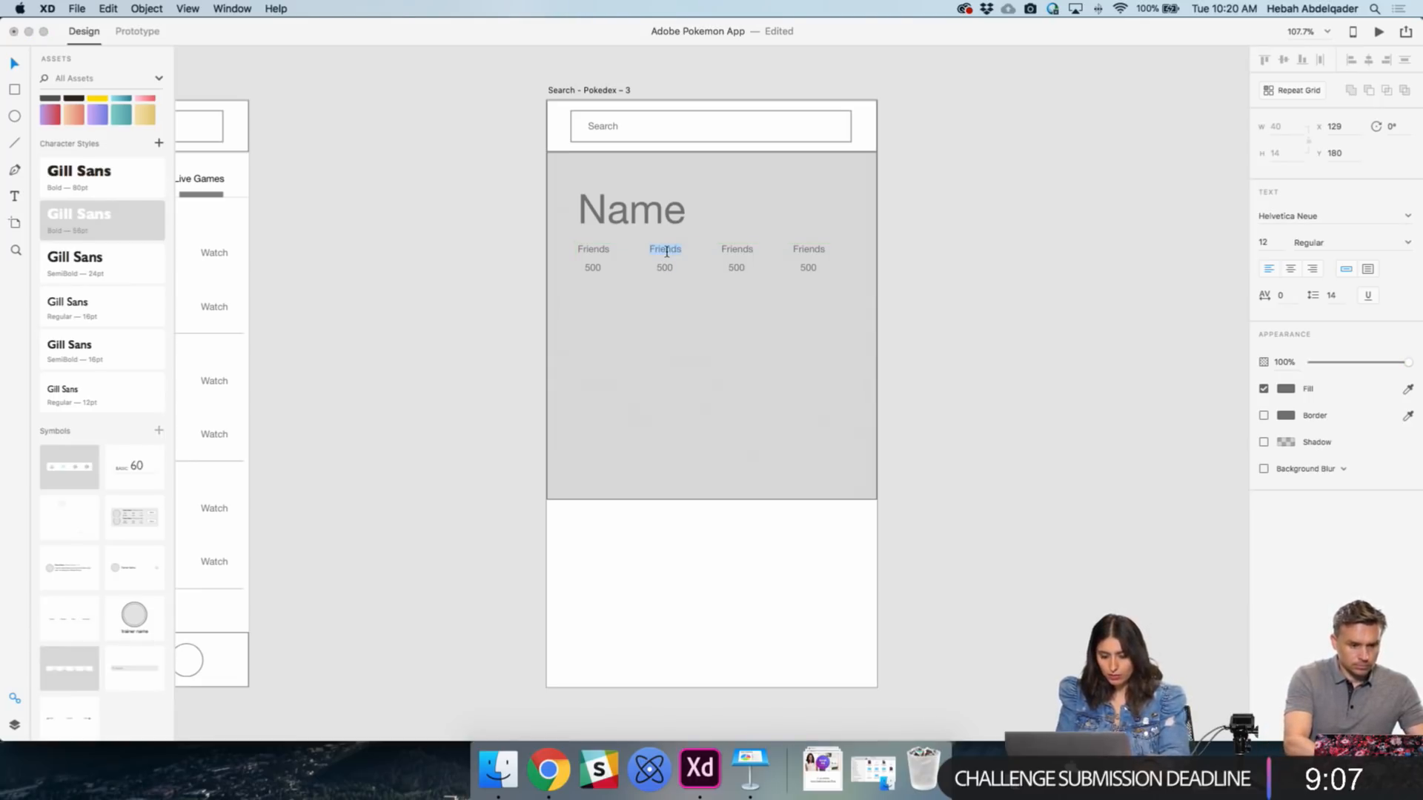
{"action": "type", "text": "Cards"}
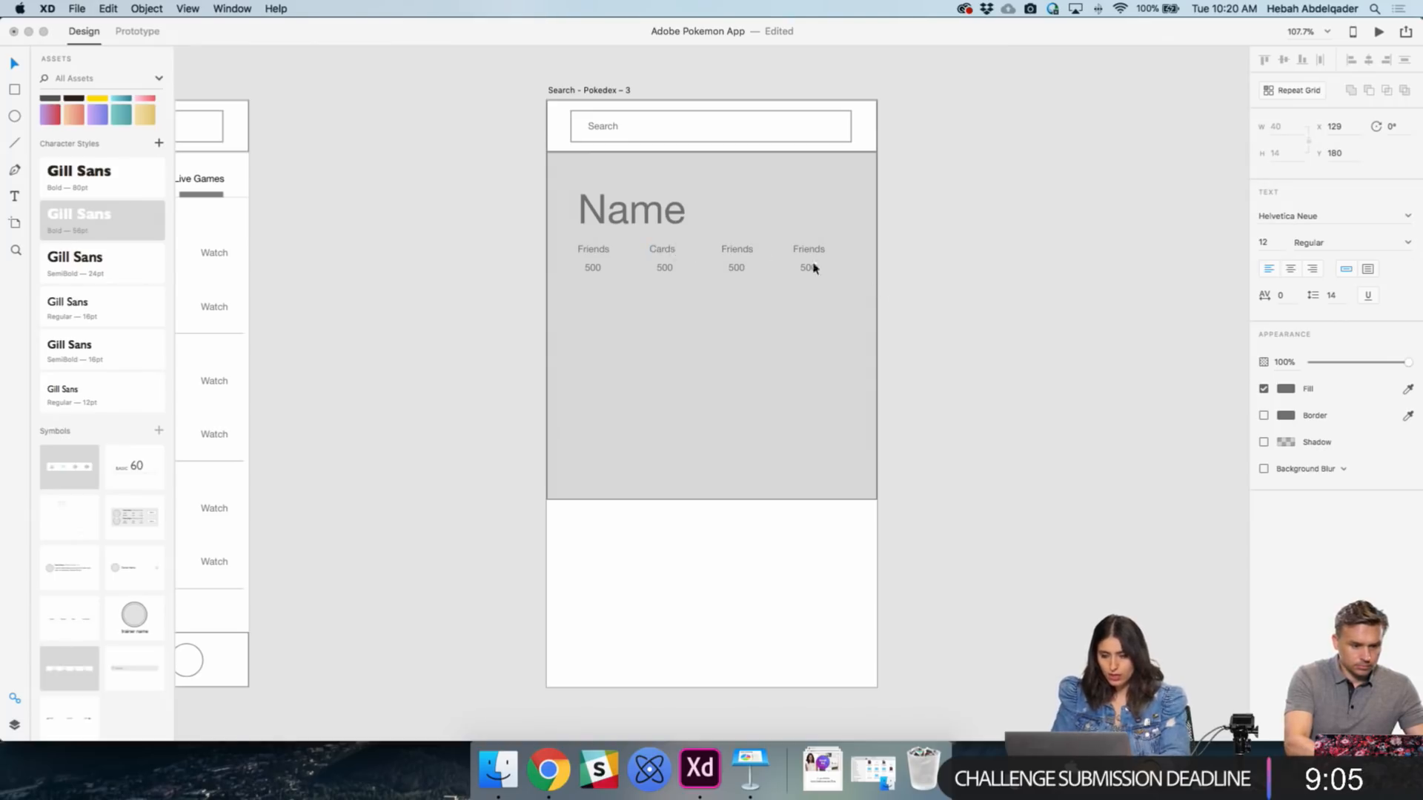
{"action": "double_click", "coordinate": [736, 249]}
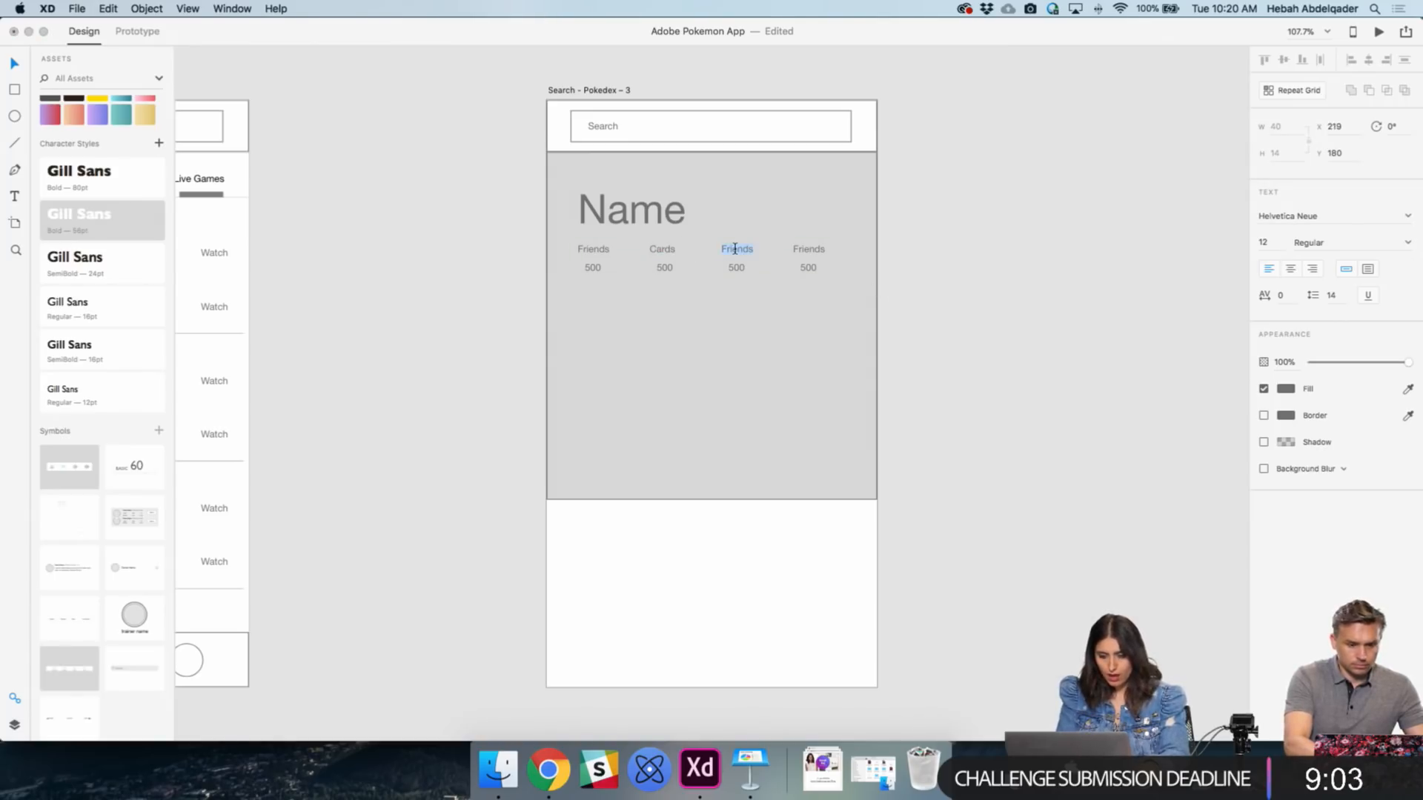
{"action": "type", "text": "Trade"}
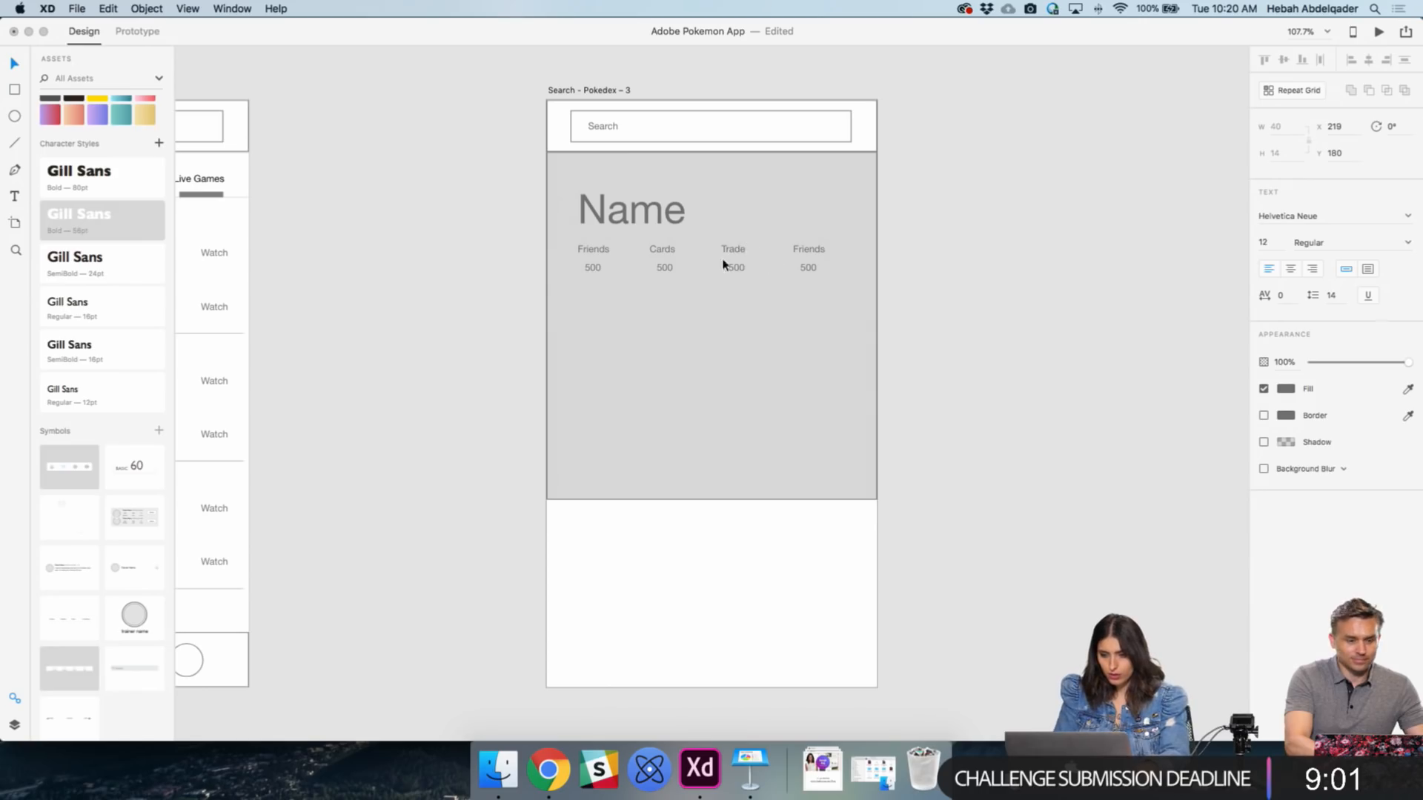
- Set the number under "Cards" to 120 and the number under "Trade" to 8
{"action": "double_click", "coordinate": [664, 268]}
{"action": "type", "text": "12"}
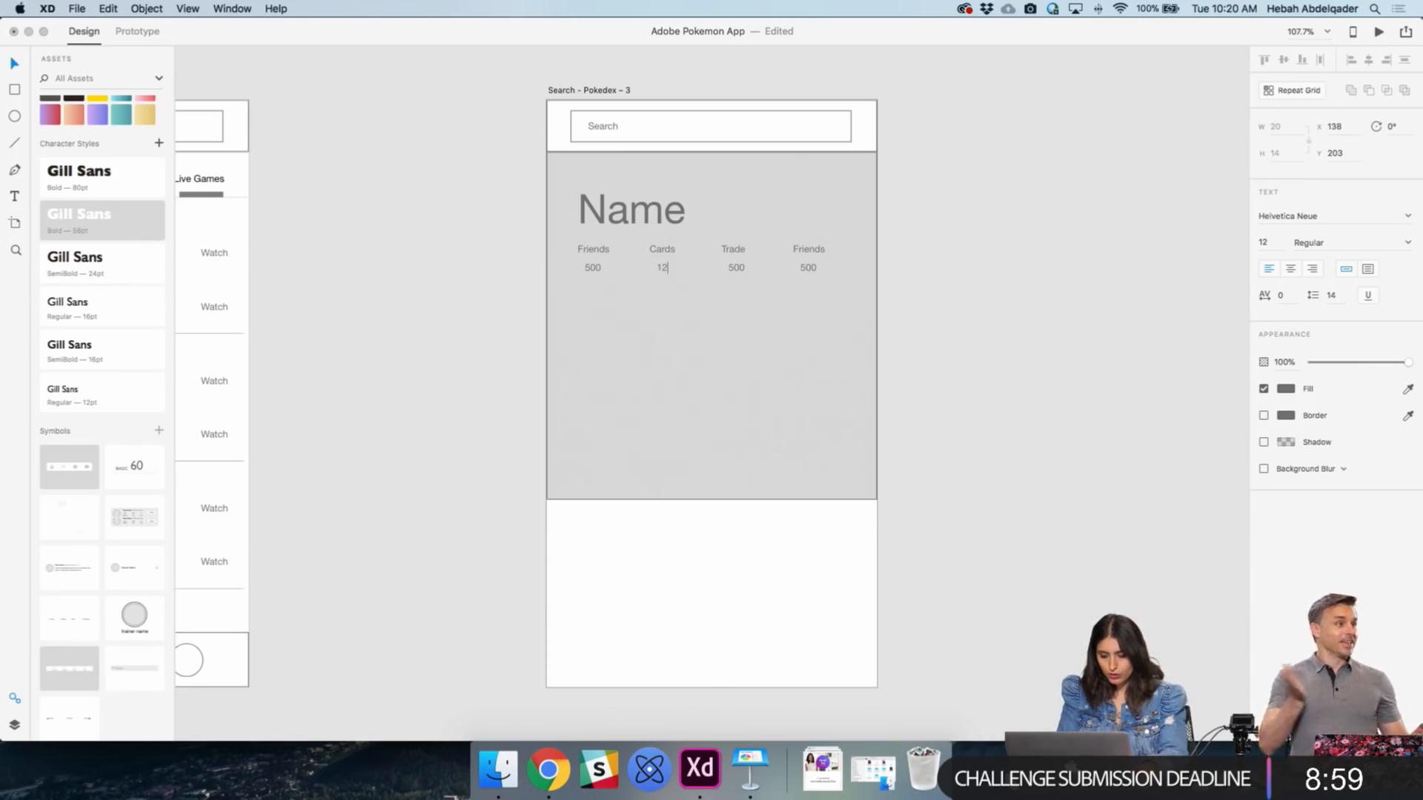
{"action": "type", "text": "0"}
{"action": "double_click", "coordinate": [737, 267]}
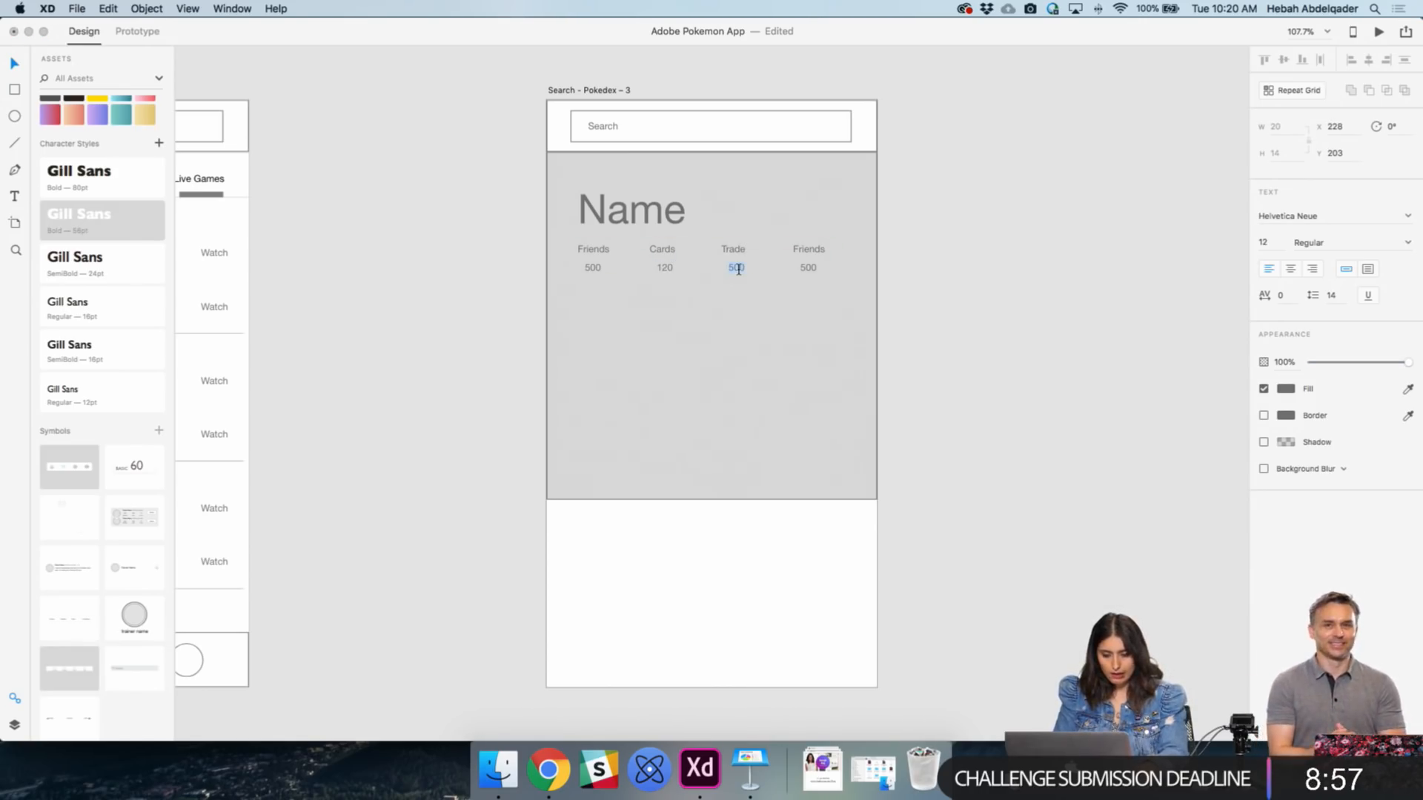
{"action": "type", "text": "8"}
- Rename the fourth column label in the stats grid to "Level" and set the number under it to 28
{"action": "double_click", "coordinate": [816, 248]}
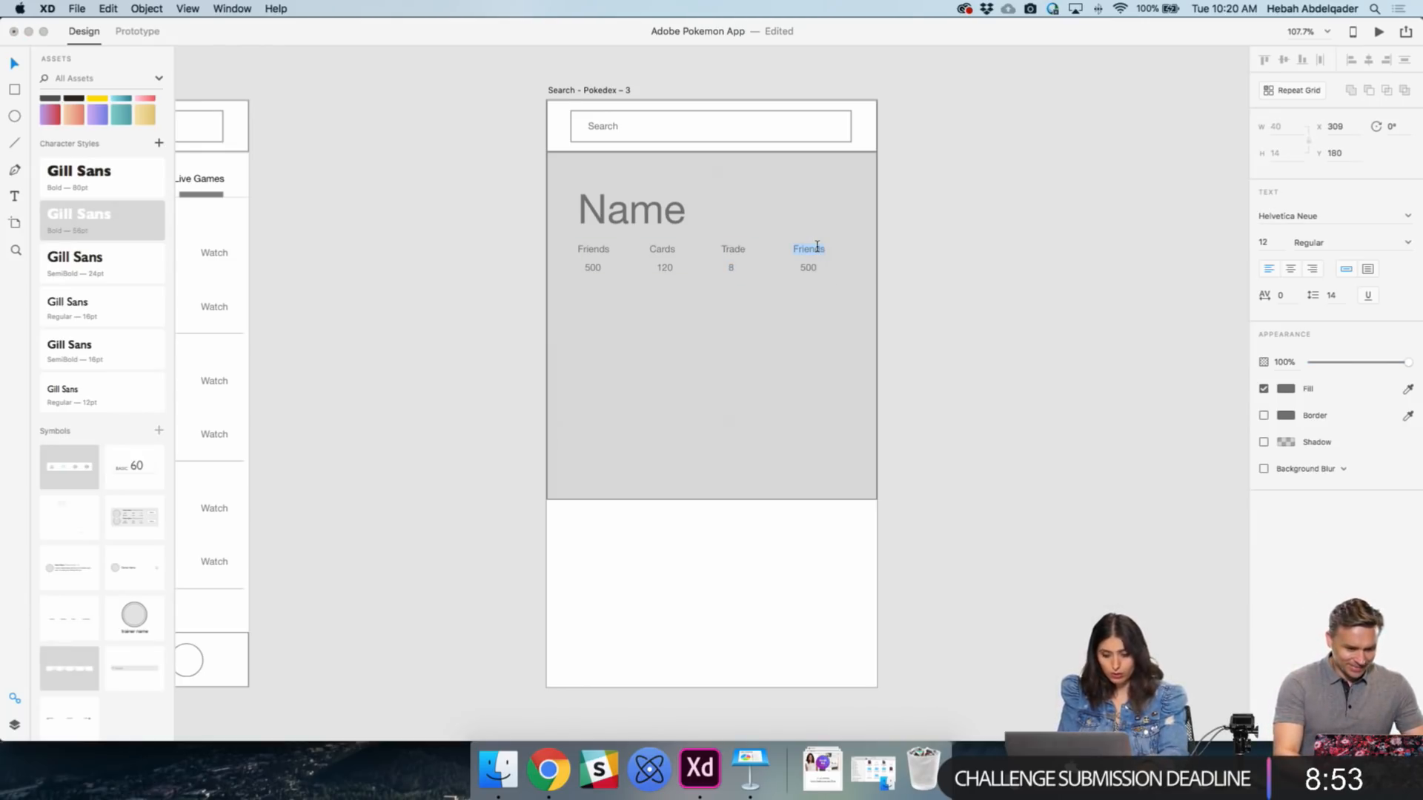
{"action": "type", "text": "Level"}
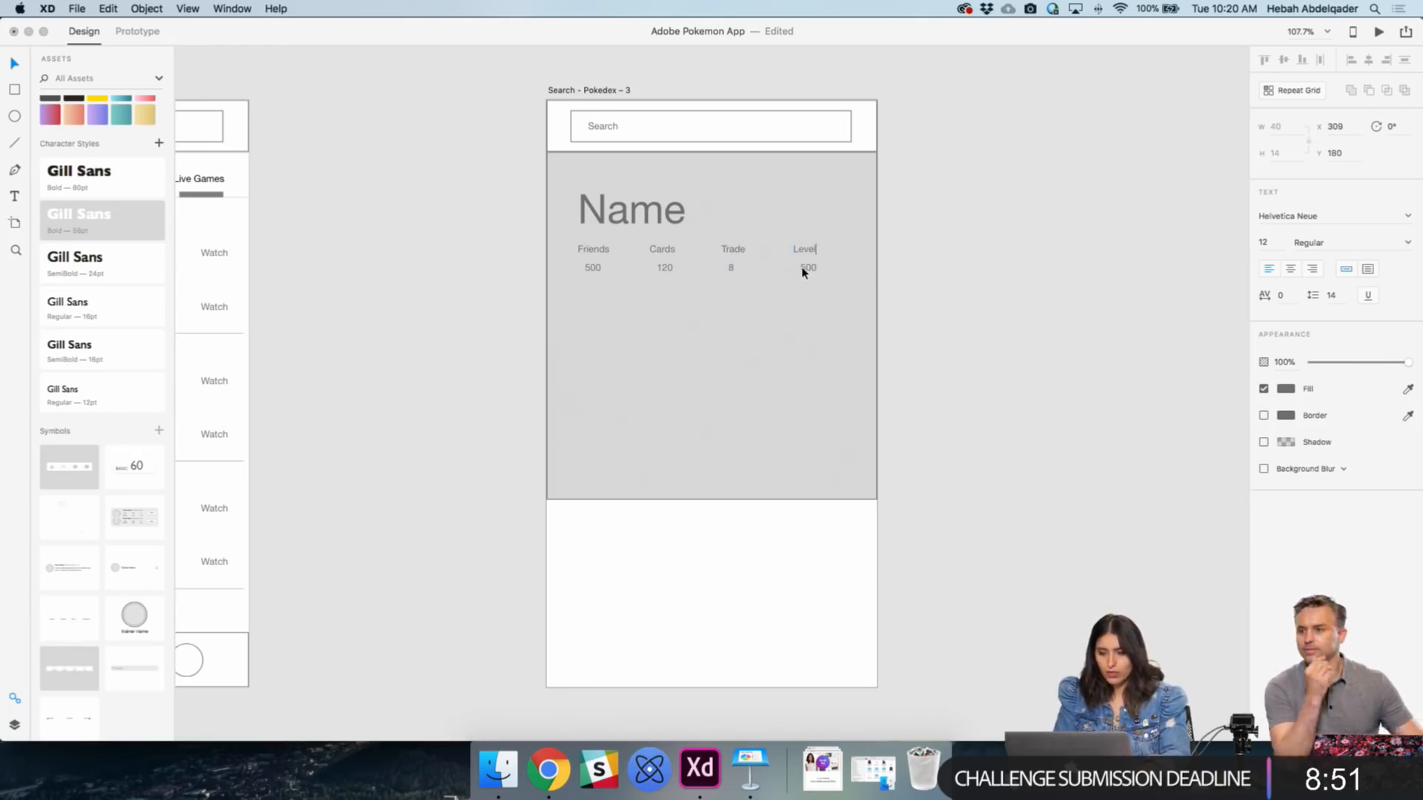
{"action": "double_click", "coordinate": [802, 268]}
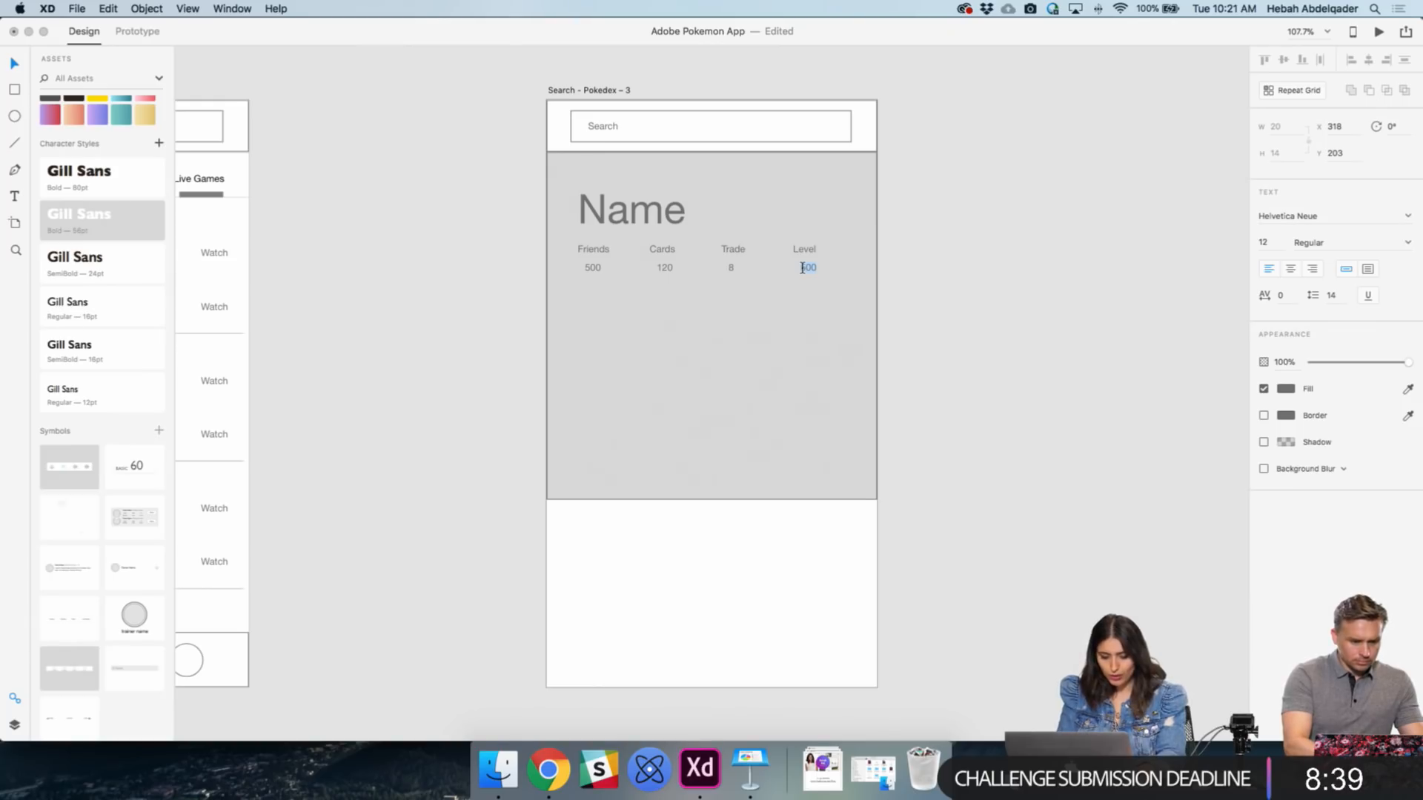
{"action": "type", "text": "29"}
{"action": "type", "text": "8"}
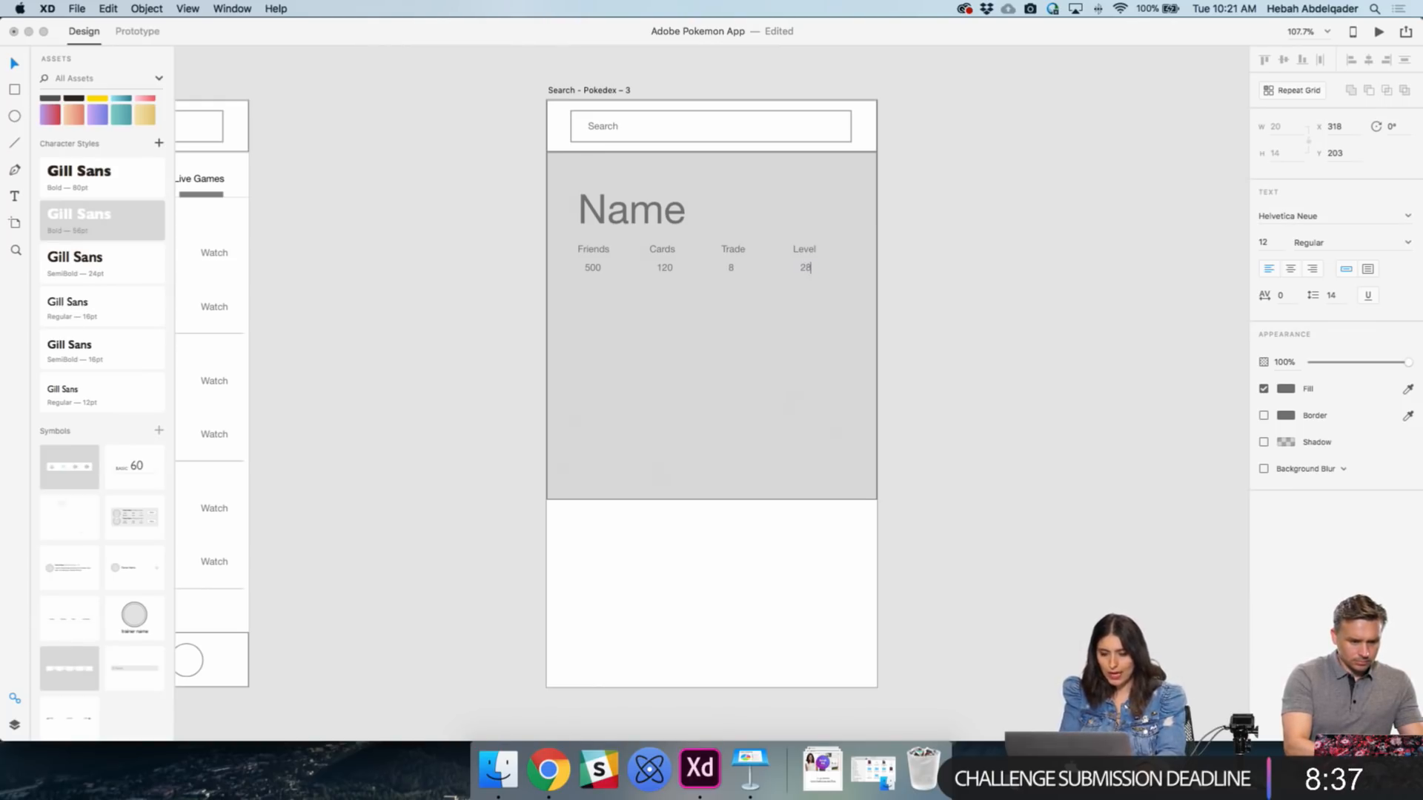
{"action": "key", "text": "Escape"}
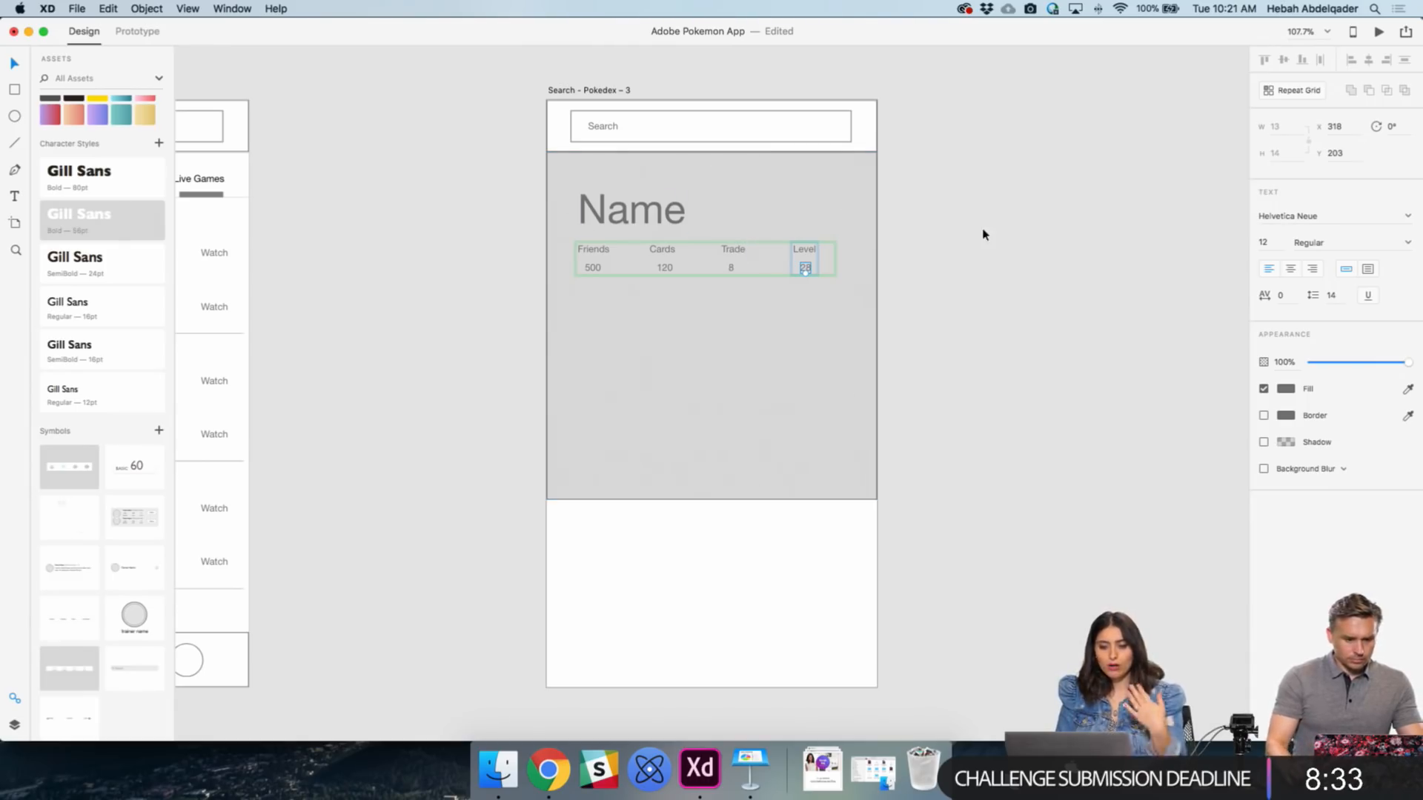
- Delete the search field box and its "Search" text from the top of the Search – Pokedex – 3 artboard
{"action": "left_click", "coordinate": [831, 131]}
{"action": "key", "text": "Escape"}
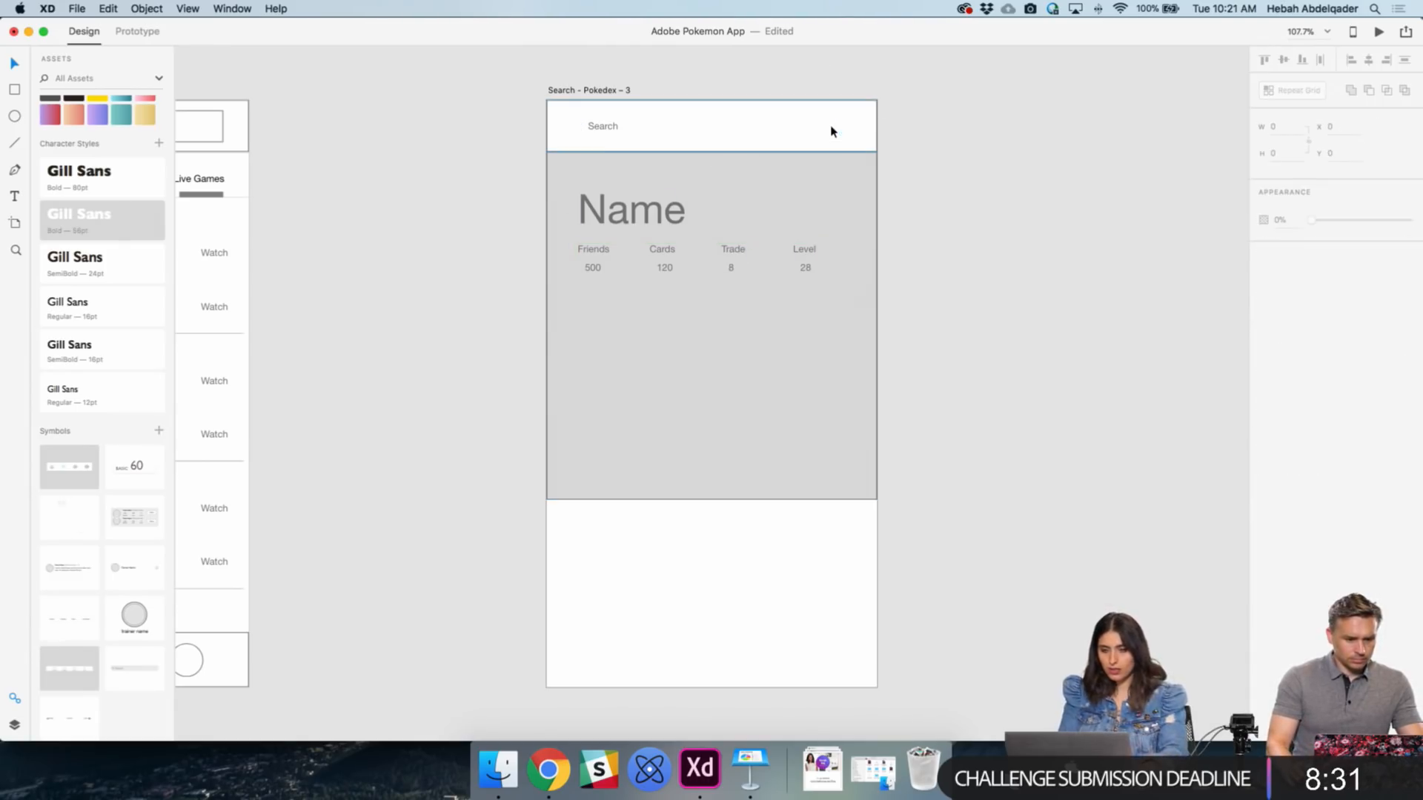
{"action": "double_click", "coordinate": [612, 126]}
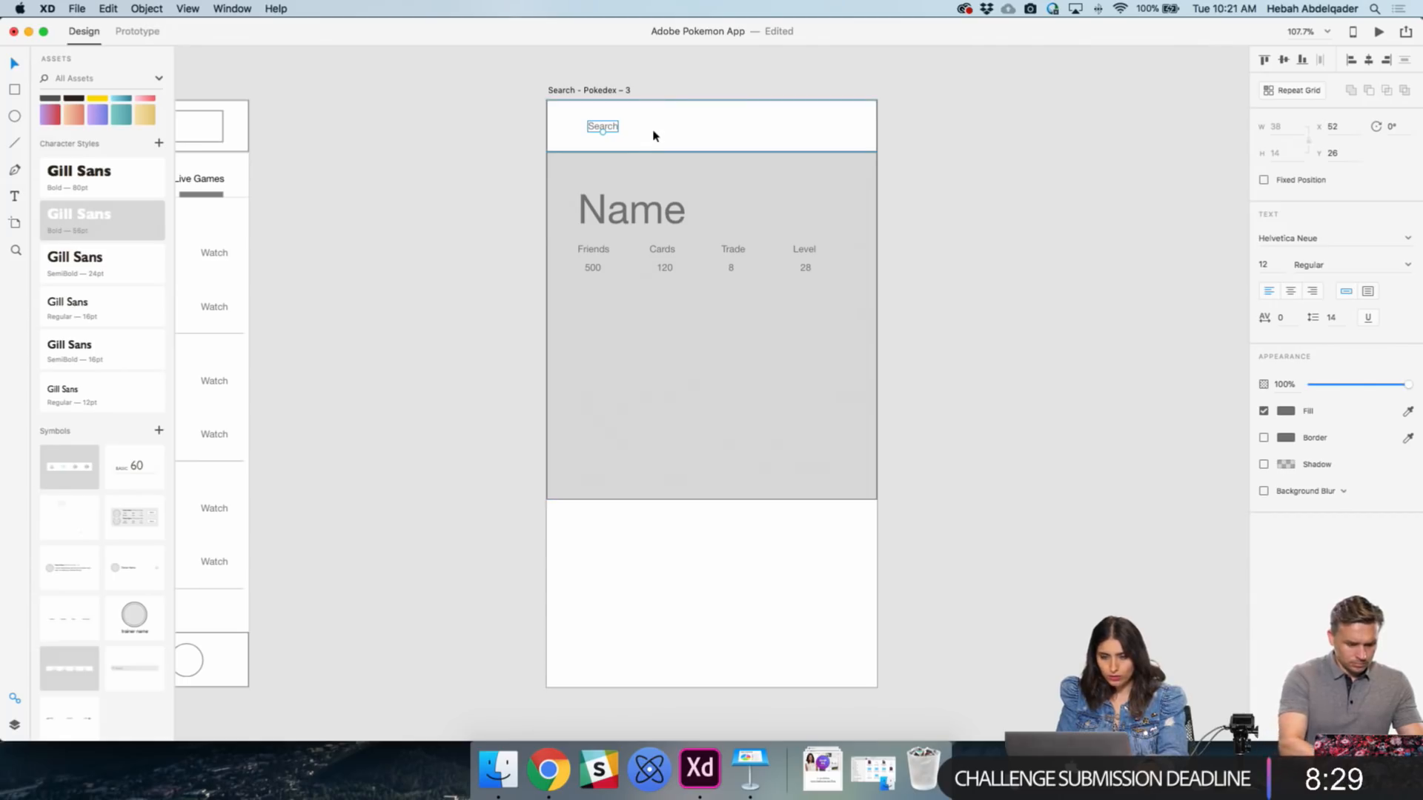
{"action": "key", "text": "Delete"}
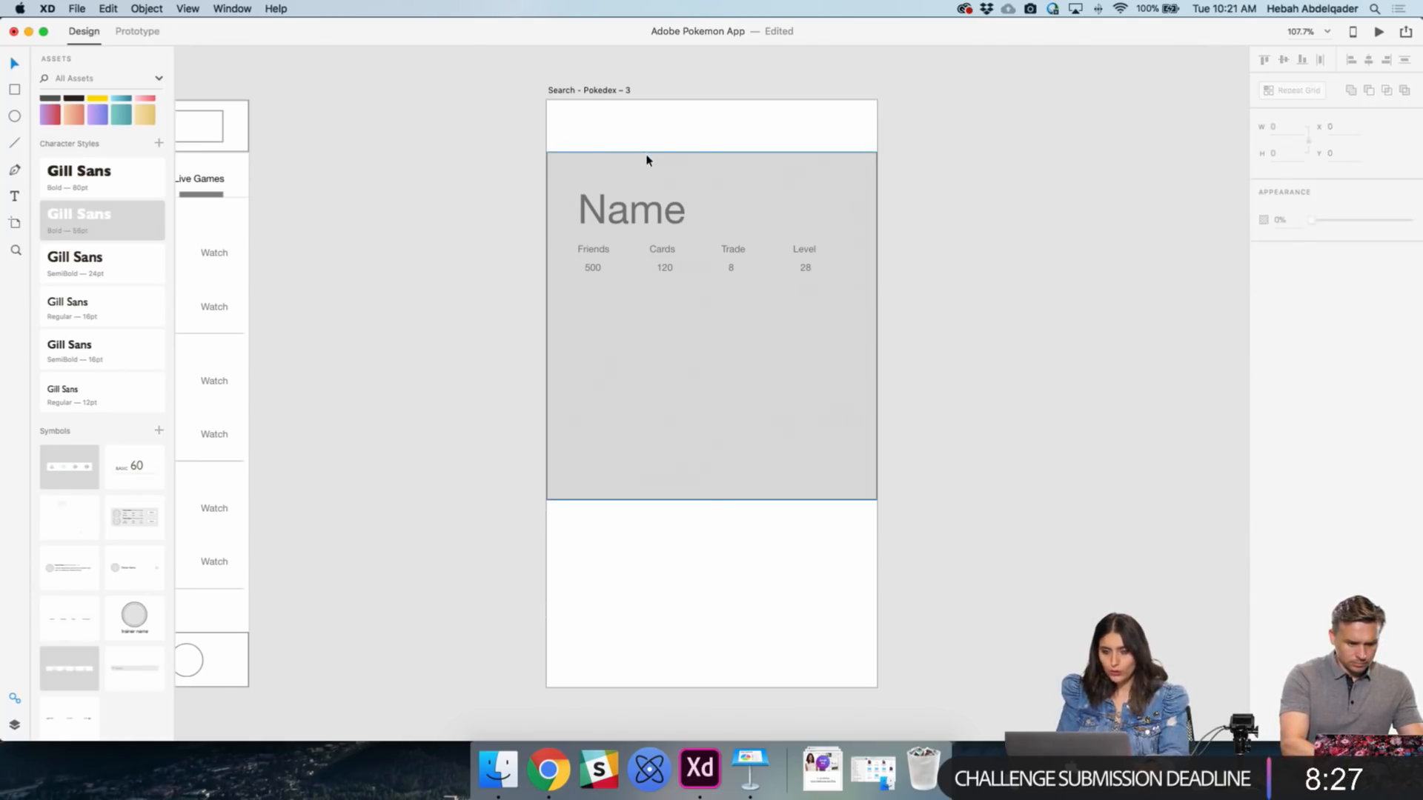
- Extend the grey header rectangle up to the artboard's top edge at Y 0, making it 501 high
{"action": "left_click", "coordinate": [647, 158]}
{"action": "left_click_drag", "start_coordinate": [712, 152], "coordinate": [714, 101]}
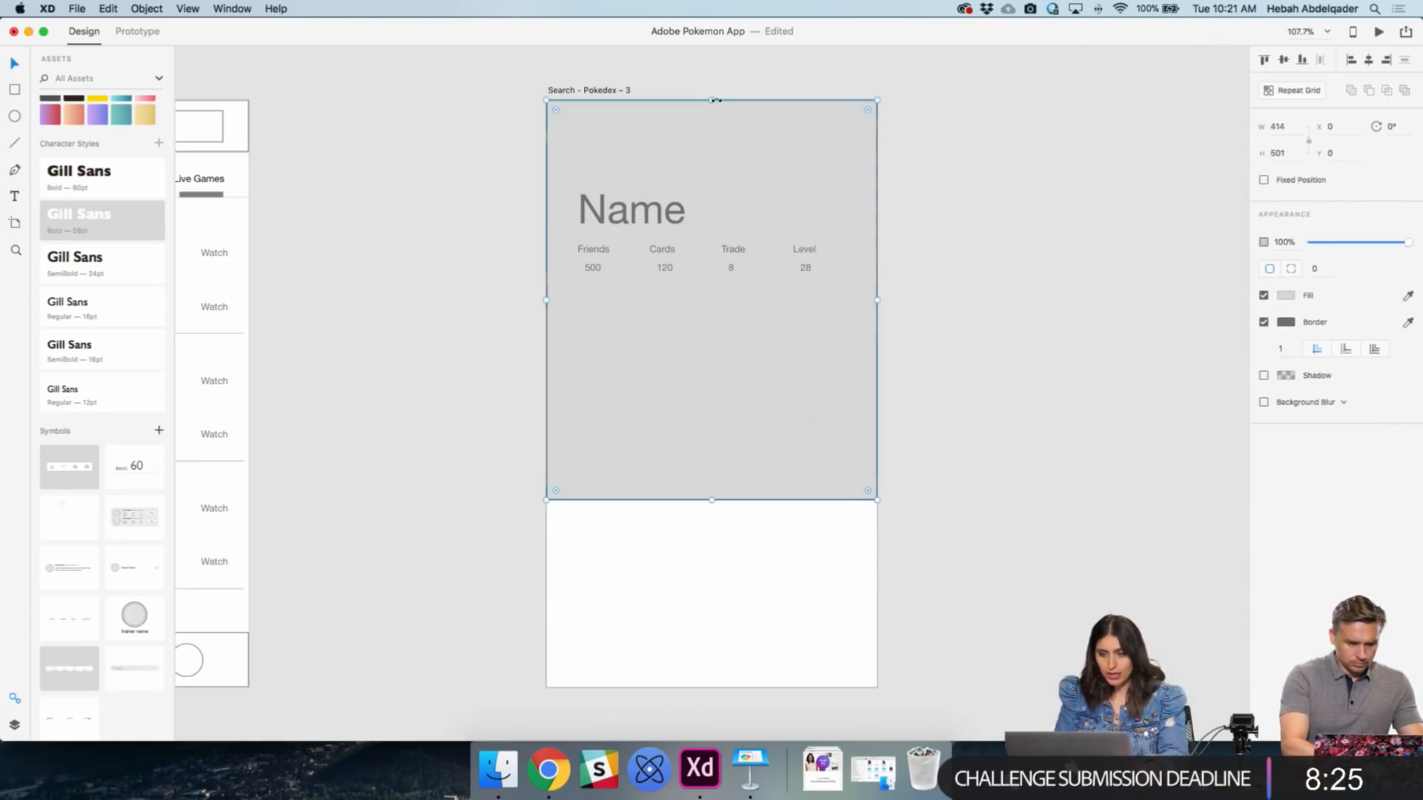
{"action": "left_click", "coordinate": [1035, 229]}
- Draw a 52 by 52 circle in the header's upper-right corner, duplicate it to X 13, Y 20, and shift the right one slightly outward
{"action": "key", "text": "e"}
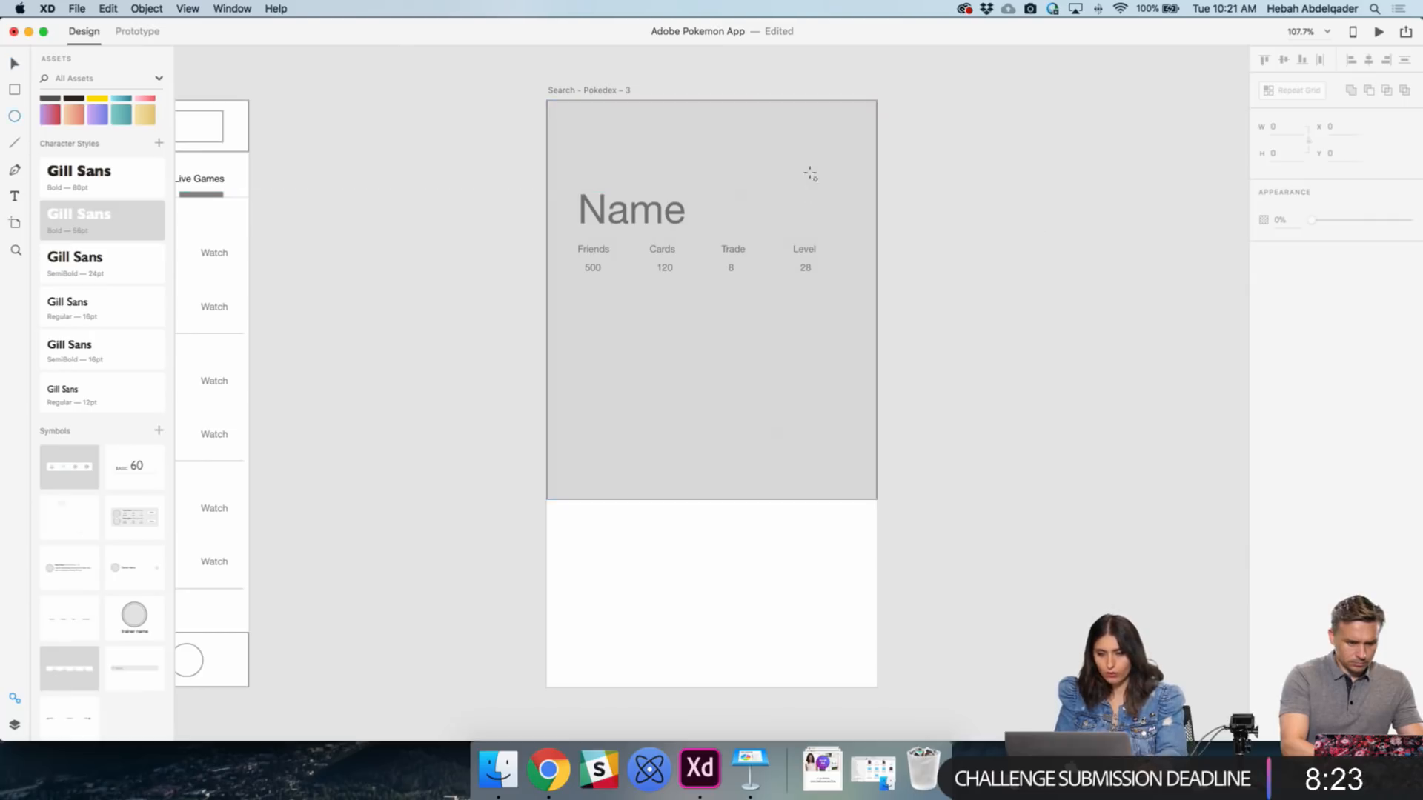
{"action": "mouse_move", "coordinate": [837, 131]}
{"action": "left_mouse_down"}
{"action": "mouse_move", "coordinate": [859, 111]}
{"action": "mouse_move", "coordinate": [841, 154]}
{"action": "mouse_move", "coordinate": [586, 152]}
{"action": "left_mouse_up"}
{"action": "left_click", "coordinate": [921, 152]}
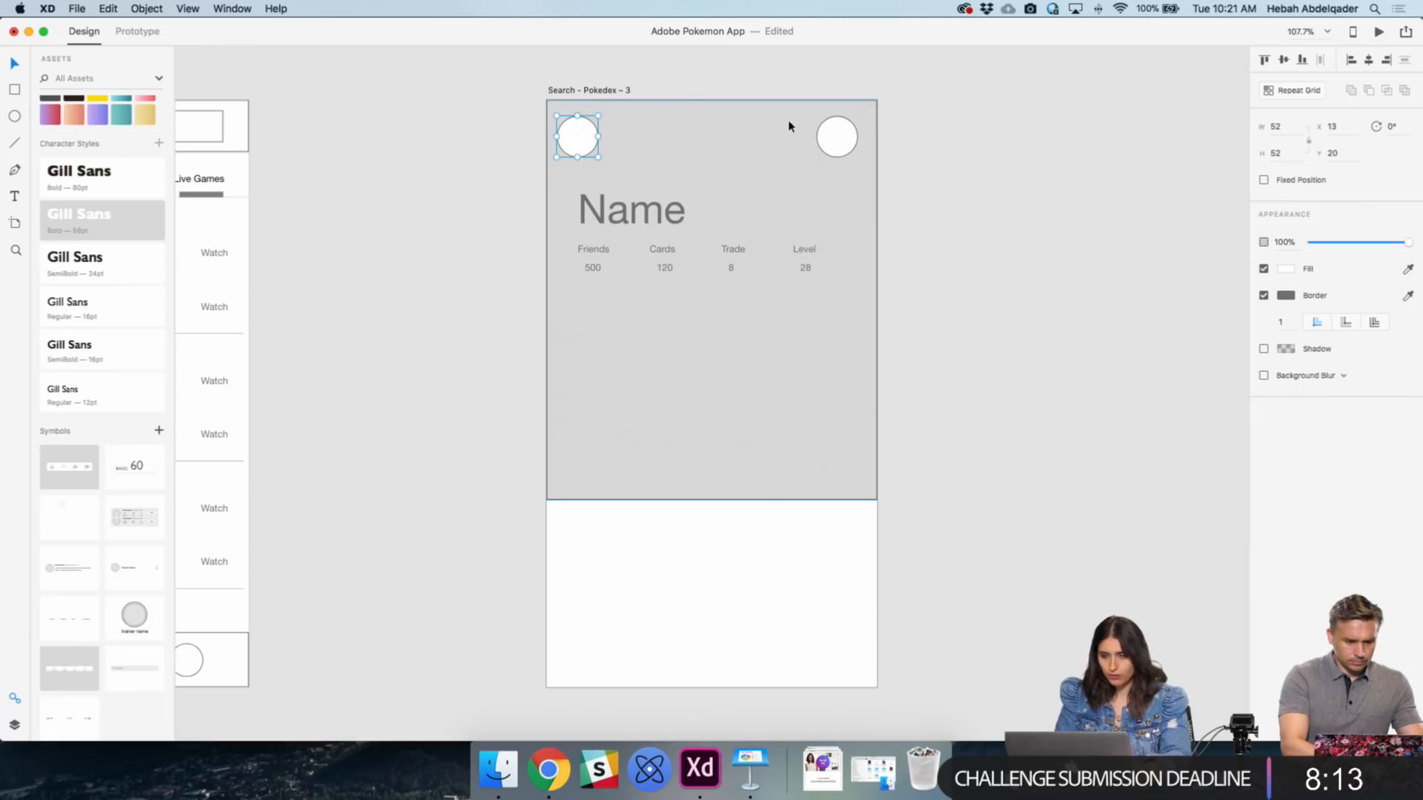
{"action": "left_click_drag", "start_coordinate": [842, 146], "coordinate": [850, 147]}
{"action": "left_click", "coordinate": [921, 252]}
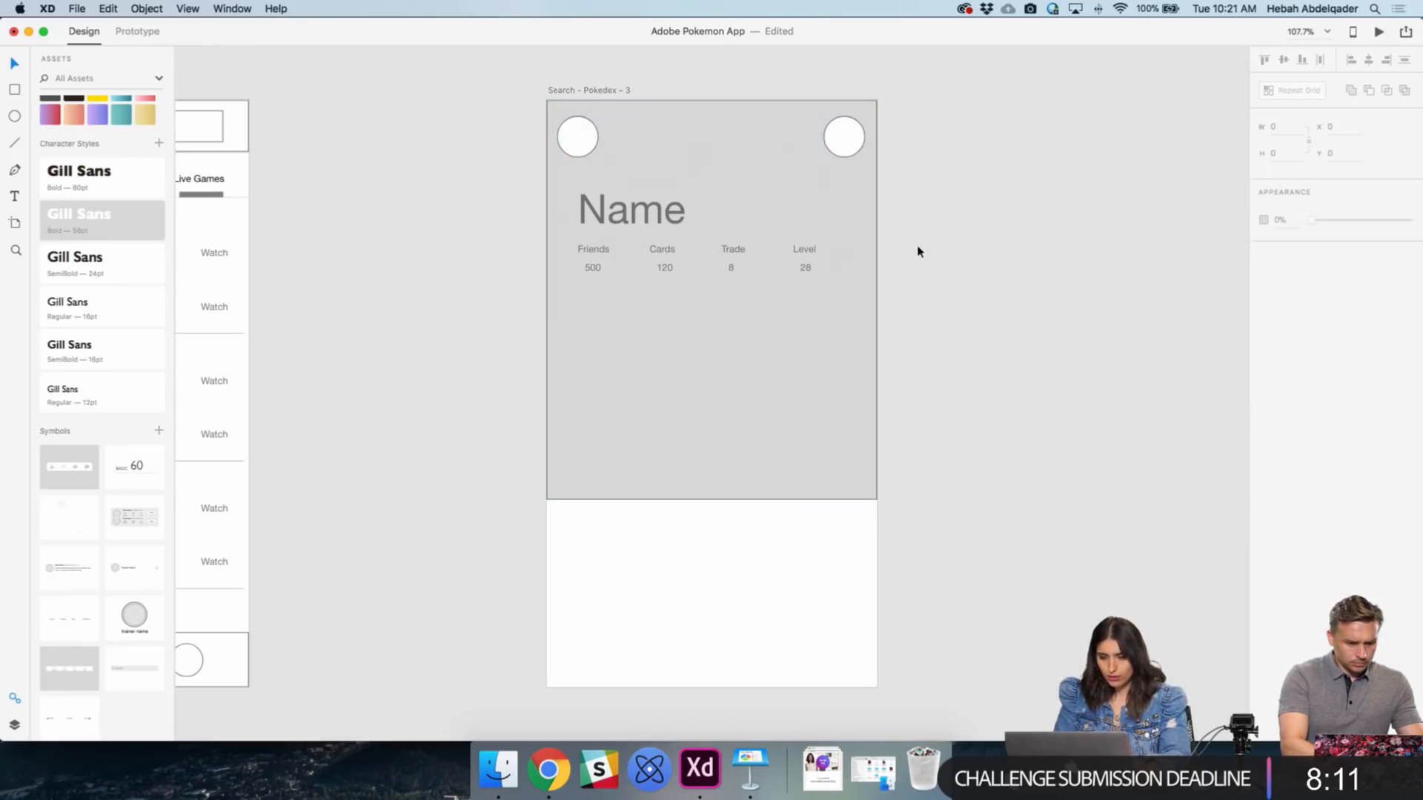
- Copy the Pokemon card grid from the Search – Pokedex artboard and place it centred below the grey header on Search – Pokedex – 3
{"action": "scroll", "coordinate": [750, 531], "scroll_direction": "down", "scroll_amount": 3}
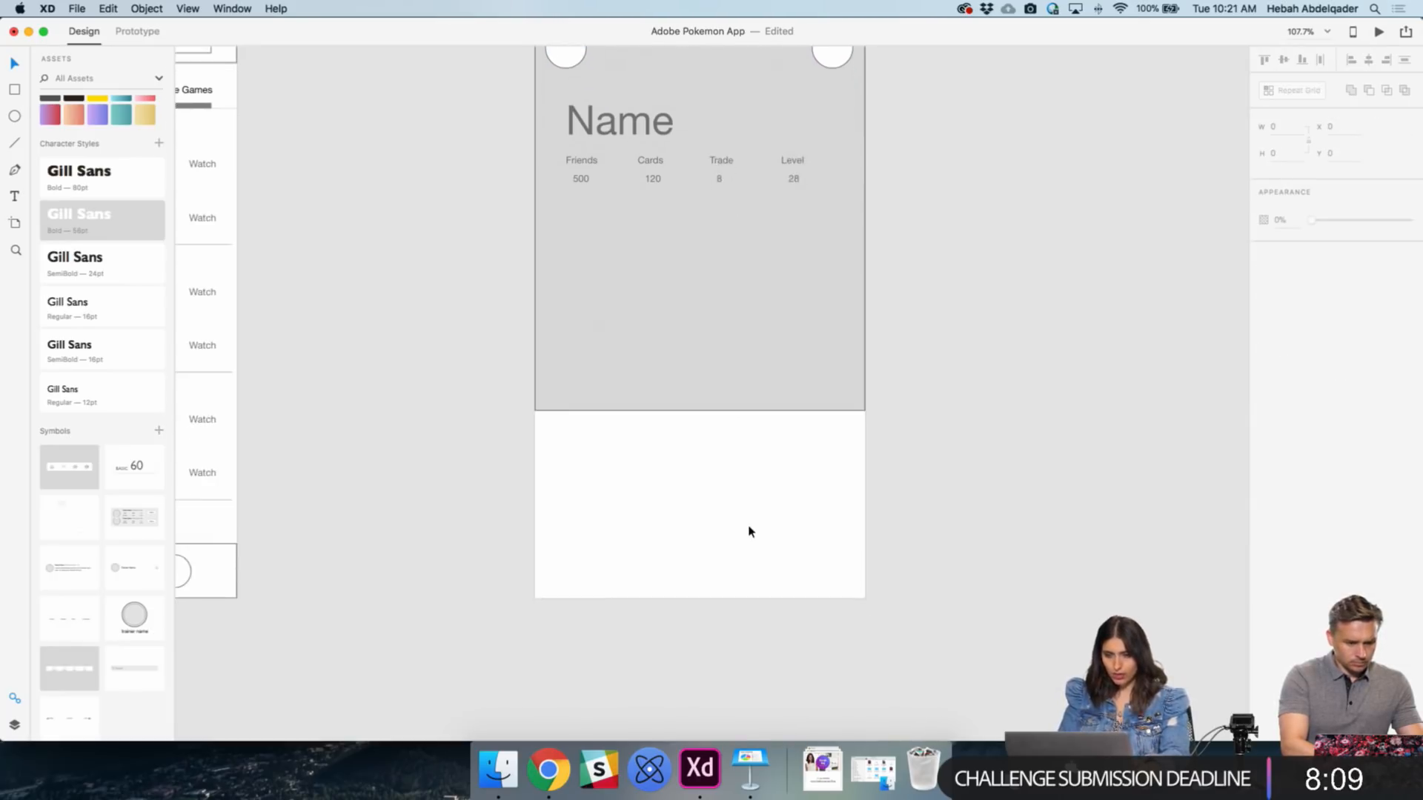
{"action": "key", "text": "z"}
{"action": "left_click", "coordinate": [665, 503], "text": "alt"}
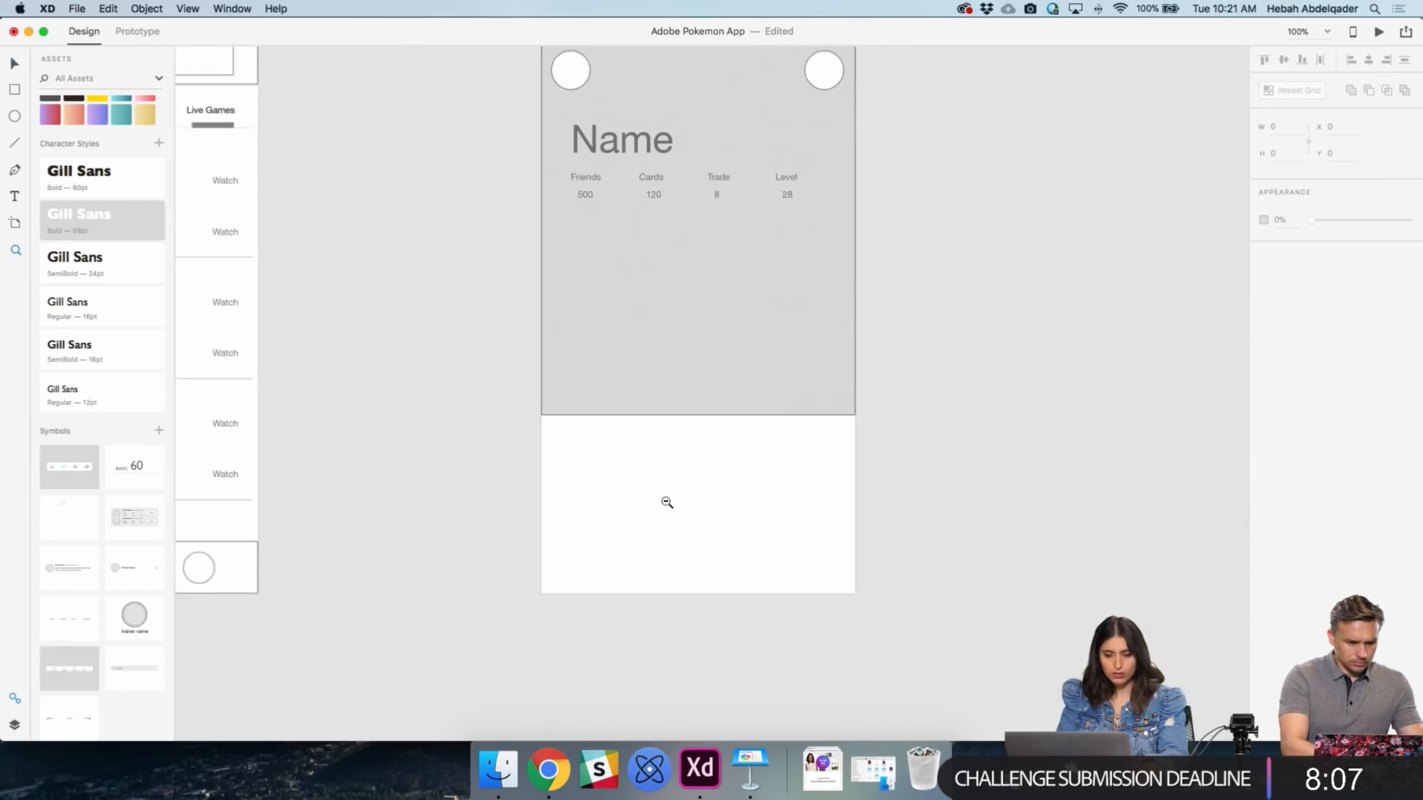
{"action": "left_click", "coordinate": [667, 503], "text": "alt"}
{"action": "scroll", "coordinate": [667, 503], "scroll_direction": "left", "scroll_amount": 10}
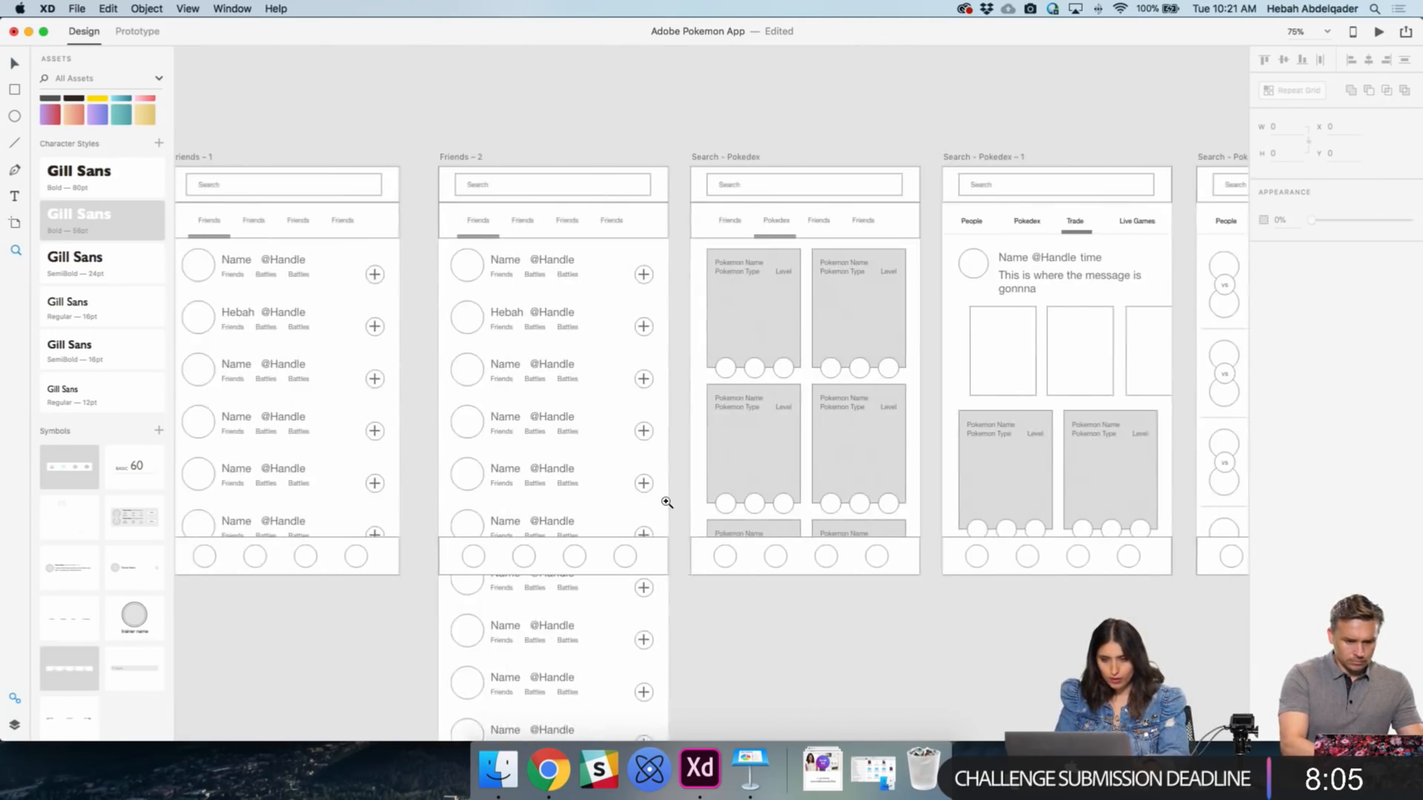
{"action": "key", "text": "v"}
{"action": "left_click", "coordinate": [628, 274]}
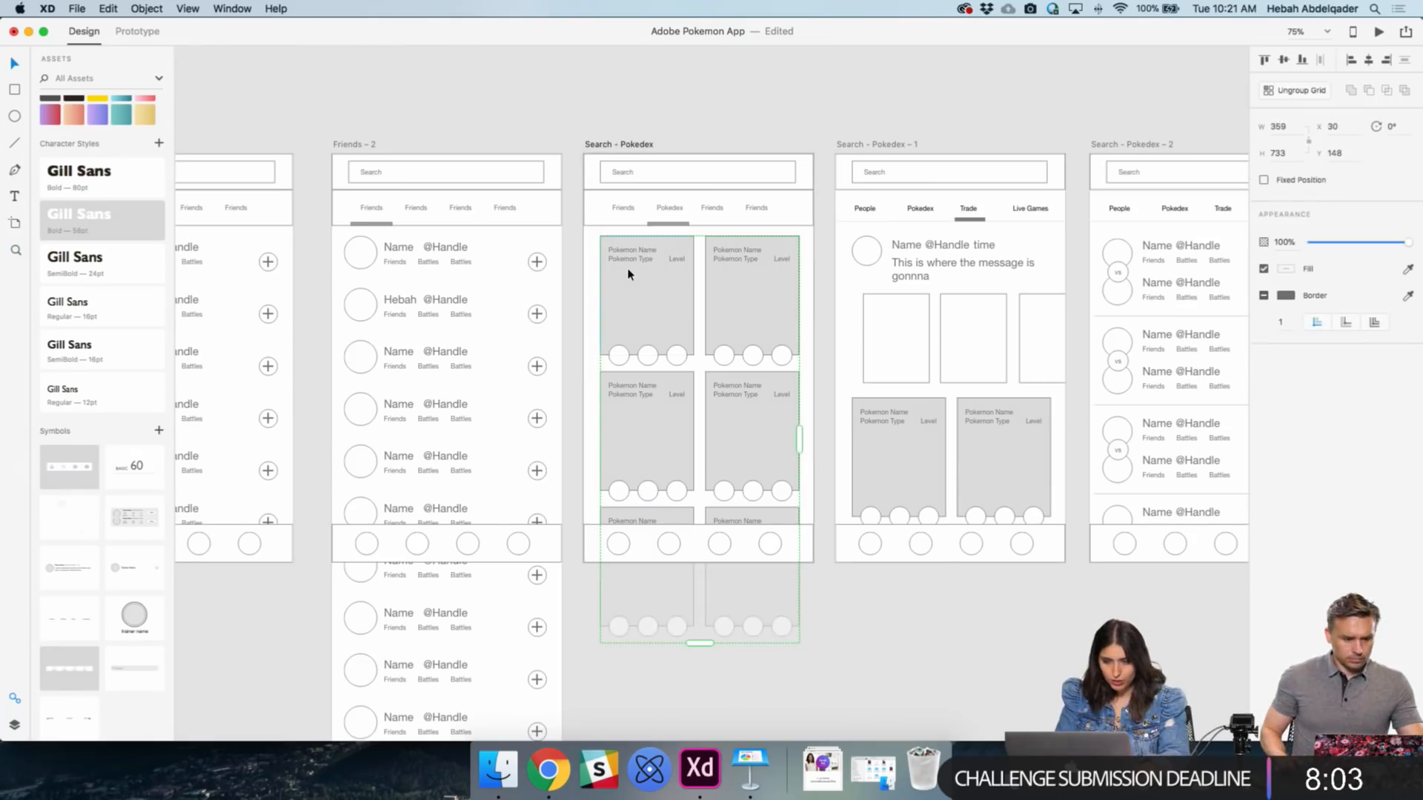
{"action": "scroll", "coordinate": [628, 274], "scroll_direction": "right", "scroll_amount": 14}
{"action": "scroll", "coordinate": [629, 274], "scroll_direction": "down", "scroll_amount": 2}
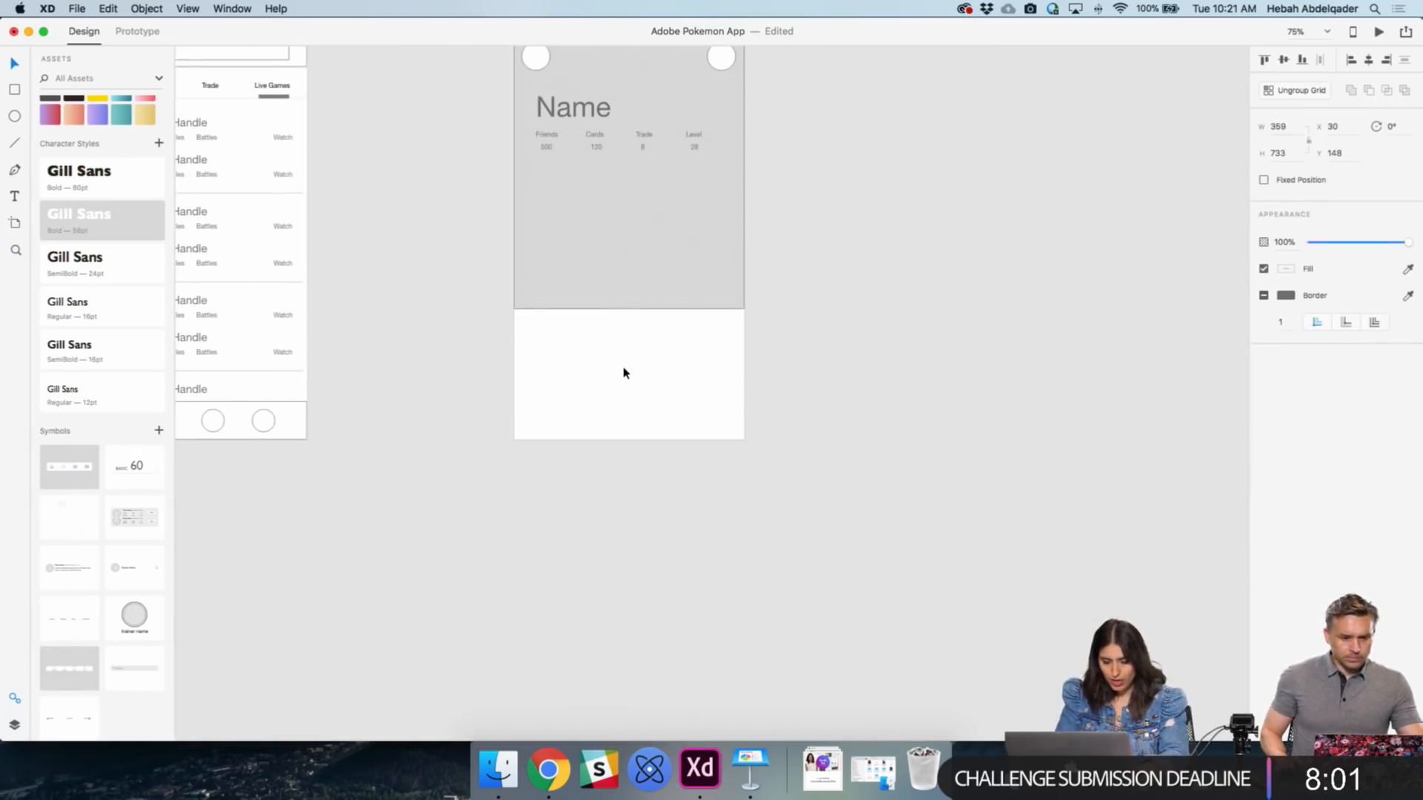
{"action": "key", "text": "super+v"}
{"action": "left_click_drag", "start_coordinate": [649, 311], "coordinate": [566, 443]}
{"action": "left_click", "coordinate": [771, 467]}
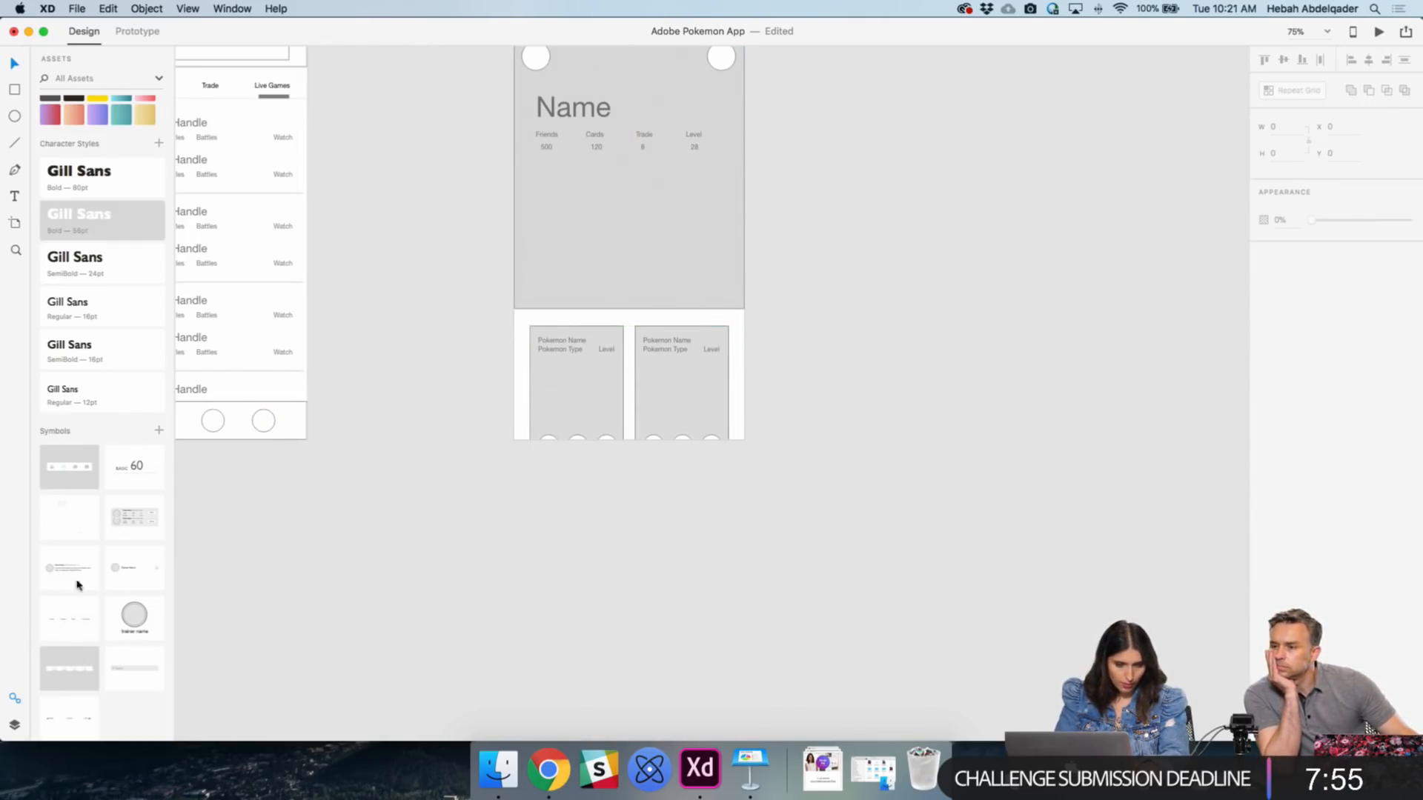
- Place the People, Pokedex, Trade, Live Games tab symbol along the artboard's bottom edge at X 0, Y 680, and inspect its divider line
{"action": "left_click_drag", "start_coordinate": [67, 621], "coordinate": [607, 427]}
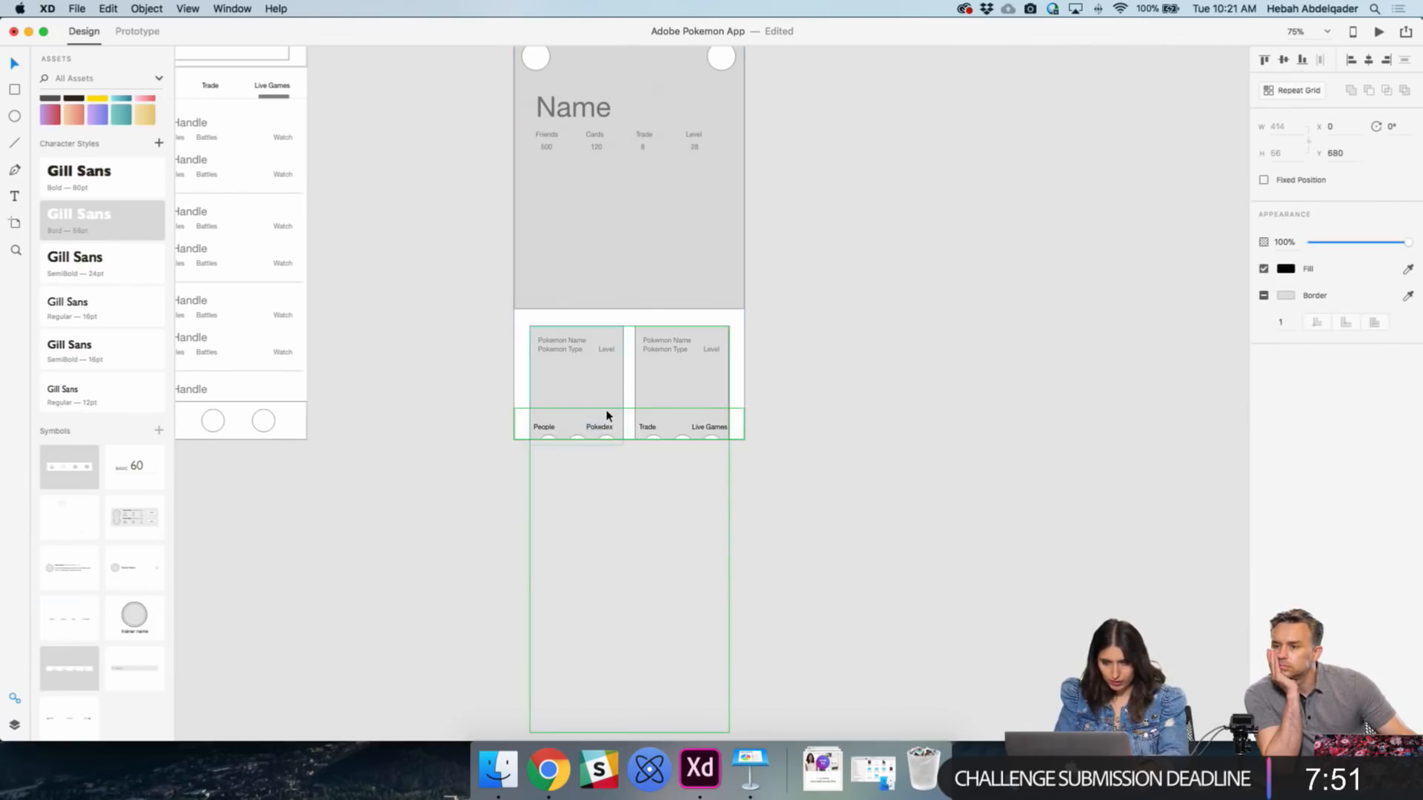
{"action": "double_click", "coordinate": [608, 416]}
{"action": "left_click", "coordinate": [521, 412]}
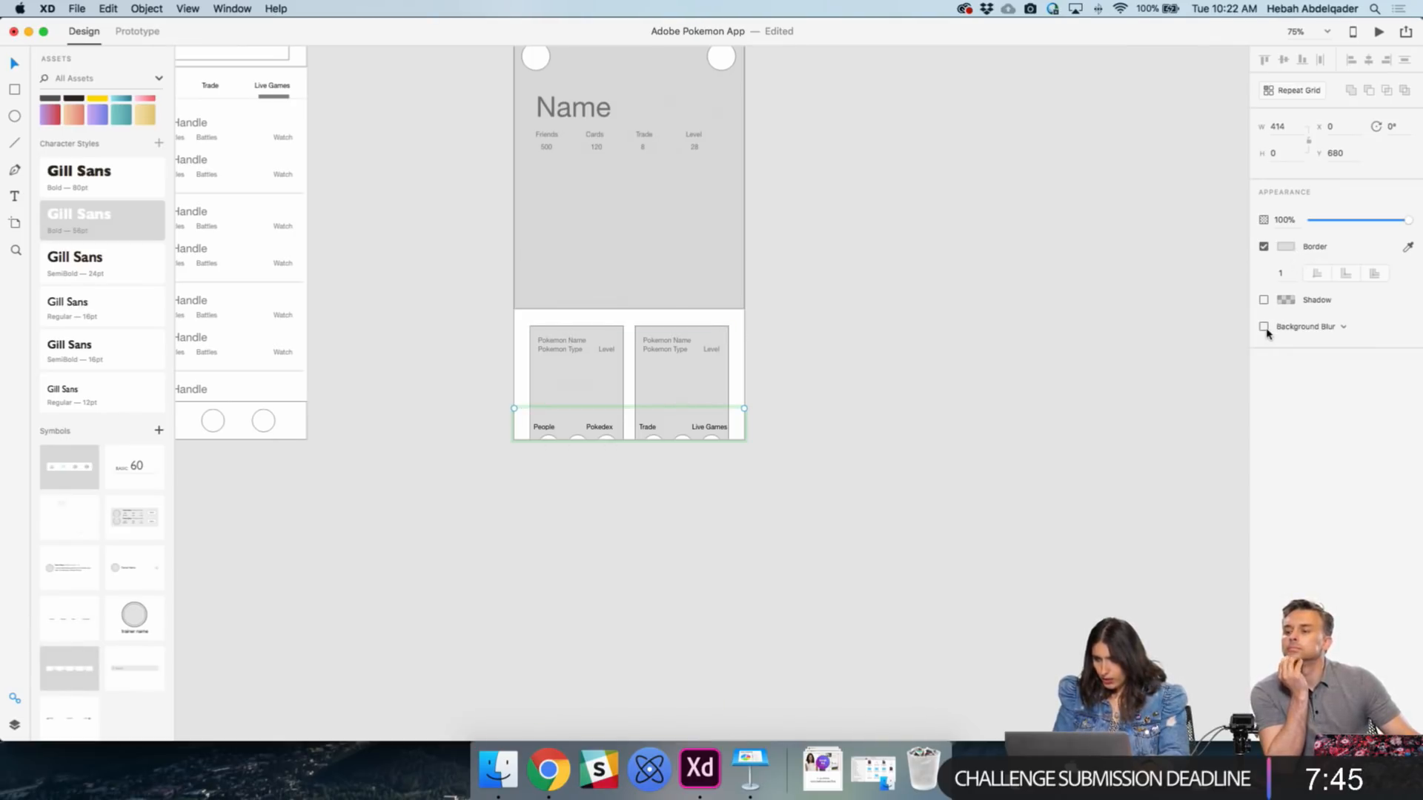
{"action": "left_click", "coordinate": [945, 502]}
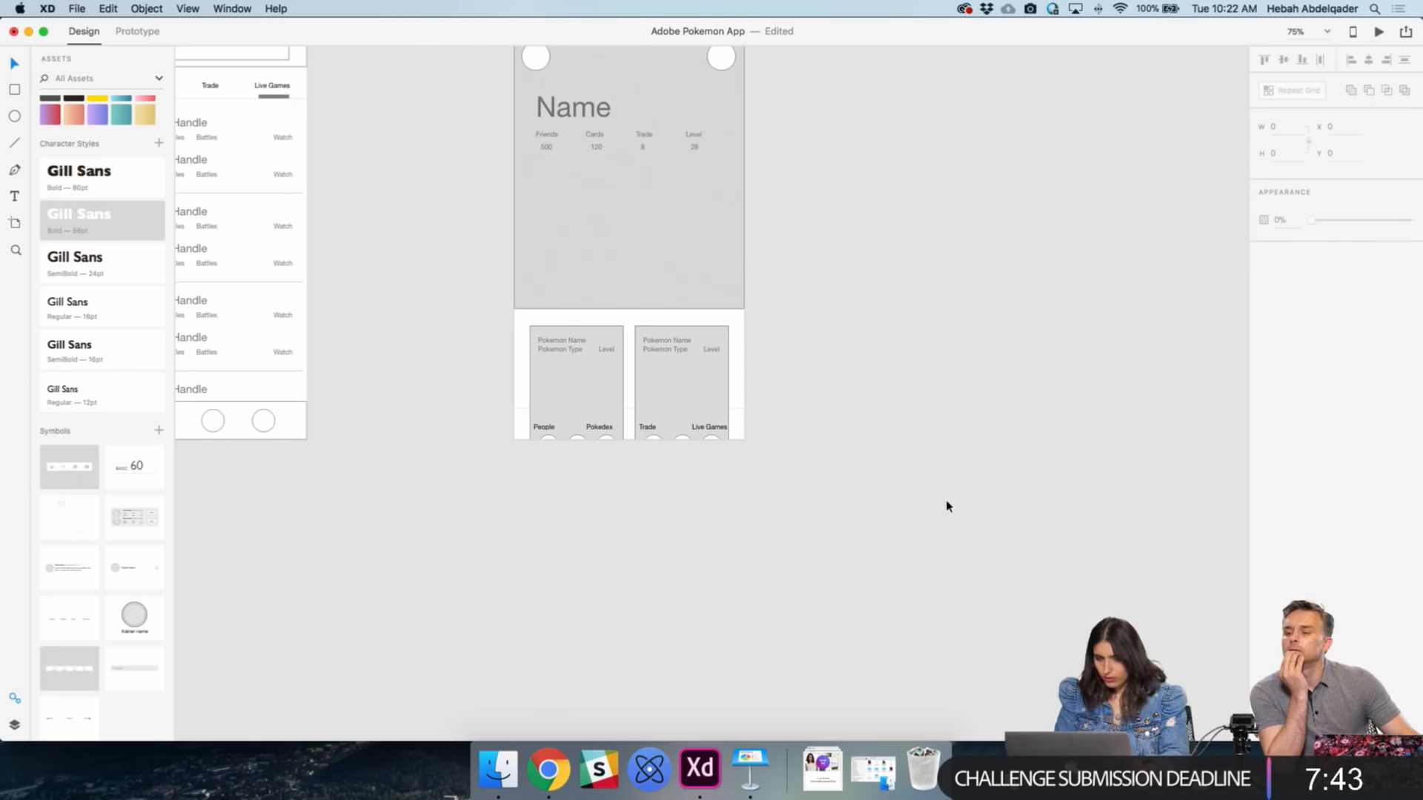
- Try to draw a background rectangle over the tab bar, starting from the left end of its divider line
{"action": "left_click", "coordinate": [524, 412]}
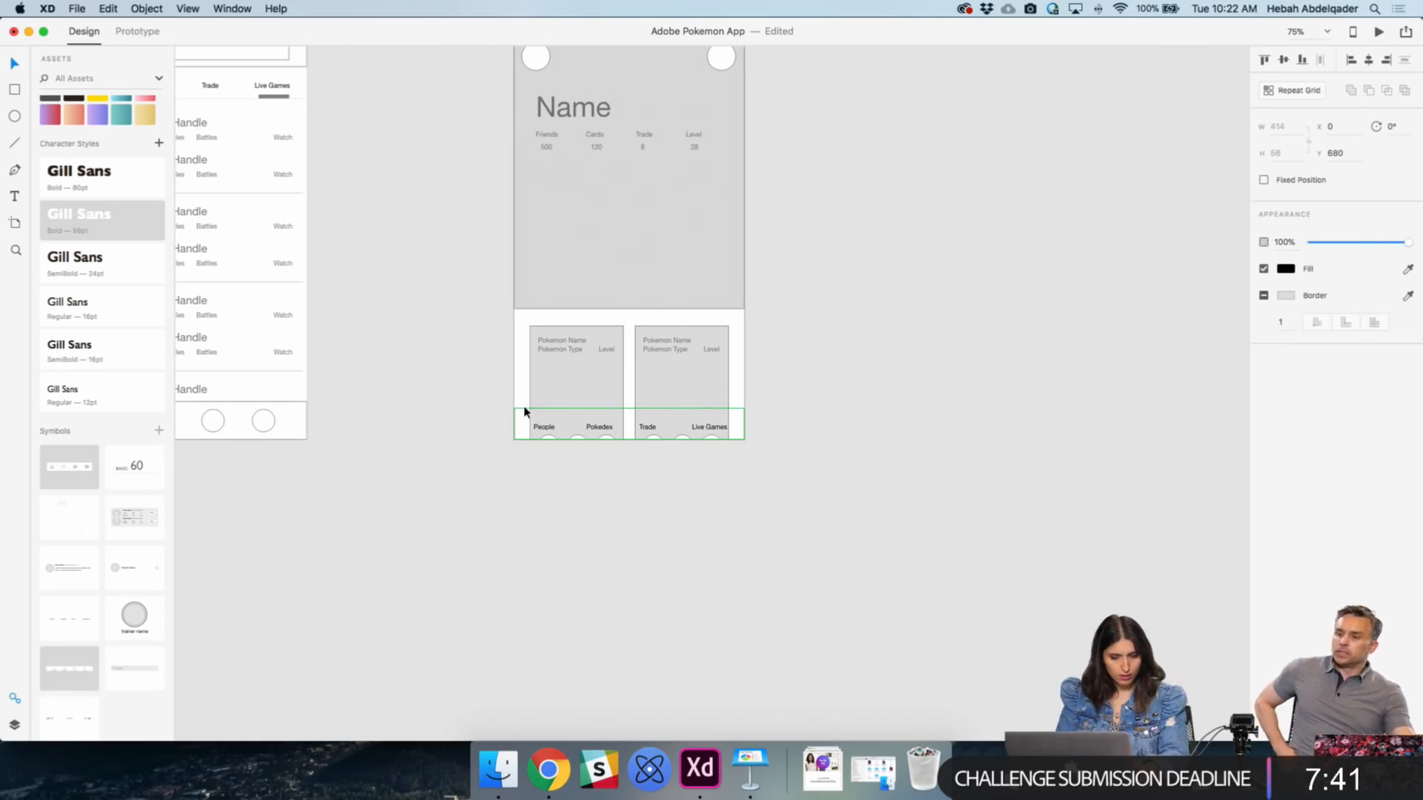
{"action": "double_click", "coordinate": [524, 412]}
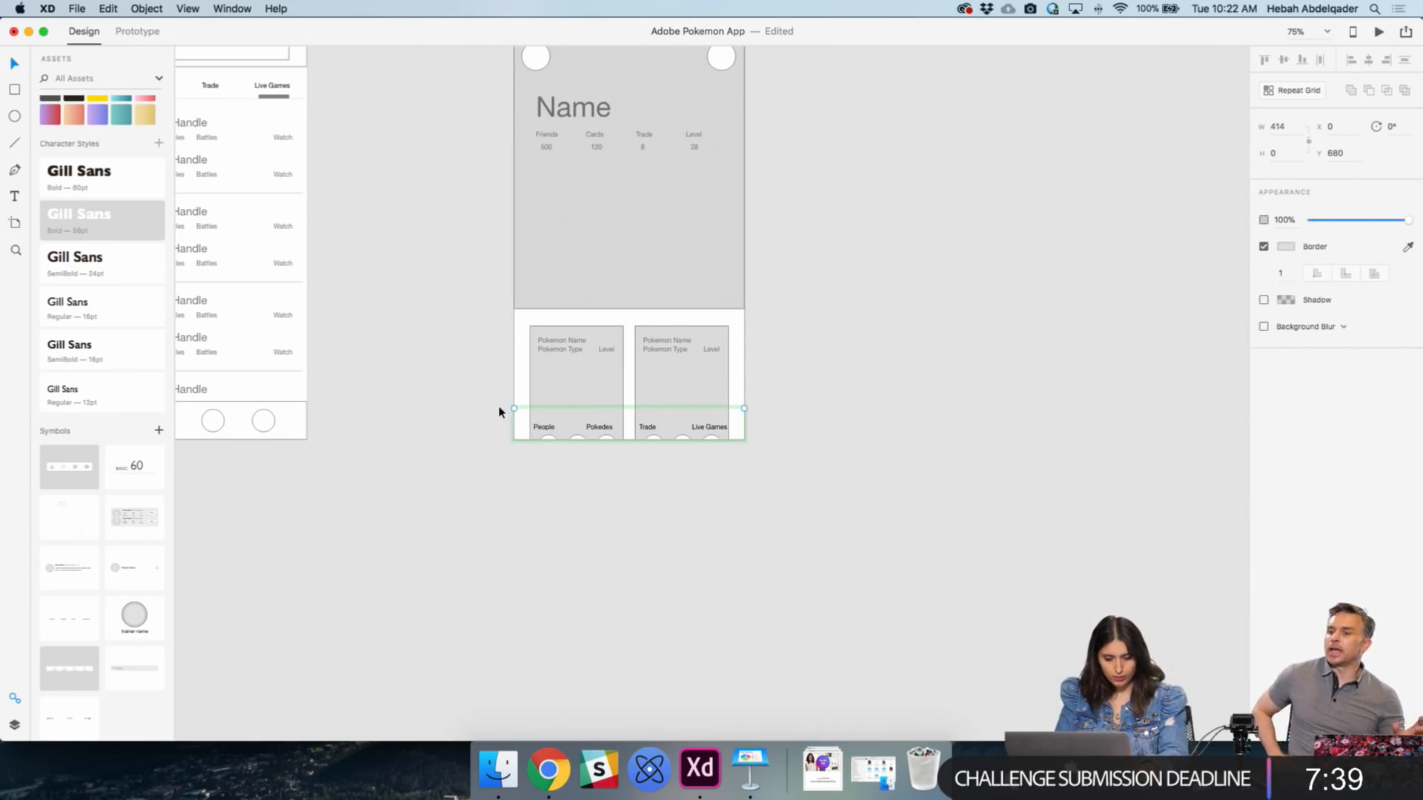
{"action": "key", "text": "r"}
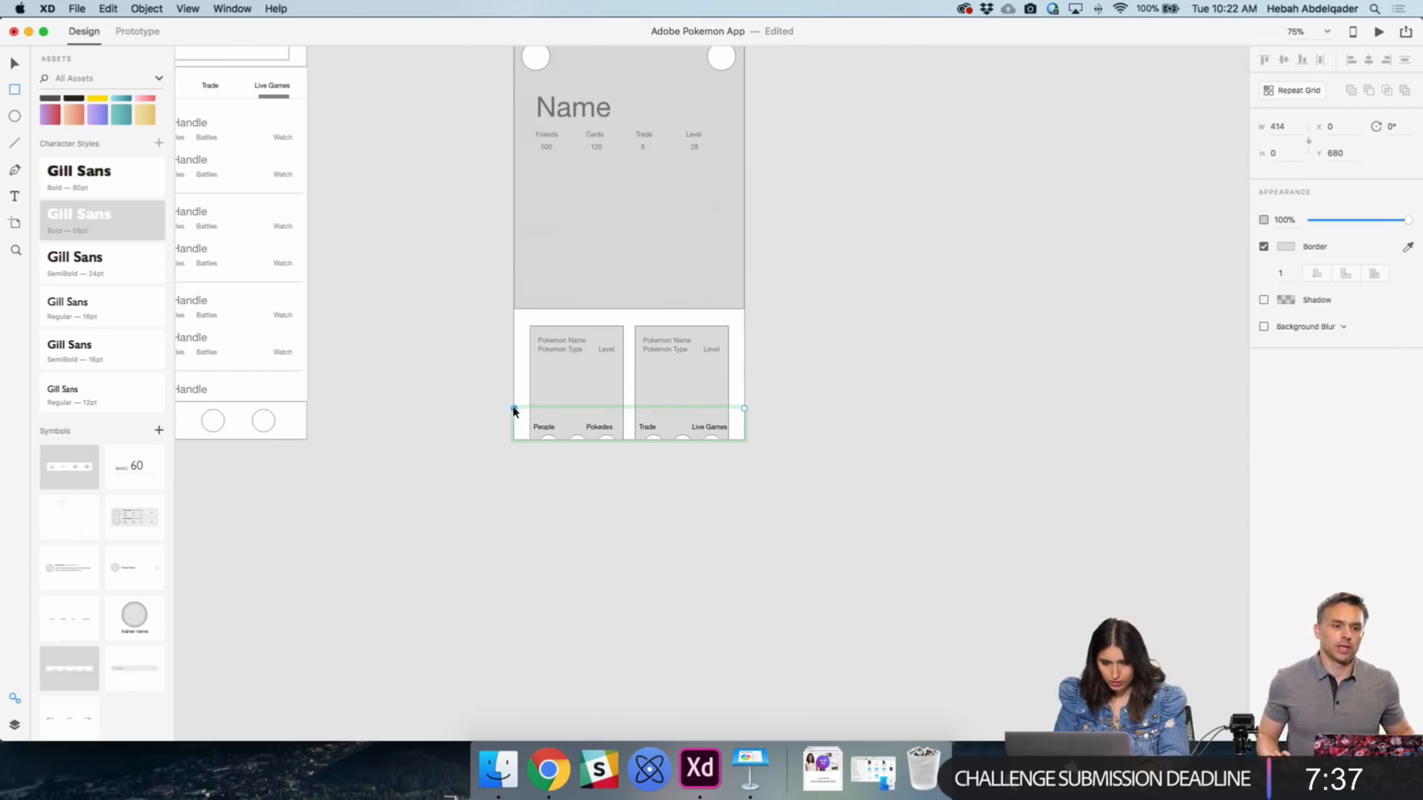
{"action": "left_click_drag", "start_coordinate": [514, 412], "coordinate": [678, 438]}
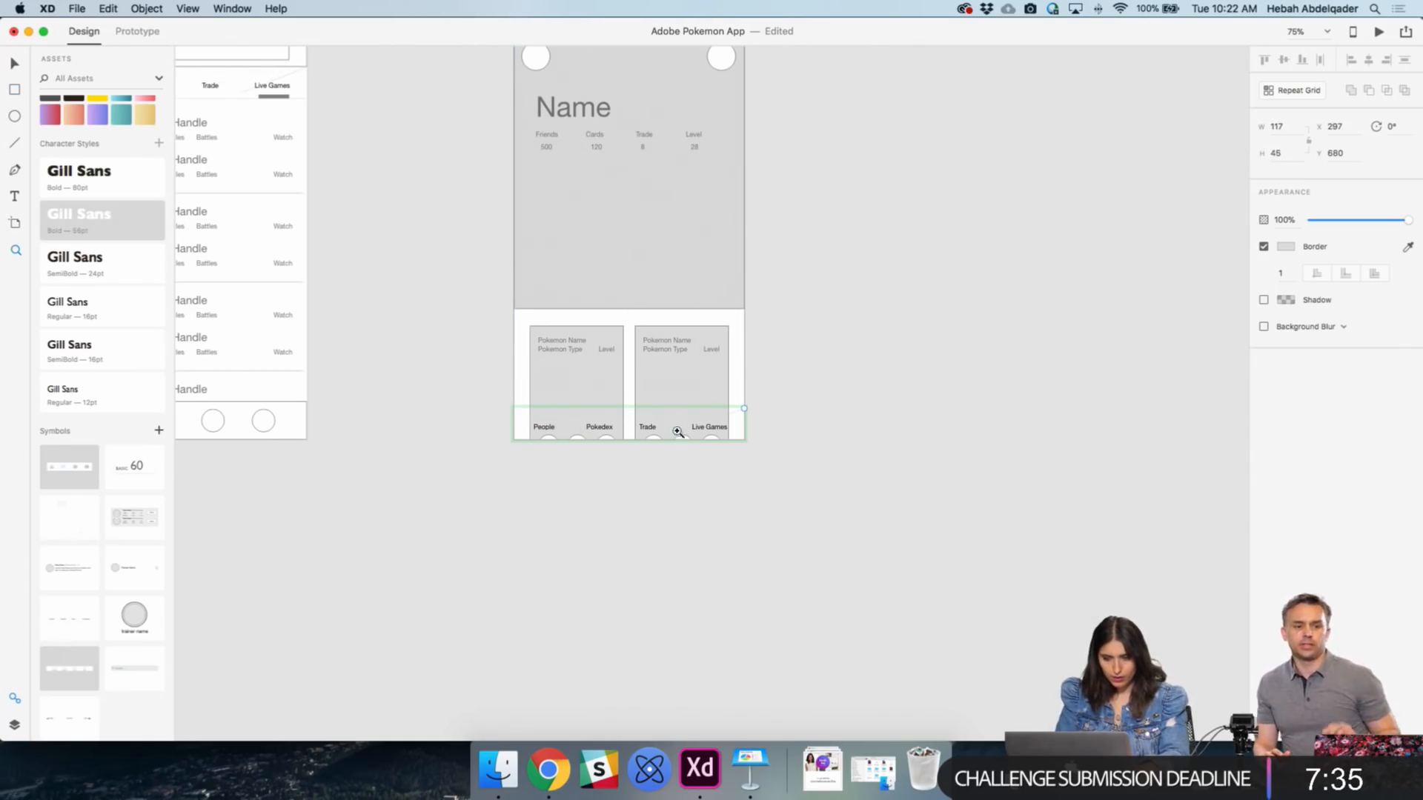
- Try to move the row of tab labels down below the artboard, and undo the move
{"action": "left_click", "coordinate": [640, 420]}
{"action": "key", "text": "super+3"}
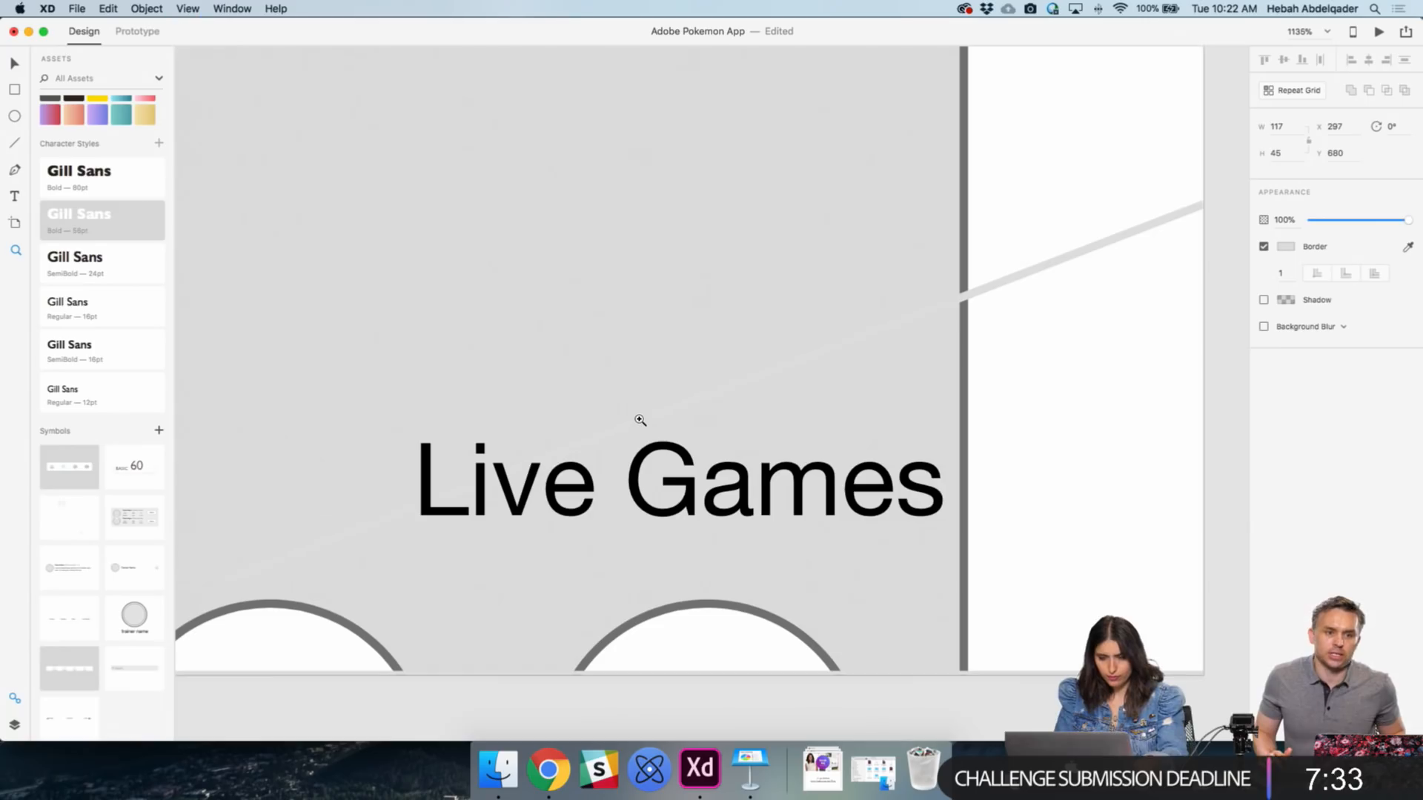
{"action": "left_click", "coordinate": [640, 420], "text": "alt"}
{"action": "left_click", "coordinate": [640, 421], "text": "alt"}
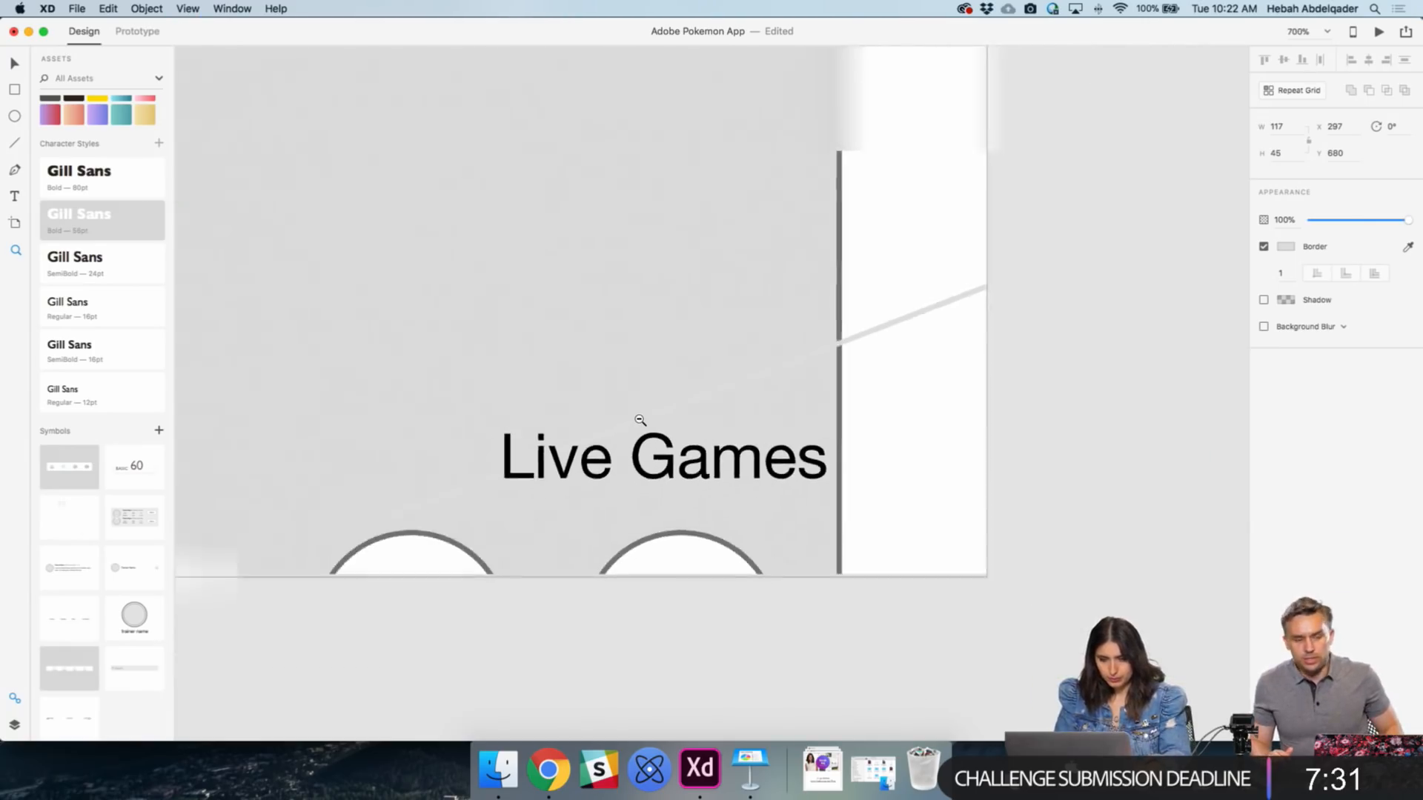
{"action": "left_click", "coordinate": [640, 420], "text": "alt"}
{"action": "left_click", "coordinate": [641, 421], "text": "alt"}
{"action": "left_click", "coordinate": [640, 420], "text": "alt"}
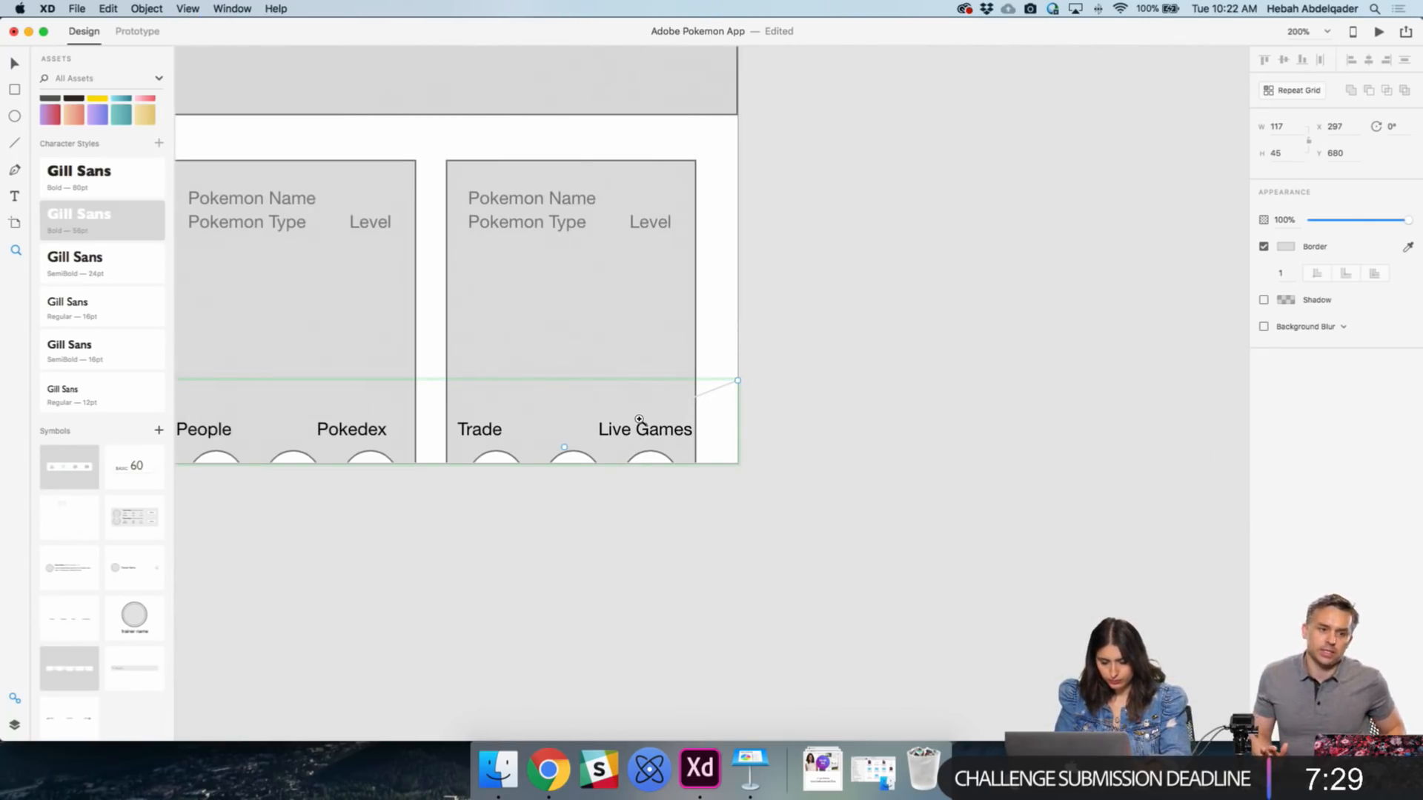
{"action": "scroll", "coordinate": [639, 420], "scroll_direction": "left", "scroll_amount": 5}
{"action": "key", "text": "v"}
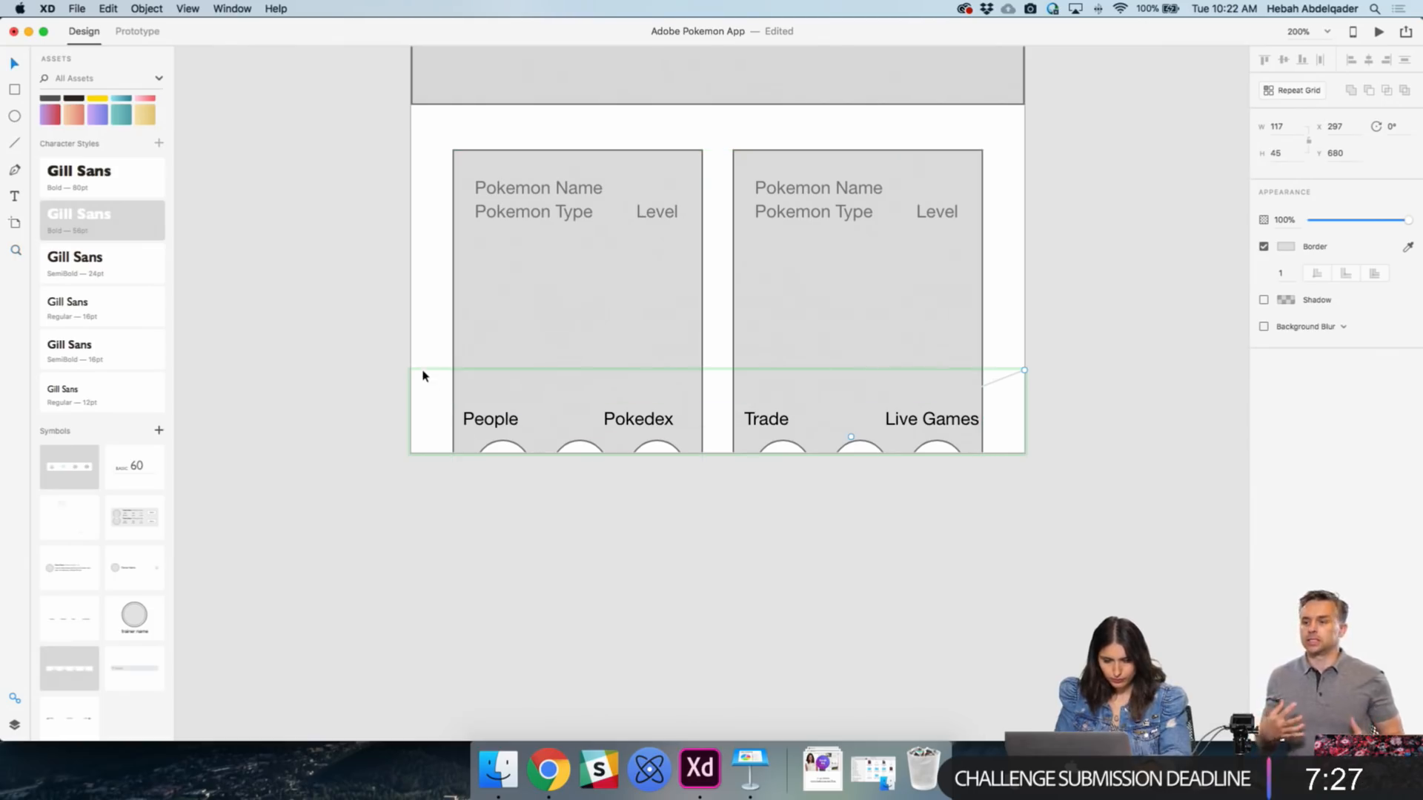
{"action": "left_click", "coordinate": [498, 421]}
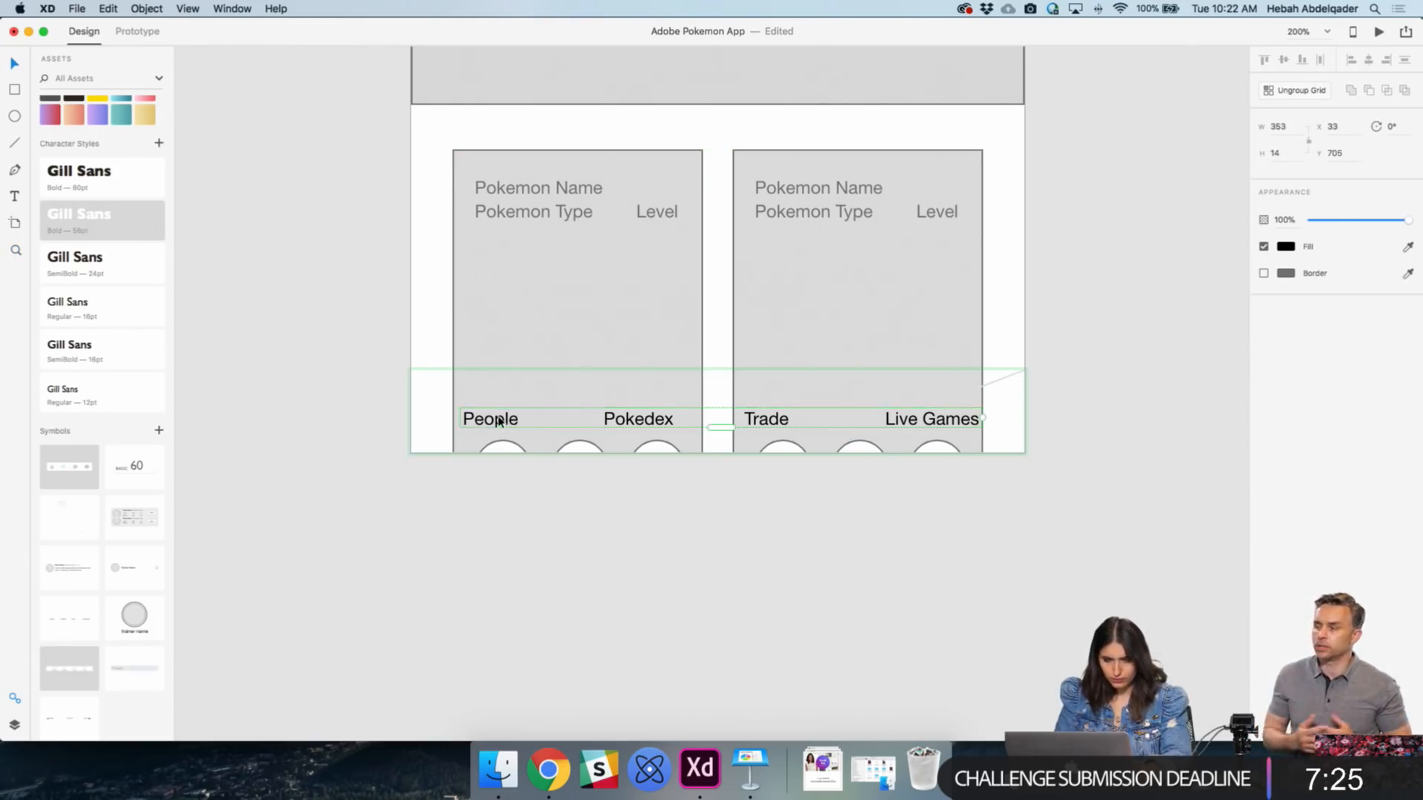
{"action": "left_click_drag", "start_coordinate": [498, 421], "coordinate": [499, 547]}
{"action": "key", "text": "super+z"}
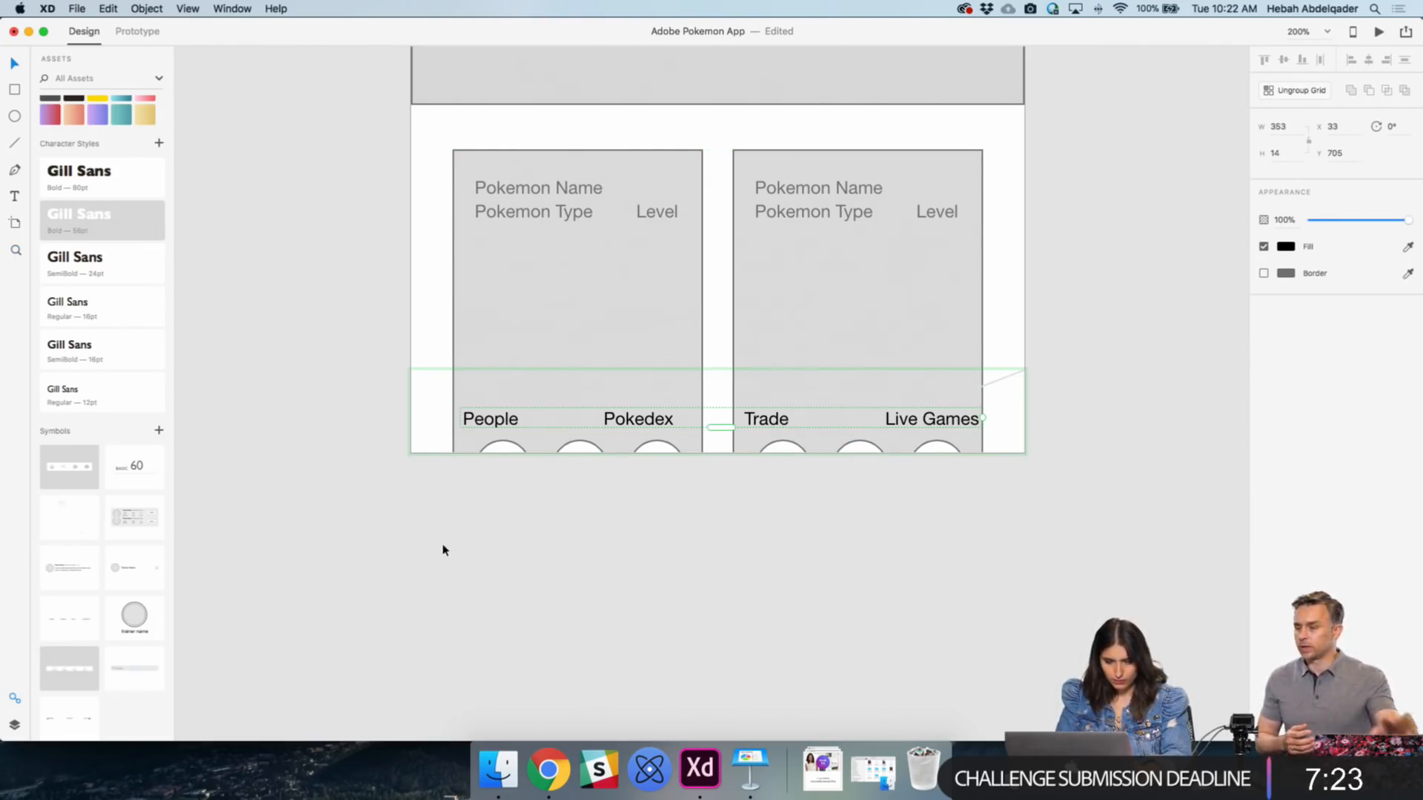
- Draw a white 414 by 56 rectangle at X 0, Y 680 inside the tab bar and place it behind the labels
{"action": "mouse_move", "coordinate": [412, 370]}
{"action": "left_mouse_down"}
{"action": "mouse_move", "coordinate": [438, 393]}
{"action": "mouse_move", "coordinate": [1026, 456]}
{"action": "left_mouse_up"}
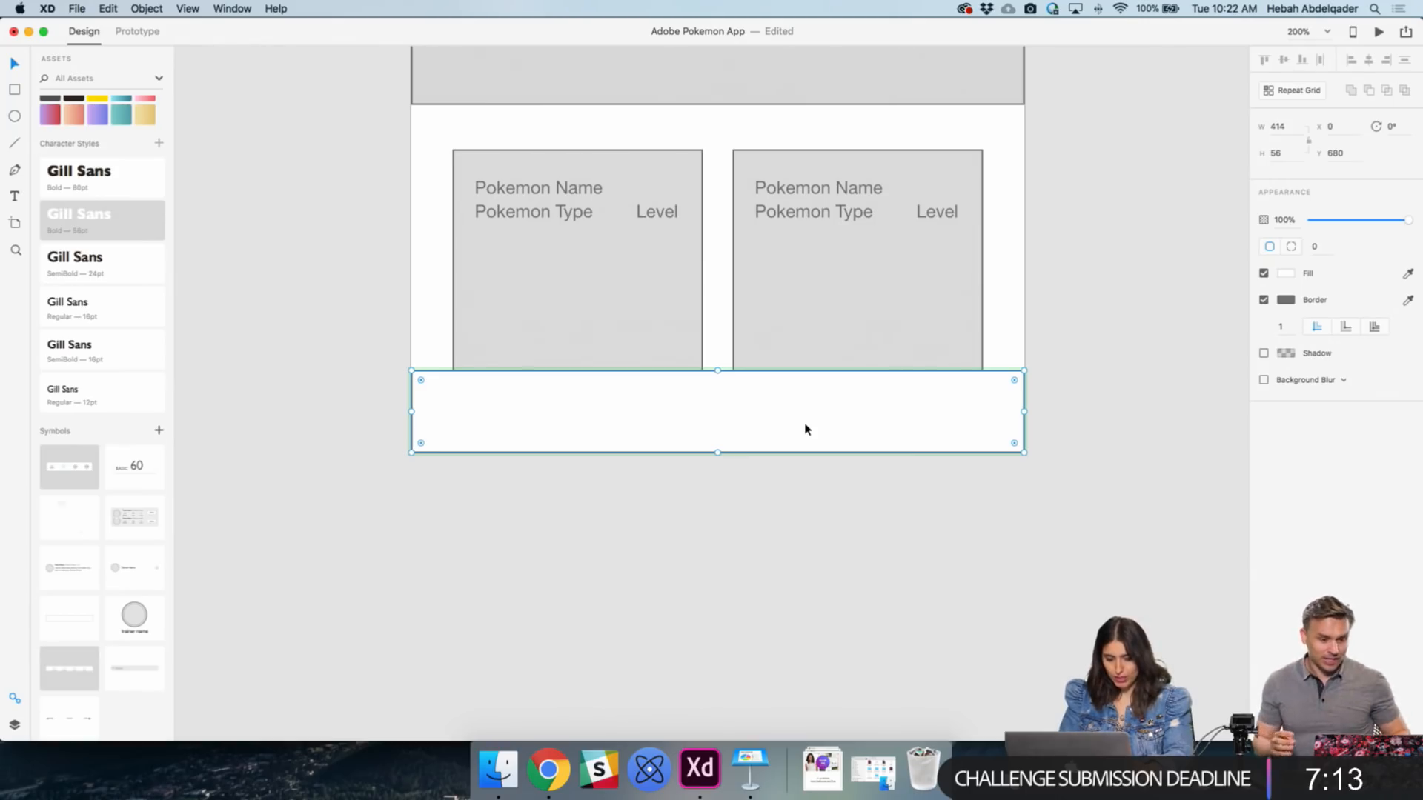
{"action": "key", "text": "super+v"}
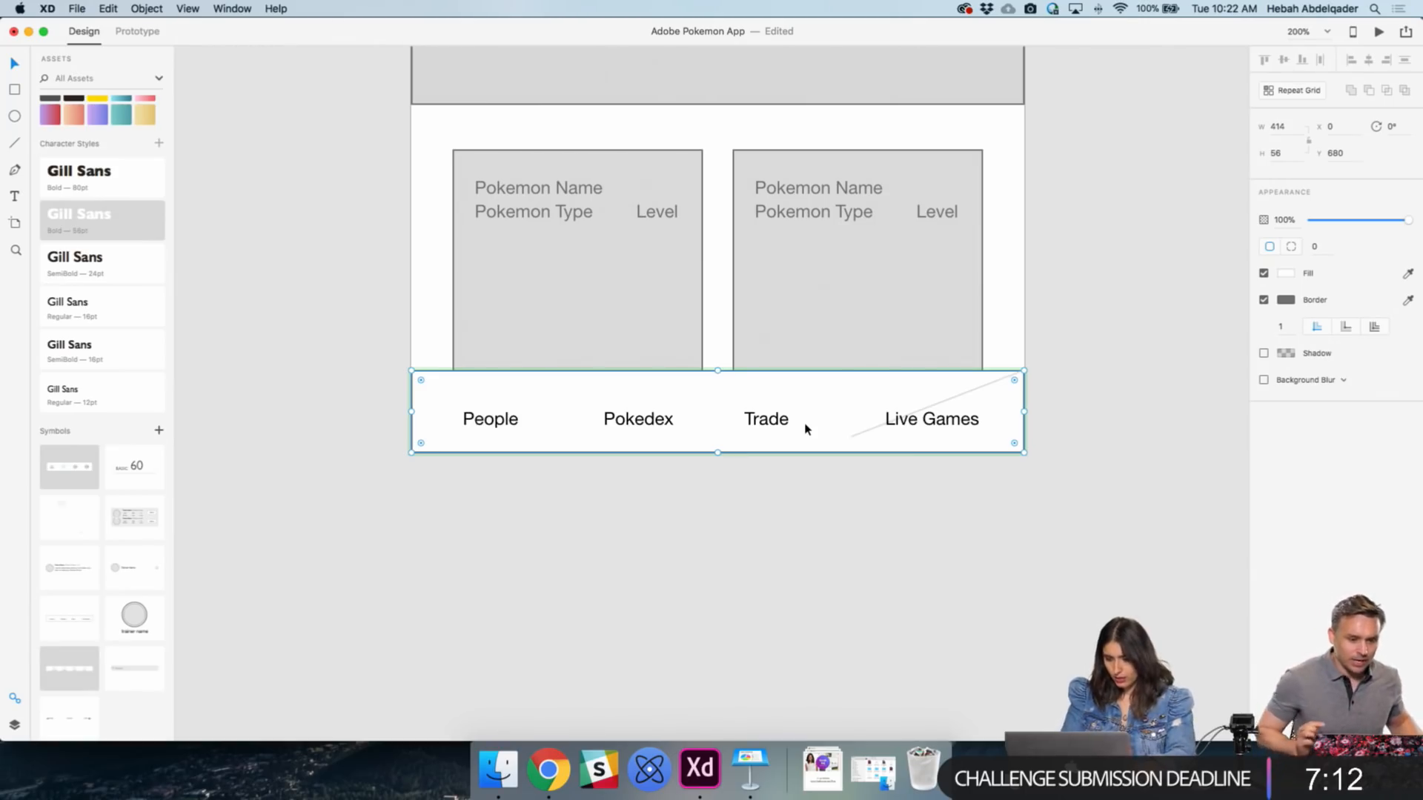
{"action": "left_click", "coordinate": [914, 529]}
- Try to delete the slanted line crossing the tab bar, and undo the deletion
{"action": "left_click", "coordinate": [946, 403]}
{"action": "key", "text": "Delete"}
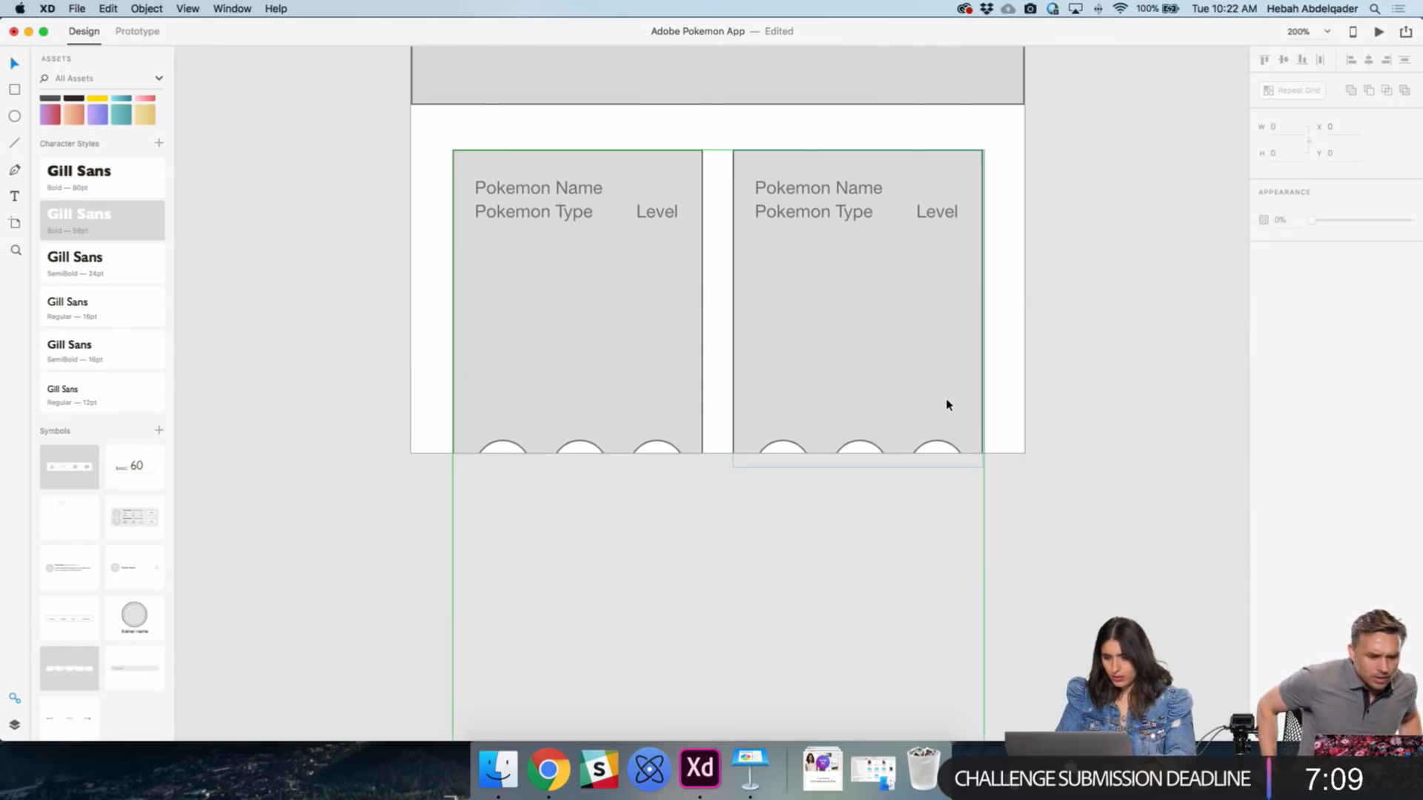
{"action": "key", "text": "super+z"}
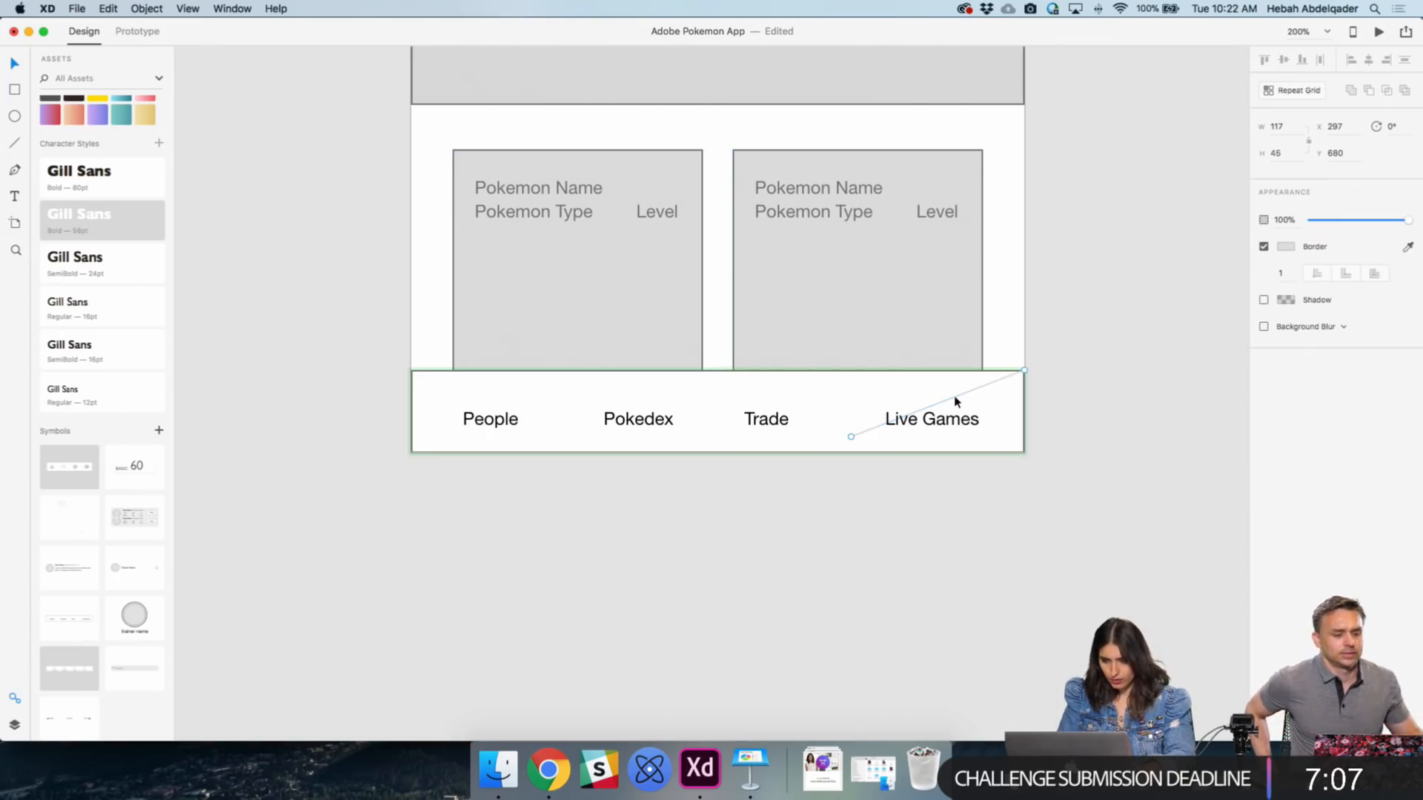
- Rename the Search – Pokedex – 3 artboard as Profile - Personal
{"action": "key", "text": "z"}
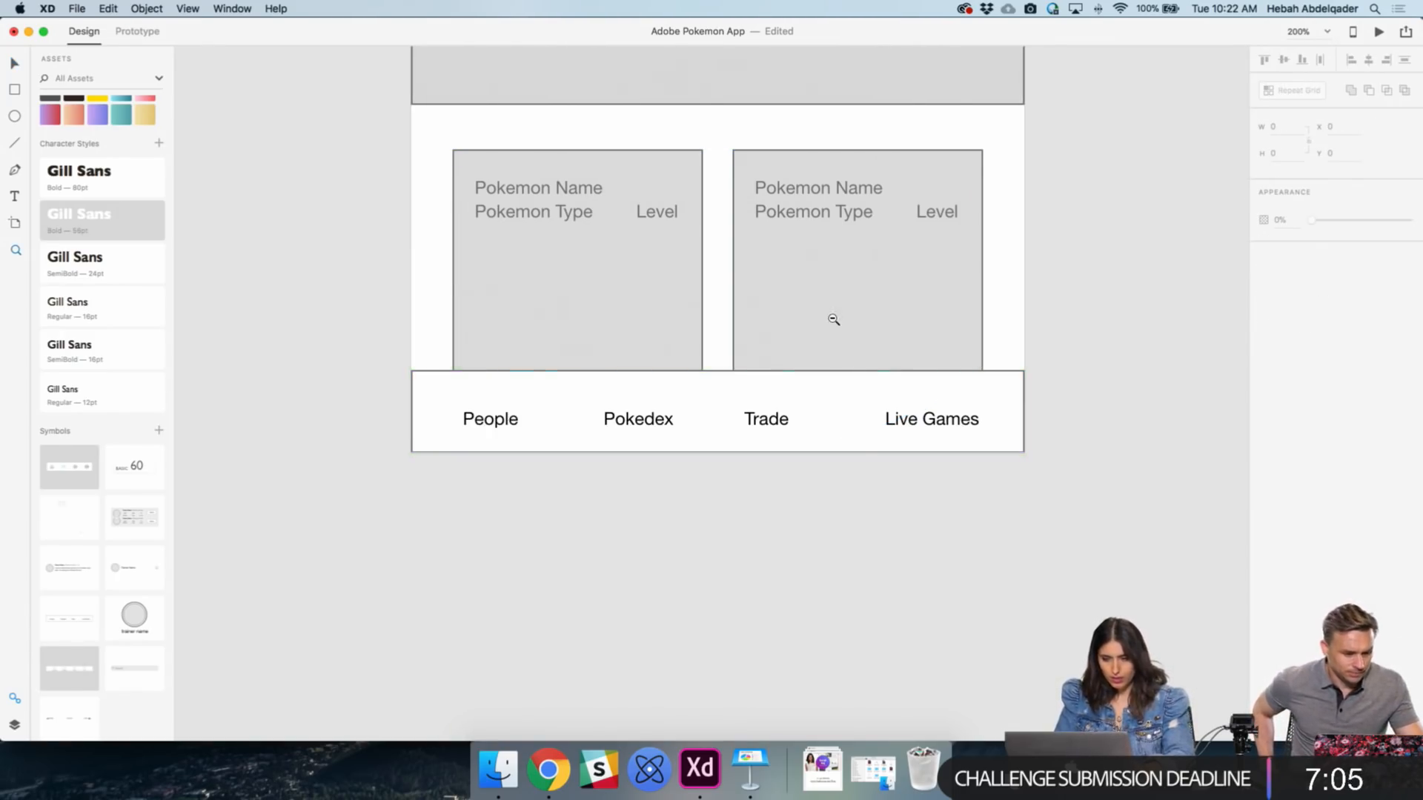
{"action": "left_click", "coordinate": [833, 321], "text": "alt"}
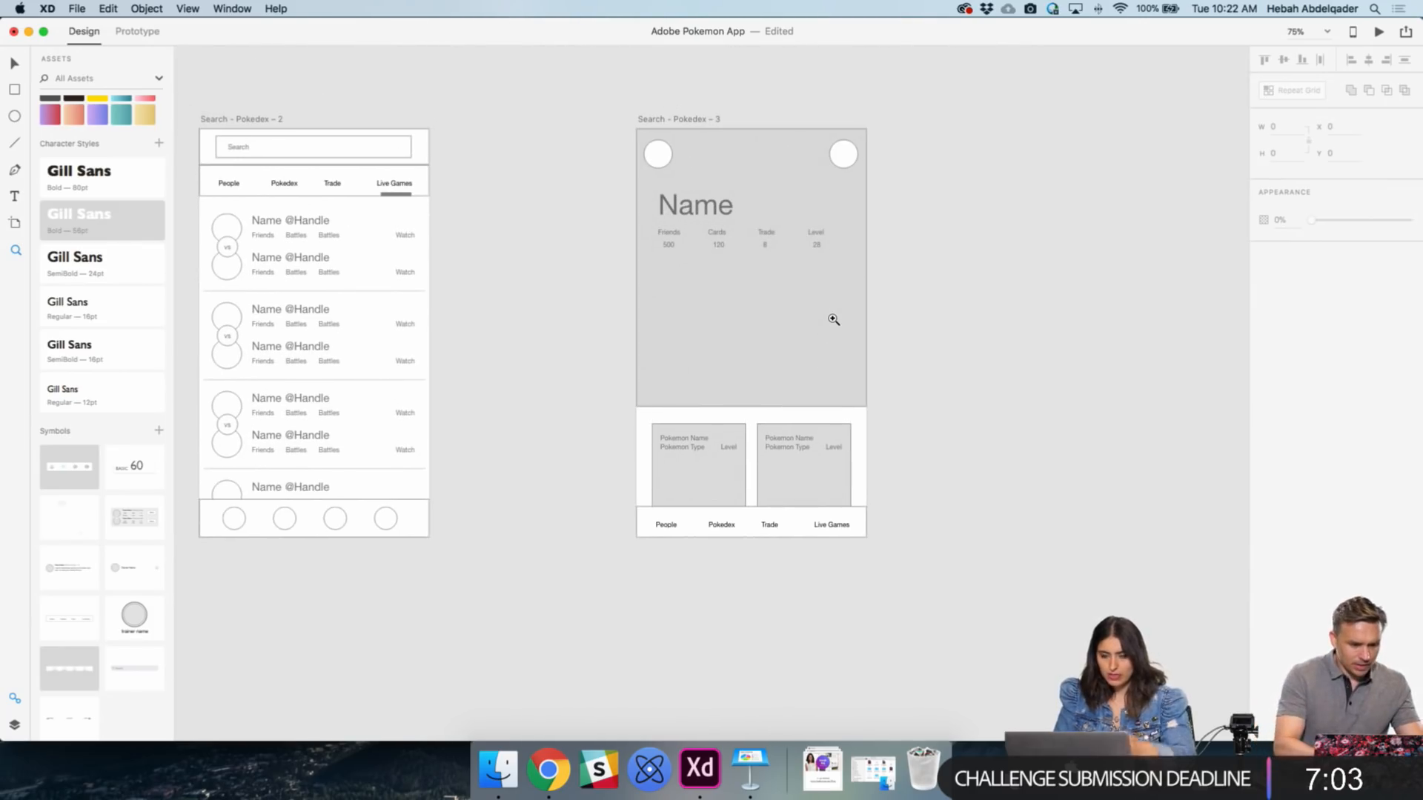
{"action": "key", "text": "v"}
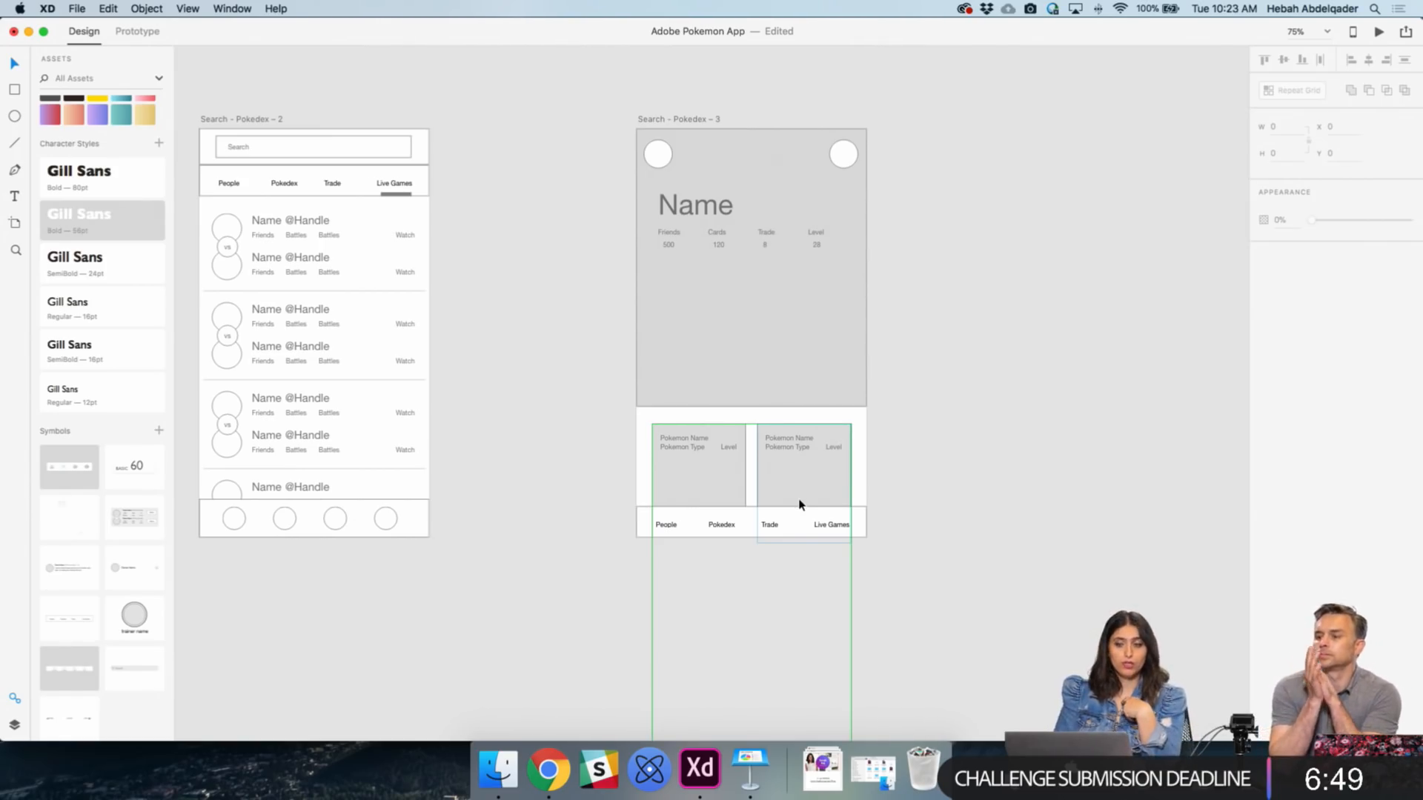
{"action": "left_click", "coordinate": [705, 116]}
{"action": "double_click", "coordinate": [701, 117]}
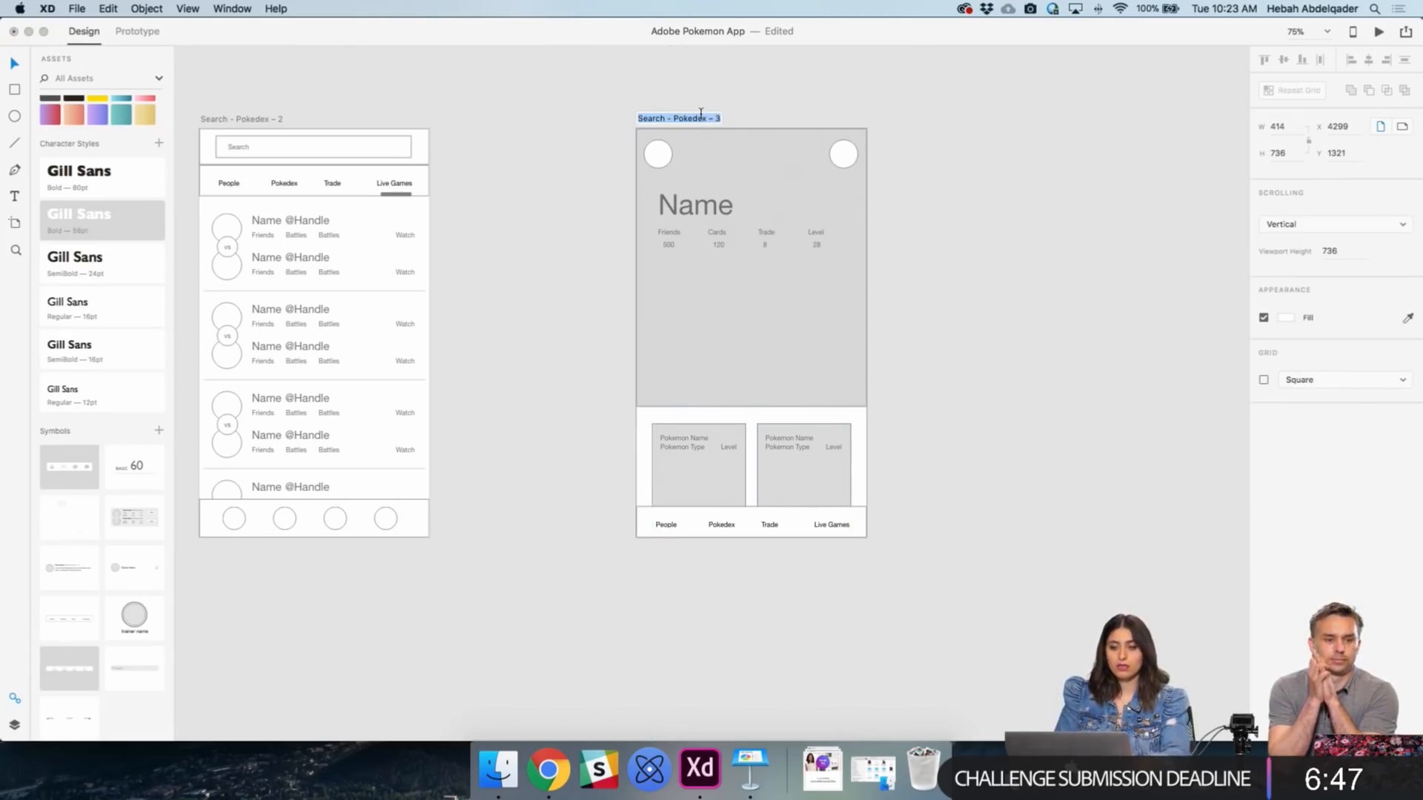
{"action": "type", "text": "Profile"}
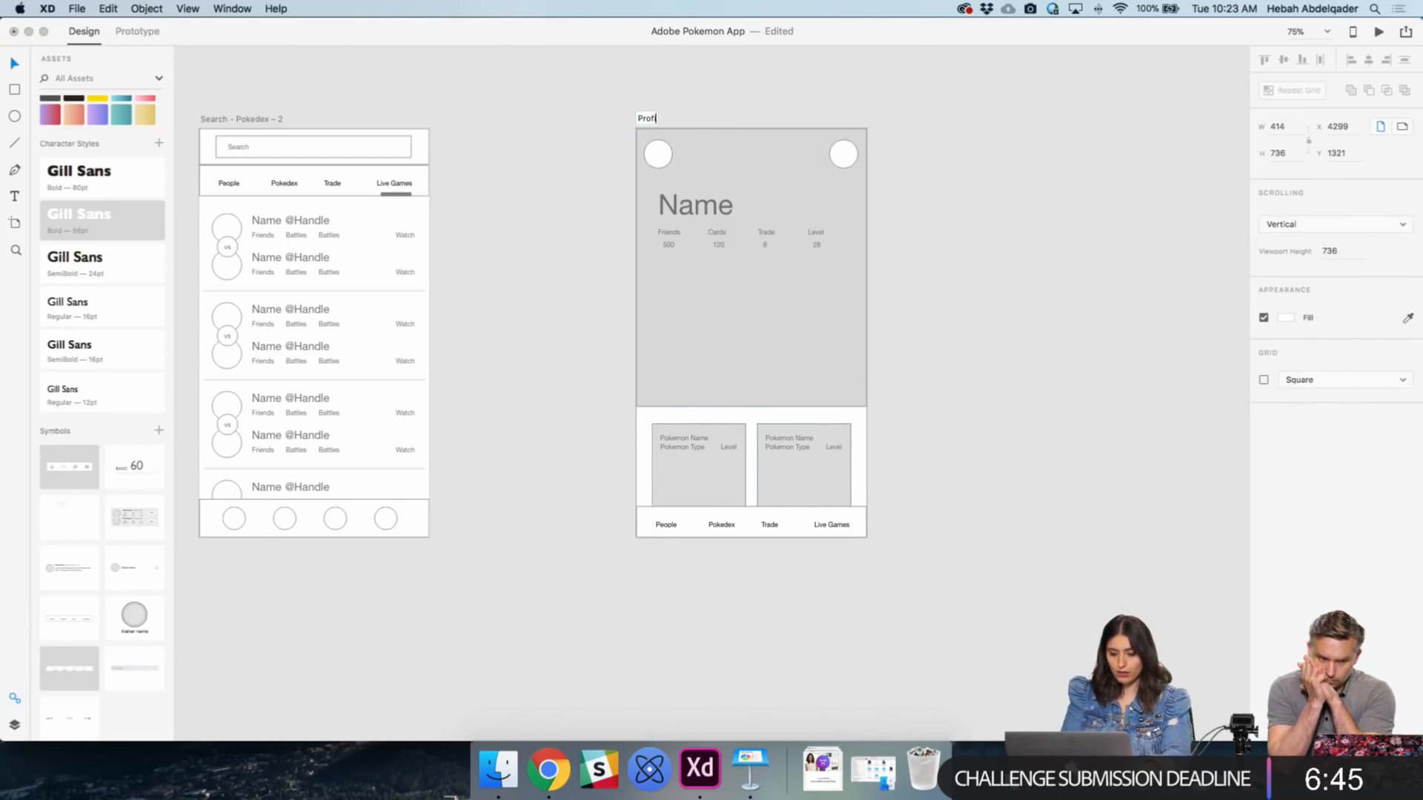
{"action": "type", "text": " - Personal"}
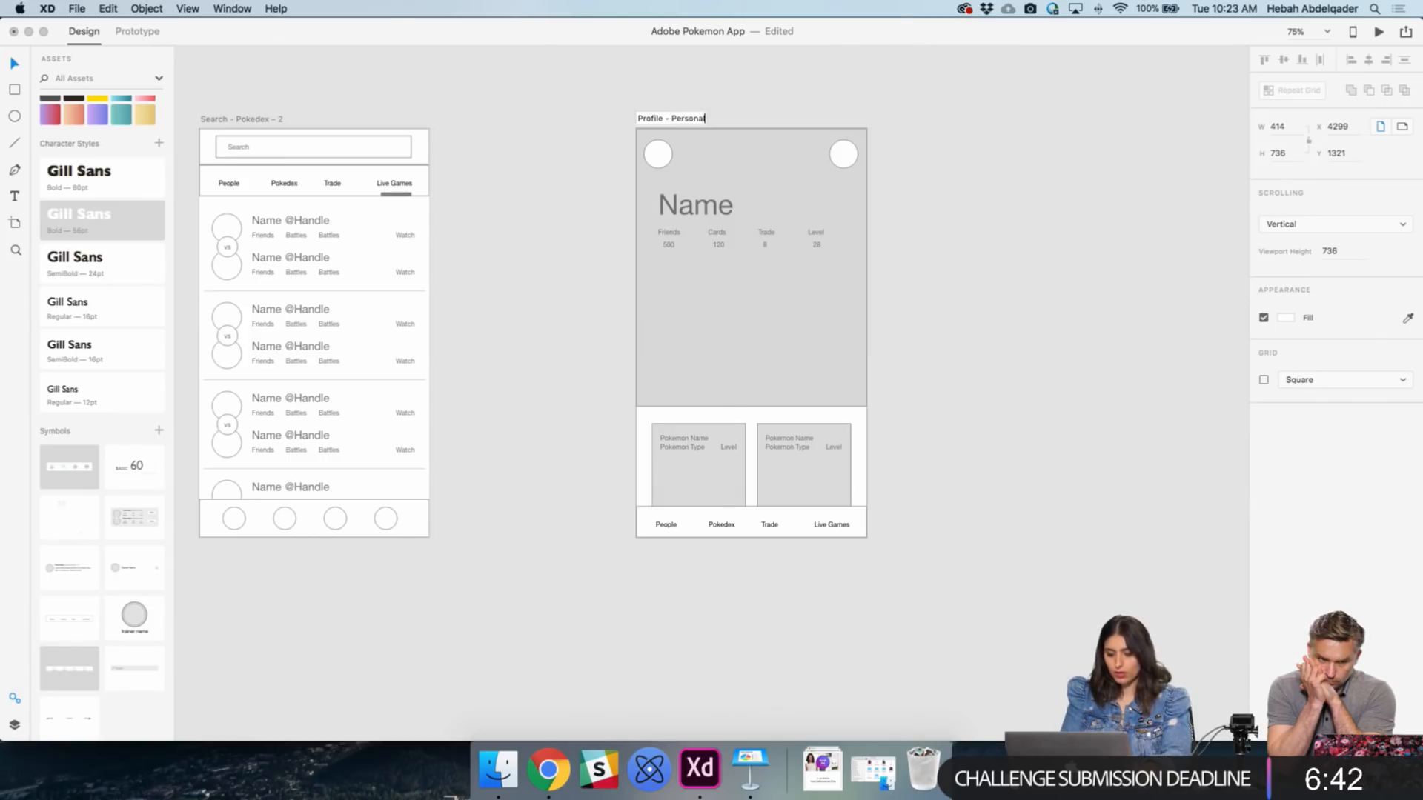
{"action": "key", "text": "Return"}
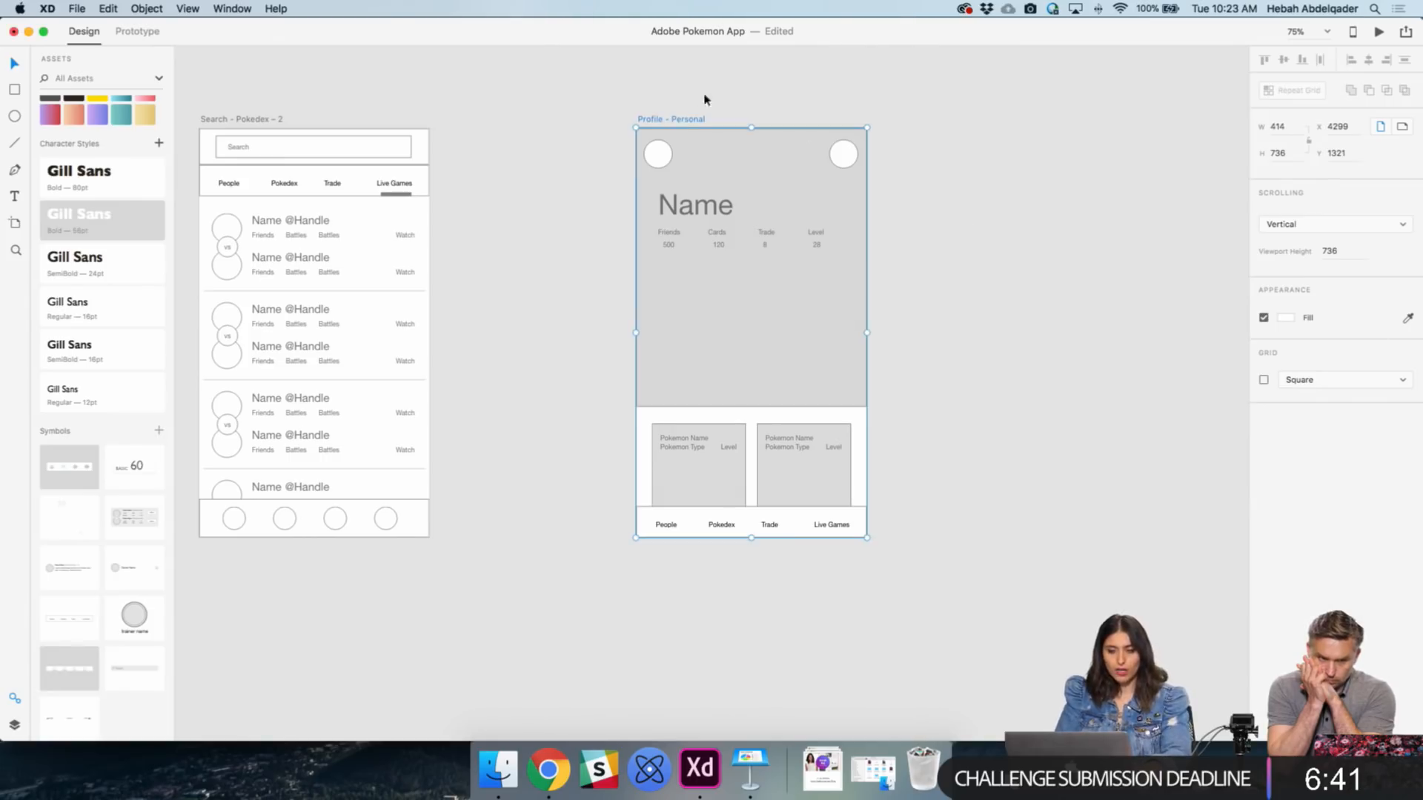
- Duplicate the Profile - Personal artboard to its right and rename the copy Profile - friend
{"action": "left_click_drag", "start_coordinate": [676, 120], "coordinate": [926, 122]}
{"action": "left_click", "coordinate": [969, 87]}
{"action": "left_click", "coordinate": [941, 123]}
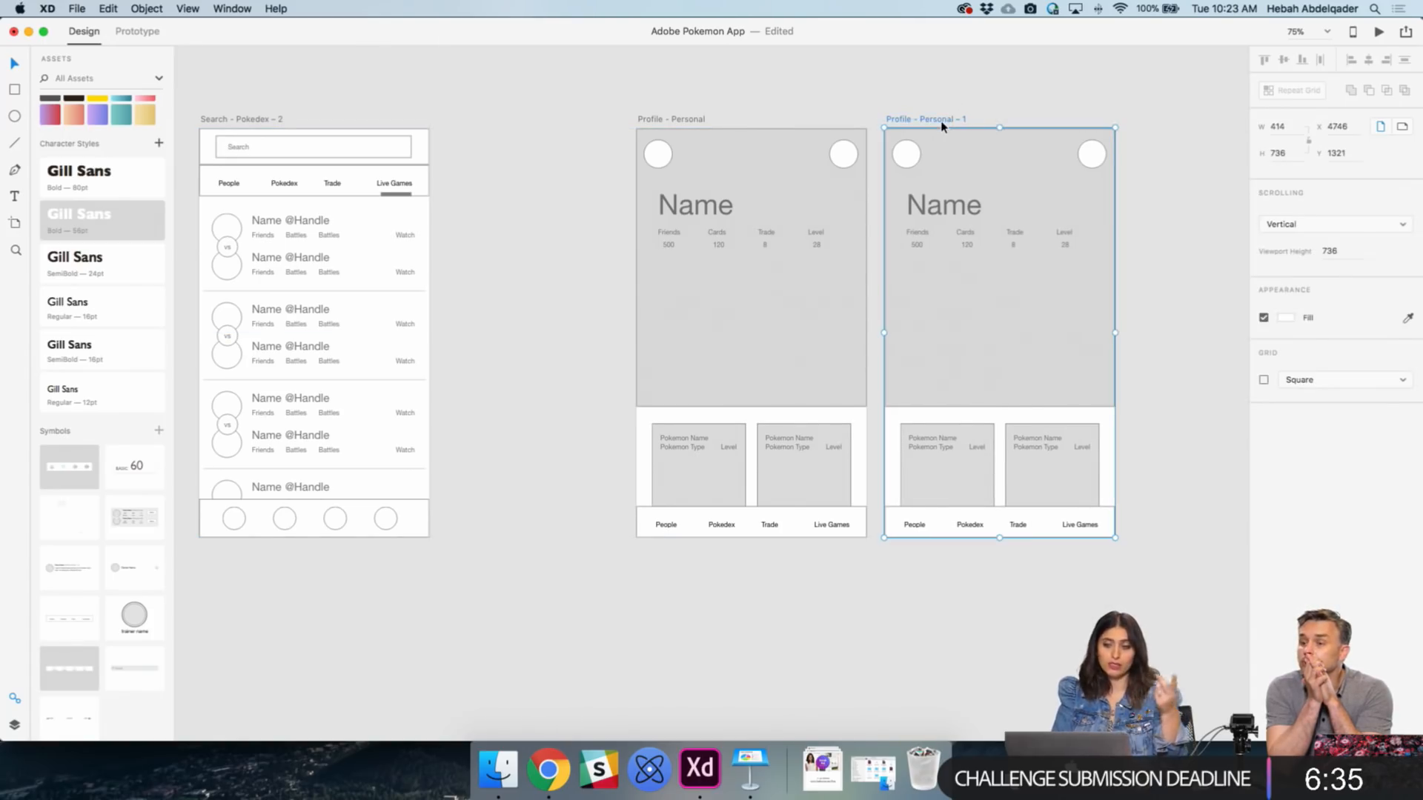
{"action": "double_click", "coordinate": [932, 120]}
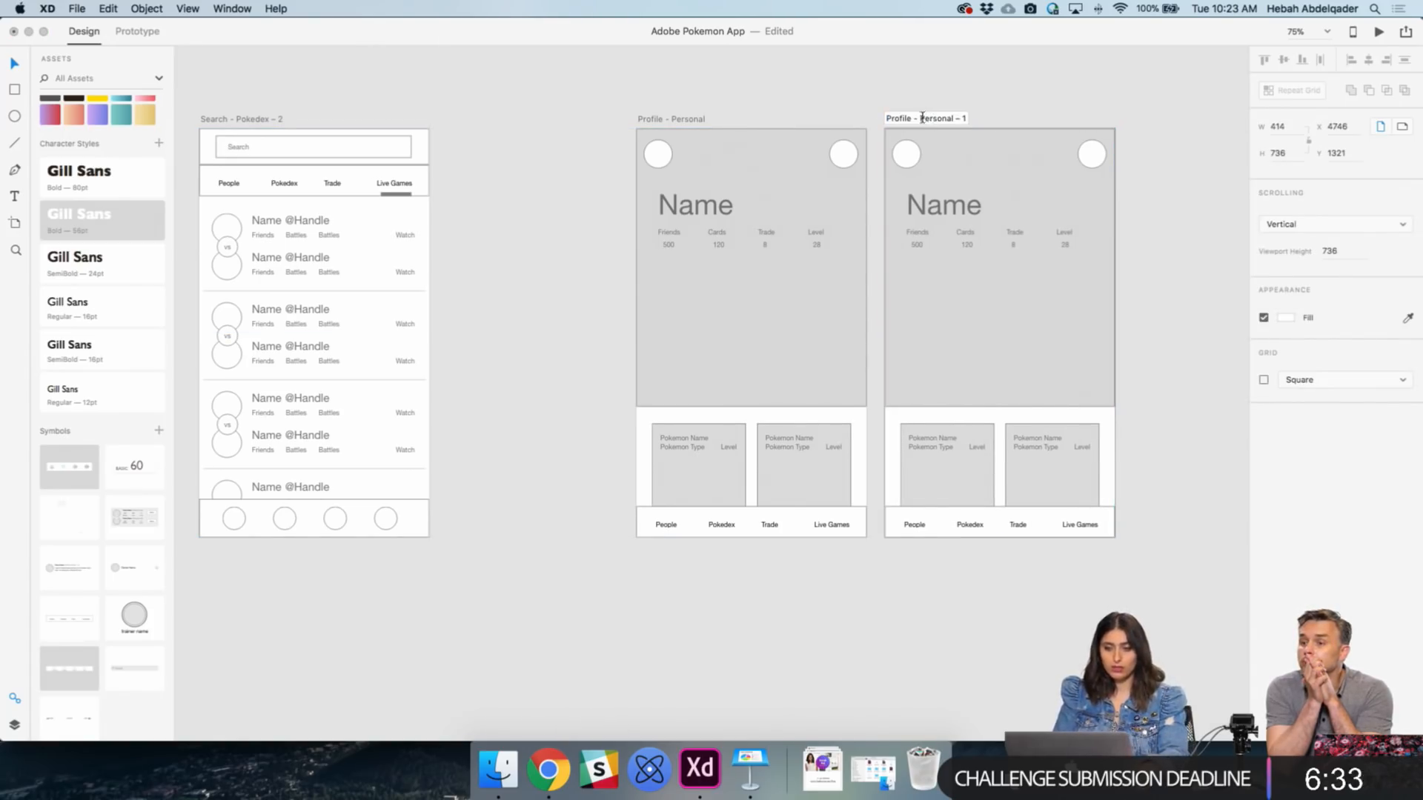
{"action": "left_click_drag", "start_coordinate": [920, 118], "coordinate": [981, 126]}
{"action": "key", "text": "BackSpace"}
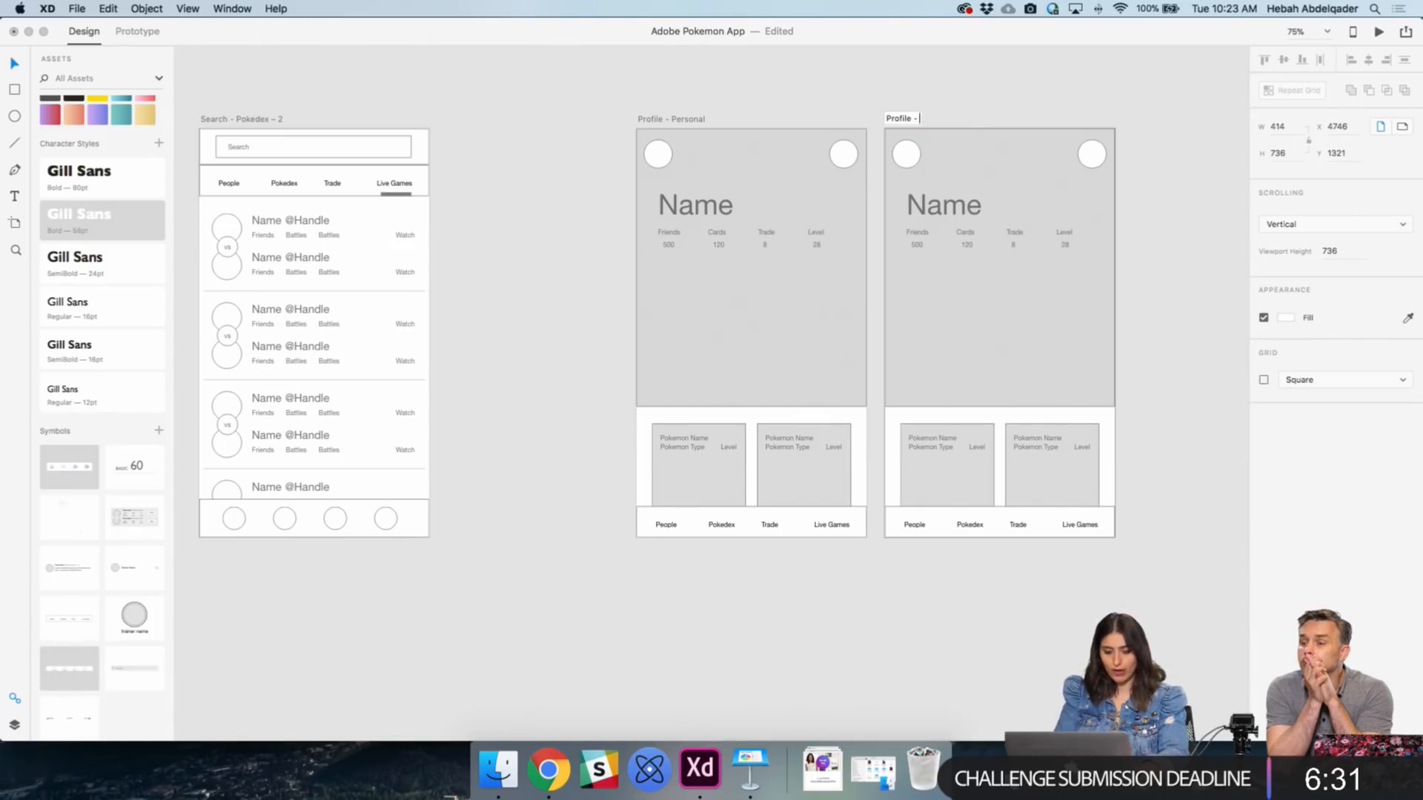
{"action": "type", "text": "friend"}
{"action": "key", "text": "Return"}
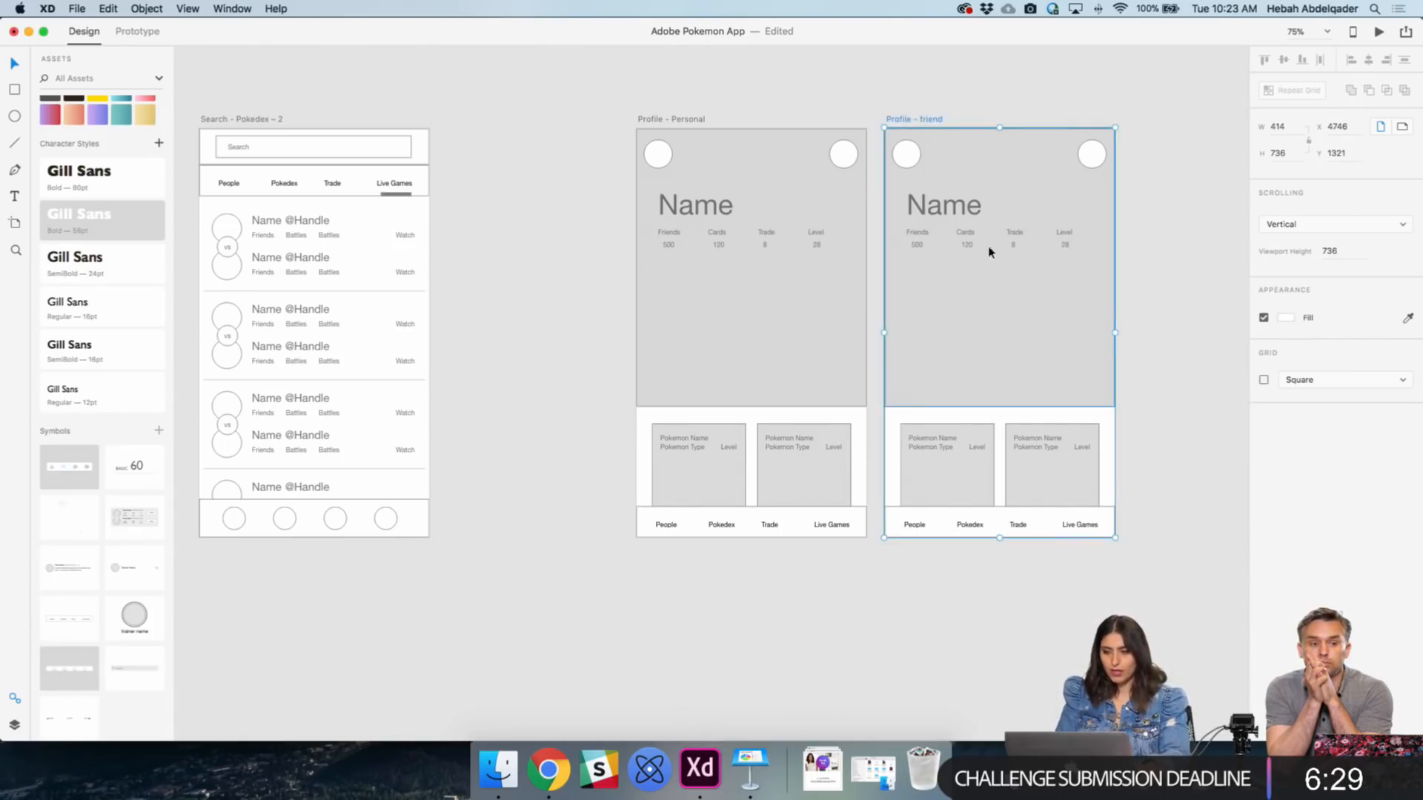
- Delete the right-hand header circle on the Profile - friend artboard and move its card grid down to Y 592
{"action": "left_click", "coordinate": [1093, 158]}
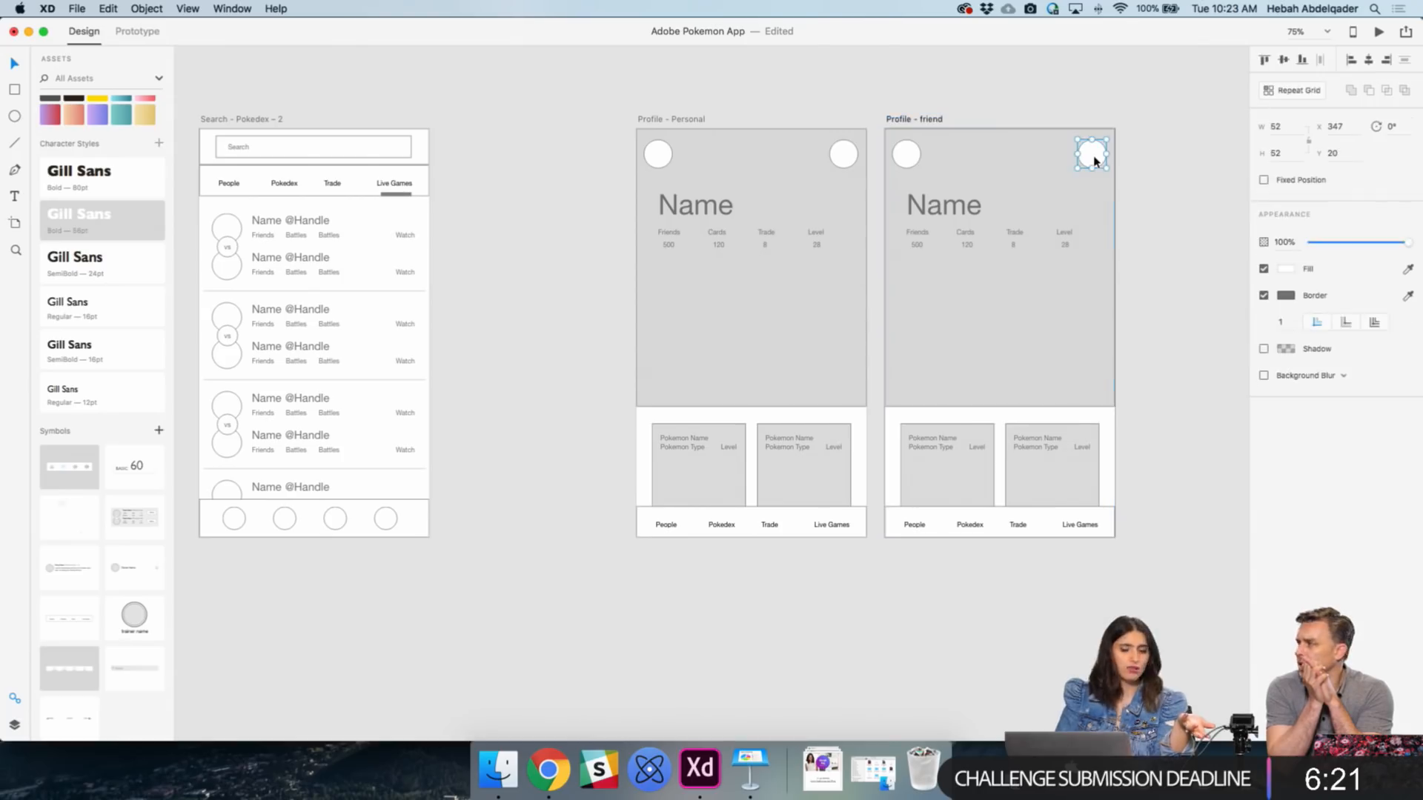
{"action": "key", "text": "Delete"}
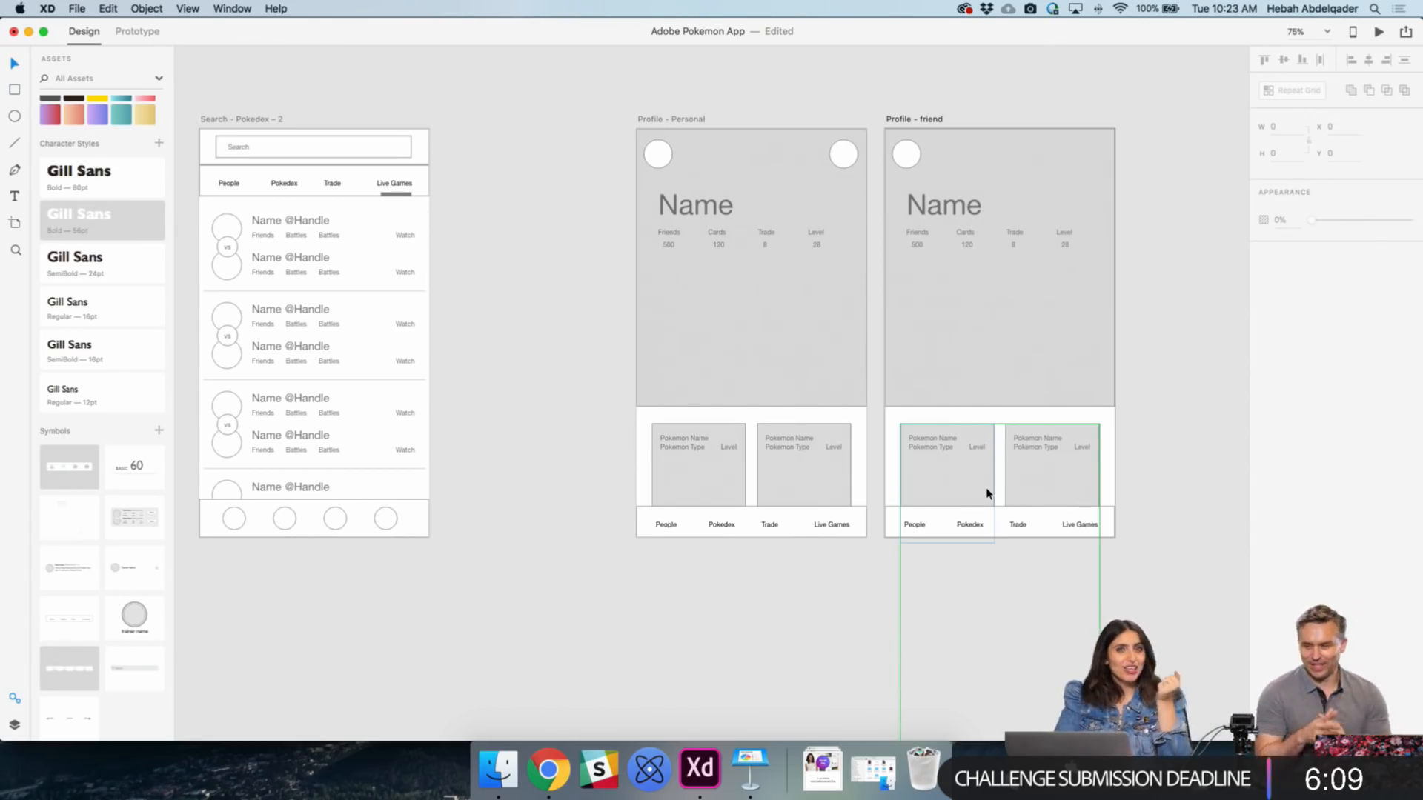
{"action": "left_click_drag", "start_coordinate": [965, 464], "coordinate": [967, 499]}
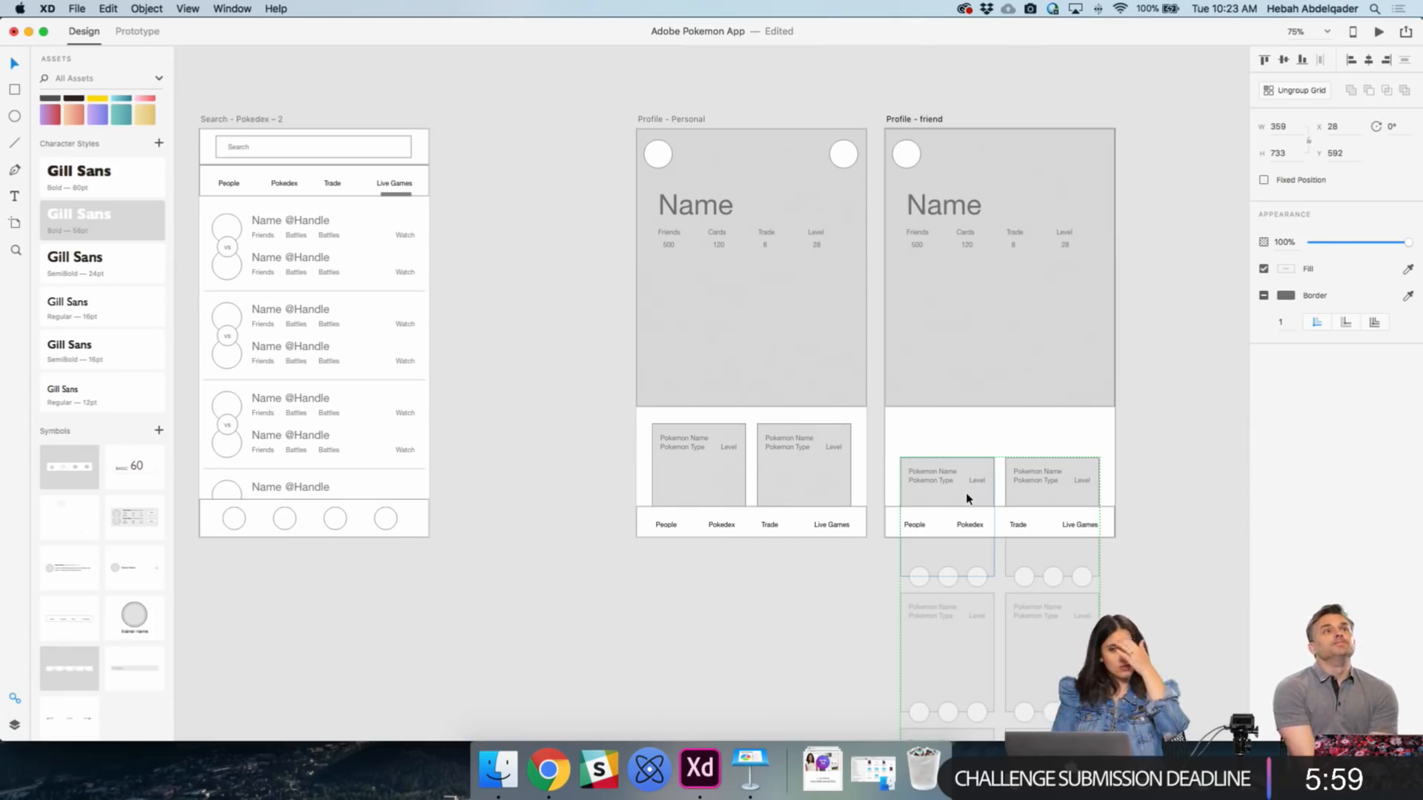
{"action": "left_click", "coordinate": [223, 317]}
{"action": "double_click", "coordinate": [223, 317]}
{"action": "double_click", "coordinate": [222, 317]}
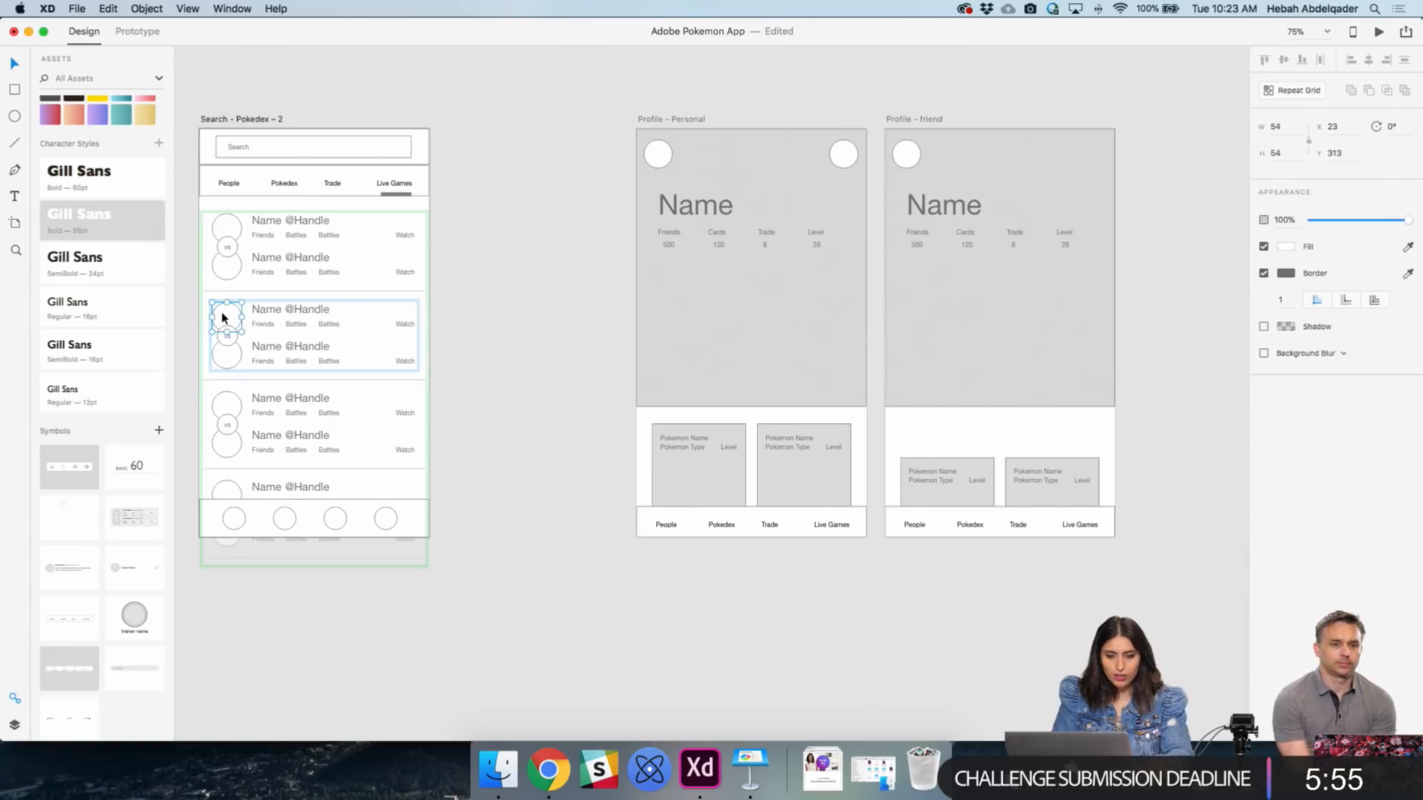
{"action": "left_click", "coordinate": [268, 313], "text": "shift"}
{"action": "left_click", "coordinate": [298, 313], "text": "shift"}
{"action": "left_click", "coordinate": [265, 324], "text": "shift"}
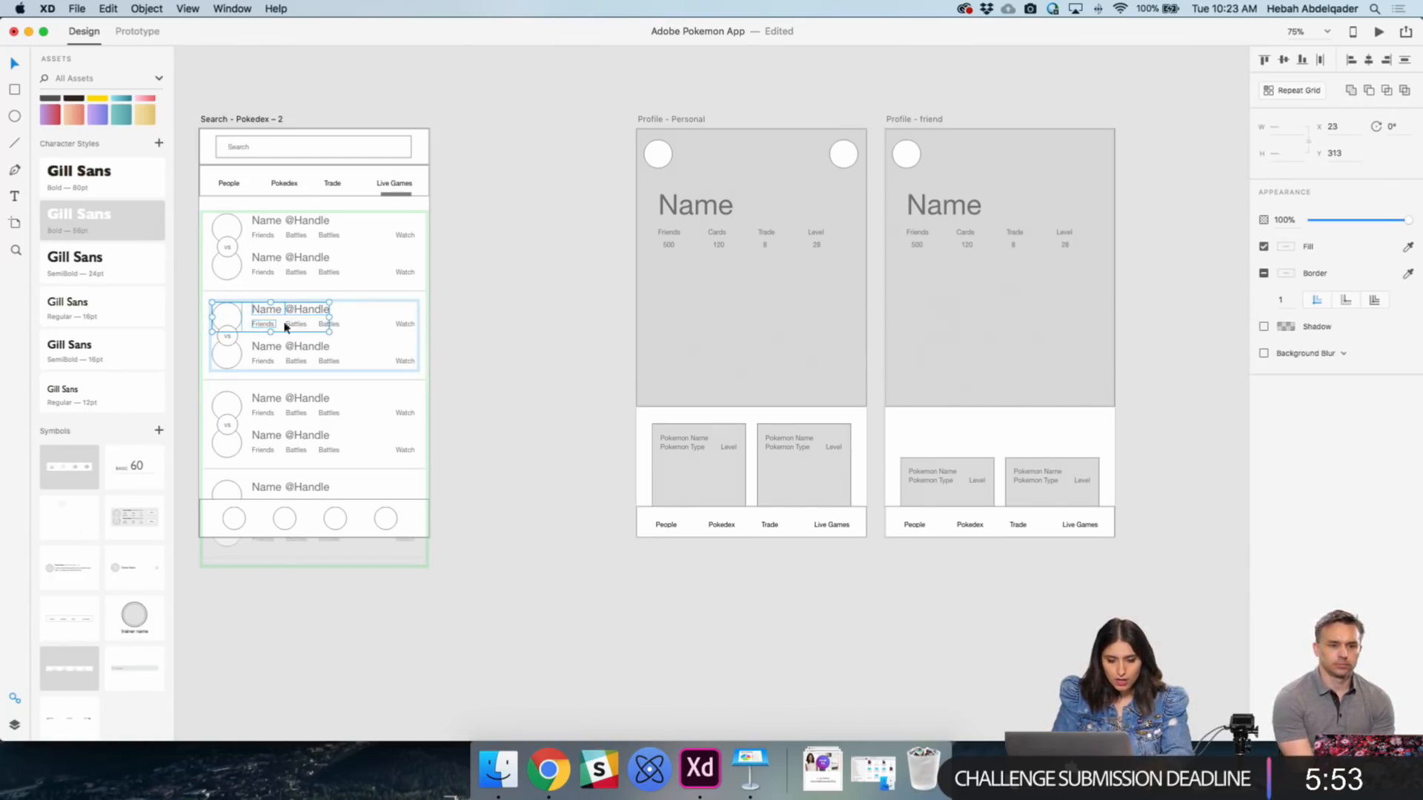
{"action": "left_click", "coordinate": [296, 324], "text": "shift"}
{"action": "left_click", "coordinate": [328, 324], "text": "shift"}
{"action": "left_click", "coordinate": [410, 324], "text": "shift"}
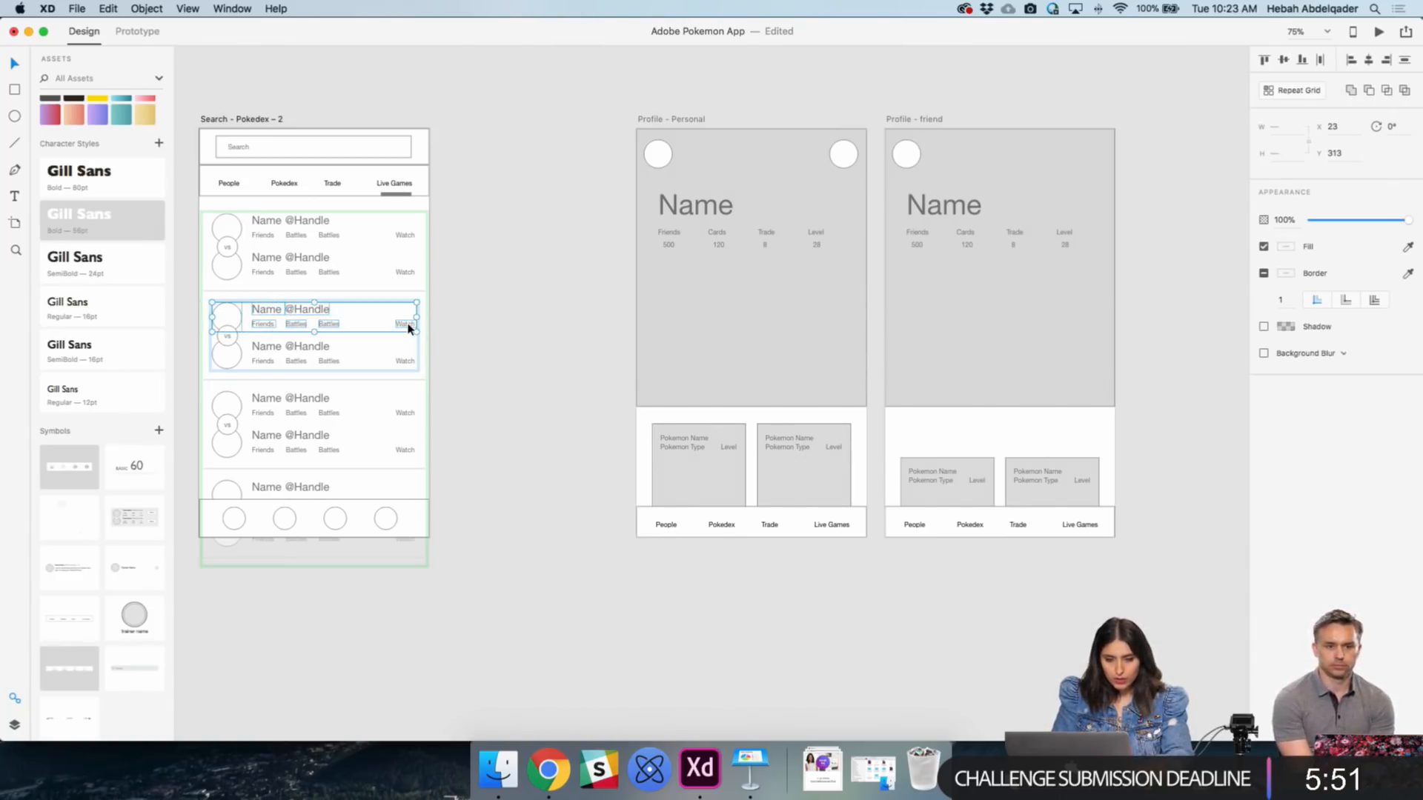
{"action": "key", "text": "super+c"}
- Paste the player row into Profile - friend as a grouped symbol and place it between the grey header and the card grid
{"action": "left_click", "coordinate": [973, 413]}
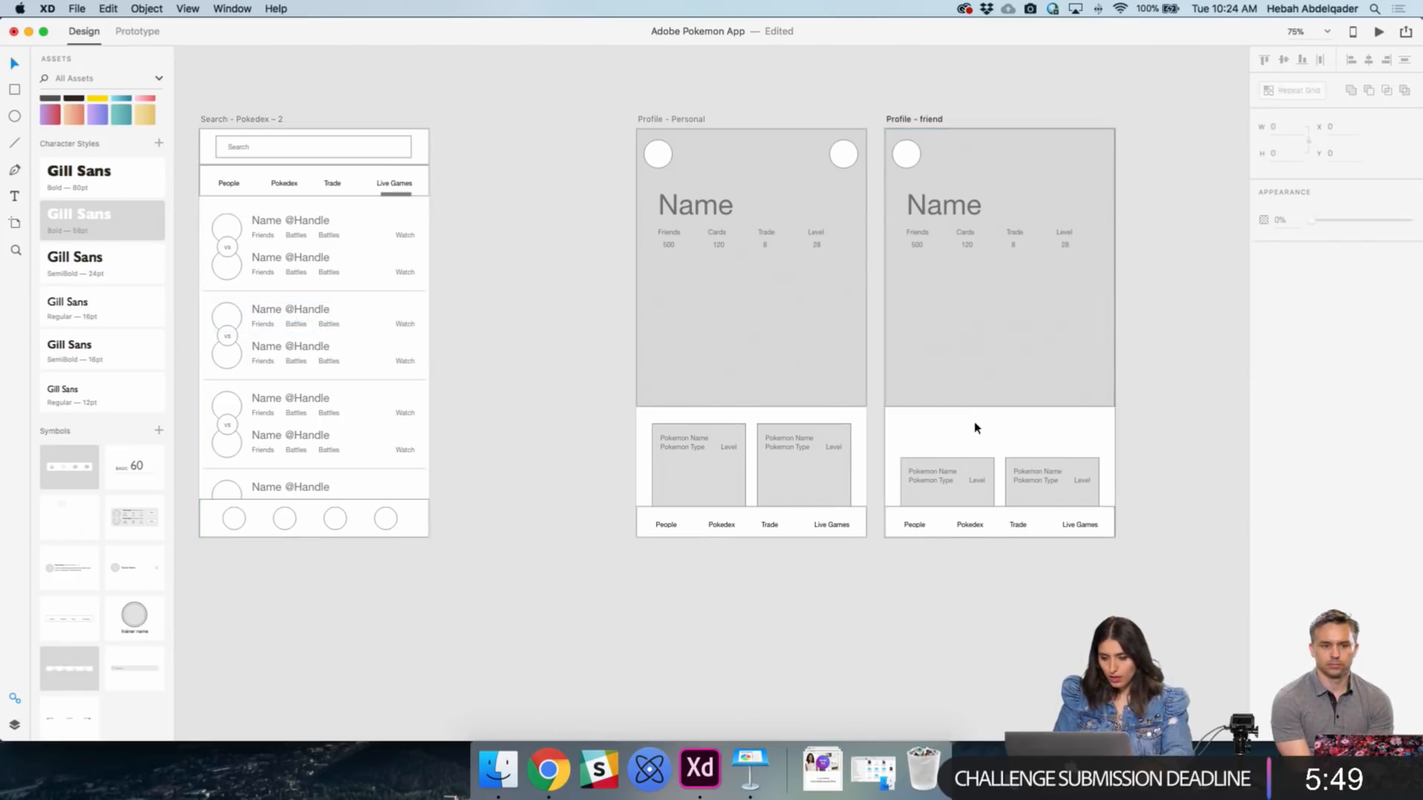
{"action": "key", "text": "super+v"}
{"action": "key", "text": "super+g"}
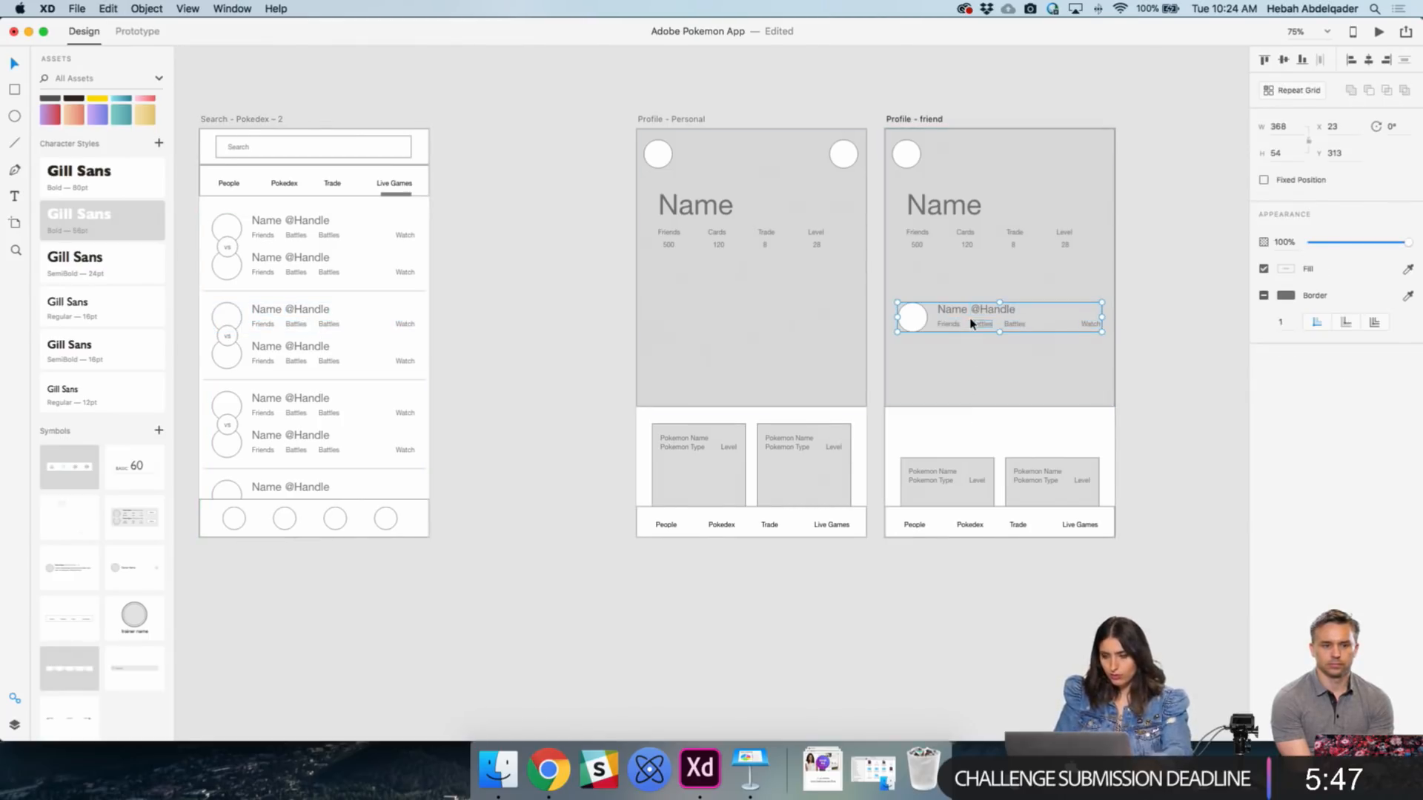
{"action": "left_click", "coordinate": [159, 431]}
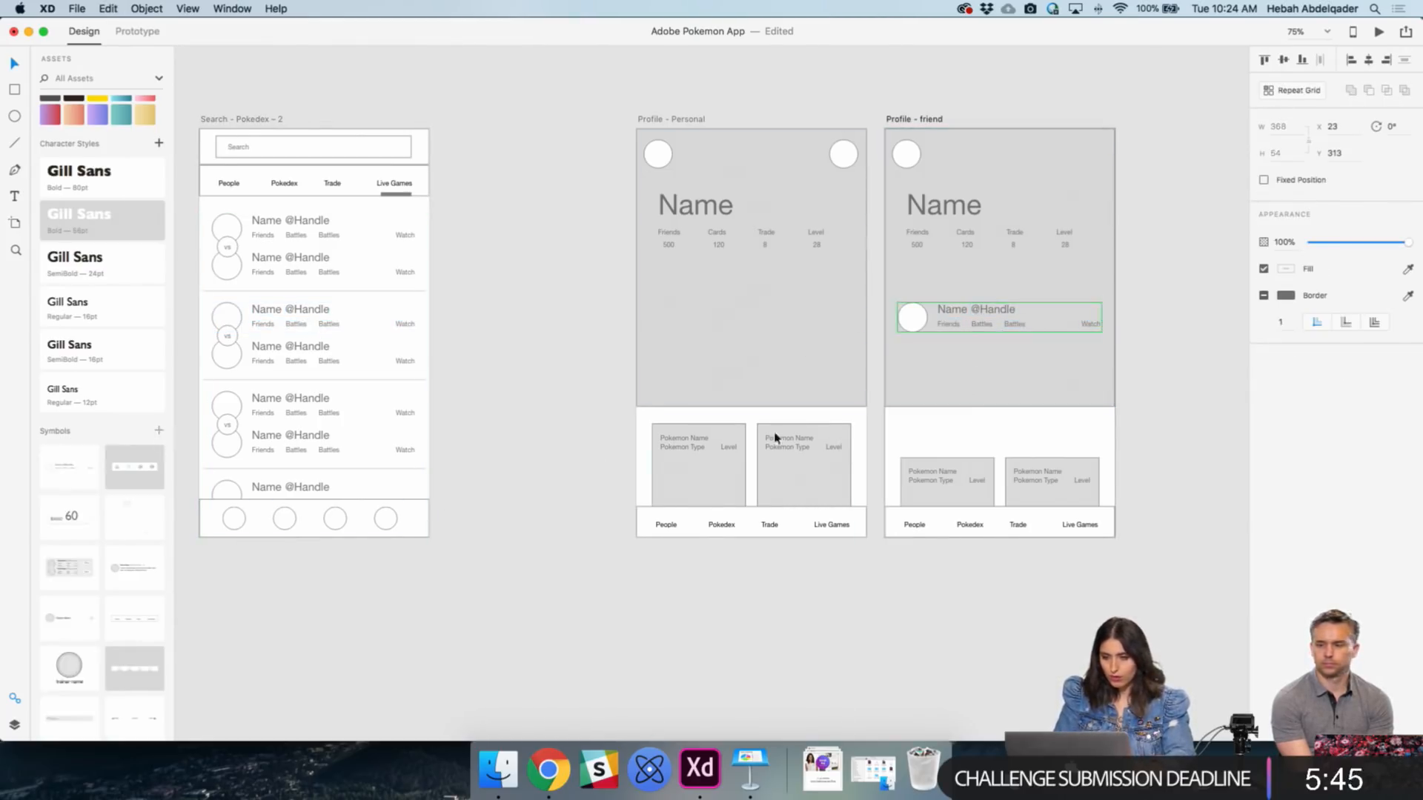
{"action": "left_click_drag", "start_coordinate": [977, 324], "coordinate": [977, 441]}
{"action": "left_click", "coordinate": [1206, 468]}
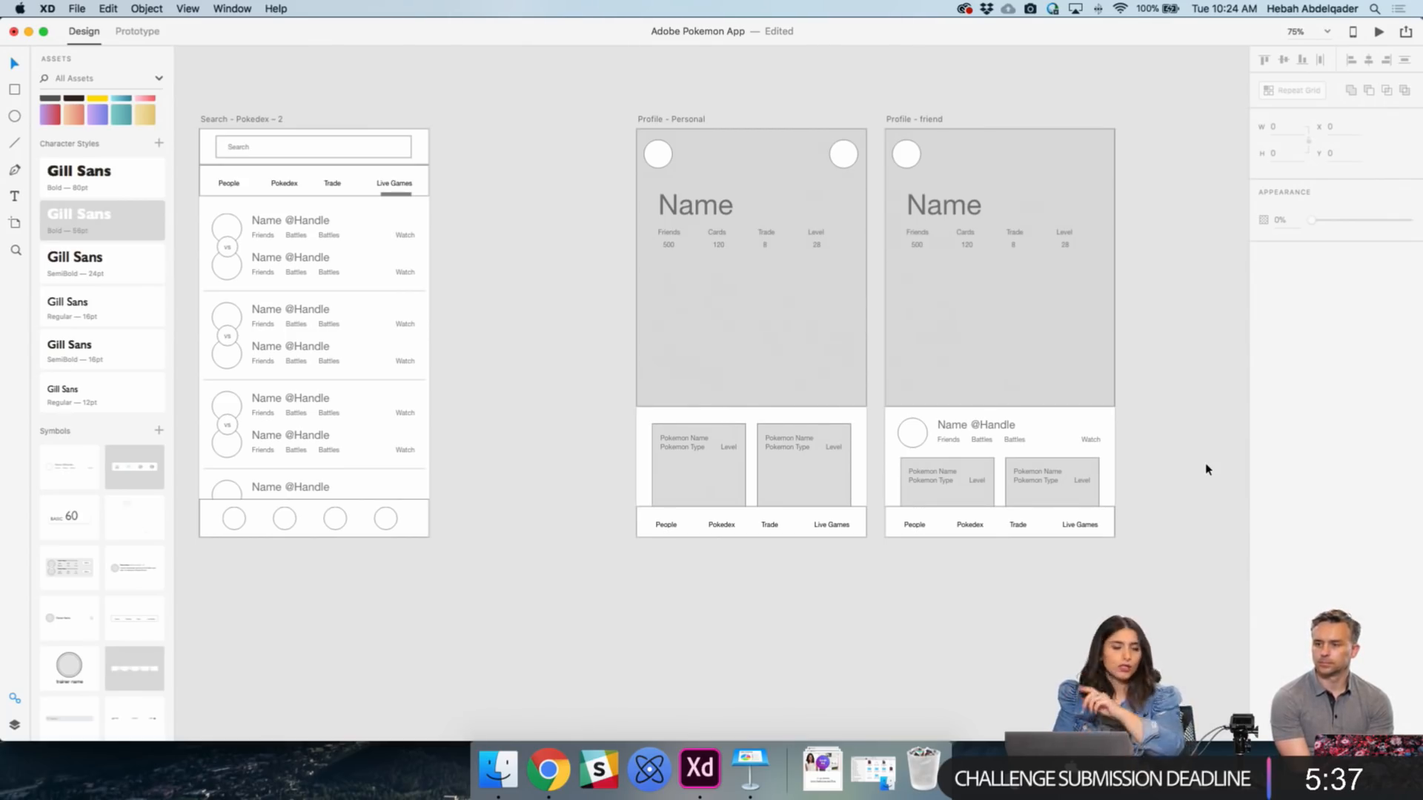
{"action": "left_click", "coordinate": [985, 467]}
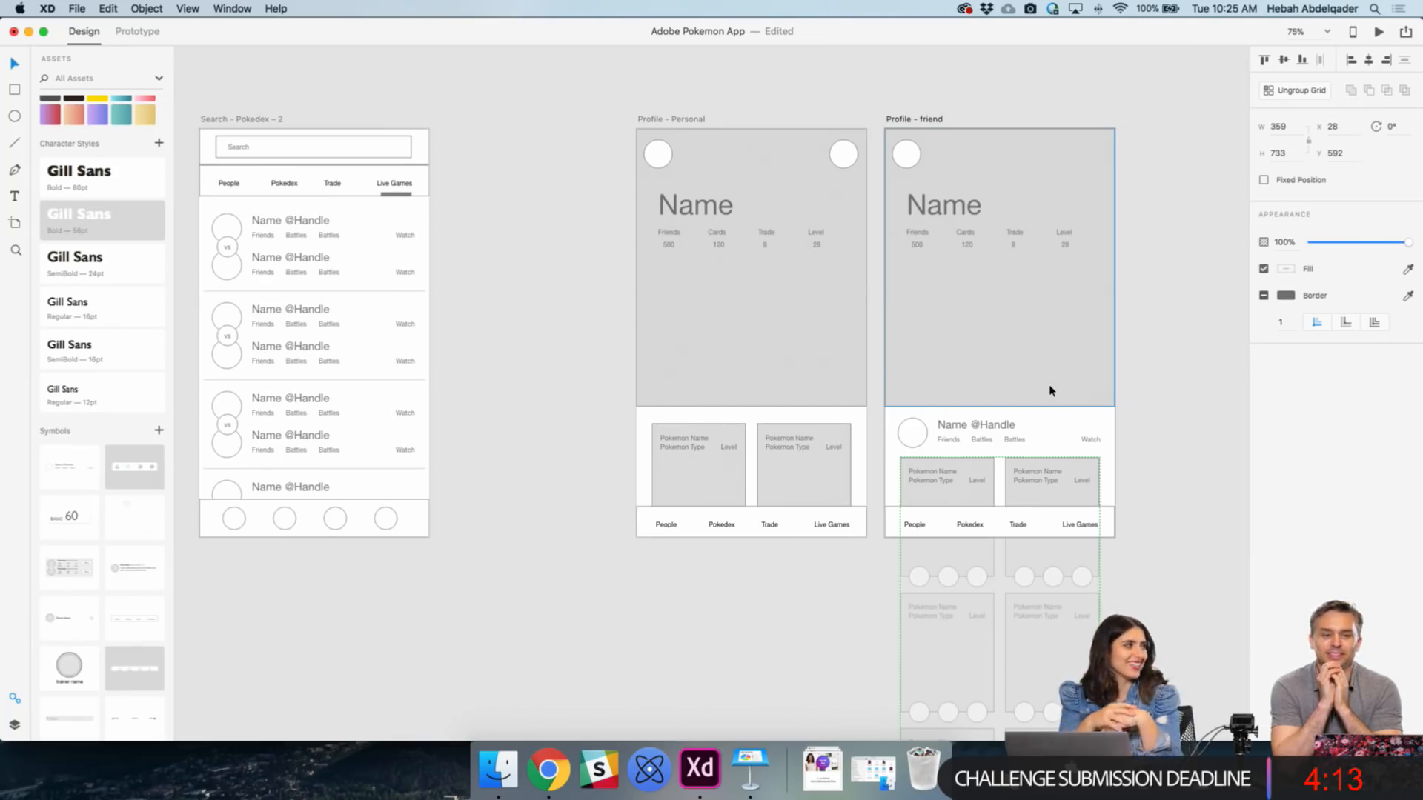
{"action": "left_click", "coordinate": [1208, 536]}
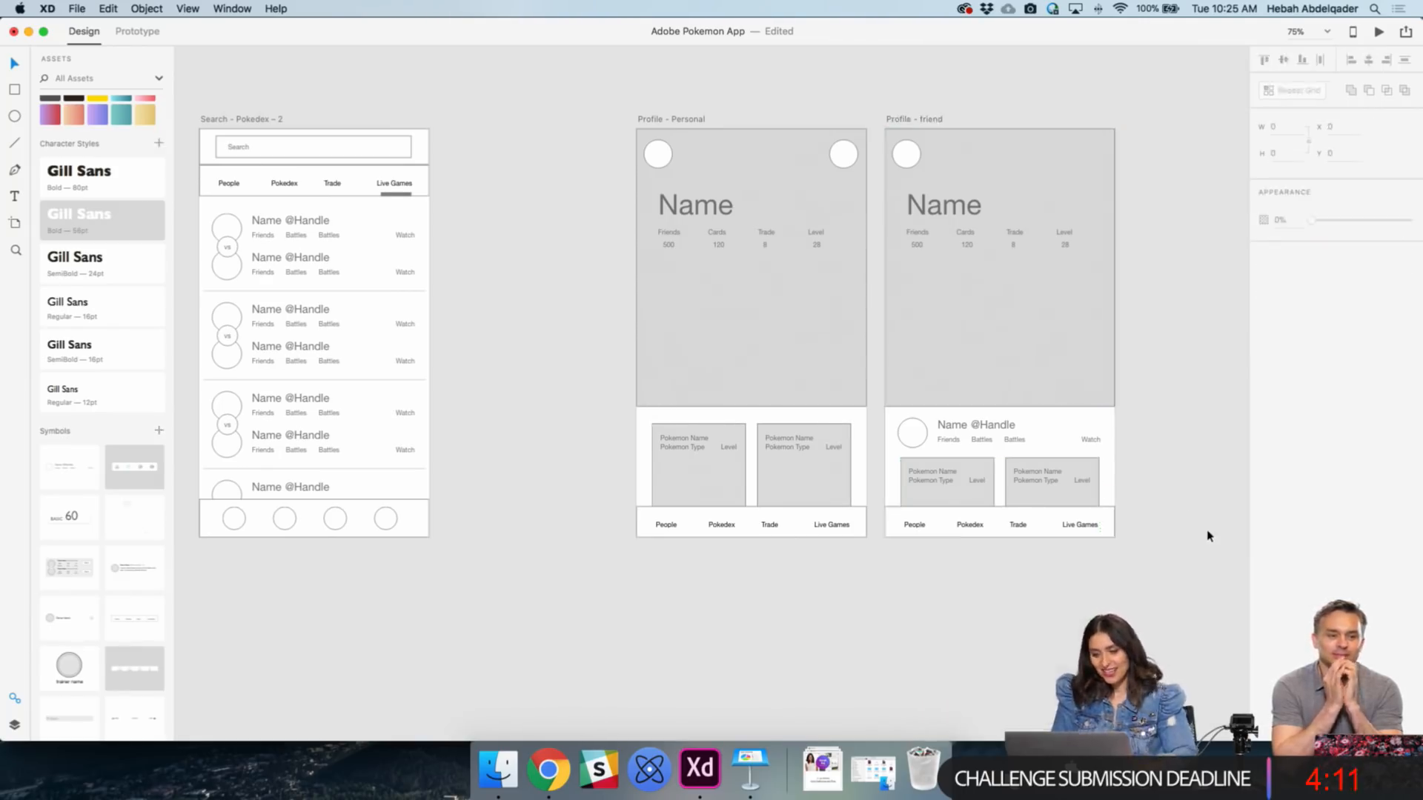
- Draw a white button rectangle about 146 by 35 at X 28, Y 378 in the header of Profile - friend
{"action": "scroll", "coordinate": [1209, 536], "scroll_direction": "right", "scroll_amount": 3}
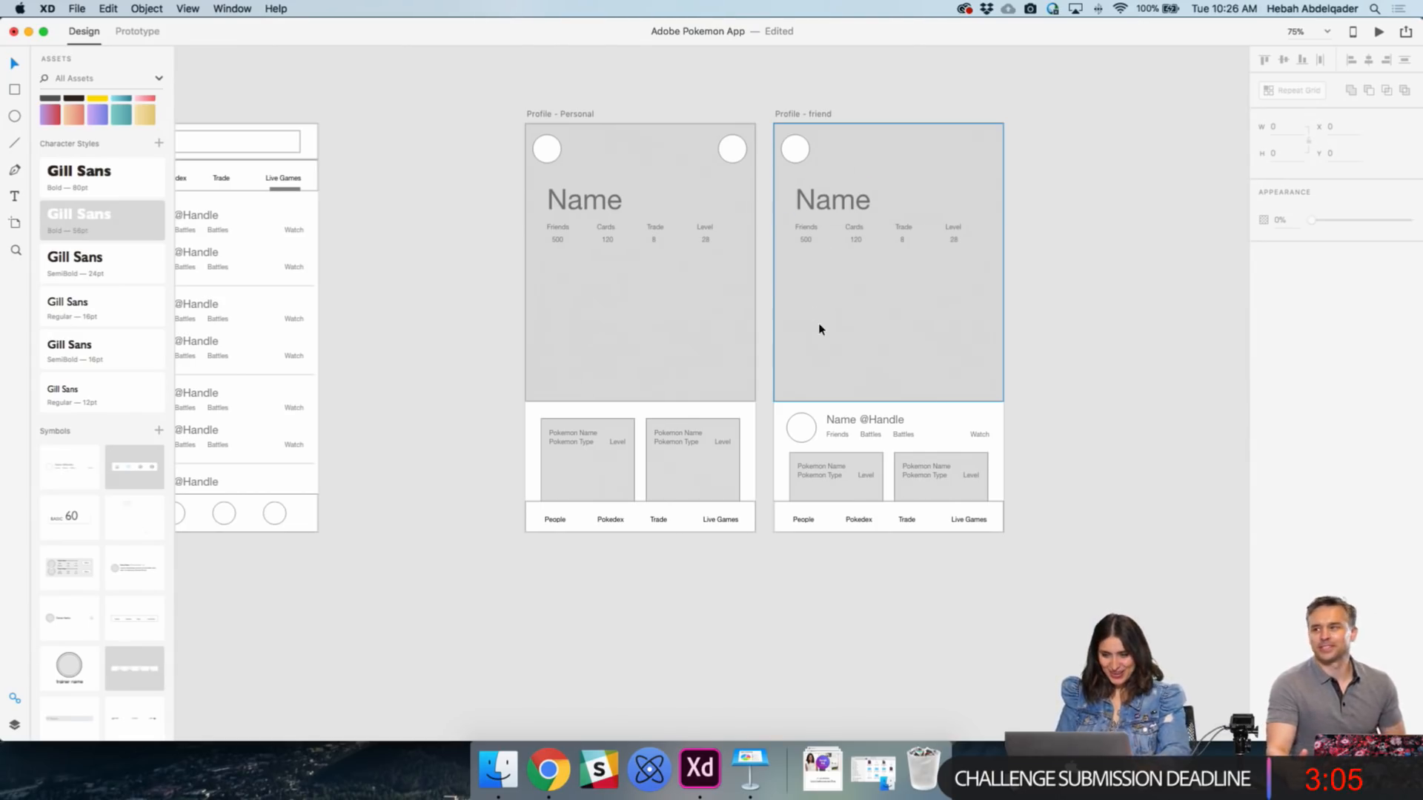
{"action": "key", "text": "r"}
{"action": "left_click_drag", "start_coordinate": [790, 335], "coordinate": [873, 356]}
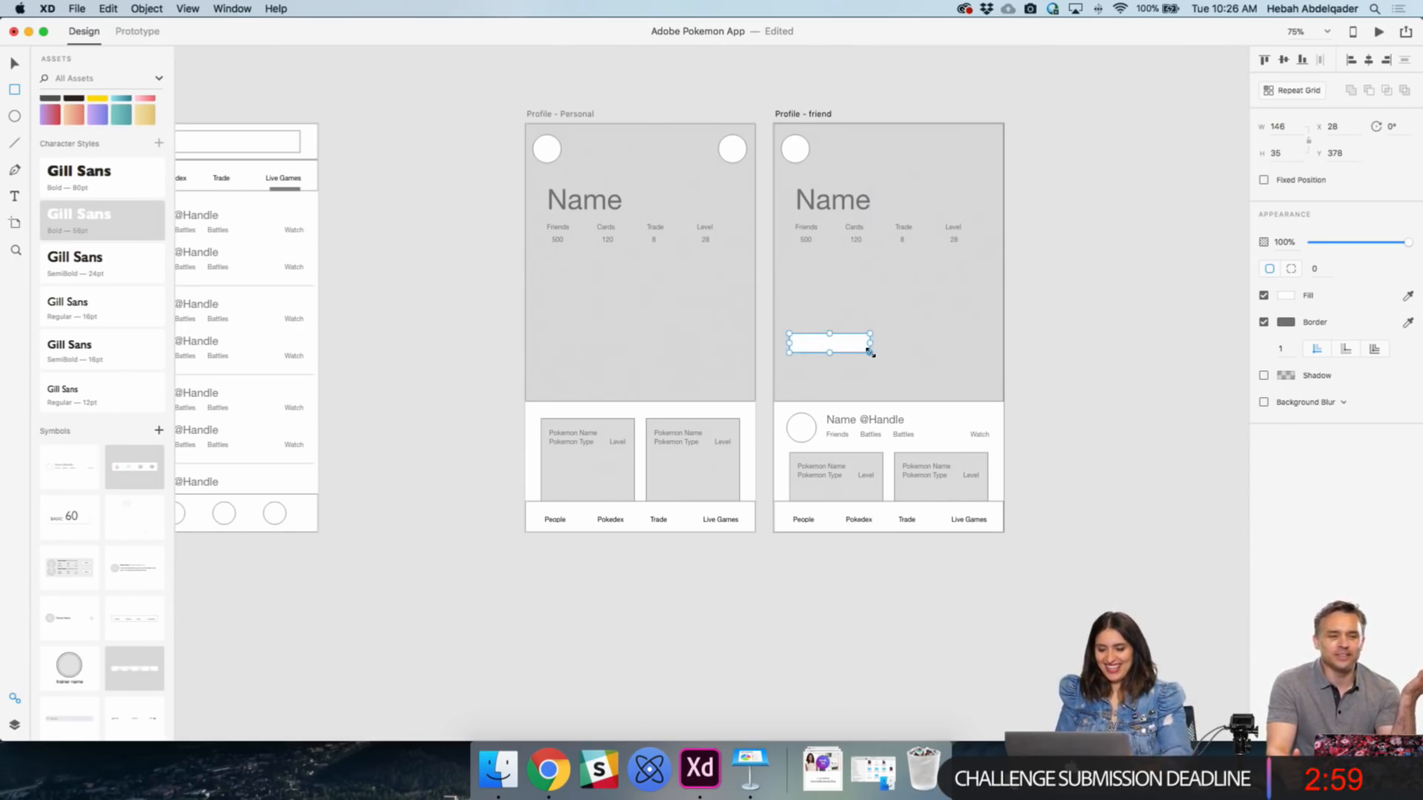
{"action": "key", "text": "Escape"}
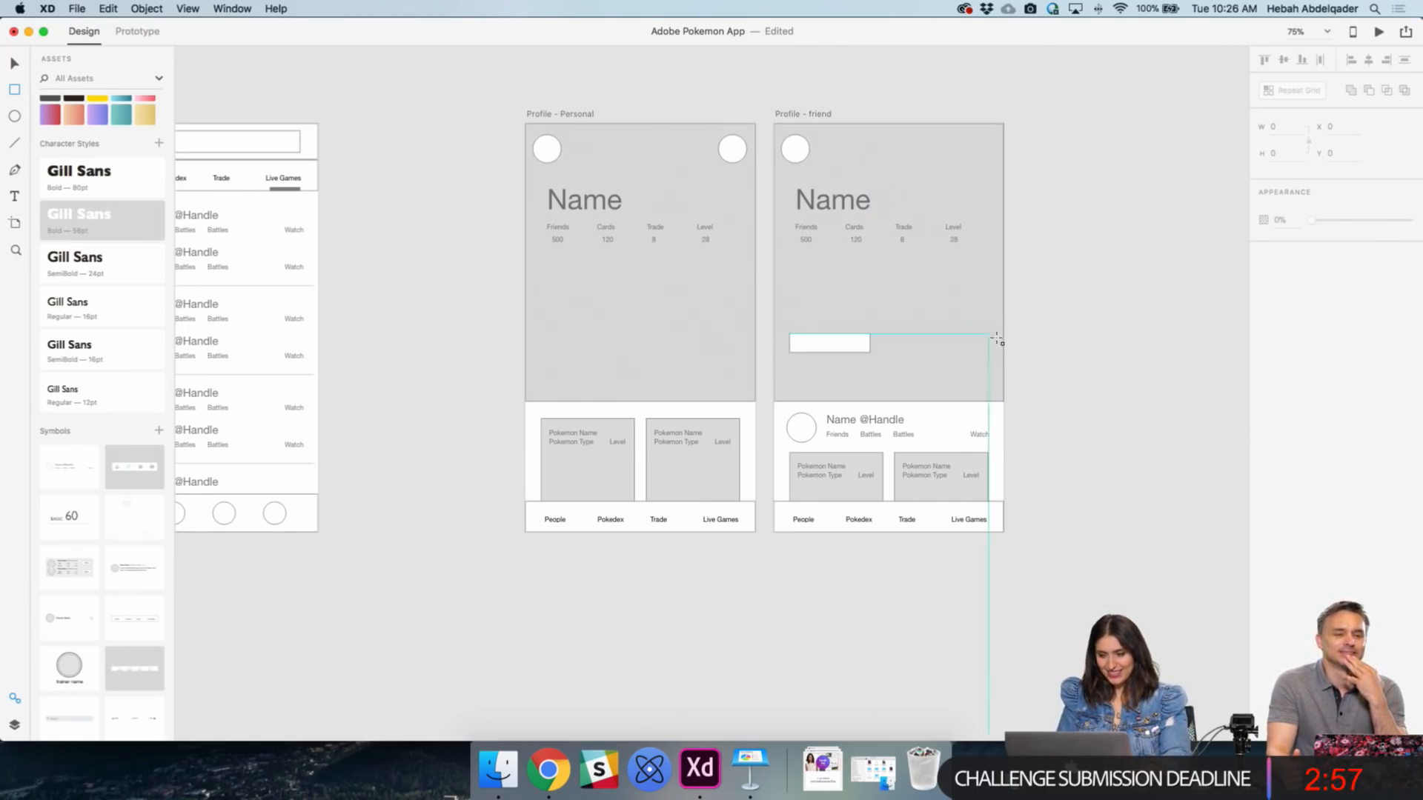
- Add the text label Connect to the white button rectangle and centre it horizontally and vertically
{"action": "left_click", "coordinate": [850, 344]}
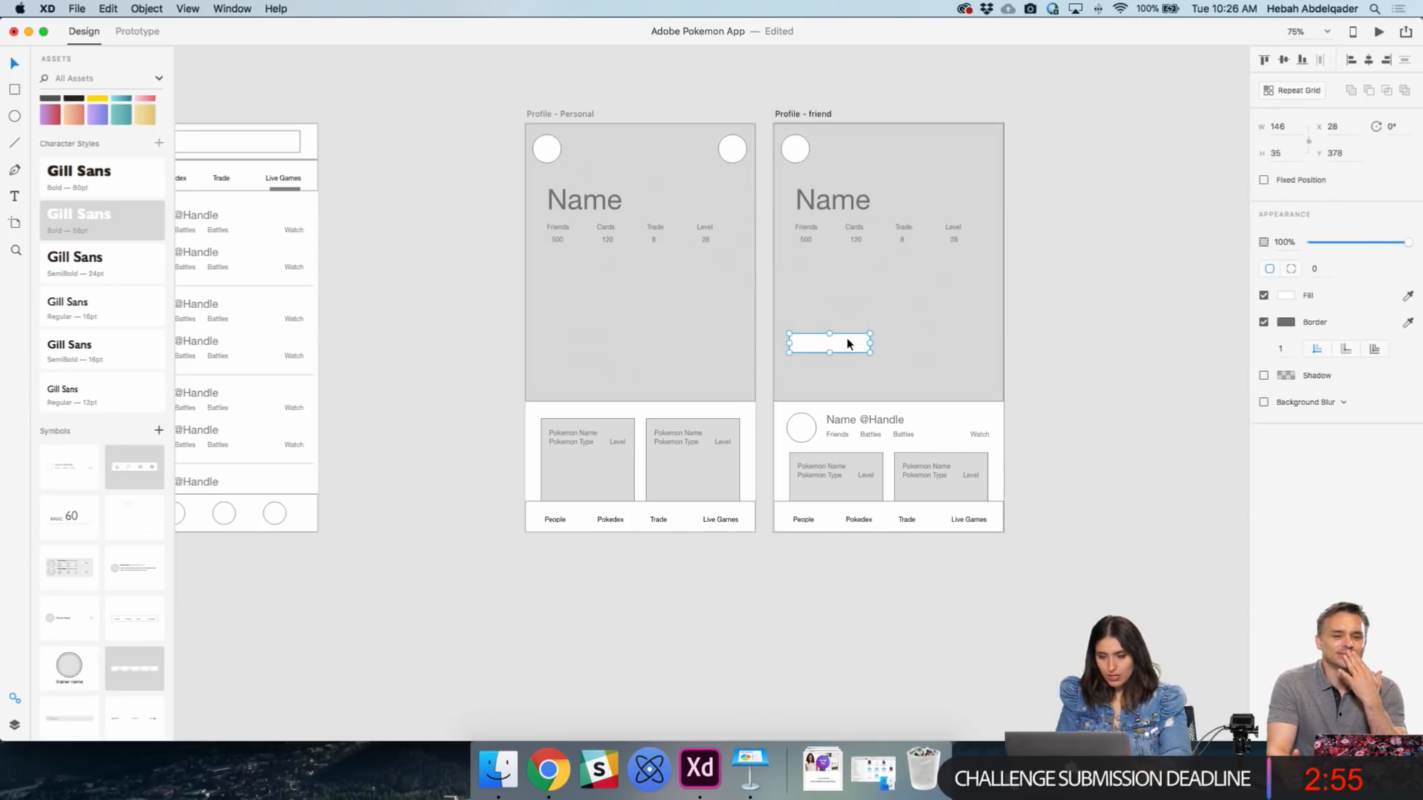
{"action": "key", "text": "t"}
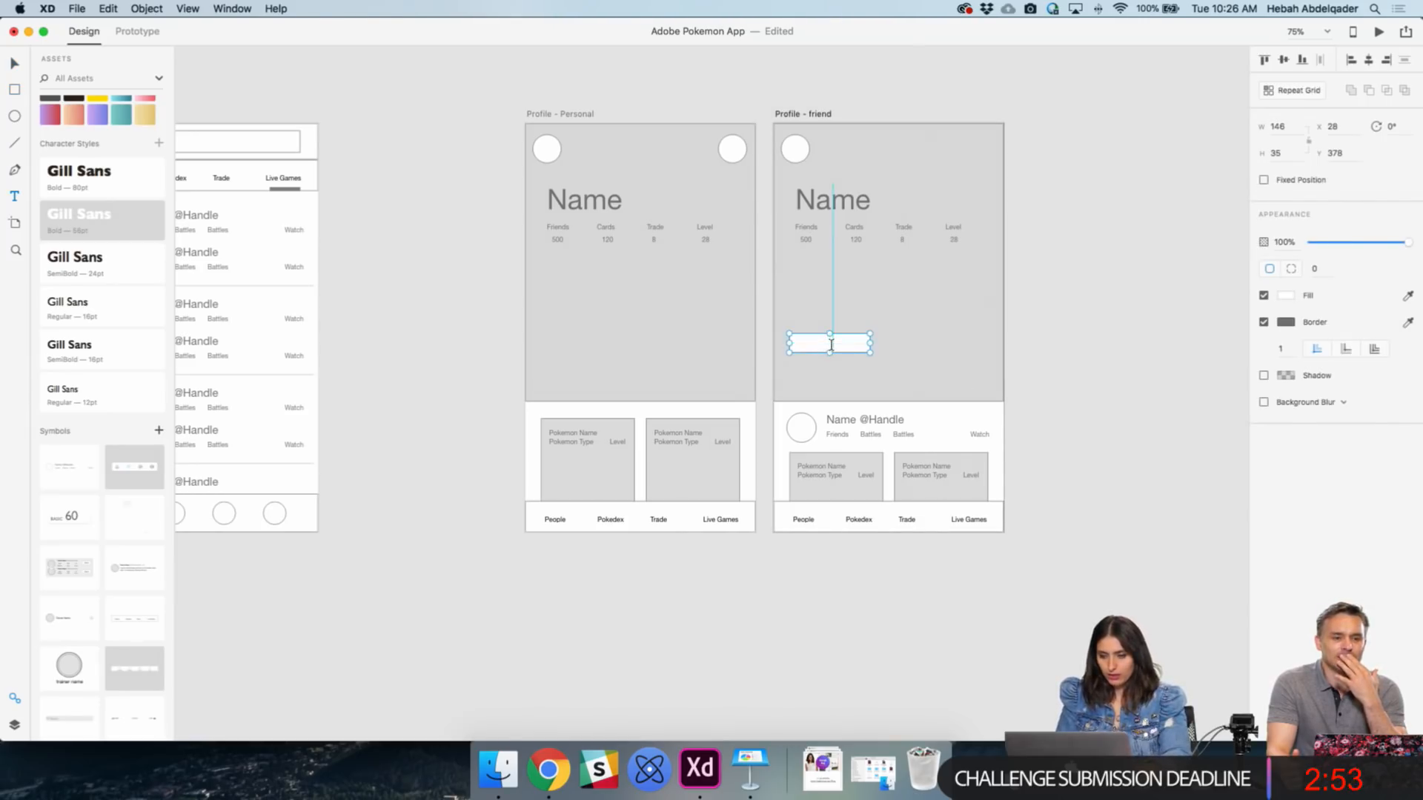
{"action": "left_click", "coordinate": [832, 345]}
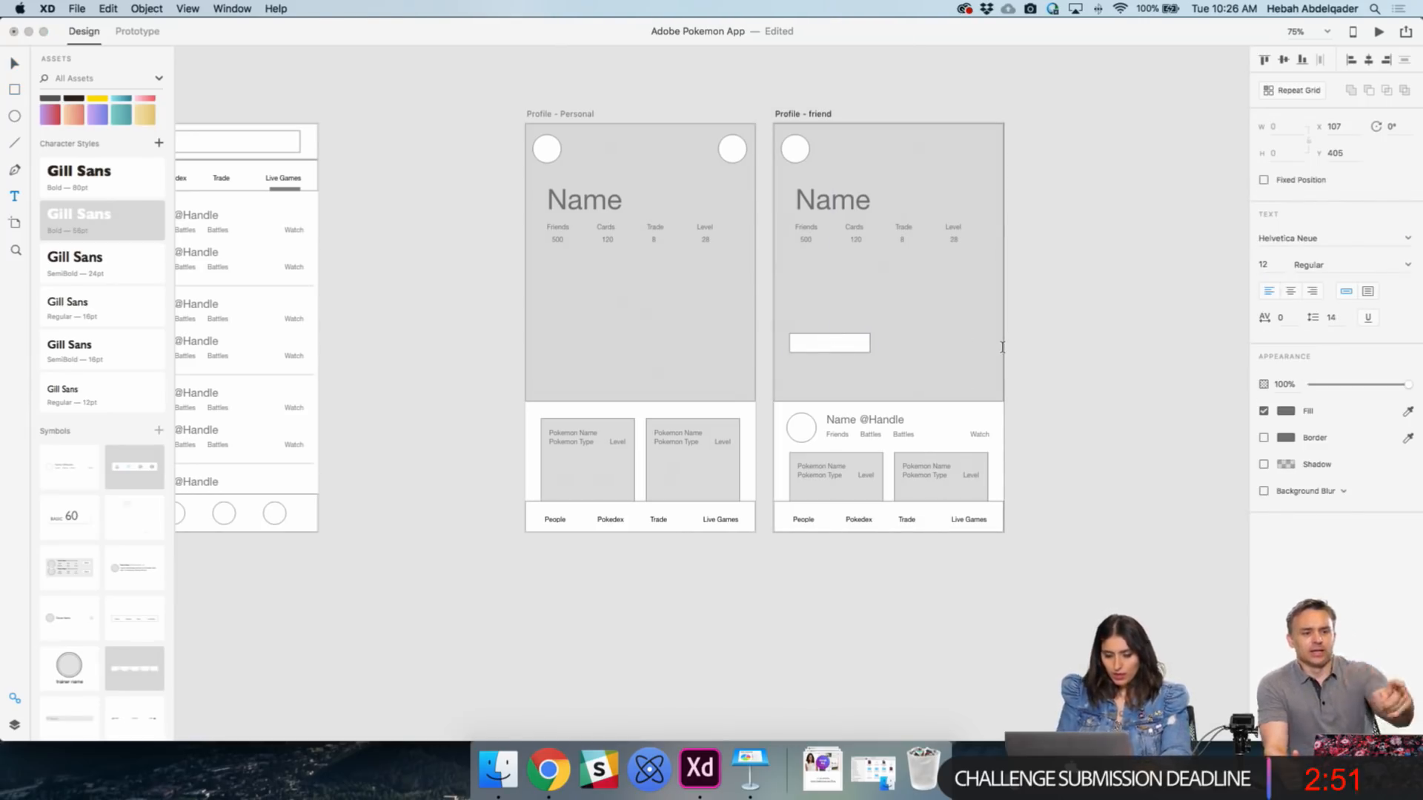
{"action": "type", "text": "Connect"}
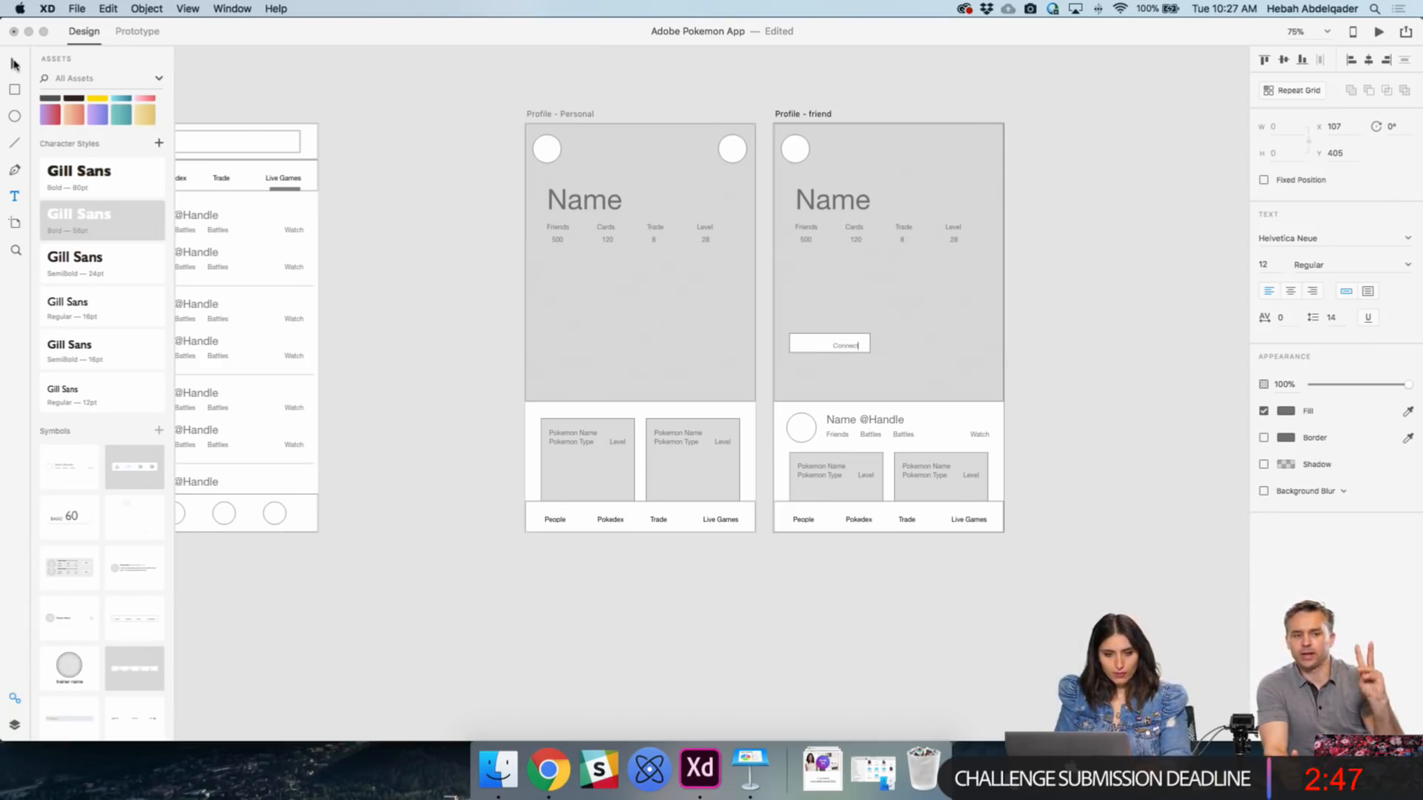
{"action": "key", "text": "Escape"}
{"action": "left_click", "coordinate": [819, 343], "text": "shift"}
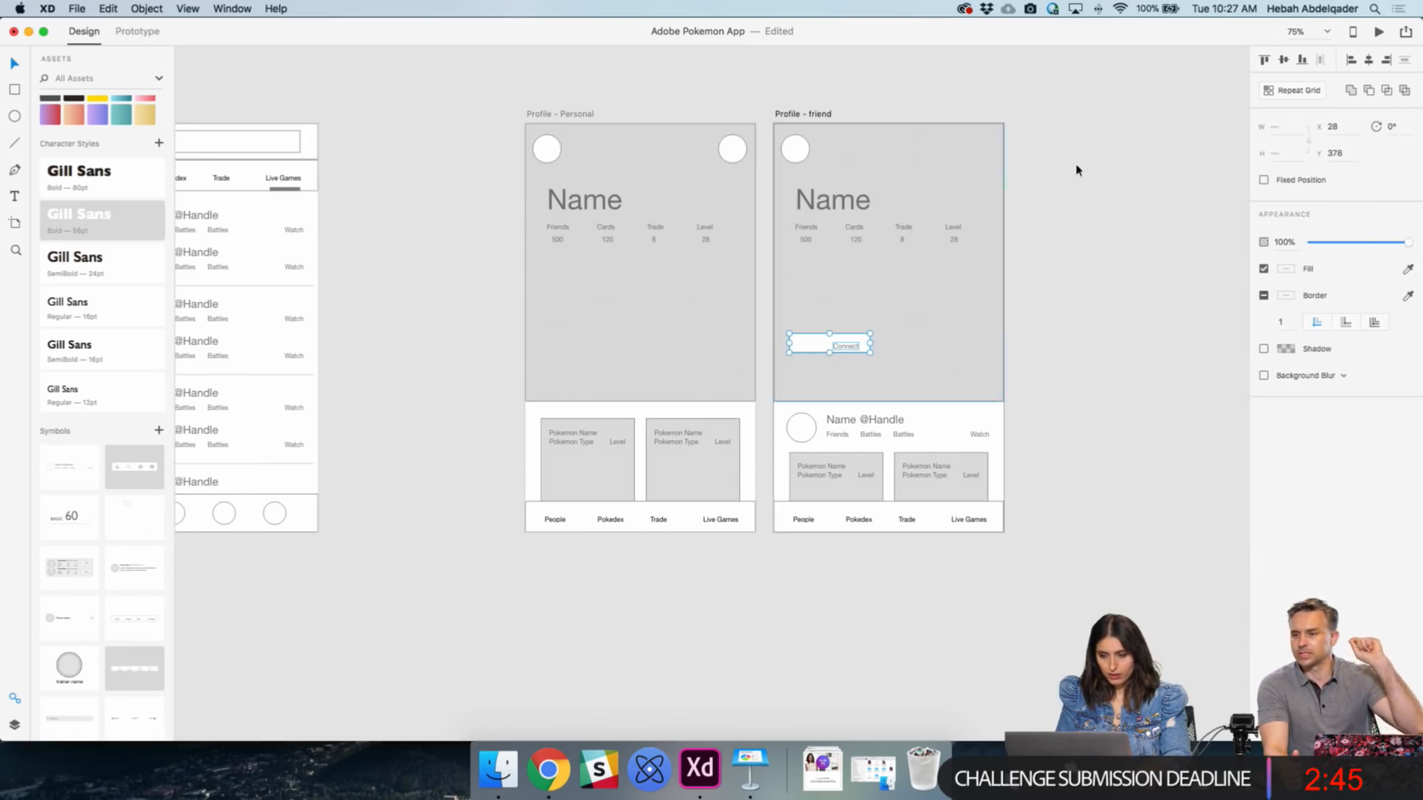
{"action": "left_click", "coordinate": [1283, 59]}
{"action": "left_click", "coordinate": [1368, 60]}
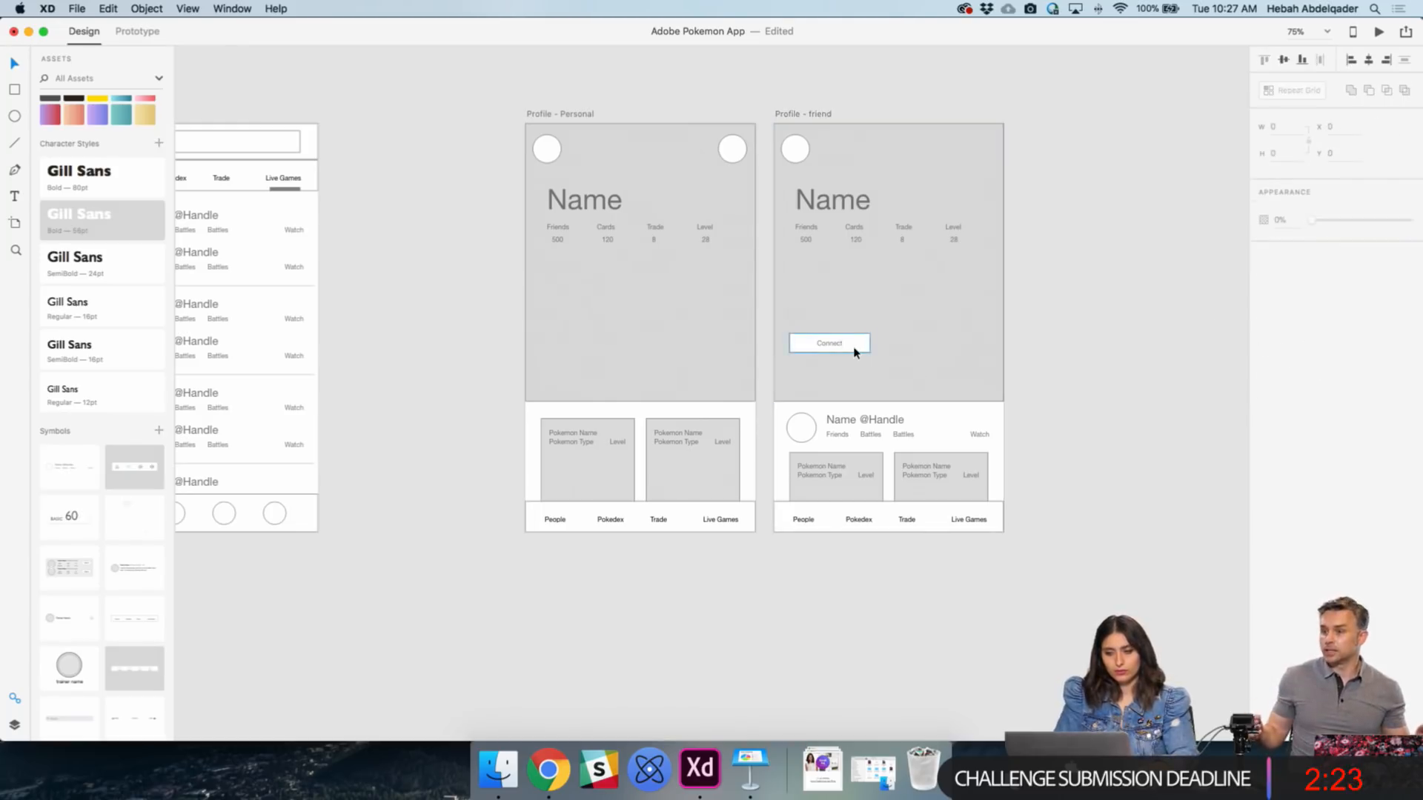
- Group the Connect label with its rectangle and repeat the button horizontally with Repeat Grid to make two side by side
{"action": "double_click", "coordinate": [833, 351]}
{"action": "left_click", "coordinate": [830, 348], "text": "shift"}
{"action": "key", "text": "super+g"}
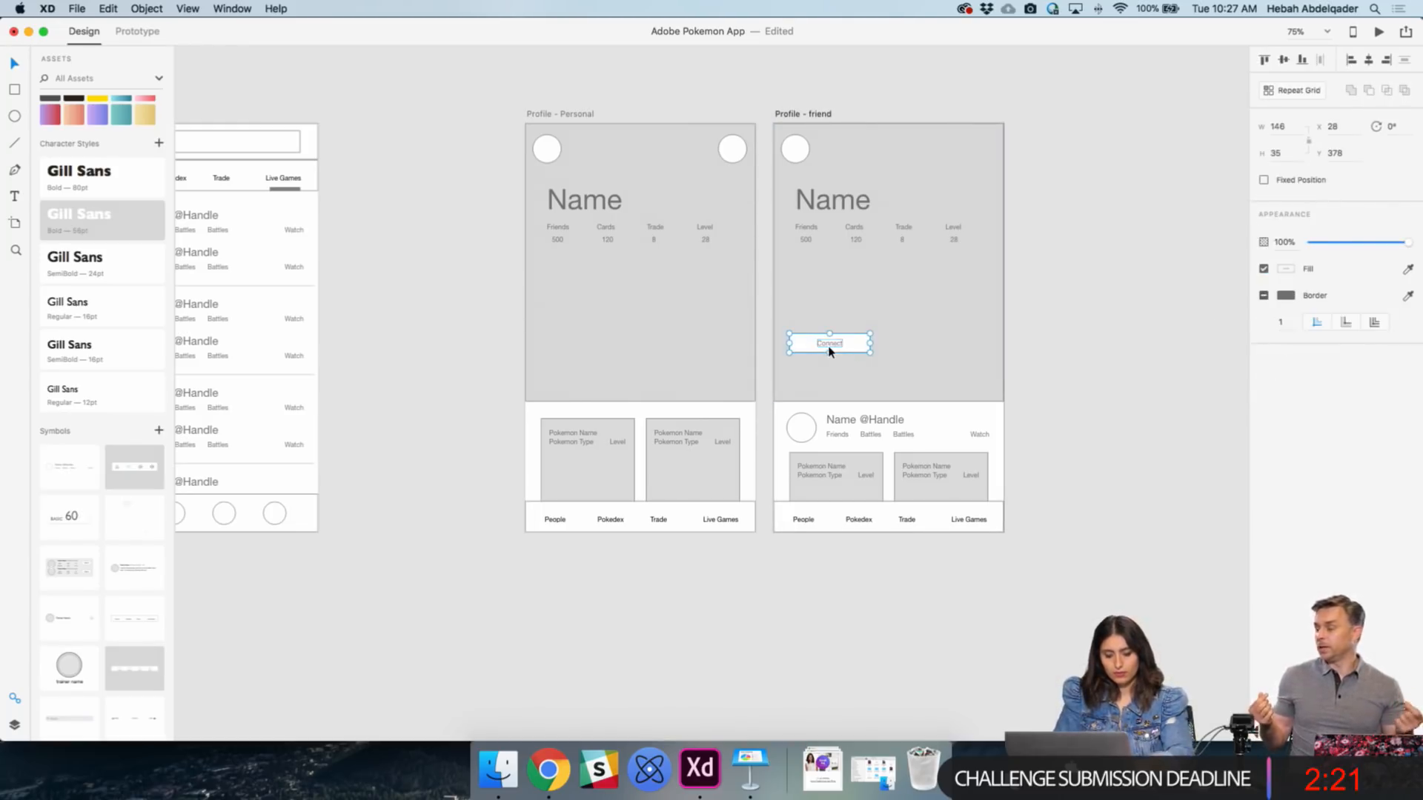
{"action": "left_click", "coordinate": [1291, 90]}
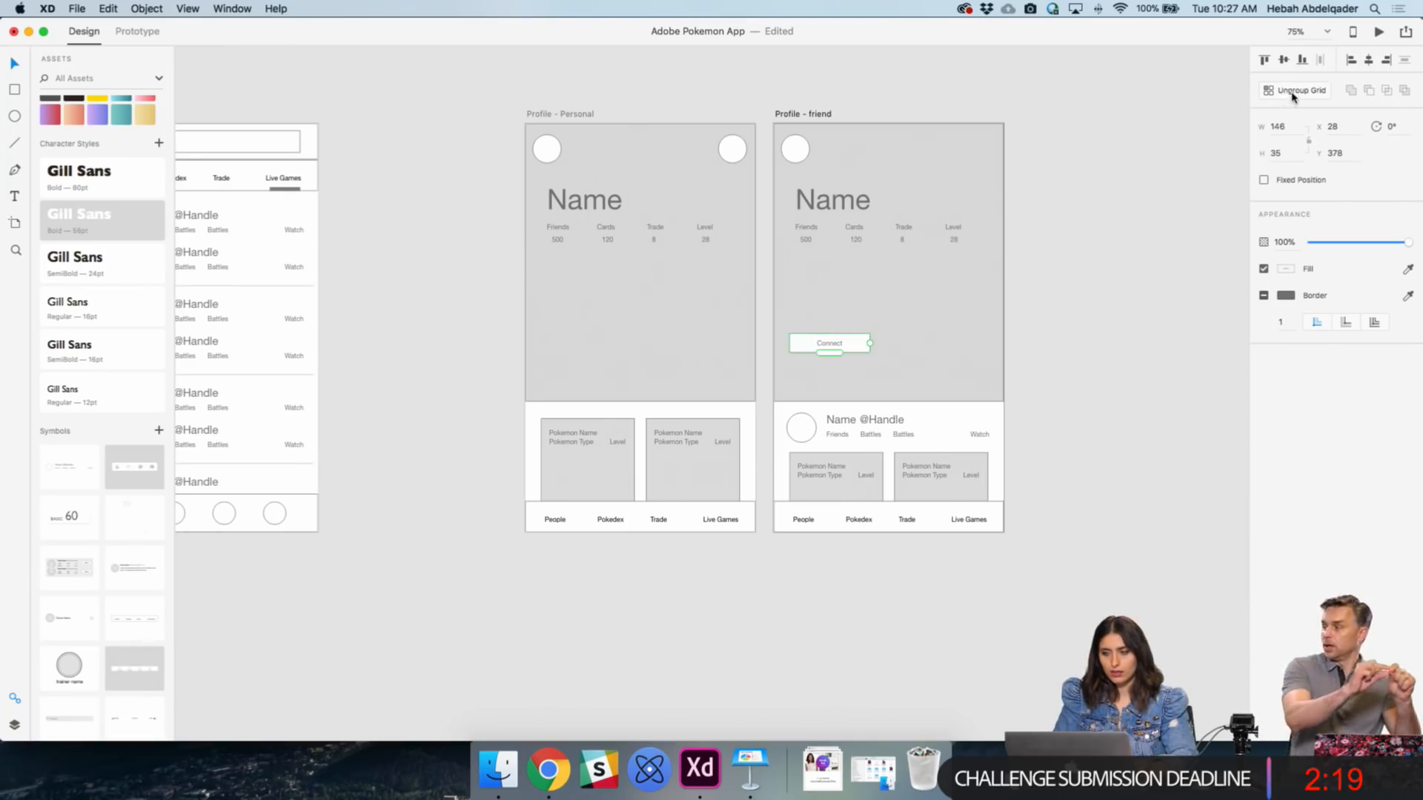
{"action": "left_click_drag", "start_coordinate": [869, 343], "coordinate": [967, 344]}
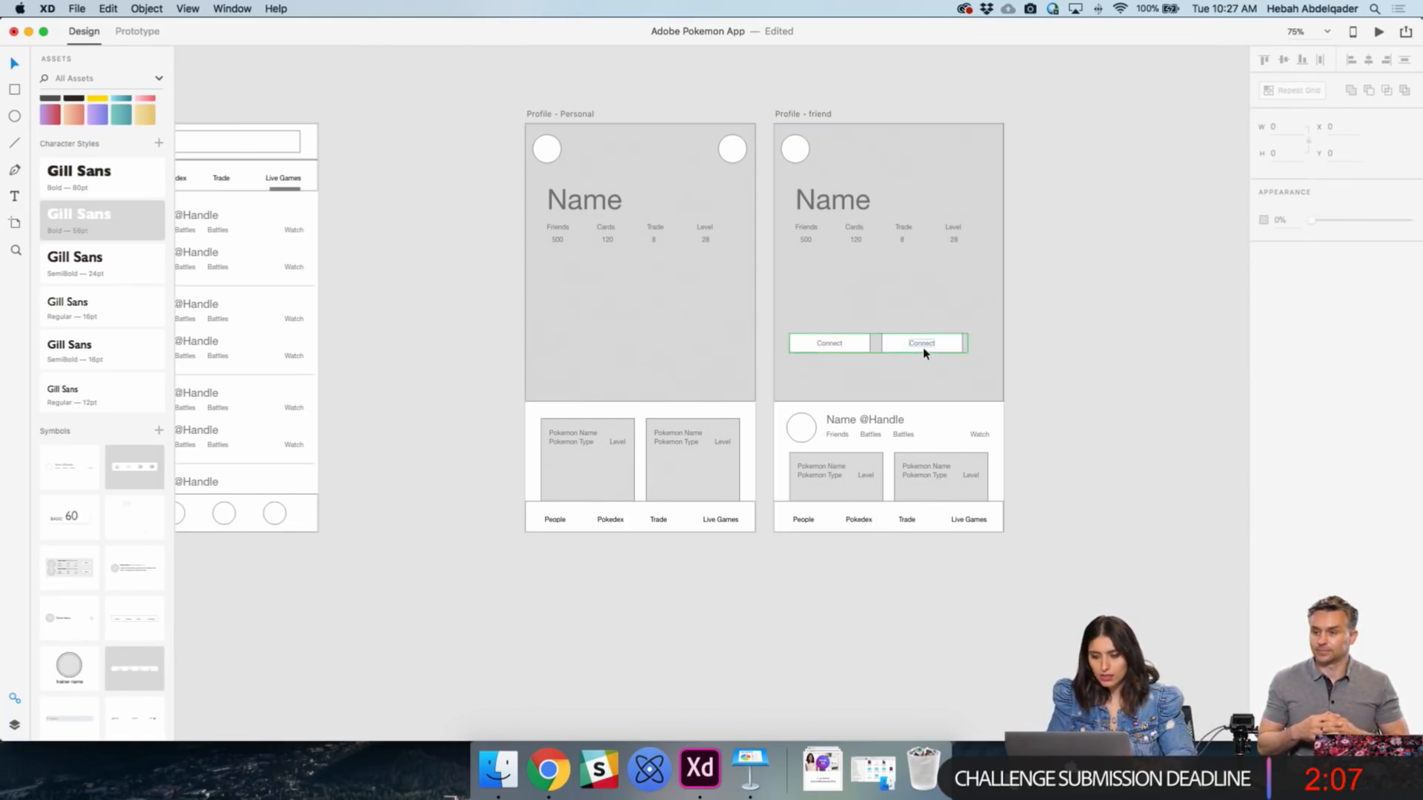
- Reposition the button pair in the Profile - friend header at X 47, Y 416 and relabel the second button Challenge
{"action": "left_click_drag", "start_coordinate": [924, 349], "coordinate": [934, 375]}
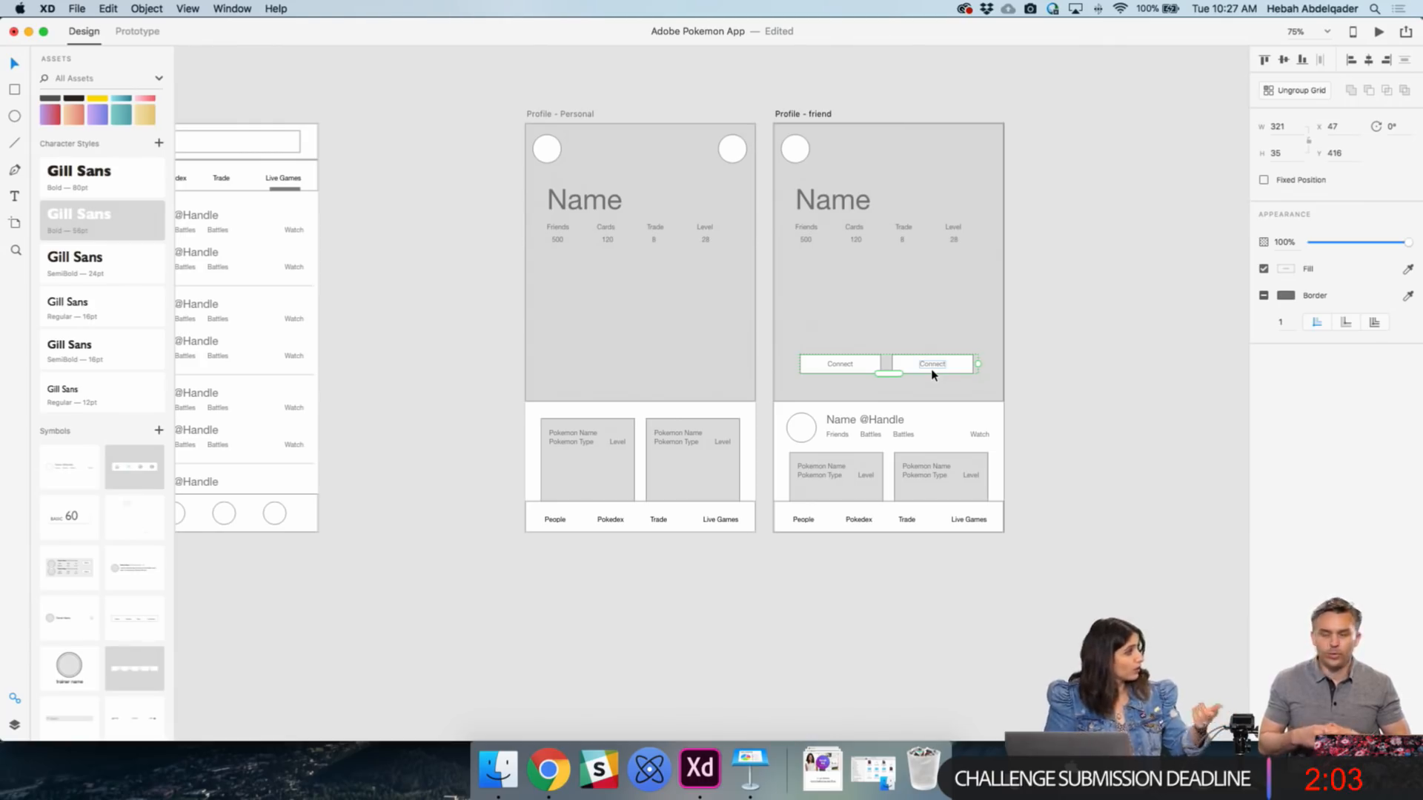
{"action": "double_click", "coordinate": [938, 363]}
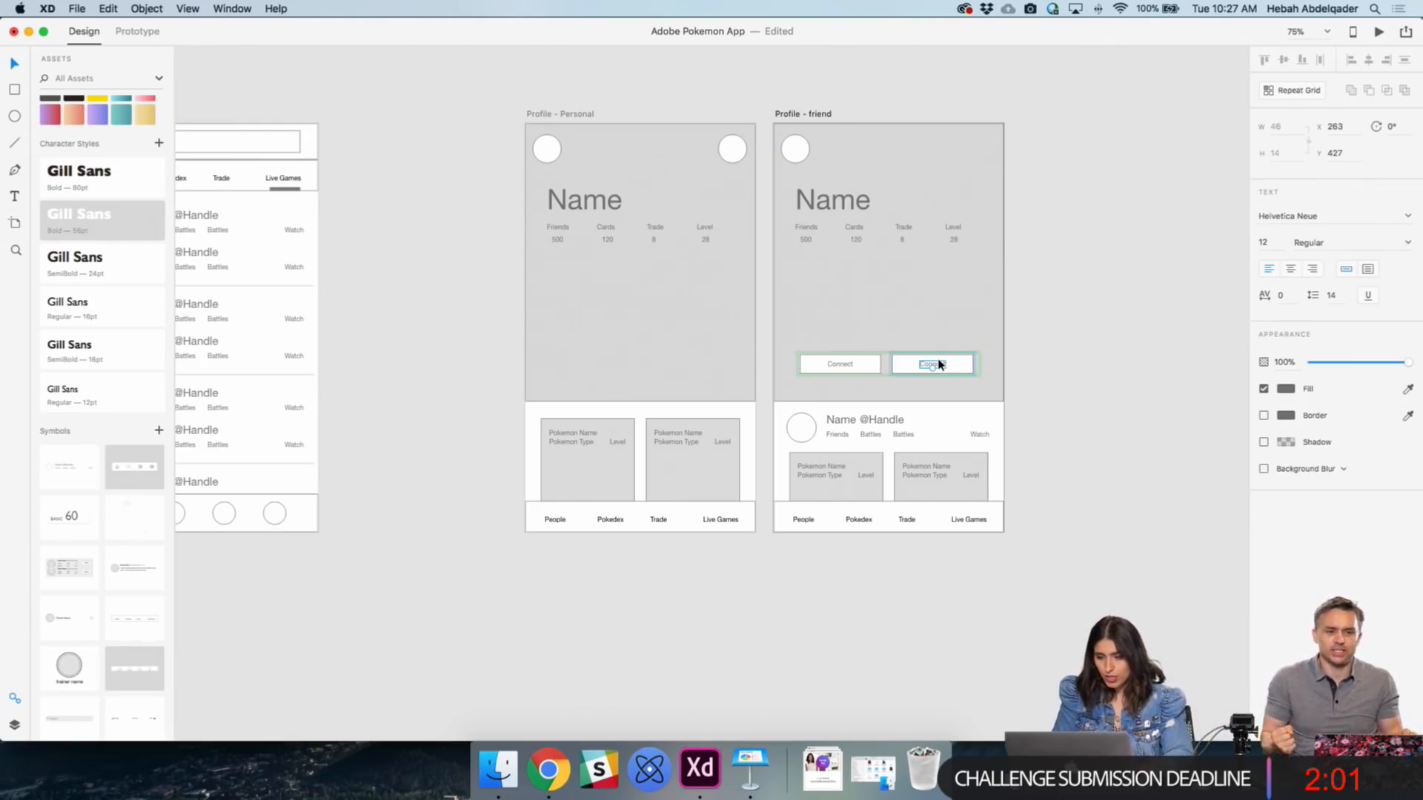
{"action": "double_click", "coordinate": [938, 361]}
{"action": "type", "text": "Cha"}
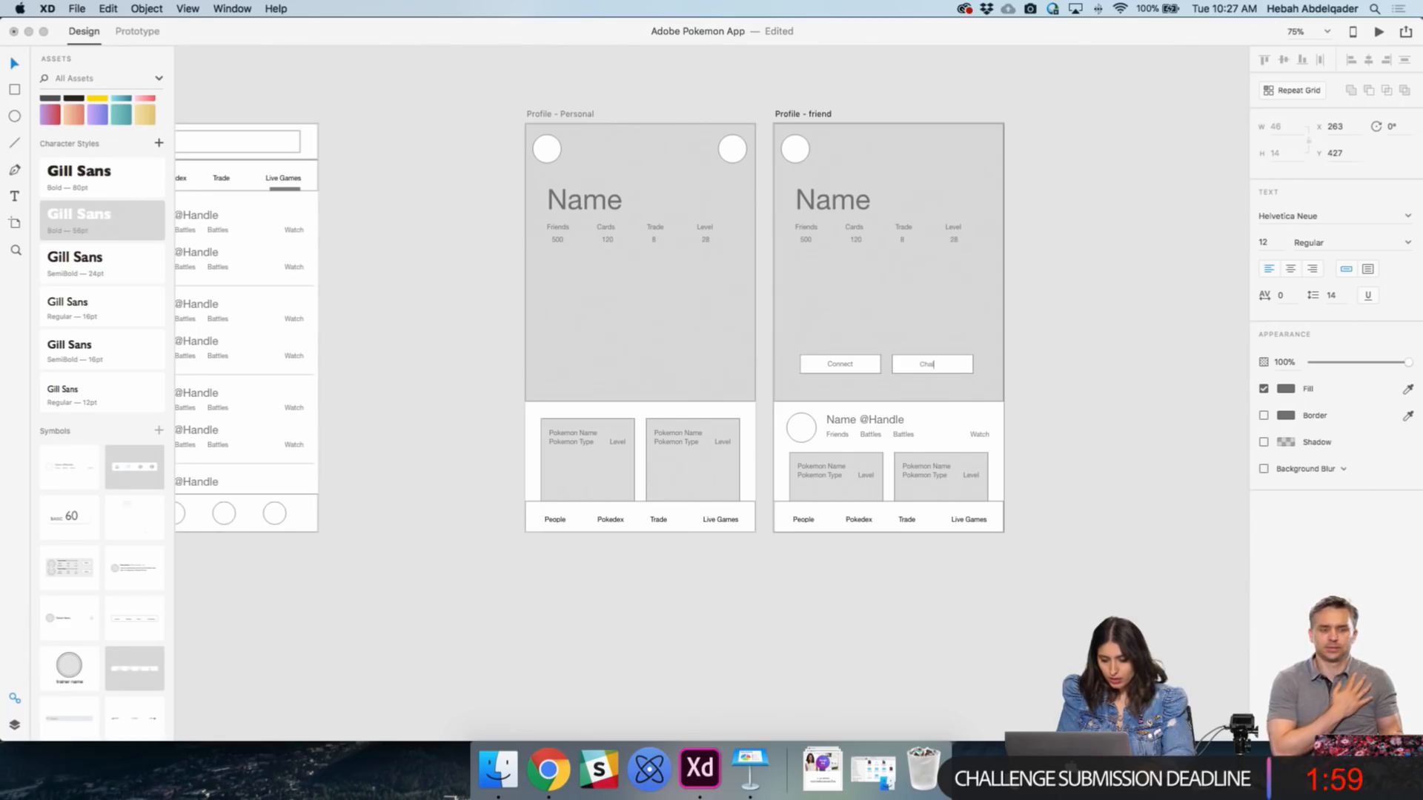
{"action": "type", "text": "llenge"}
{"action": "key", "text": "Escape"}
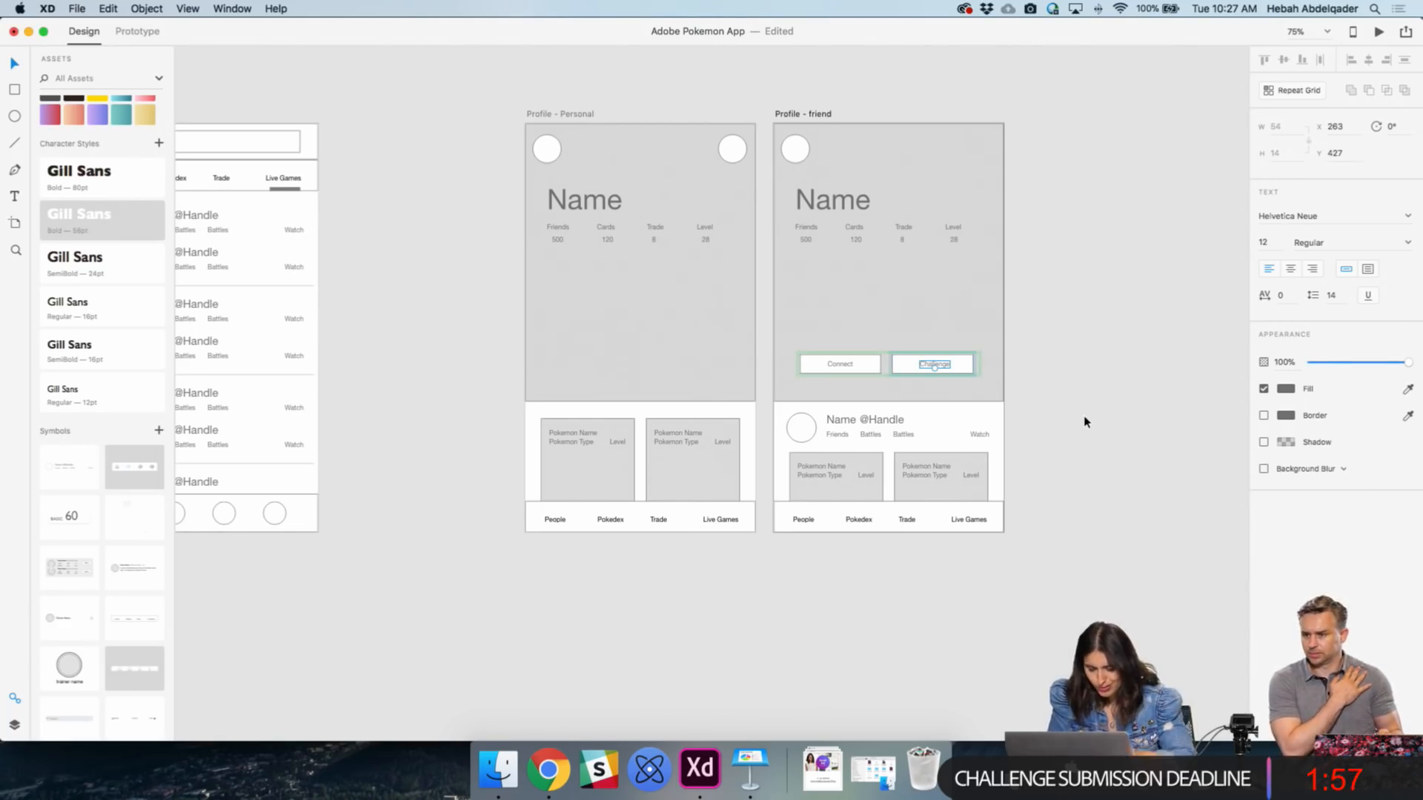
{"action": "left_click", "coordinate": [1085, 422]}
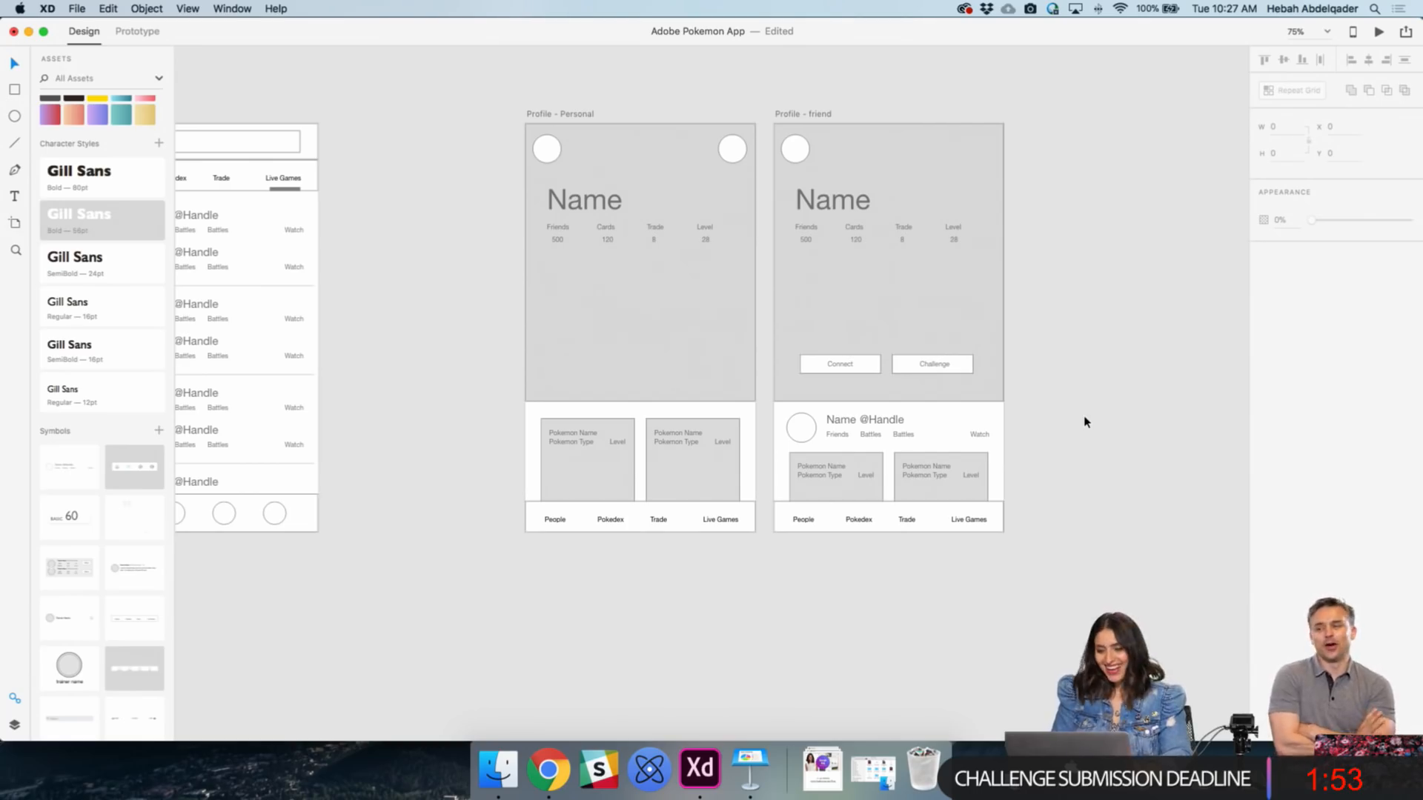
- Try extending the button Repeat Grid horizontally to three buttons and undo the extension
{"action": "left_click", "coordinate": [964, 372]}
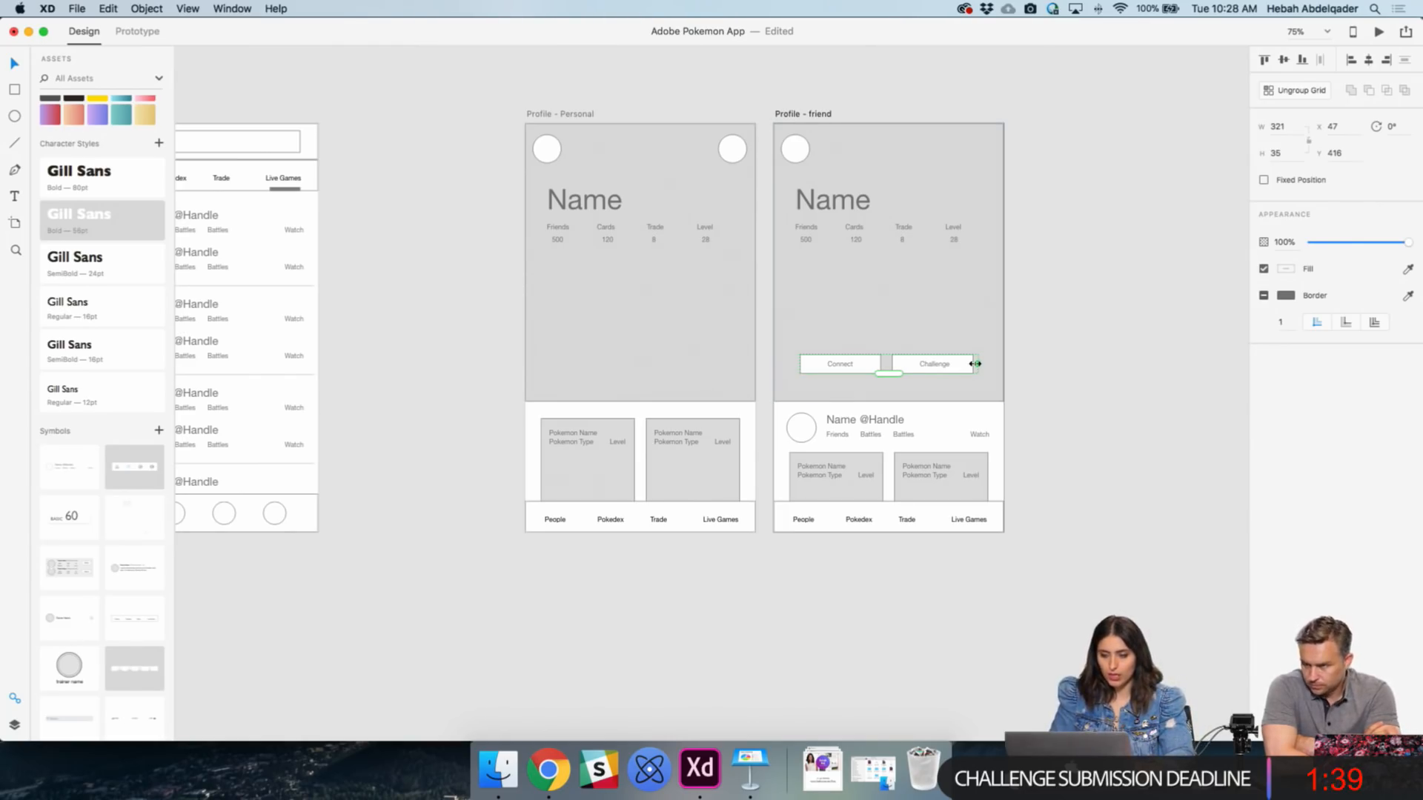
{"action": "left_click_drag", "start_coordinate": [976, 364], "coordinate": [1069, 364]}
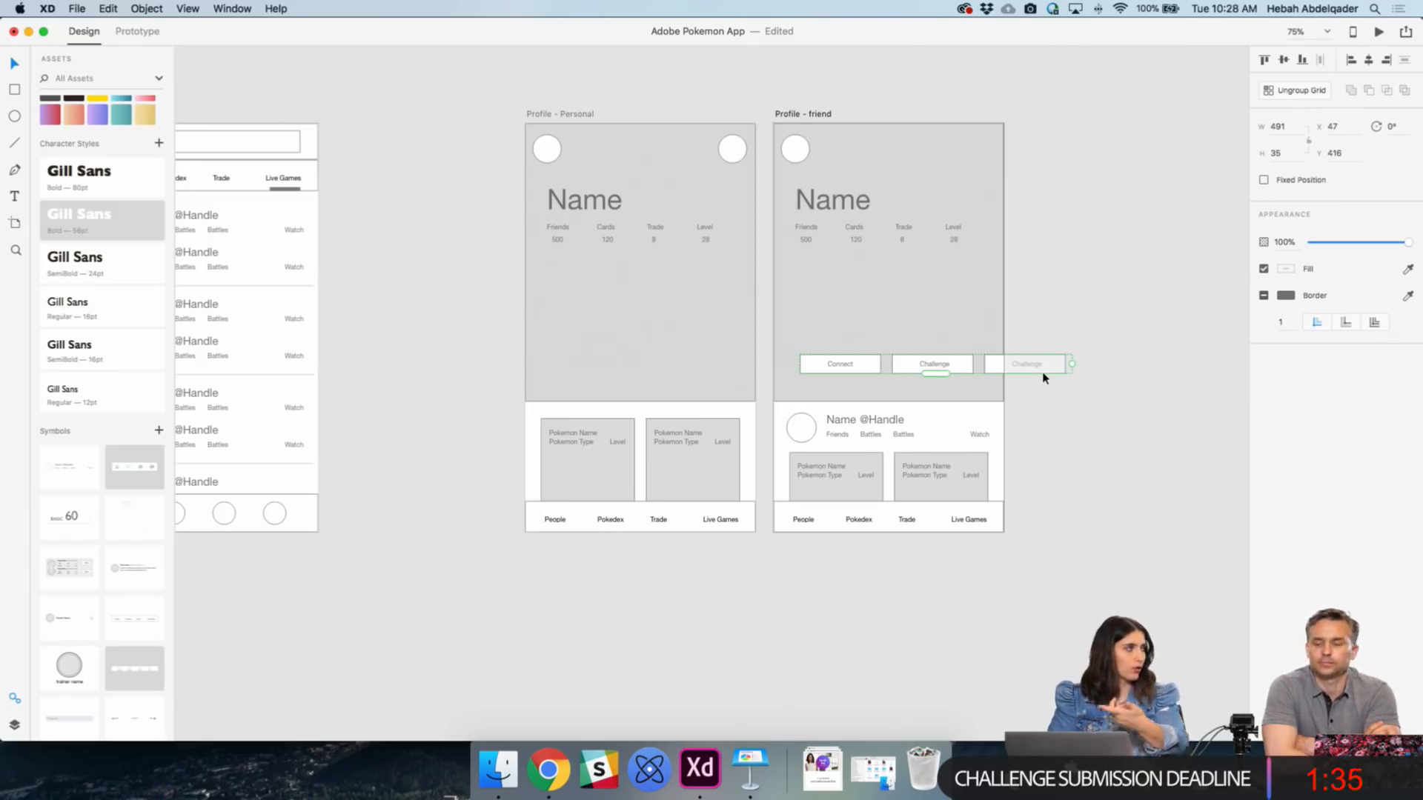
{"action": "key", "text": "super+z"}
- Deselect the buttons on Profile - friend and save the Pokemon app document
{"action": "scroll", "coordinate": [913, 380], "scroll_direction": "down", "scroll_amount": 3}
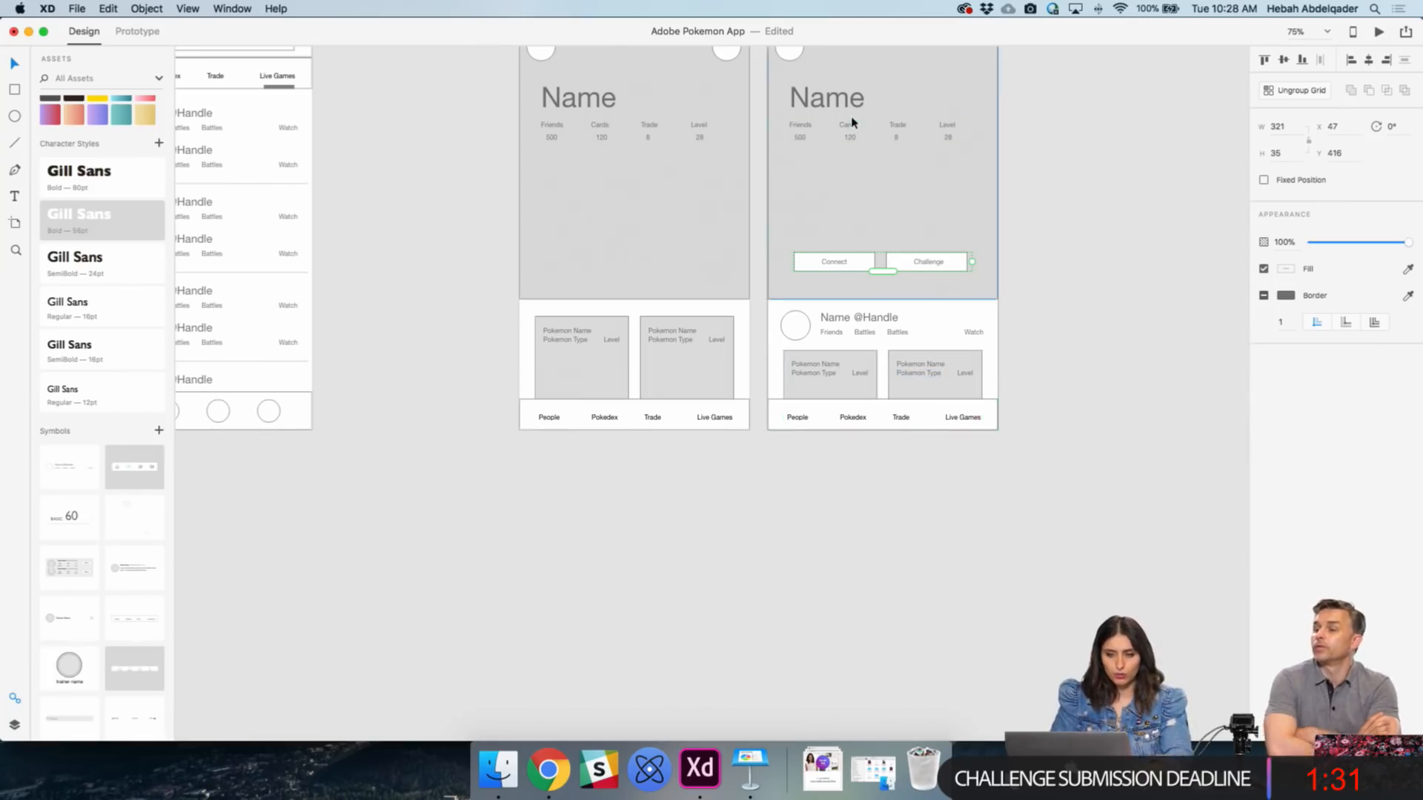
{"action": "scroll", "coordinate": [852, 122], "scroll_direction": "up", "scroll_amount": 3}
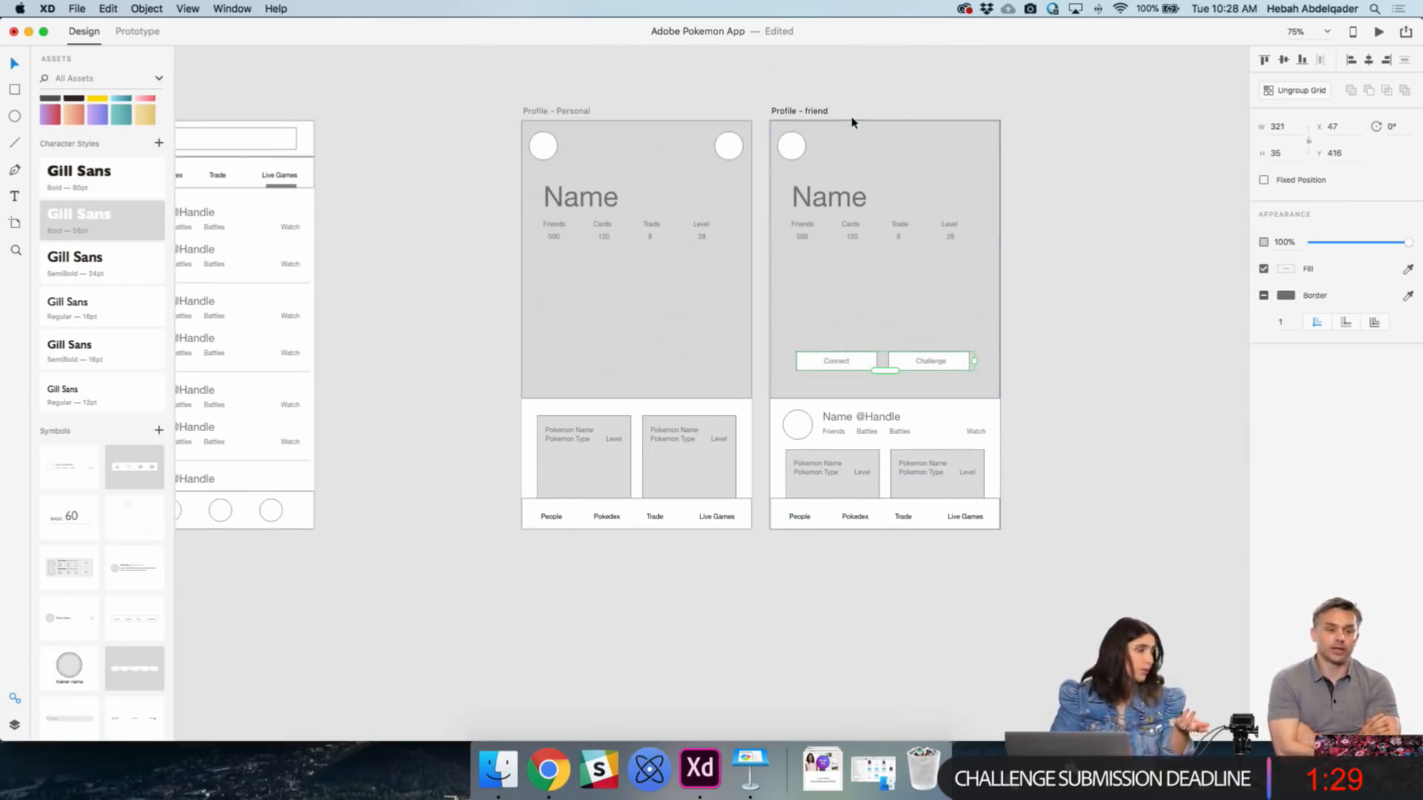
{"action": "left_click", "coordinate": [1144, 321]}
{"action": "key", "text": "super+s"}
{"action": "scroll", "coordinate": [1142, 324], "scroll_direction": "right", "scroll_amount": 2}
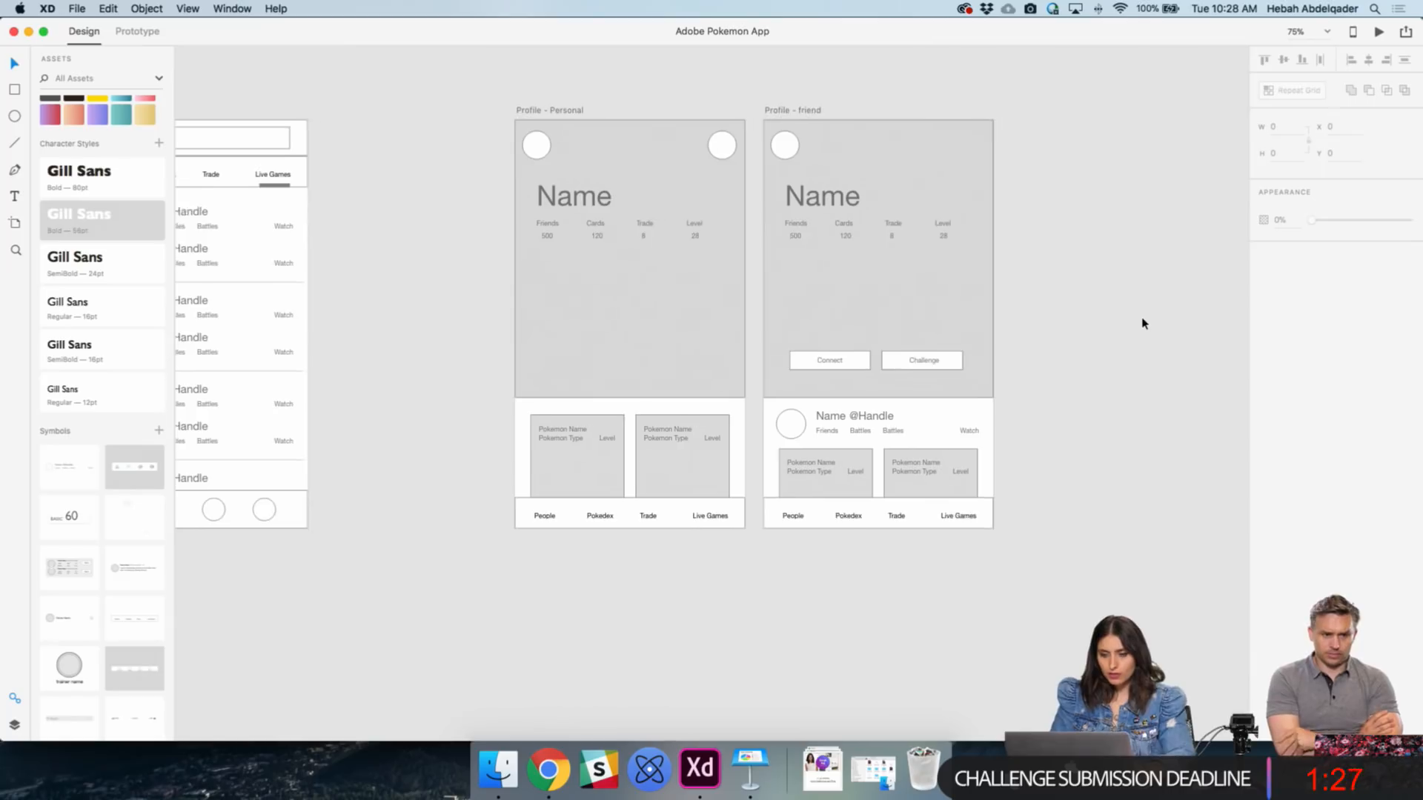
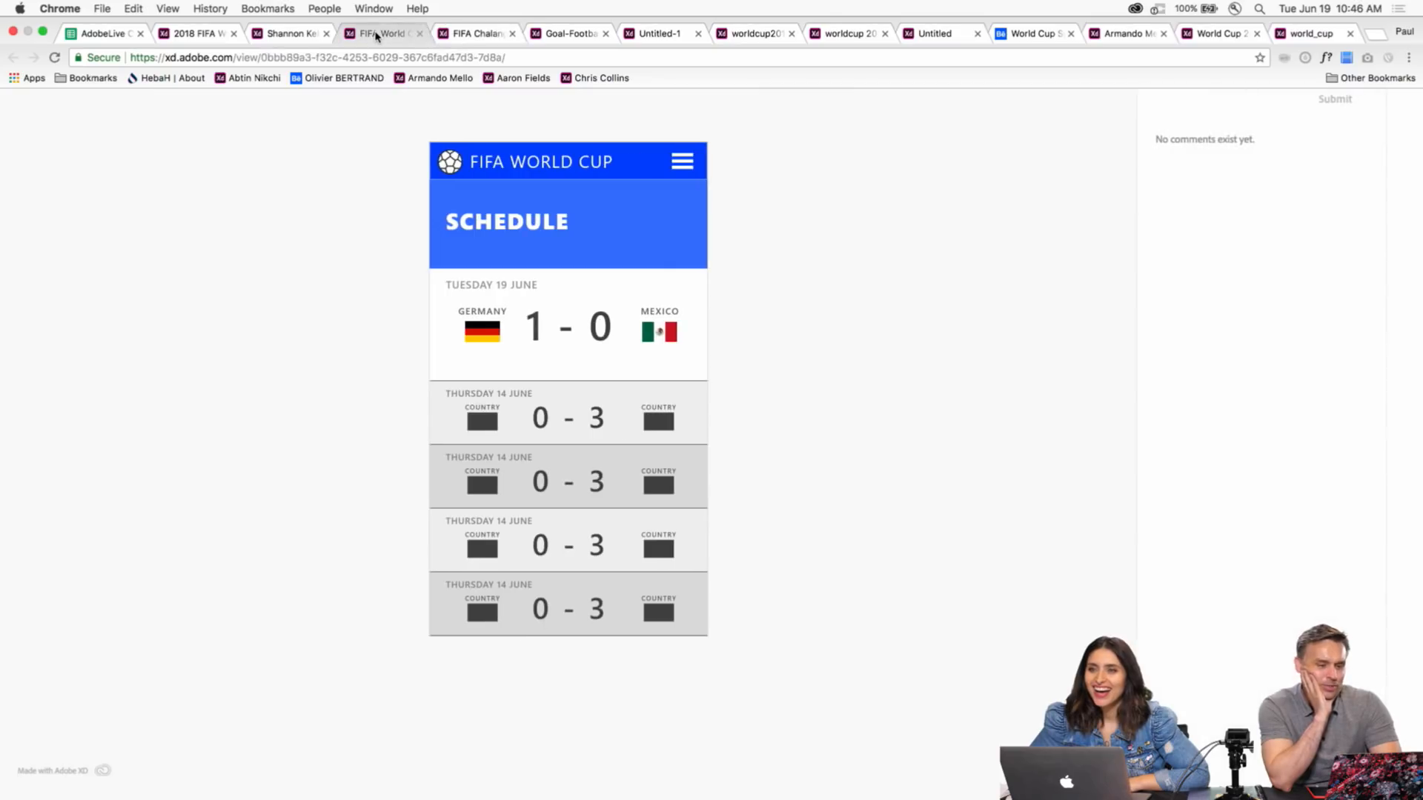
- Review the Schedule screen of the FIFA World Cup UI prototype at full screen in Chrome, and exit the full-screen view
{"action": "key", "text": "ctrl+super+f"}
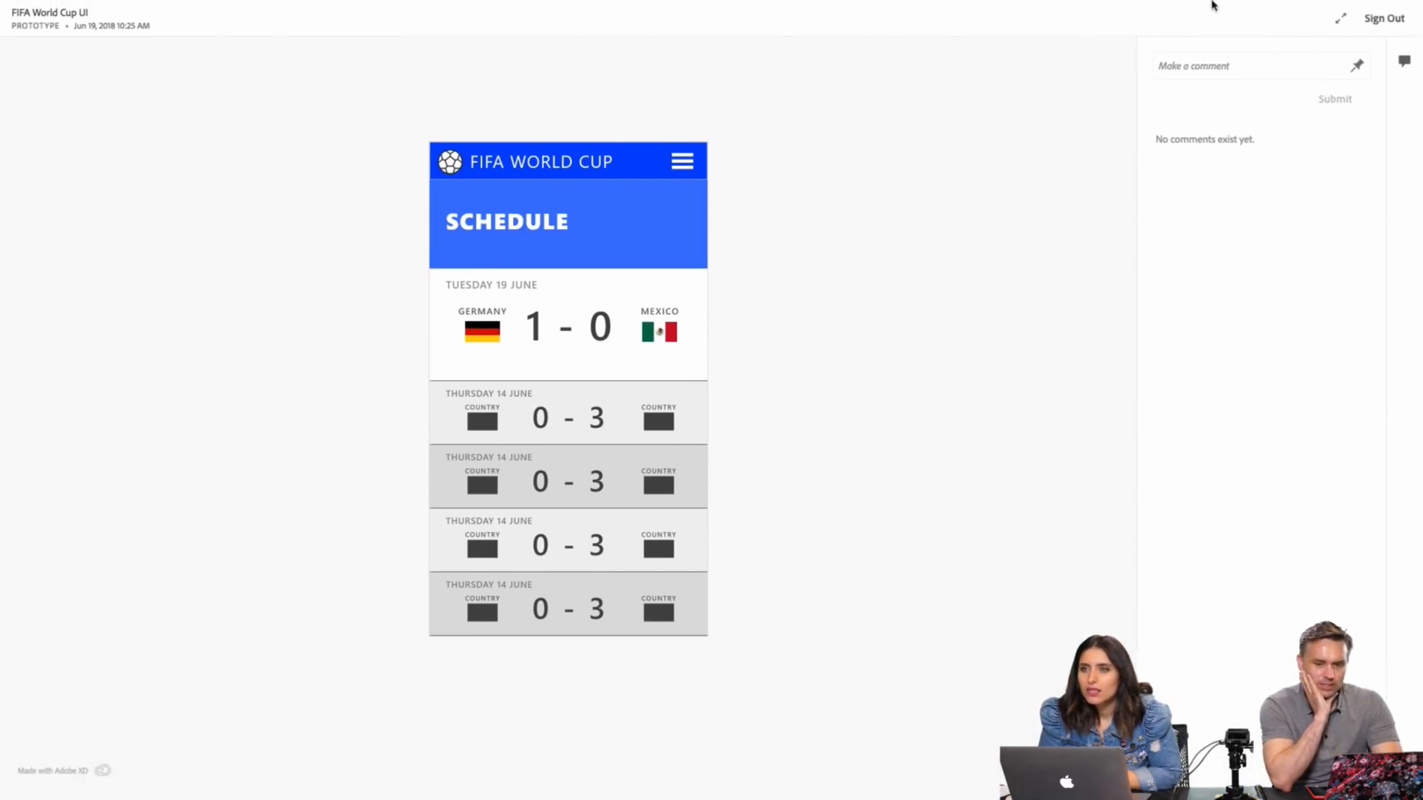
{"action": "left_click", "coordinate": [1341, 17]}
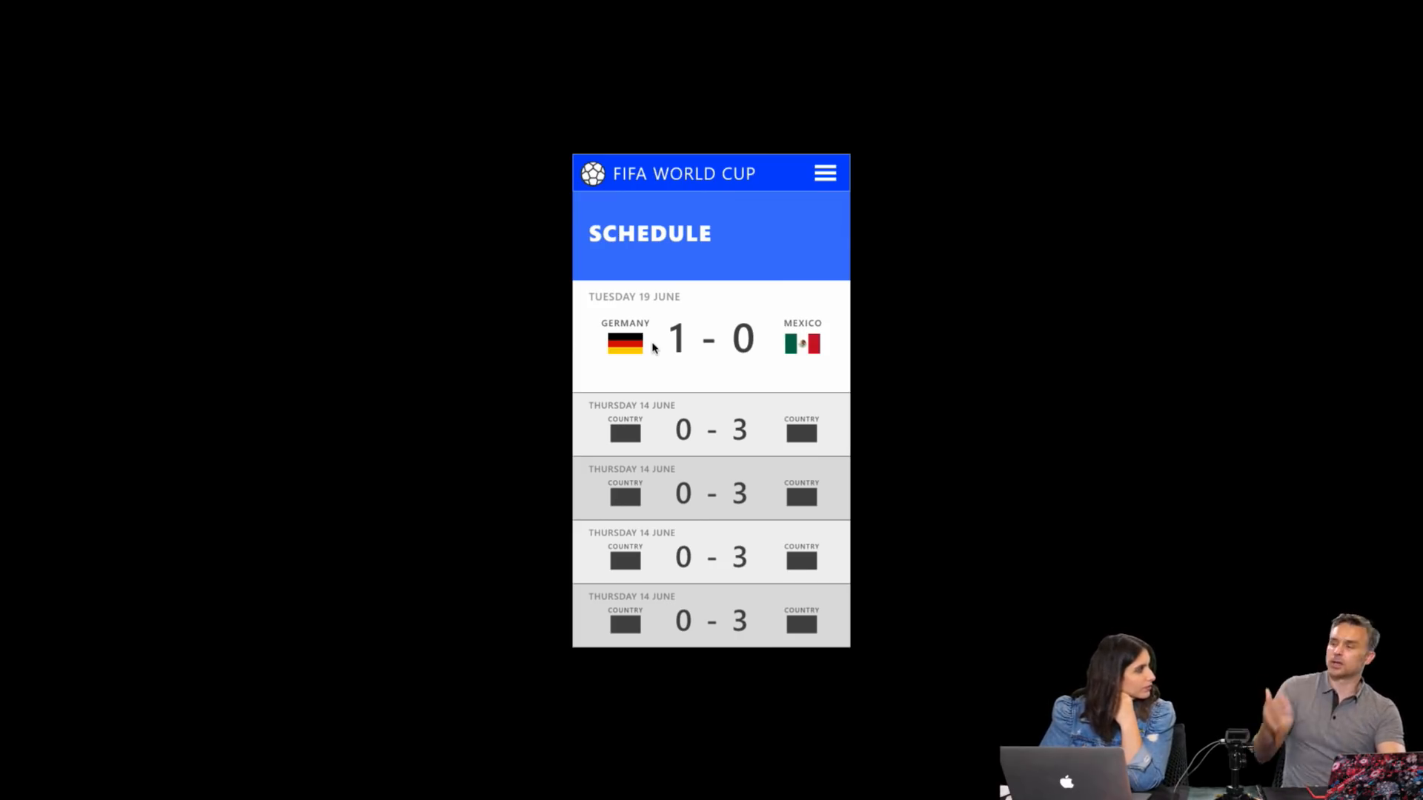
{"action": "key", "text": "Escape"}
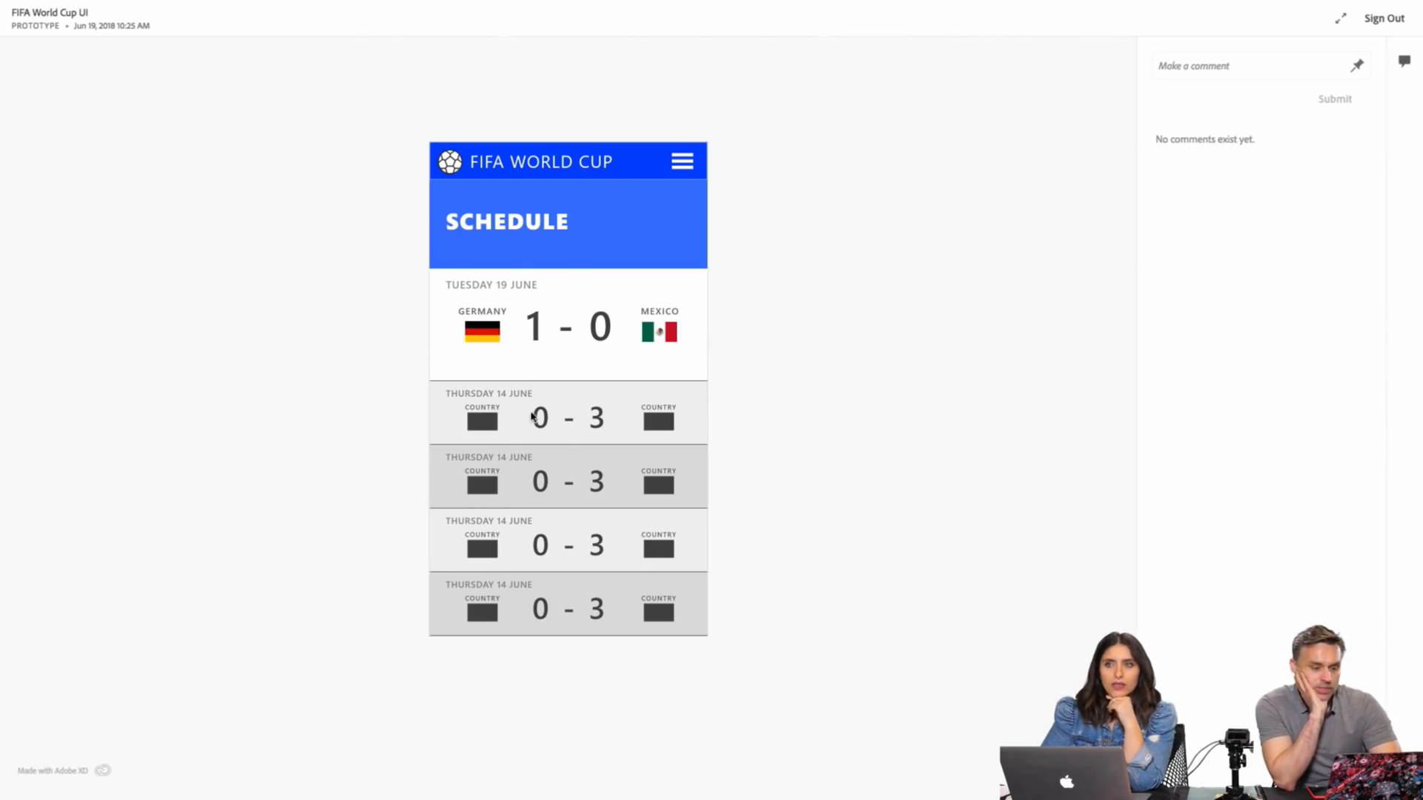
- Review the World Cup prototype with the Watch Live! button at full screen, and exit the full-screen view
{"action": "mouse_move", "coordinate": [559, 4]}
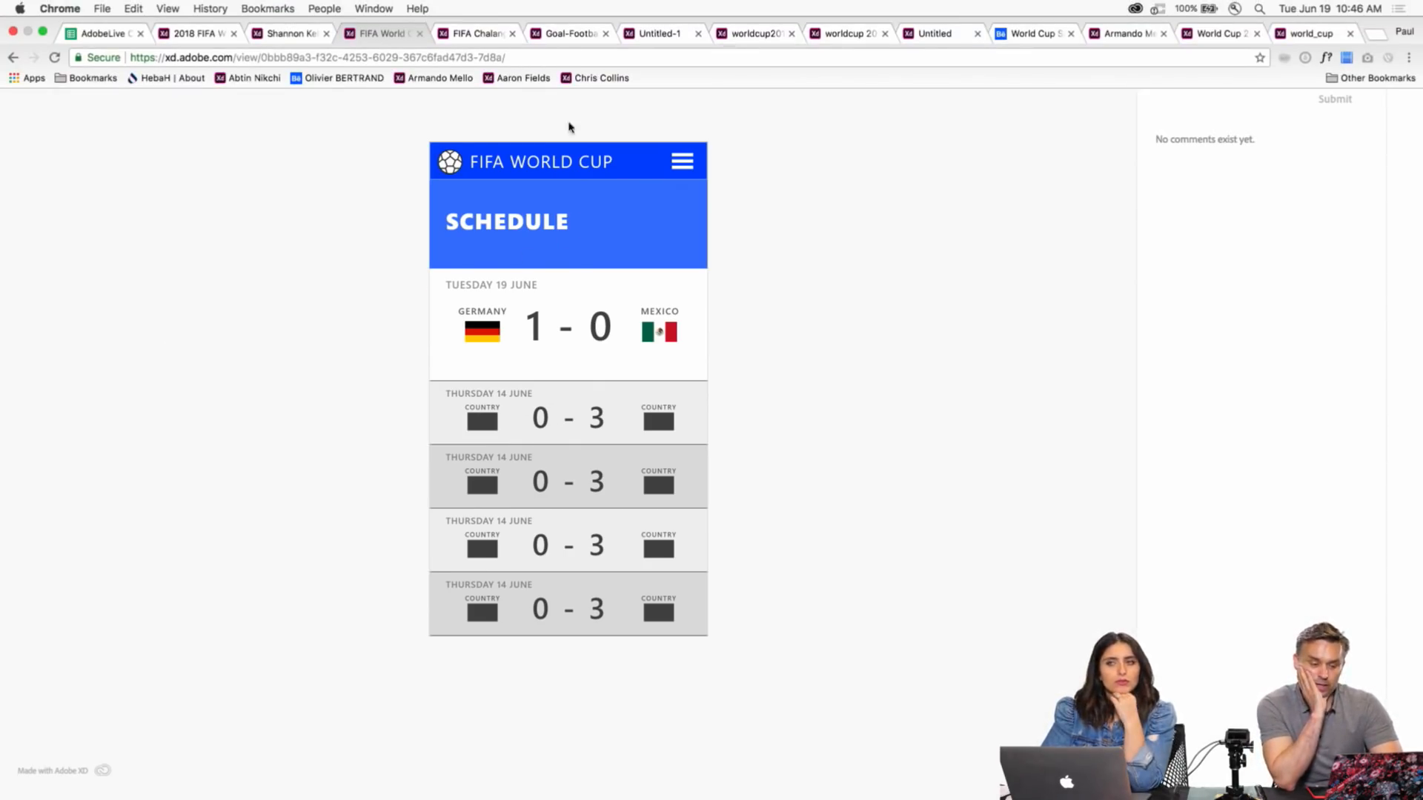
{"action": "left_click", "coordinate": [281, 33]}
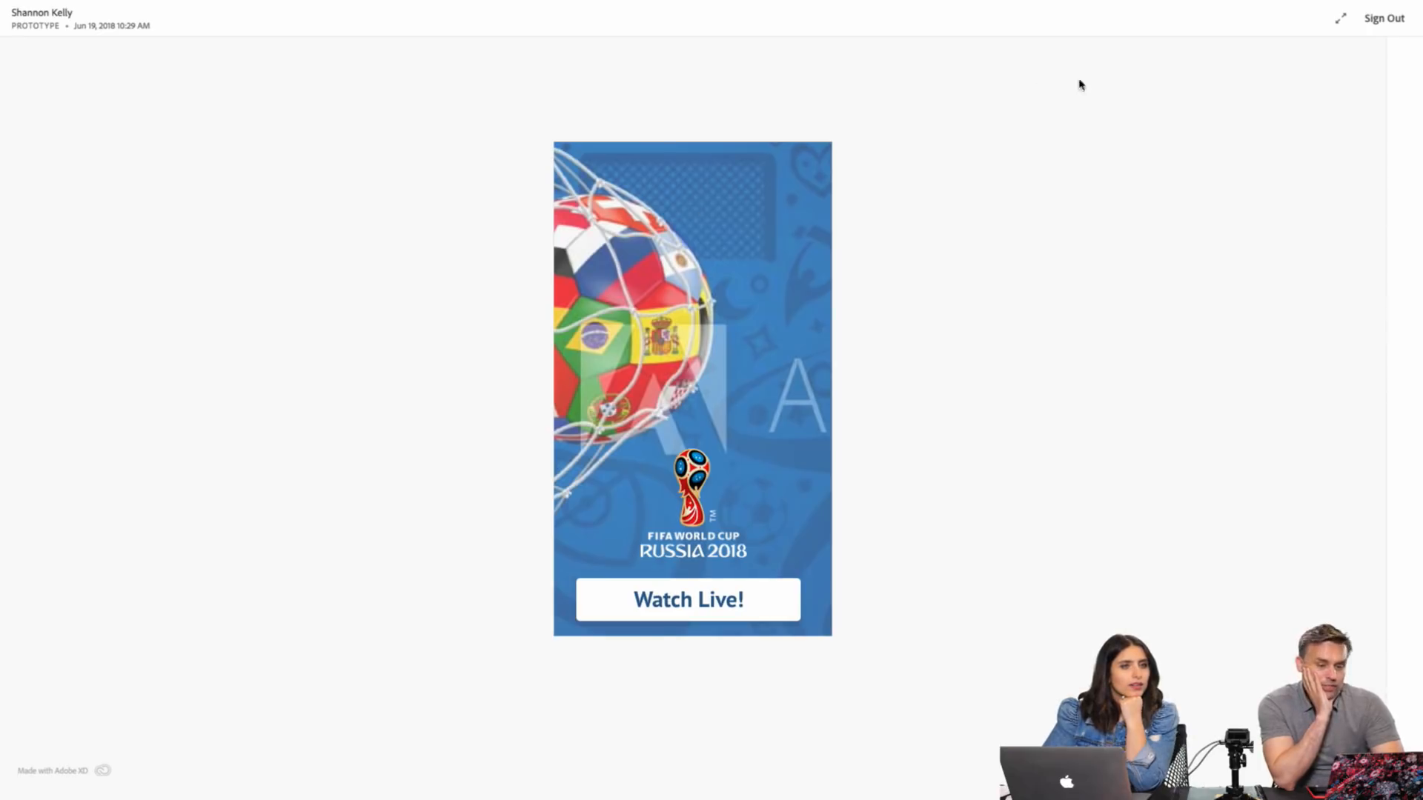
{"action": "left_click", "coordinate": [1340, 18]}
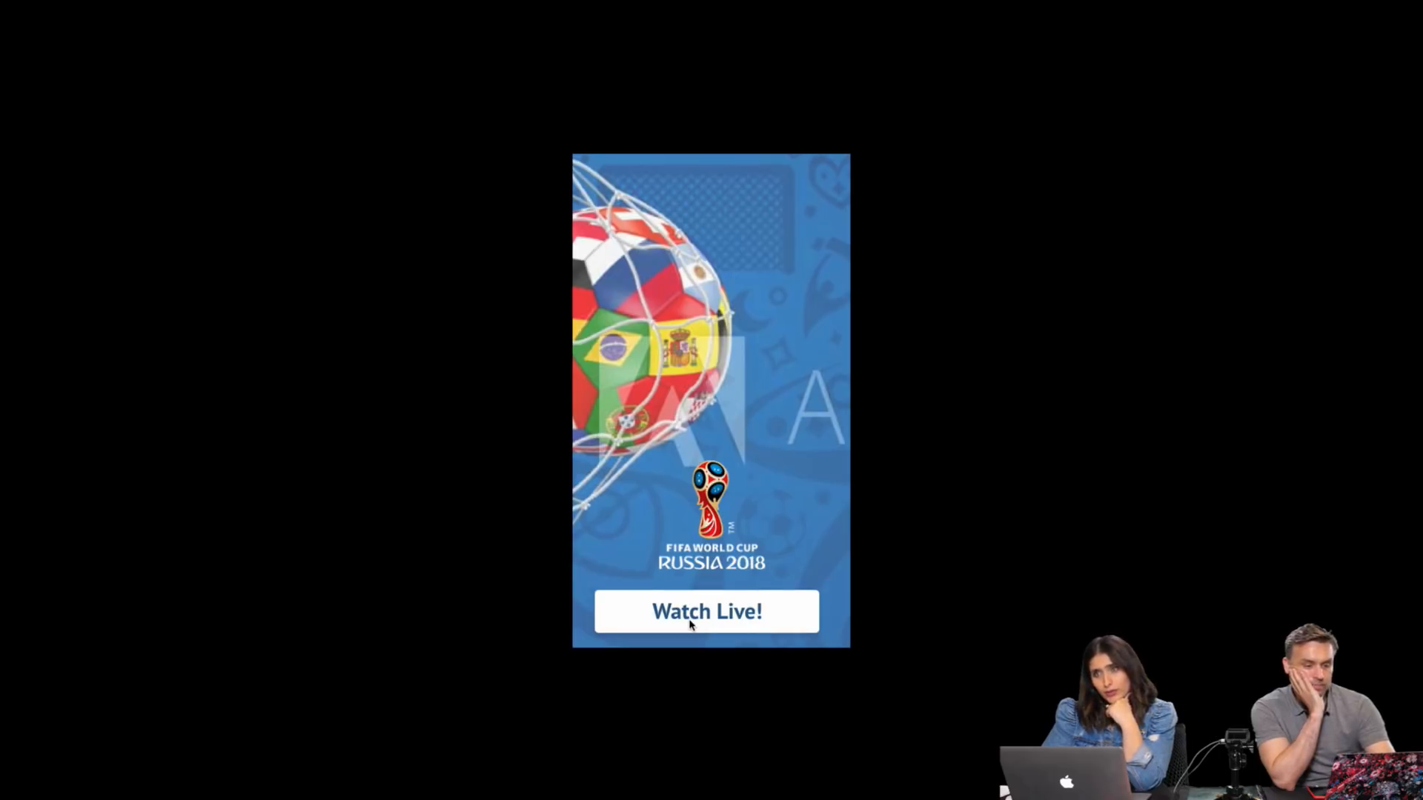
{"action": "key", "text": "Escape"}
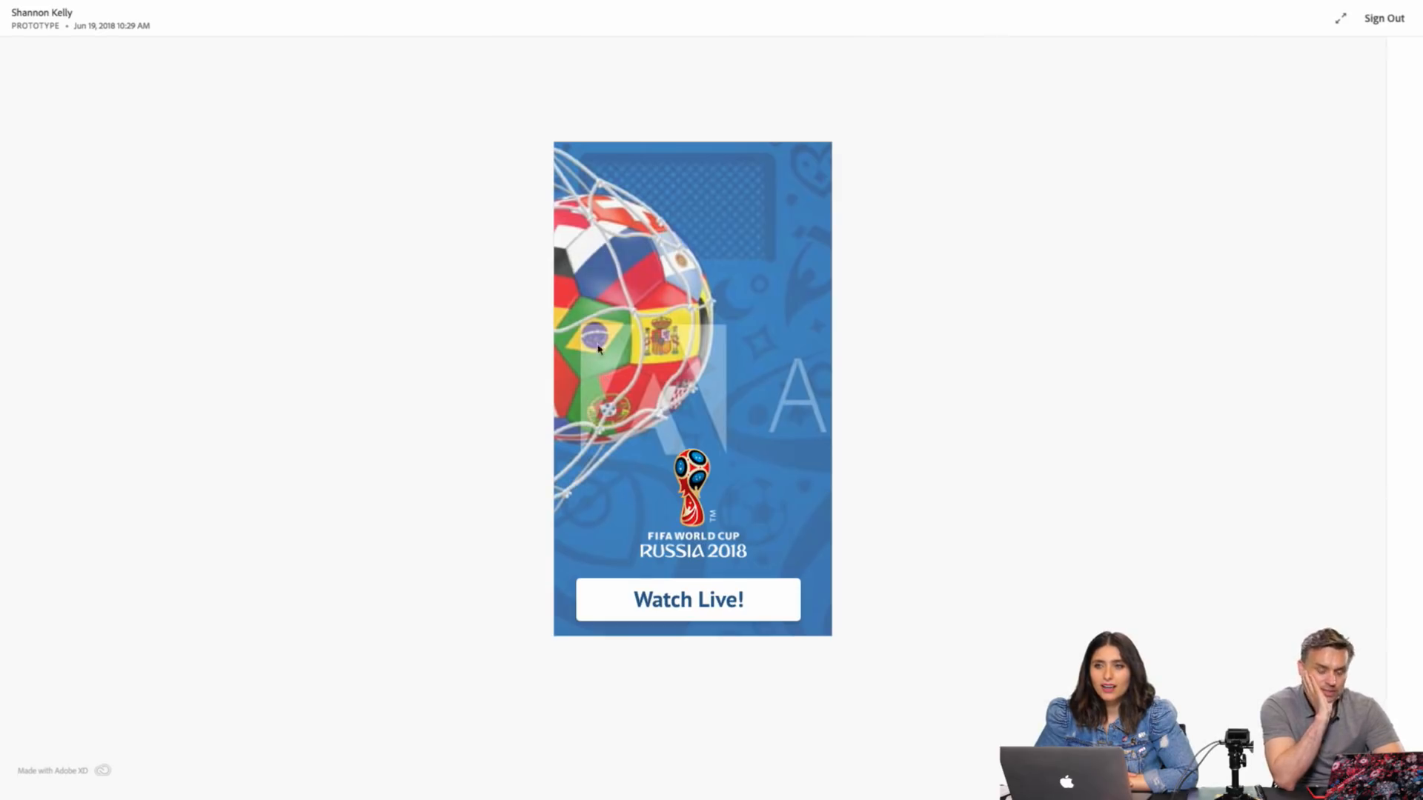
- Examine the full match list of the 2018 FIFA World Cup Russia iPhone mobile landing page prototype at full screen
{"action": "mouse_move", "coordinate": [301, 7]}
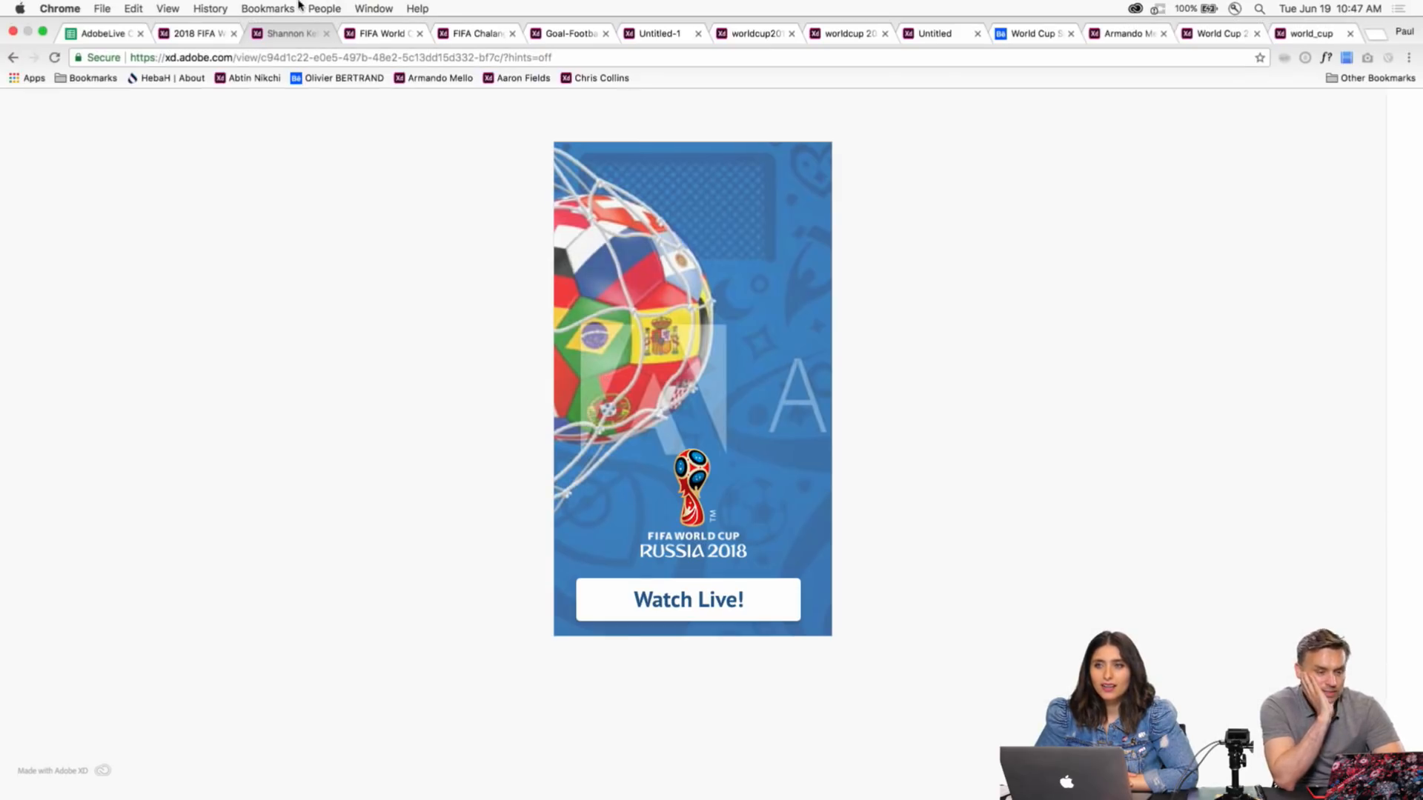
{"action": "left_click", "coordinate": [191, 35]}
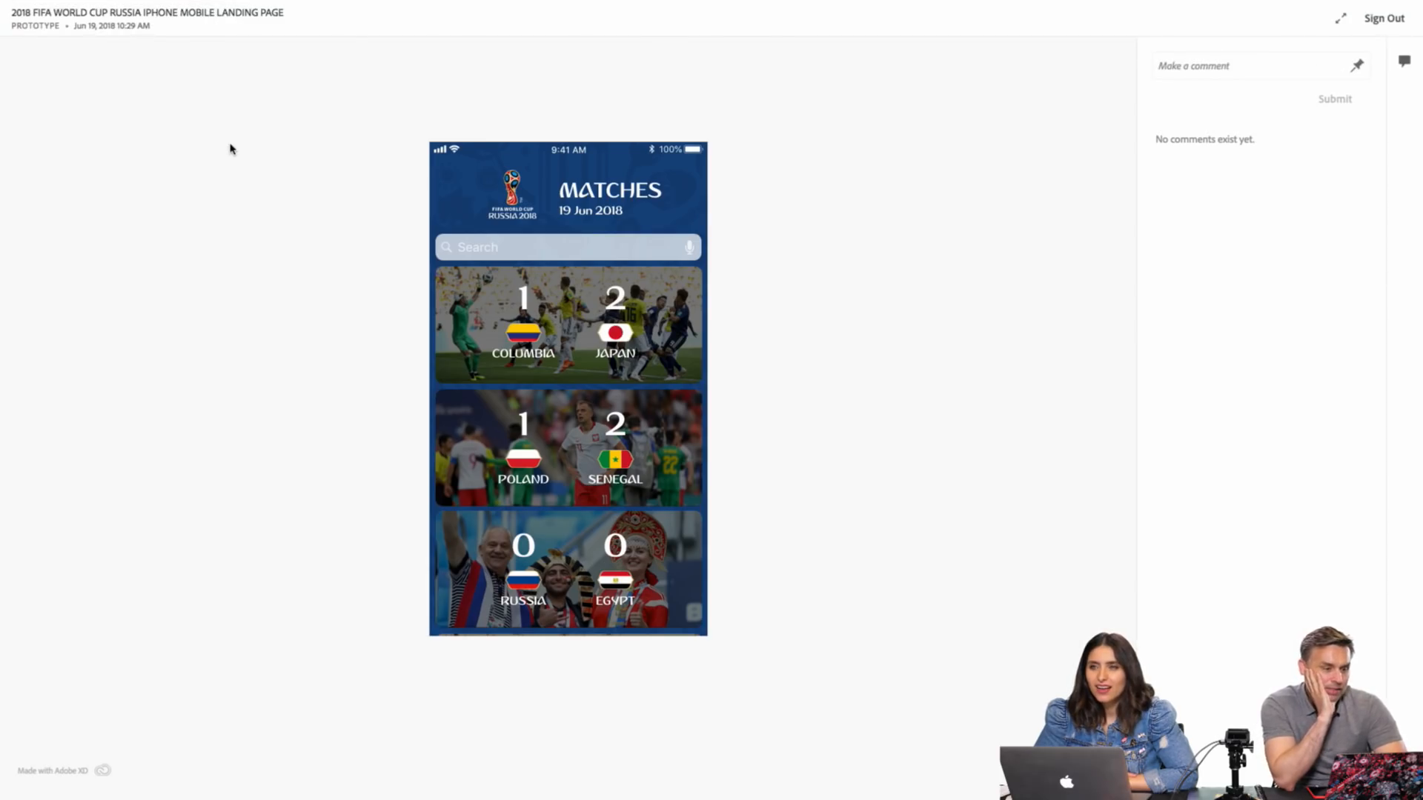
{"action": "mouse_move", "coordinate": [149, 4]}
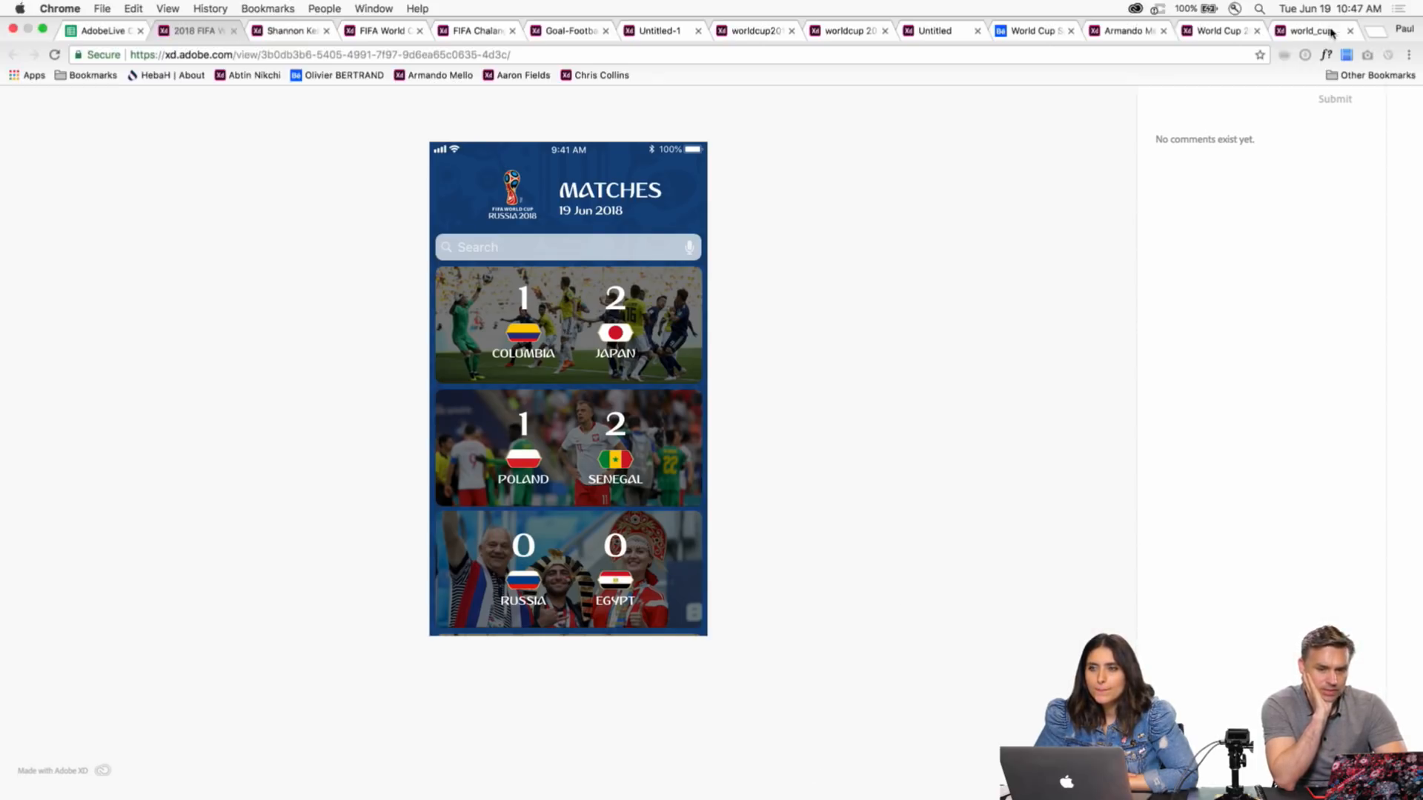
{"action": "left_click", "coordinate": [1340, 22]}
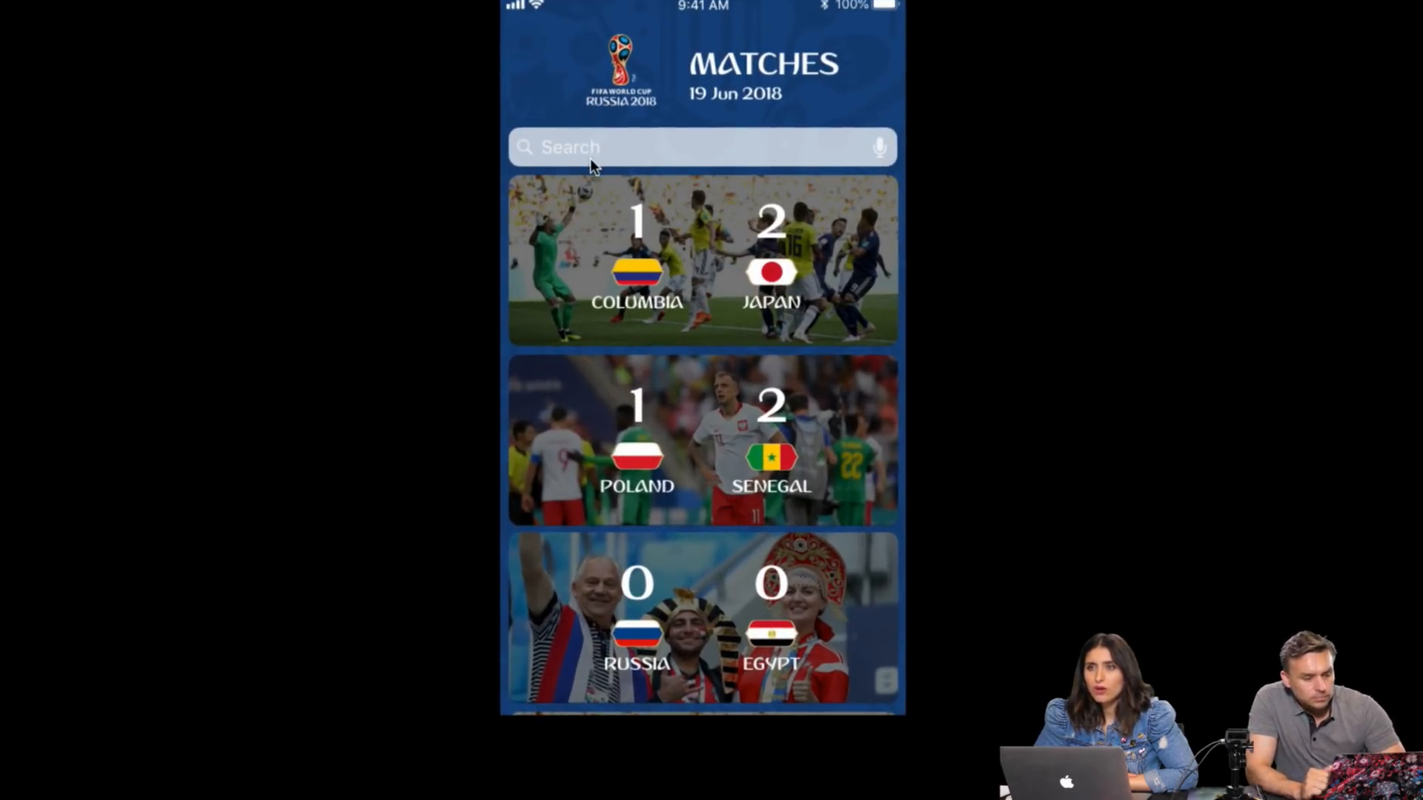
{"action": "scroll", "coordinate": [589, 302], "scroll_direction": "down", "scroll_amount": 3}
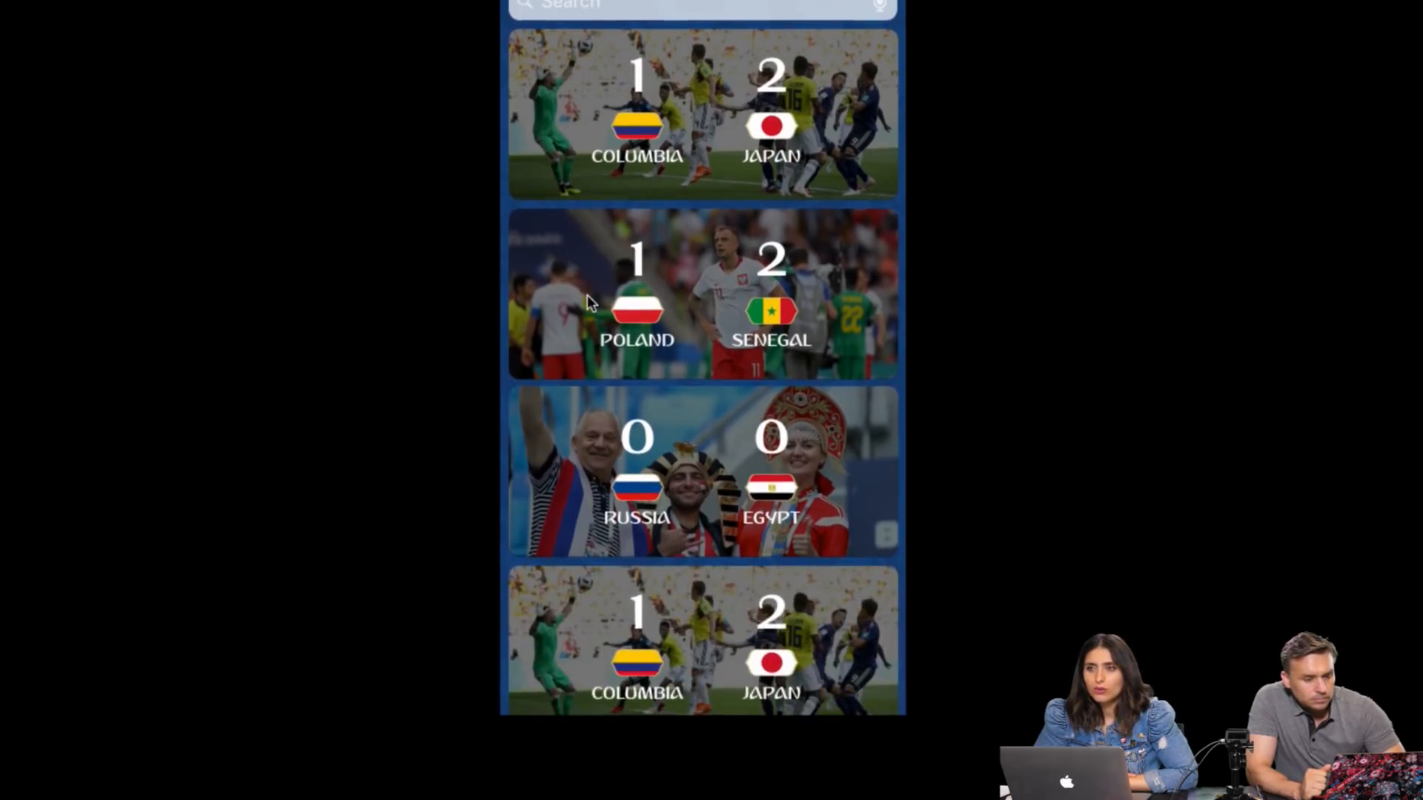
{"action": "scroll", "coordinate": [589, 302], "scroll_direction": "up", "scroll_amount": 3}
{"action": "scroll", "coordinate": [587, 295], "scroll_direction": "down", "scroll_amount": 2}
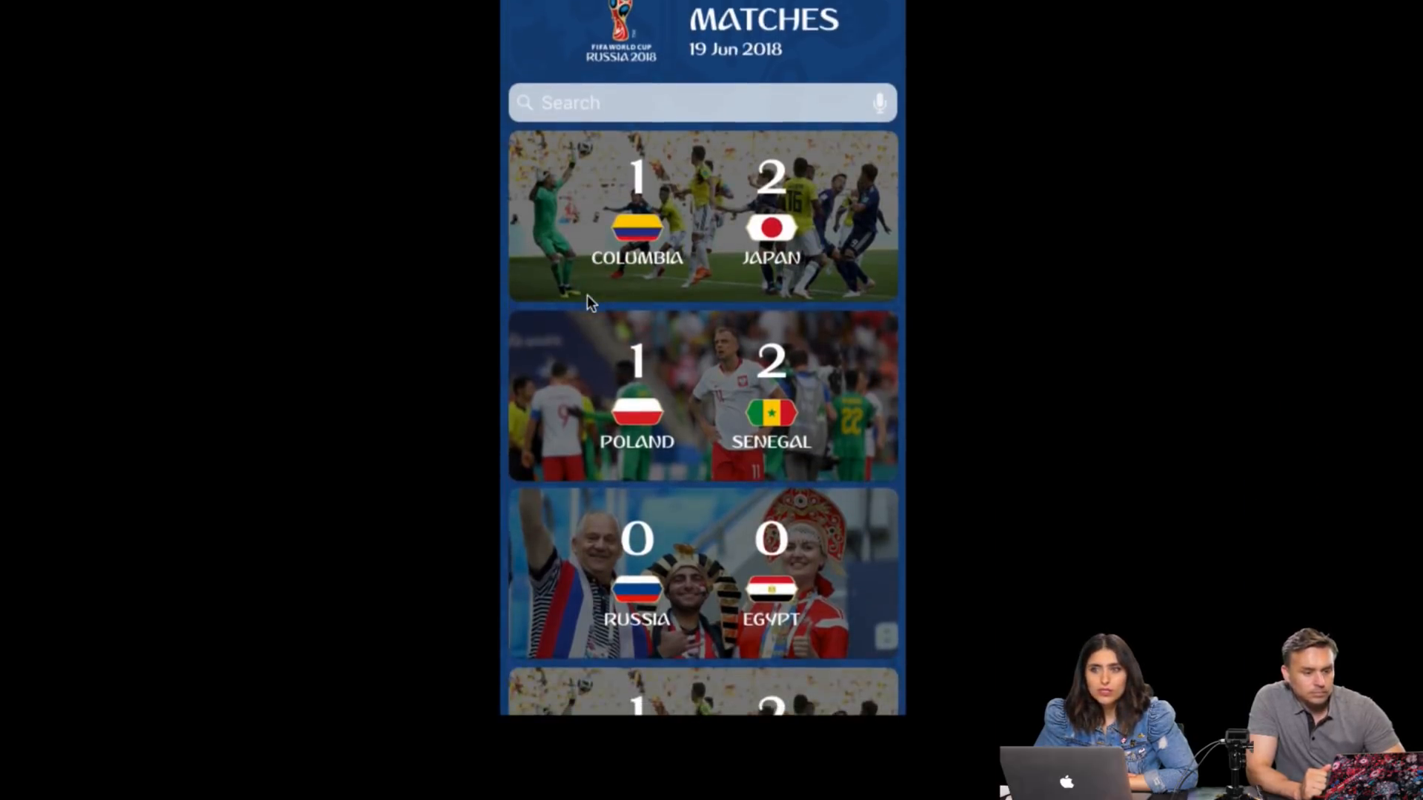
{"action": "scroll", "coordinate": [587, 295], "scroll_direction": "up", "scroll_amount": 2}
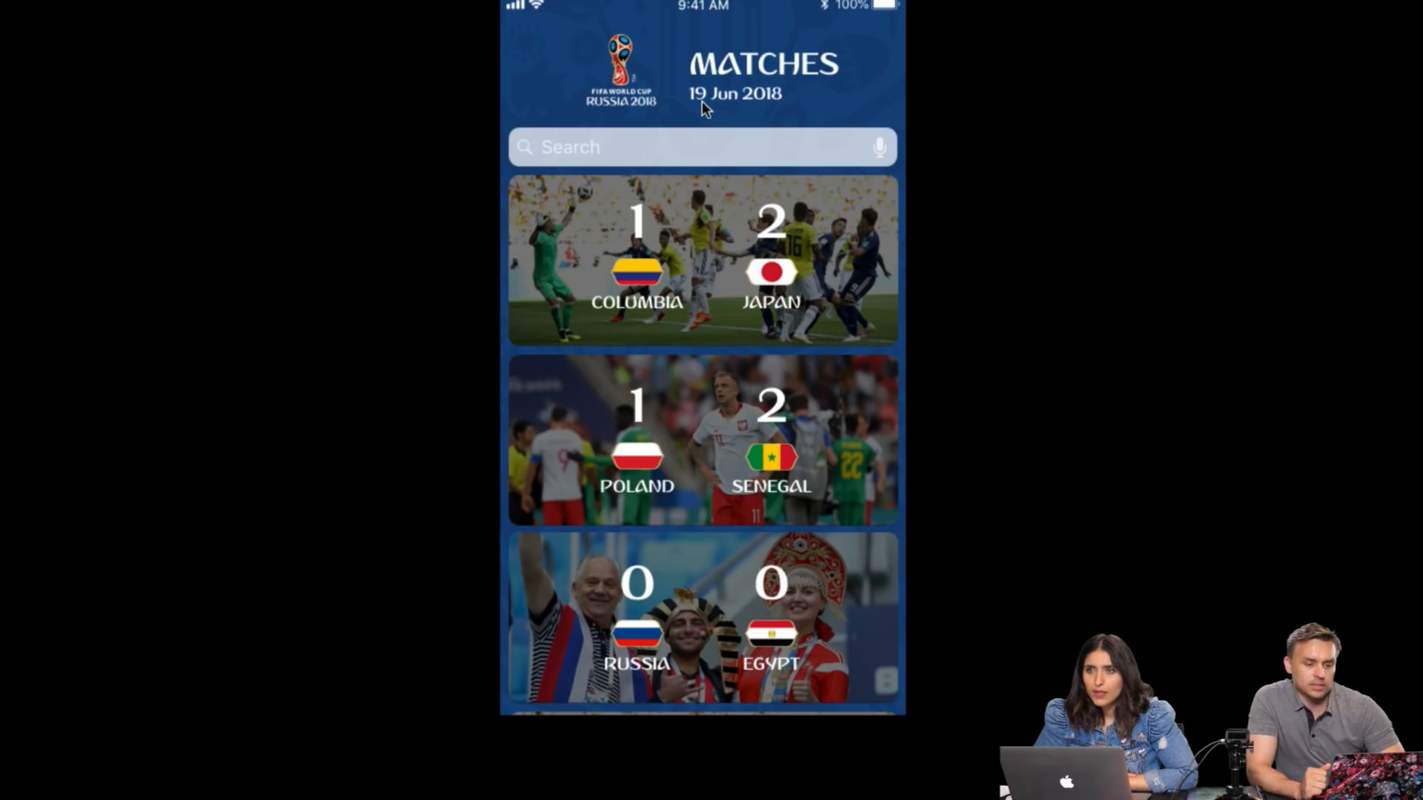
{"action": "scroll", "coordinate": [745, 326], "scroll_direction": "down", "scroll_amount": 3}
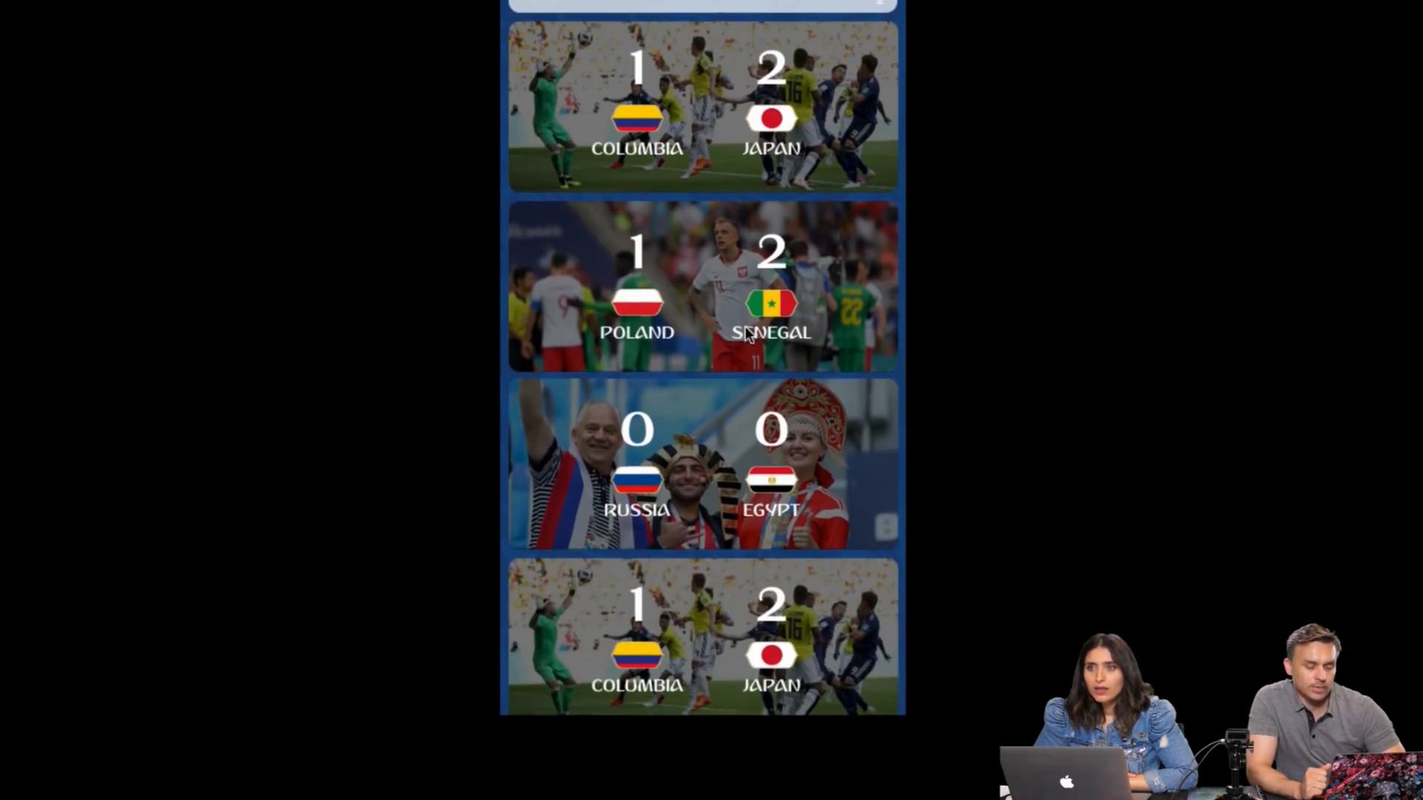
{"action": "scroll", "coordinate": [745, 326], "scroll_direction": "down", "scroll_amount": 1}
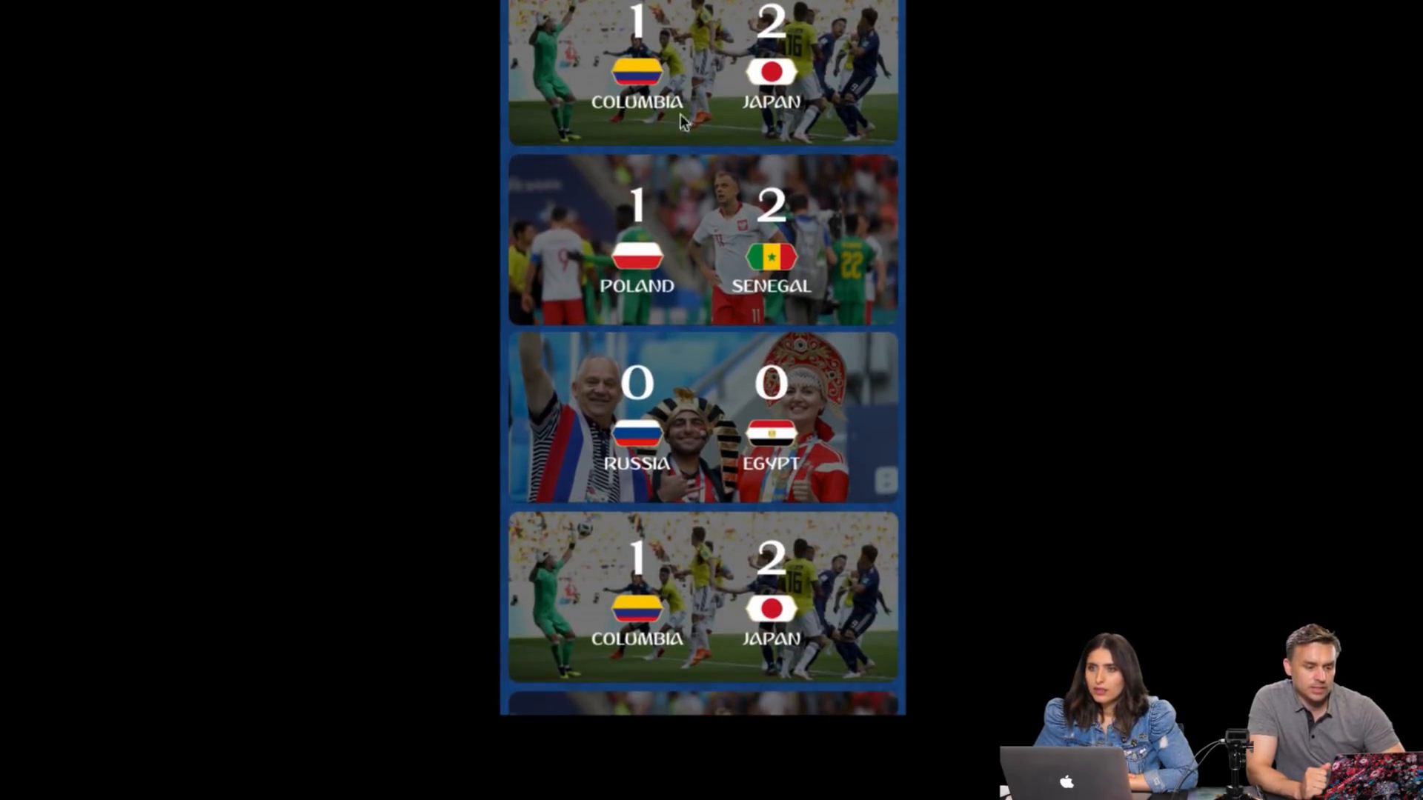
{"action": "scroll", "coordinate": [715, 153], "scroll_direction": "down", "scroll_amount": 3}
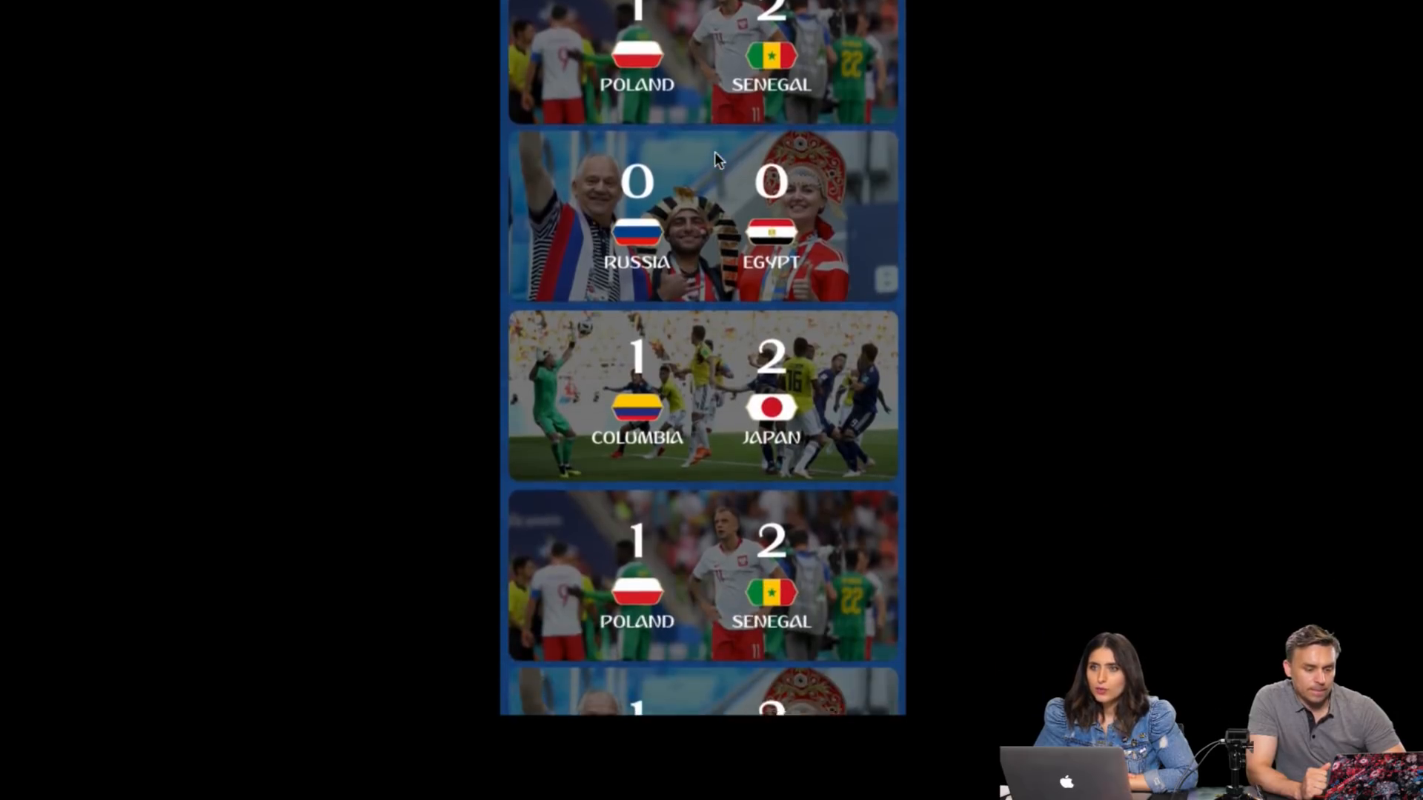
{"action": "scroll", "coordinate": [717, 158], "scroll_direction": "down", "scroll_amount": 2}
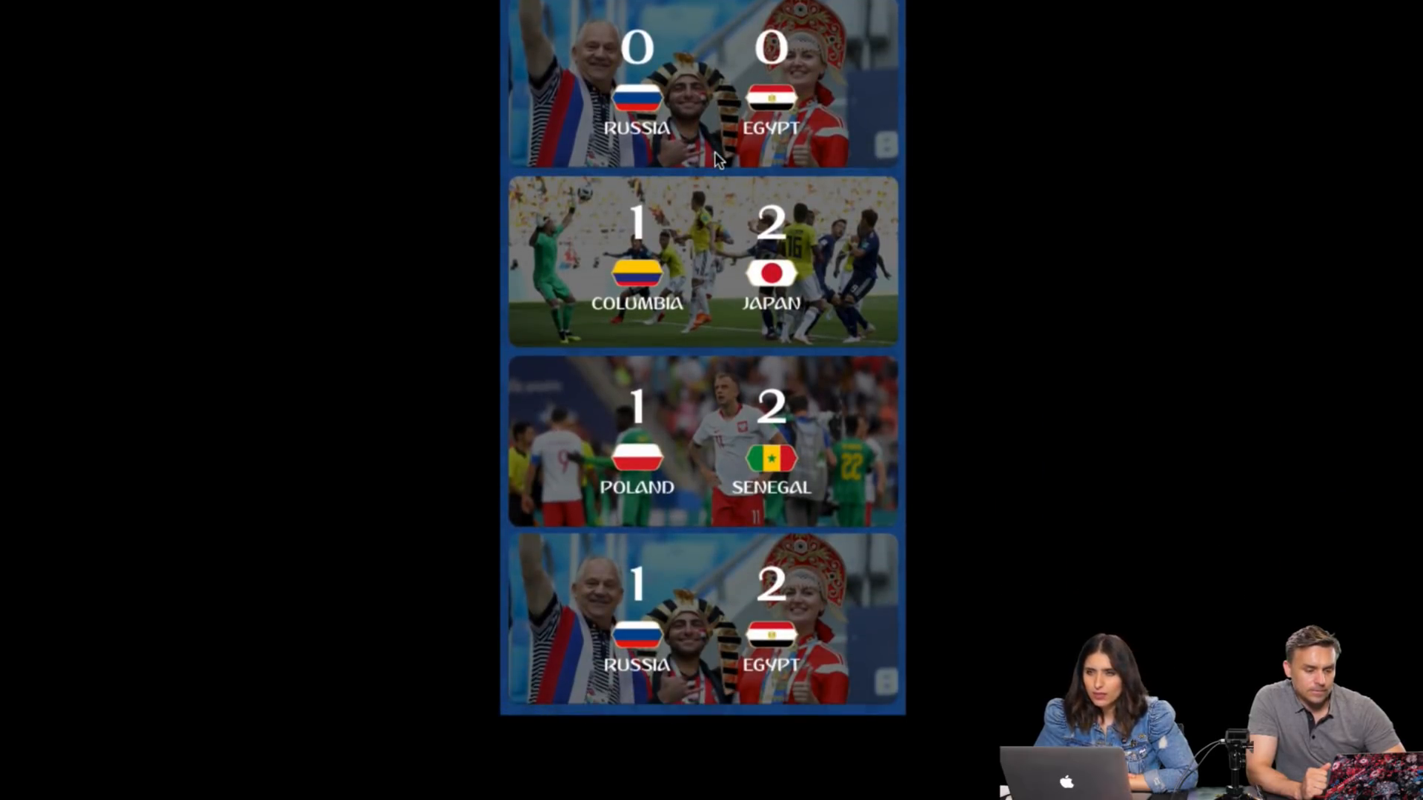
{"action": "scroll", "coordinate": [714, 153], "scroll_direction": "up", "scroll_amount": 5}
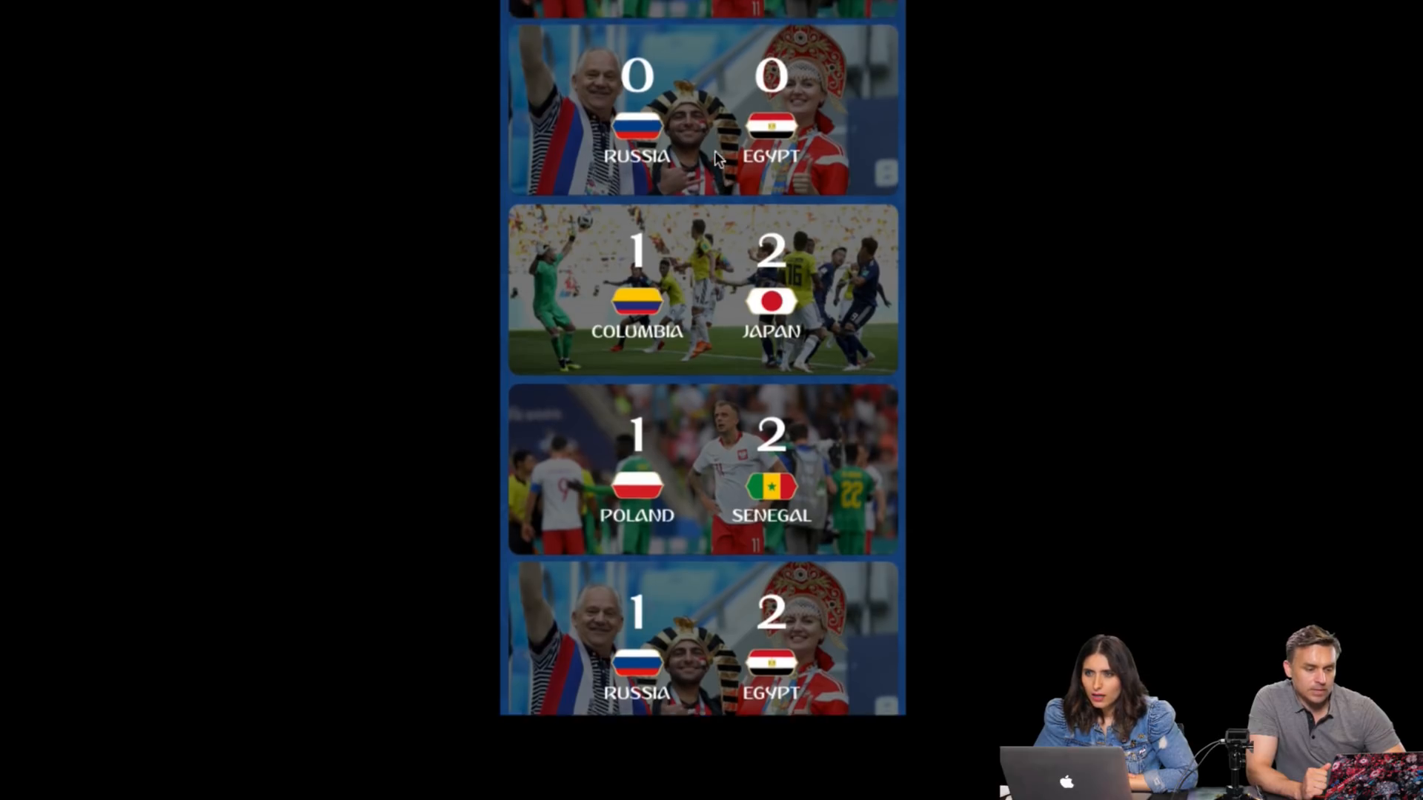
{"action": "scroll", "coordinate": [715, 158], "scroll_direction": "up", "scroll_amount": 3}
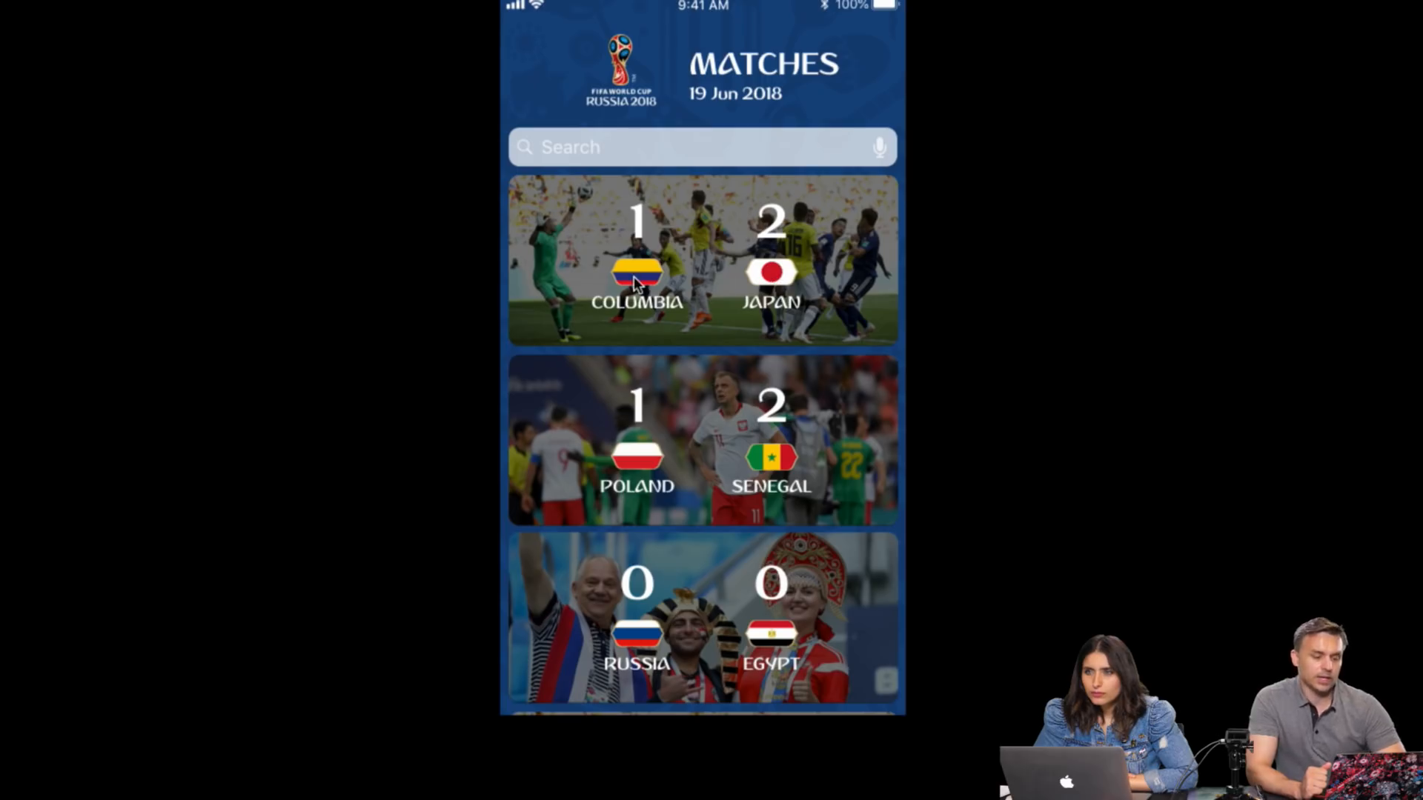
{"action": "key", "text": "Escape"}
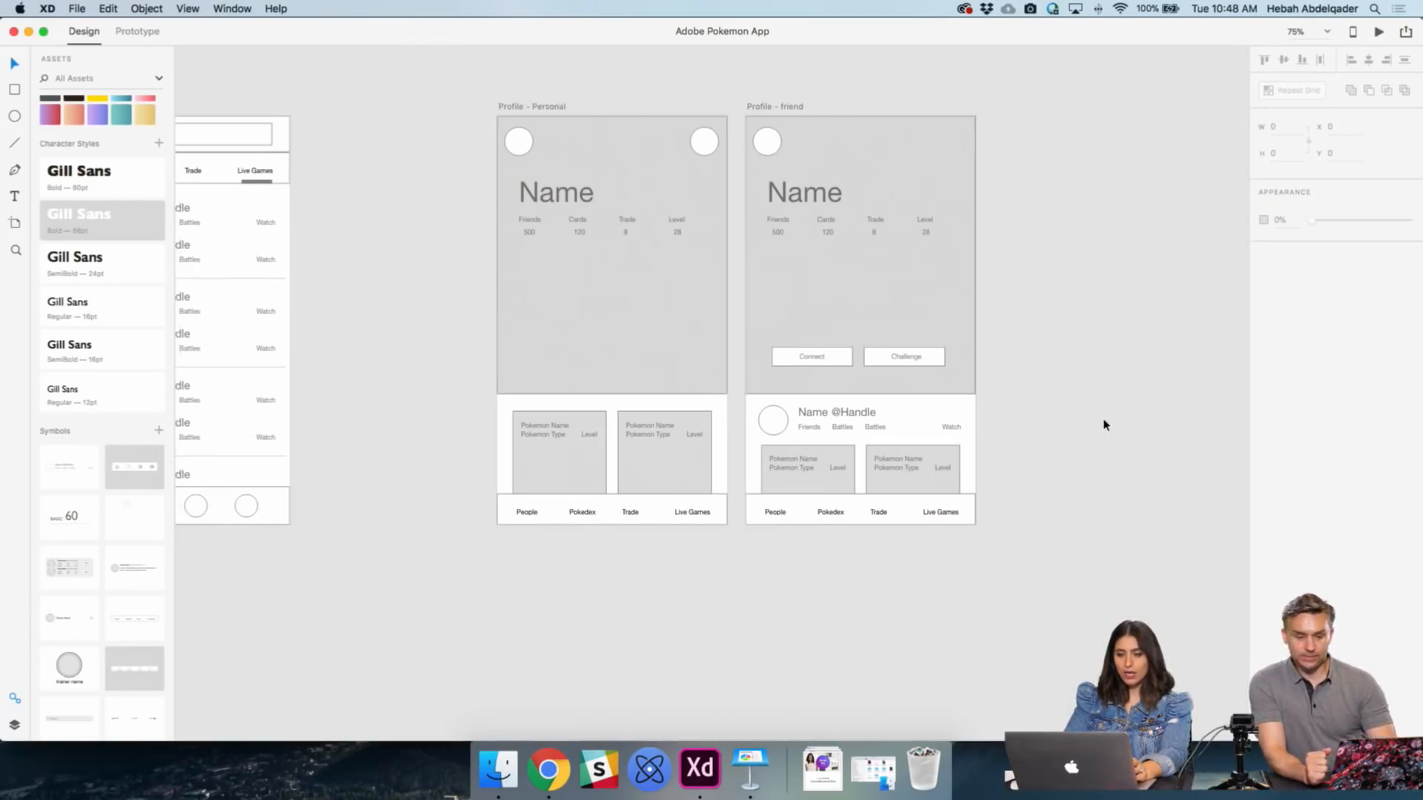
- Examine the Friends, Friends – 1 and Friends – 2 wireframes of the Pokemon app up close
{"action": "scroll", "coordinate": [1103, 425], "scroll_direction": "left", "scroll_amount": 10}
{"action": "key", "text": "z"}
{"action": "left_click", "coordinate": [945, 413], "text": "alt"}
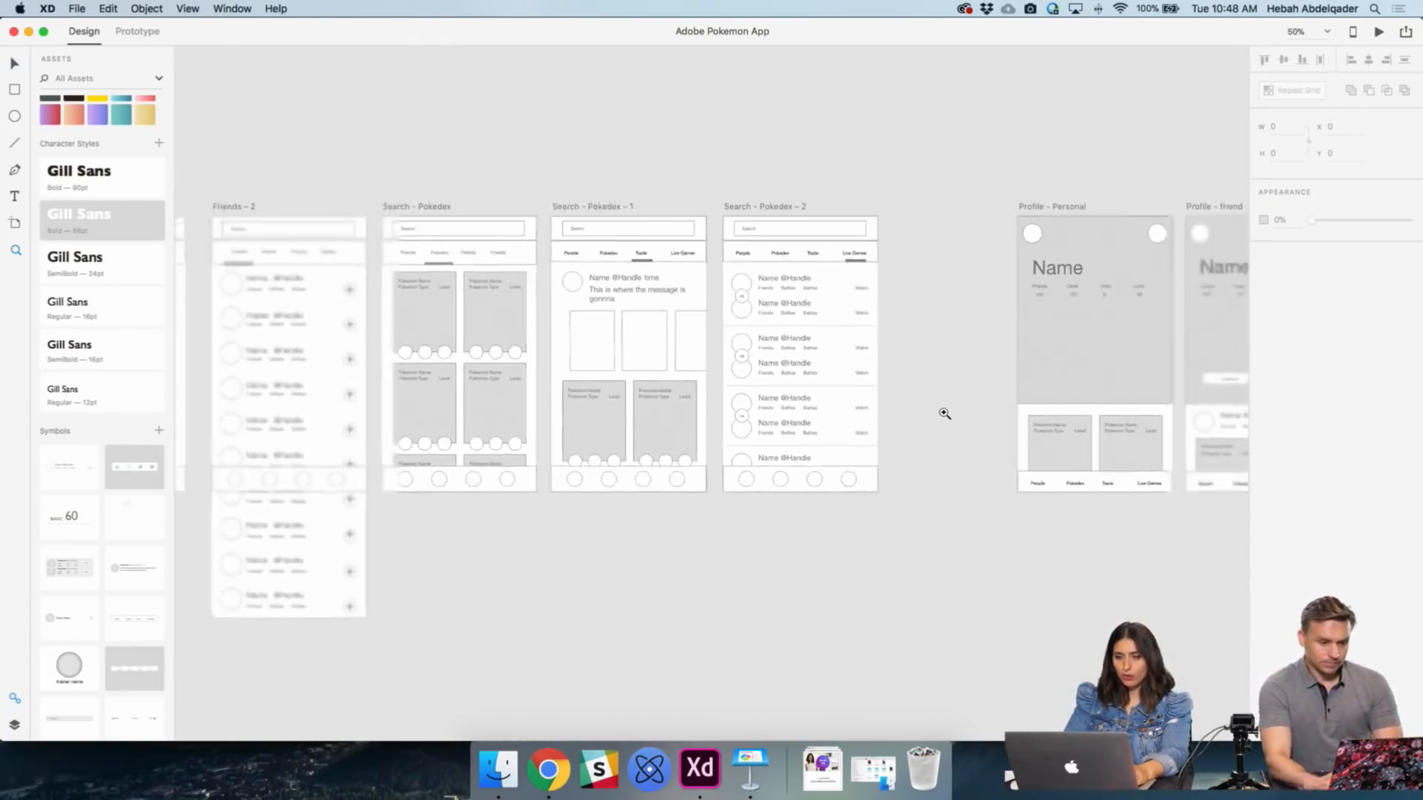
{"action": "scroll", "coordinate": [945, 414], "scroll_direction": "left", "scroll_amount": 6}
{"action": "scroll", "coordinate": [945, 413], "scroll_direction": "left", "scroll_amount": 5}
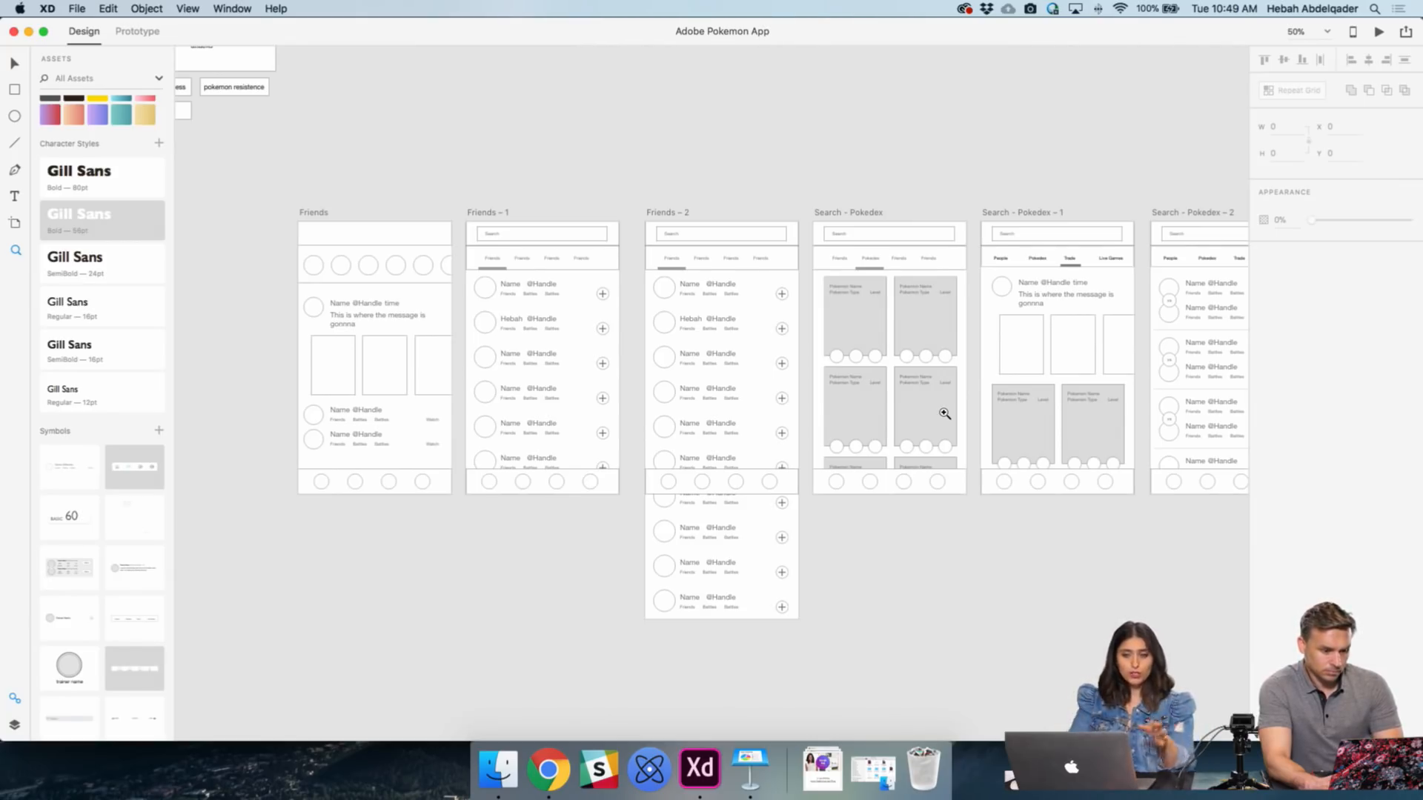
{"action": "left_click", "coordinate": [536, 247]}
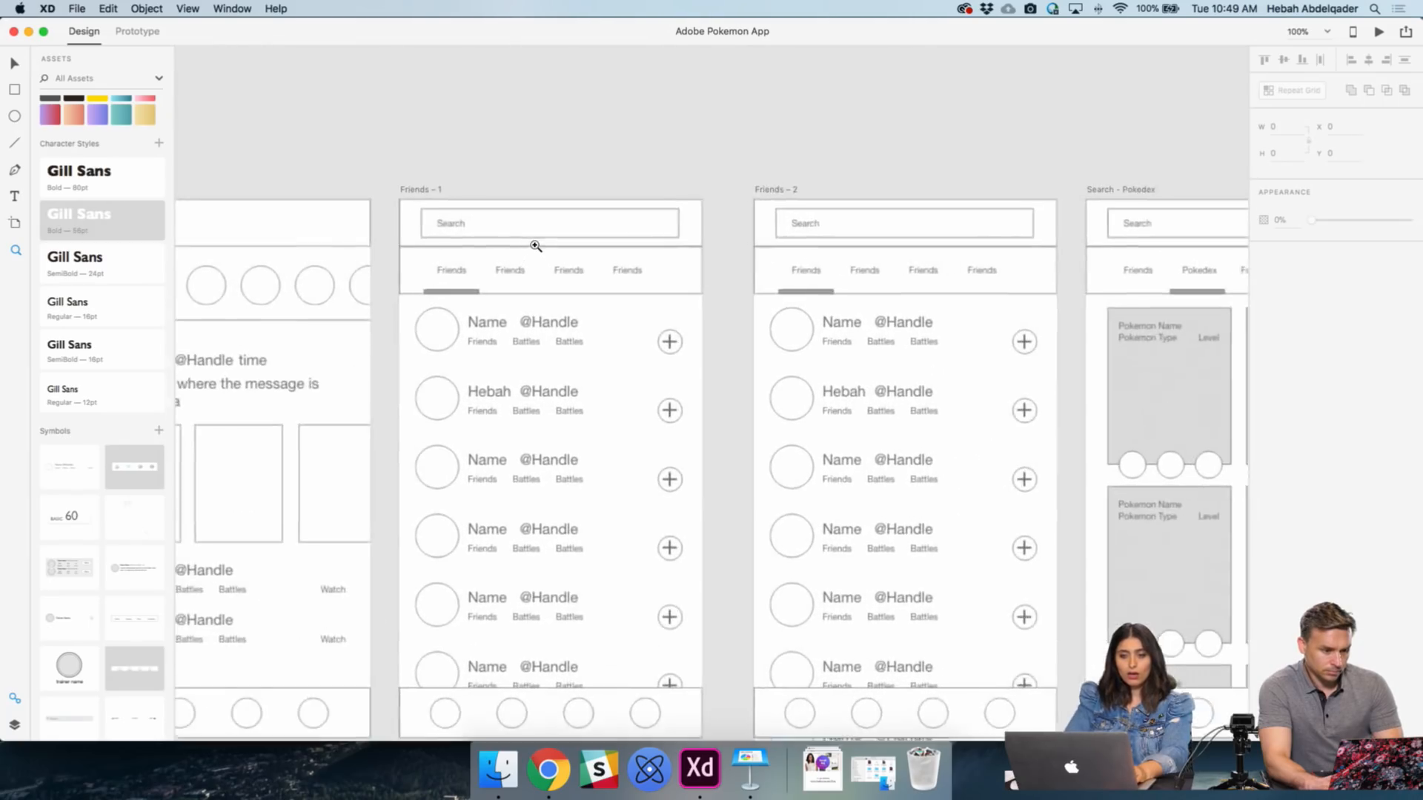
{"action": "scroll", "coordinate": [536, 247], "scroll_direction": "down", "scroll_amount": 3}
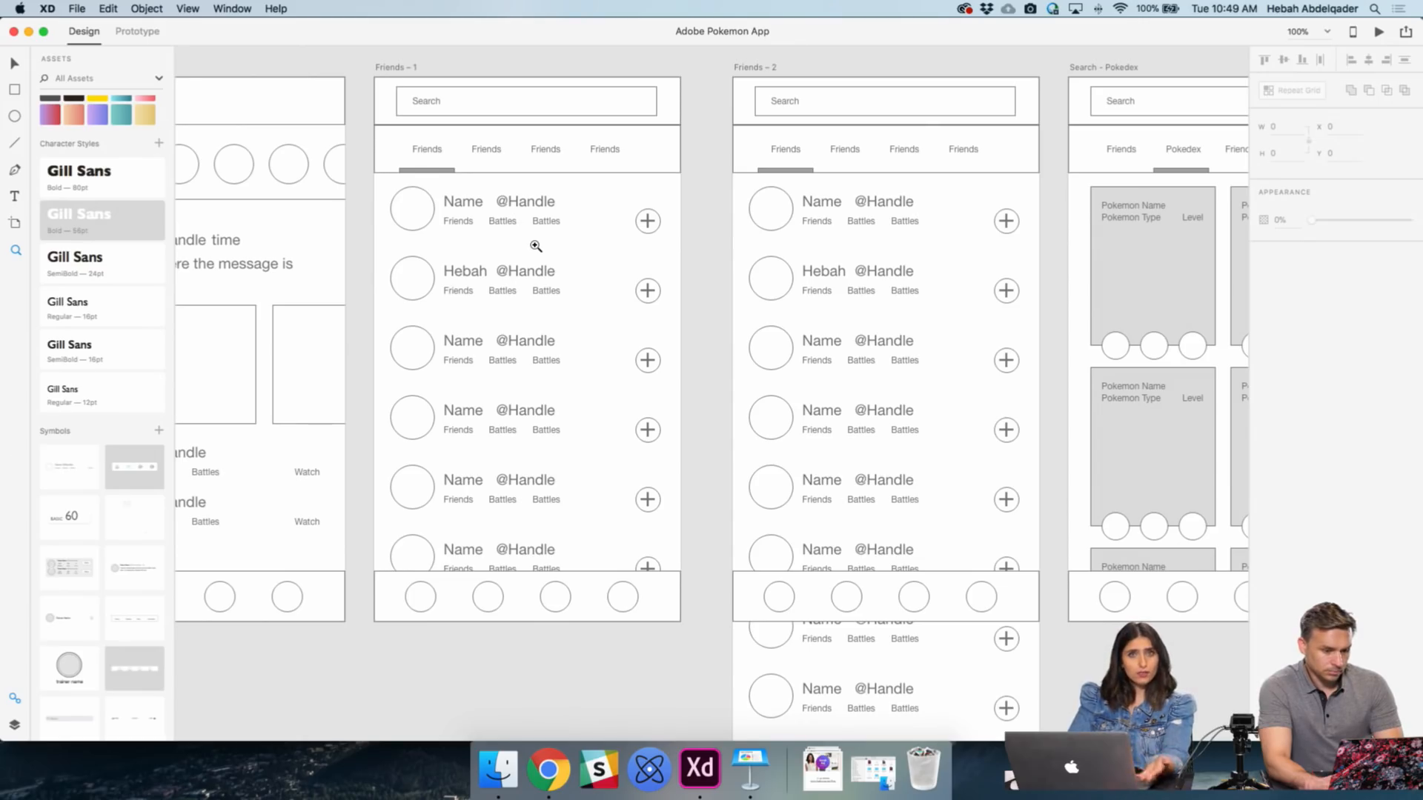
{"action": "scroll", "coordinate": [536, 247], "scroll_direction": "right", "scroll_amount": 2}
{"action": "scroll", "coordinate": [536, 247], "scroll_direction": "up", "scroll_amount": 1}
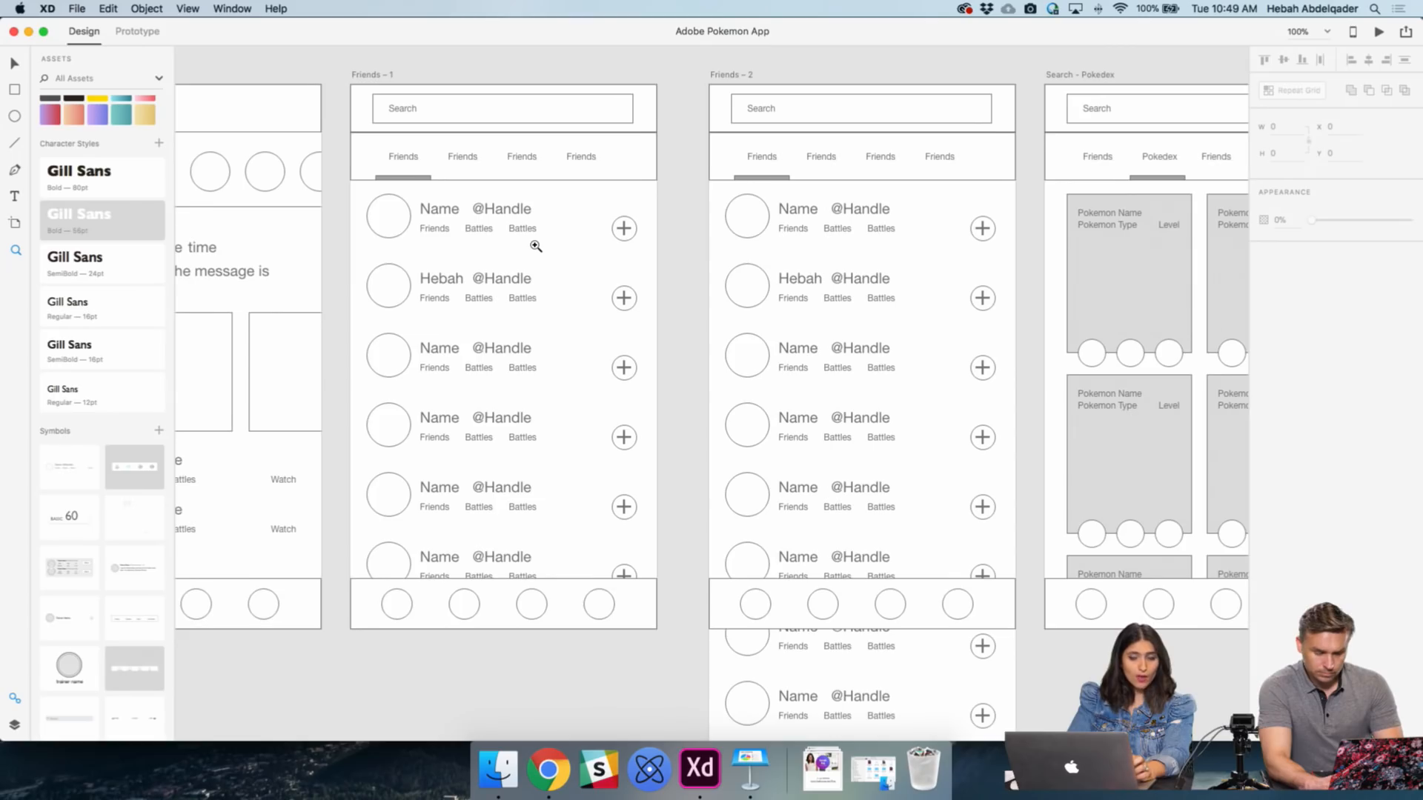
{"action": "scroll", "coordinate": [536, 246], "scroll_direction": "right", "scroll_amount": 1}
{"action": "scroll", "coordinate": [536, 247], "scroll_direction": "up", "scroll_amount": 1}
{"action": "scroll", "coordinate": [536, 247], "scroll_direction": "right", "scroll_amount": 2}
{"action": "scroll", "coordinate": [536, 247], "scroll_direction": "up", "scroll_amount": 1}
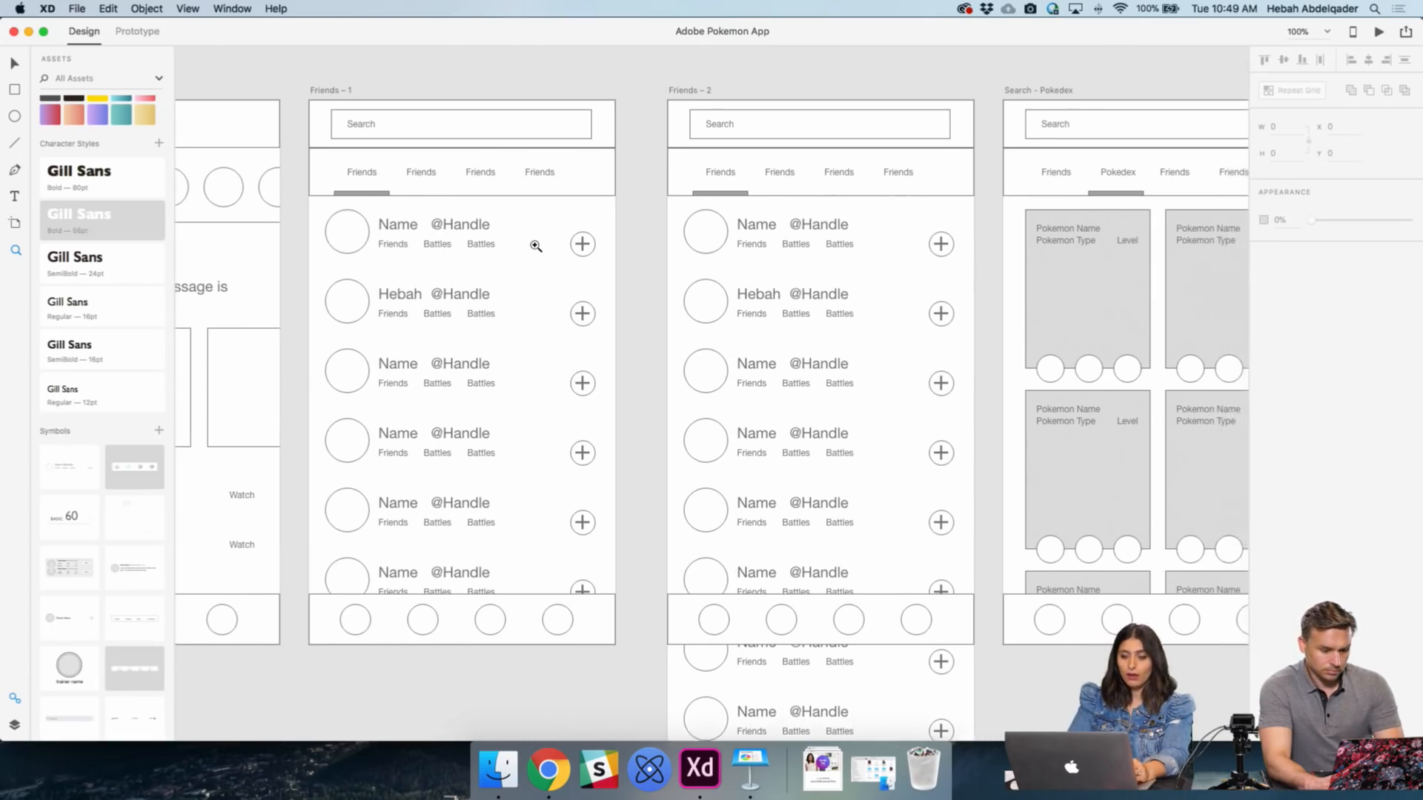
{"action": "scroll", "coordinate": [536, 247], "scroll_direction": "right", "scroll_amount": 12}
{"action": "scroll", "coordinate": [536, 247], "scroll_direction": "down", "scroll_amount": 2}
{"action": "scroll", "coordinate": [536, 247], "scroll_direction": "left", "scroll_amount": 11}
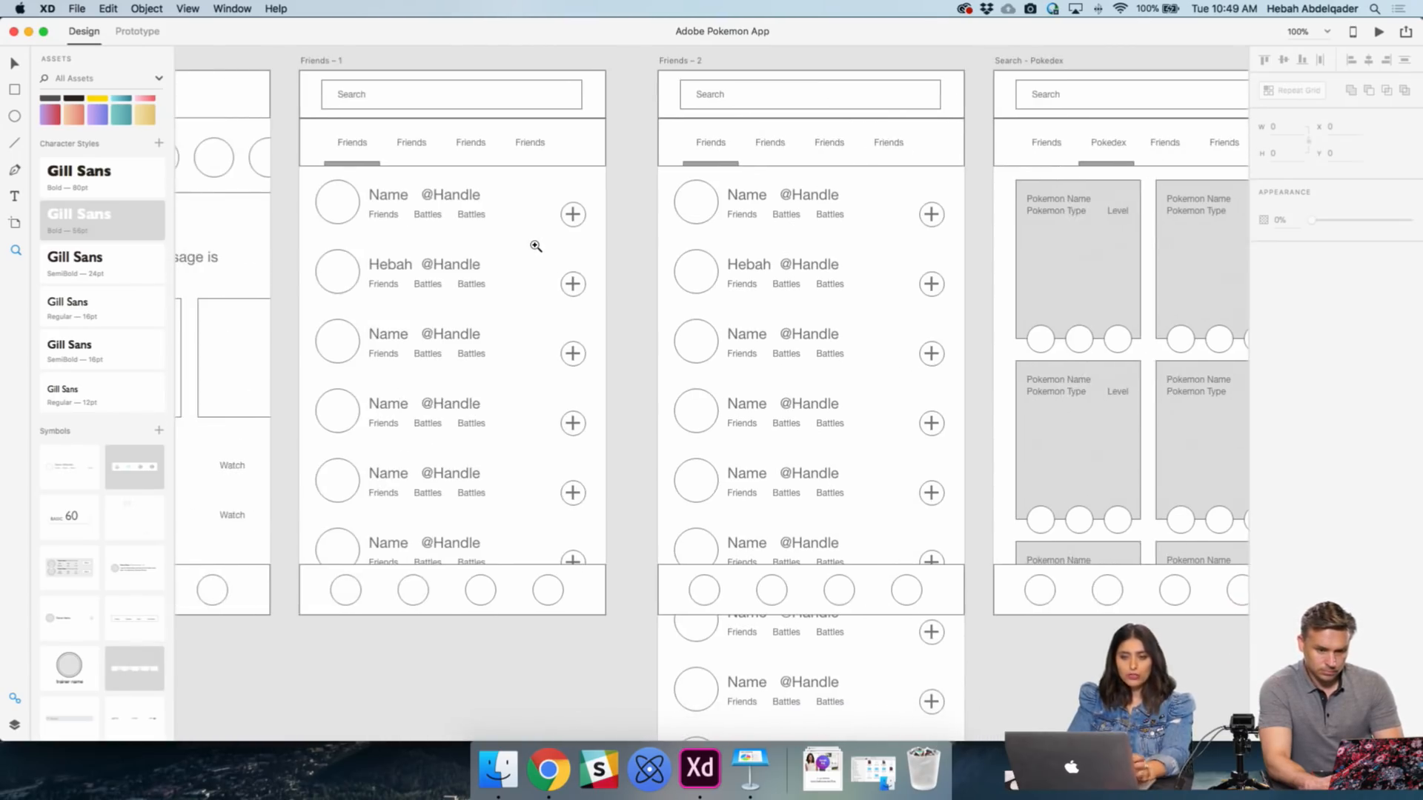
- Examine the three Search - Pokedex wireframes, covering the Pokedex, Trade and Live Games sections
{"action": "scroll", "coordinate": [667, 355], "scroll_direction": "right", "scroll_amount": 8}
{"action": "scroll", "coordinate": [667, 356], "scroll_direction": "up", "scroll_amount": 1}
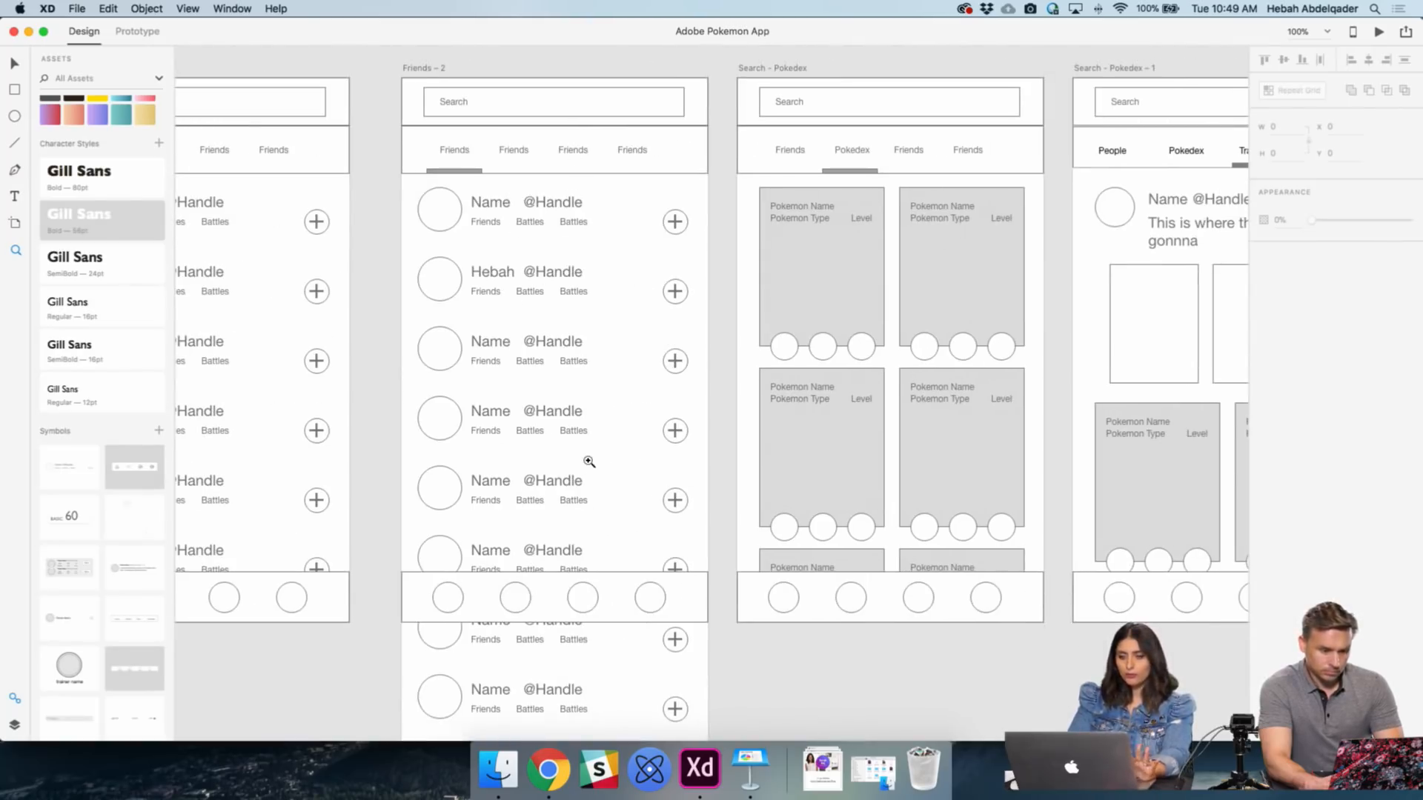
{"action": "scroll", "coordinate": [589, 462], "scroll_direction": "right", "scroll_amount": 9}
{"action": "scroll", "coordinate": [589, 462], "scroll_direction": "up", "scroll_amount": 1}
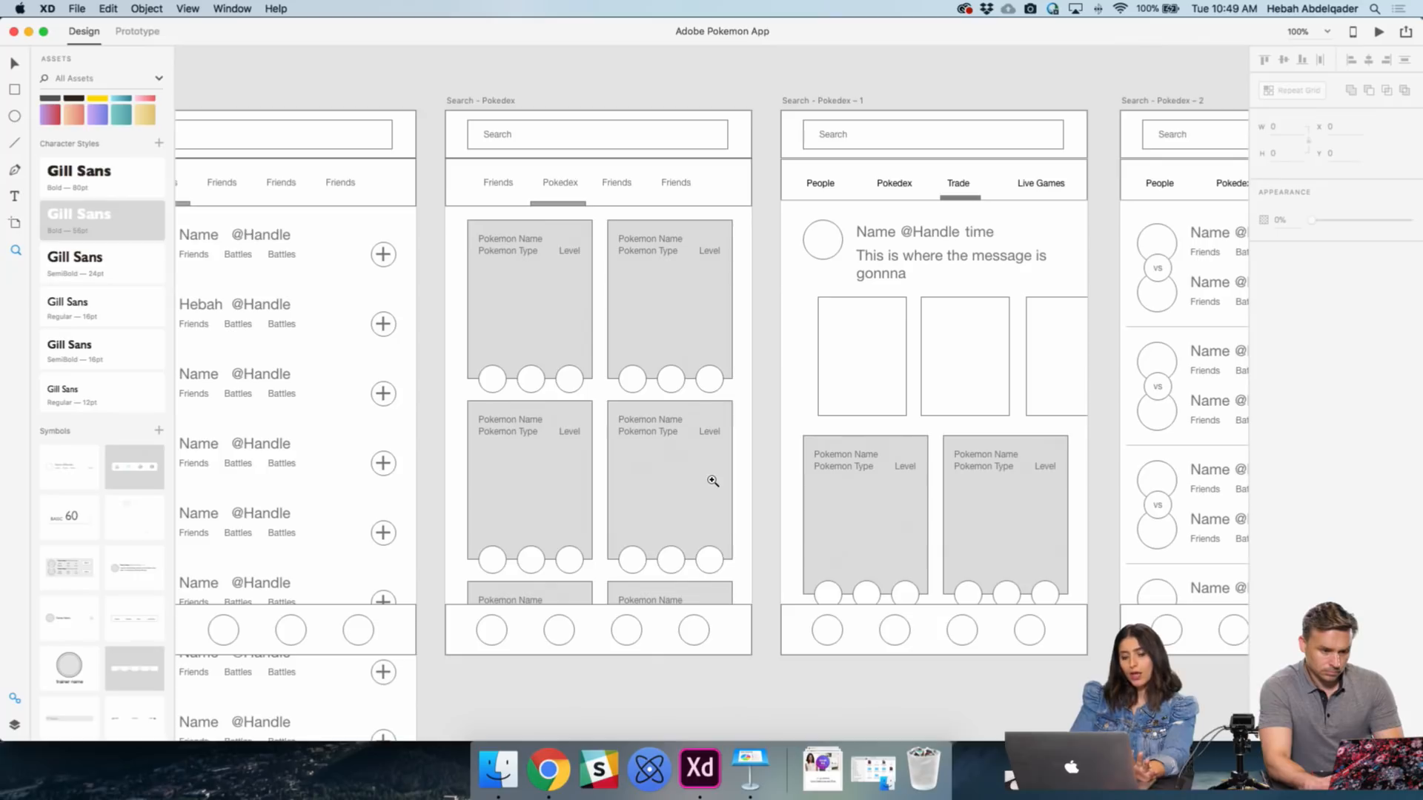
{"action": "scroll", "coordinate": [713, 481], "scroll_direction": "right", "scroll_amount": 8}
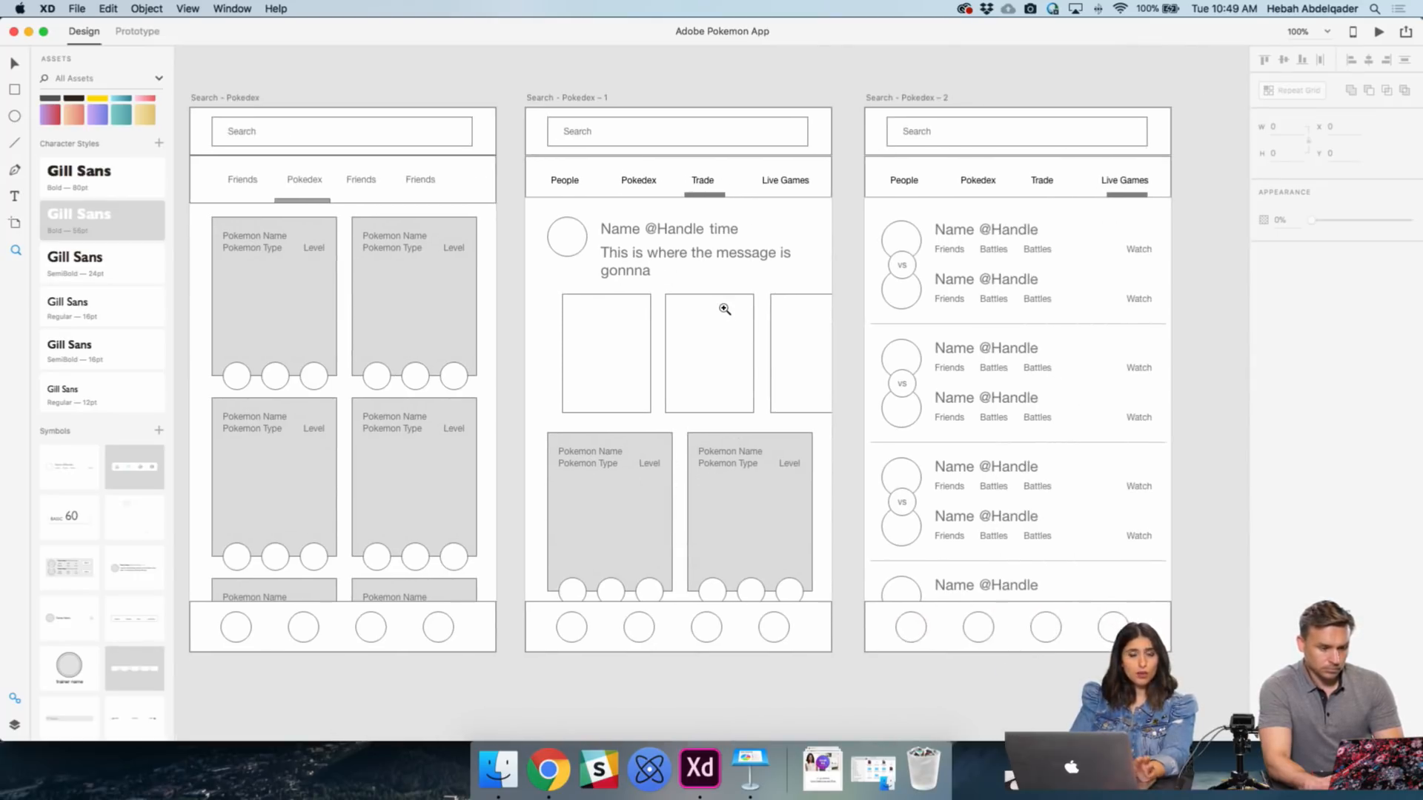
{"action": "scroll", "coordinate": [725, 309], "scroll_direction": "right", "scroll_amount": 8}
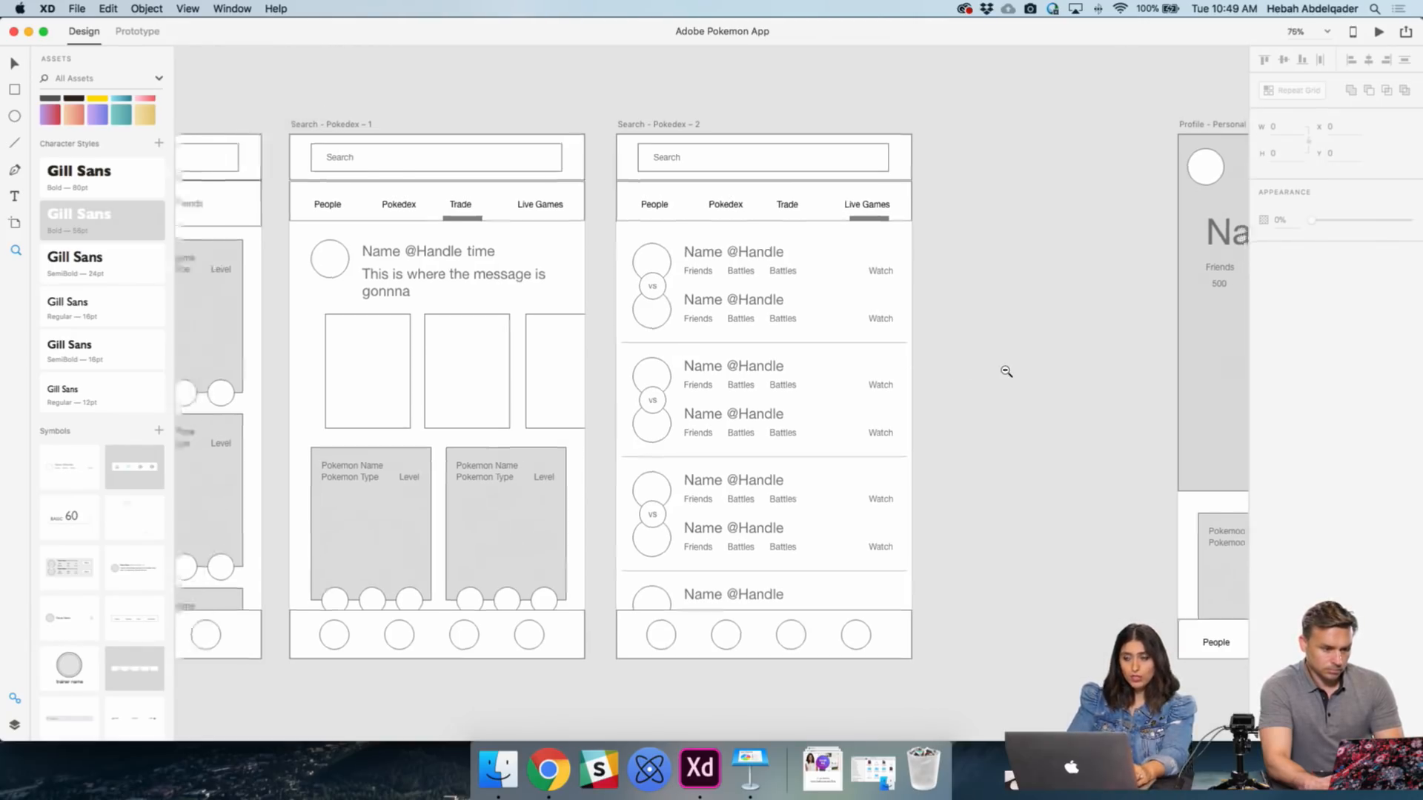
- Examine the Profile - Personal and Profile - friend wireframes up close
{"action": "scroll", "coordinate": [1005, 370], "scroll_direction": "down", "scroll_amount": 2}
{"action": "scroll", "coordinate": [1006, 371], "scroll_direction": "right", "scroll_amount": 8}
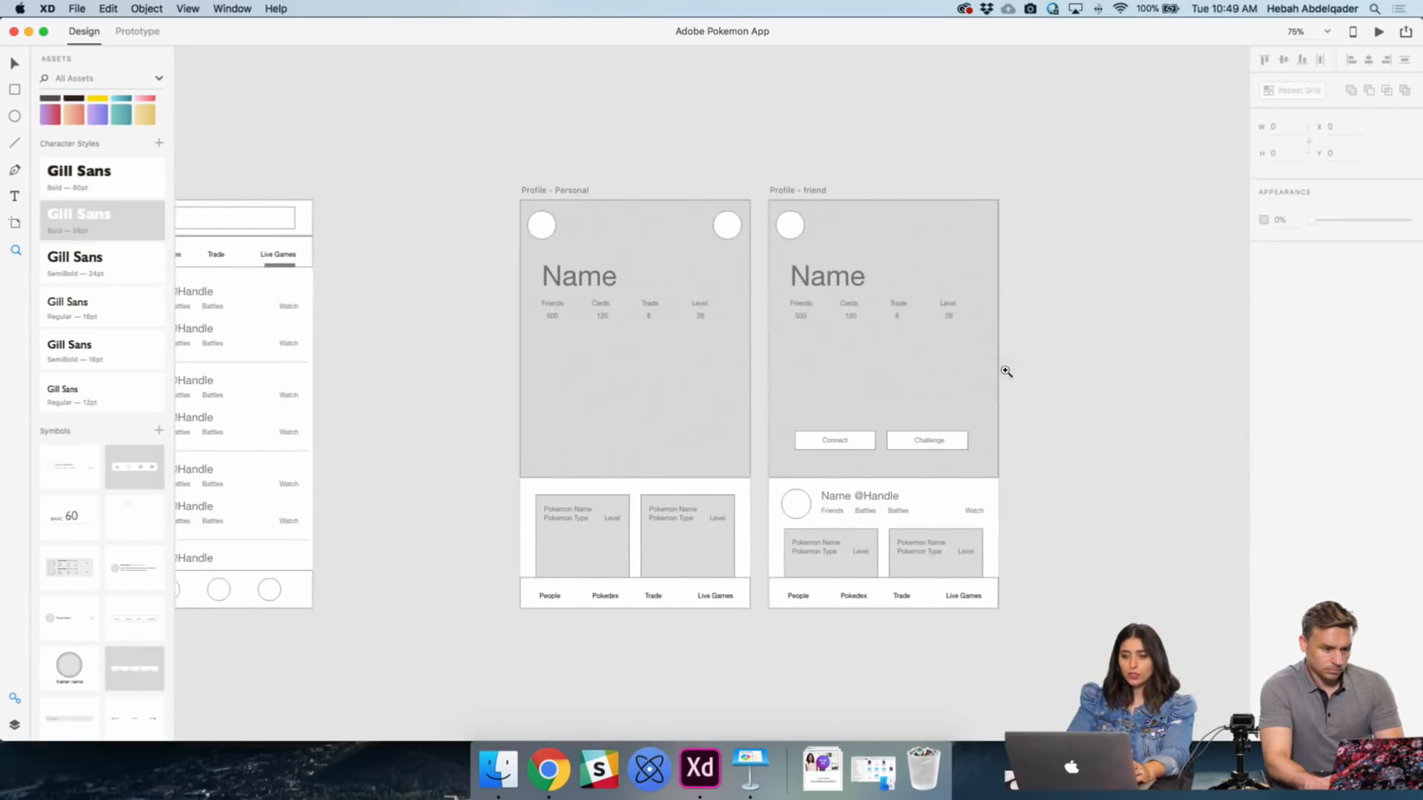
{"action": "left_click", "coordinate": [639, 317]}
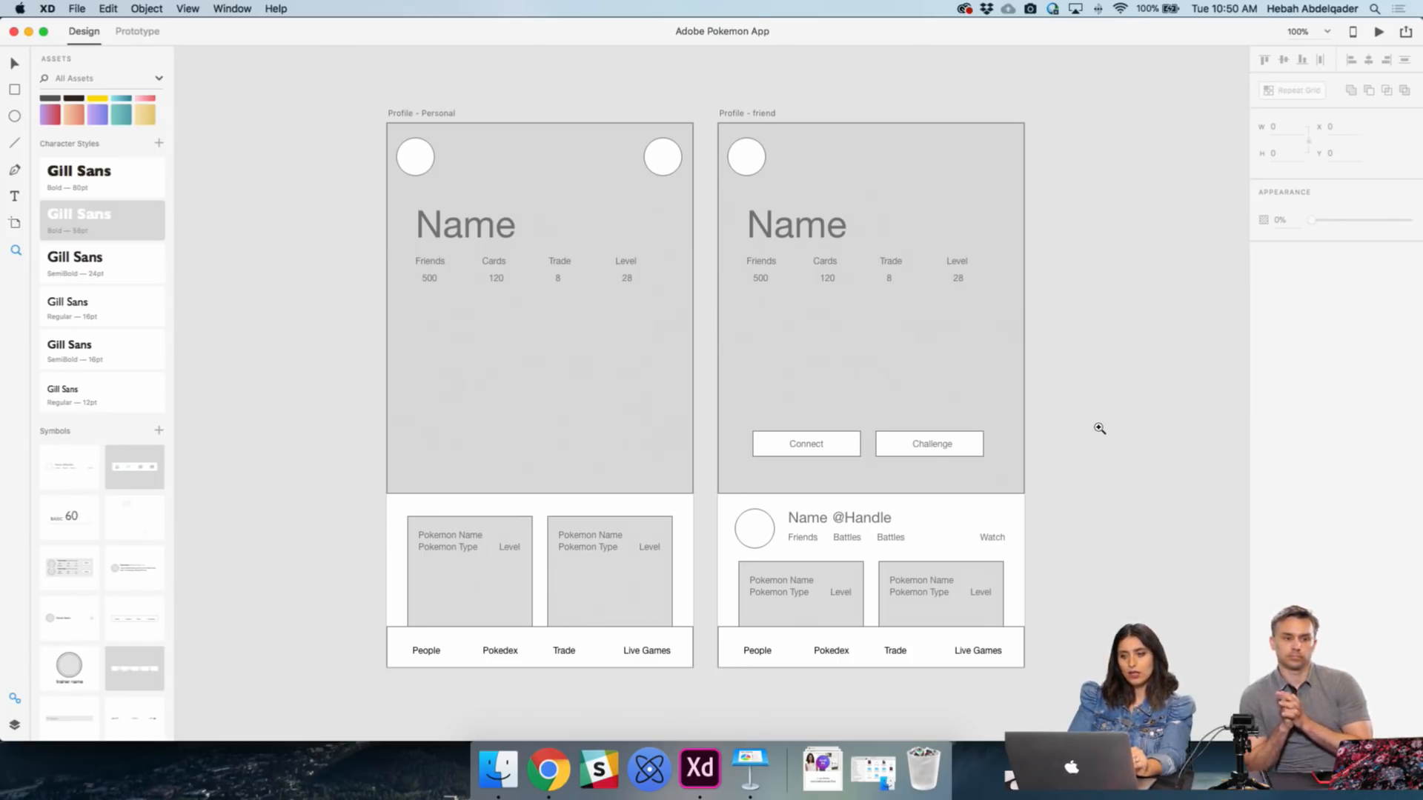
{"action": "scroll", "coordinate": [1100, 428], "scroll_direction": "right", "scroll_amount": 5}
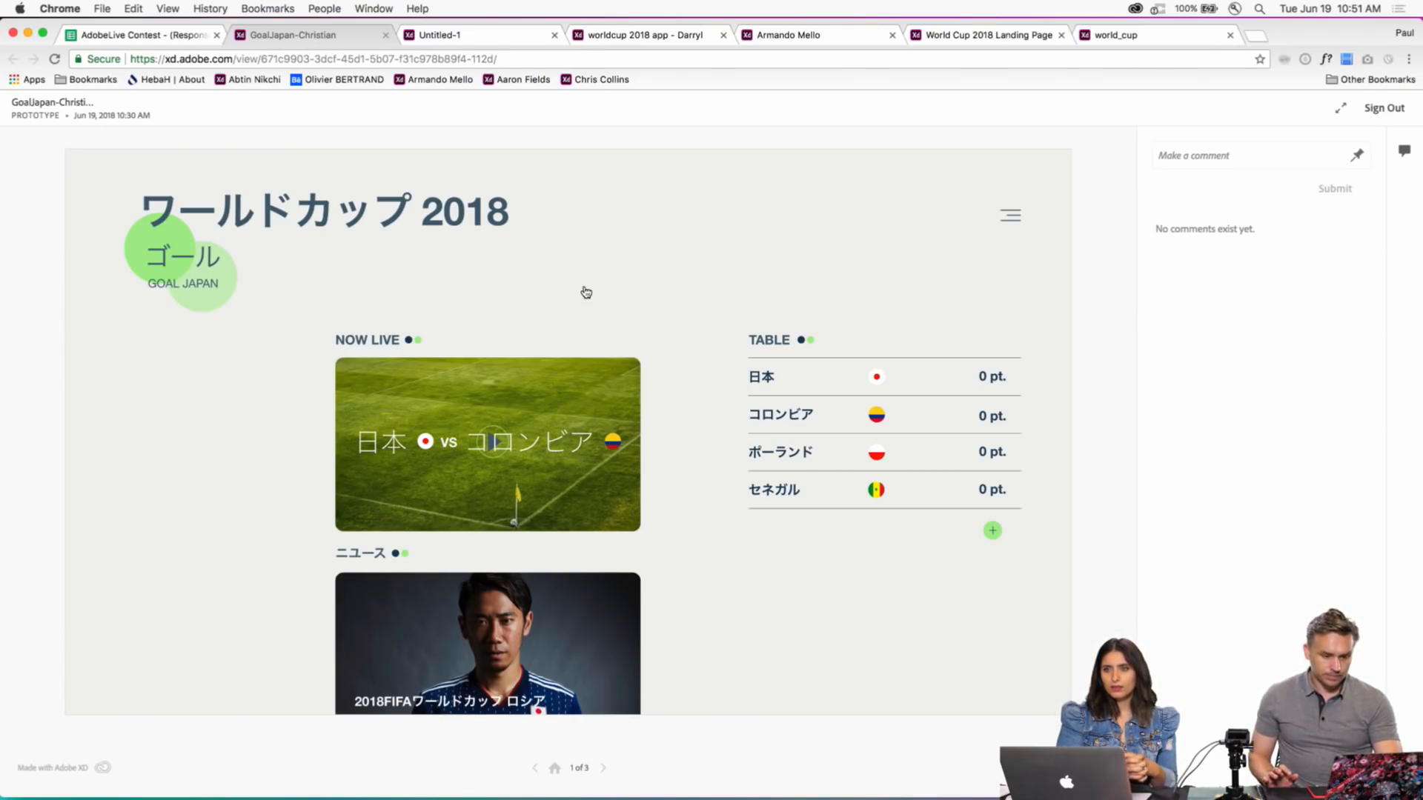
- In Chrome, open and close the navigation menu of the Goal Japan prototype and review its home screen
{"action": "left_click", "coordinate": [1022, 224]}
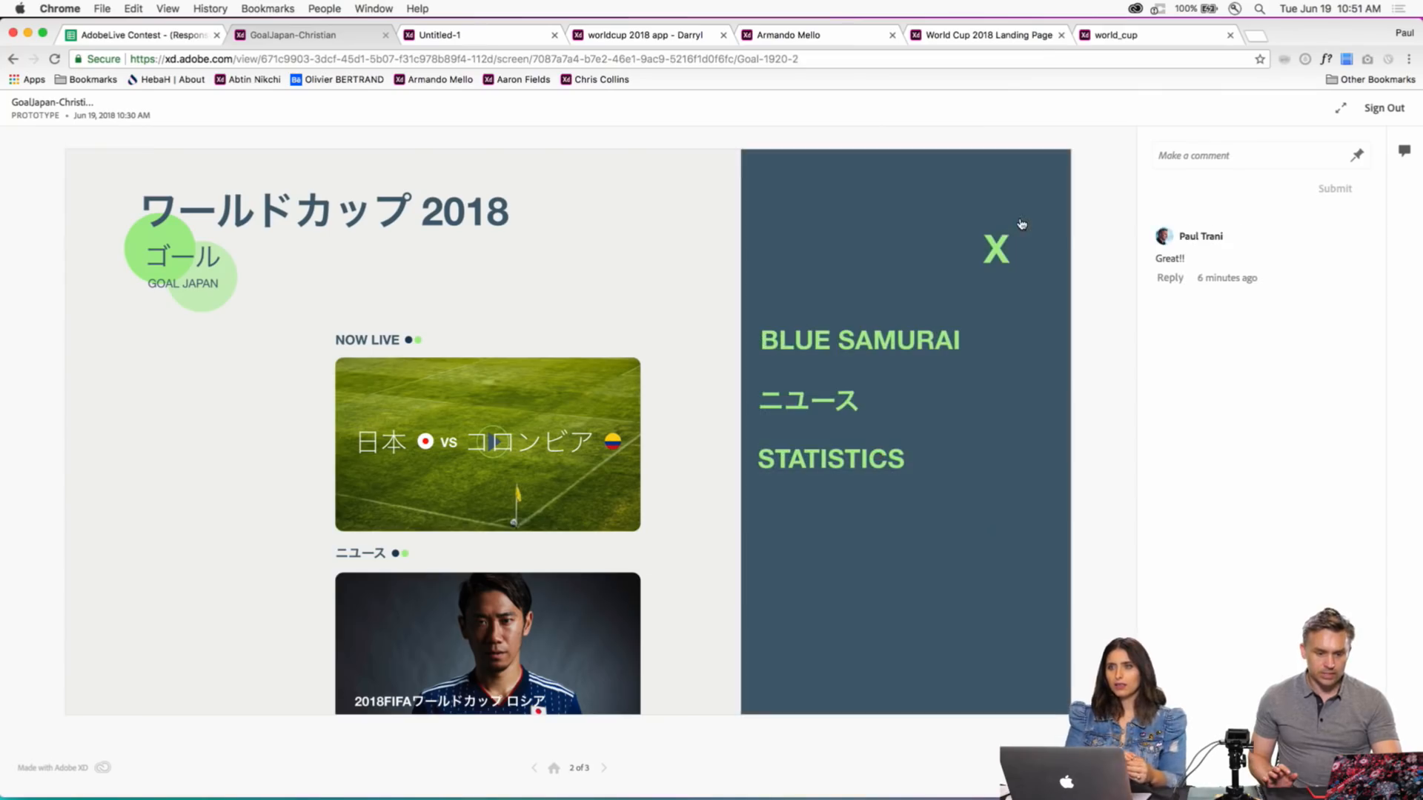
{"action": "left_click", "coordinate": [999, 251]}
{"action": "scroll", "coordinate": [623, 317], "scroll_direction": "down", "scroll_amount": 5}
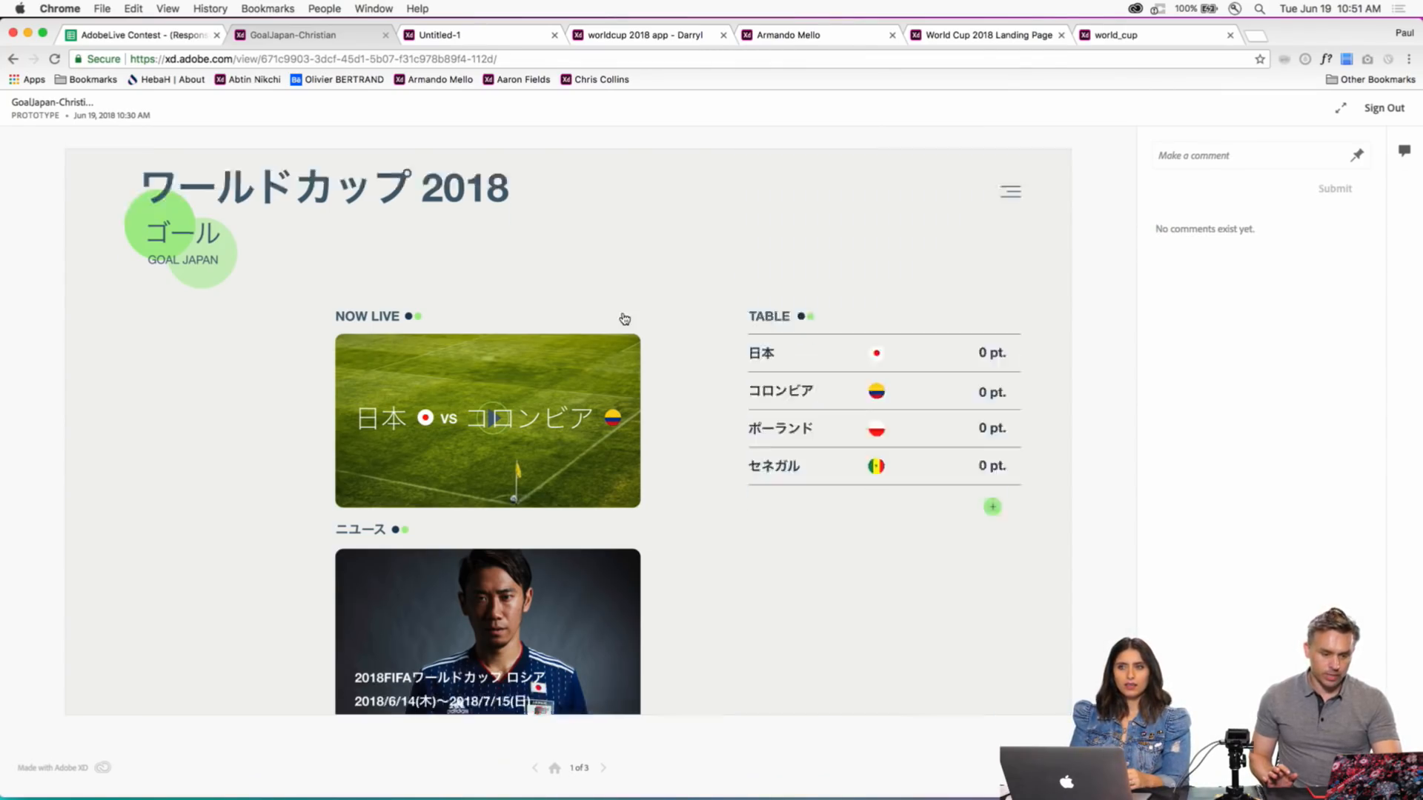
- Advance the Goal Japan prototype to its third screen and examine the Now Live match page with its video and chat areas
{"action": "left_click", "coordinate": [604, 769]}
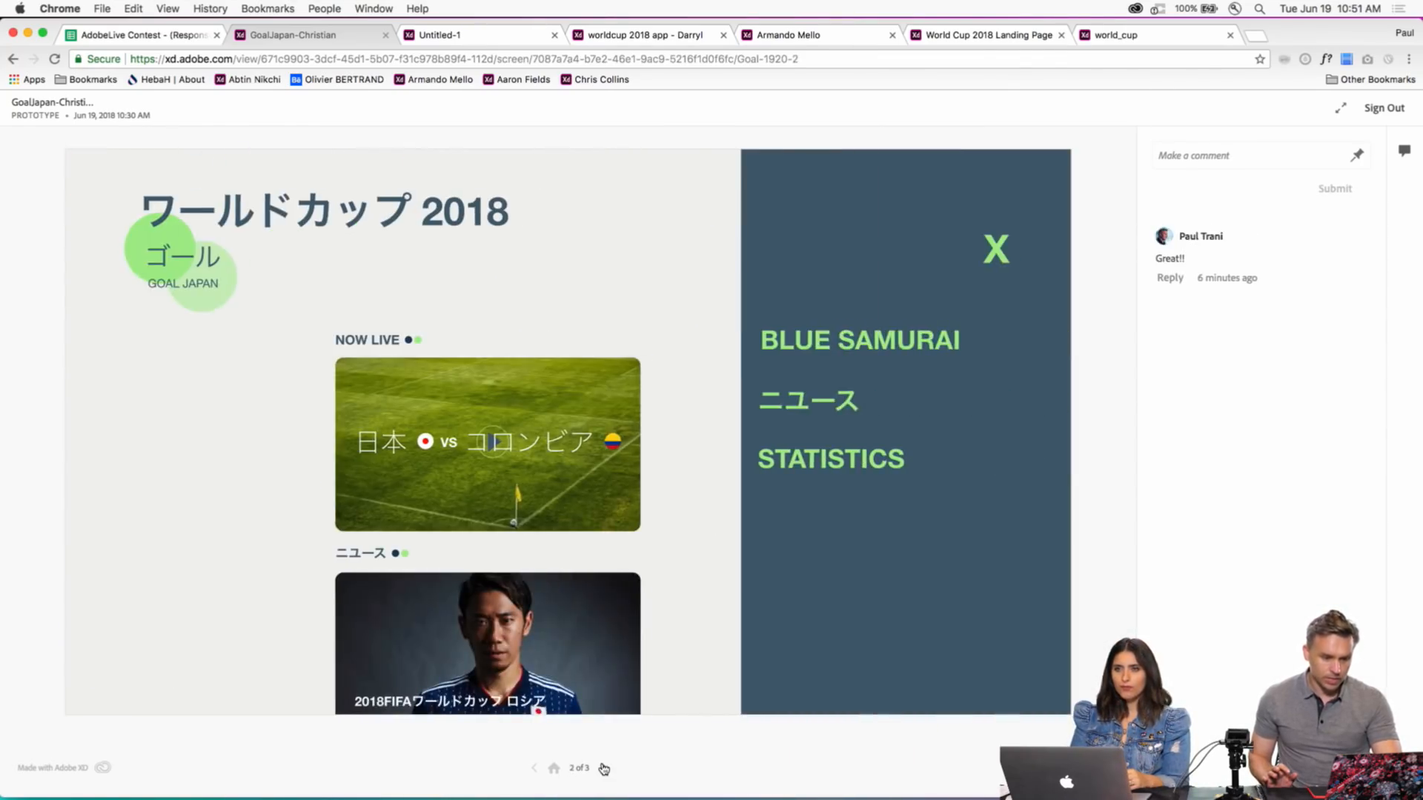
{"action": "left_click", "coordinate": [604, 768]}
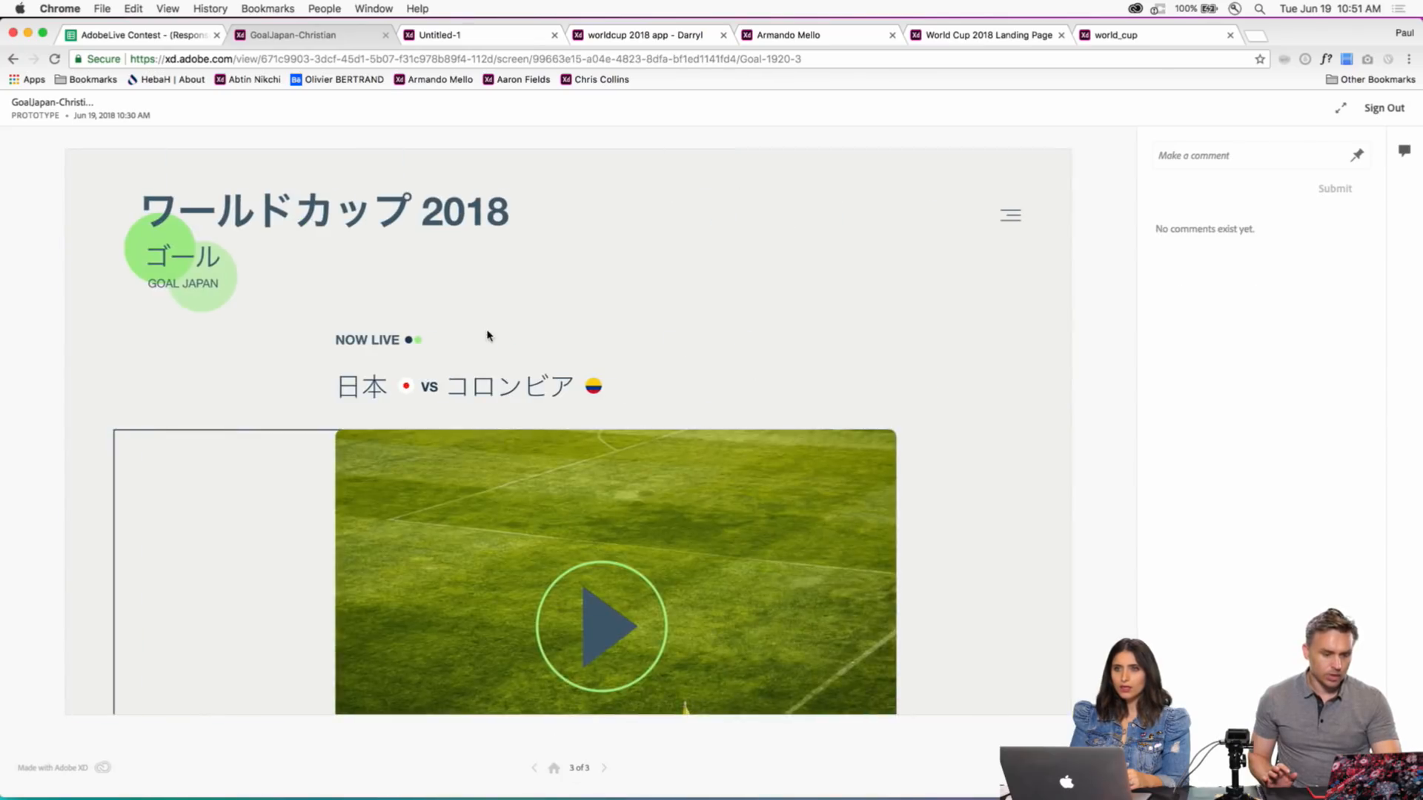
{"action": "scroll", "coordinate": [487, 335], "scroll_direction": "down", "scroll_amount": 2}
{"action": "scroll", "coordinate": [487, 335], "scroll_direction": "up", "scroll_amount": 4}
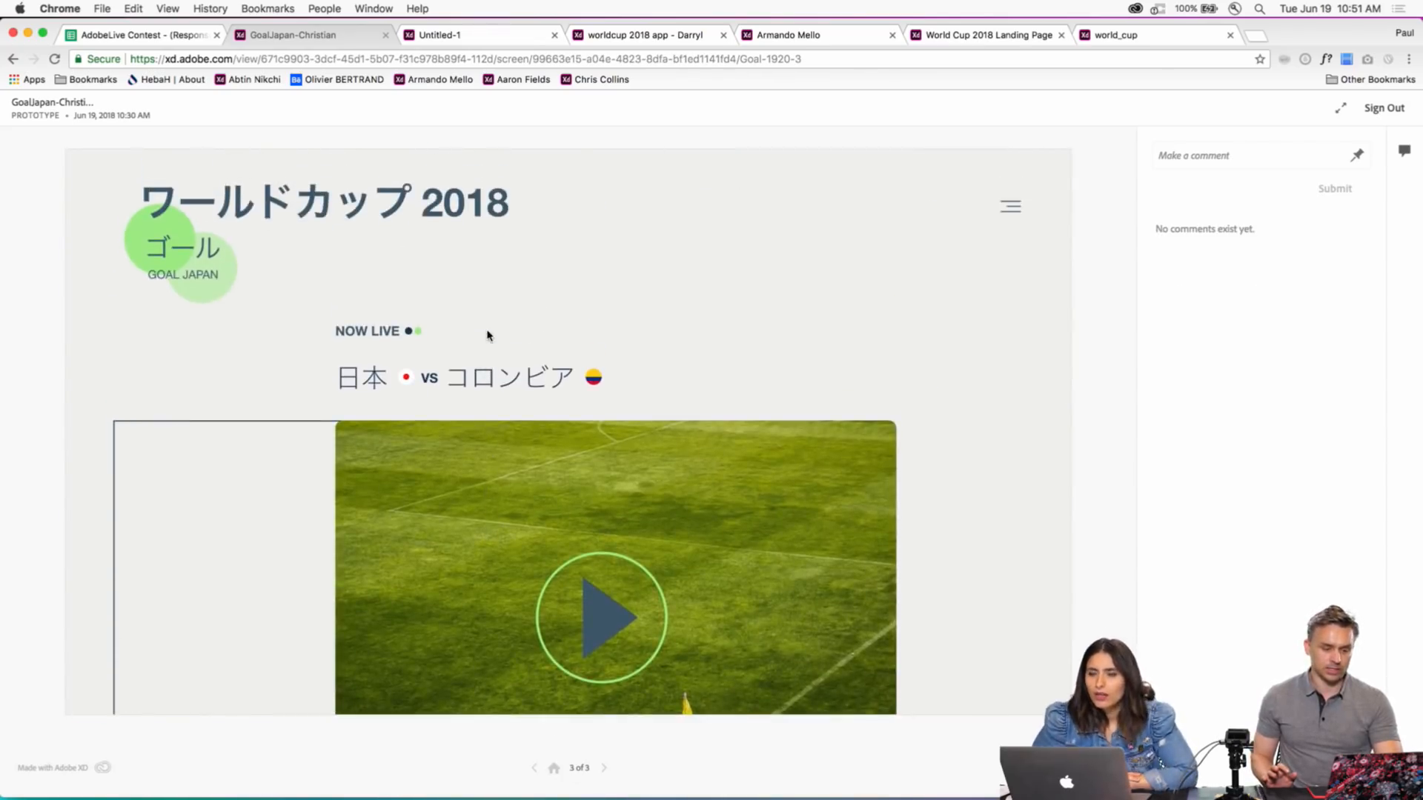
{"action": "scroll", "coordinate": [487, 335], "scroll_direction": "down", "scroll_amount": 3}
{"action": "scroll", "coordinate": [487, 335], "scroll_direction": "down", "scroll_amount": 2}
{"action": "scroll", "coordinate": [487, 335], "scroll_direction": "up", "scroll_amount": 2}
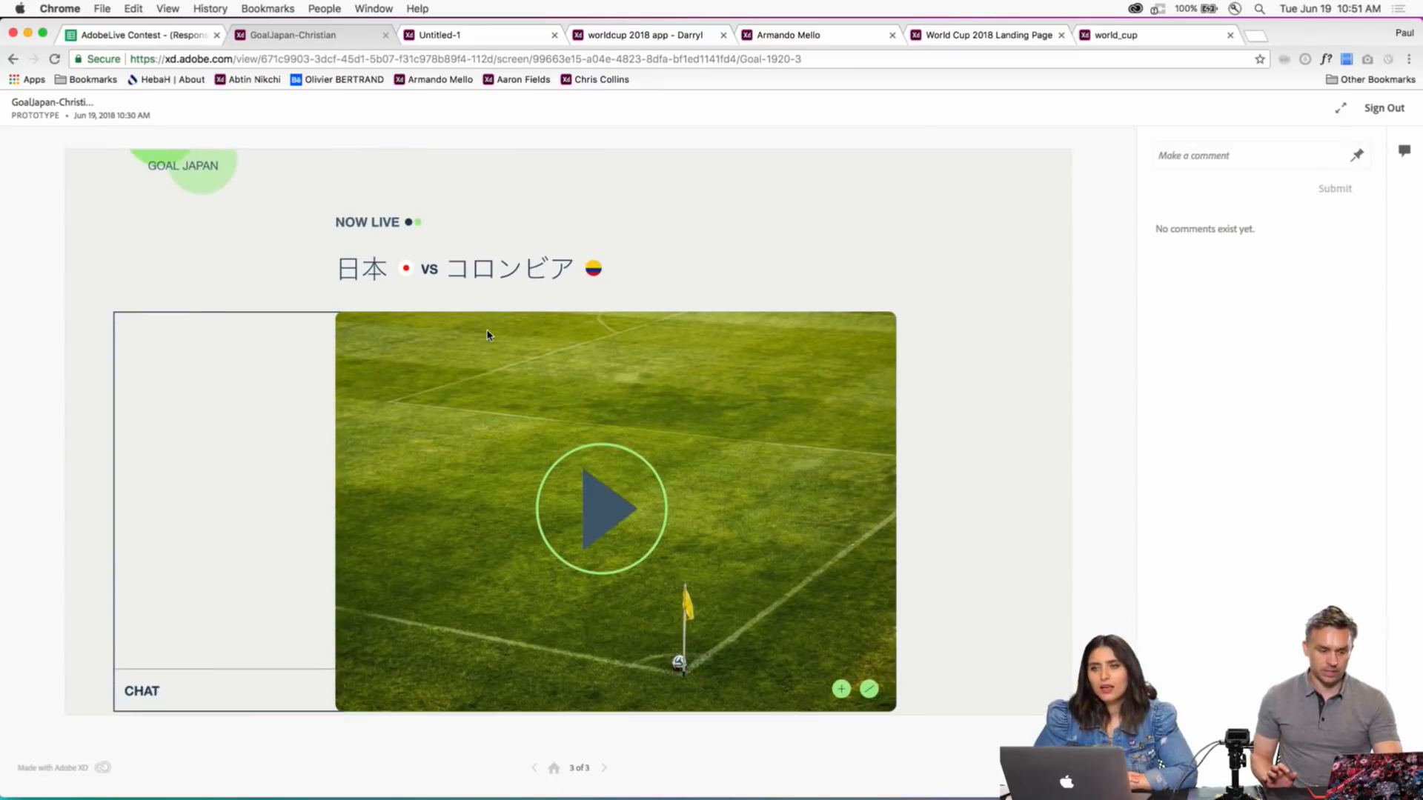
{"action": "scroll", "coordinate": [229, 244], "scroll_direction": "up", "scroll_amount": 2}
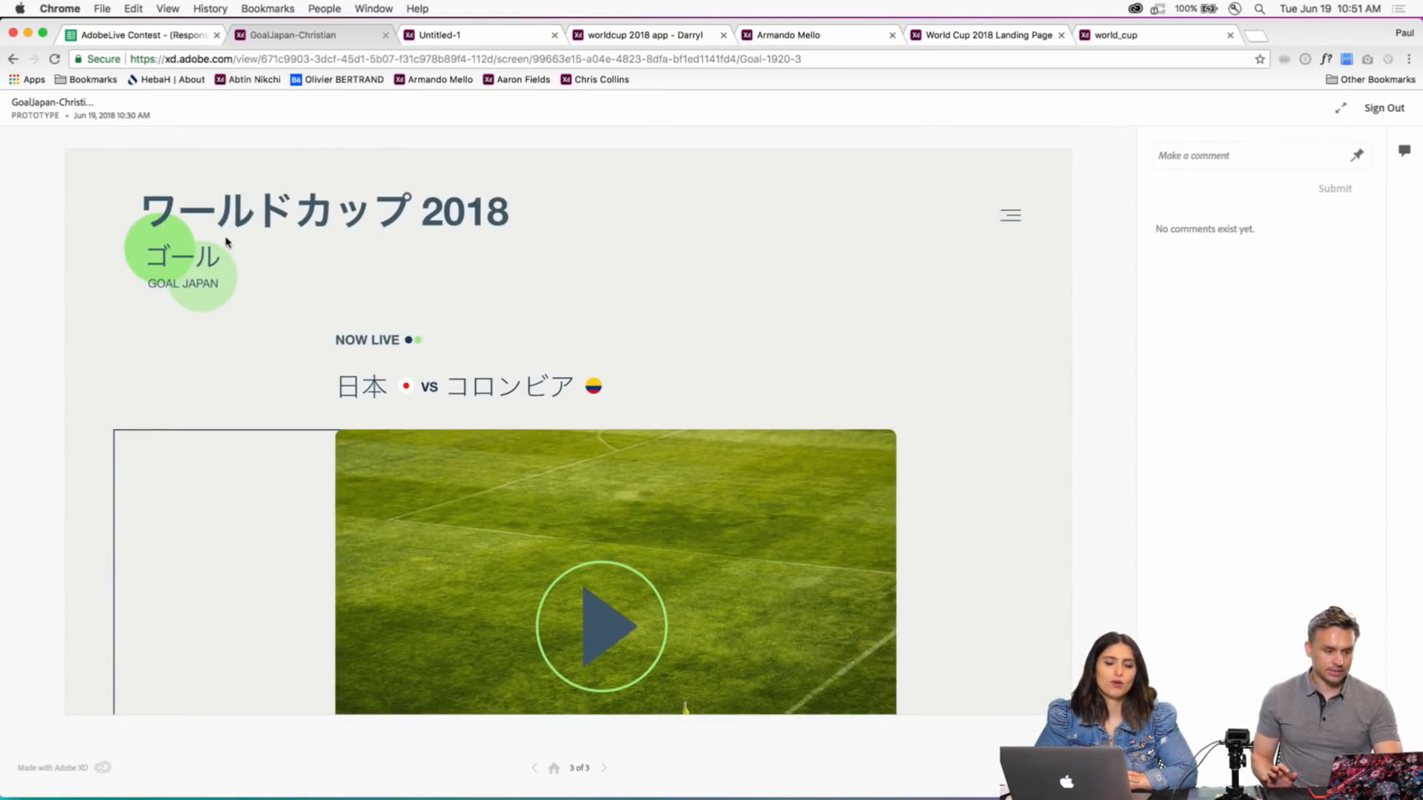
{"action": "scroll", "coordinate": [202, 303], "scroll_direction": "down", "scroll_amount": 2}
{"action": "scroll", "coordinate": [201, 303], "scroll_direction": "up", "scroll_amount": 2}
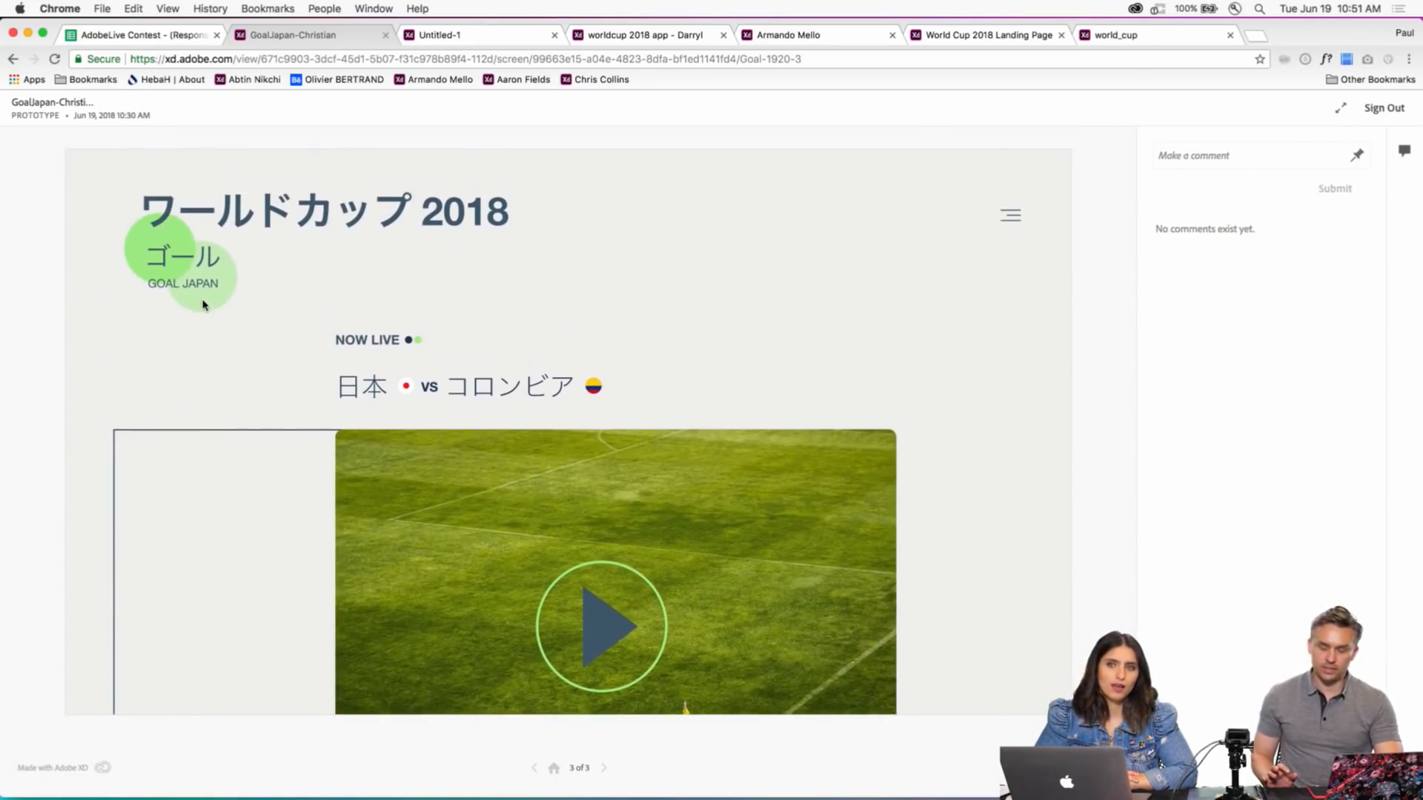
{"action": "scroll", "coordinate": [202, 302], "scroll_direction": "down", "scroll_amount": 1}
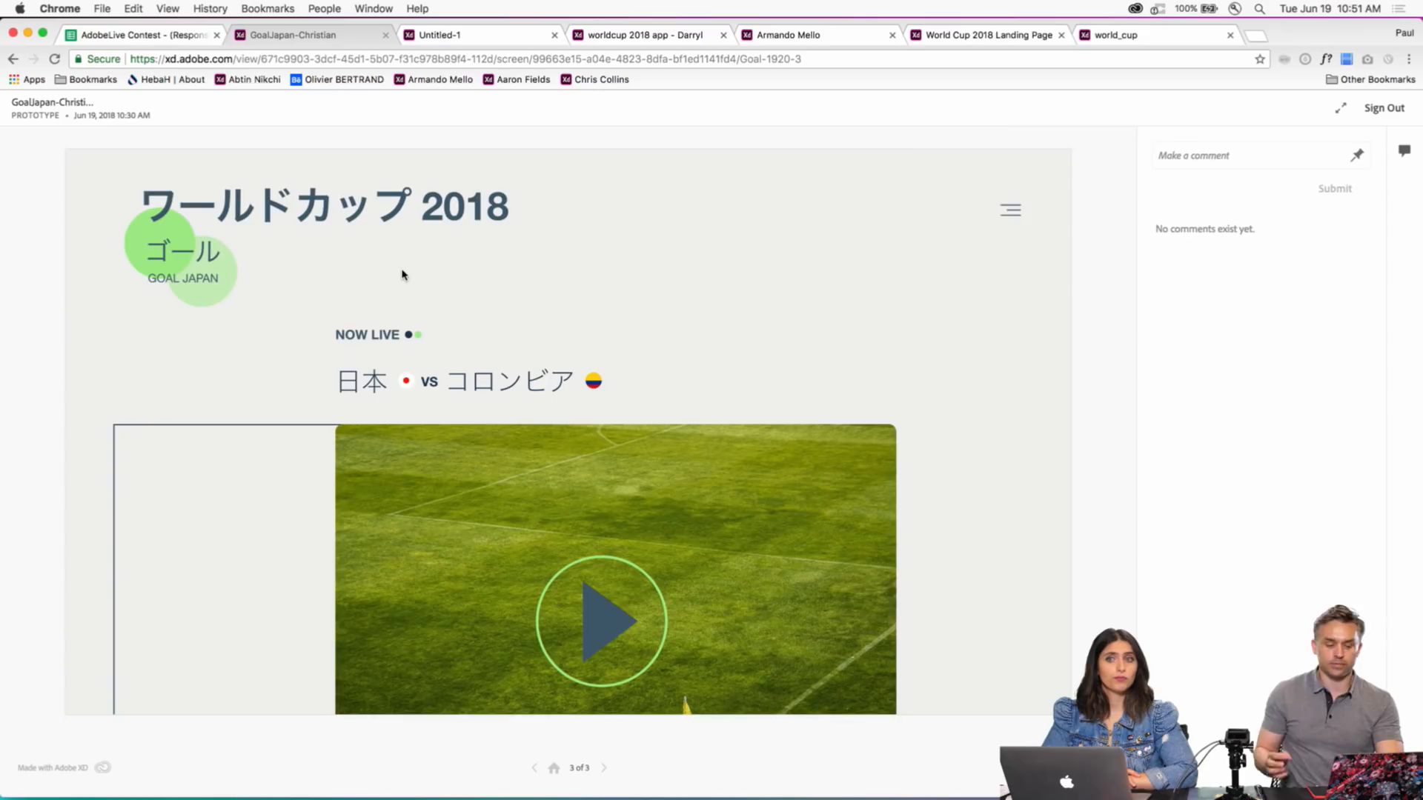
{"action": "scroll", "coordinate": [404, 273], "scroll_direction": "down", "scroll_amount": 3}
{"action": "scroll", "coordinate": [403, 274], "scroll_direction": "down", "scroll_amount": 1}
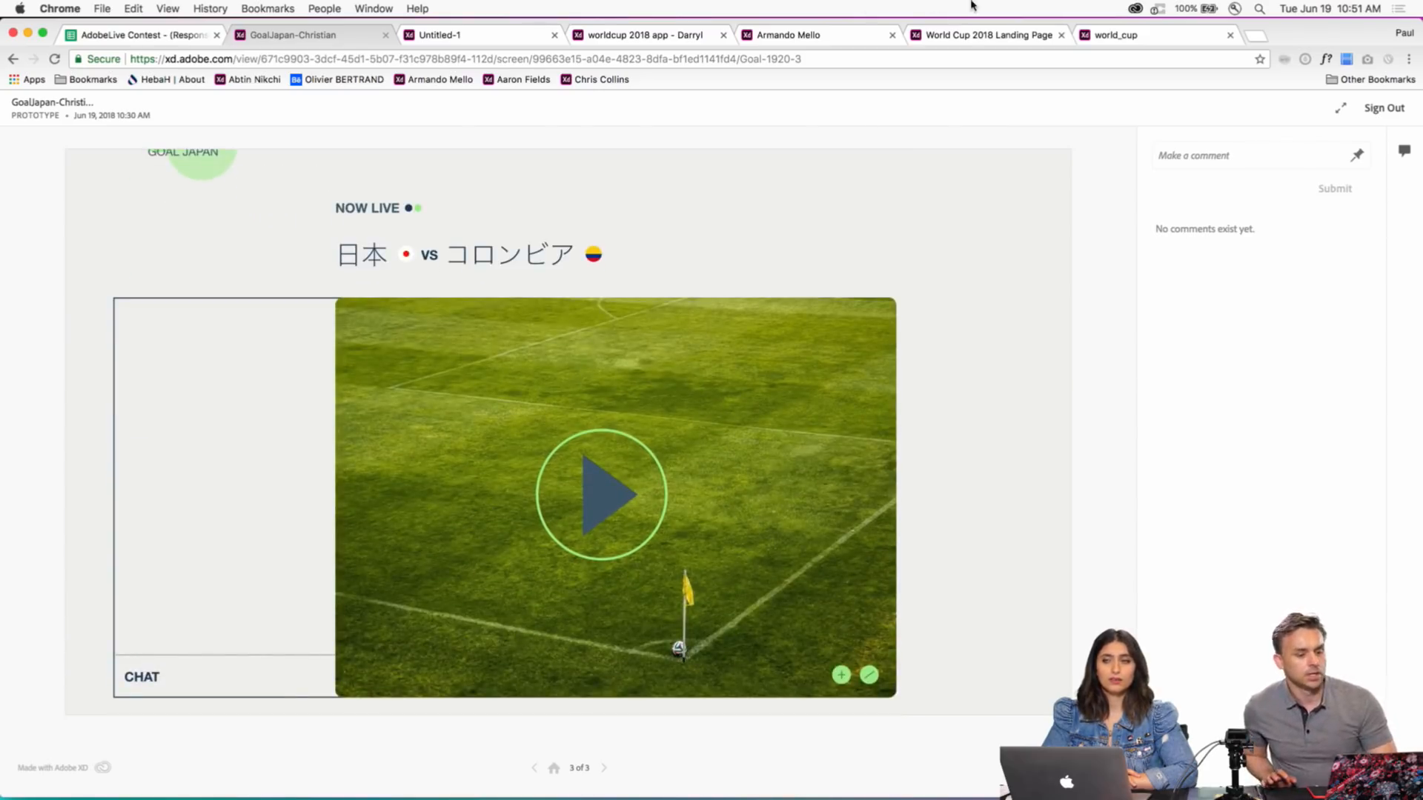
- Review the More Info screen of the world_cup prototype at full screen
{"action": "left_click", "coordinate": [1146, 39]}
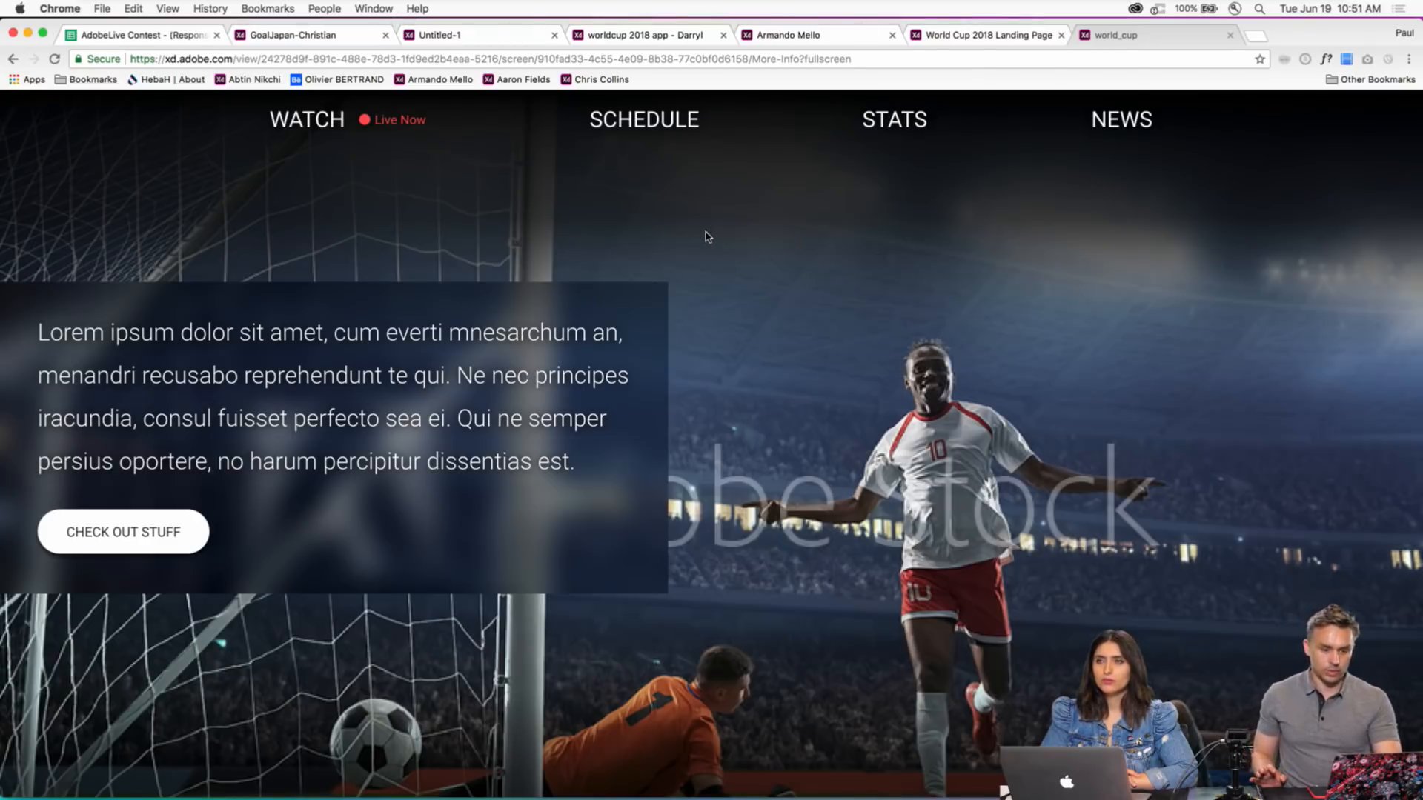
{"action": "scroll", "coordinate": [756, 462], "scroll_direction": "down", "scroll_amount": 3}
{"action": "scroll", "coordinate": [756, 462], "scroll_direction": "up", "scroll_amount": 3}
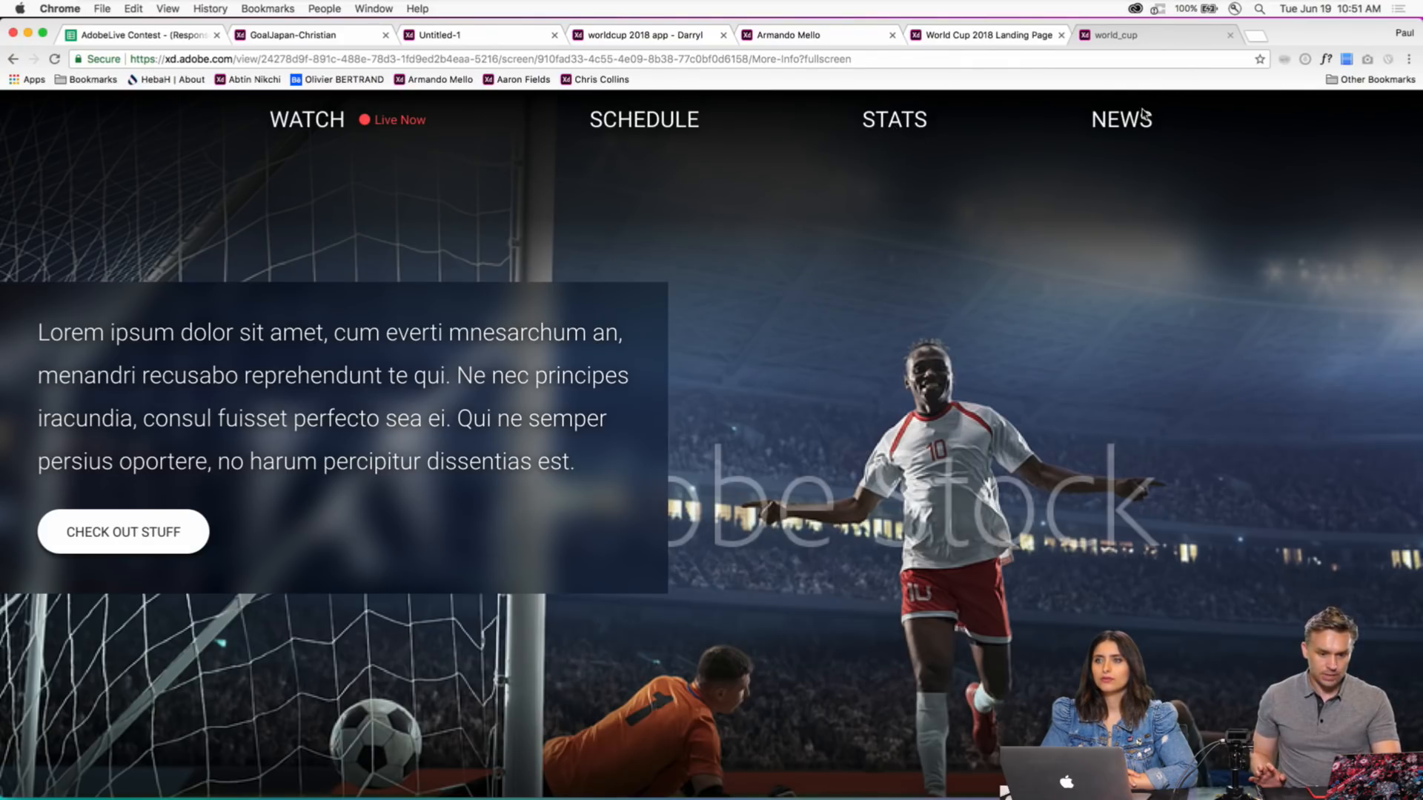
- Review the World Cup 2018 Landing Page prototype, exit its full-screen view and show its bracket screen
{"action": "left_click", "coordinate": [945, 35]}
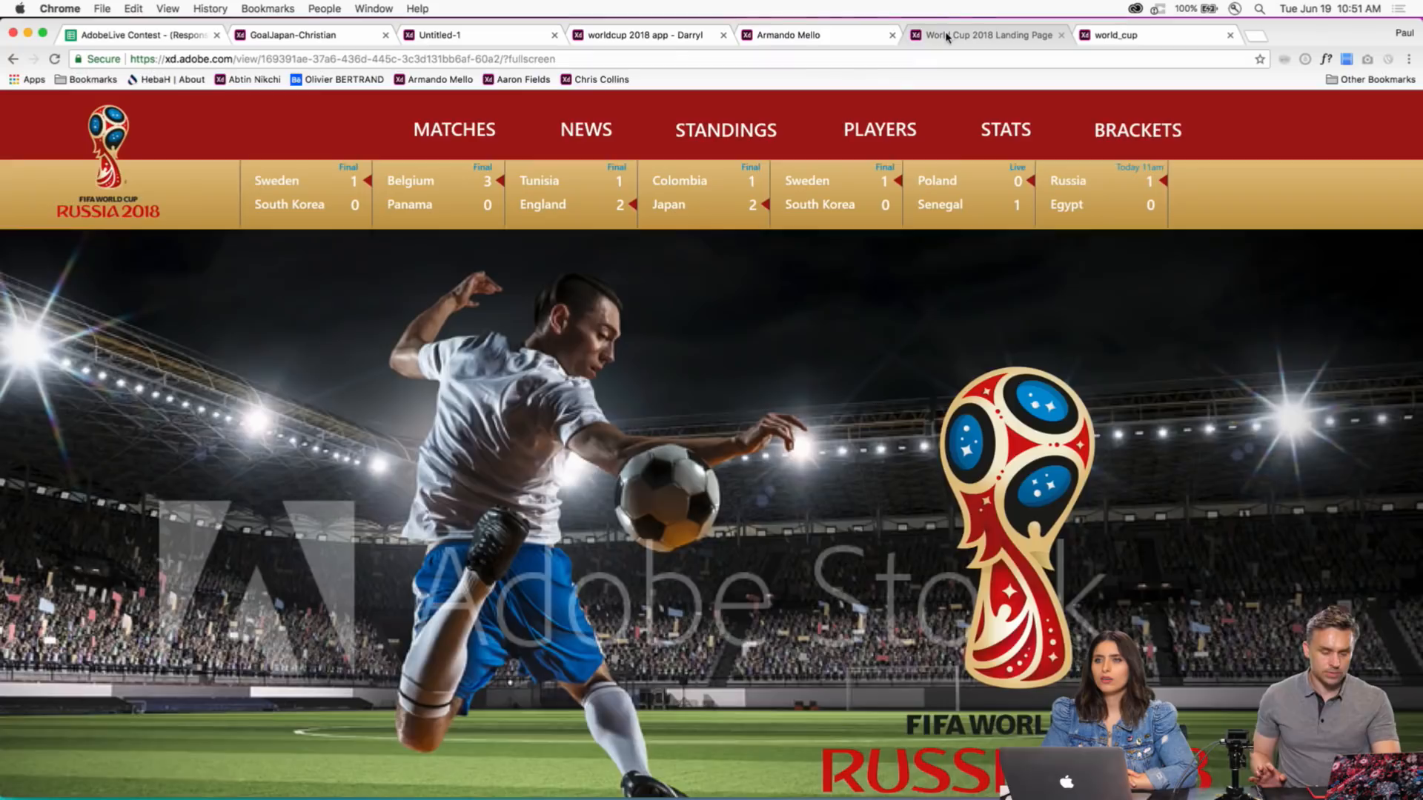
{"action": "scroll", "coordinate": [788, 424], "scroll_direction": "down", "scroll_amount": 2}
{"action": "scroll", "coordinate": [793, 400], "scroll_direction": "up", "scroll_amount": 2}
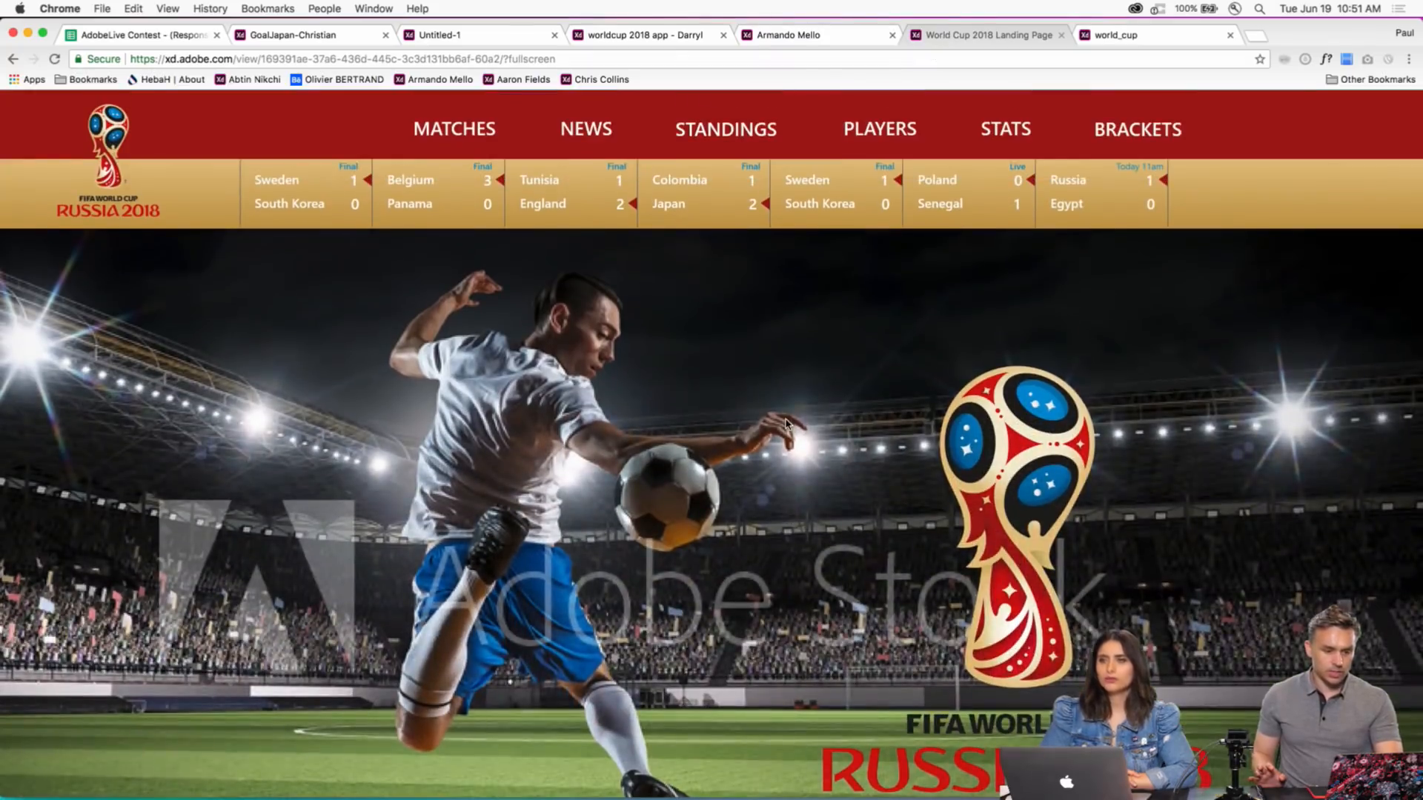
{"action": "key", "text": "Escape"}
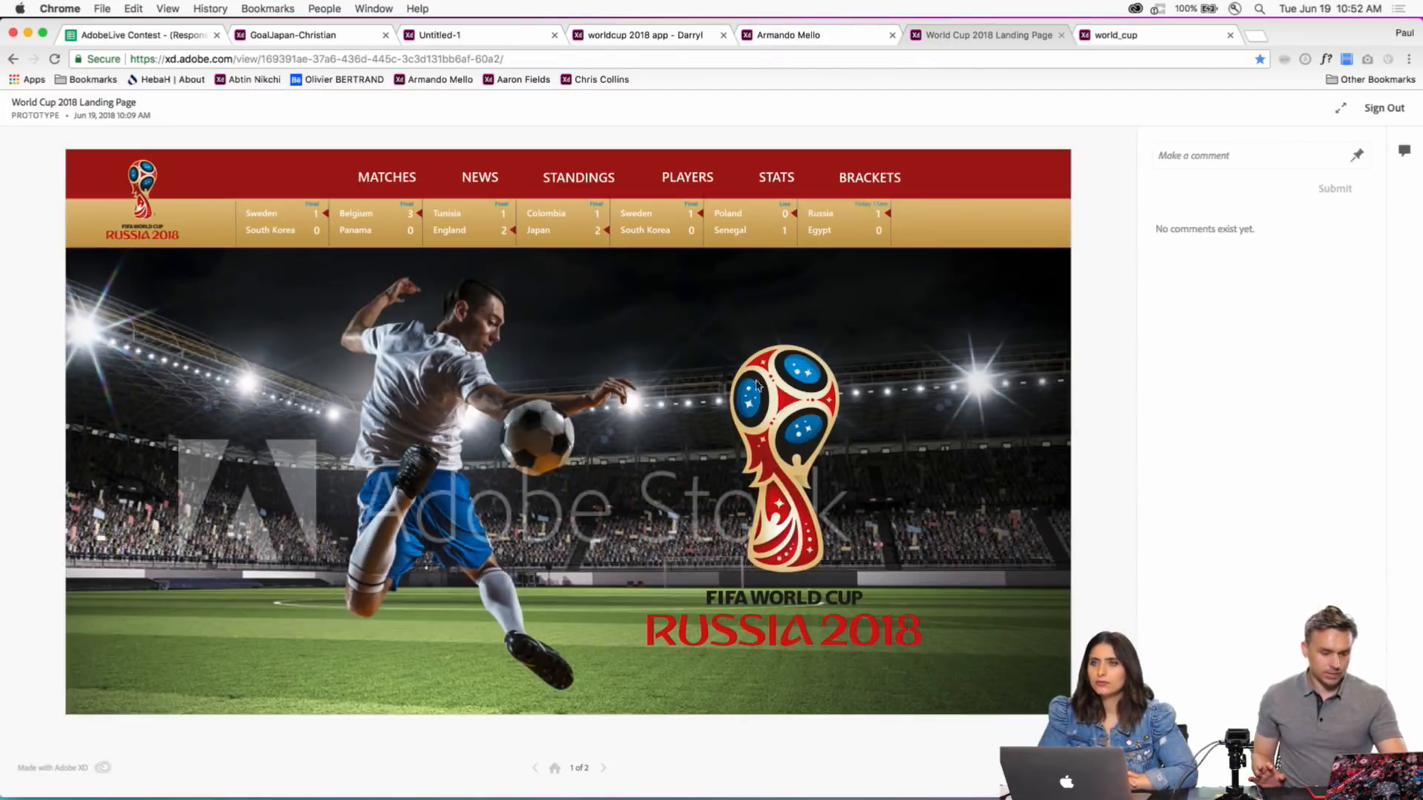
{"action": "left_click", "coordinate": [603, 768]}
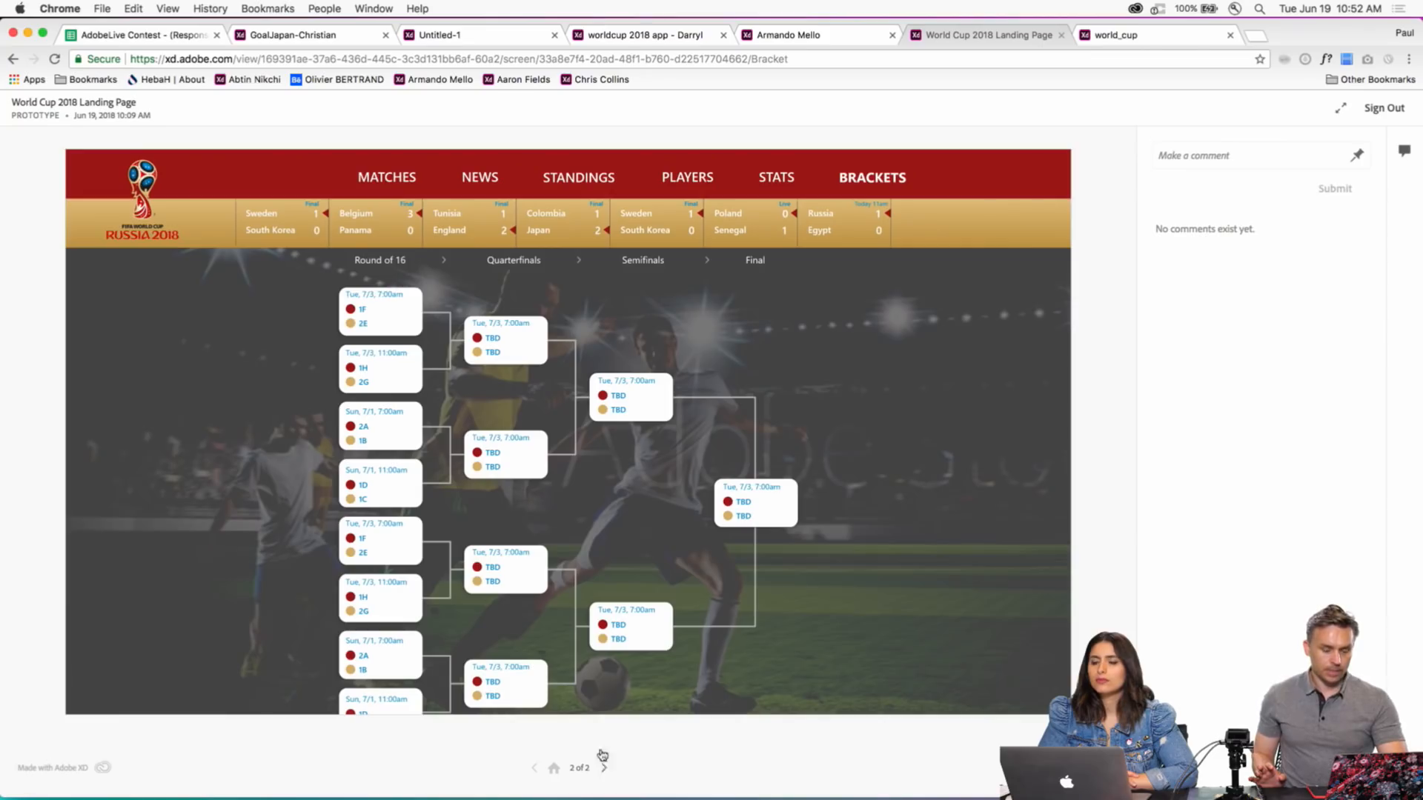
- Return to the world_cup prototype, exit its full-screen view and check for further screens
{"action": "left_click", "coordinate": [1161, 37]}
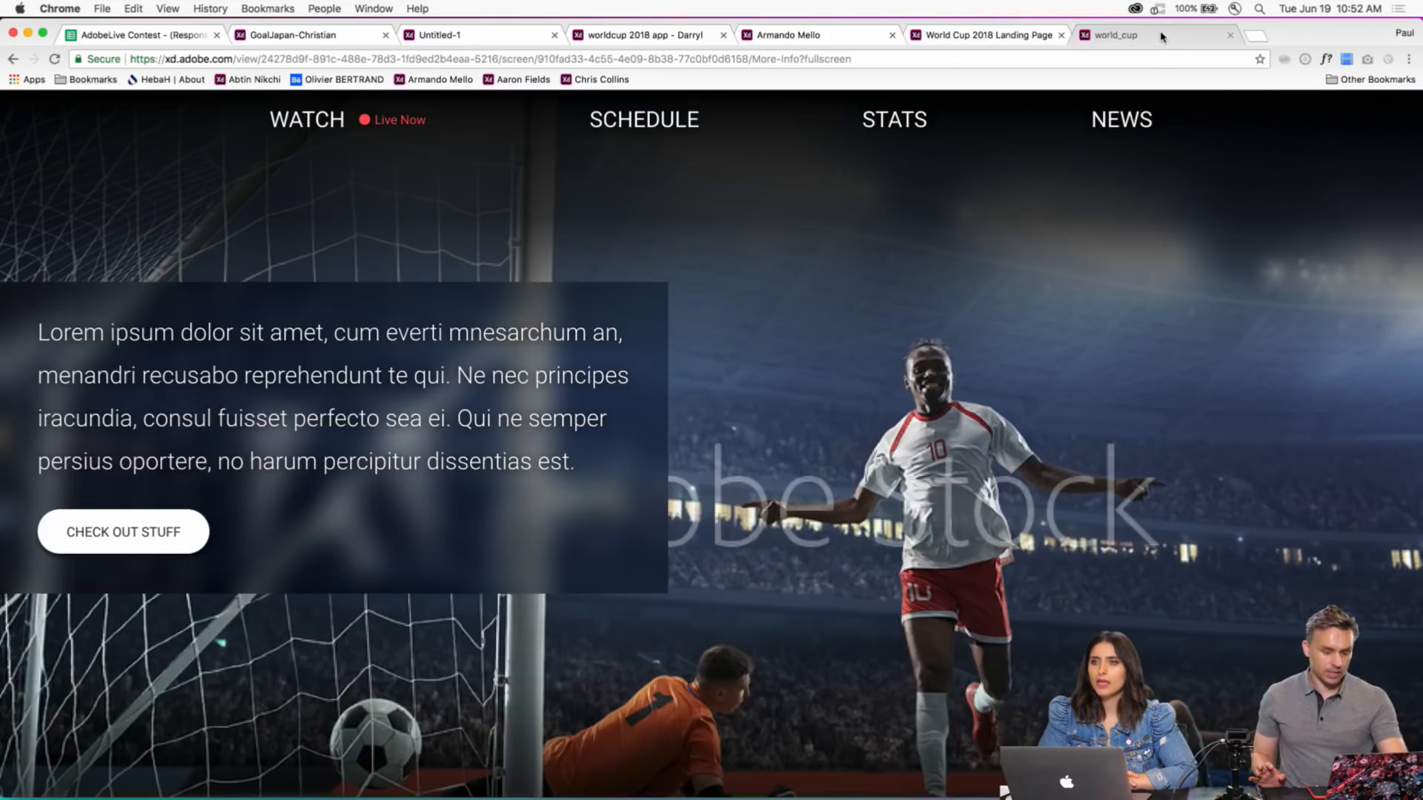
{"action": "key", "text": "Escape"}
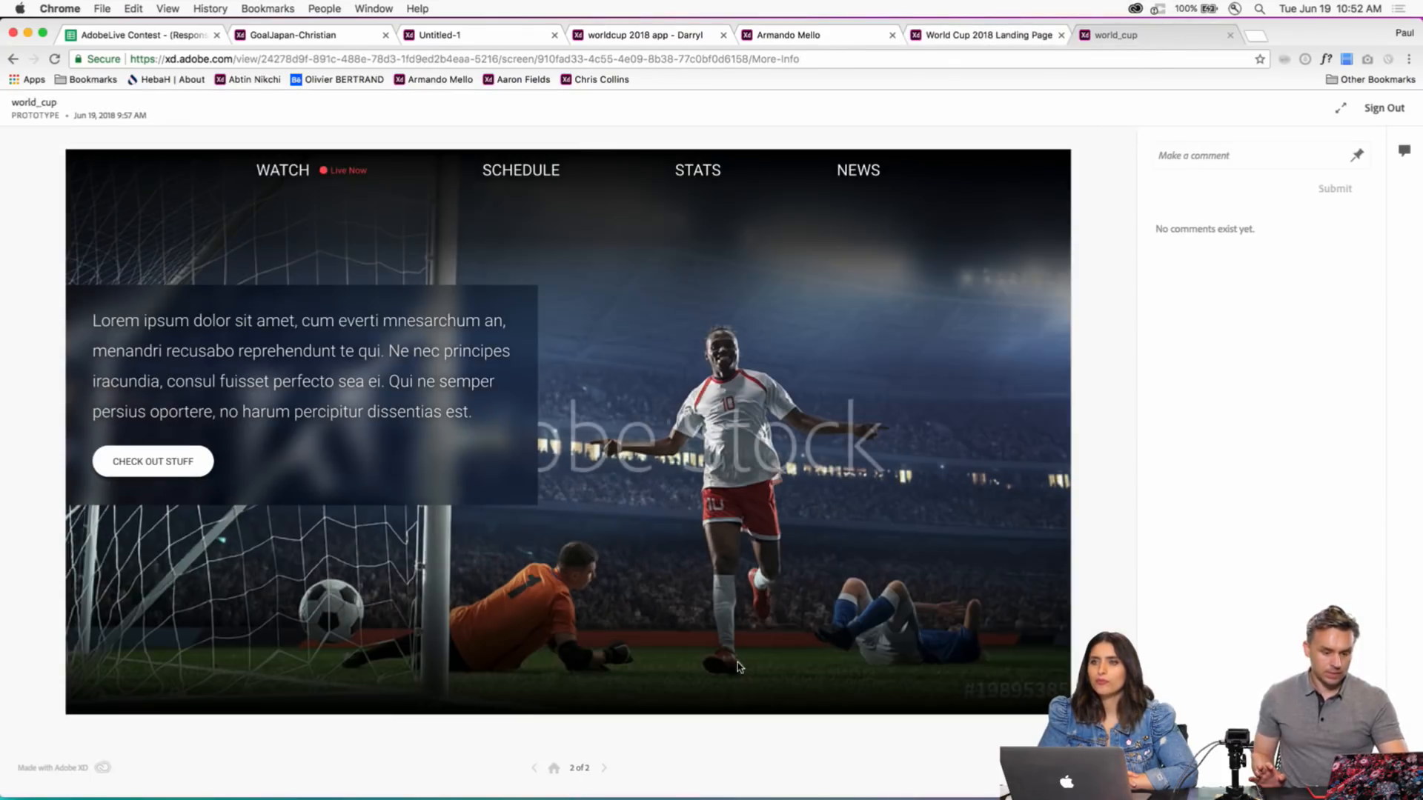
{"action": "left_click", "coordinate": [605, 768]}
- Review the real-time Brazil and France score prototype and the Recent Matches screen of the World Cup 2018 mobile app prototype
{"action": "left_click", "coordinate": [830, 39]}
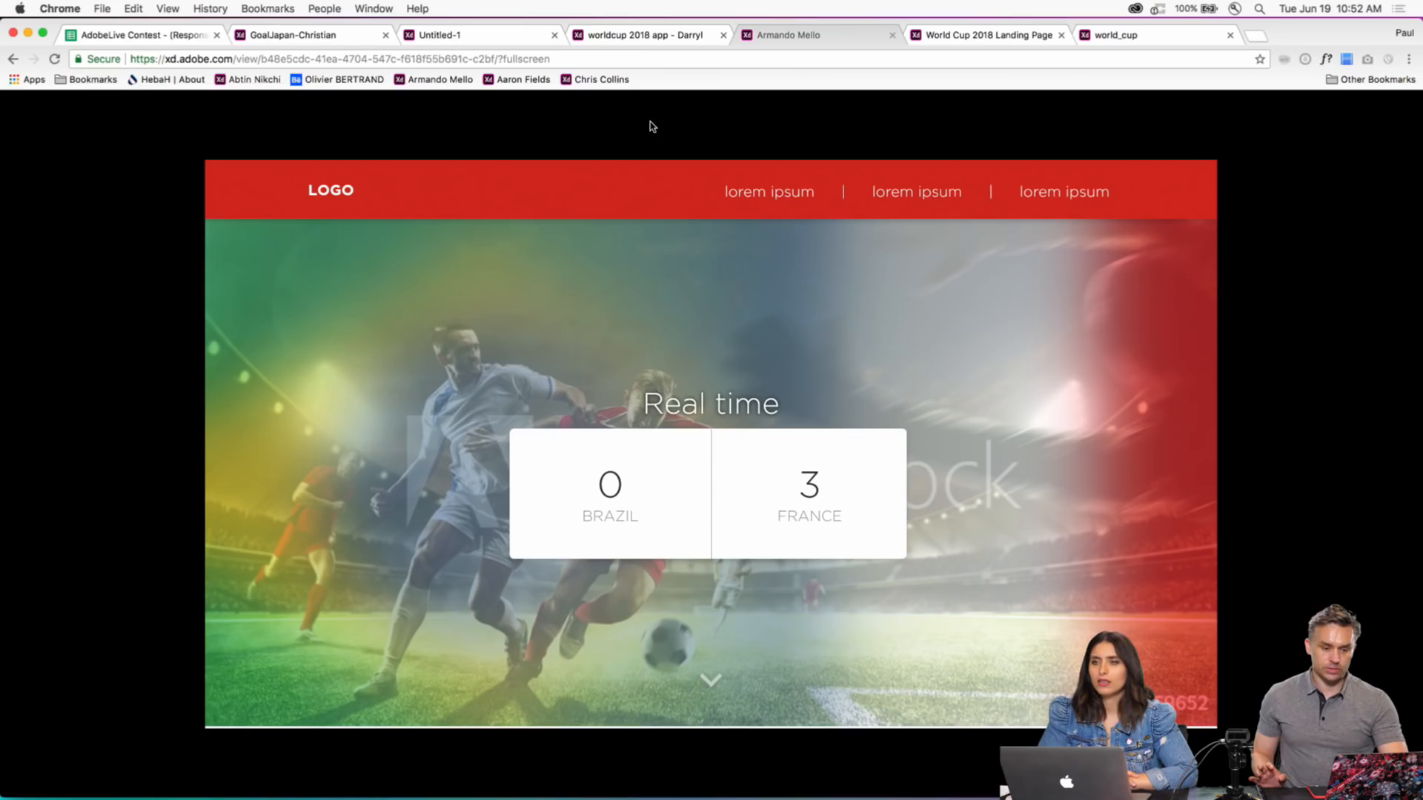
{"action": "left_click", "coordinate": [667, 34]}
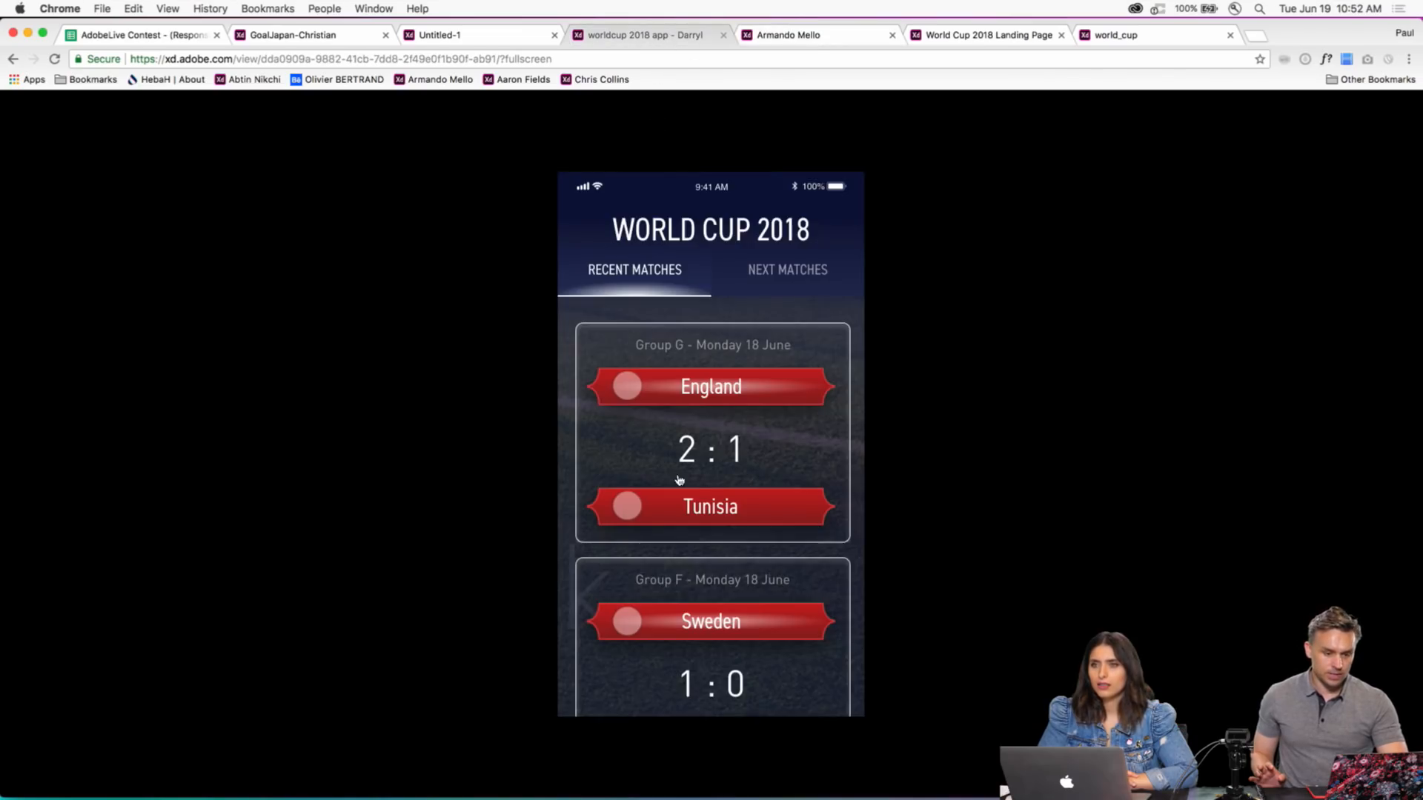
{"action": "scroll", "coordinate": [678, 480], "scroll_direction": "down", "scroll_amount": 3}
{"action": "scroll", "coordinate": [679, 482], "scroll_direction": "up", "scroll_amount": 3}
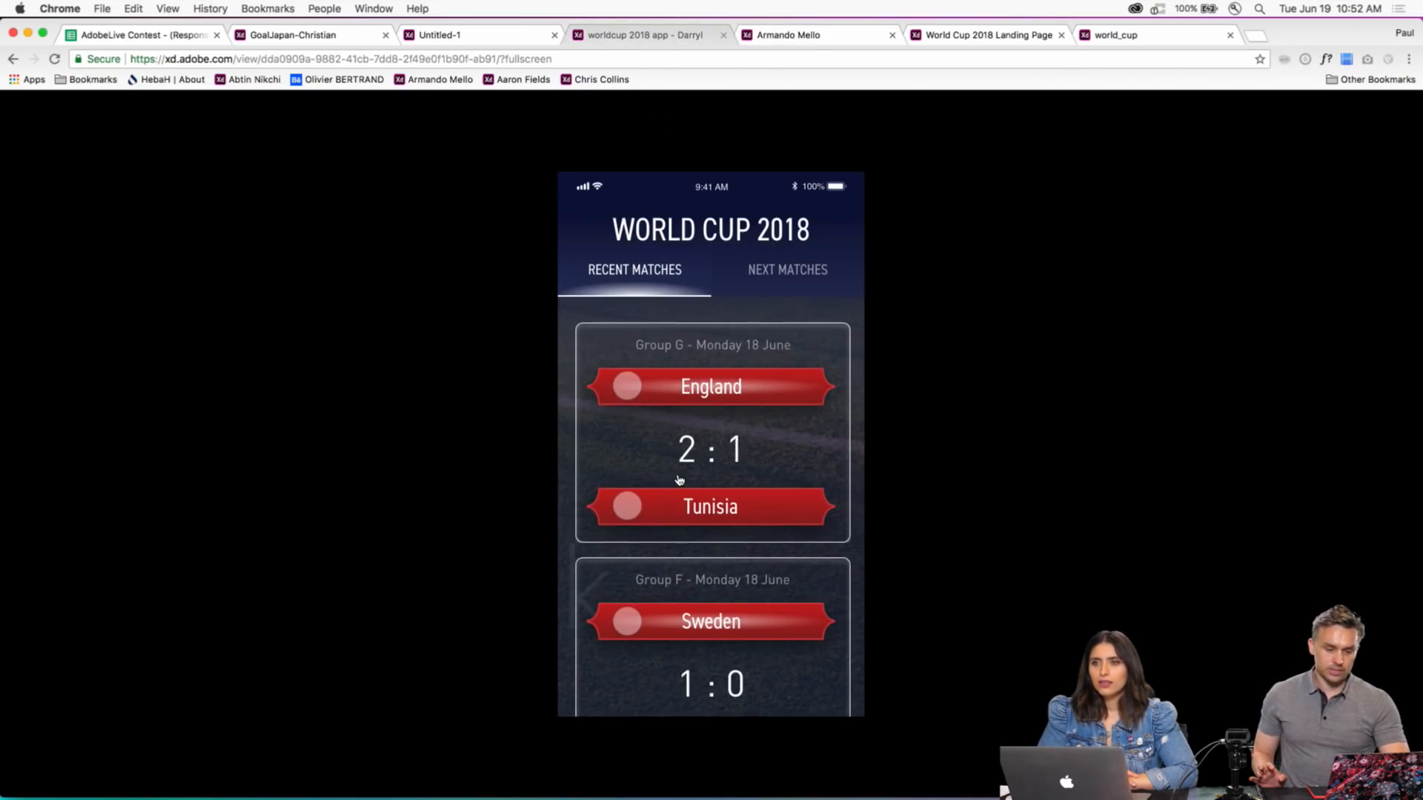
- Open the England and Tunisia match in the World Cup 2018 mobile app prototype and review its team stats
{"action": "left_click", "coordinate": [630, 382]}
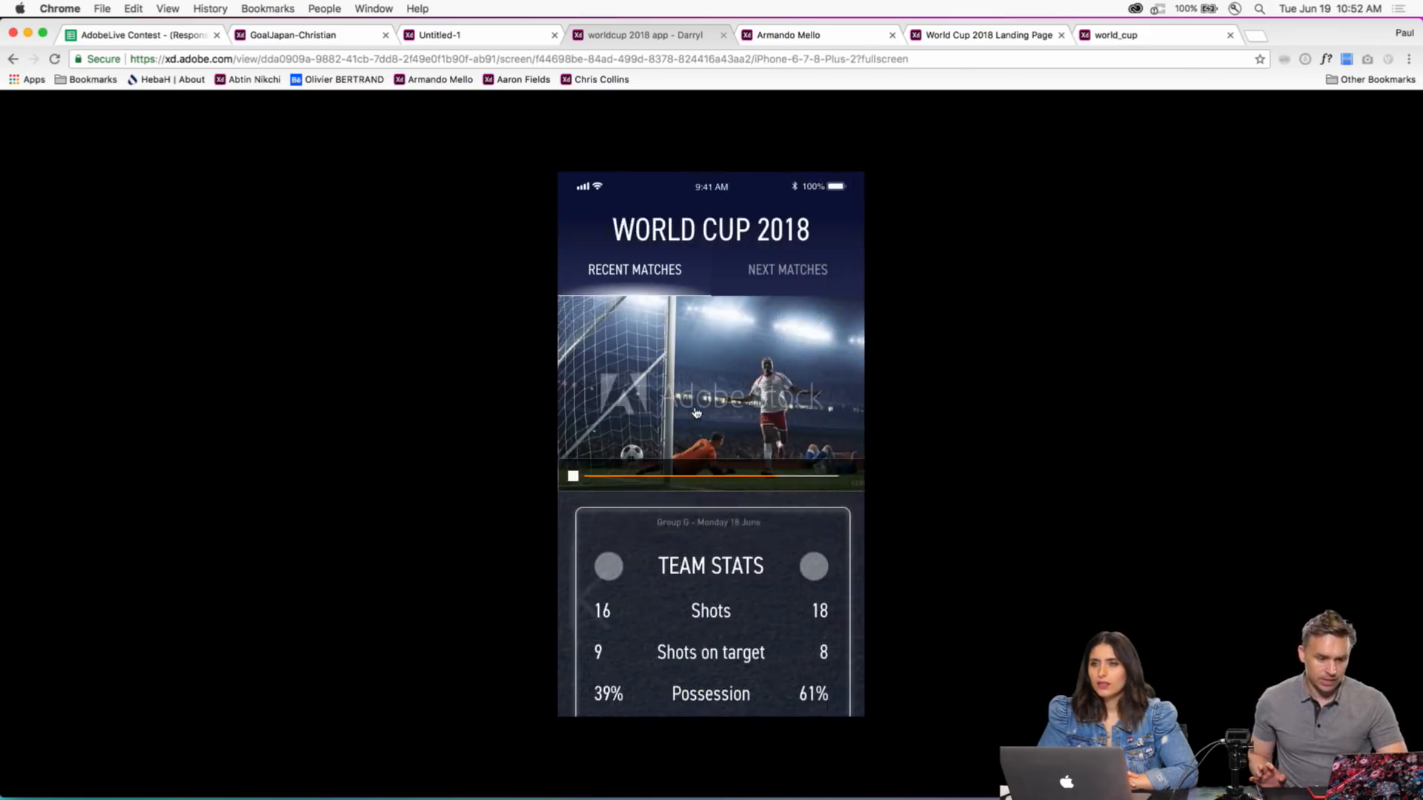
{"action": "scroll", "coordinate": [697, 413], "scroll_direction": "down", "scroll_amount": 5}
{"action": "scroll", "coordinate": [697, 413], "scroll_direction": "up", "scroll_amount": 5}
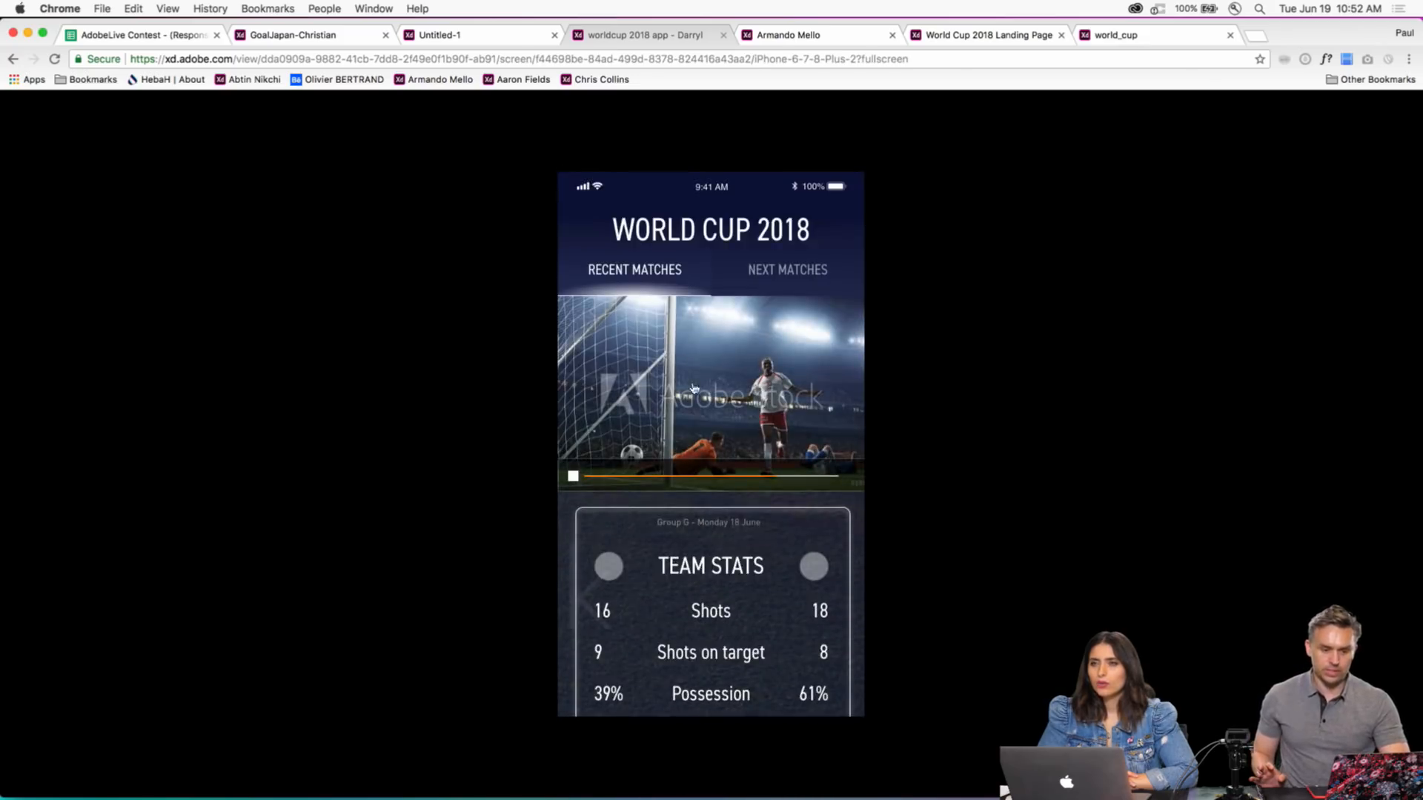
- Review the Results and Schedule sections of the Untitled-1 FIFA Russia prototype
{"action": "left_click", "coordinate": [489, 37]}
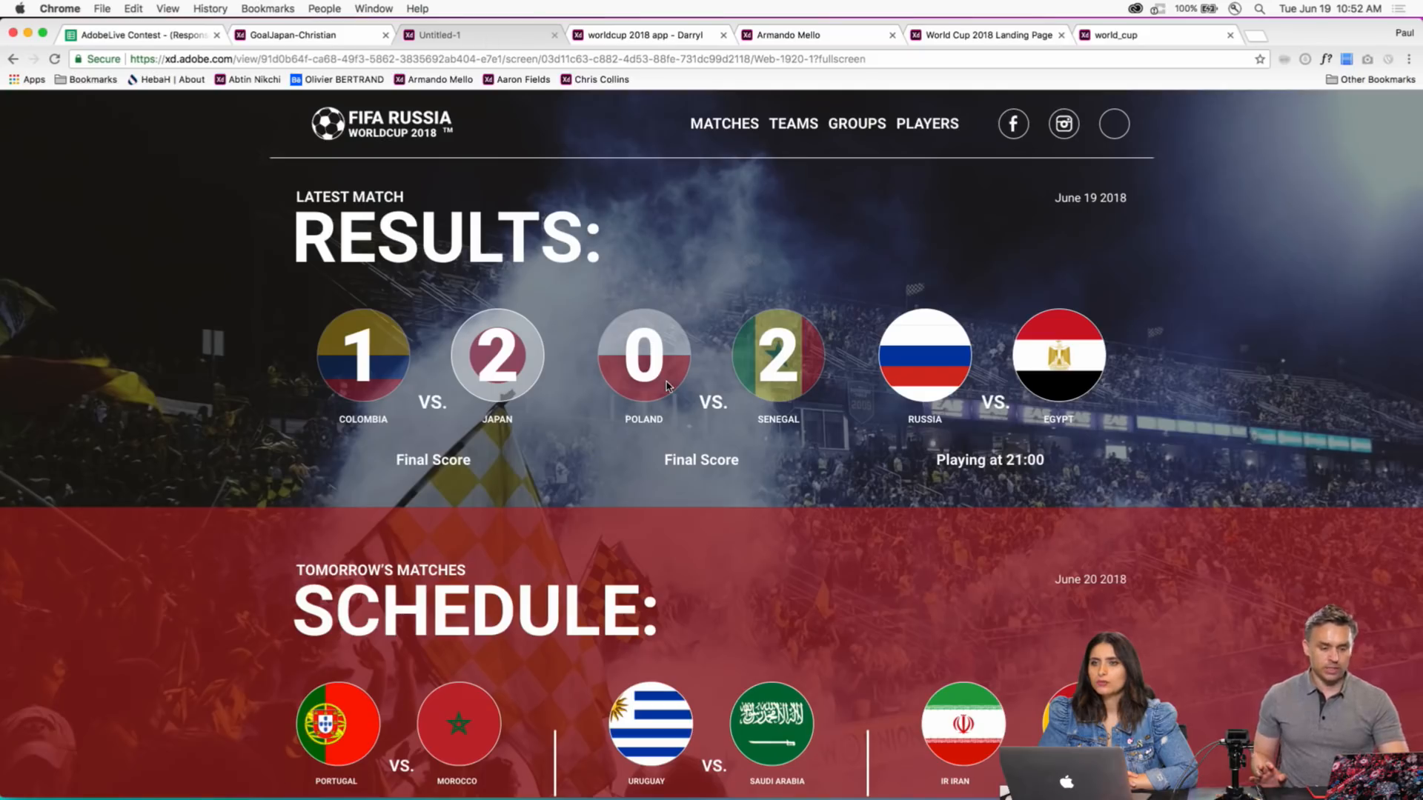
{"action": "scroll", "coordinate": [241, 306], "scroll_direction": "down", "scroll_amount": 8}
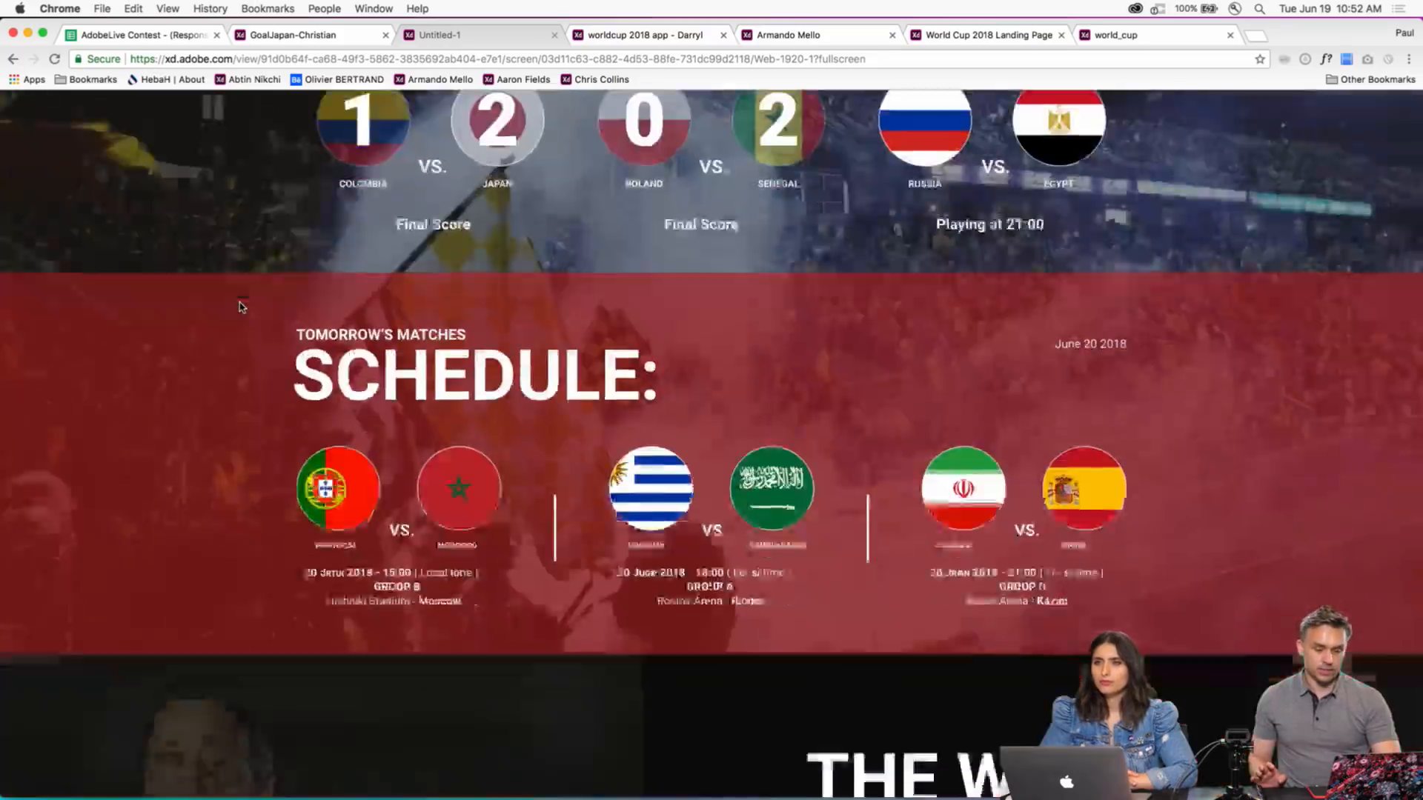
{"action": "scroll", "coordinate": [244, 296], "scroll_direction": "up", "scroll_amount": 10}
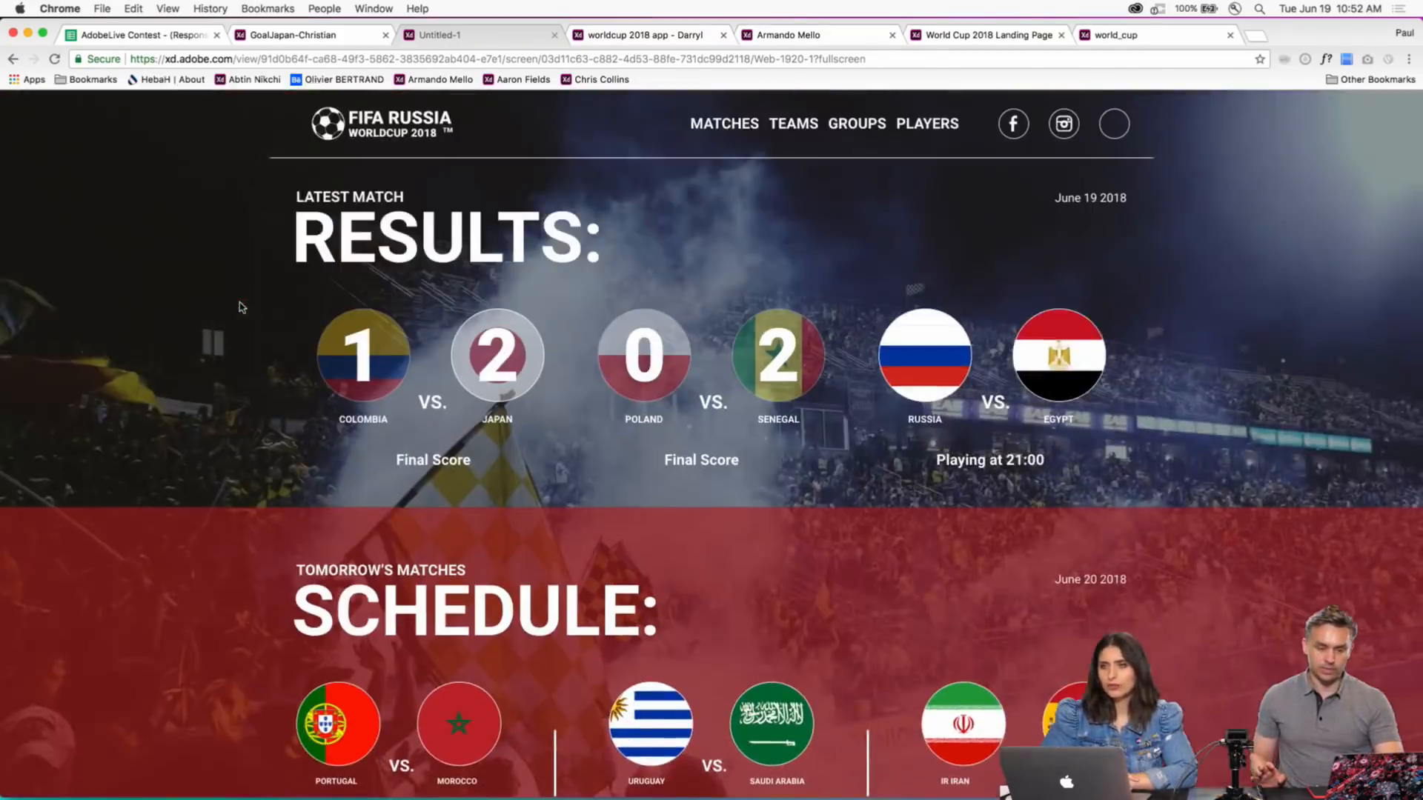
- Review the live match screen of the GoalJapan prototype
{"action": "left_click", "coordinate": [315, 35]}
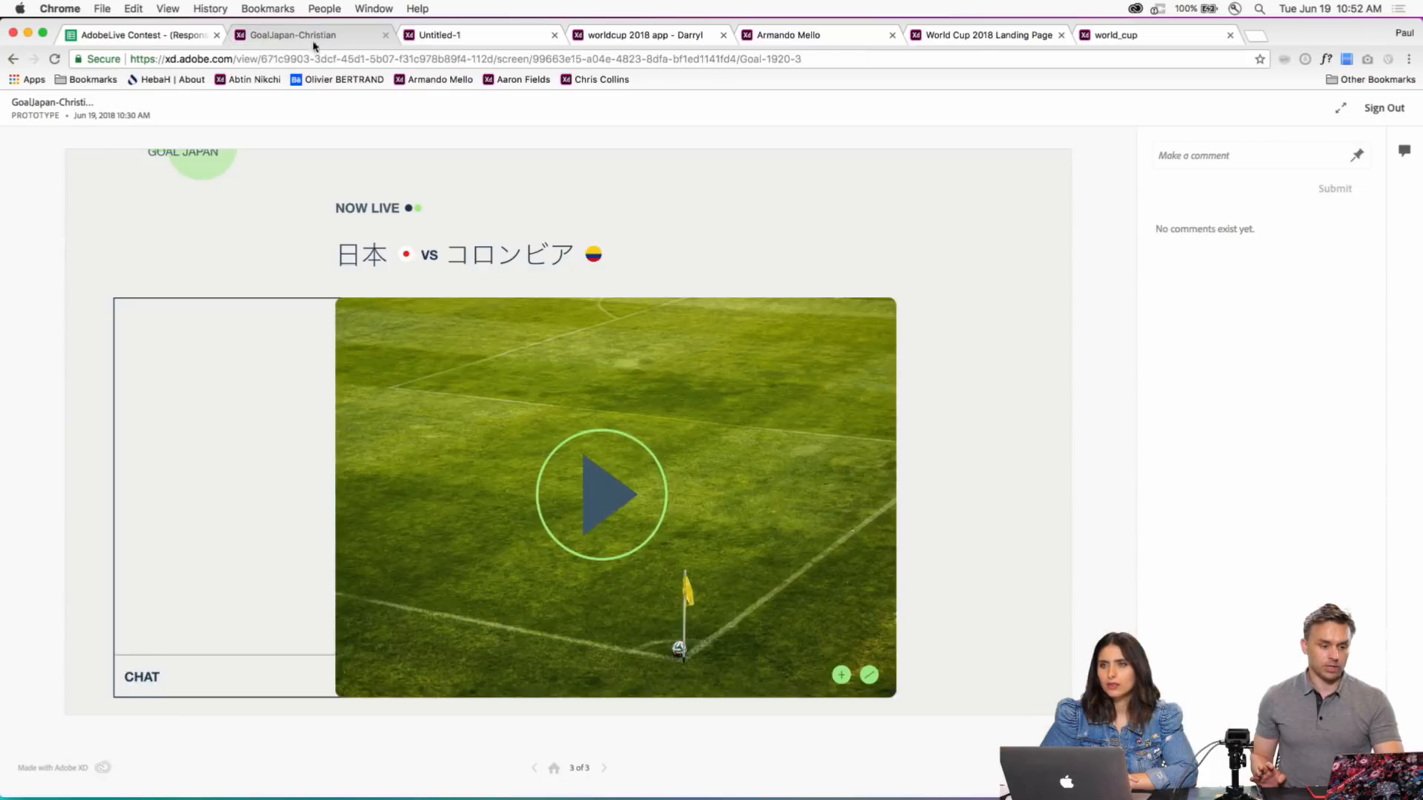
{"action": "scroll", "coordinate": [441, 501], "scroll_direction": "down", "scroll_amount": 3}
{"action": "scroll", "coordinate": [441, 501], "scroll_direction": "up", "scroll_amount": 7}
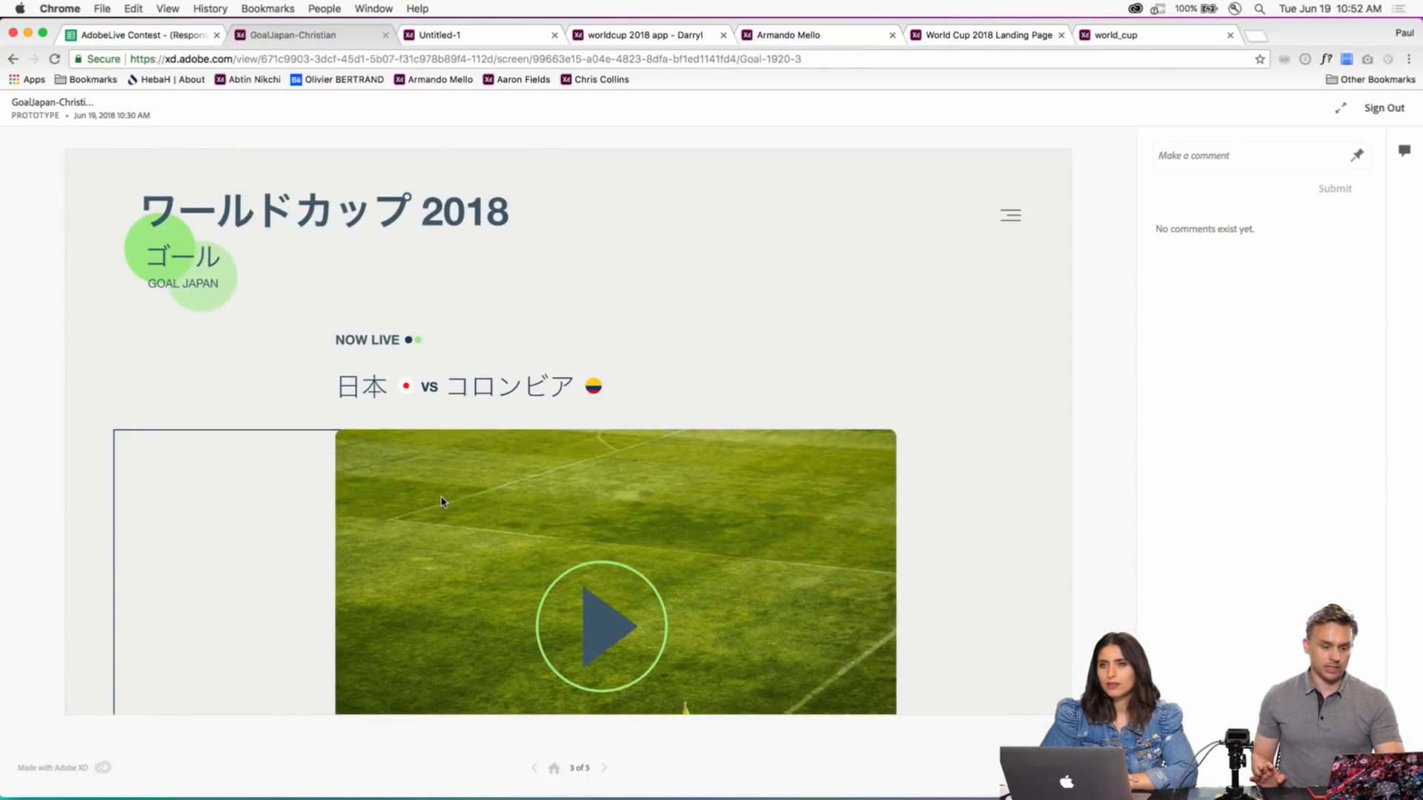
- Move the Untitled-1 prototype into its own browser window and size it to sit beside the window with the other prototypes
{"action": "left_click", "coordinate": [436, 36]}
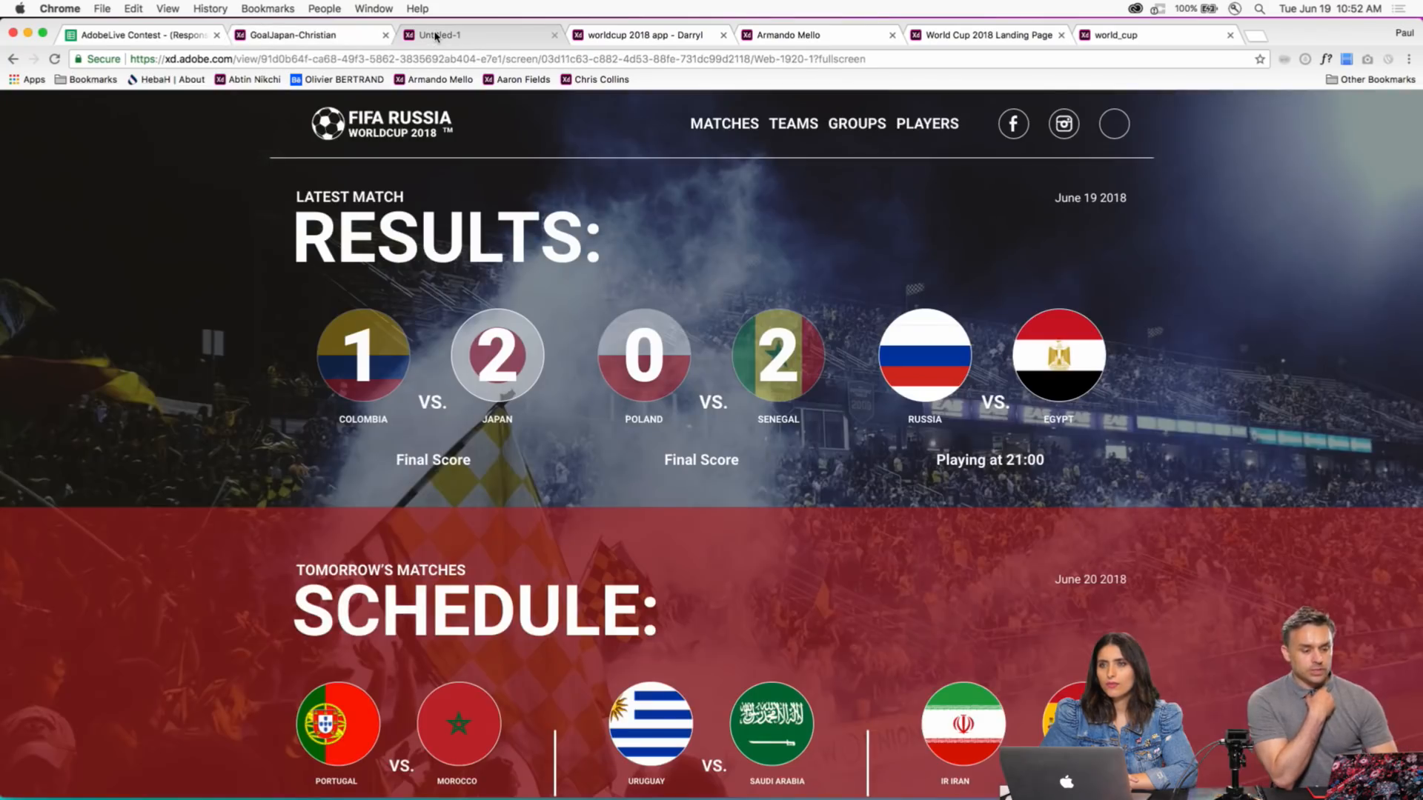
{"action": "left_click_drag", "start_coordinate": [436, 36], "coordinate": [1356, 41]}
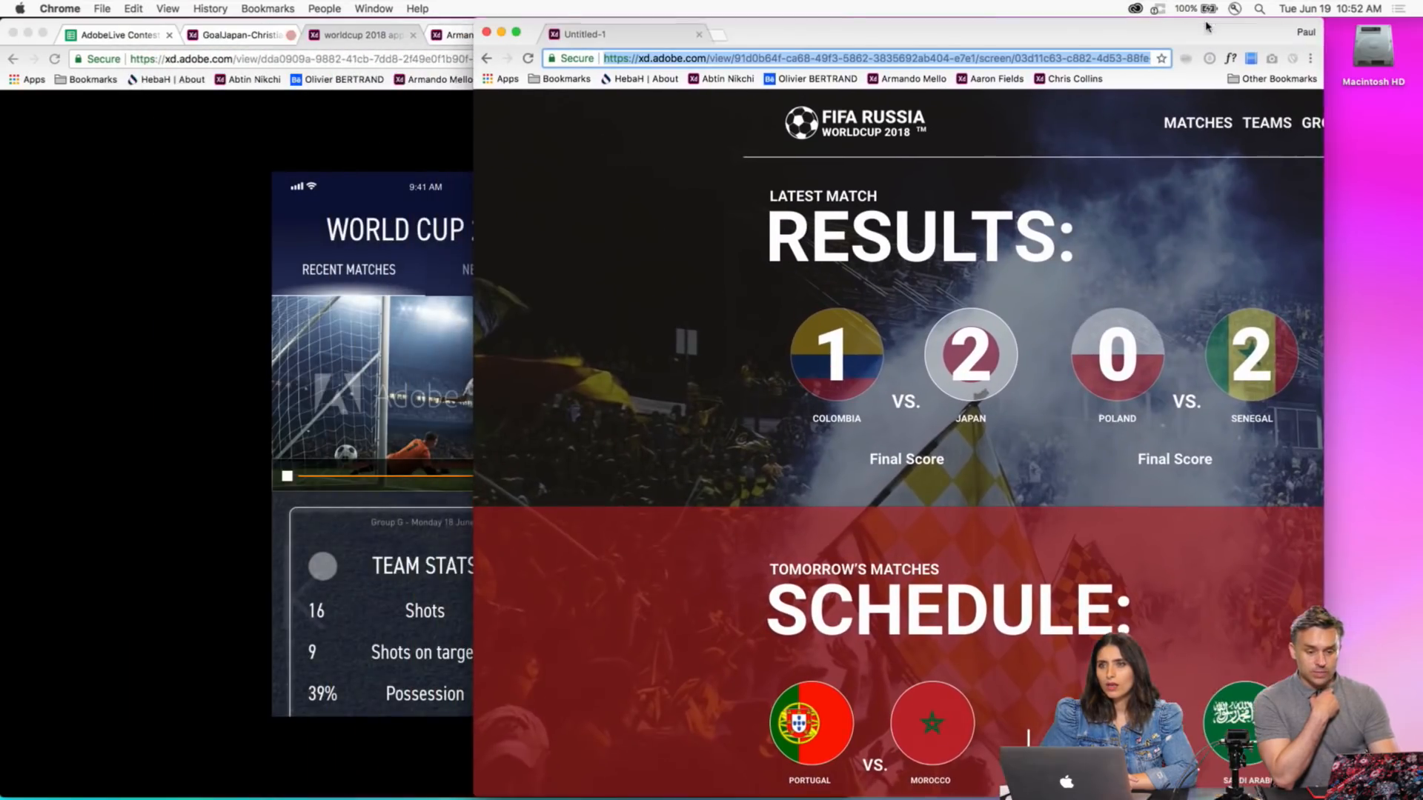
{"action": "left_click", "coordinate": [861, 57]}
{"action": "left_click", "coordinate": [587, 426]}
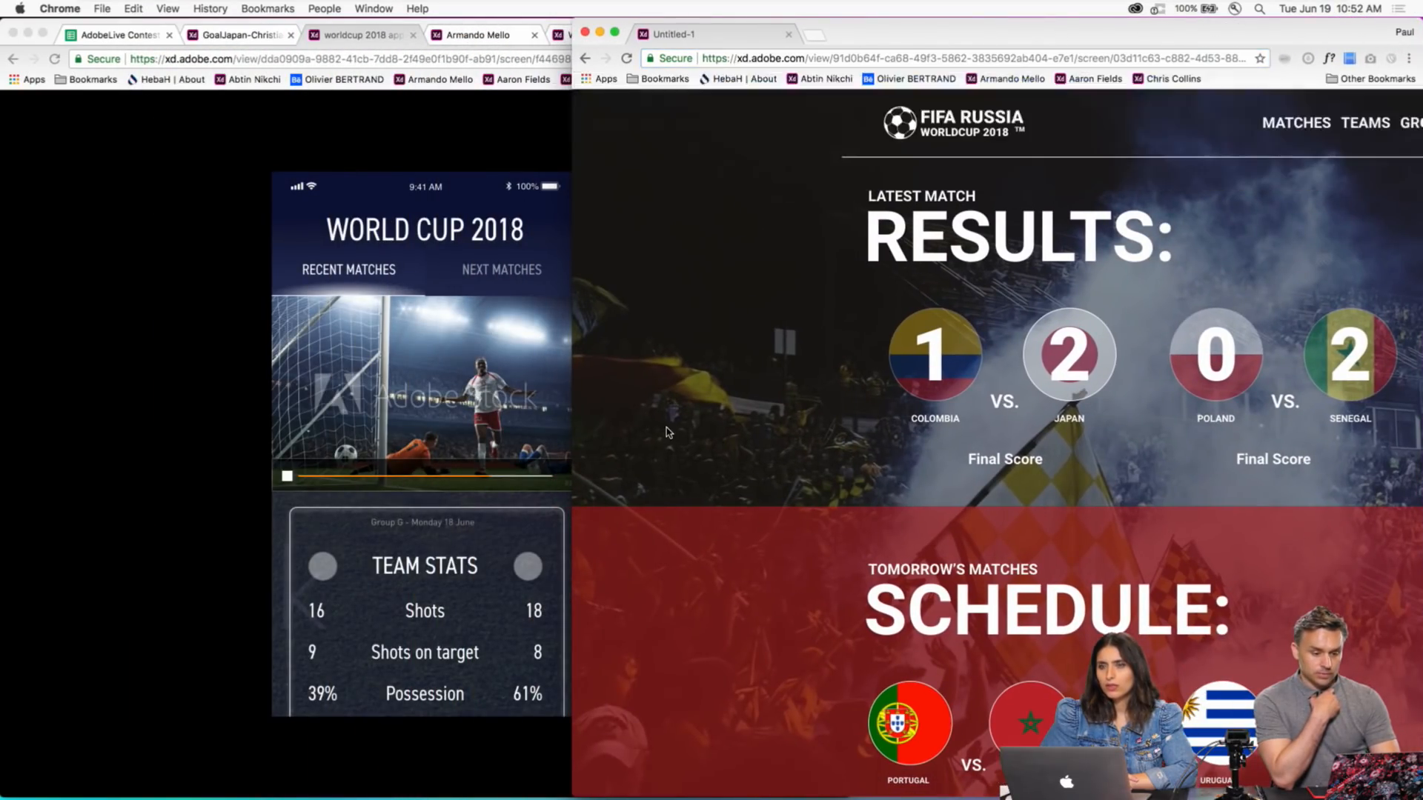
{"action": "left_click_drag", "start_coordinate": [572, 376], "coordinate": [800, 360]}
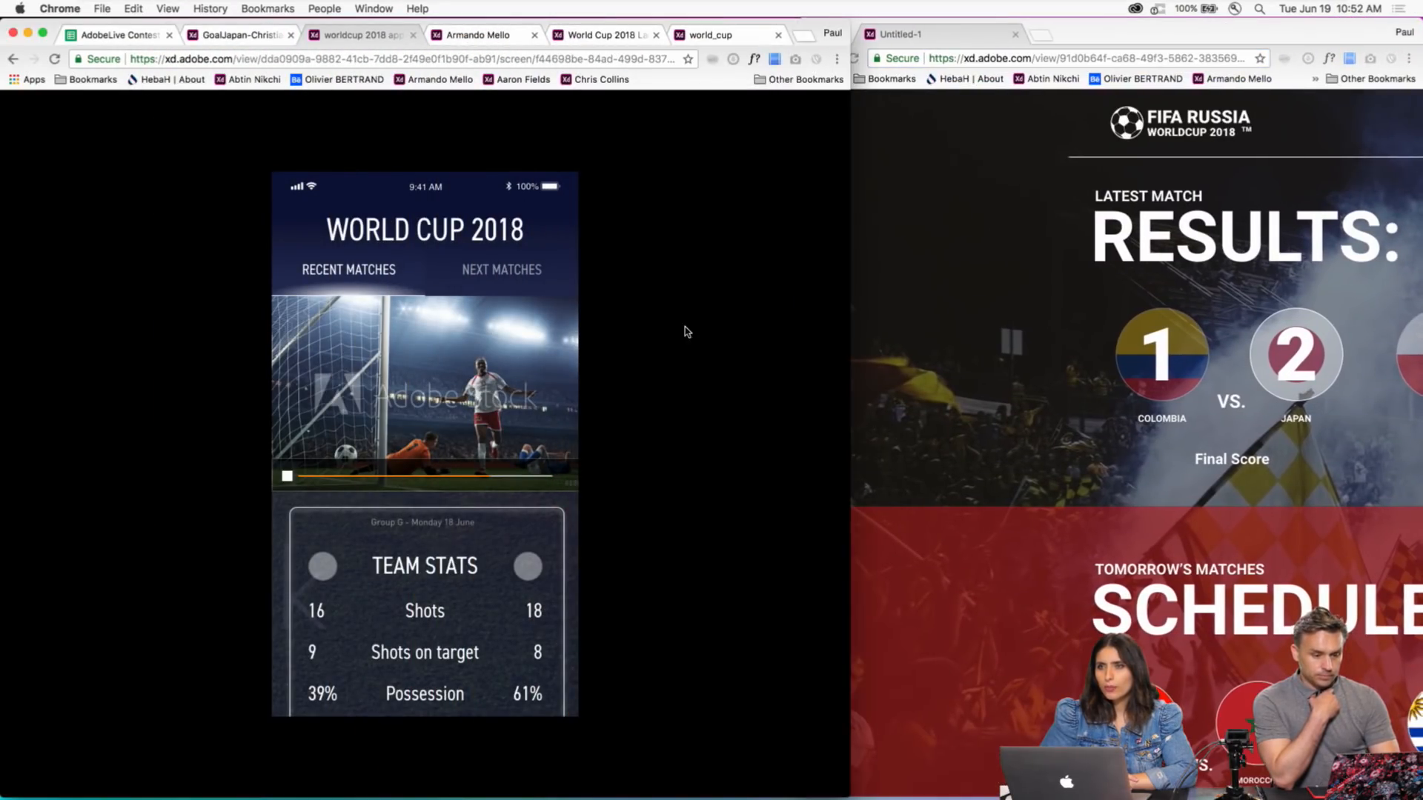
- Hide the comments of the world_cup prototype and review both of its screens beside the Untitled-1 prototype
{"action": "left_click", "coordinate": [710, 35]}
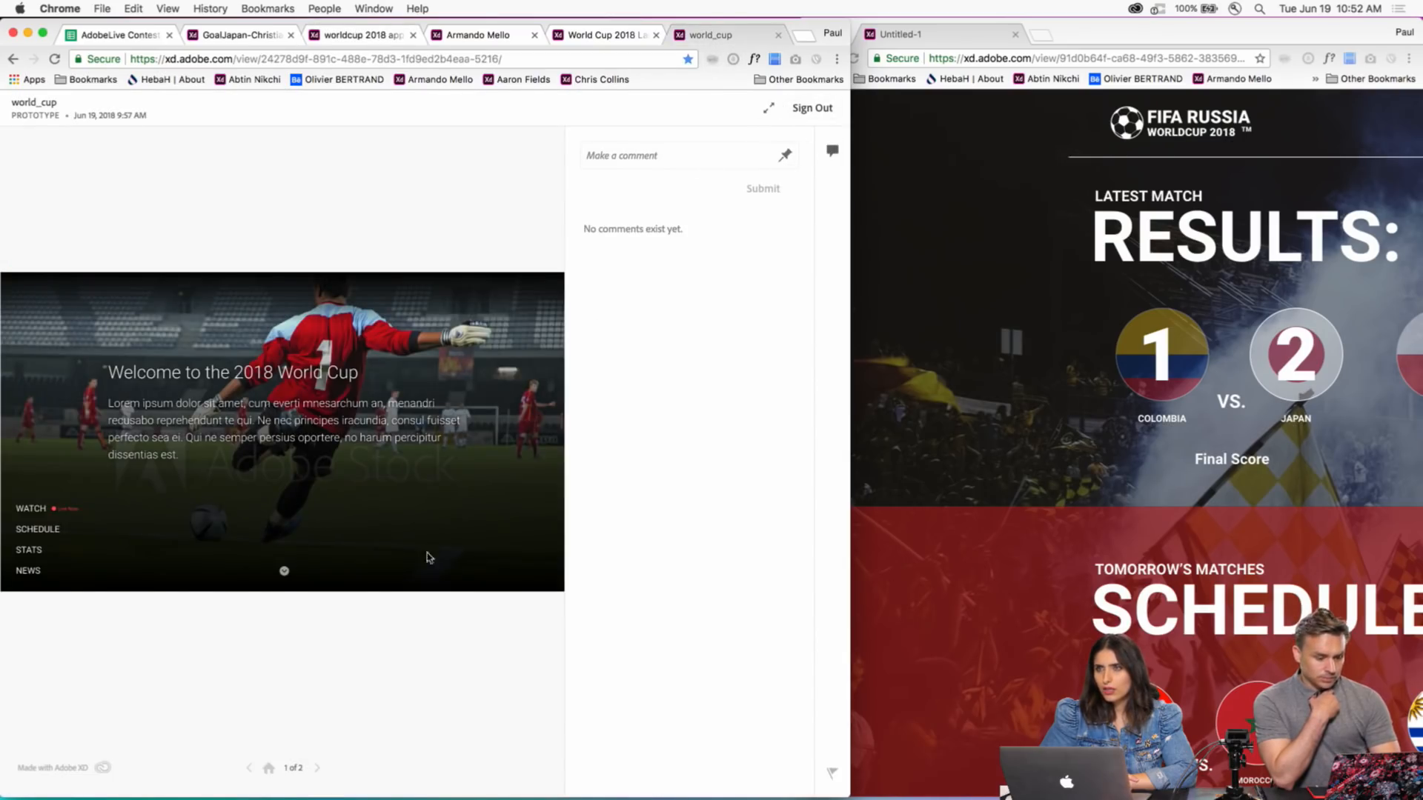
{"action": "left_click", "coordinate": [318, 768]}
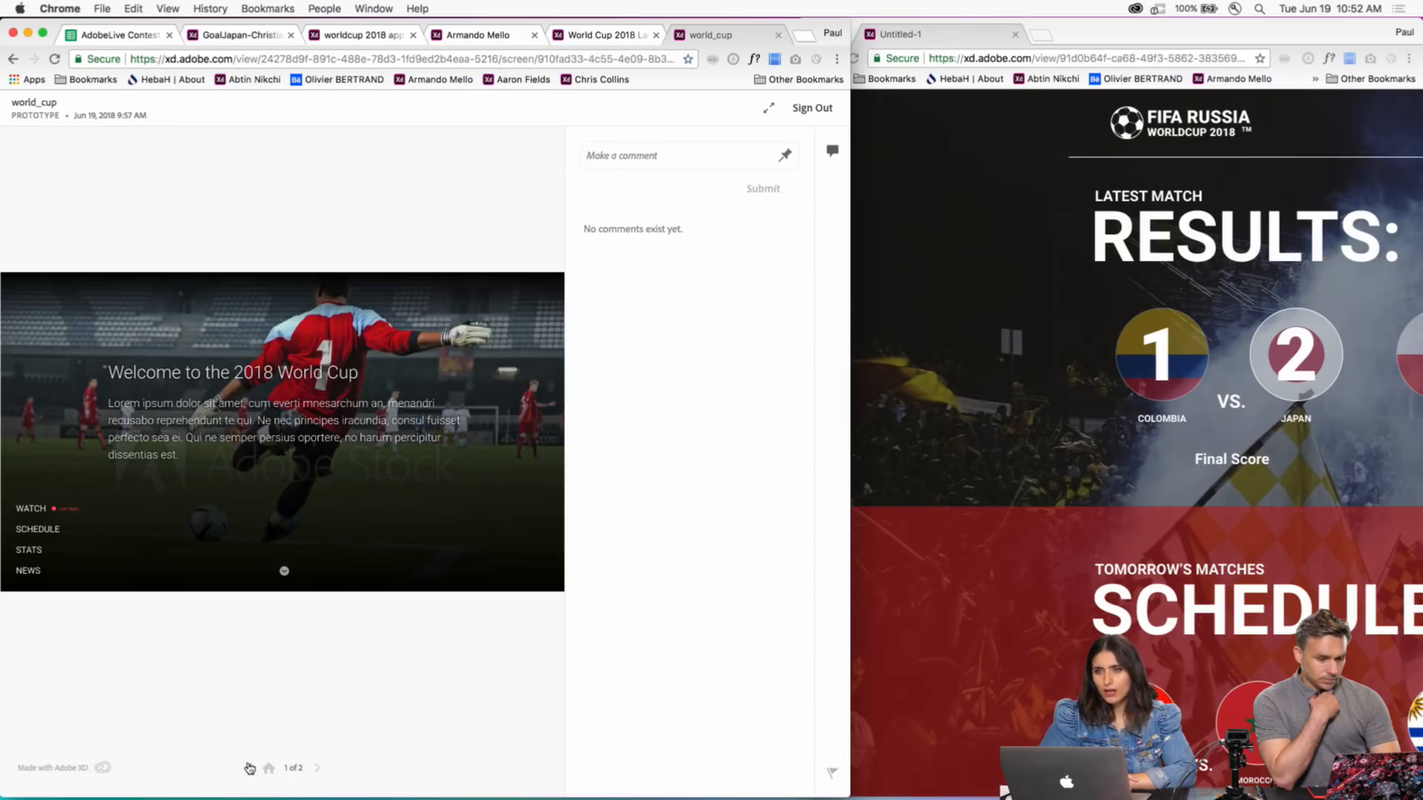
{"action": "left_click", "coordinate": [832, 151]}
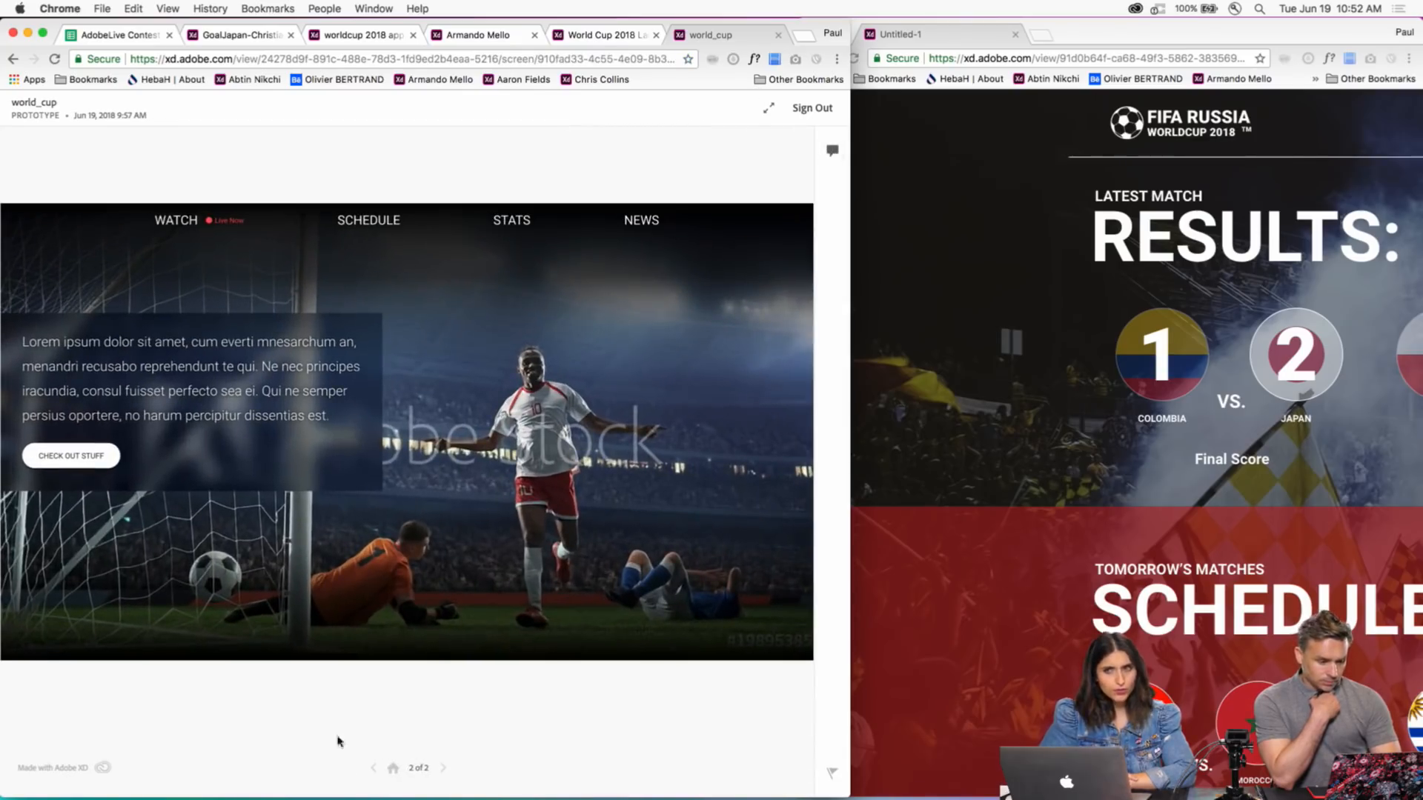
{"action": "left_click", "coordinate": [373, 768]}
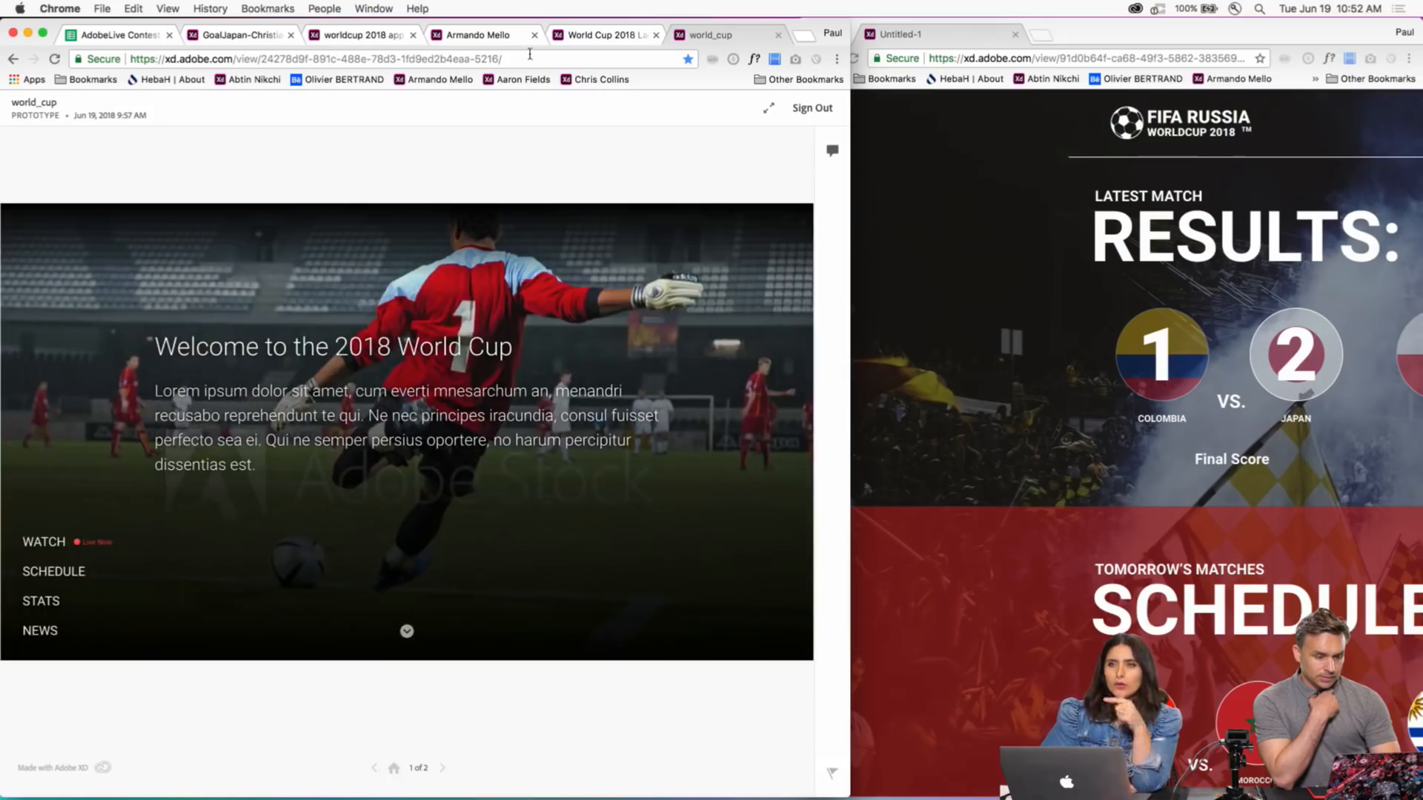
- Hide the comments of the World Cup 2018 Landing Page prototype, review its bracket screen and go back to its first screen
{"action": "left_click", "coordinate": [585, 34]}
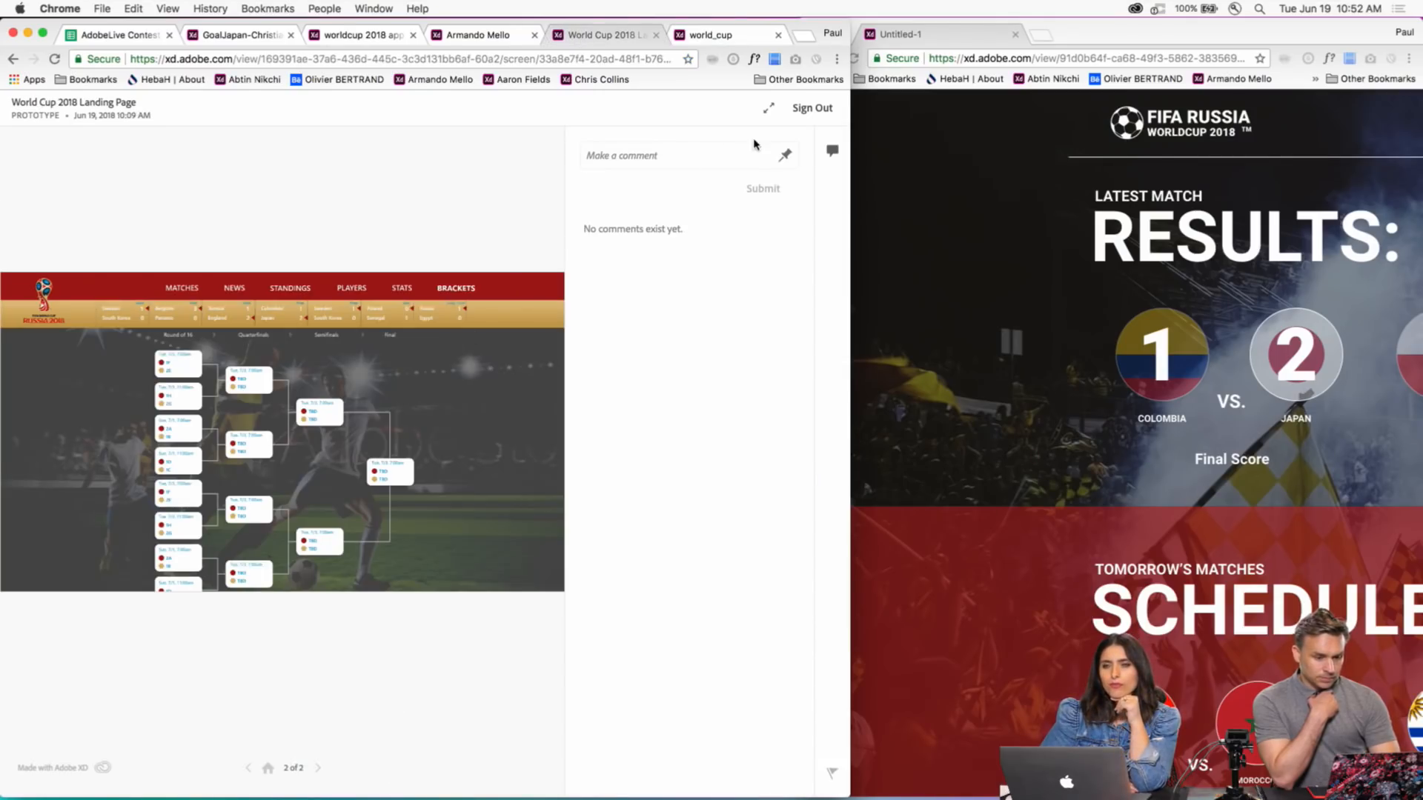
{"action": "left_click", "coordinate": [832, 153]}
{"action": "left_click", "coordinate": [373, 771]}
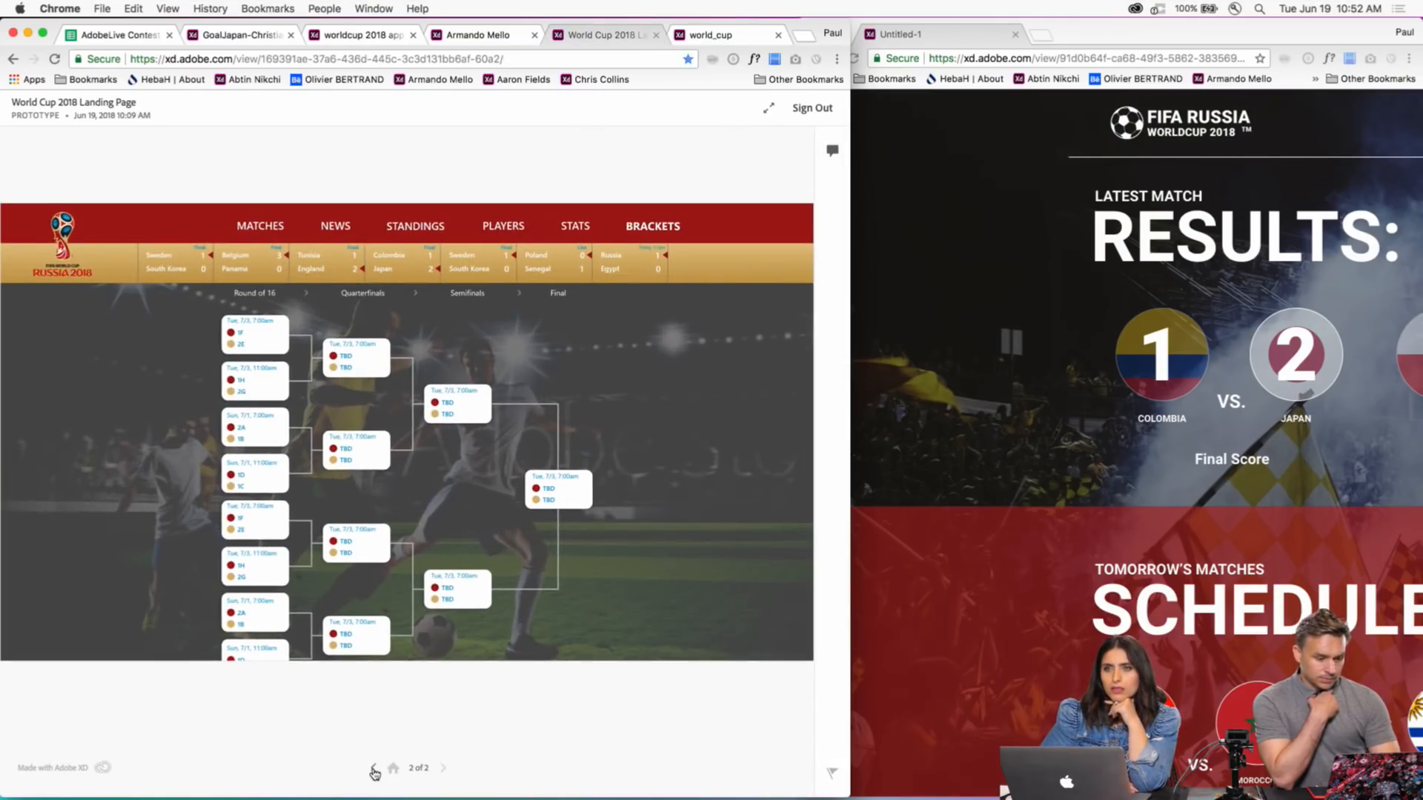
- Review the real-time Brazil and France score prototype from its scoreboard down to the Subscribe for updates section
{"action": "left_click", "coordinate": [481, 35]}
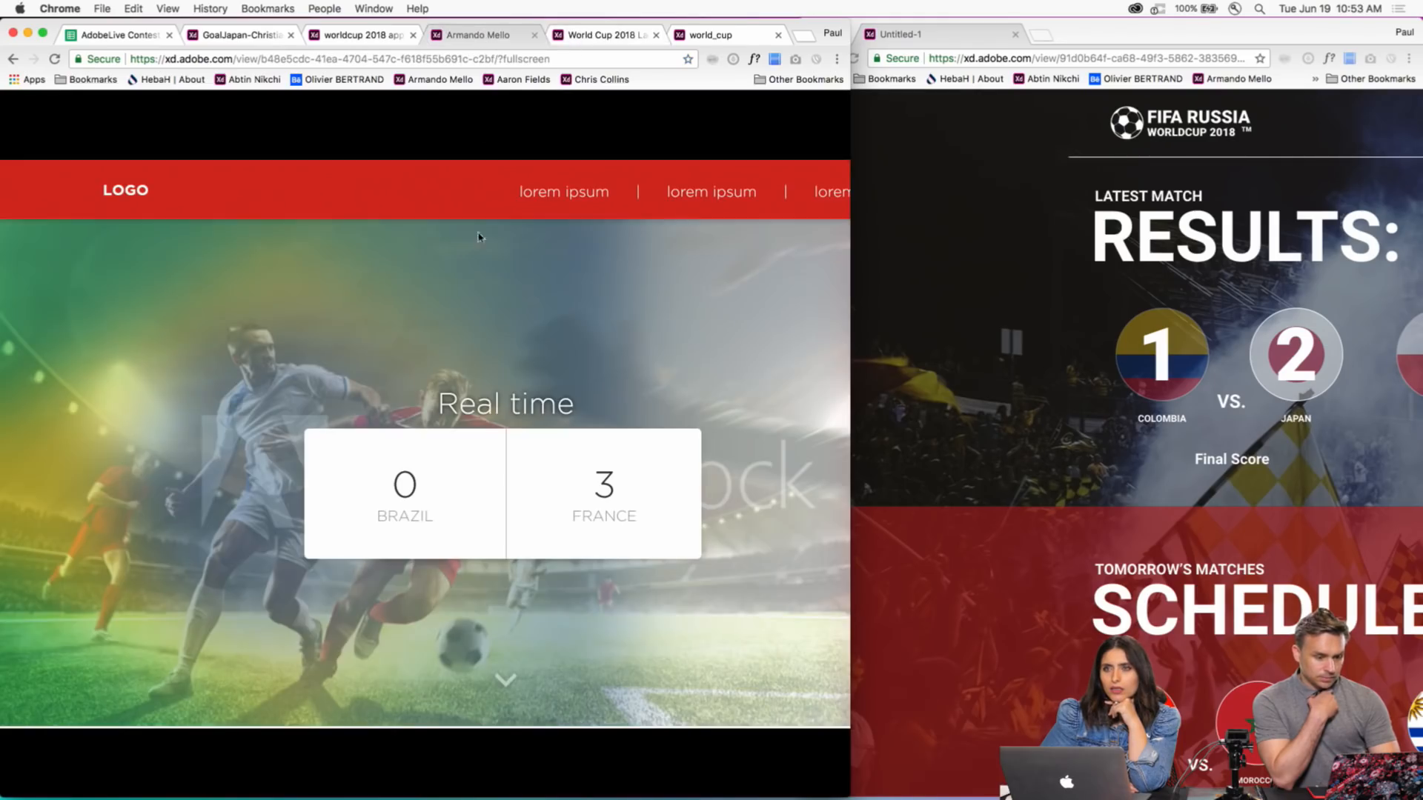
{"action": "scroll", "coordinate": [393, 626], "scroll_direction": "down", "scroll_amount": 10}
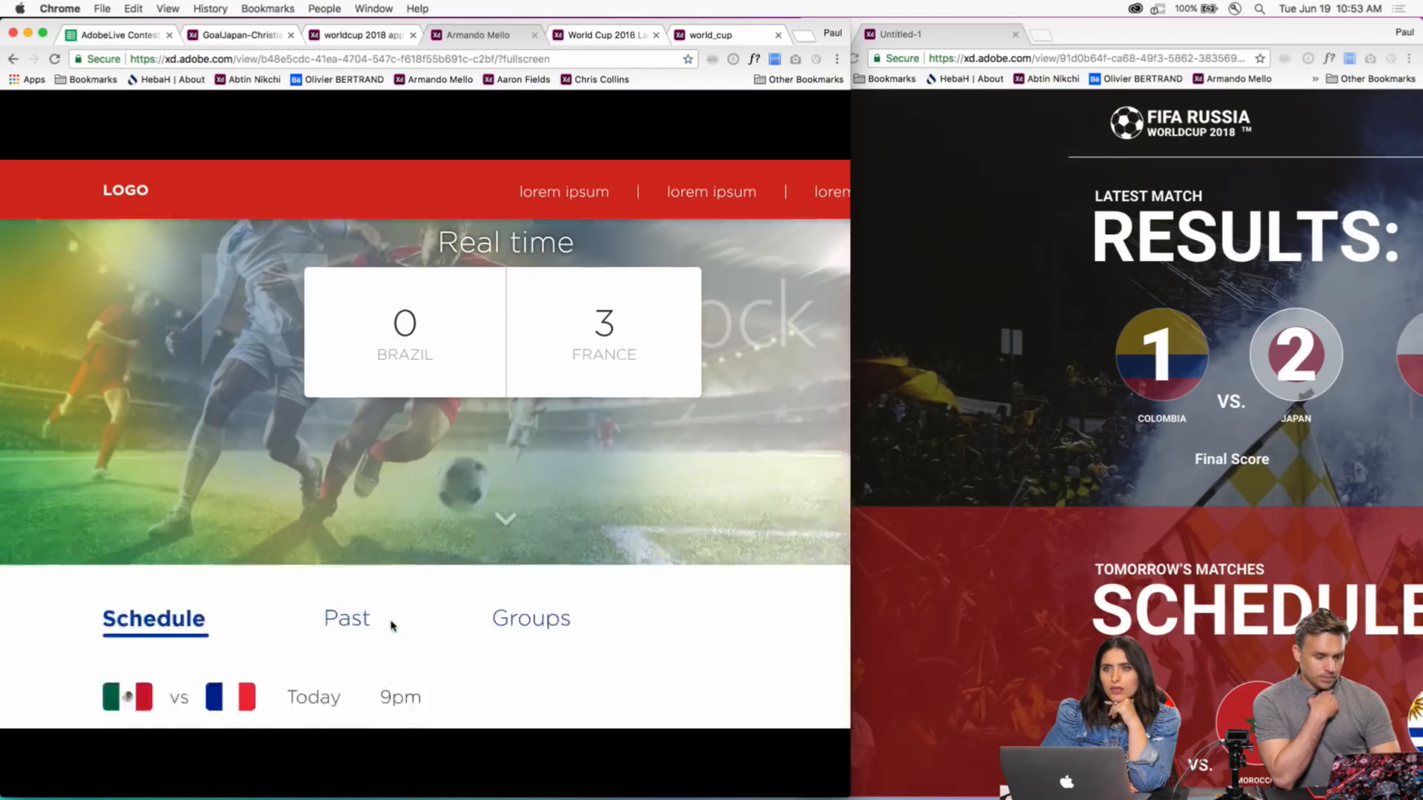
{"action": "scroll", "coordinate": [392, 626], "scroll_direction": "down", "scroll_amount": 5}
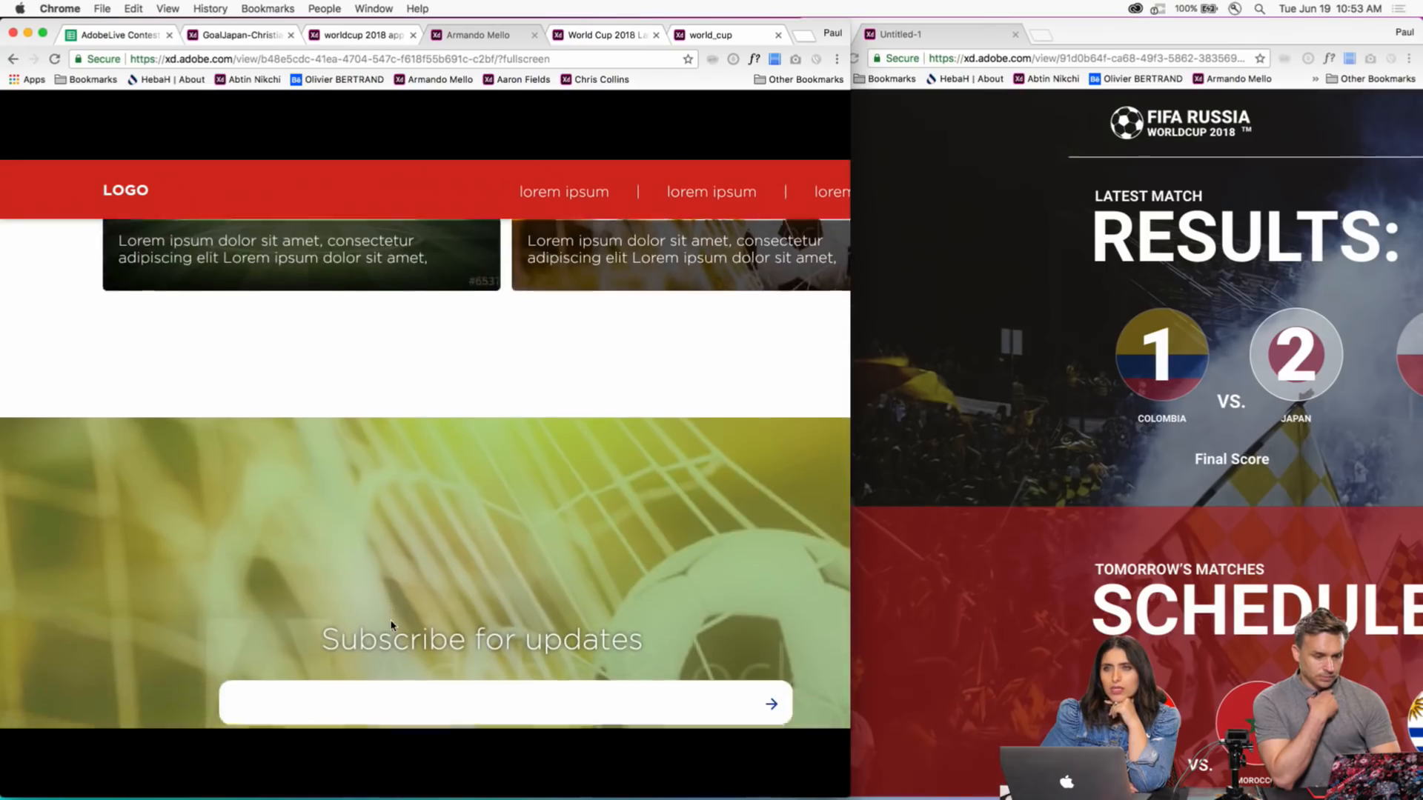
- Review the team stats of the World Cup 2018 mobile app prototype, exit its full-screen view and step through its screens
{"action": "left_click", "coordinate": [333, 37]}
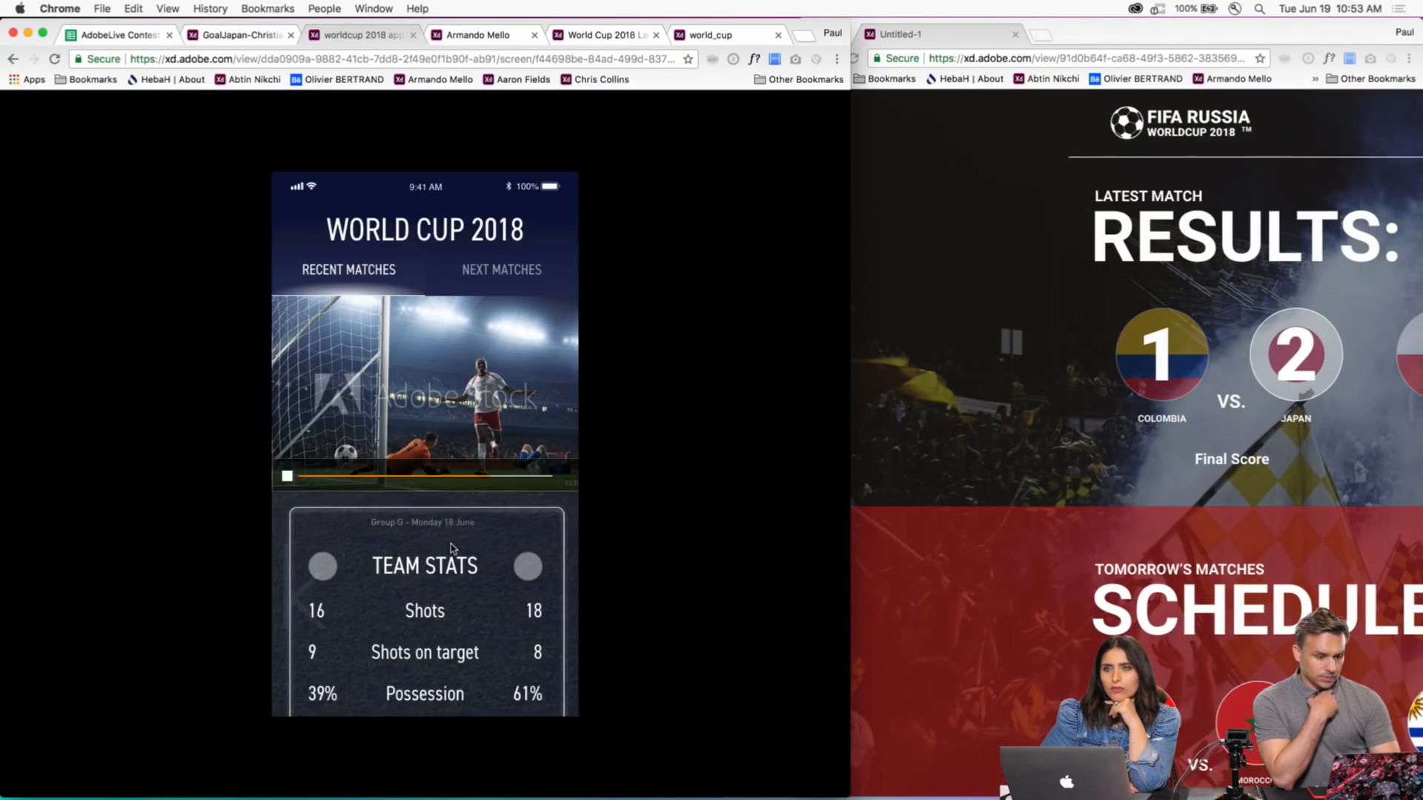
{"action": "scroll", "coordinate": [454, 548], "scroll_direction": "down", "scroll_amount": 4}
{"action": "key", "text": "Escape"}
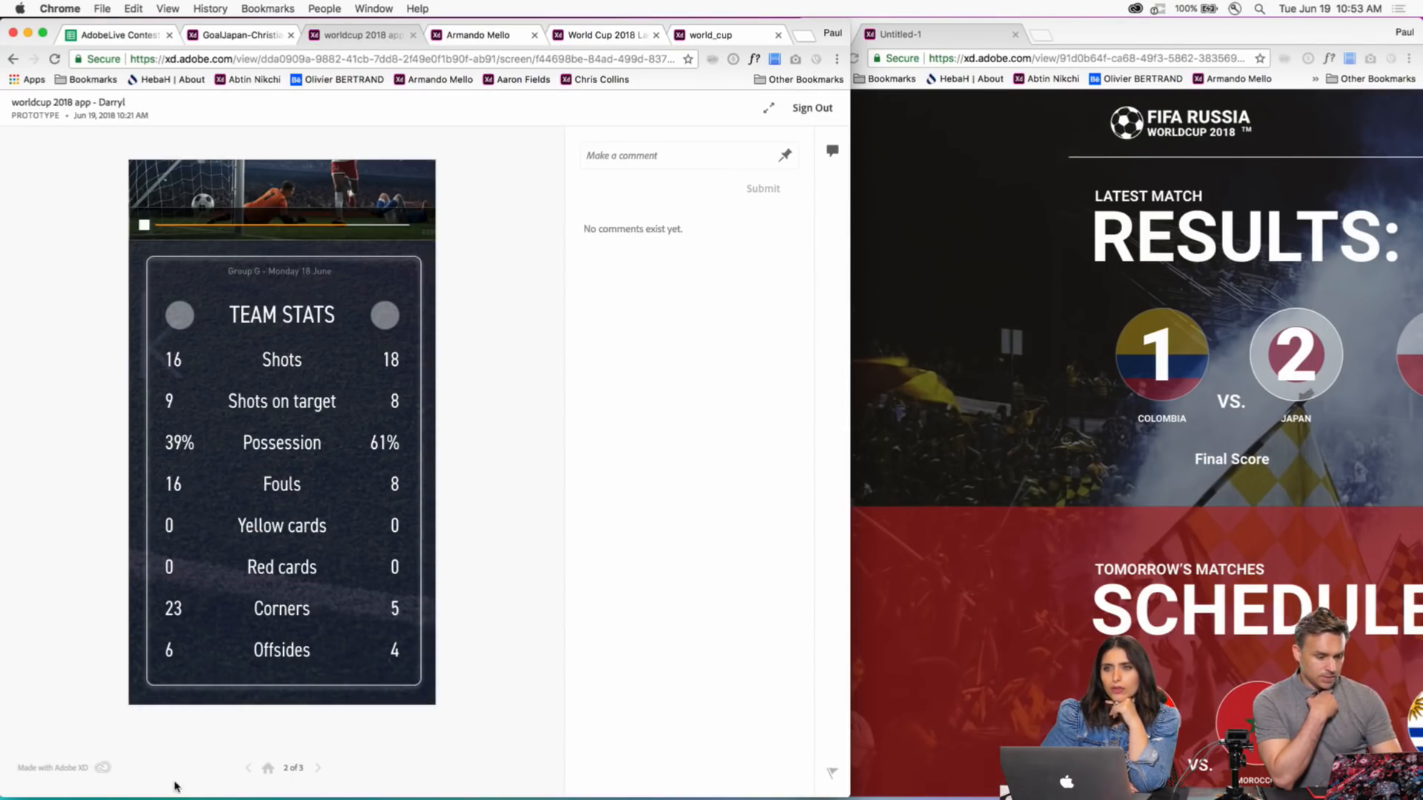
{"action": "left_click", "coordinate": [318, 769]}
{"action": "left_click", "coordinate": [317, 769]}
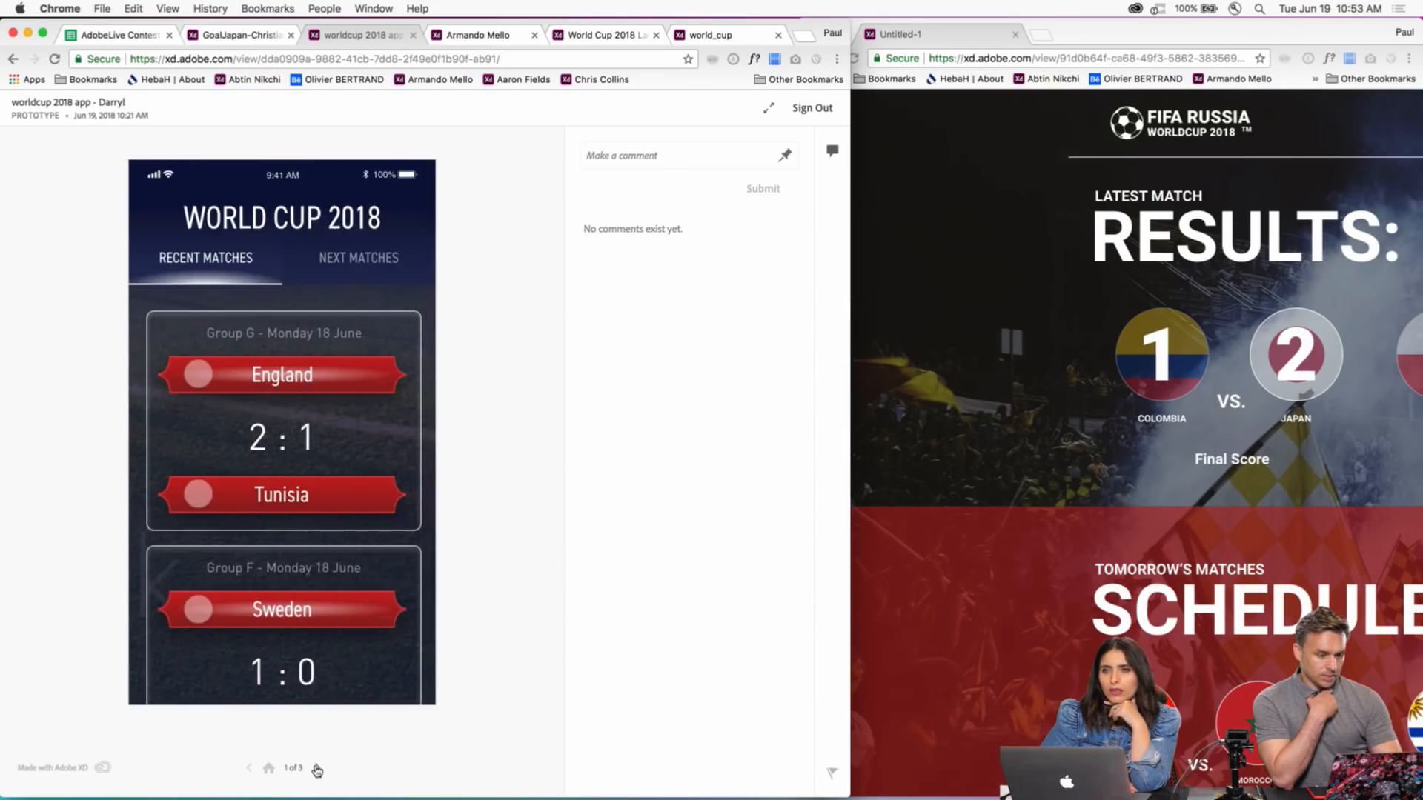
{"action": "left_click", "coordinate": [318, 769]}
- Compare the GoalJapan prototype with the World Cup 2018 mobile app prototype, ending on GoalJapan
{"action": "left_click", "coordinate": [259, 37]}
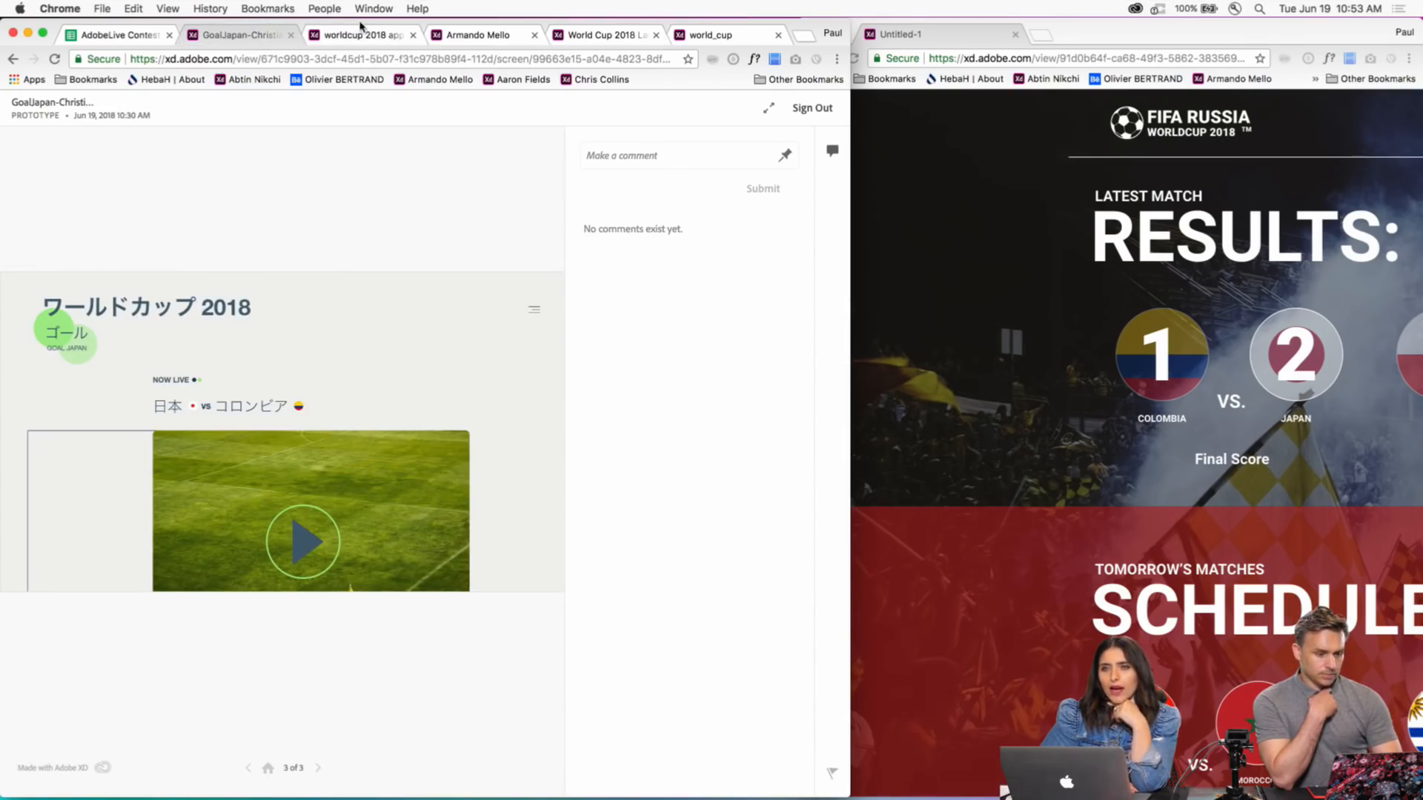
{"action": "left_click", "coordinate": [362, 32]}
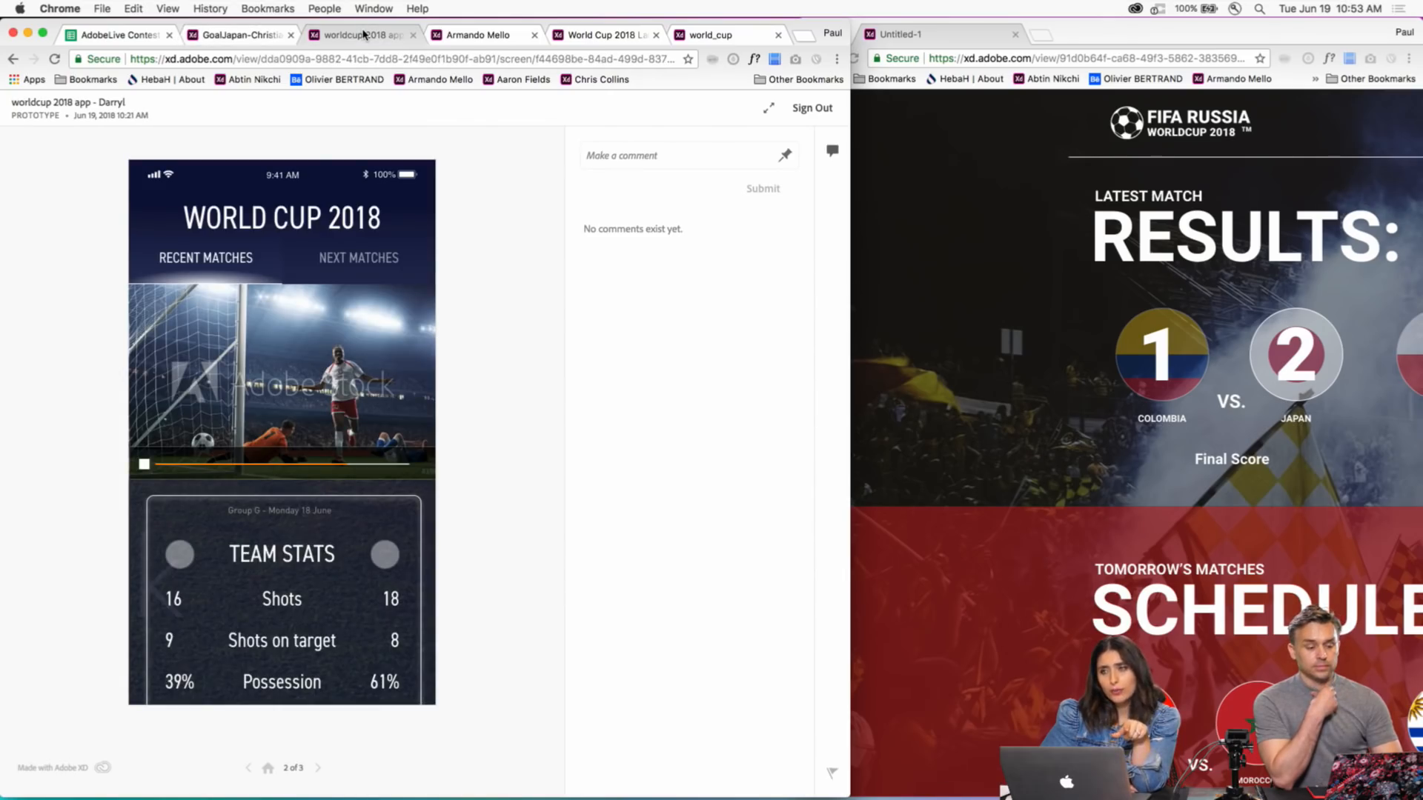
{"action": "left_click", "coordinate": [246, 35]}
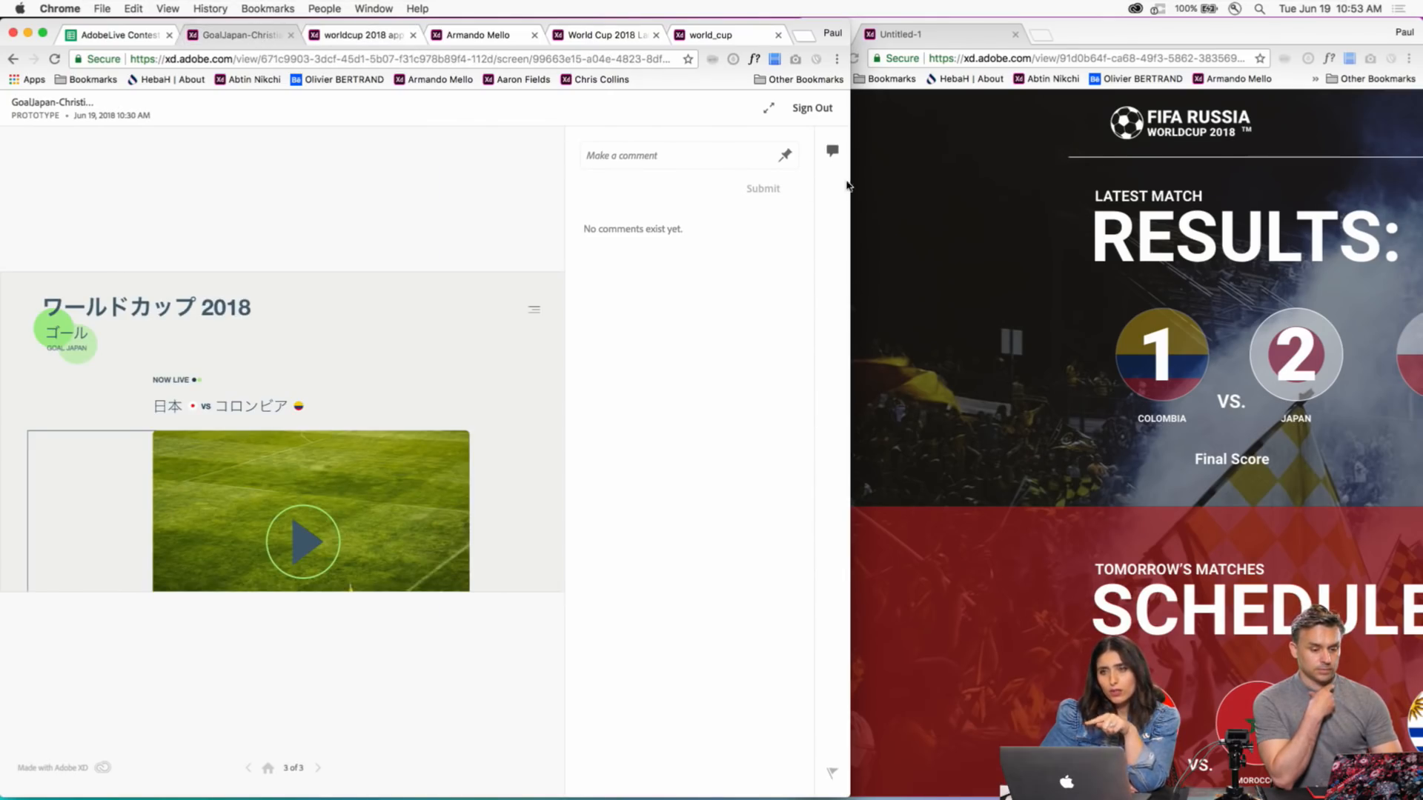
- Narrow the GoalJapan window, hide its comments and show the prototype's menu screen at full screen
{"action": "left_click_drag", "start_coordinate": [854, 180], "coordinate": [774, 180]}
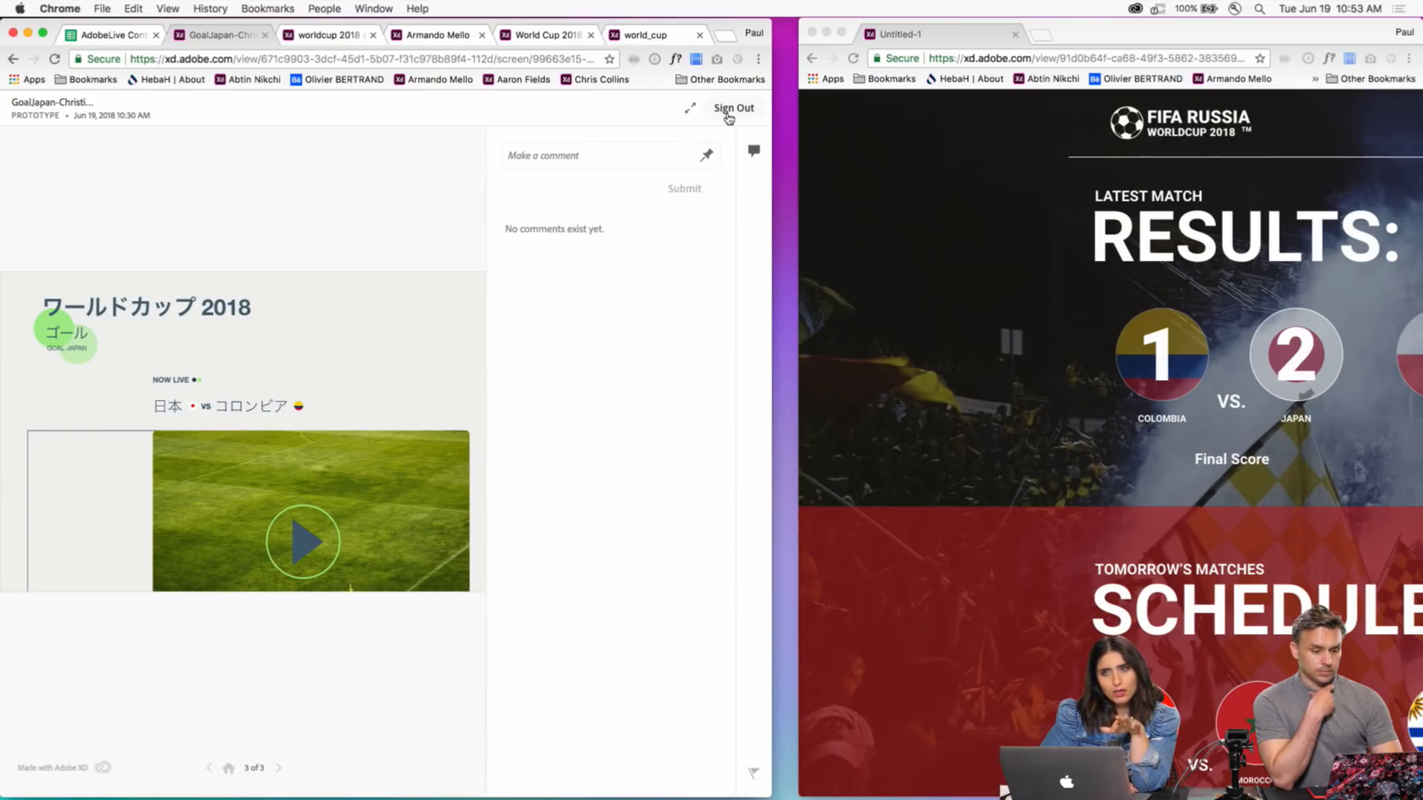
{"action": "left_click", "coordinate": [753, 152]}
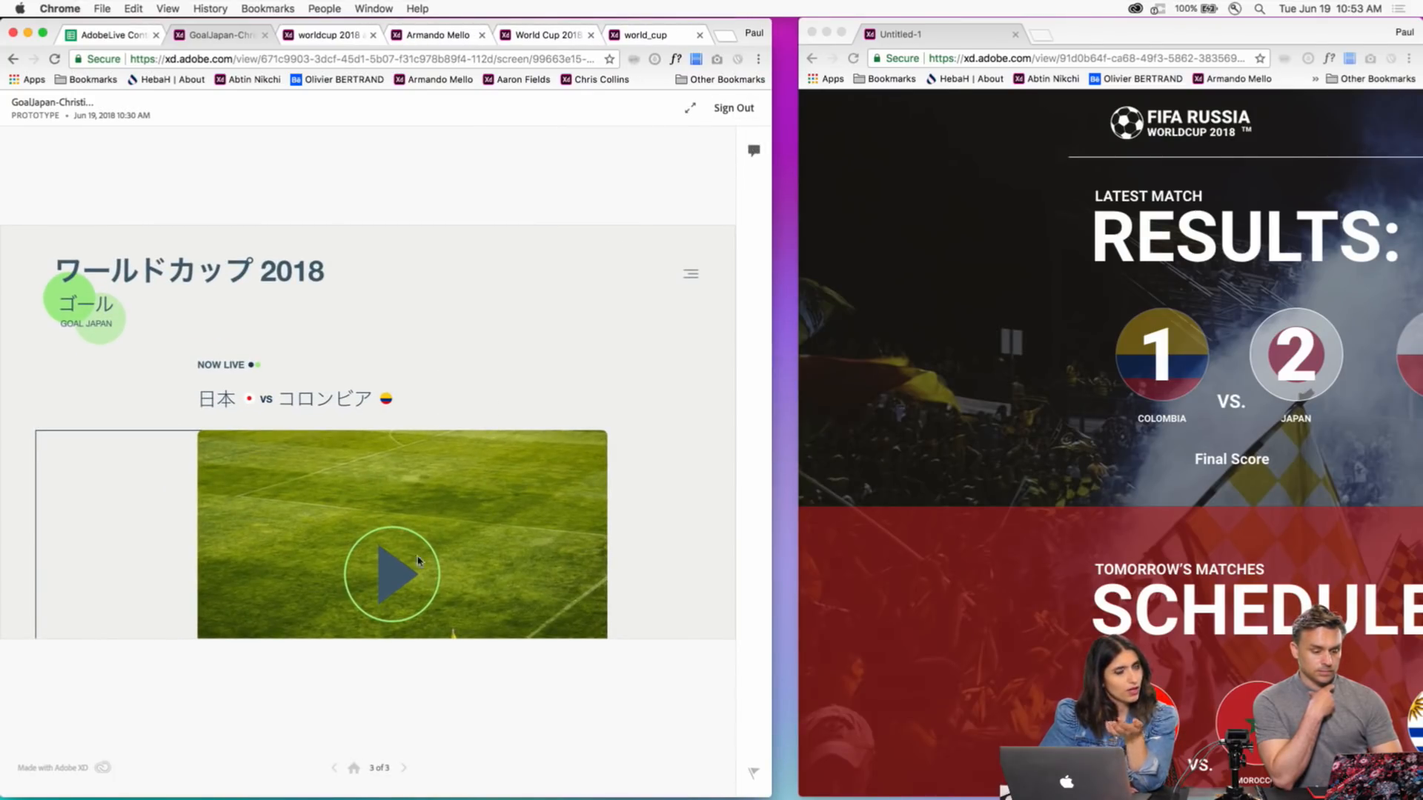
{"action": "left_click", "coordinate": [336, 771]}
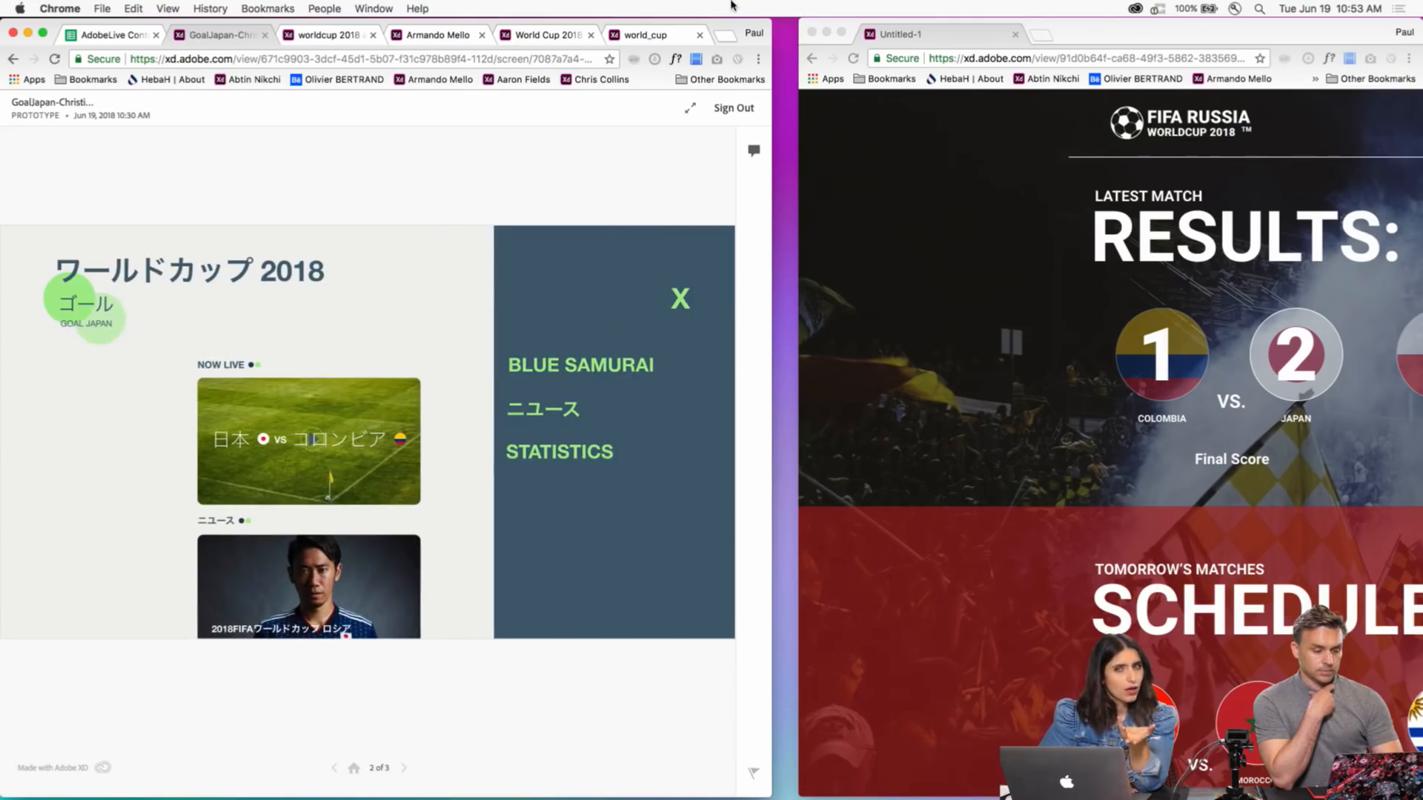
{"action": "left_click", "coordinate": [690, 109]}
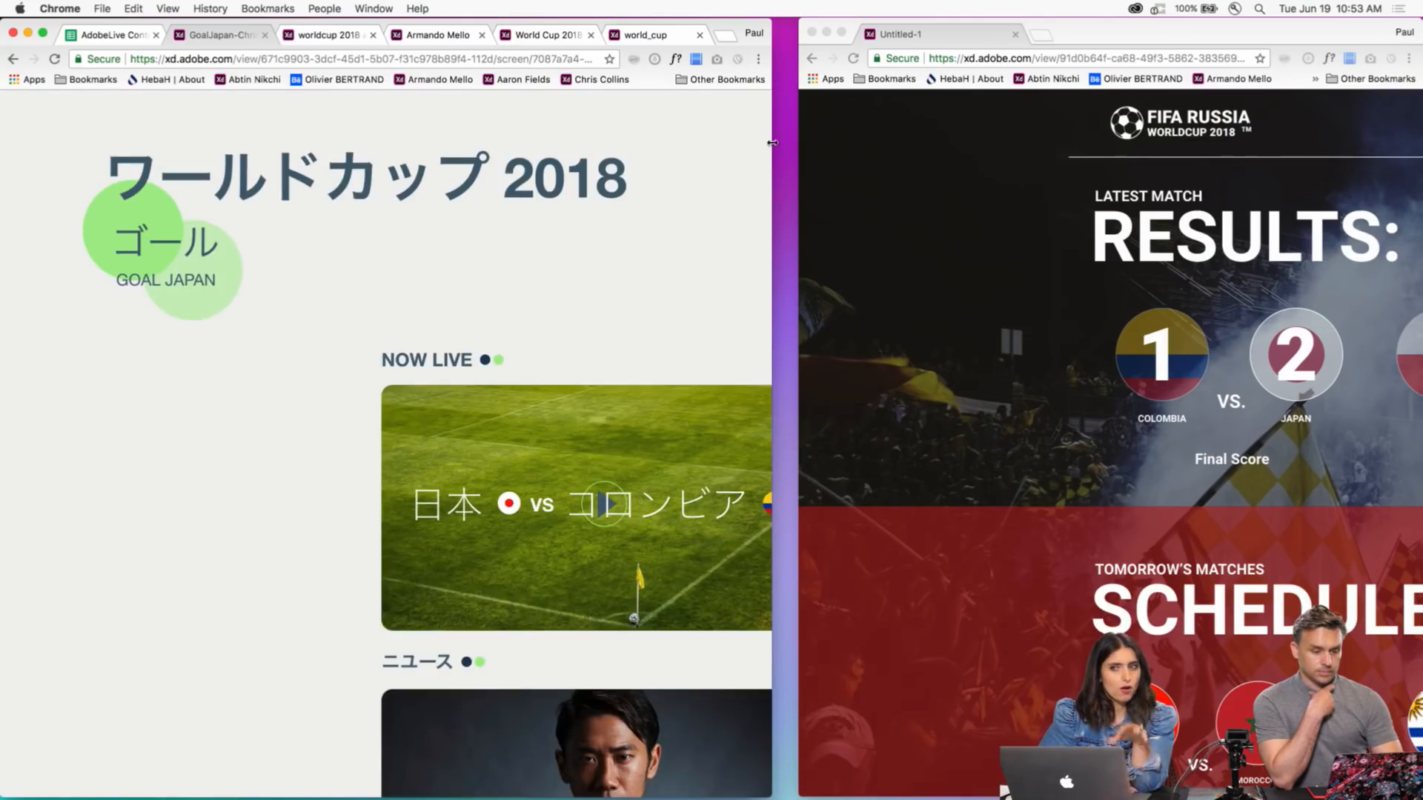
- Resize the GoalJapan and Untitled-1 windows so that they meet and each fills about half of the desktop
{"action": "left_click_drag", "start_coordinate": [772, 142], "coordinate": [717, 169]}
{"action": "left_click", "coordinate": [831, 140]}
{"action": "left_click", "coordinate": [692, 171]}
{"action": "left_click", "coordinate": [826, 185]}
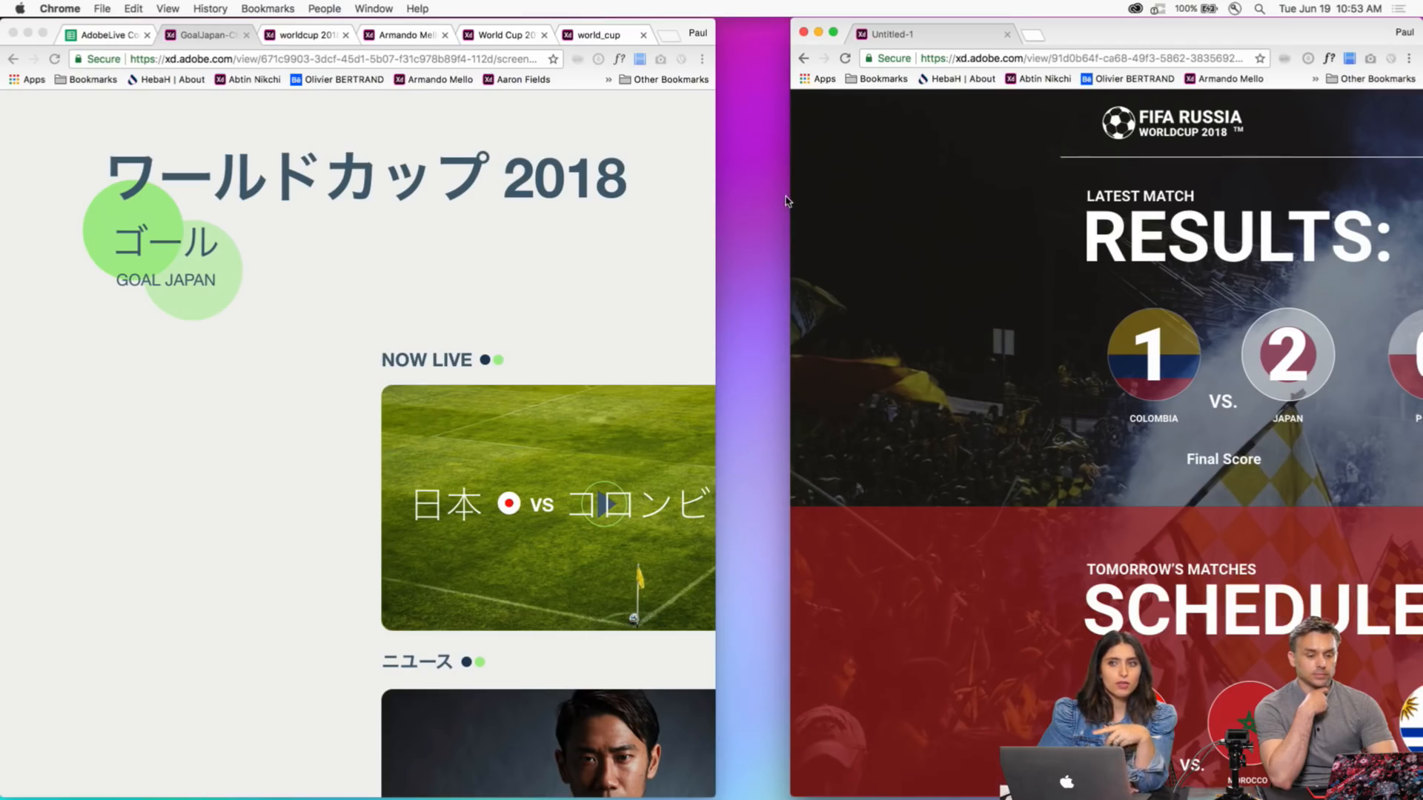
{"action": "left_click_drag", "start_coordinate": [792, 196], "coordinate": [718, 197]}
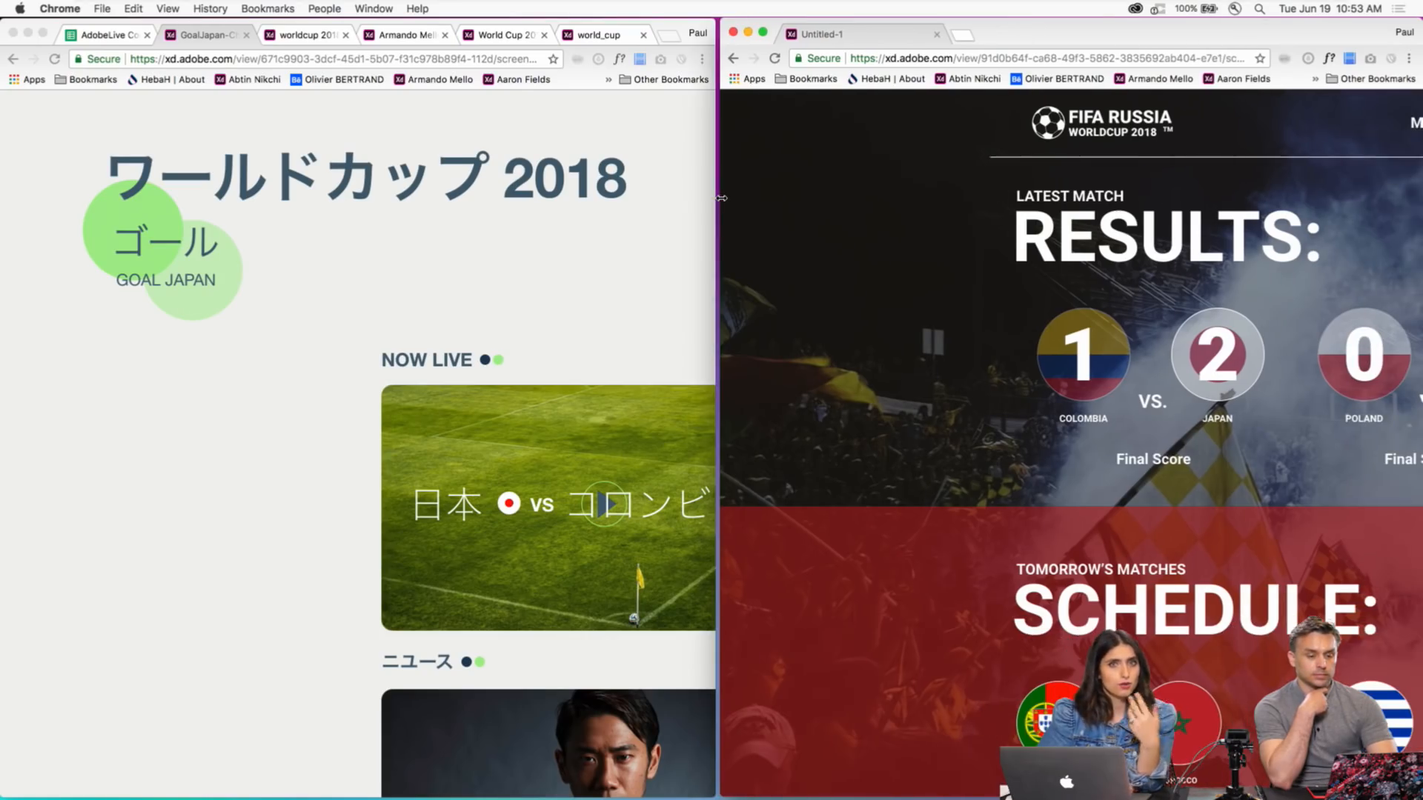
- Exit the full-screen view of the GoalJapan and Untitled-1 prototypes and hide the comments beside Untitled-1
{"action": "left_click", "coordinate": [542, 313]}
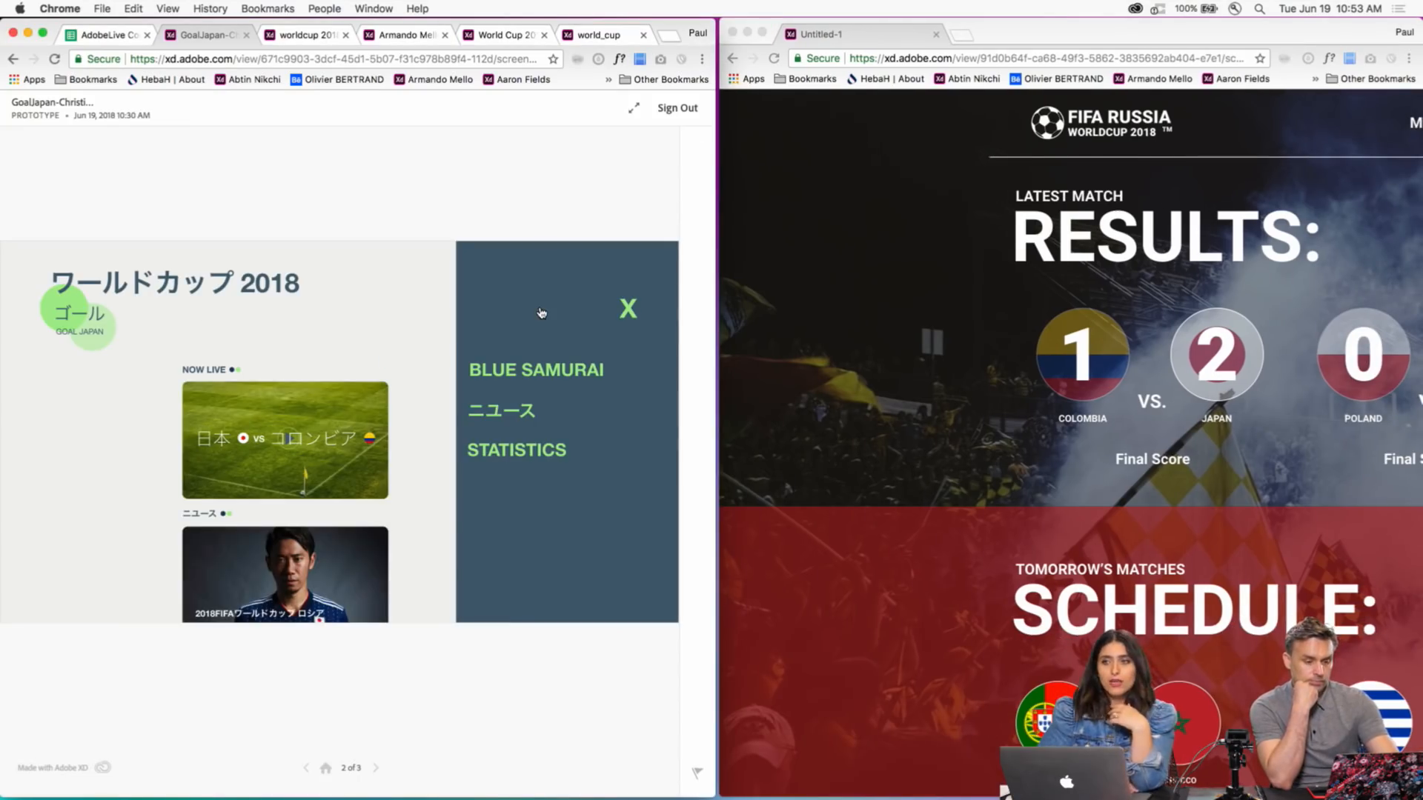
{"action": "left_click", "coordinate": [924, 256]}
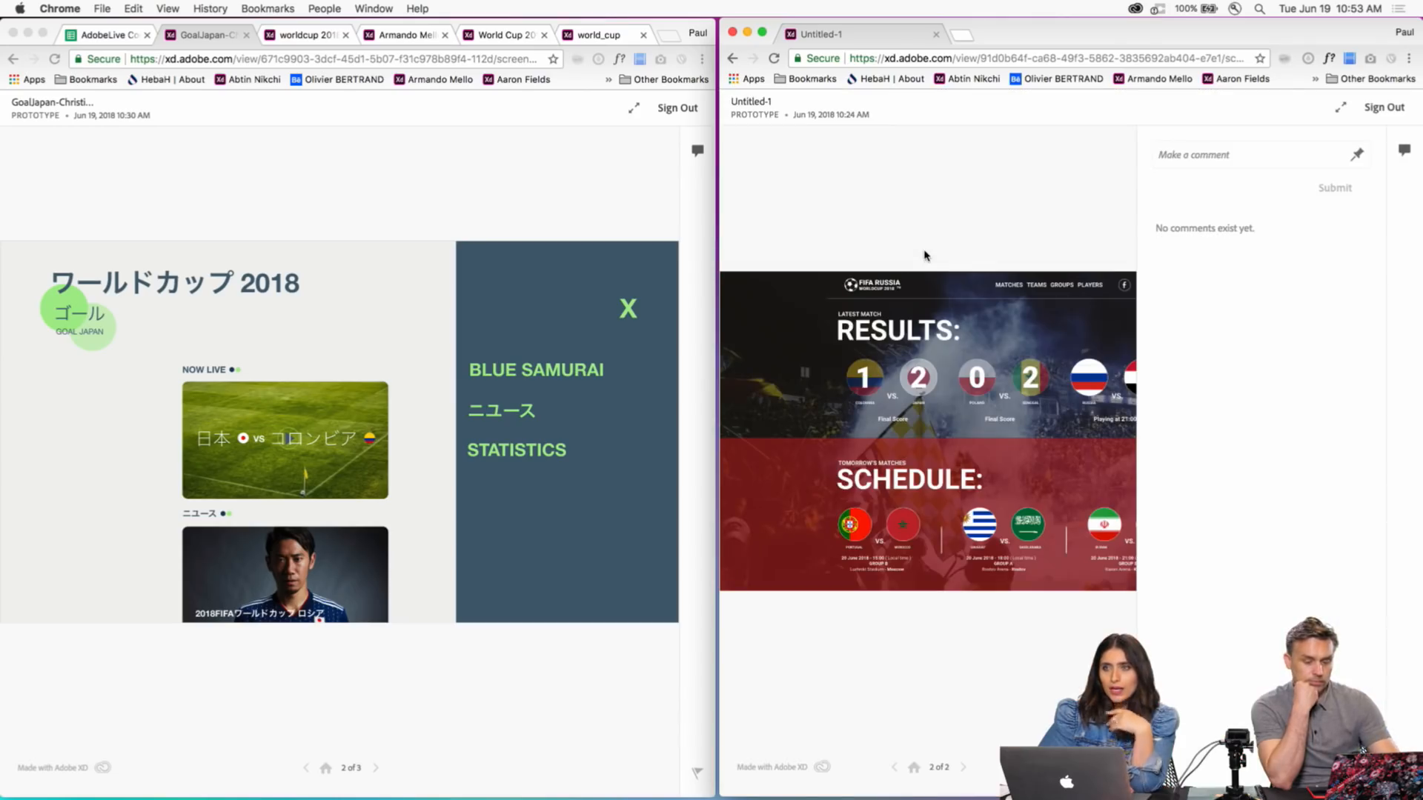
{"action": "left_click", "coordinate": [1404, 151]}
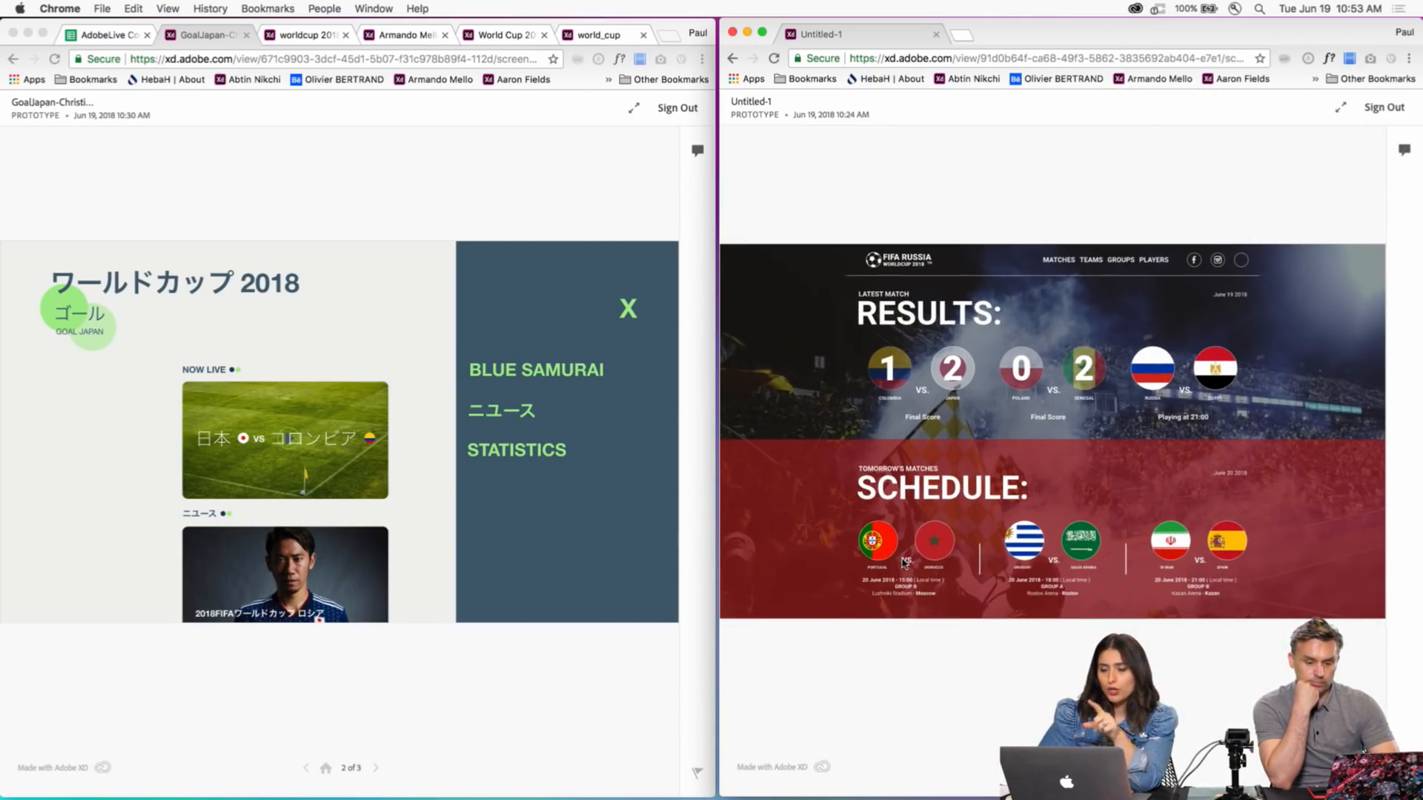
- Compare the mobile and desktop screens of the Untitled-1 prototype down through their match schedules, ending on the desktop screen
{"action": "key", "text": "Left"}
{"action": "scroll", "coordinate": [1004, 370], "scroll_direction": "down", "scroll_amount": 9}
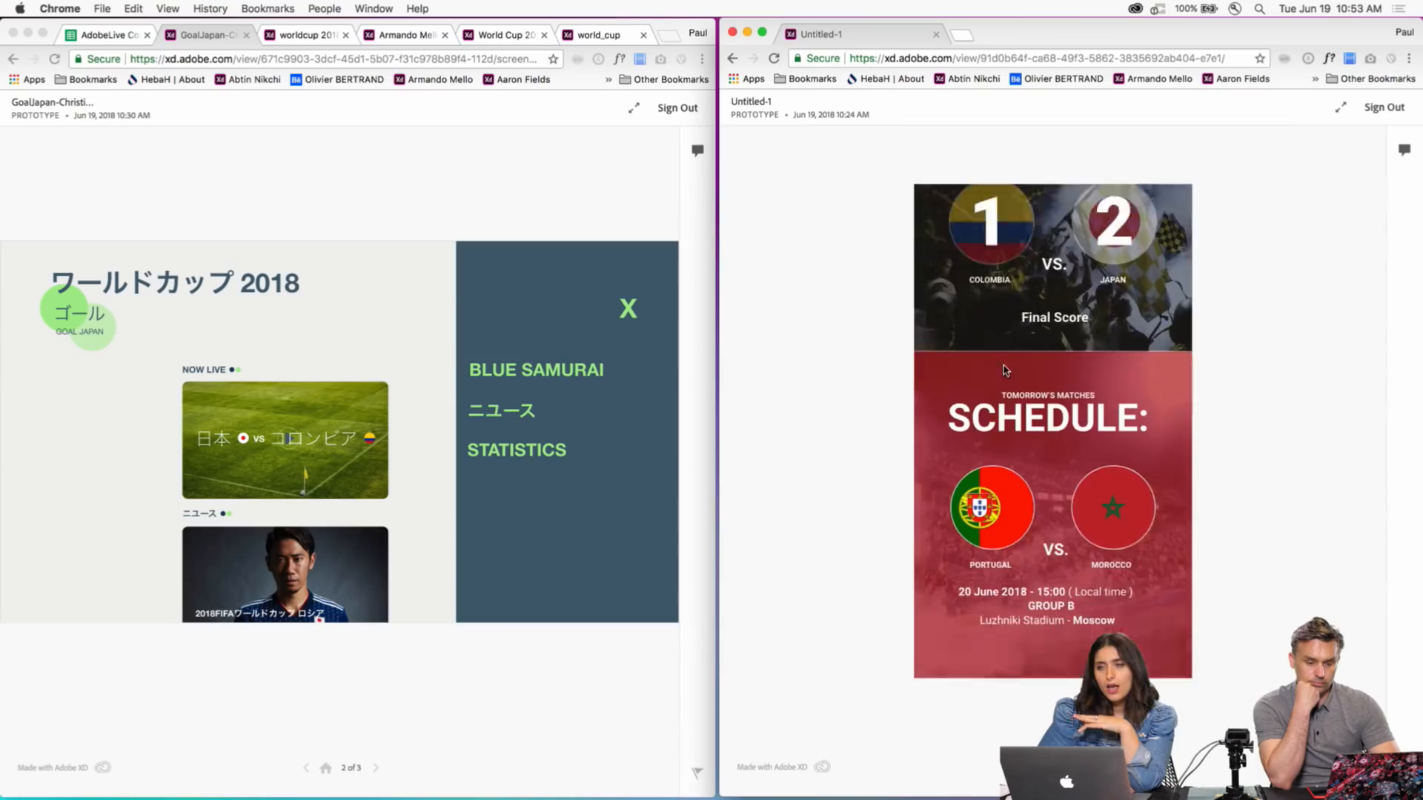
{"action": "scroll", "coordinate": [1004, 371], "scroll_direction": "up", "scroll_amount": 9}
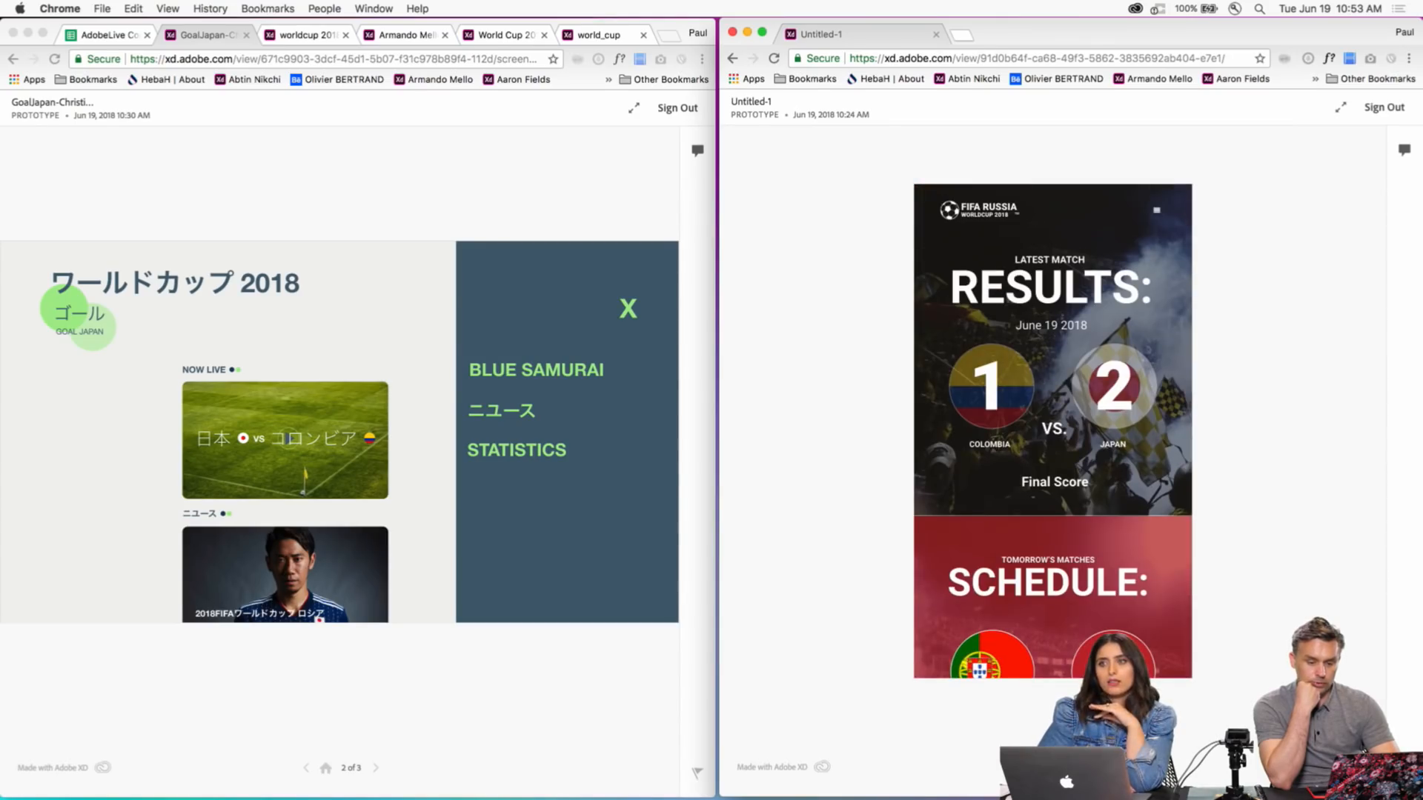
{"action": "key", "text": "Right"}
{"action": "scroll", "coordinate": [1025, 373], "scroll_direction": "down", "scroll_amount": 5}
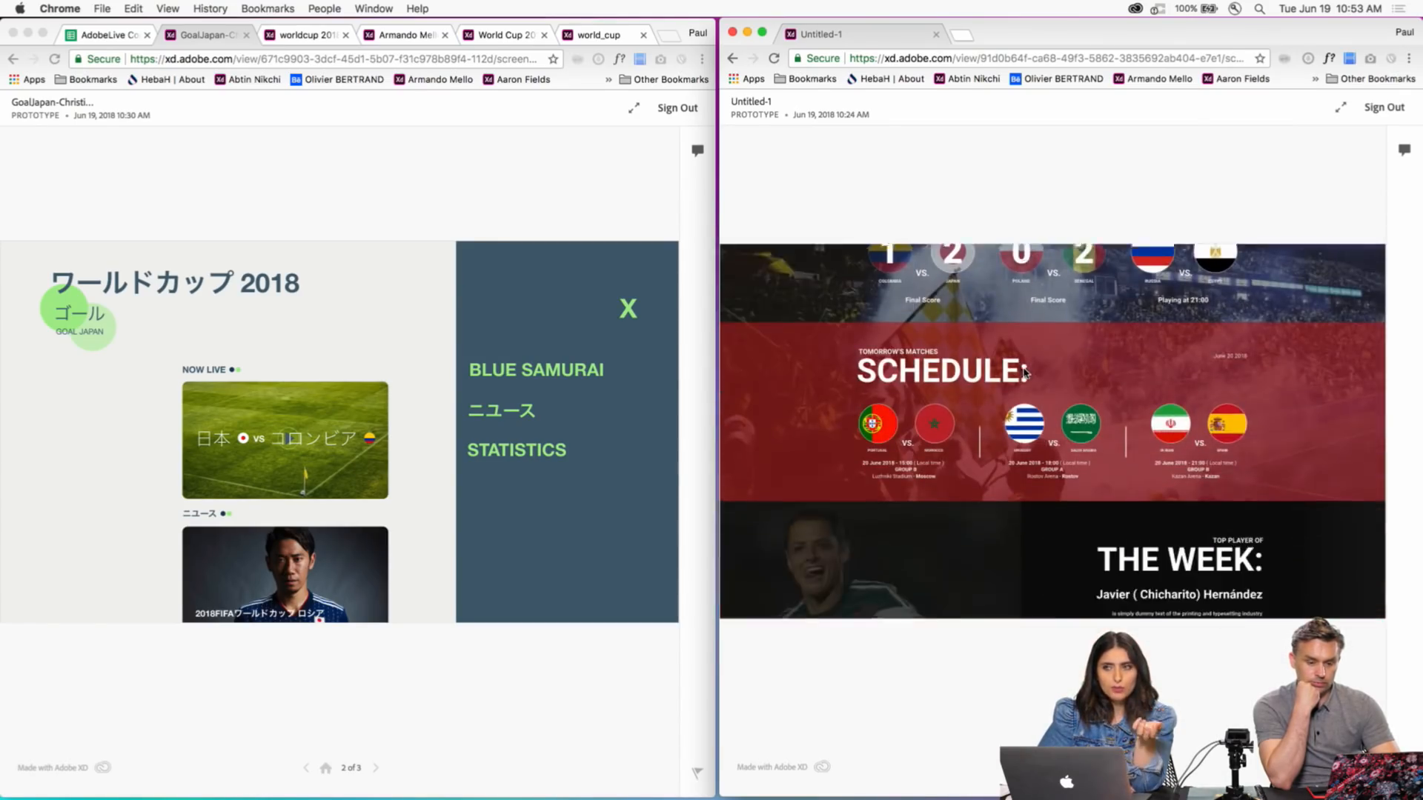
{"action": "scroll", "coordinate": [1026, 373], "scroll_direction": "up", "scroll_amount": 5}
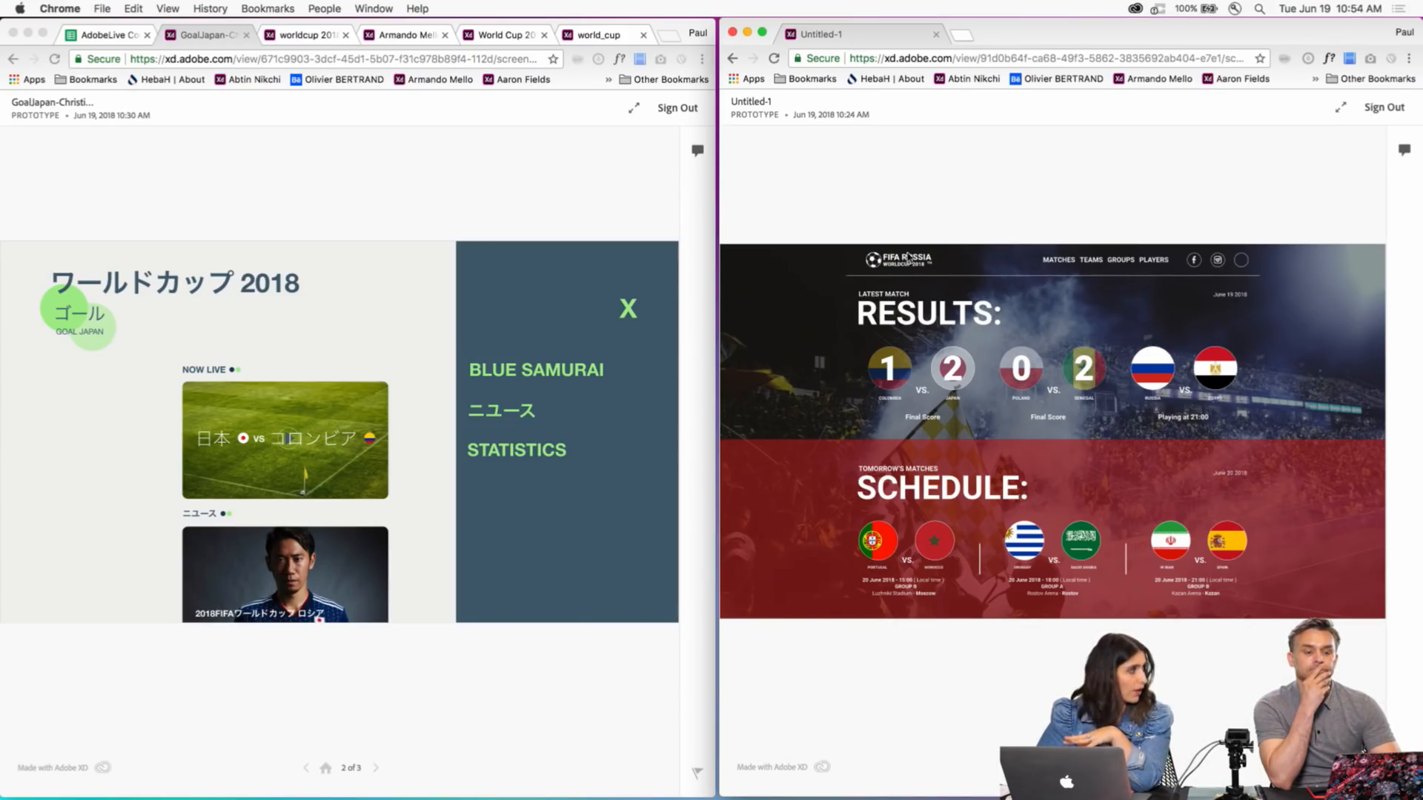
- Enlarge the Untitled-1 window to the whole display and show the prototype's desktop screen in full-screen view
{"action": "left_click", "coordinate": [777, 59]}
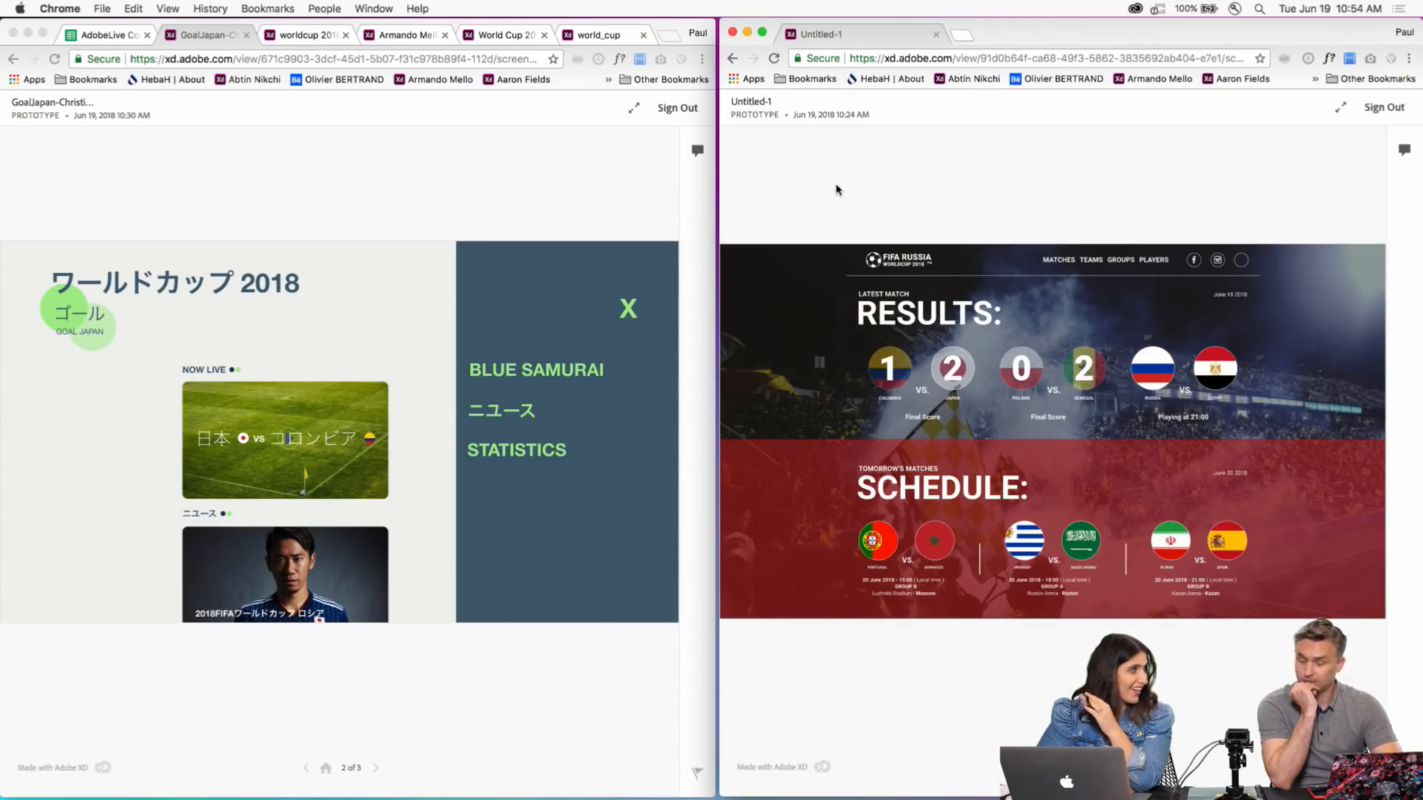
{"action": "left_click", "coordinate": [763, 34]}
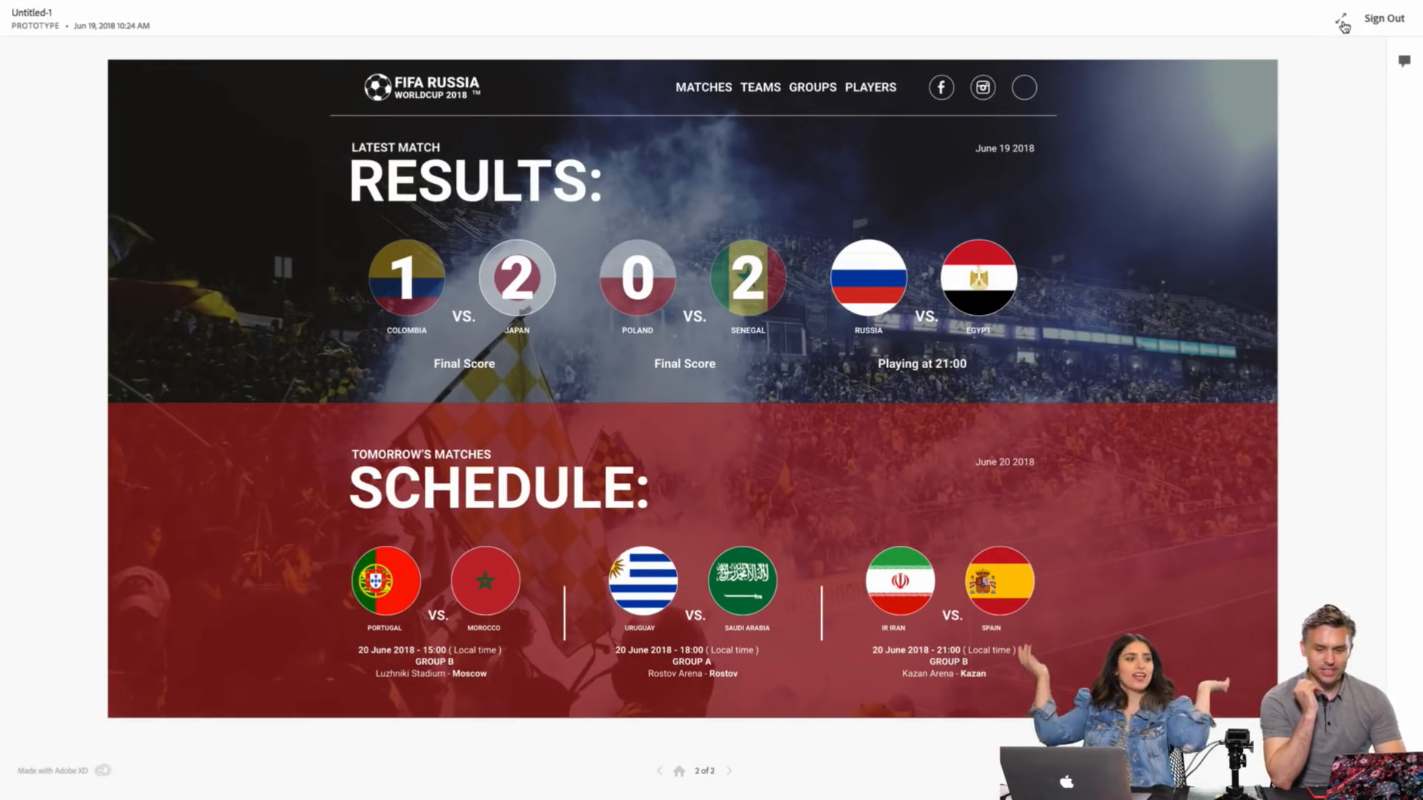
{"action": "left_click", "coordinate": [1342, 24]}
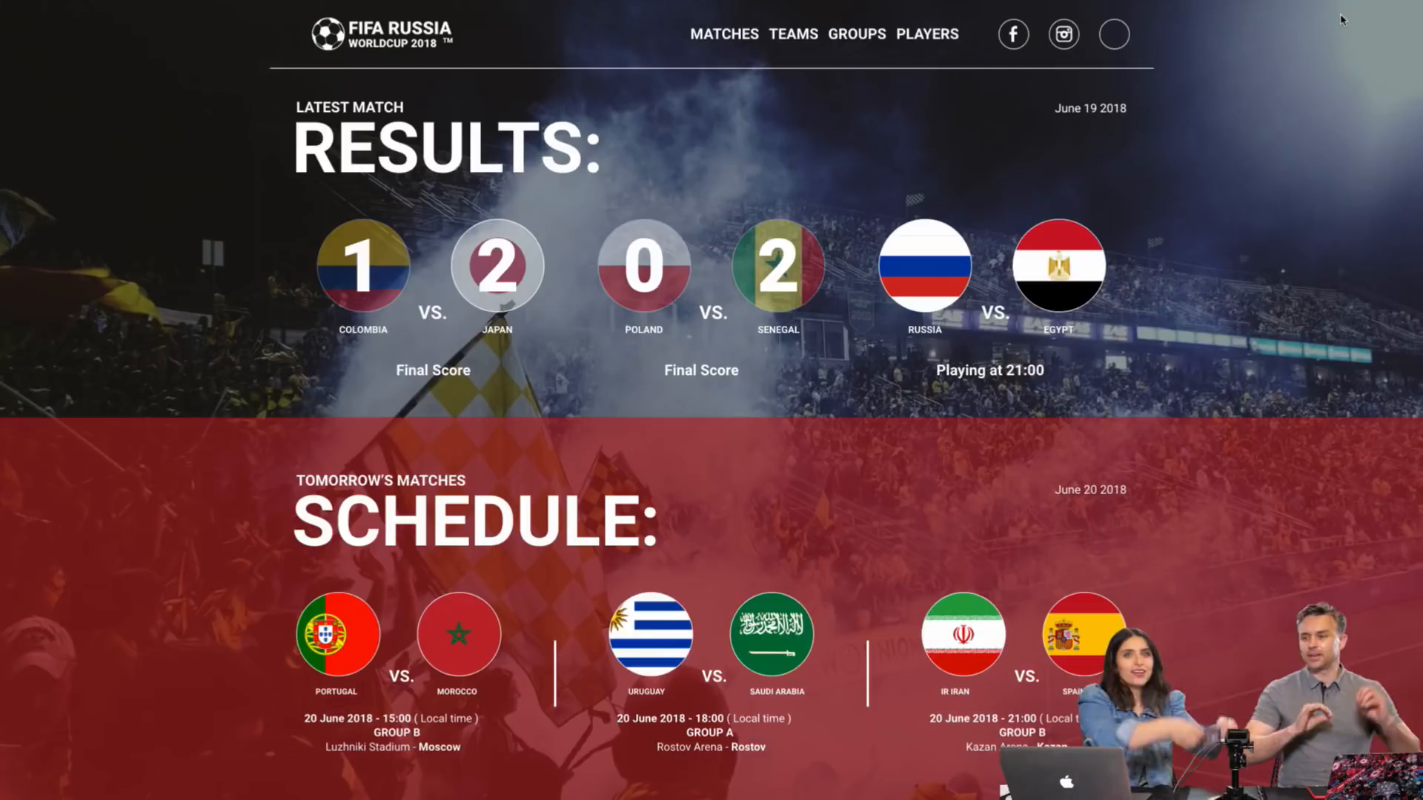